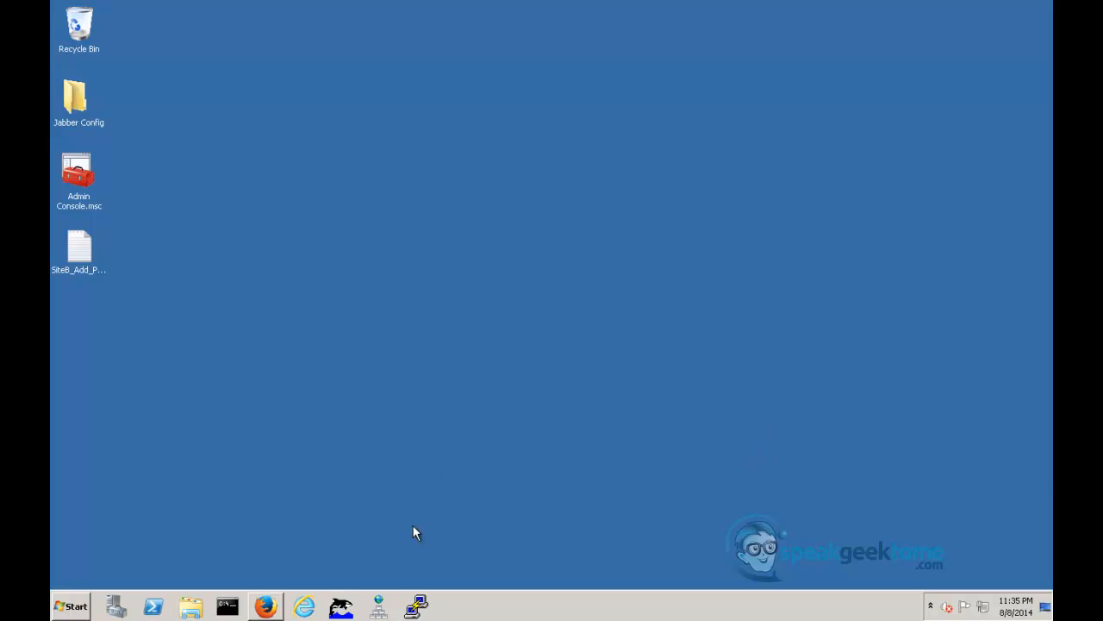
- Open DNS Manager and display the records of the siteb.com forward lookup zone
click(380, 607)
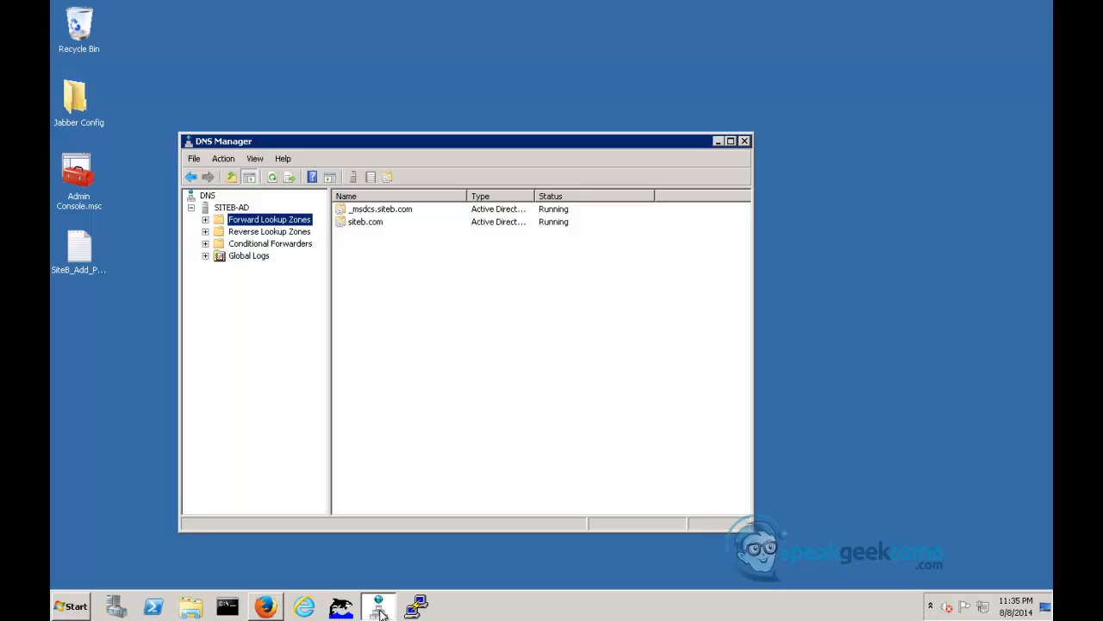
click(206, 219)
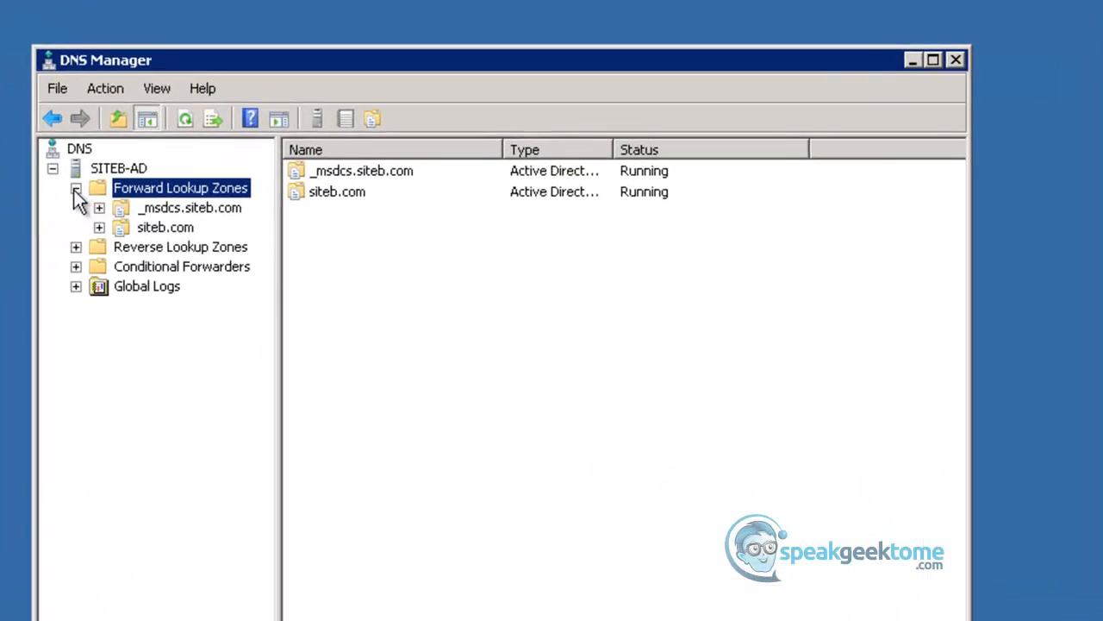
click(143, 226)
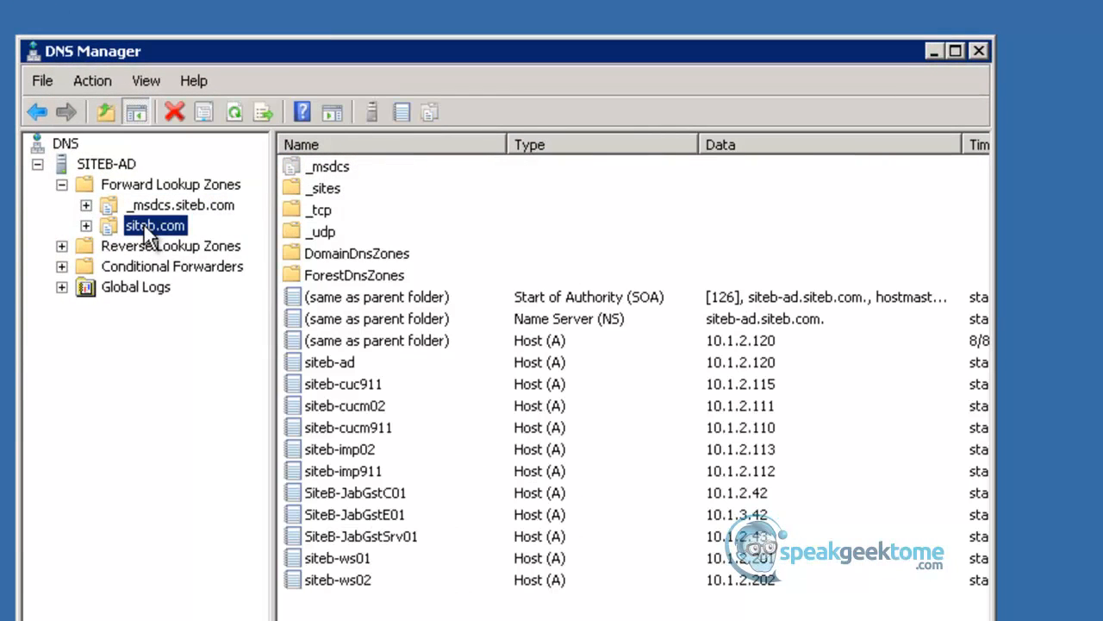
- Start a new host (A) record in the siteb.com zone and name it siteb-expc01
right_click(145, 231)
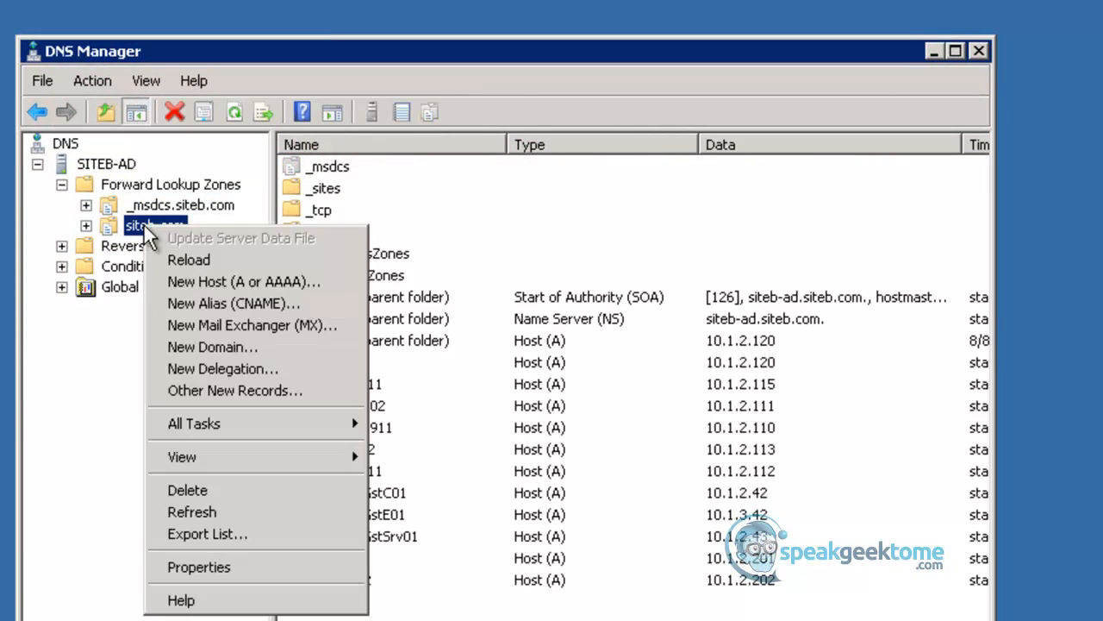
click(189, 280)
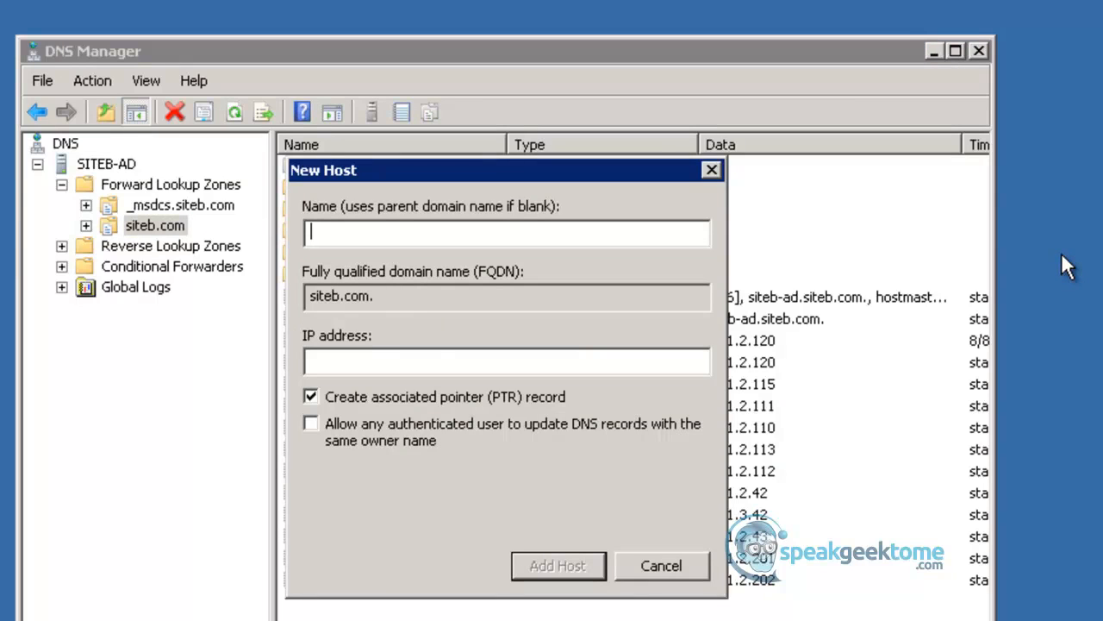
text(siteb-e)
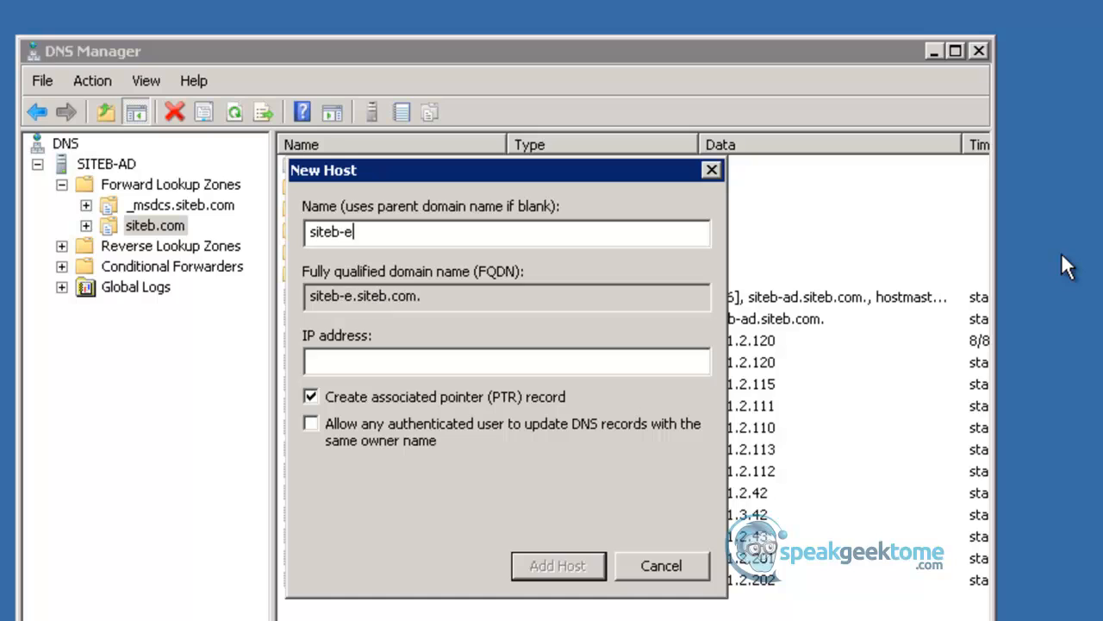
text(xpc01)
key(Tab)
key(Tab)
- Set the siteb-expc01 host's IP address to 10.1.2.142 and add the record
text(10.1.)
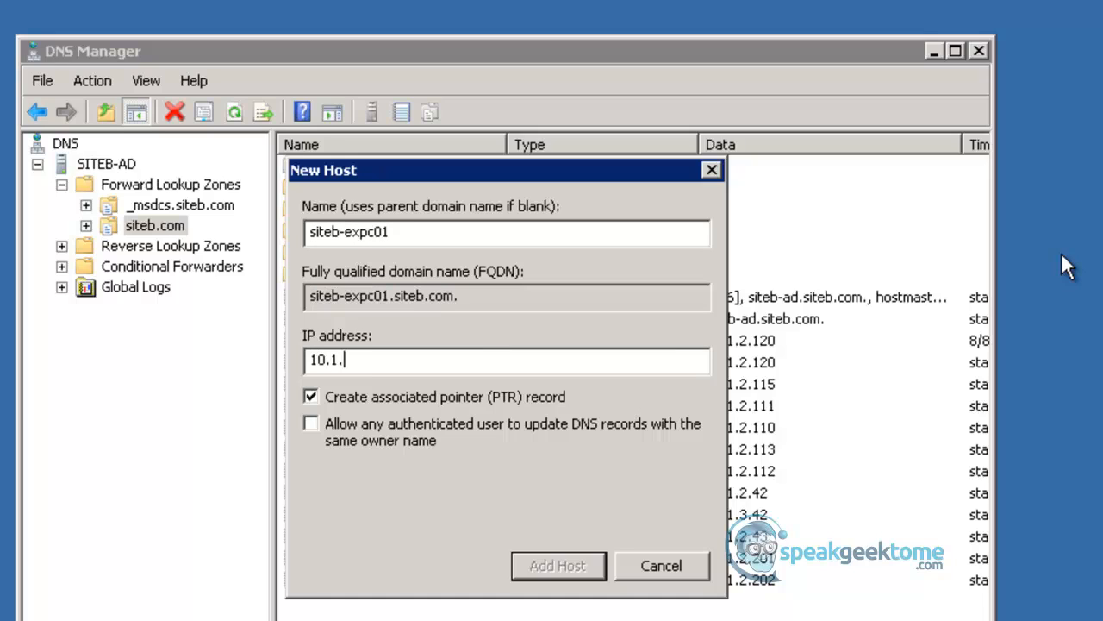
text(.142)
key(BackSpace)
key(BackSpace)
key(BackSpace)
key(BackSpace)
key(BackSpace)
text(.2.142)
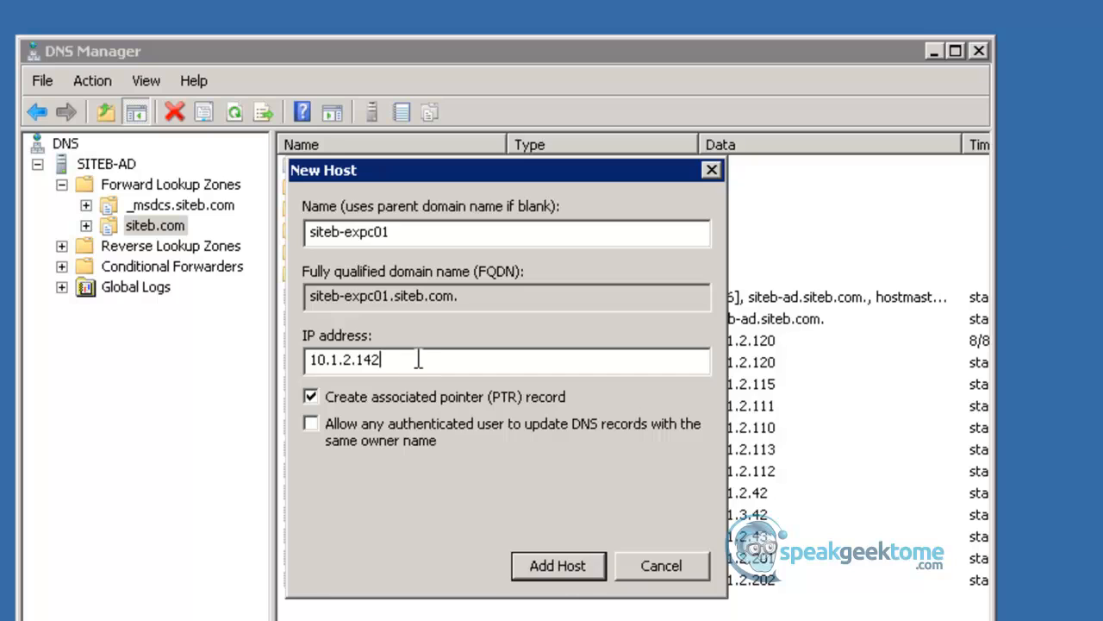
key(Return)
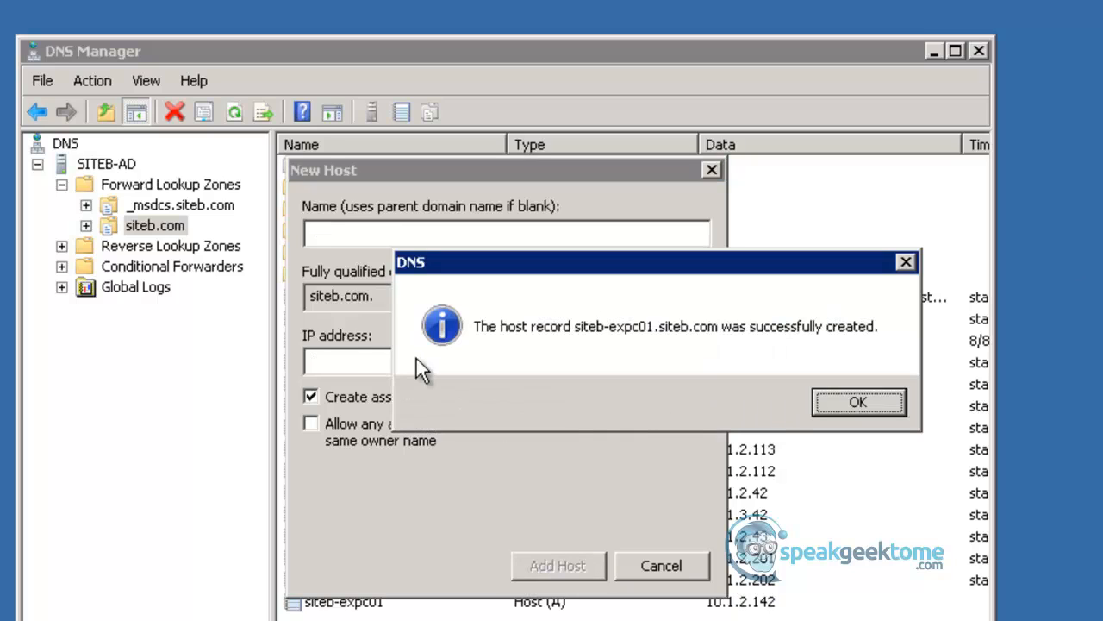
key(Return)
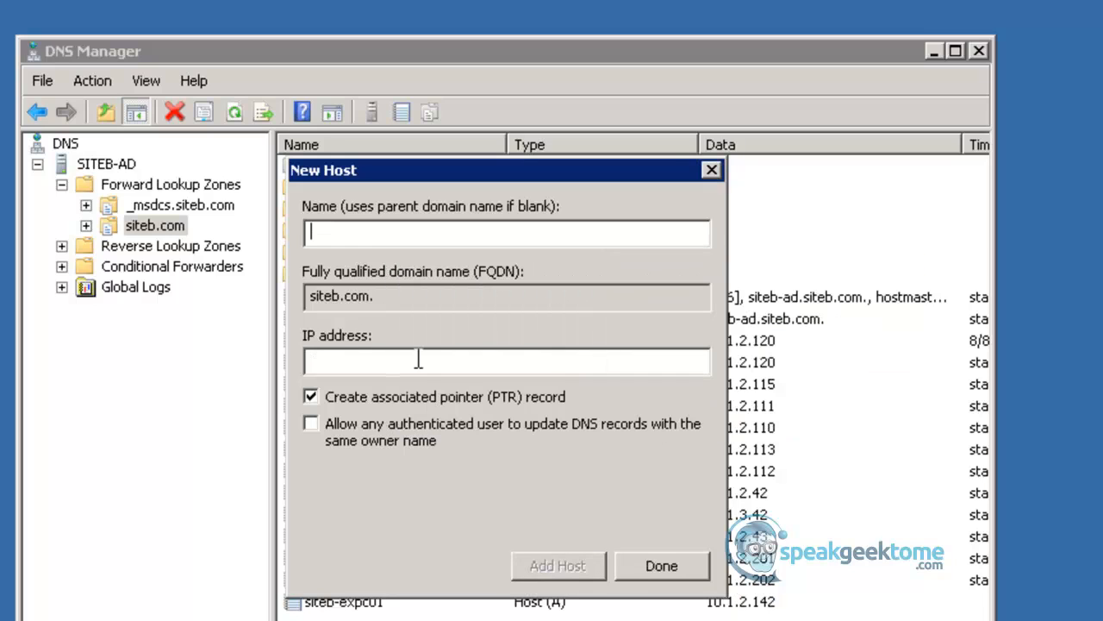
- Add a host record named siteb-expc02 with IP address 10.1.2.142 to the siteb.com zone
text(siteb)
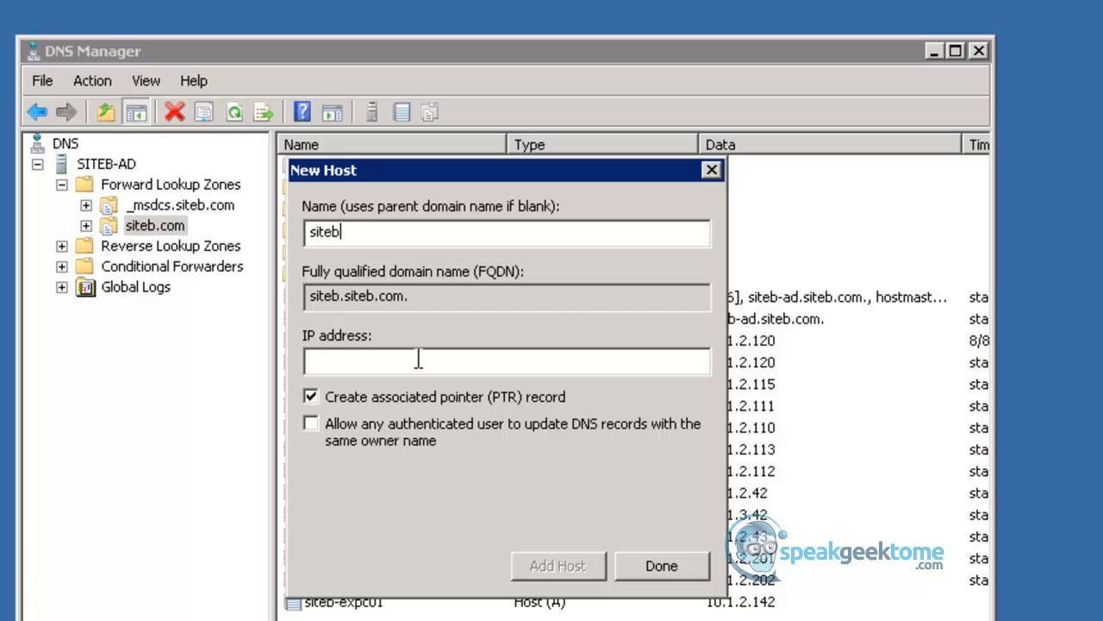
text(-expc02)
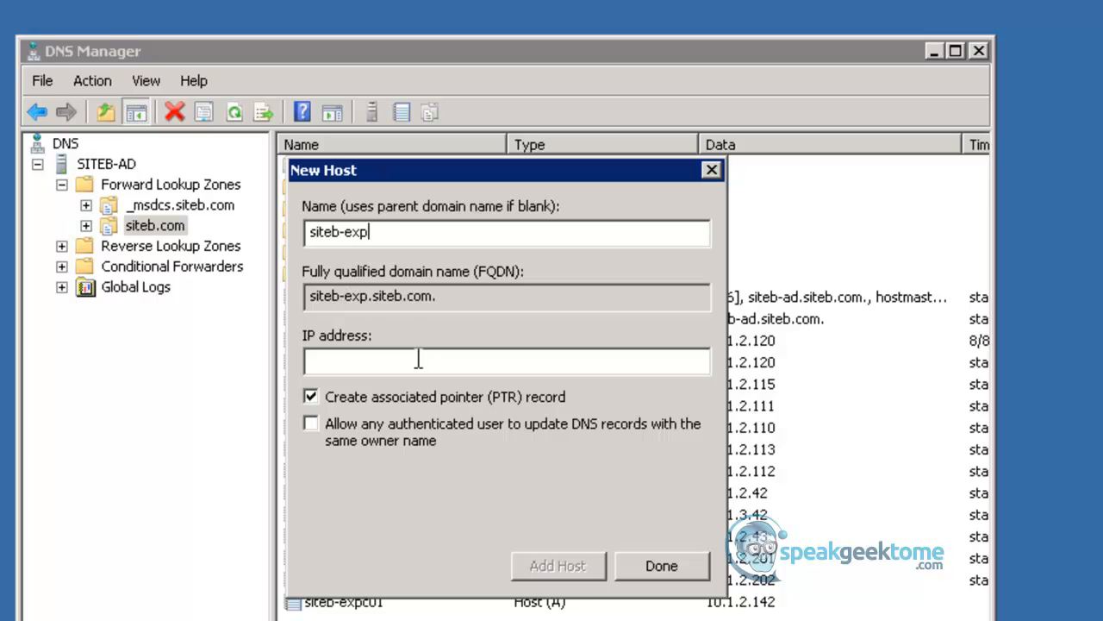
key(Tab)
key(Tab)
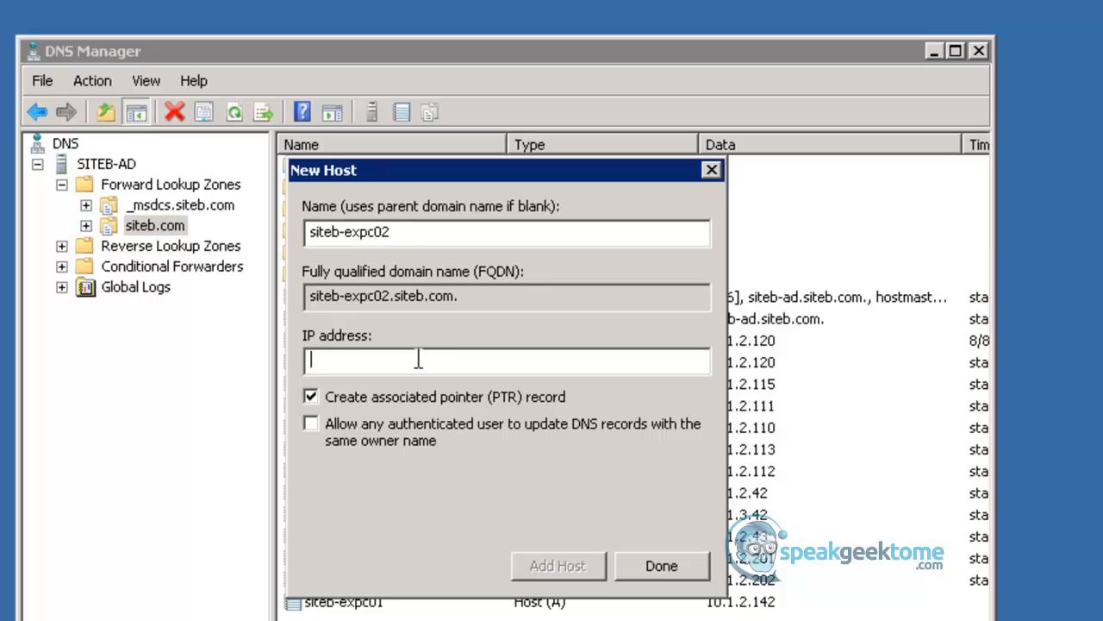
text(10.1.2.142)
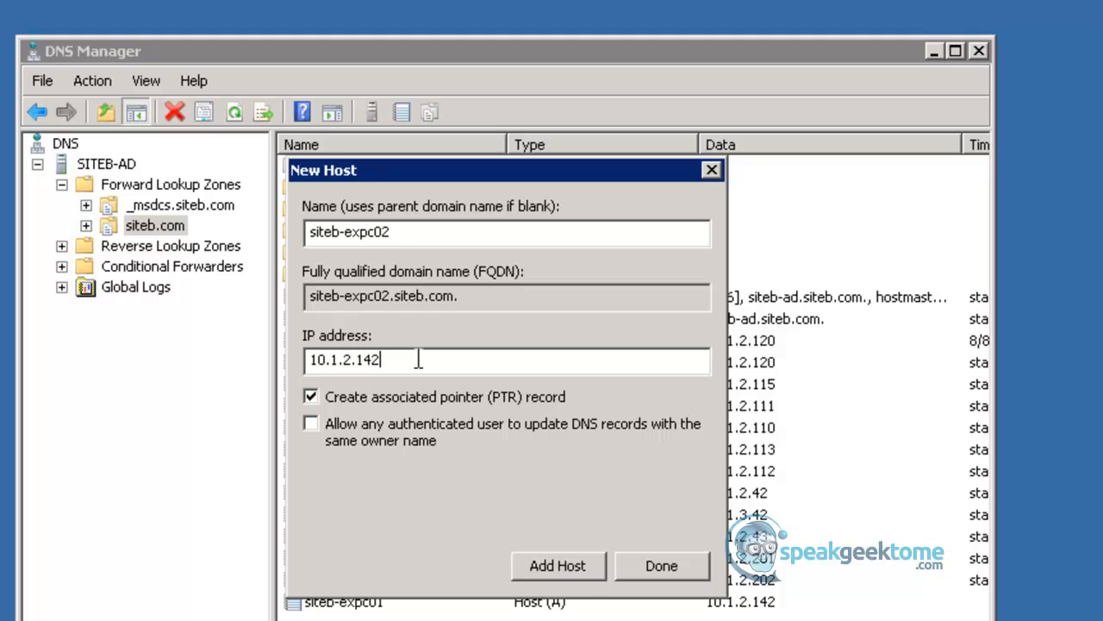
key(Return)
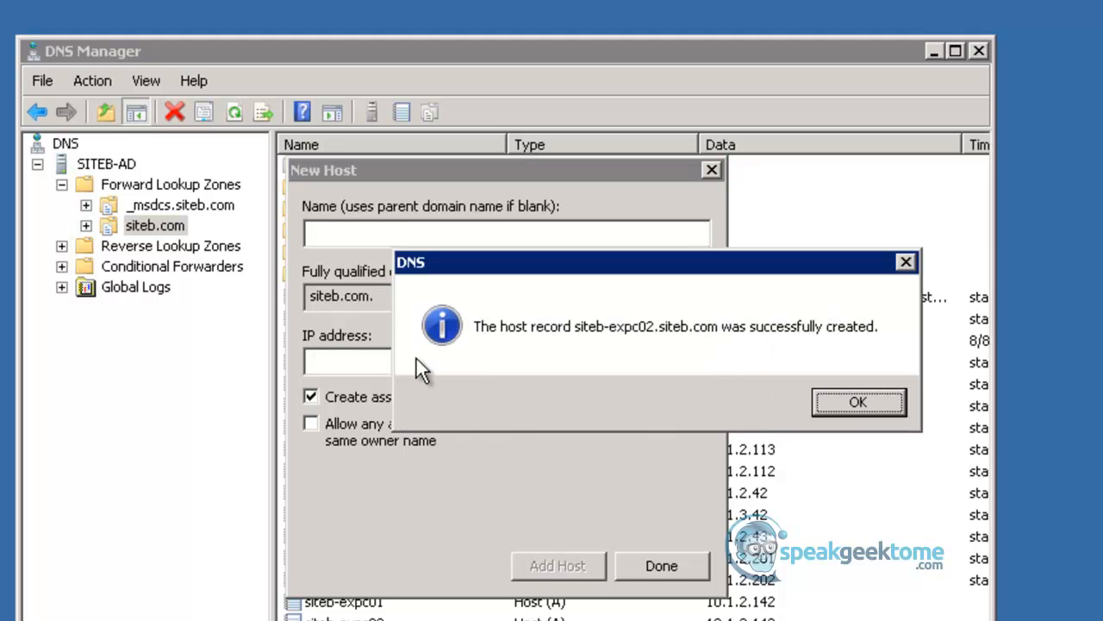
key(Return)
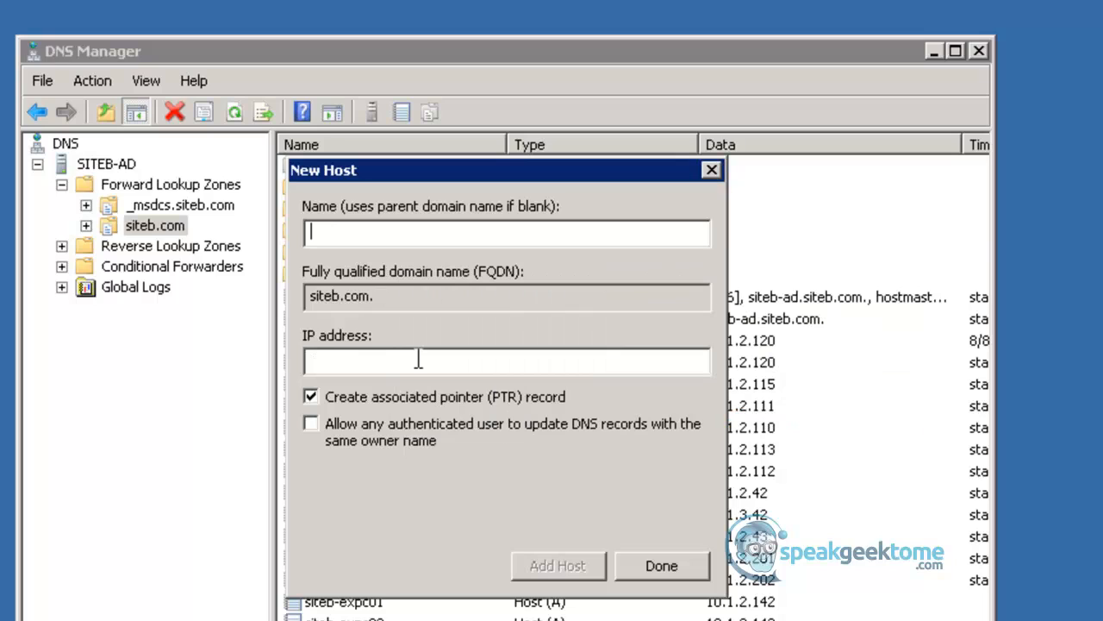
- Add a host record named siteb-expc-cluster01 with IP address 10.1.2.142 to the siteb.com zone
text(siteb-e)
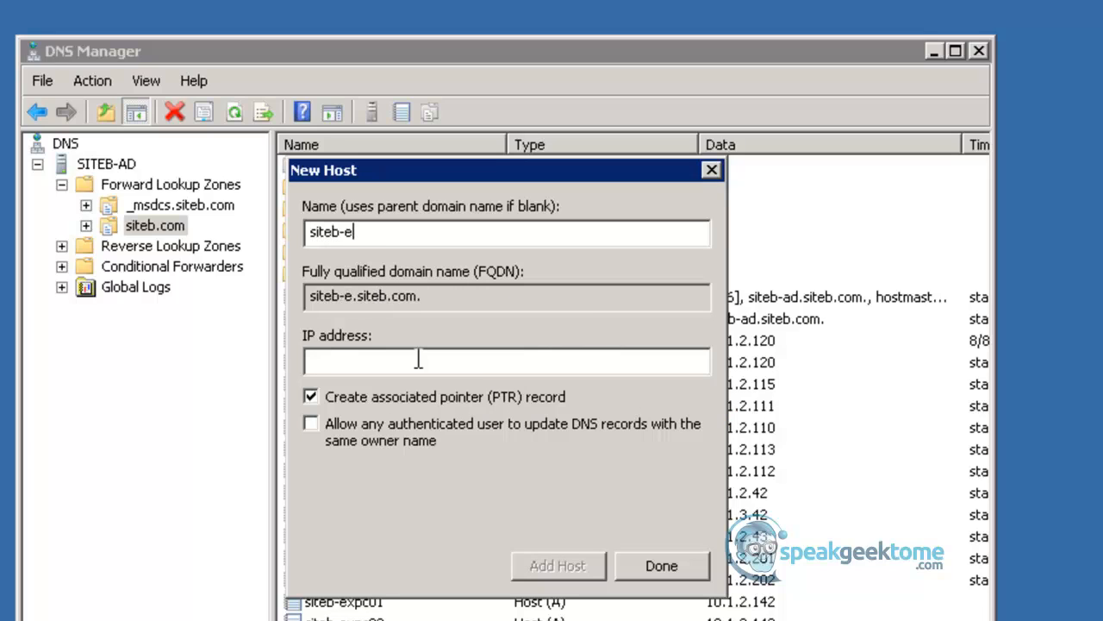
text(xpc-clu)
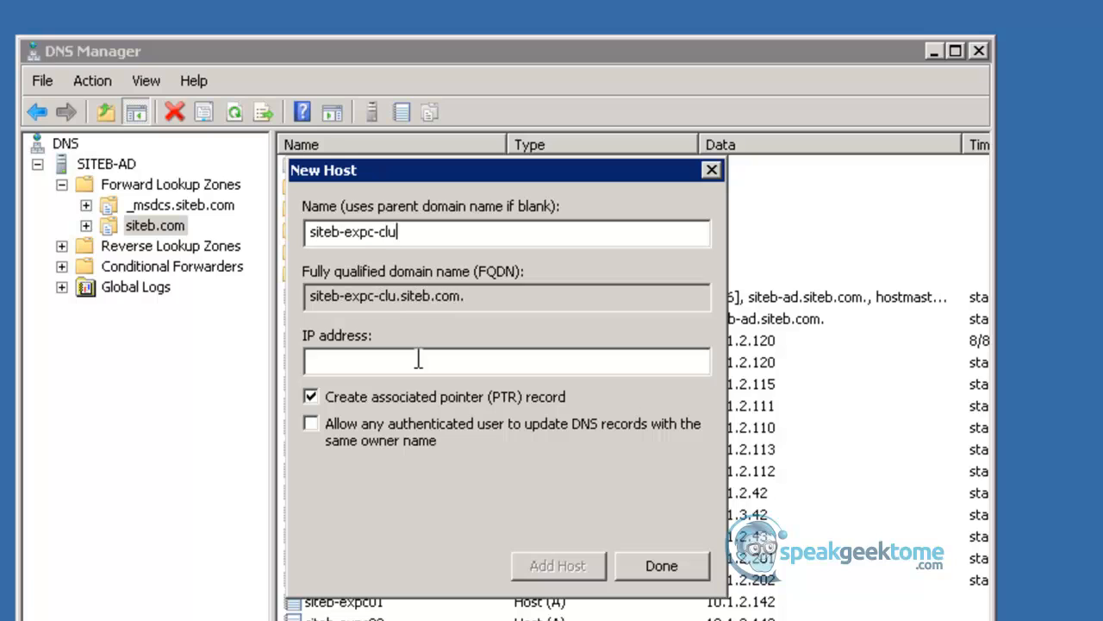
text(ster01)
key(Tab)
key(Tab)
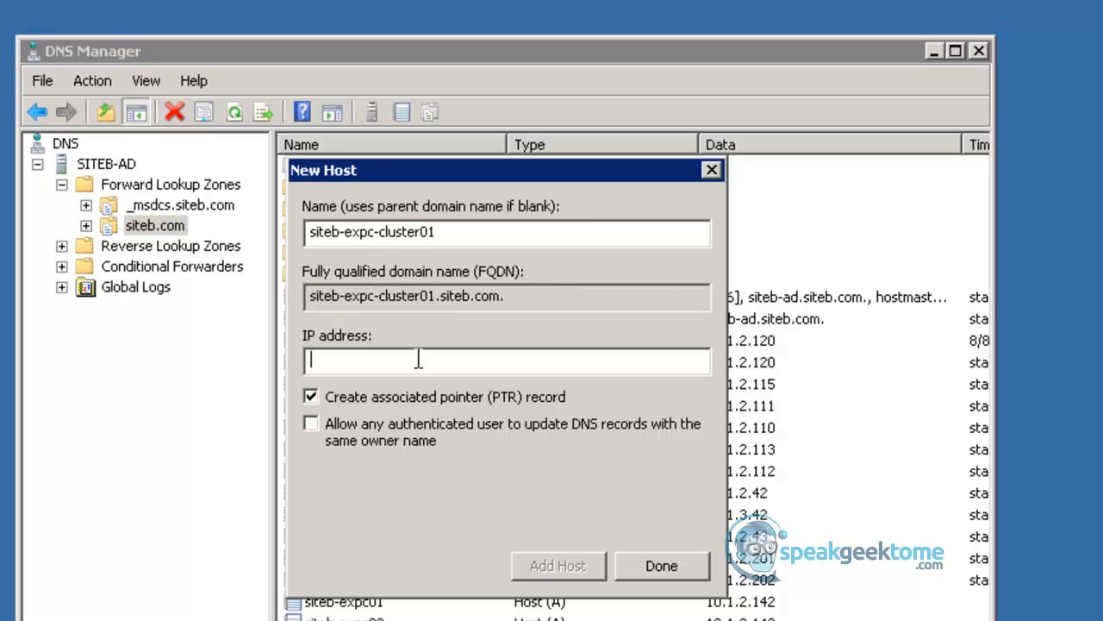
text(10.1.2.142)
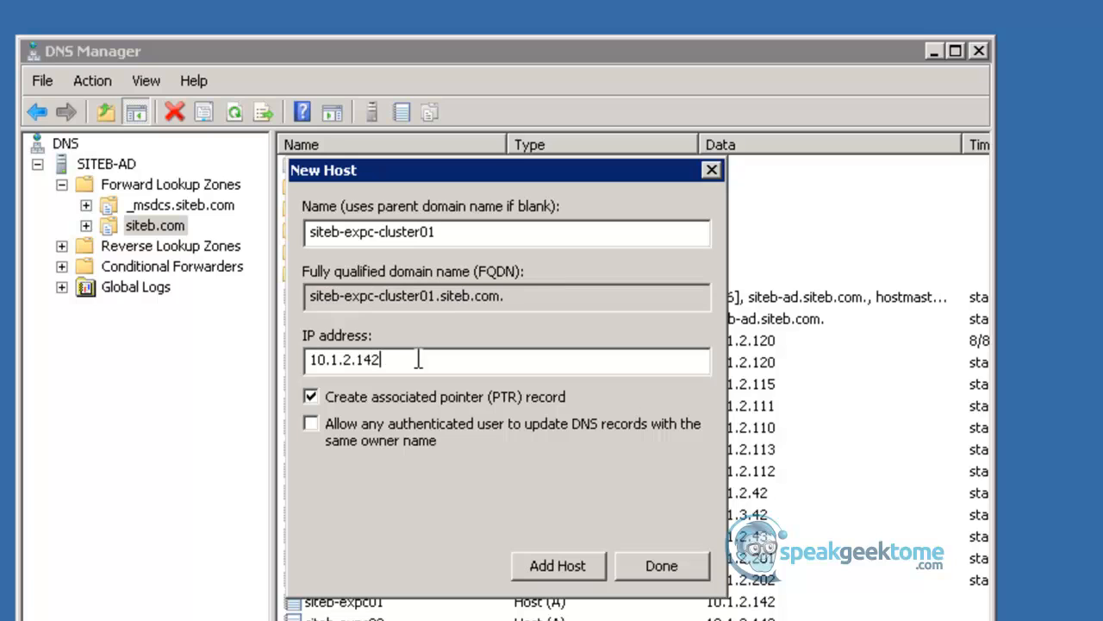
key(Return)
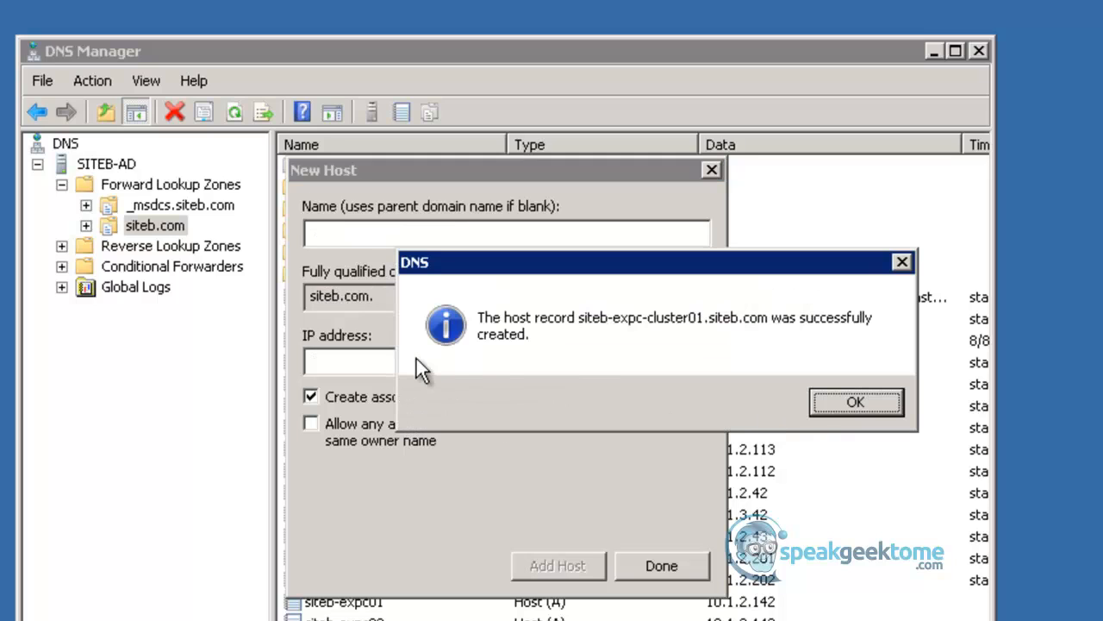
key(Return)
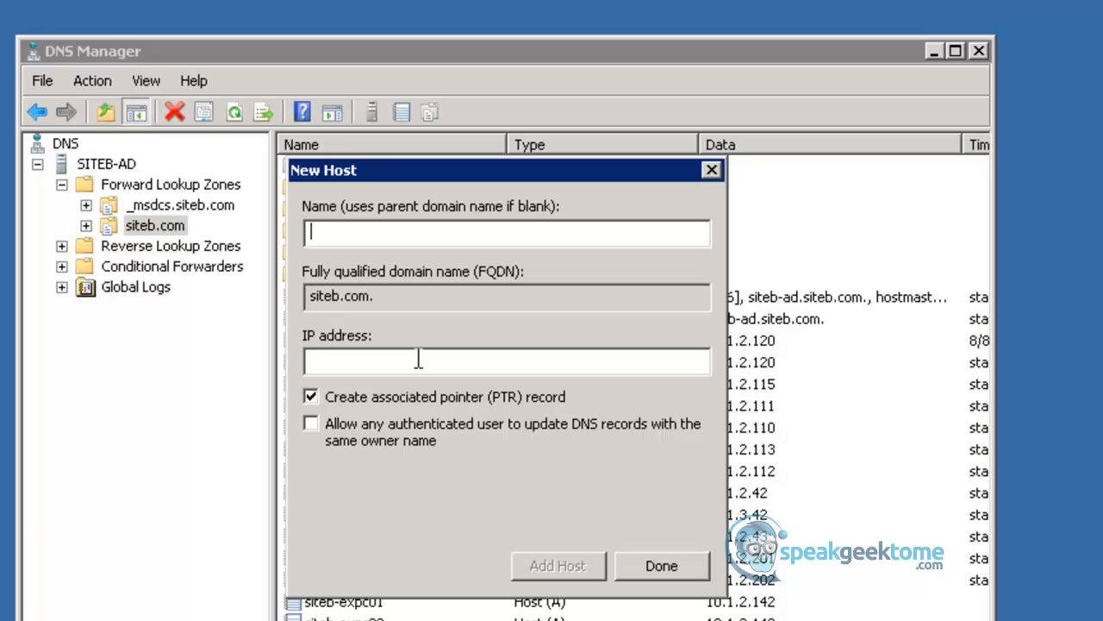
- Add a second siteb-expc-cluster01 host record to the siteb.com zone, with IP address 10.1.2.143
text(siteb)
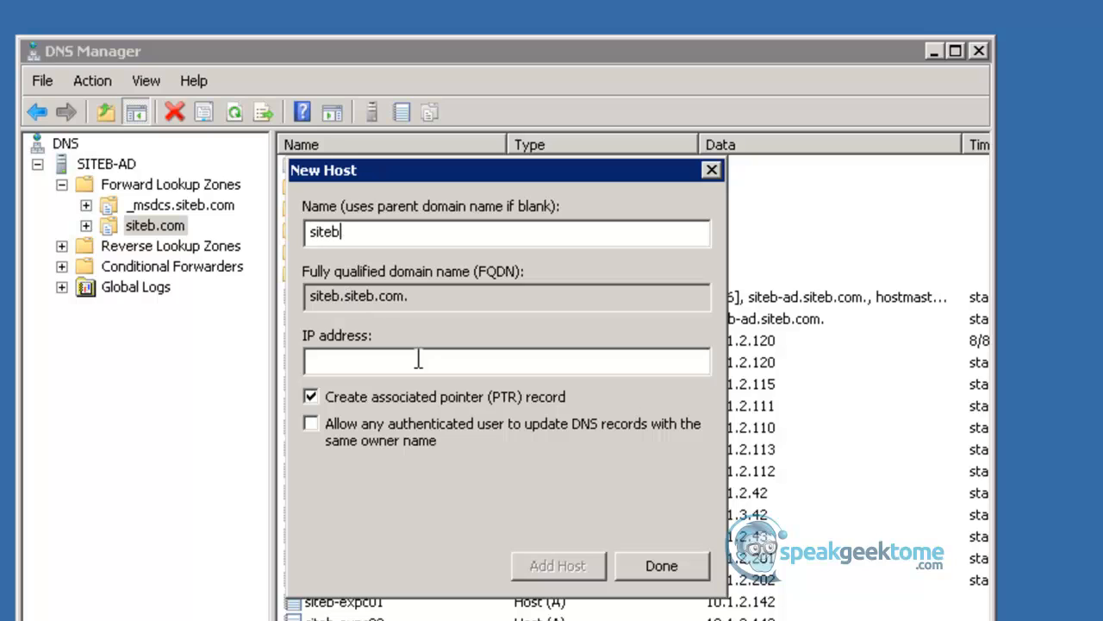
text(-ex)
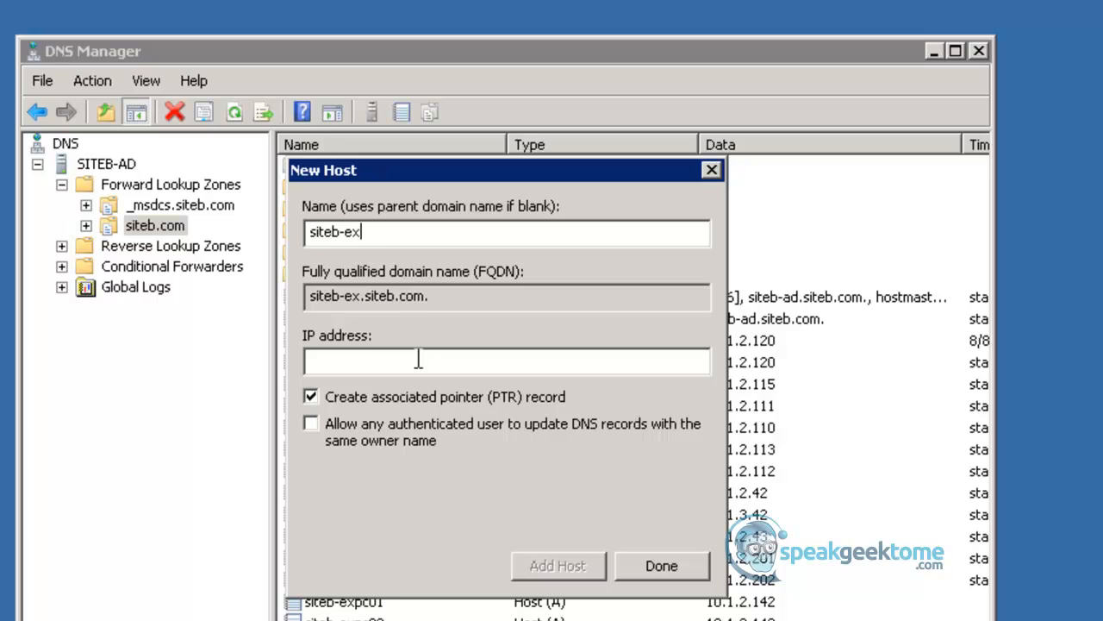
text(pc-c)
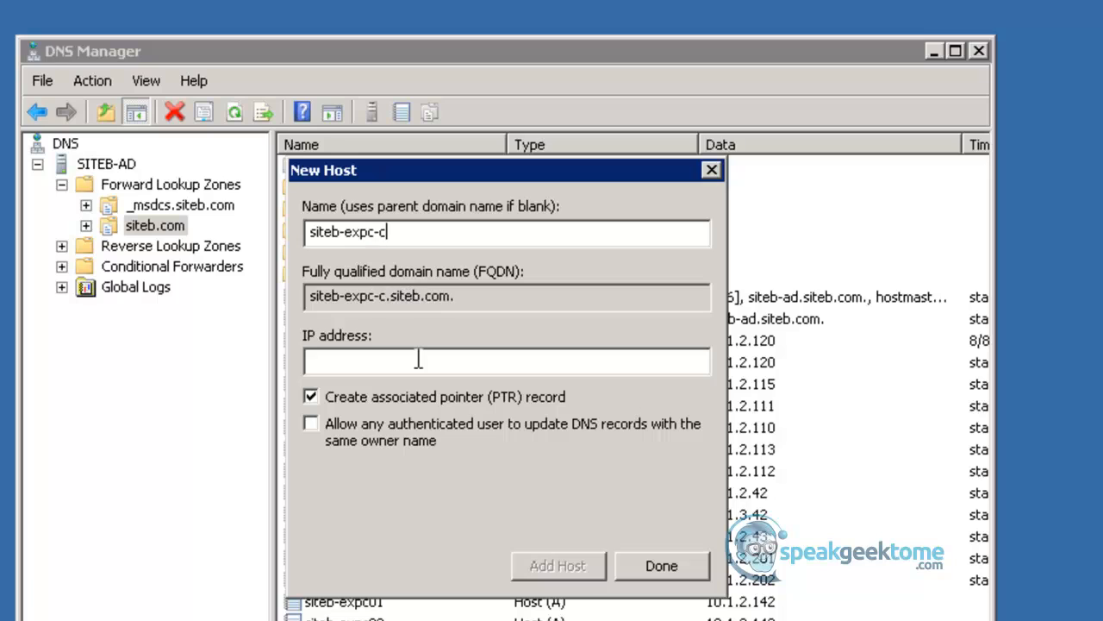
text(luster01)
click(418, 358)
text(10.1.2.143)
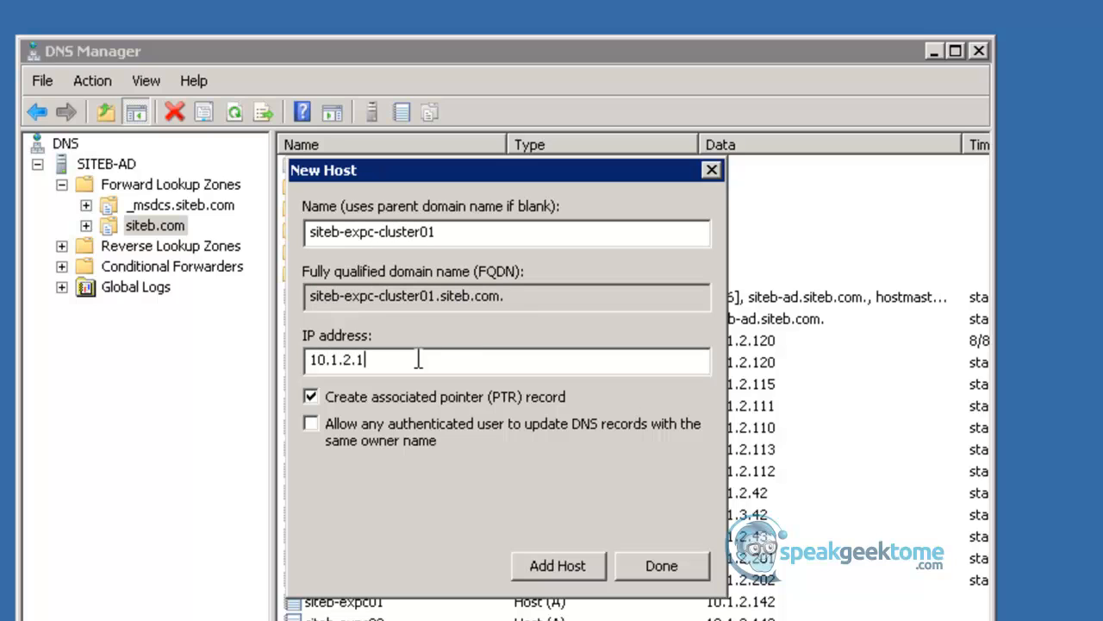
key(Return)
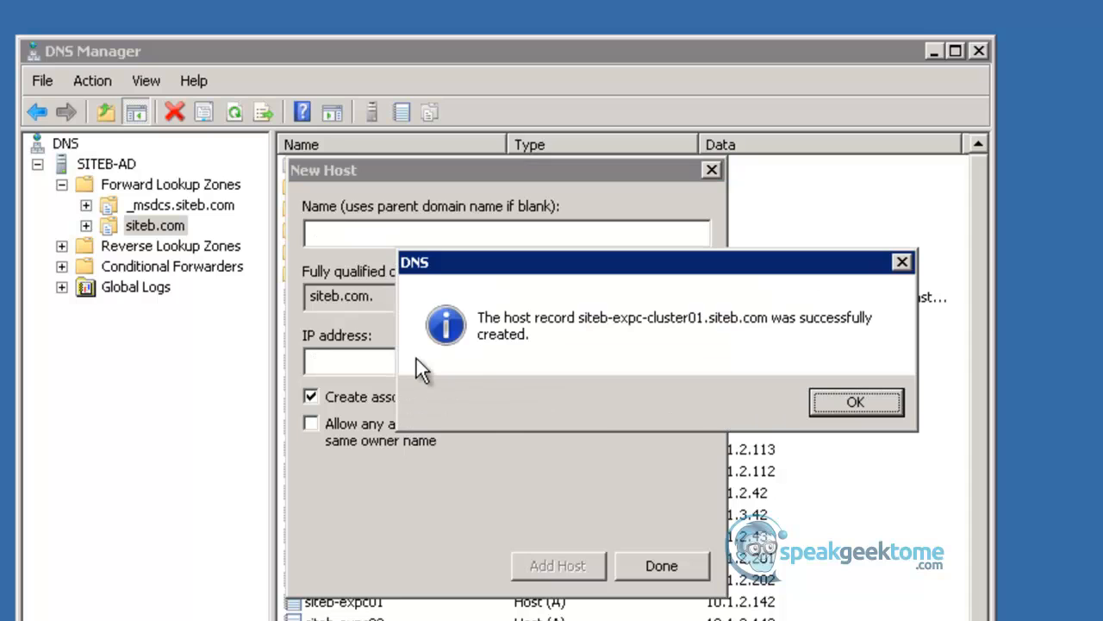
key(Return)
- Add a host record named siteb-expe01 with IP address 10.1.3.142 to the siteb.com zone
text(s)
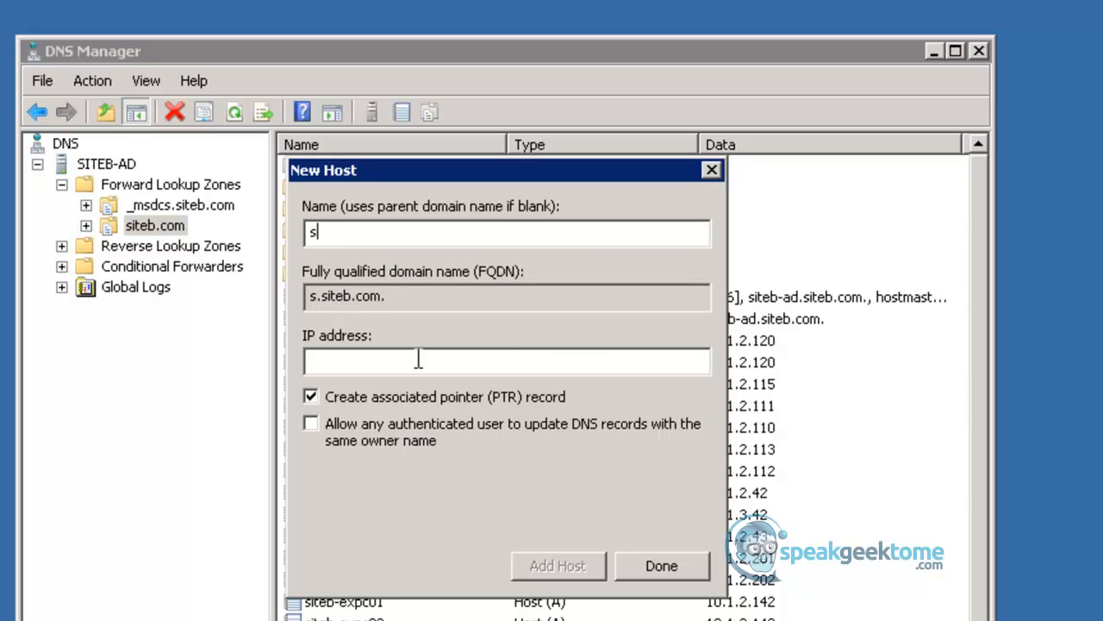
text(iteb-exp)
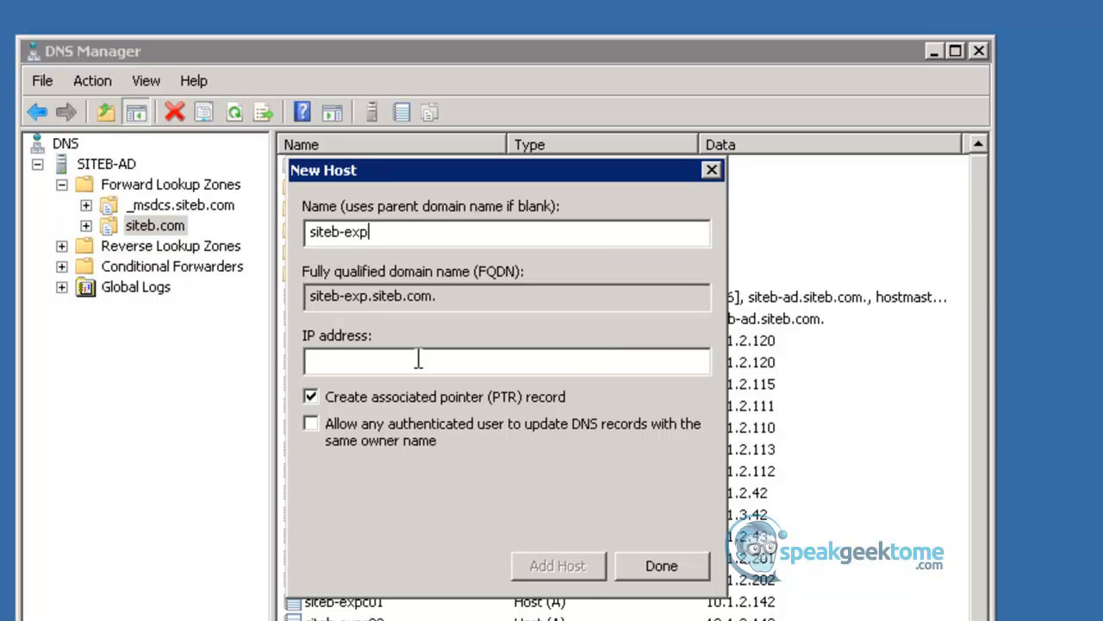
text(e01)
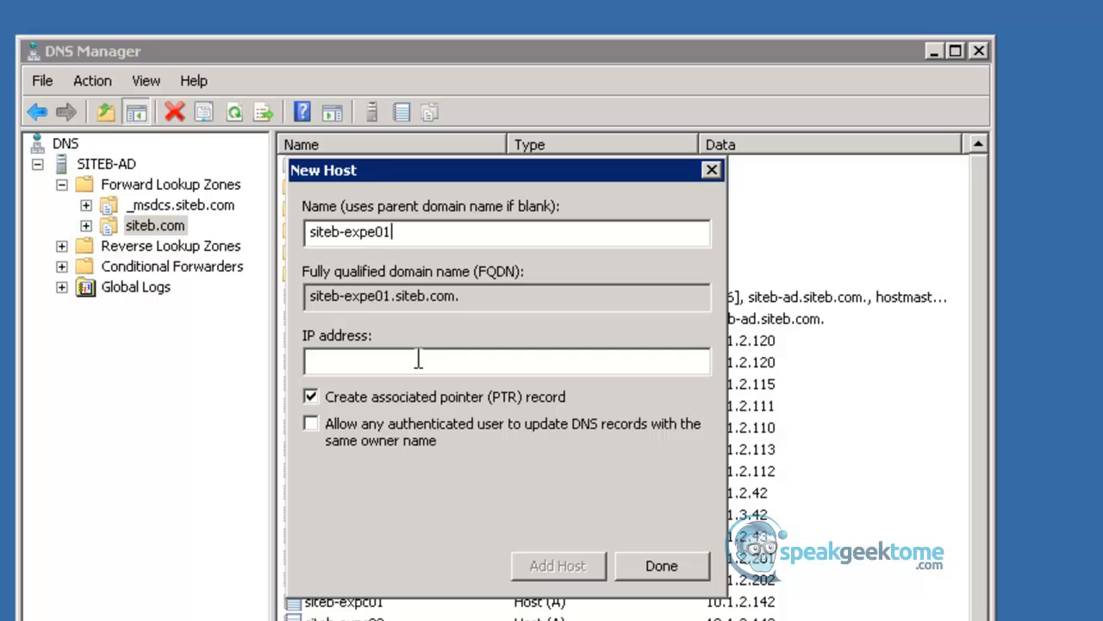
key(Tab)
key(Tab)
text(10.1.3.142)
key(Return)
key(Return)
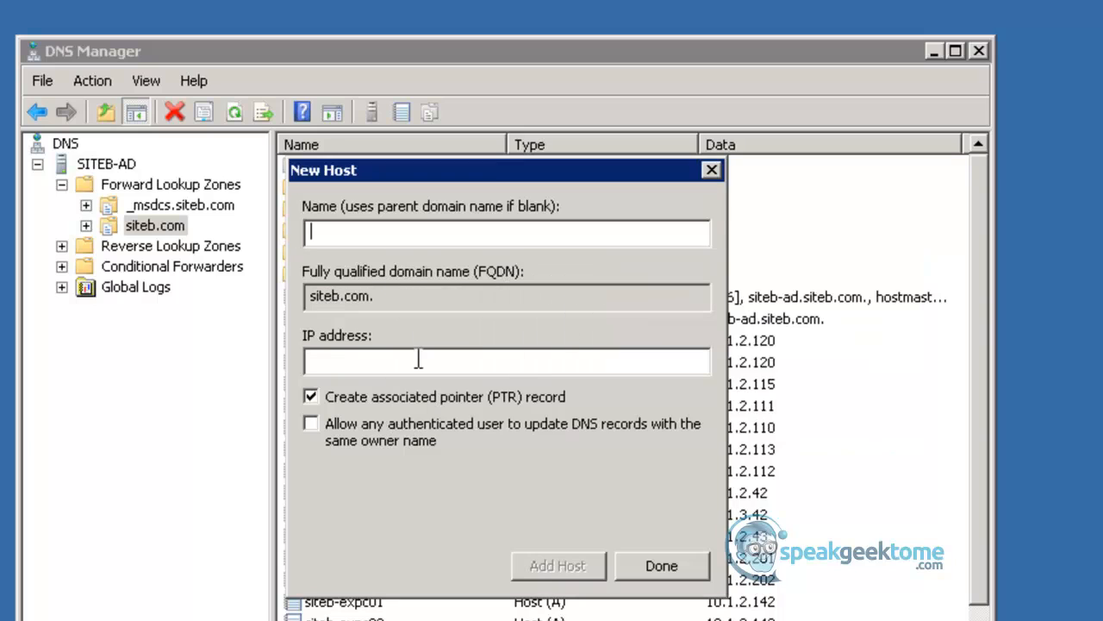
- Add a host record named siteb-expe02 with IP address 10.1.3.143 to the siteb.com zone
text(sit)
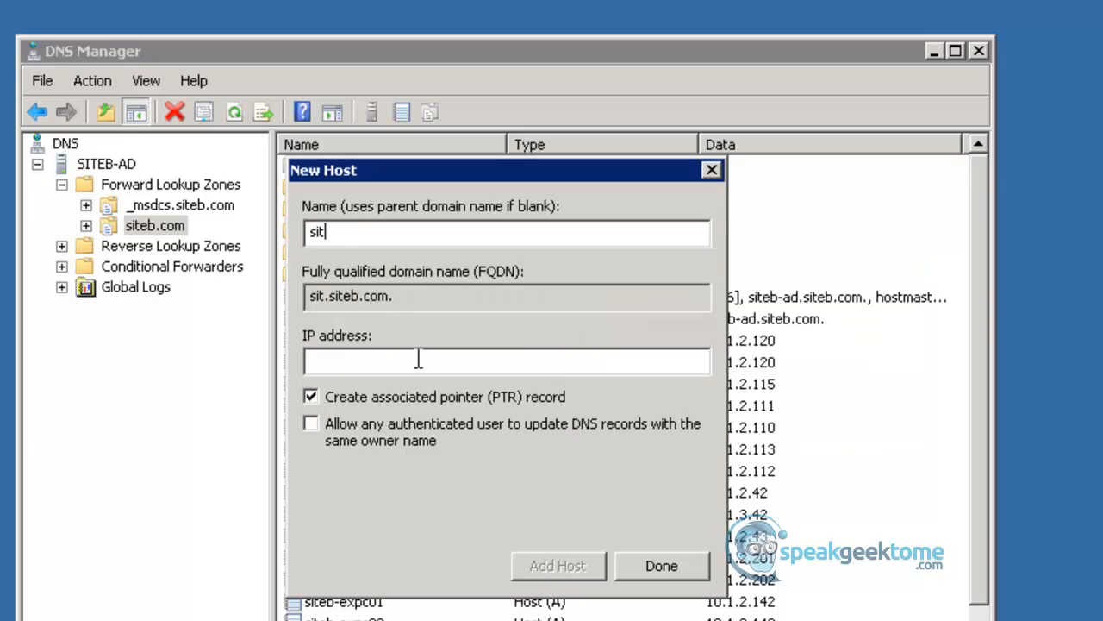
text(eb-)
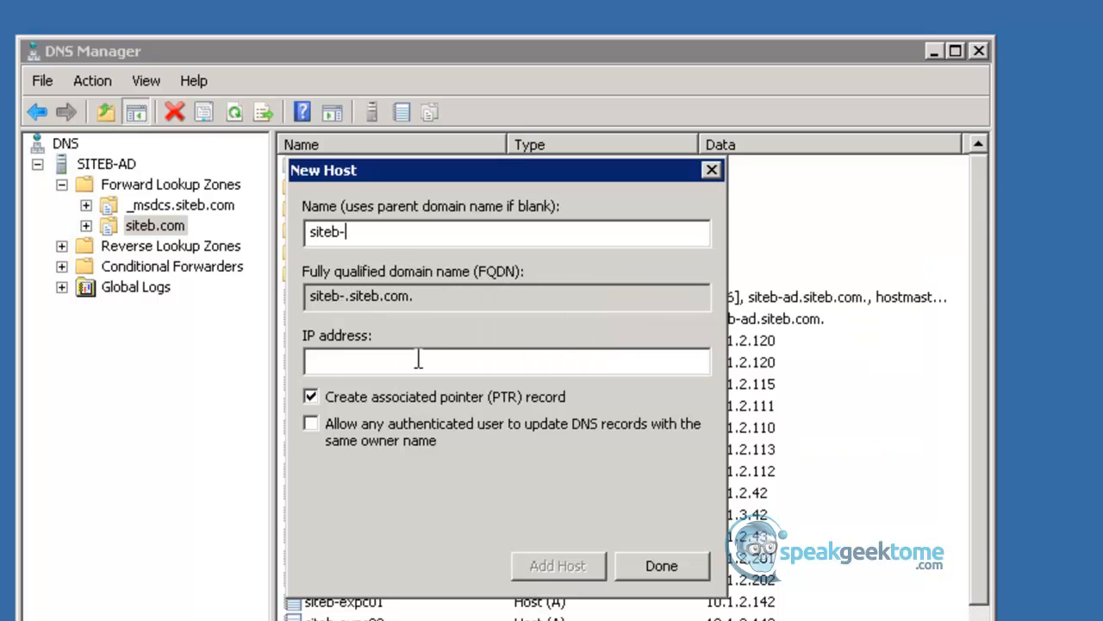
text(expe02)
key(Tab)
key(Tab)
text(10.1.)
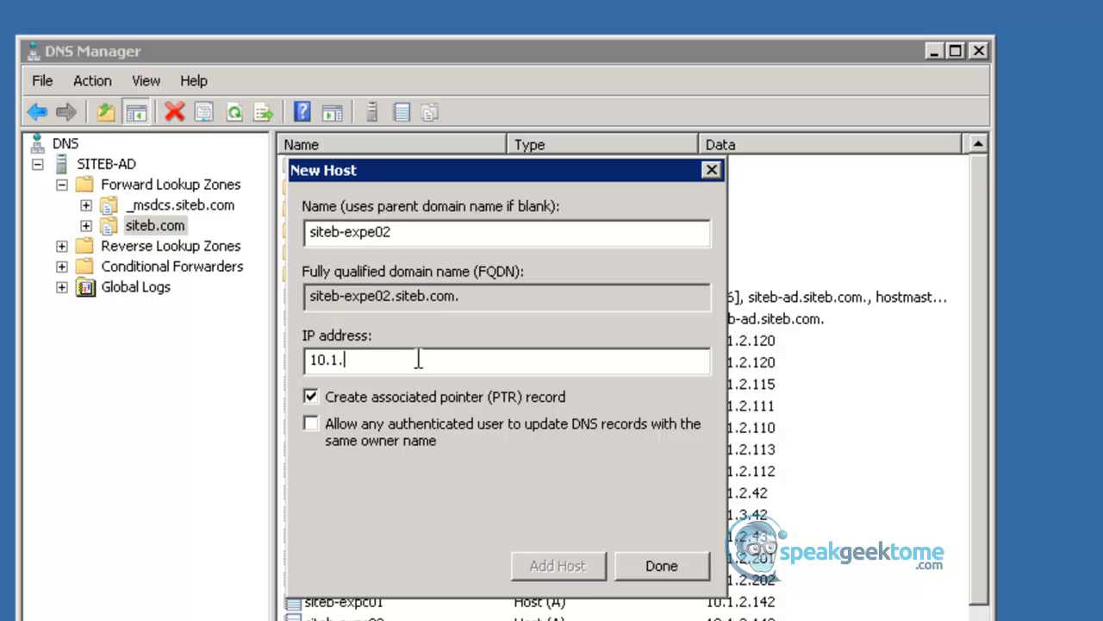
text(3.143)
key(Return)
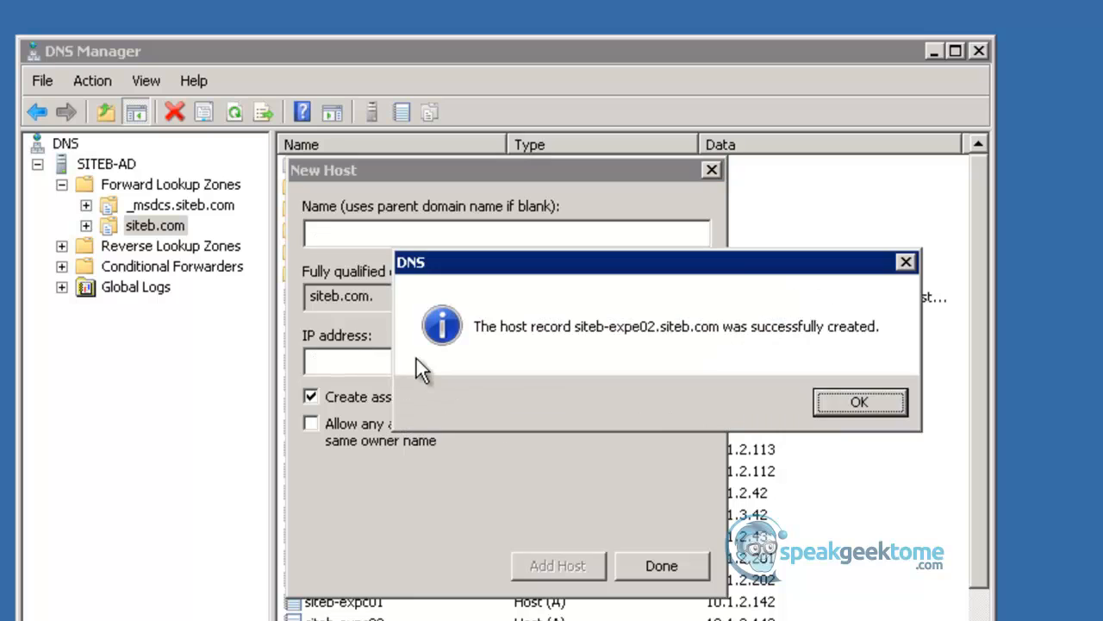
- Close the New Host dialog and enlarge the DNS Manager window to fit the whole siteb.com record list
key(Return)
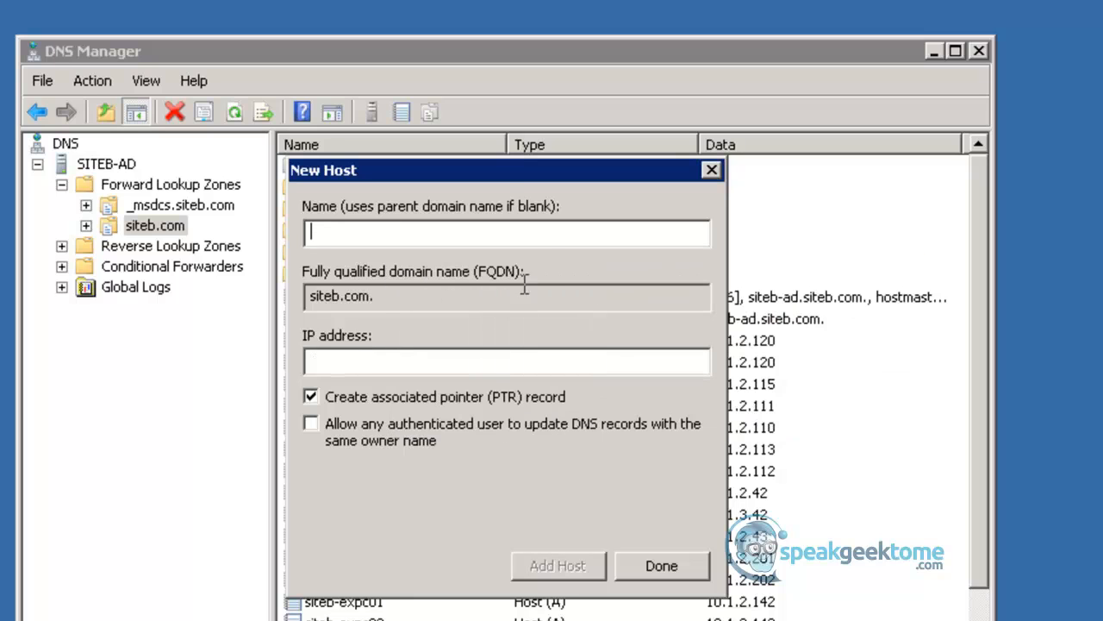
drag(493, 176, 1102, 0)
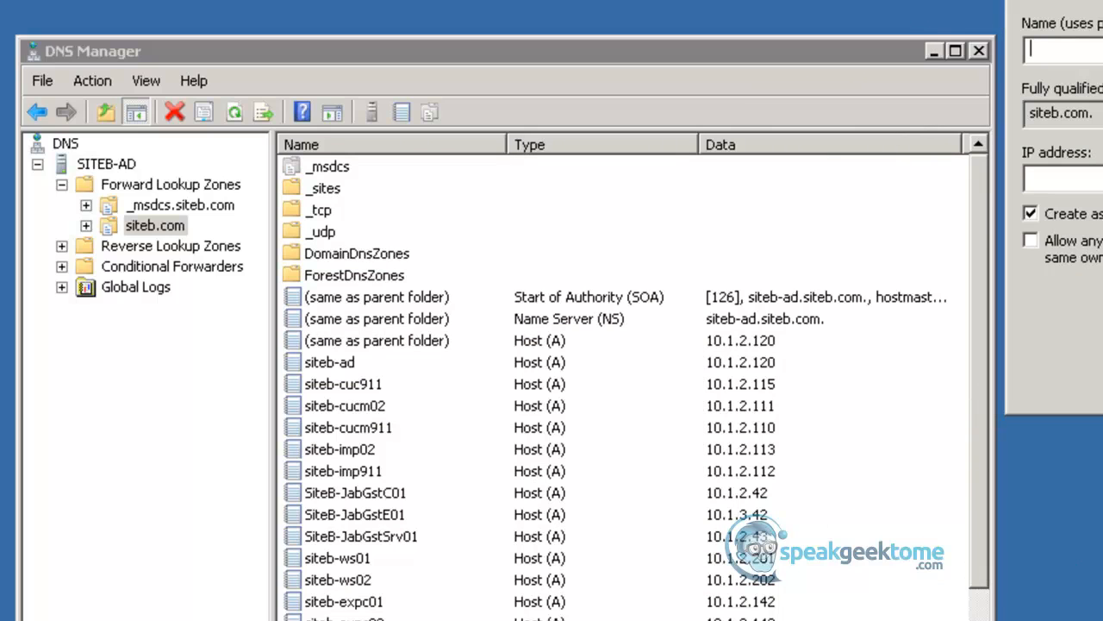
key(Escape)
scroll(634, 388, down, 1)
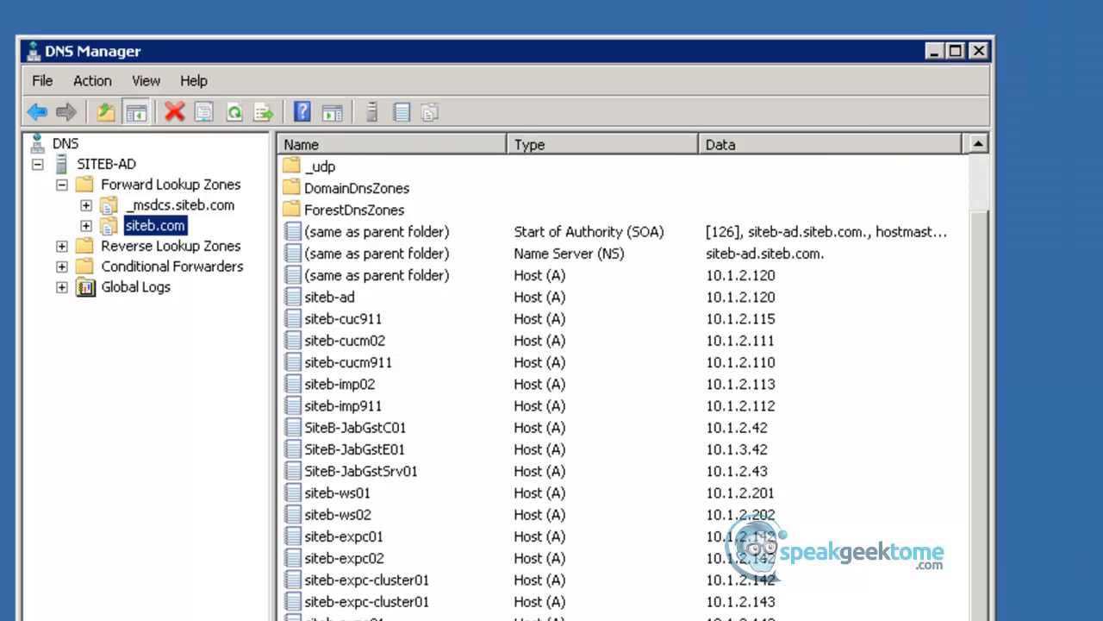
drag(456, 50, 374, 0)
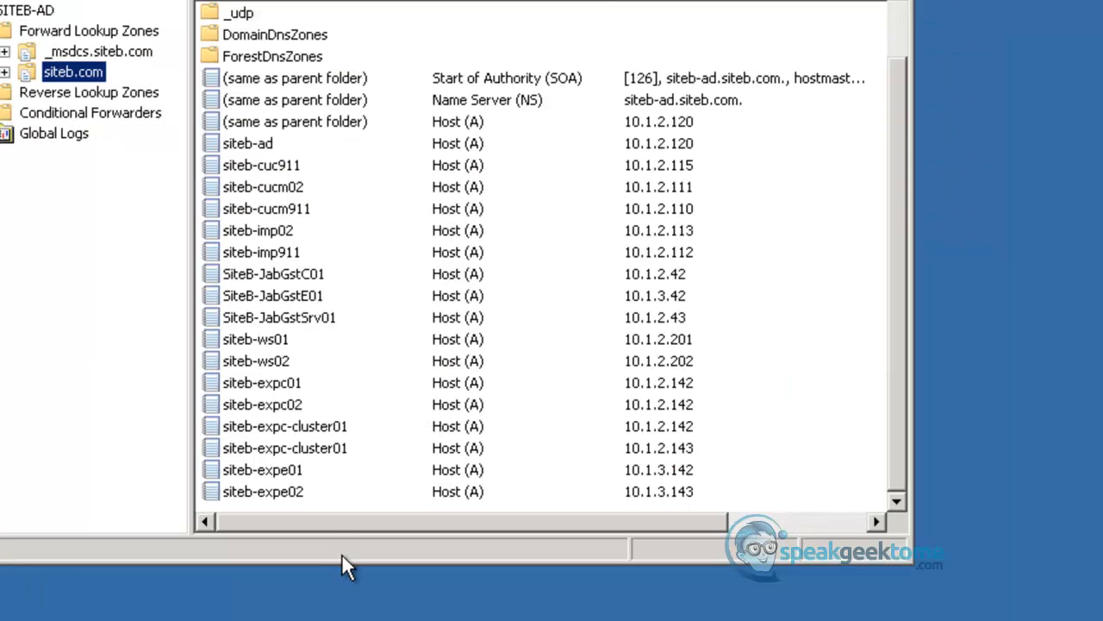
drag(343, 560, 343, 617)
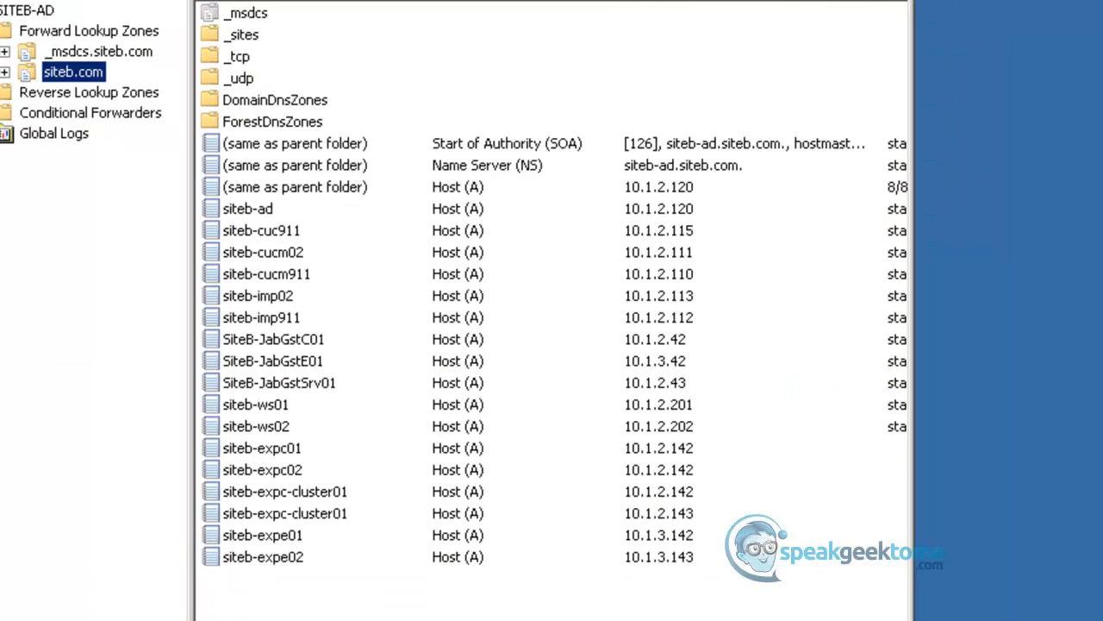
- Add a host record named siteb-expe-cluster01 with IP address 10.1.3.142 to the siteb.com zone
right_click(292, 584)
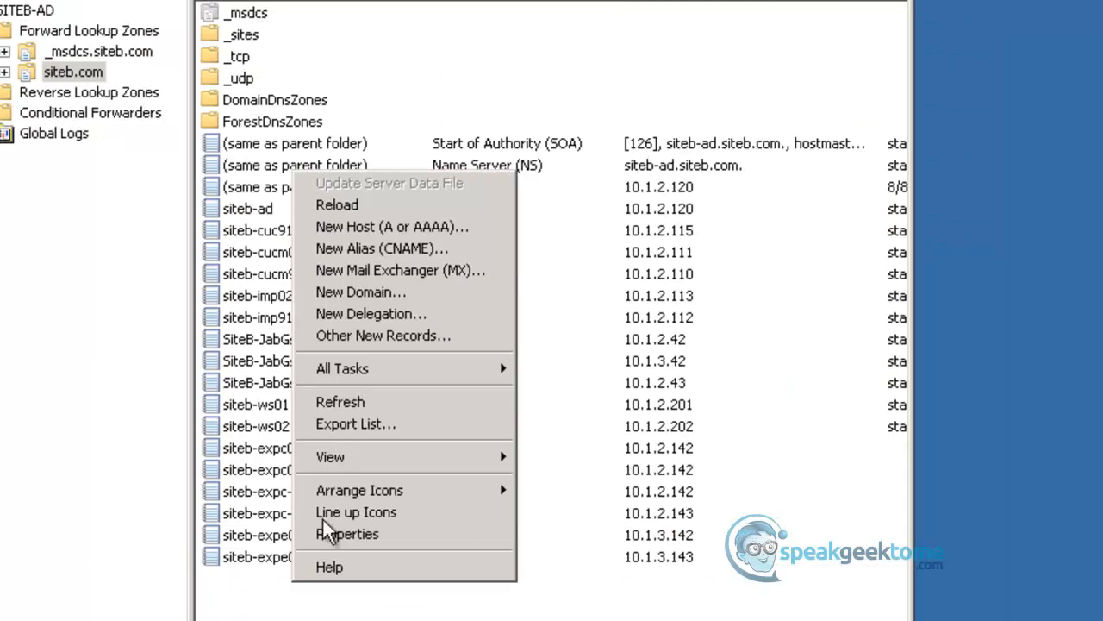
click(342, 225)
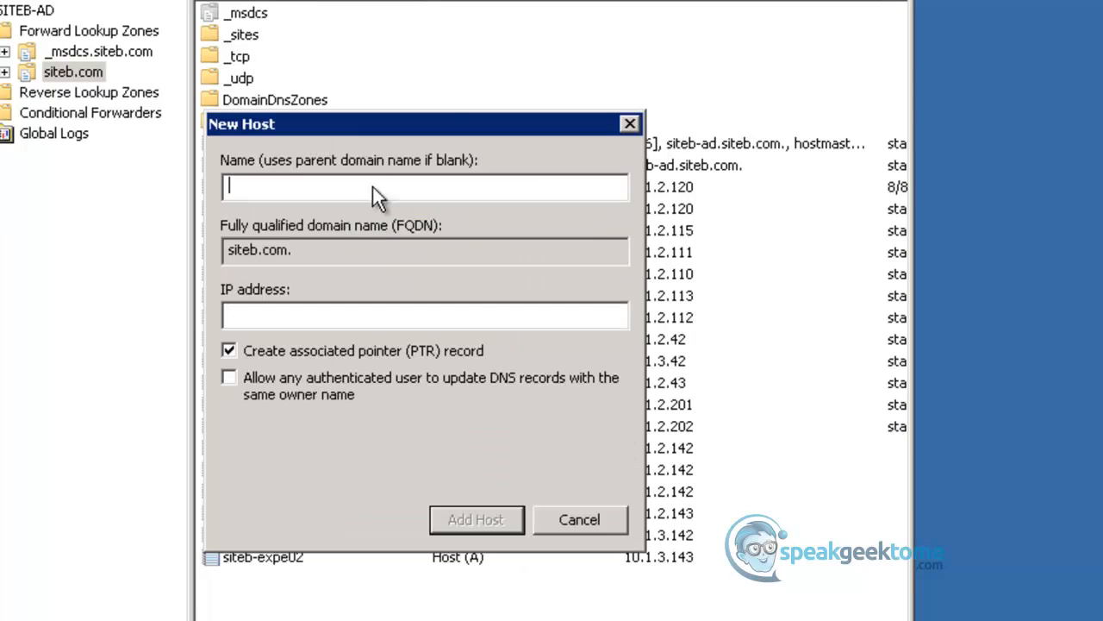
drag(354, 124, 905, 12)
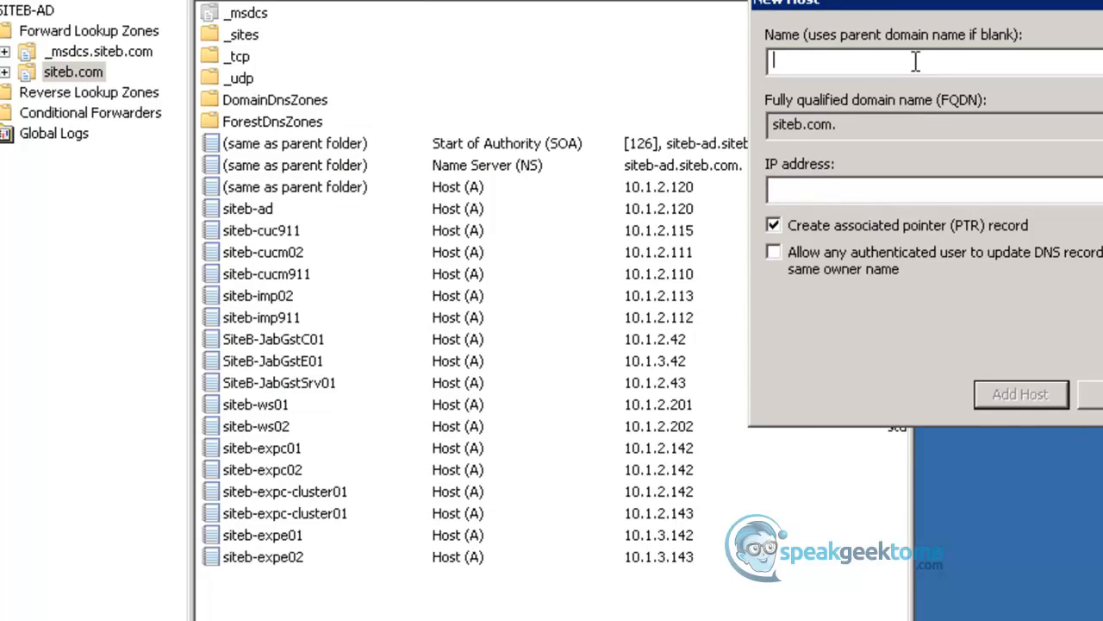
text(siteb-exp)
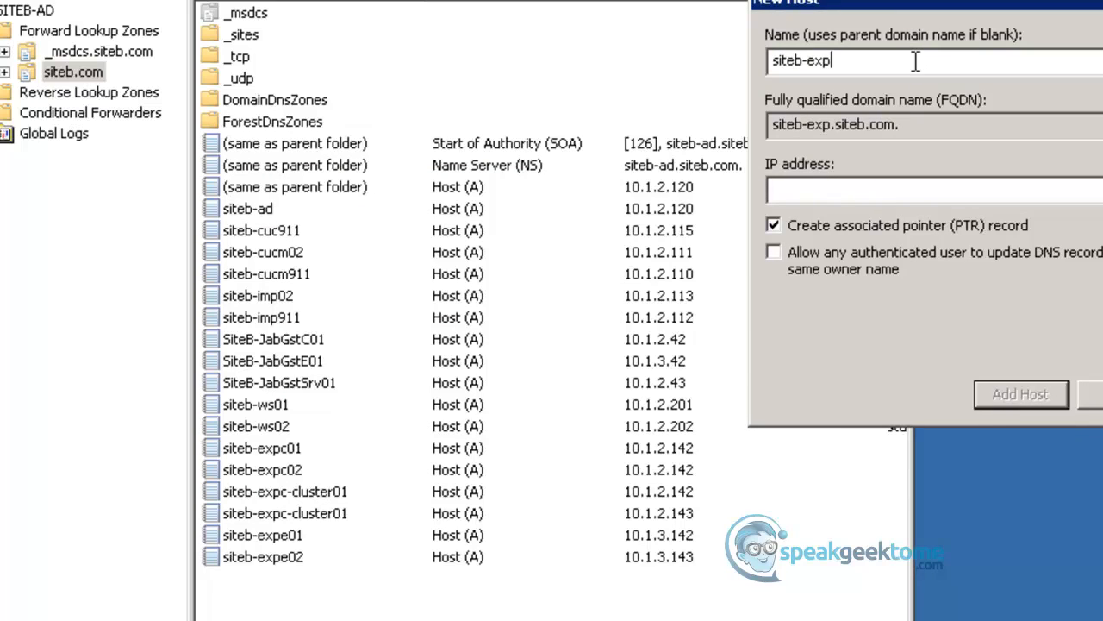
text(e)
text(-cluster01)
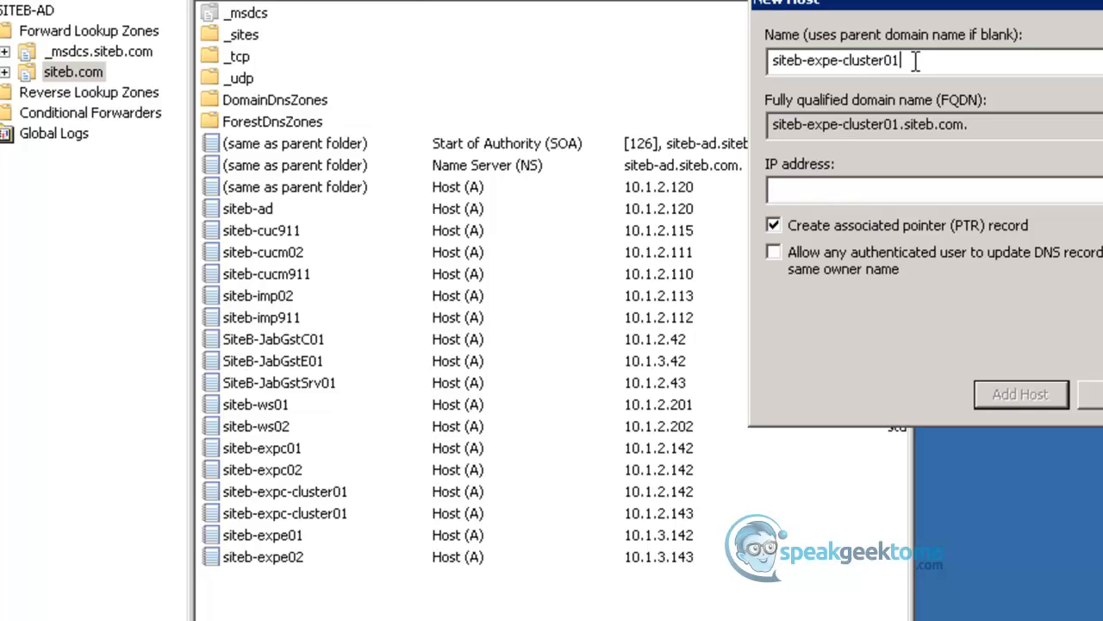
key(Tab)
key(Tab)
text(10.1.3.142)
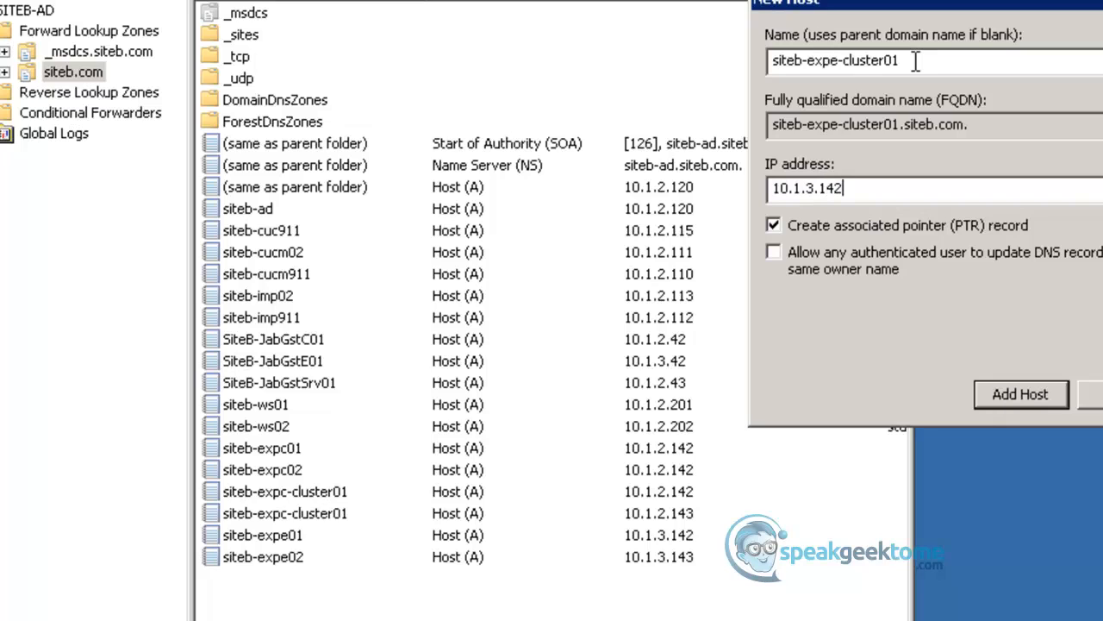
key(Return)
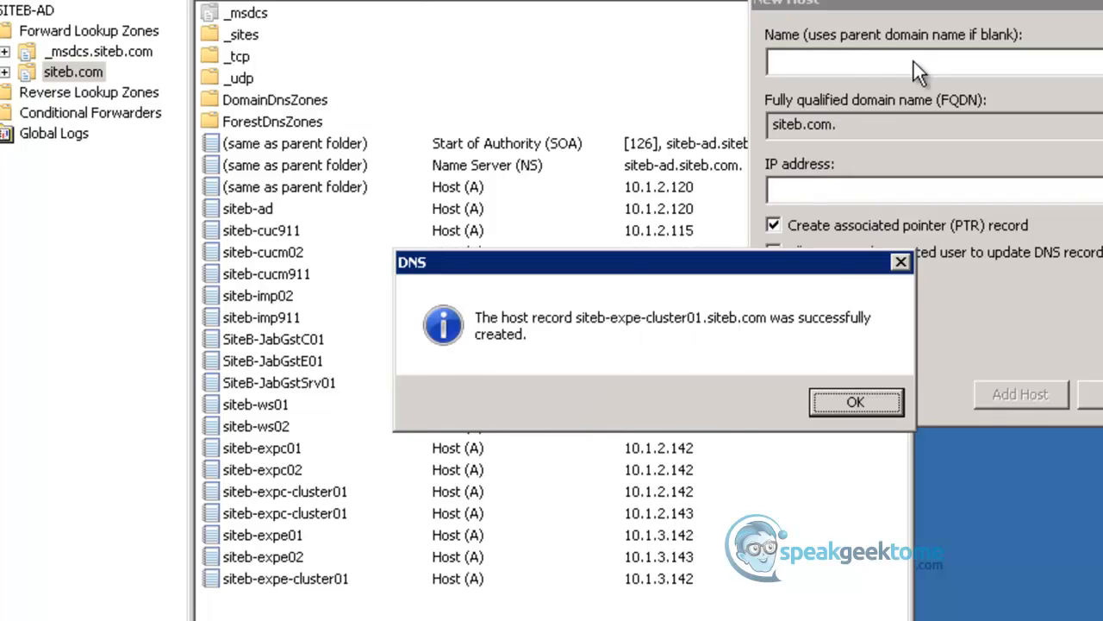
key(Return)
- Add a second siteb-expe-cluster01 host record to the siteb.com zone, with IP address 10.1.3.143
text(siteb)
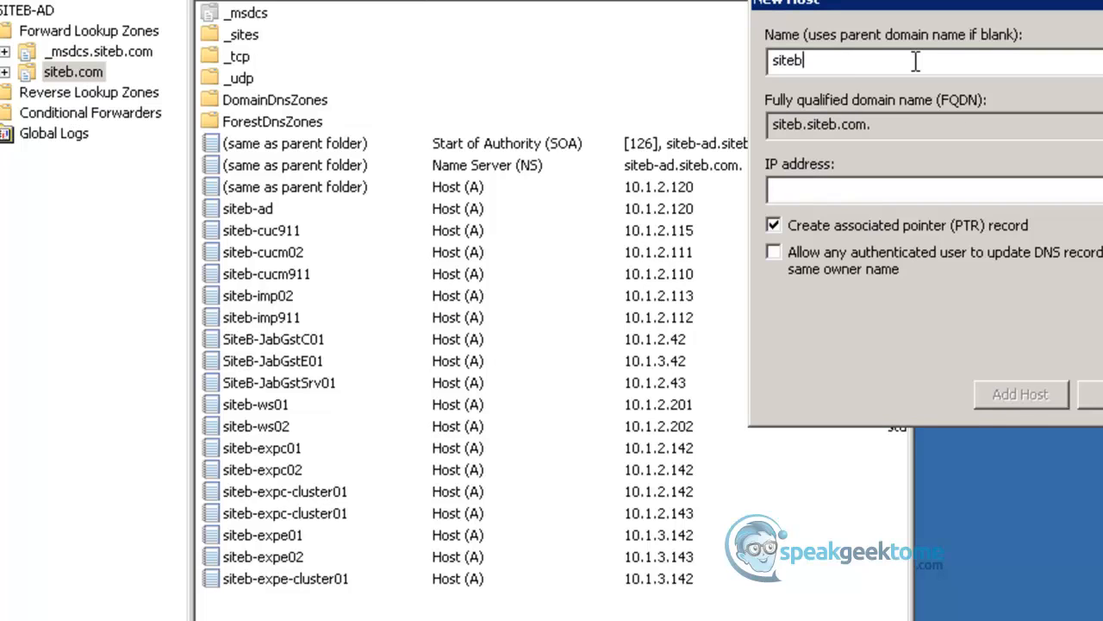
text(-e)
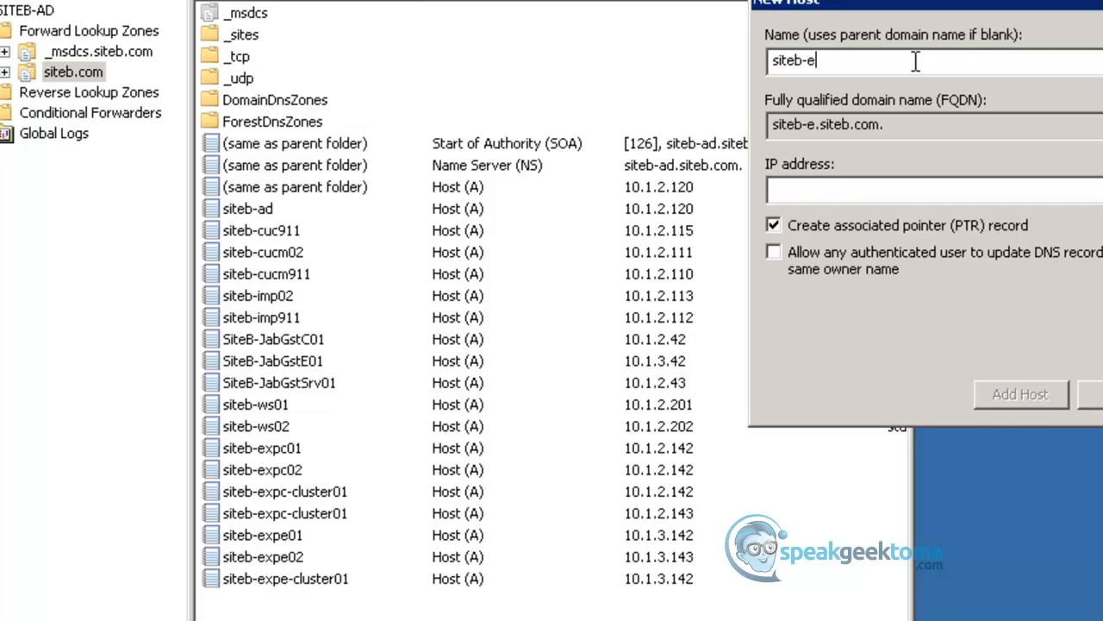
text(xpe-cluster0)
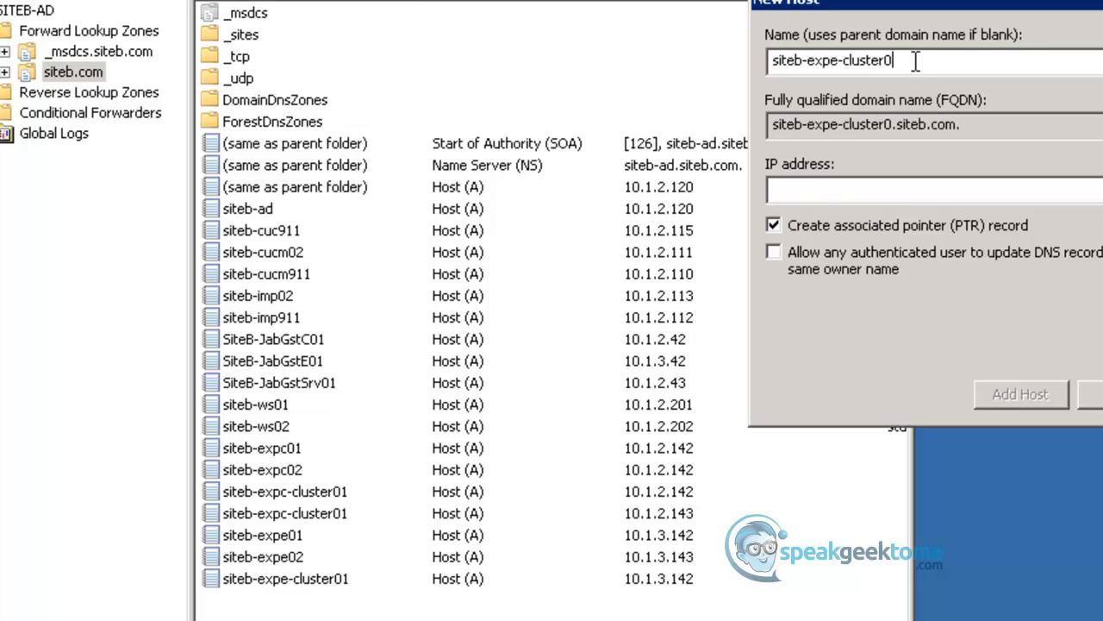
text(1)
key(Tab)
text(1)
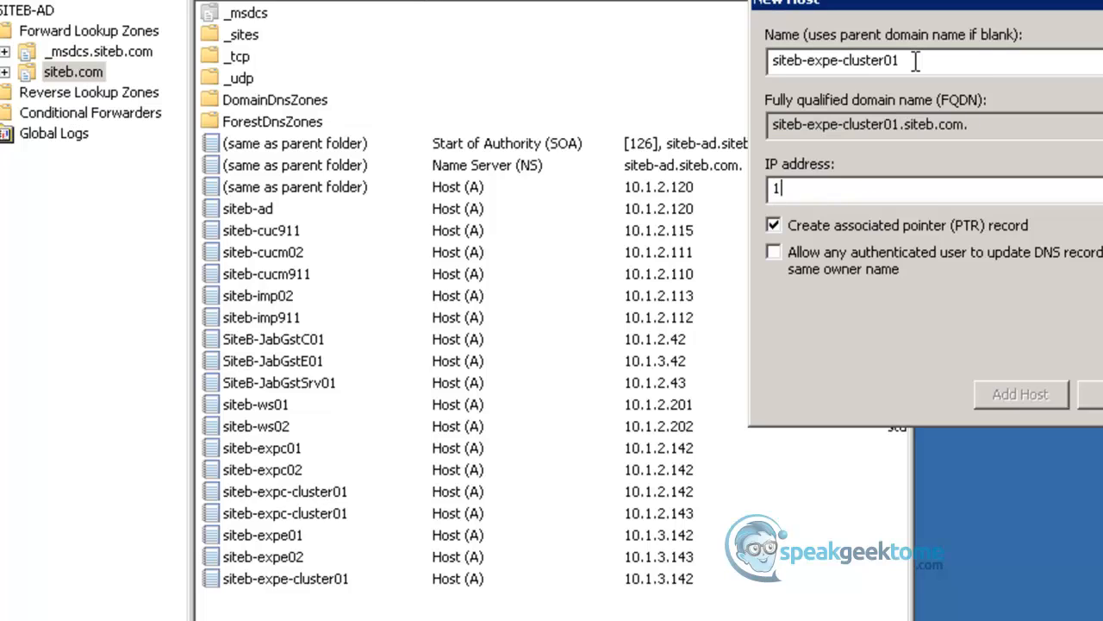
text(0.1.3.143)
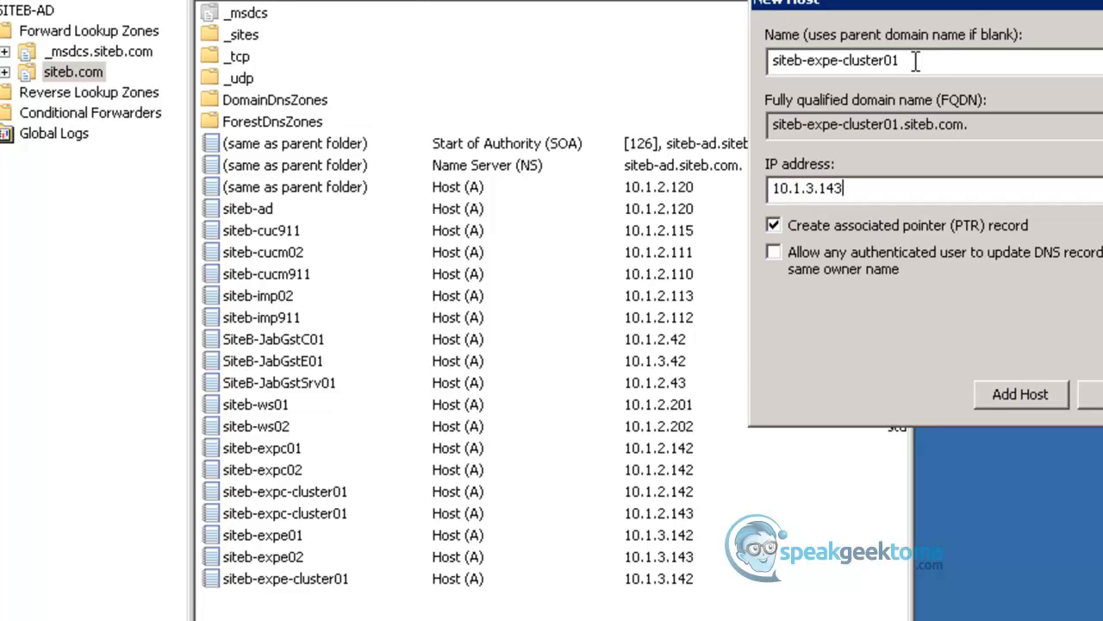
key(Return)
key(Return)
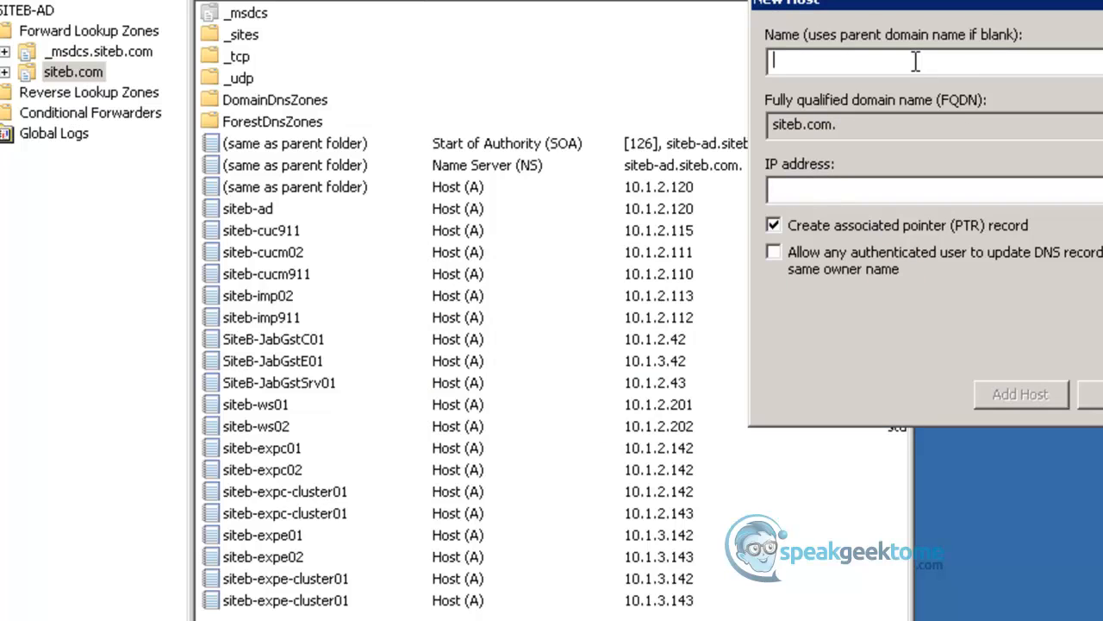
- Finish adding hosts, close DNS Manager and switch to the Mock-Inet-Win2K12R2 remote desktop session
click(1091, 394)
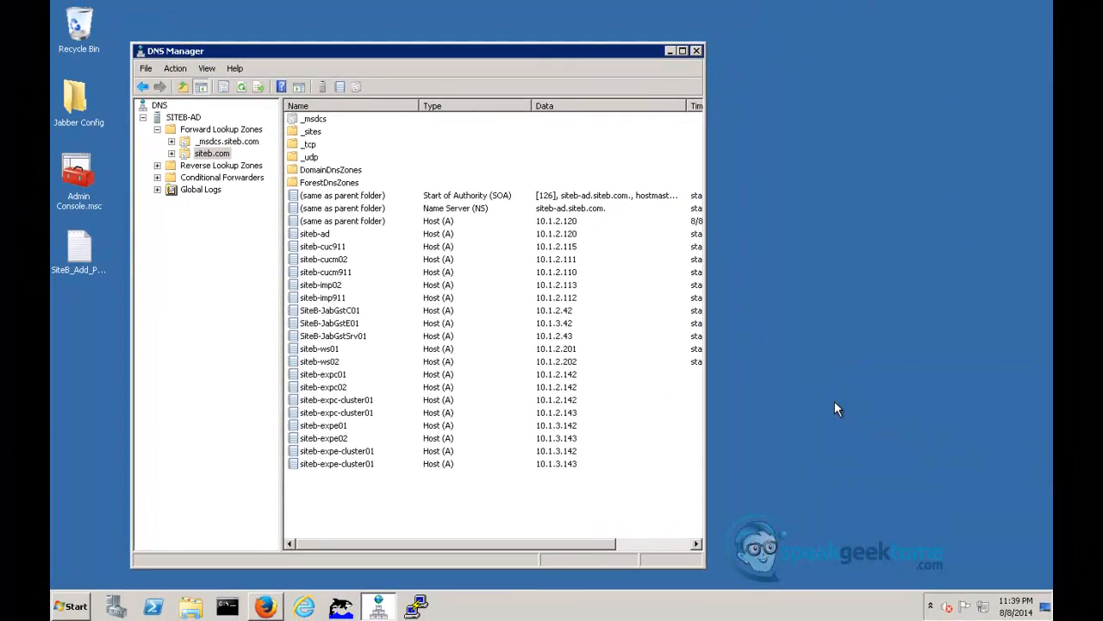
click(697, 52)
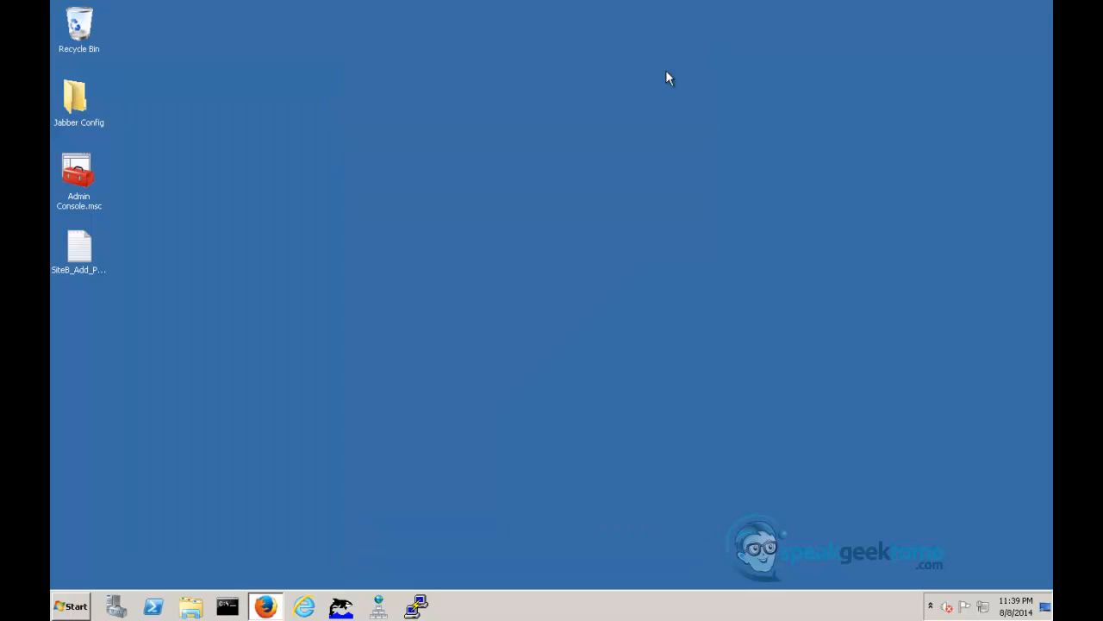
mouse_move(302, 619)
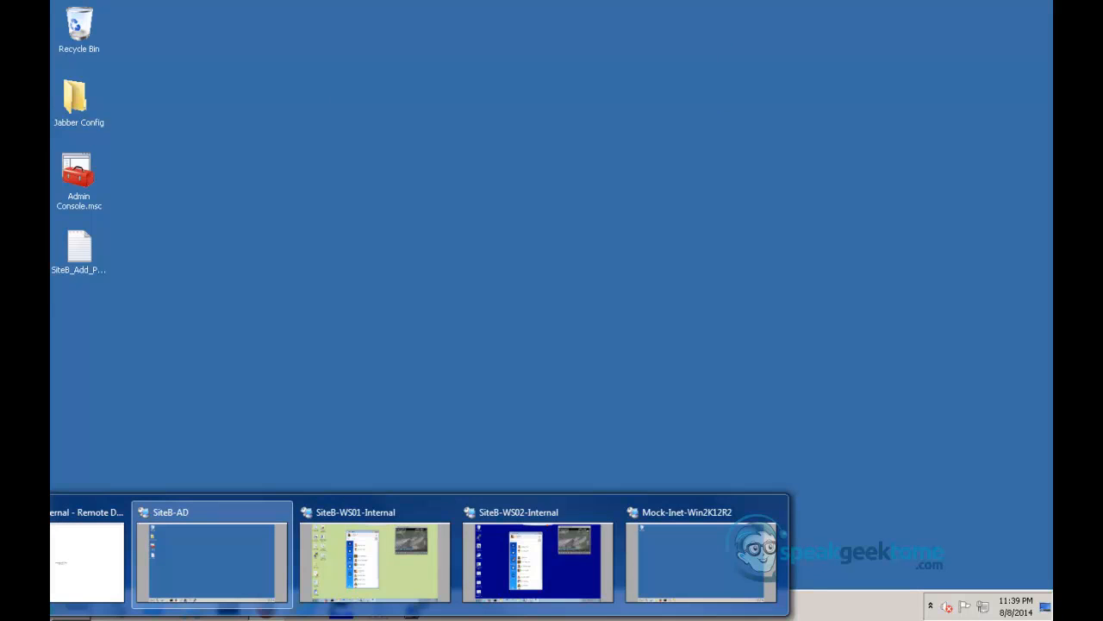
click(699, 575)
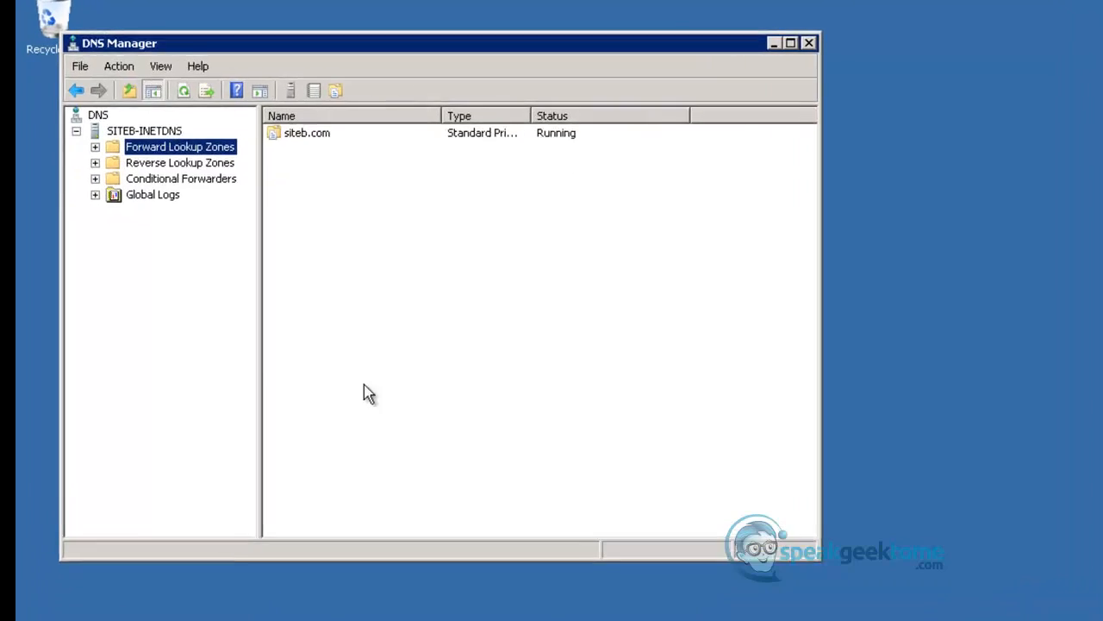
- Start a new Service Location (SRV) record in the siteb.com forward lookup zone on SITEB-INETDNS
click(77, 178)
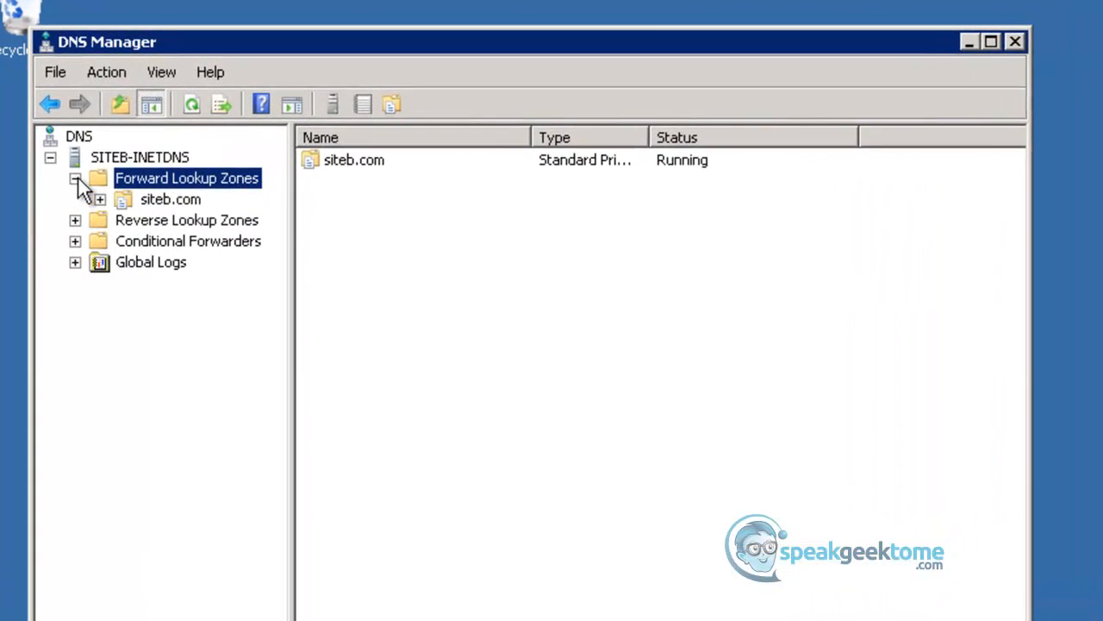
click(148, 200)
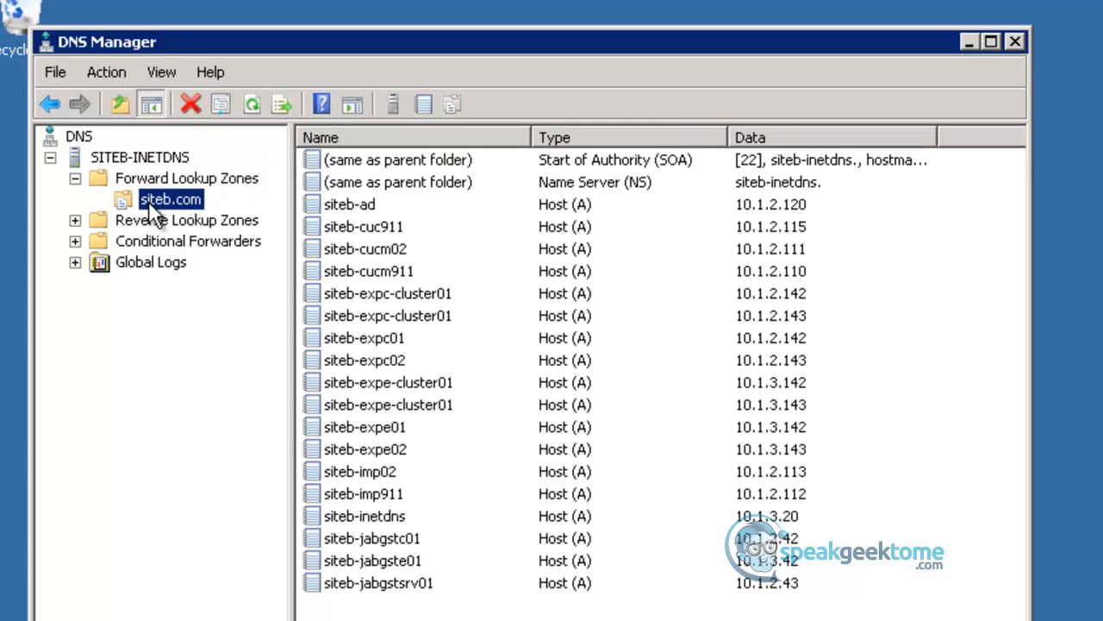
right_click(148, 201)
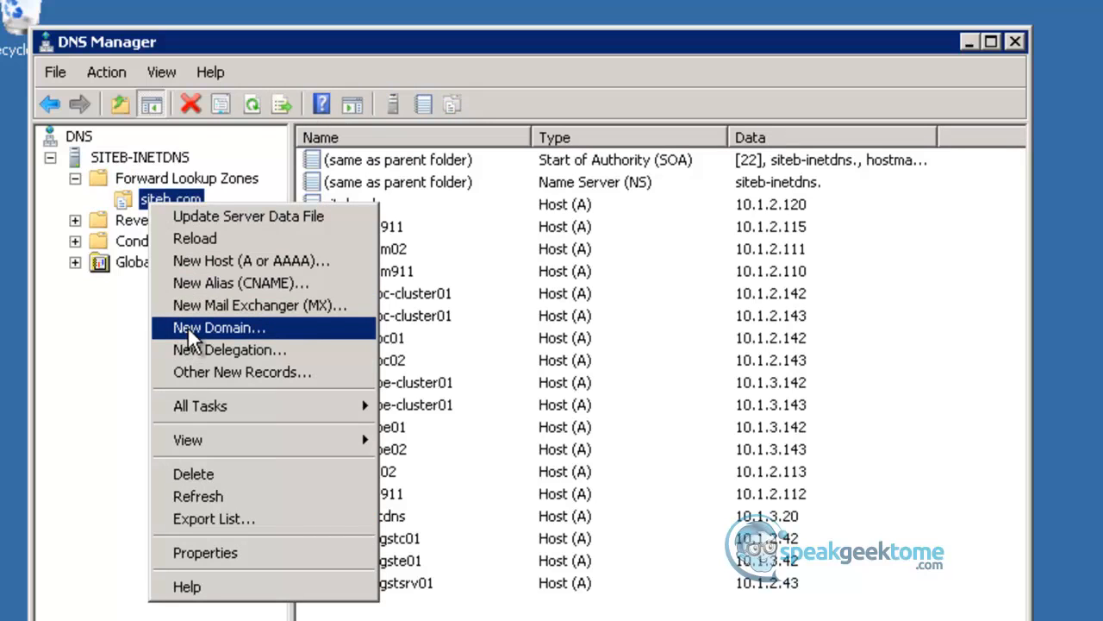
click(197, 371)
drag(753, 223, 756, 295)
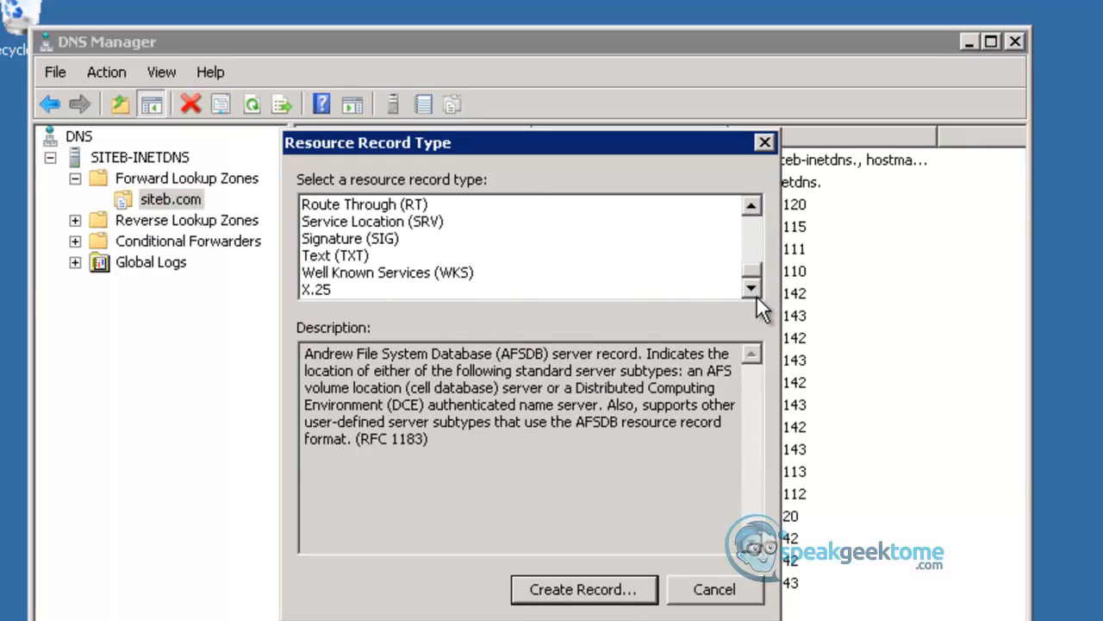
click(349, 222)
click(559, 586)
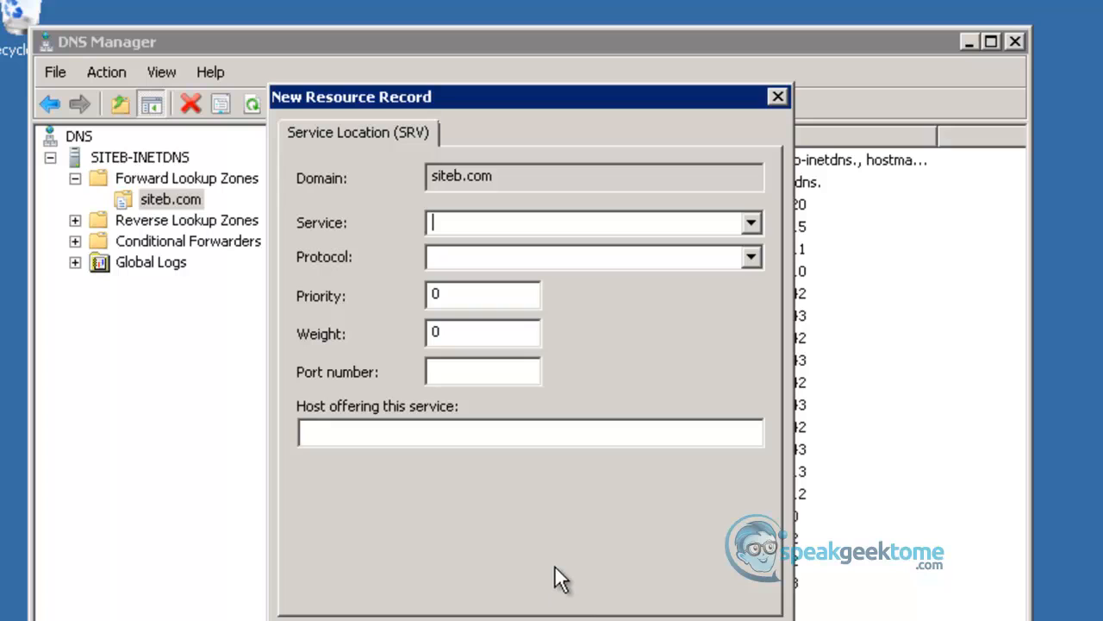
- Set the SRV record's service to _collab-edge, its protocol to _tls and its port number to 8442
text(_colla)
key(BackSpace)
text(lab-edge)
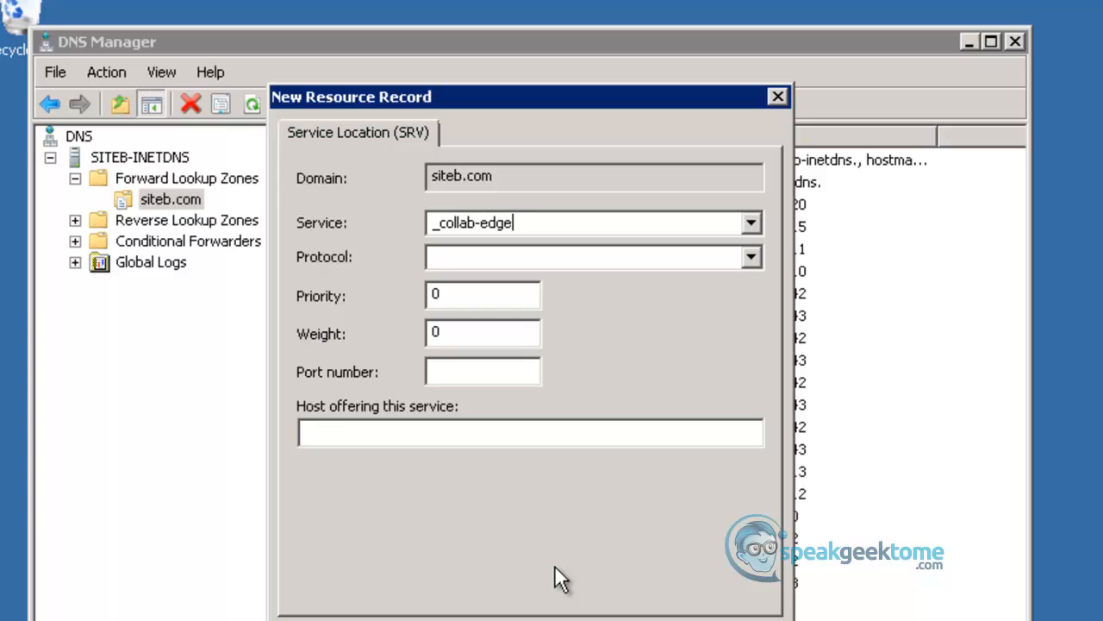
key(Tab)
text(_tls)
key(Tab)
key(Tab)
- Set siteb-expe01.siteb.com as the host offering the service and create the SRV record
key(Tab)
text(8442)
key(Tab)
text(siteb)
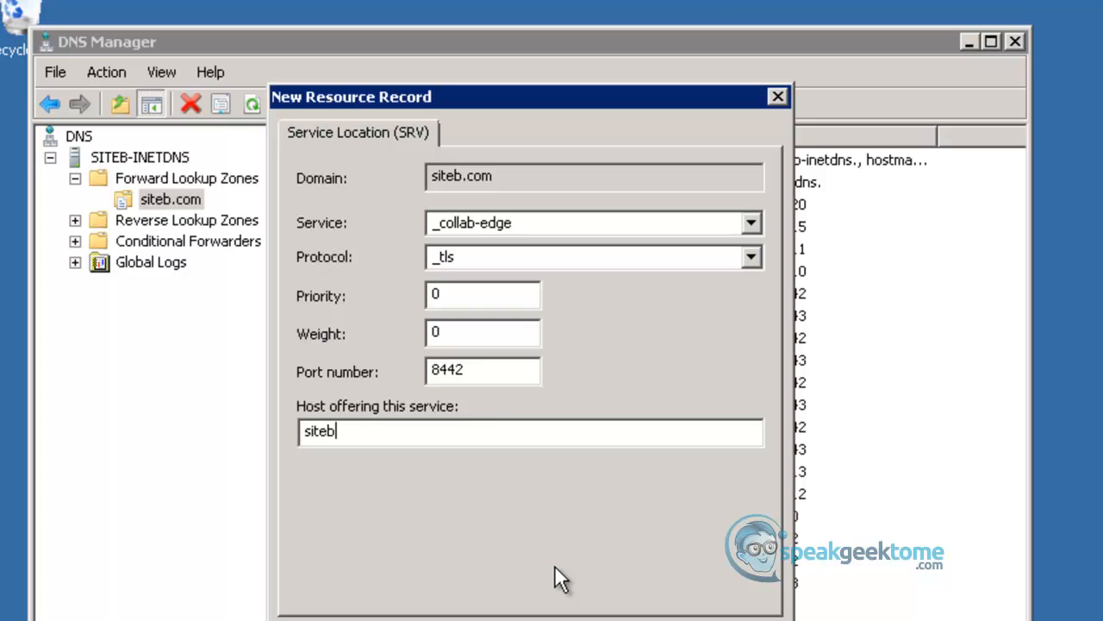
text(-)
text(expe01.siteb.com)
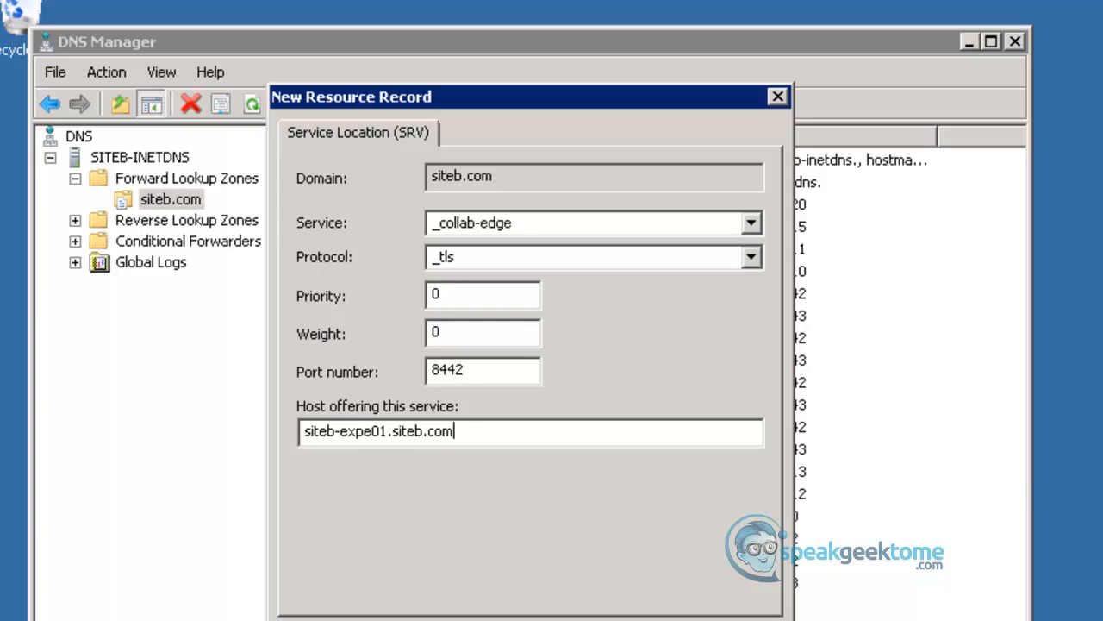
key(Return)
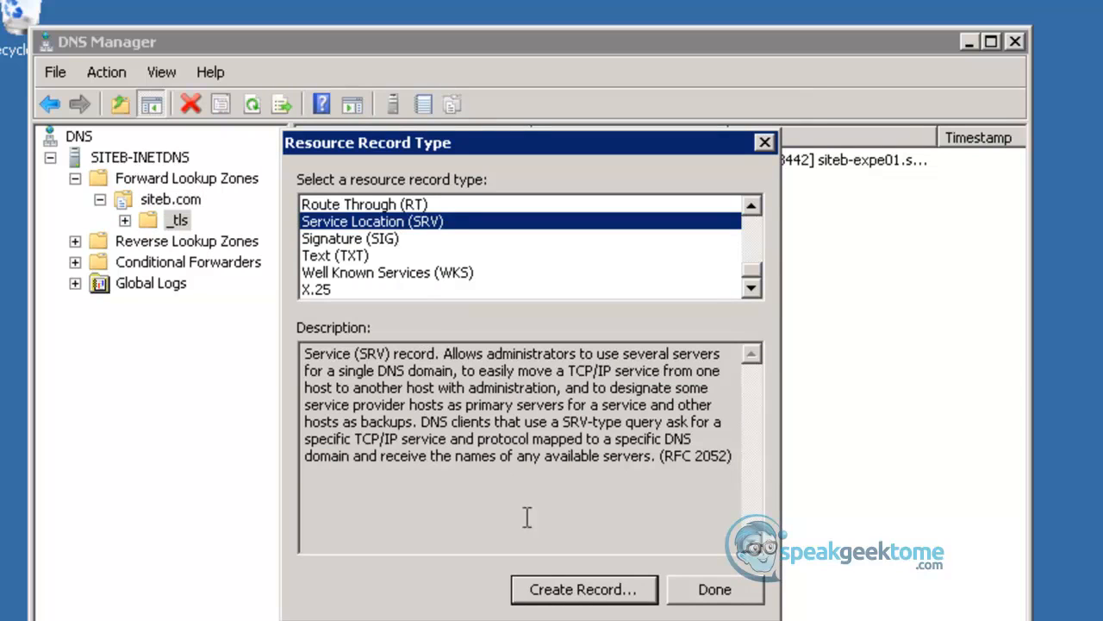
- Start a second SRV record in siteb.com with service _collab-edge, protocol _tls and port number 8443
click(553, 593)
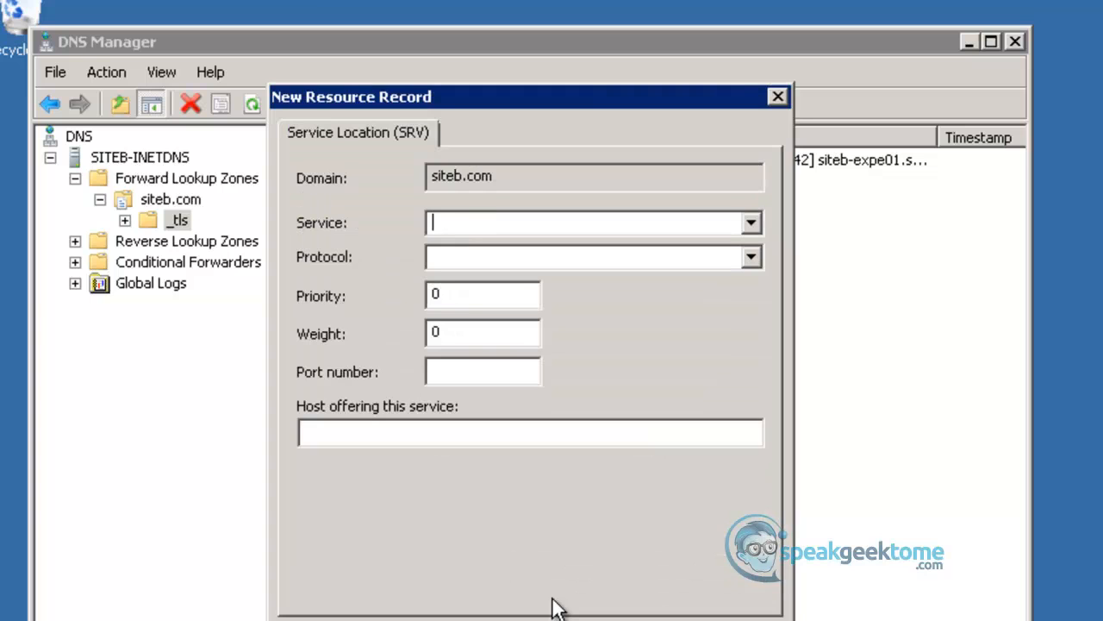
text(_collab-edge)
key(Tab)
text(_tls)
key(Tab)
- Set siteb-exp02.siteb.com as the host offering the service and create the second SRV record
key(Tab)
key(Tab)
text(8443)
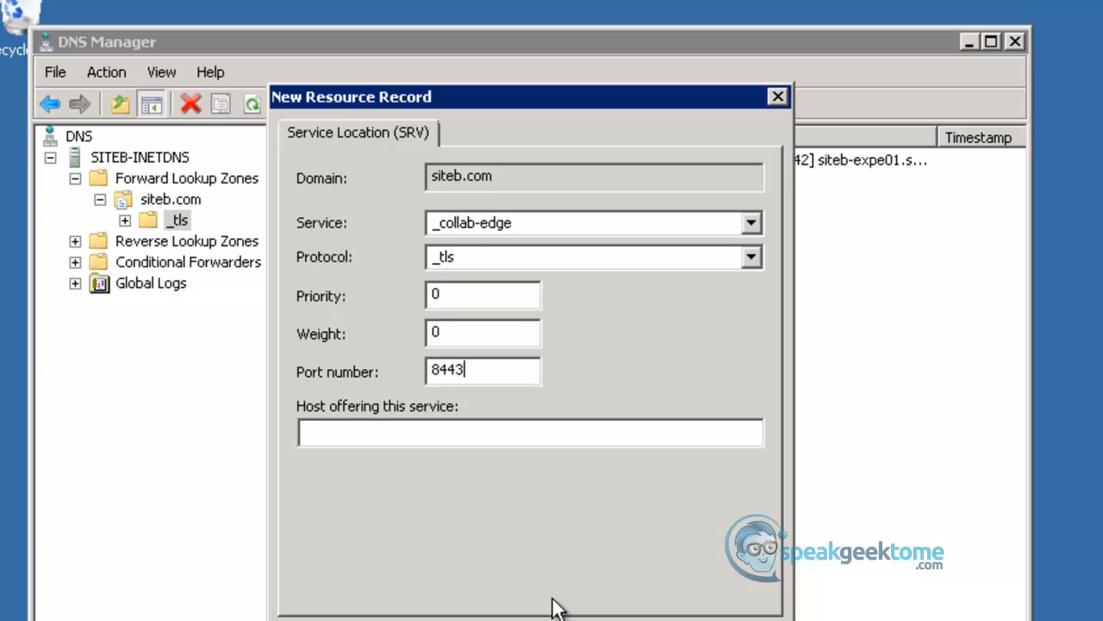
key(Tab)
text(siteb-exp02)
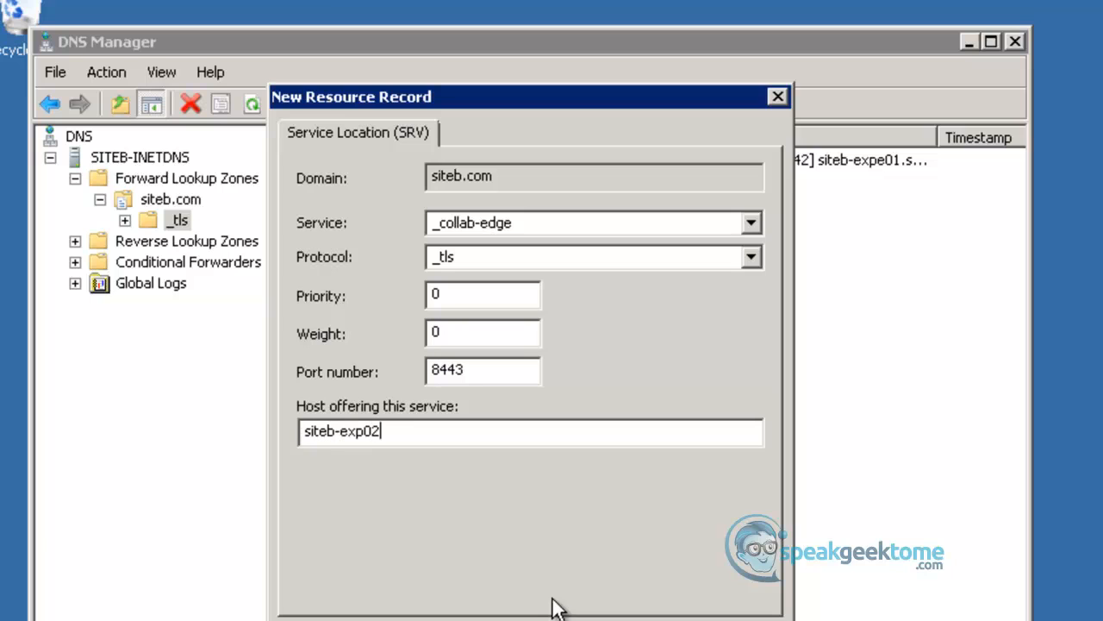
text(.siteb.com)
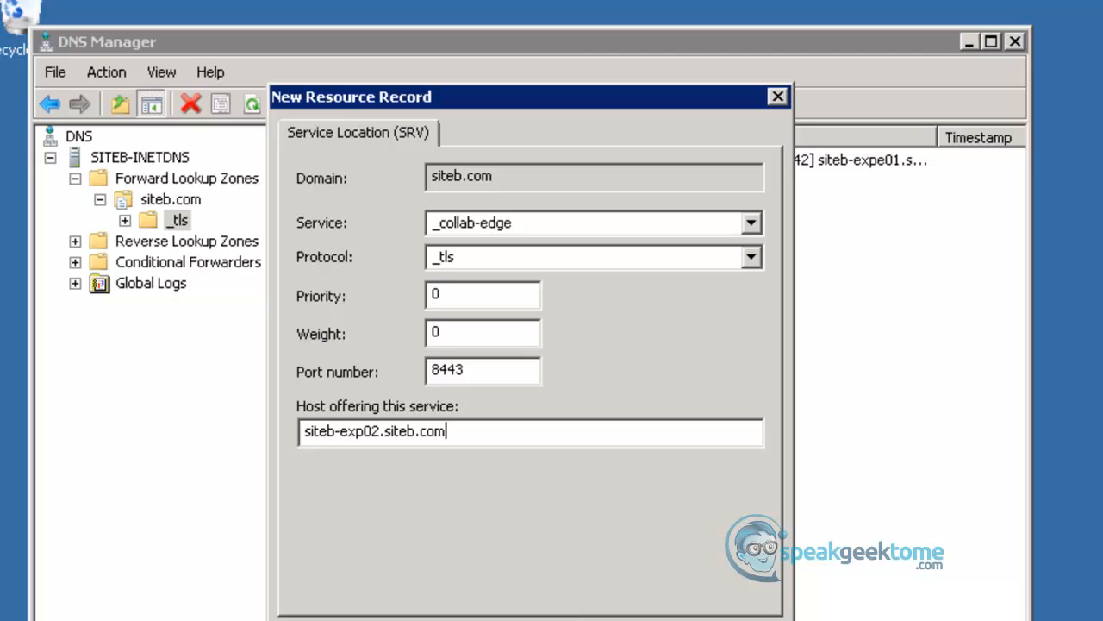
key(Return)
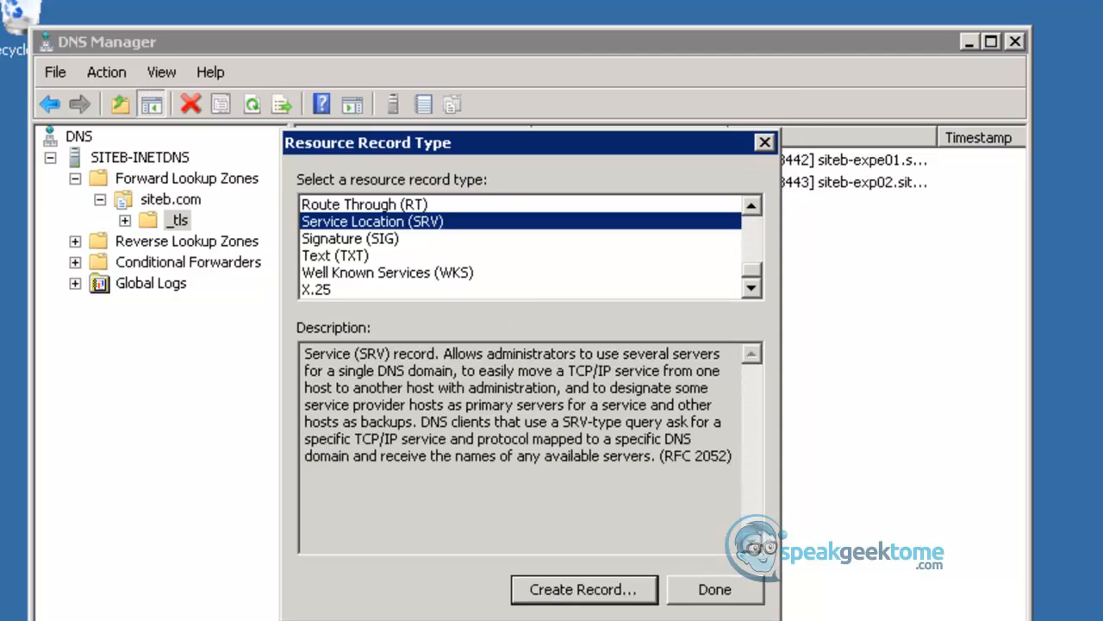
- Finish adding resource records, close DNS Manager and switch to the SiteB-WS02-External remote desktop session
click(716, 590)
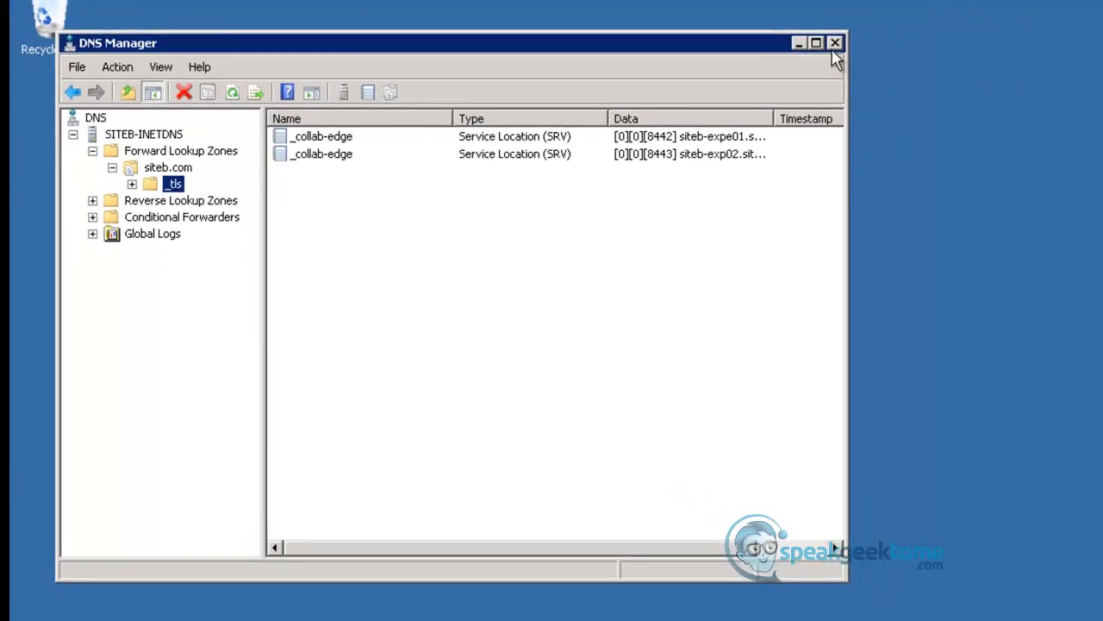
click(701, 44)
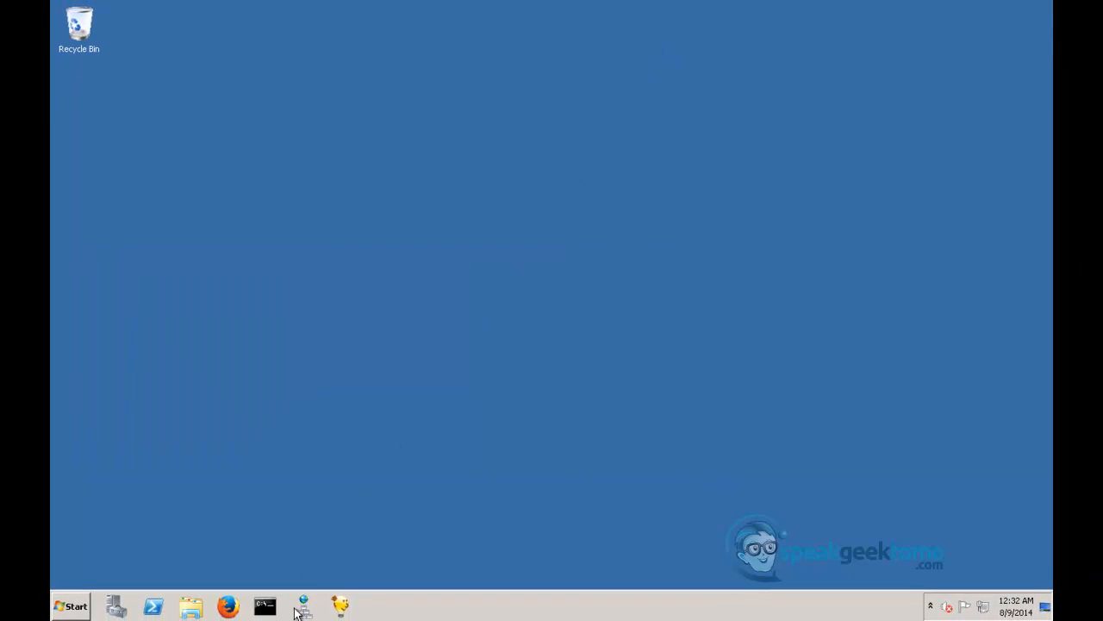
mouse_move(371, 620)
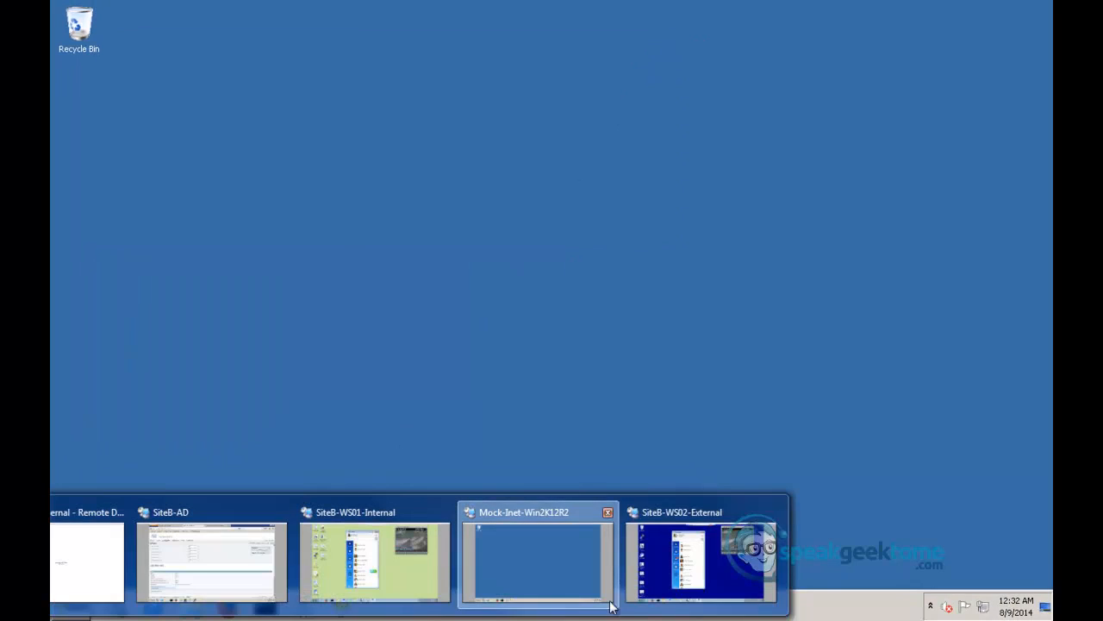
click(670, 593)
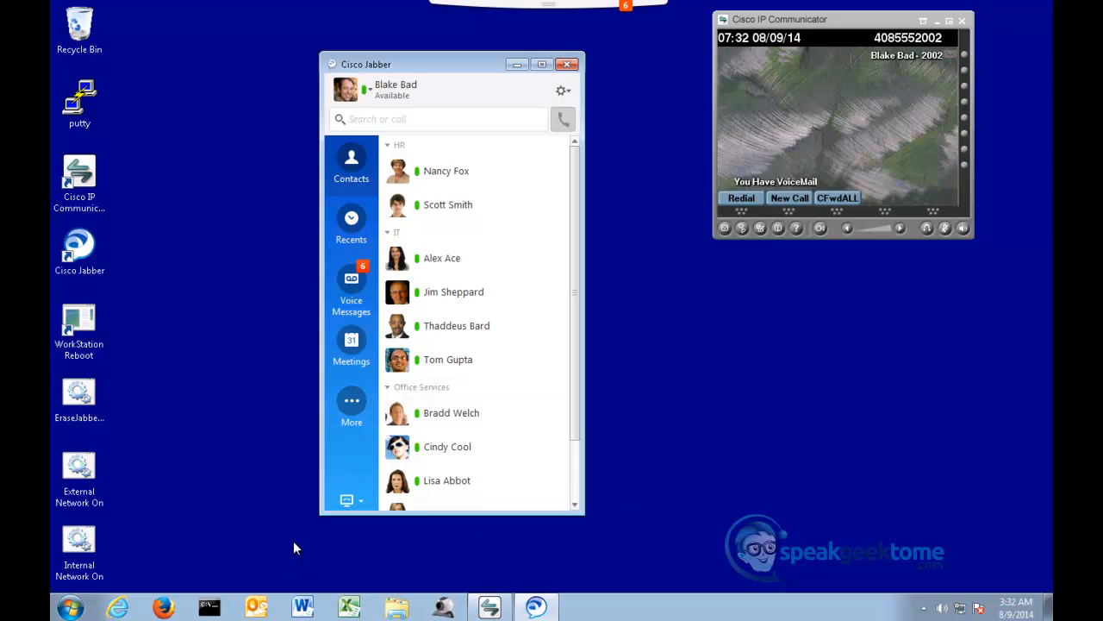
- Exit Cisco Jabber on the external workstation
click(562, 92)
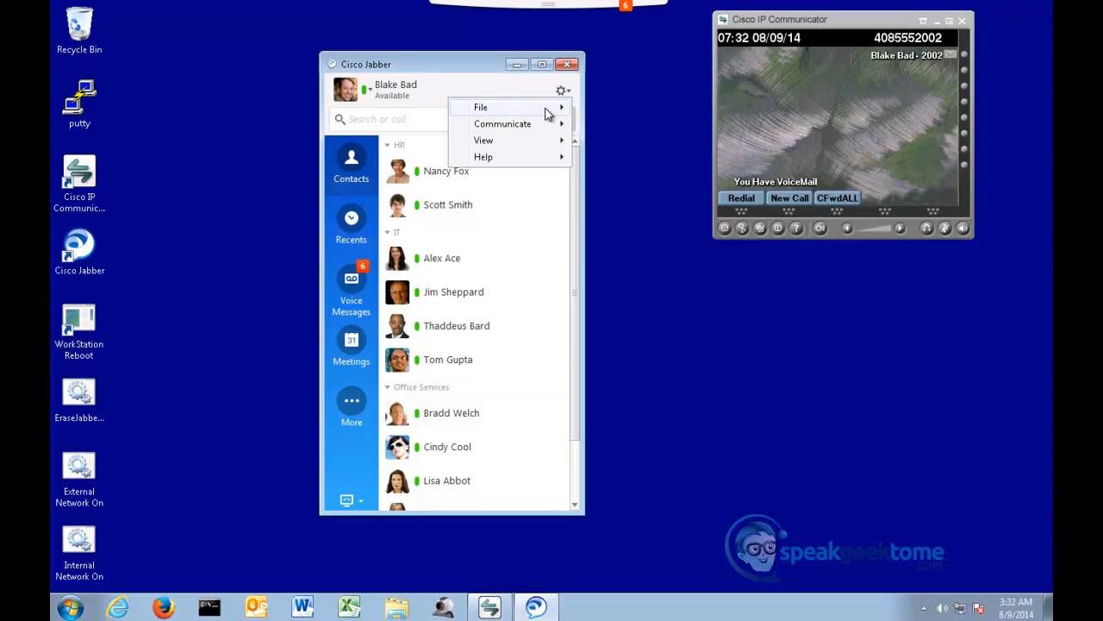
mouse_move(551, 111)
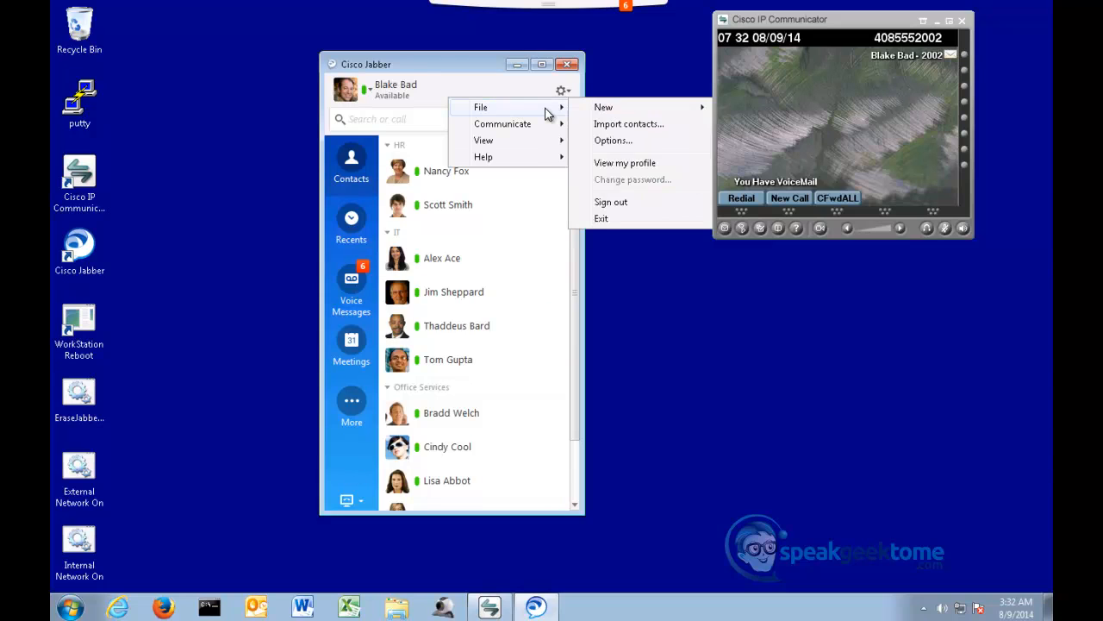
click(607, 222)
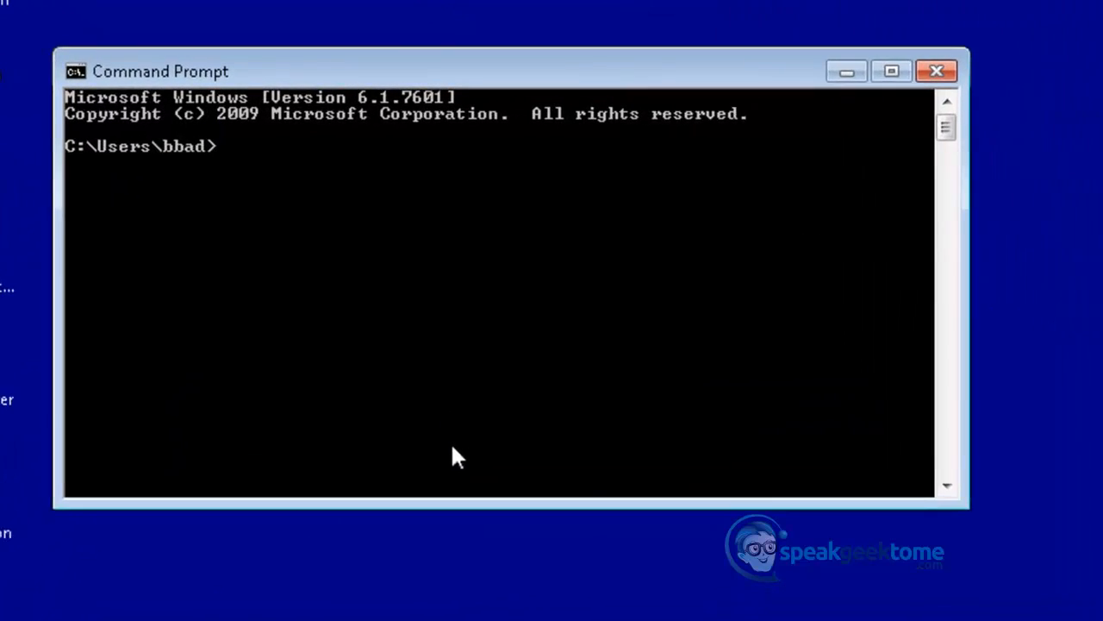
- Start nslookup in the Command Prompt and set its query type to srv
text(nl)
key(BackSpace)
text(slookup)
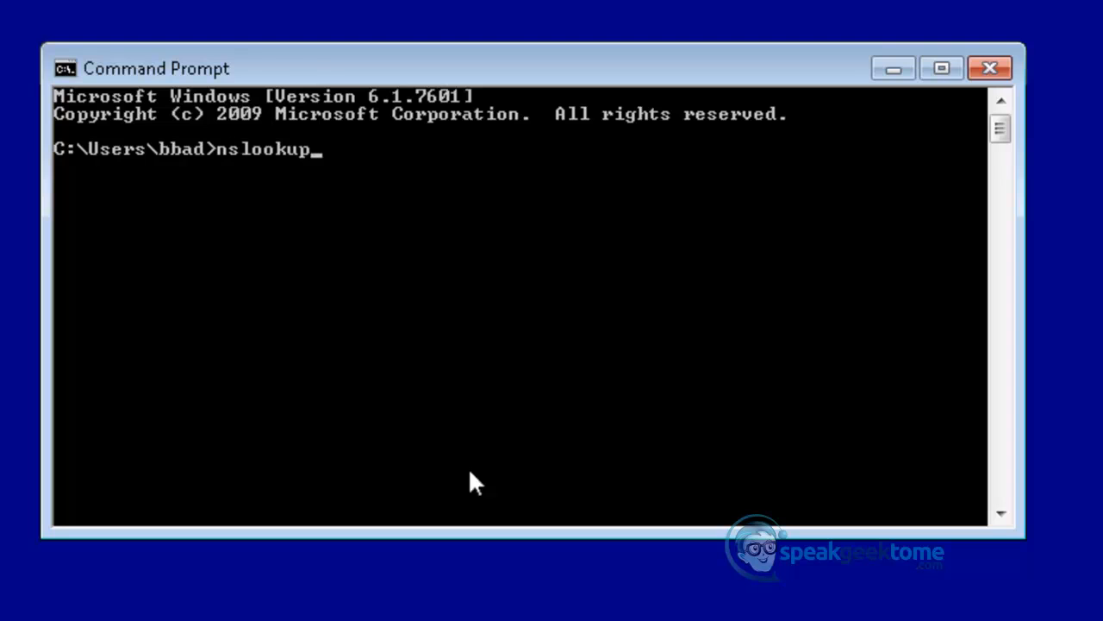
key(Return)
text(set)
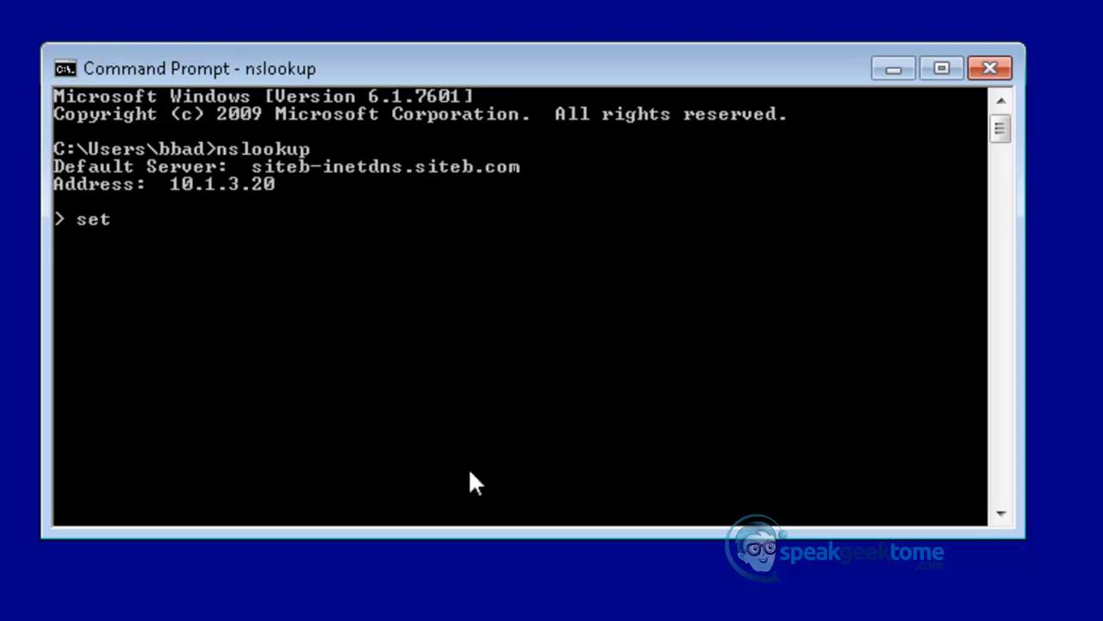
text( type=srv)
key(Return)
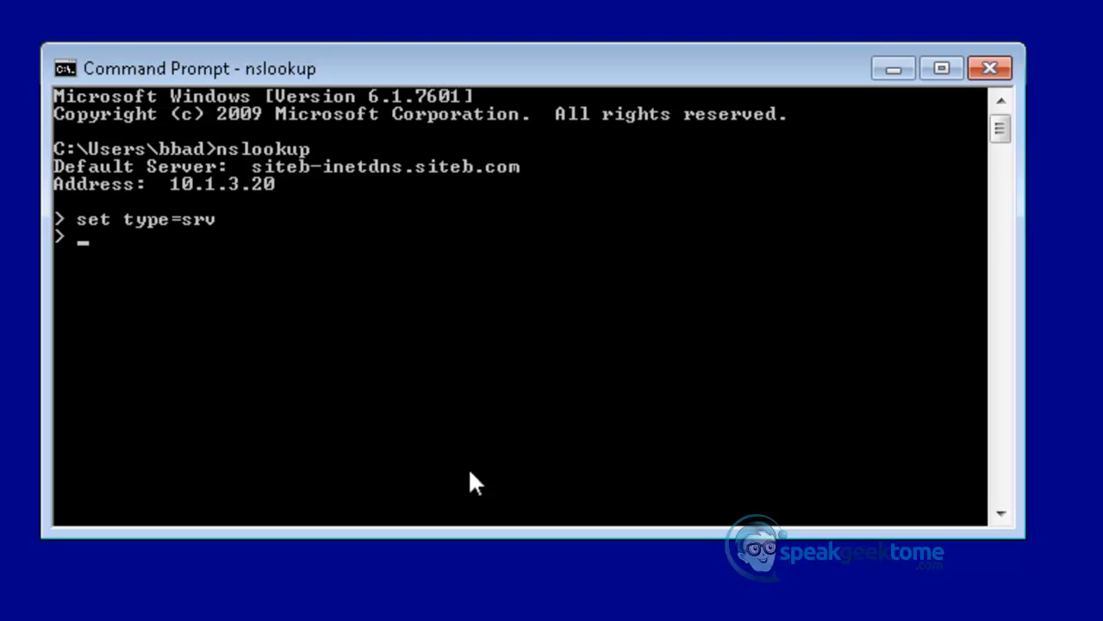
- Query the SRV records for _collab-edge._tls.siteb.com in nslookup
text(_collab-edg)
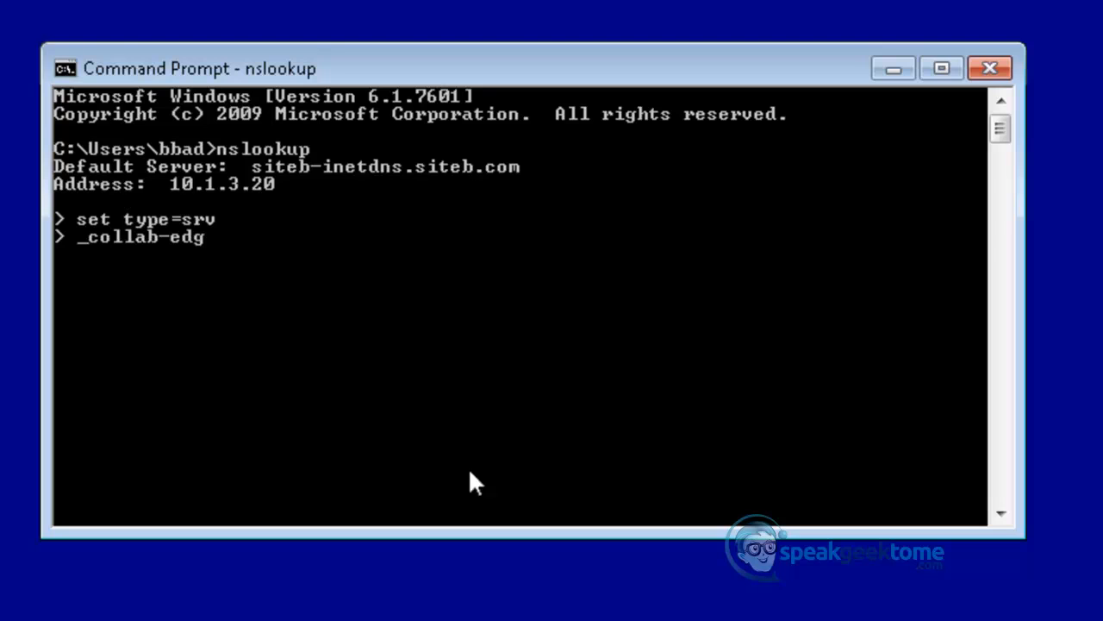
text(e._tls.siteb.com)
key(Return)
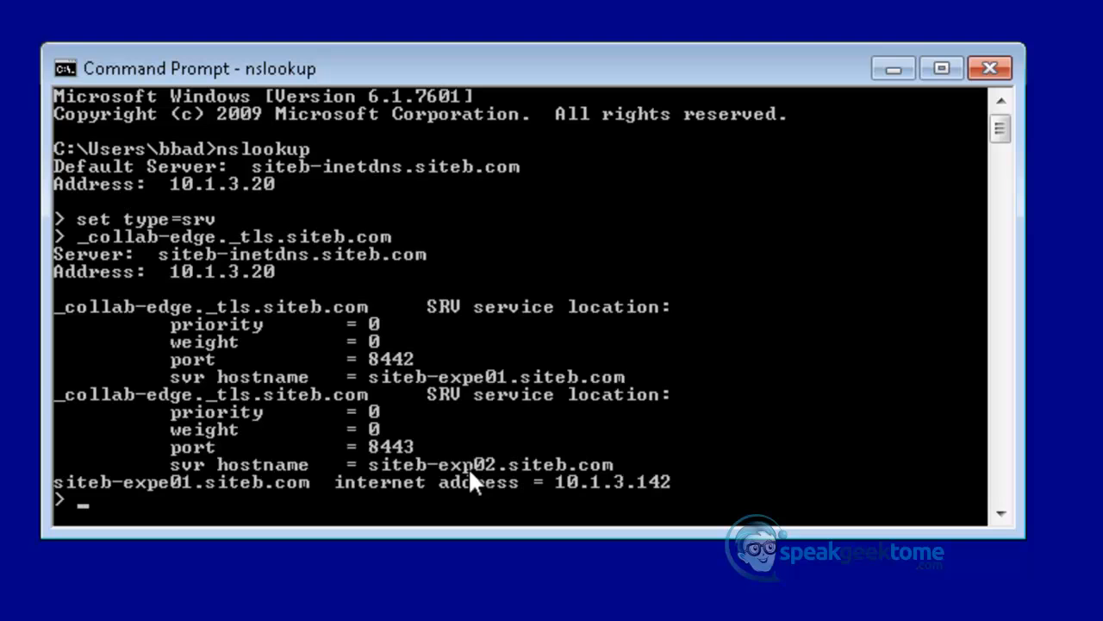
- Query the SRV record for _cisco-uds._tcp.siteb.com in nslookup
text(_cisco-uds._tcp)
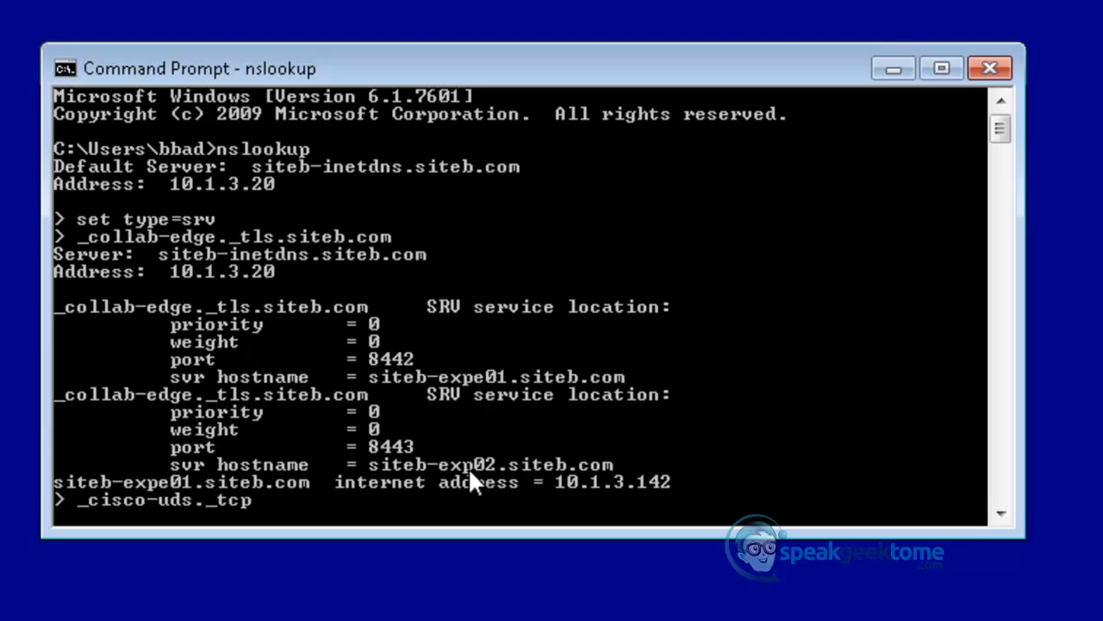
text(.siteb.com)
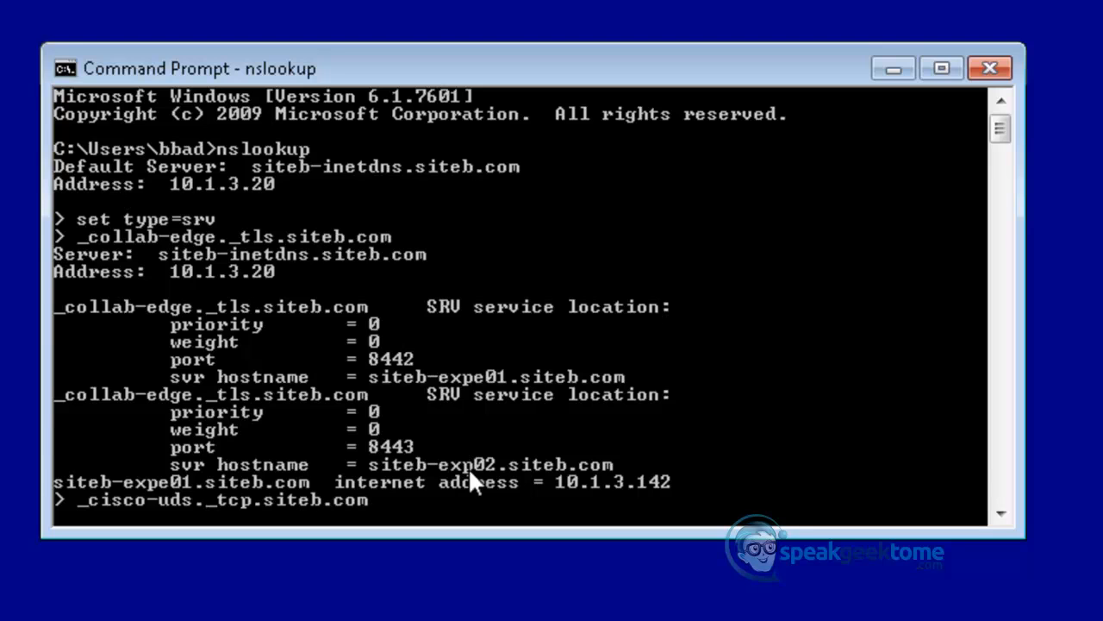
key(Return)
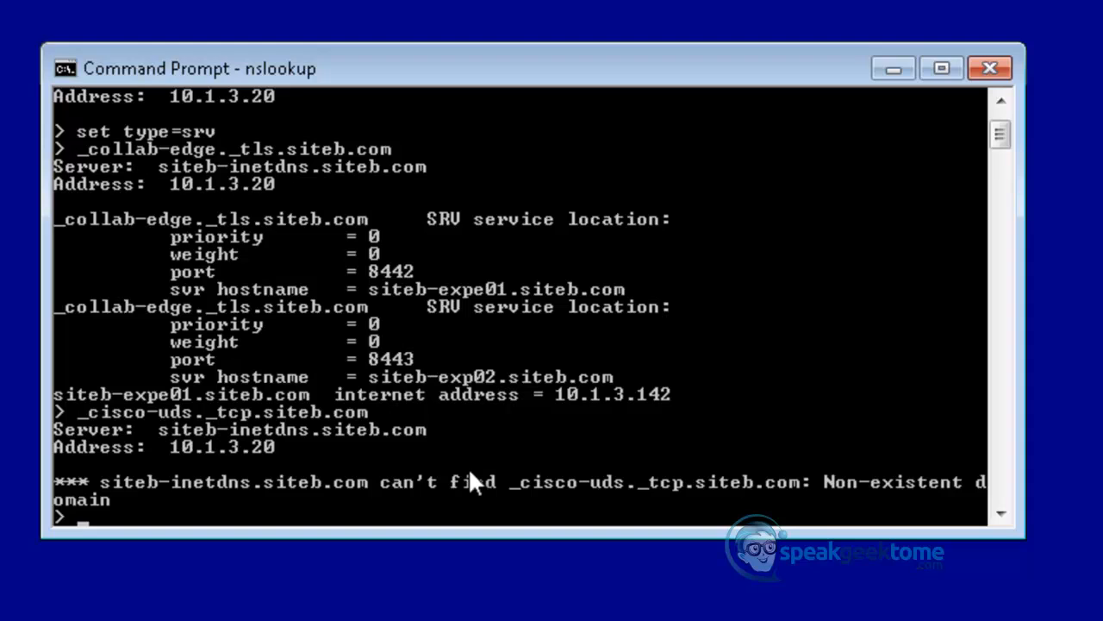
text(ipconfig )
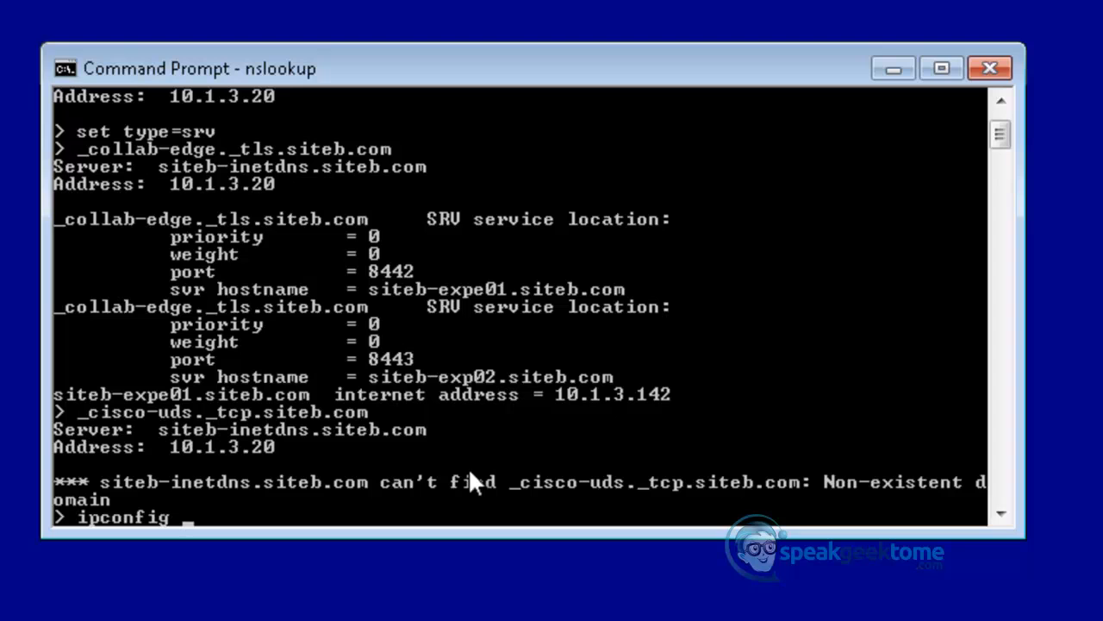
text(/)
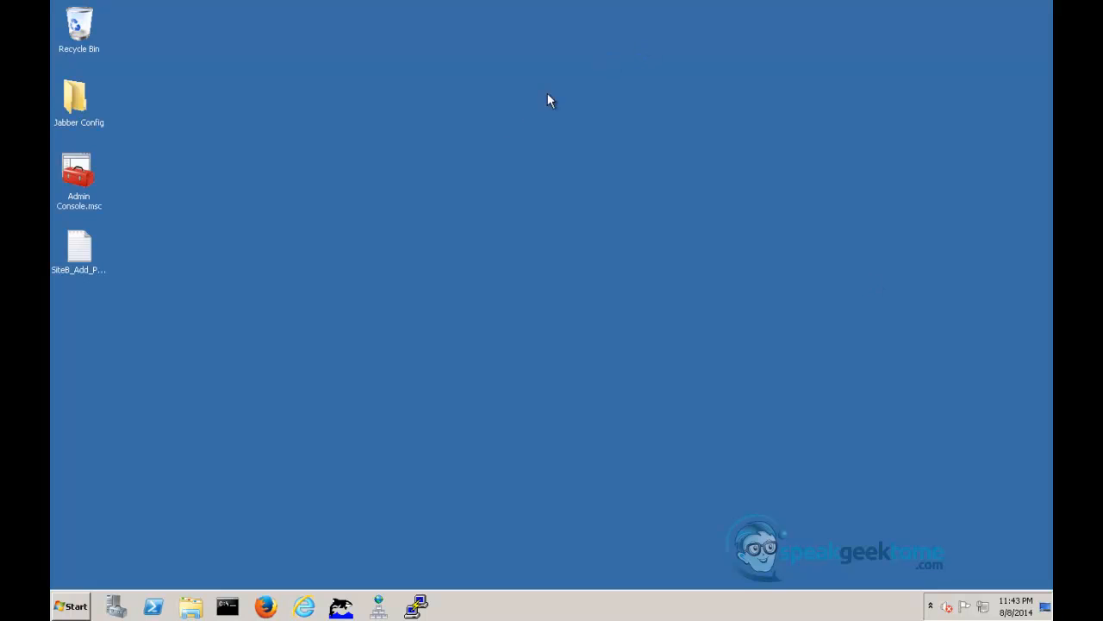
- Open the bookmarked SiteB-ExpC01 login page in Firefox and add a security exception for its certificate
click(265, 606)
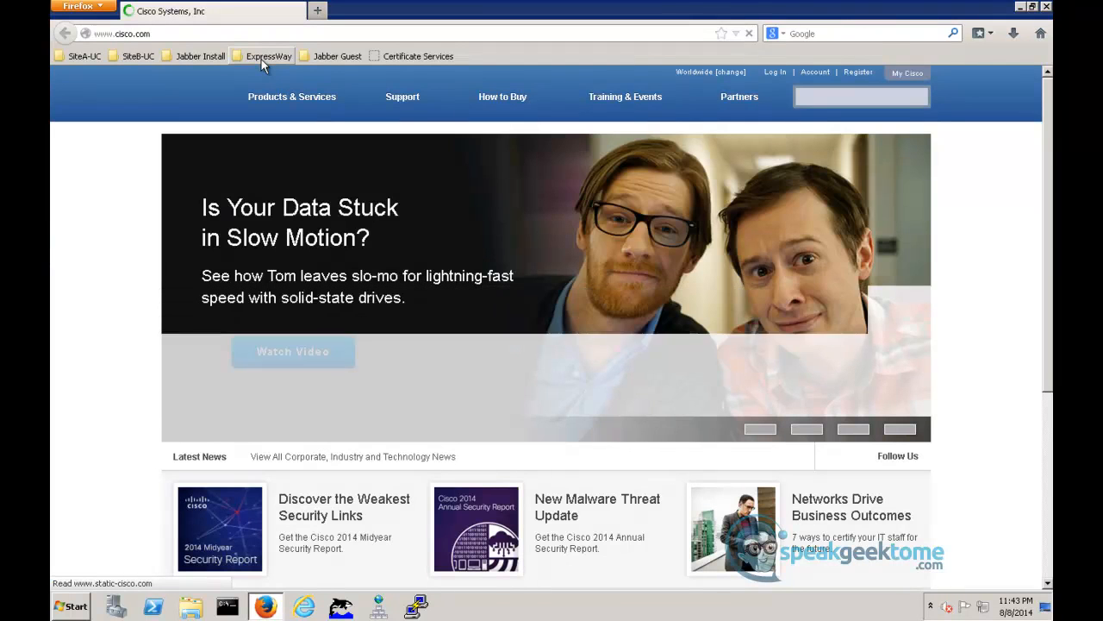
click(264, 61)
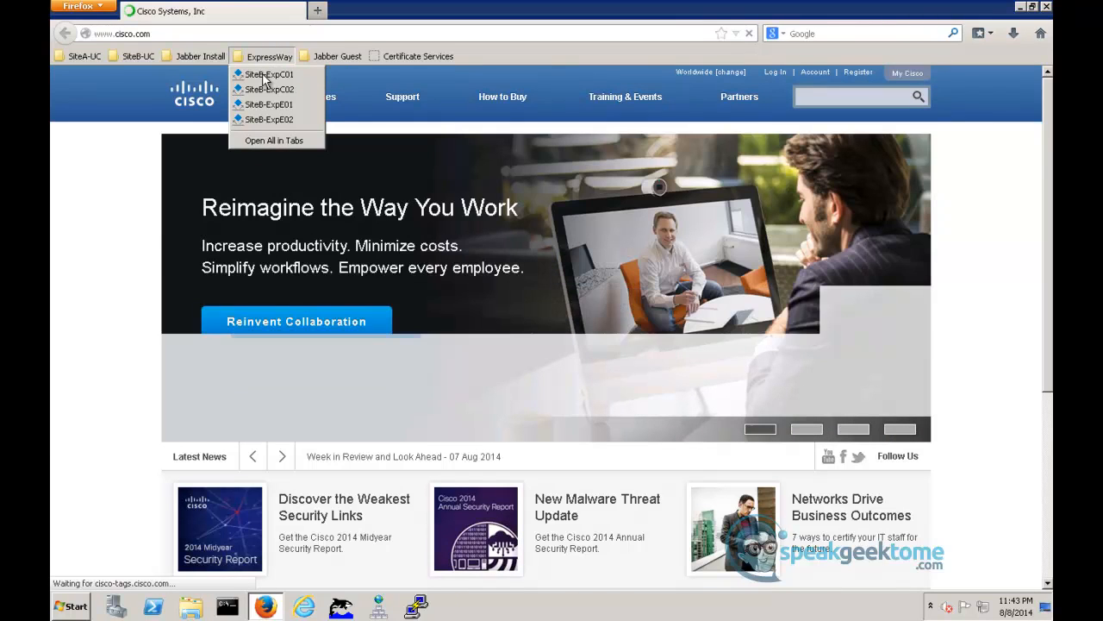
click(264, 77)
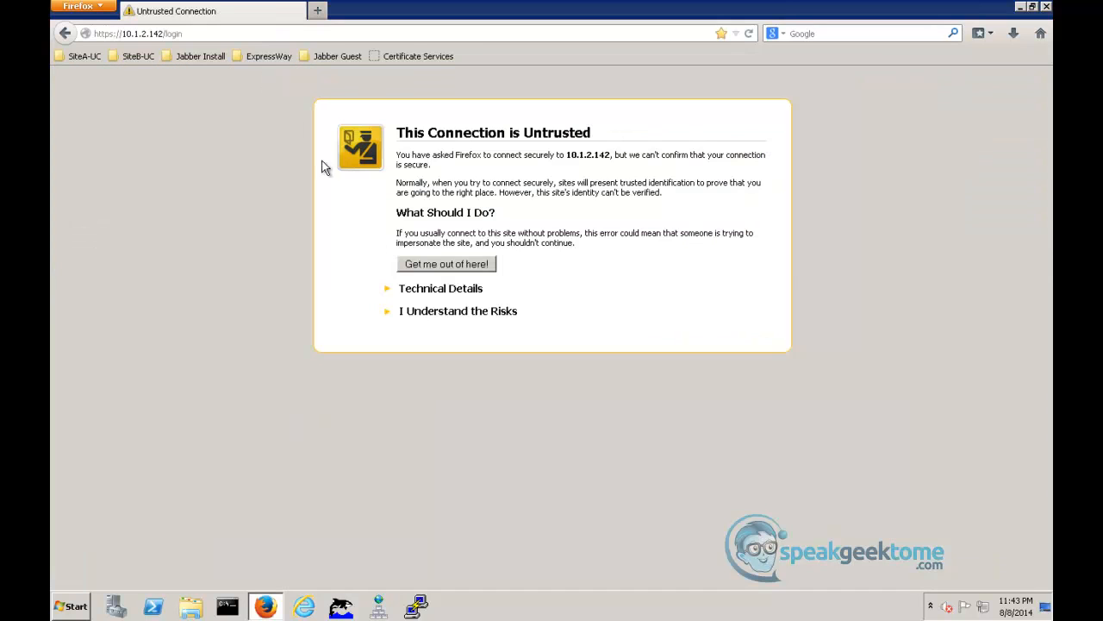
click(409, 318)
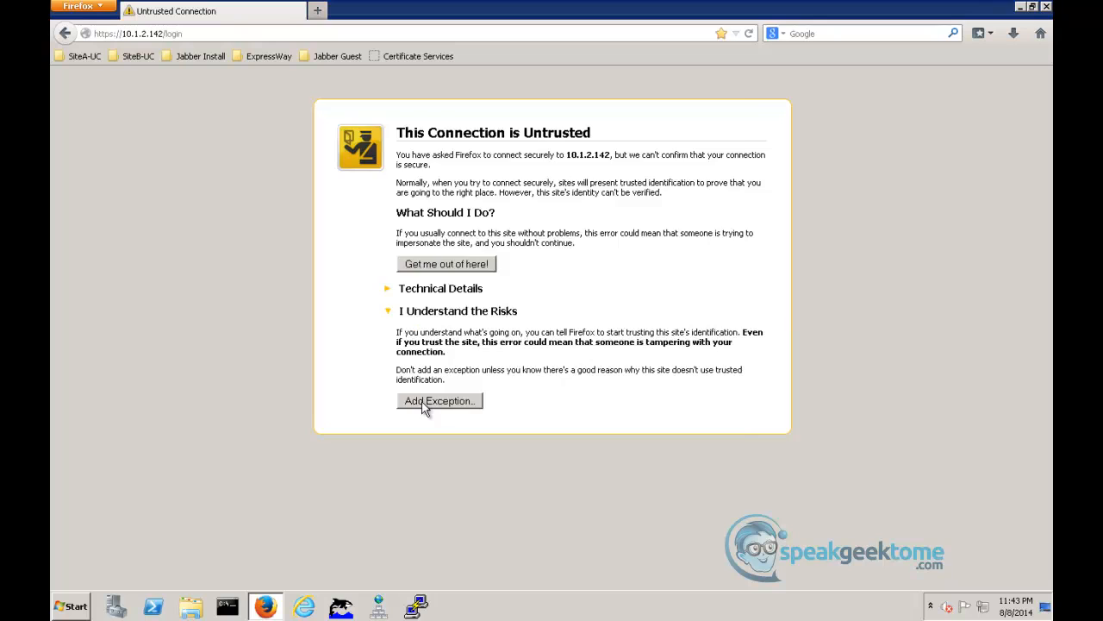
click(428, 399)
click(614, 464)
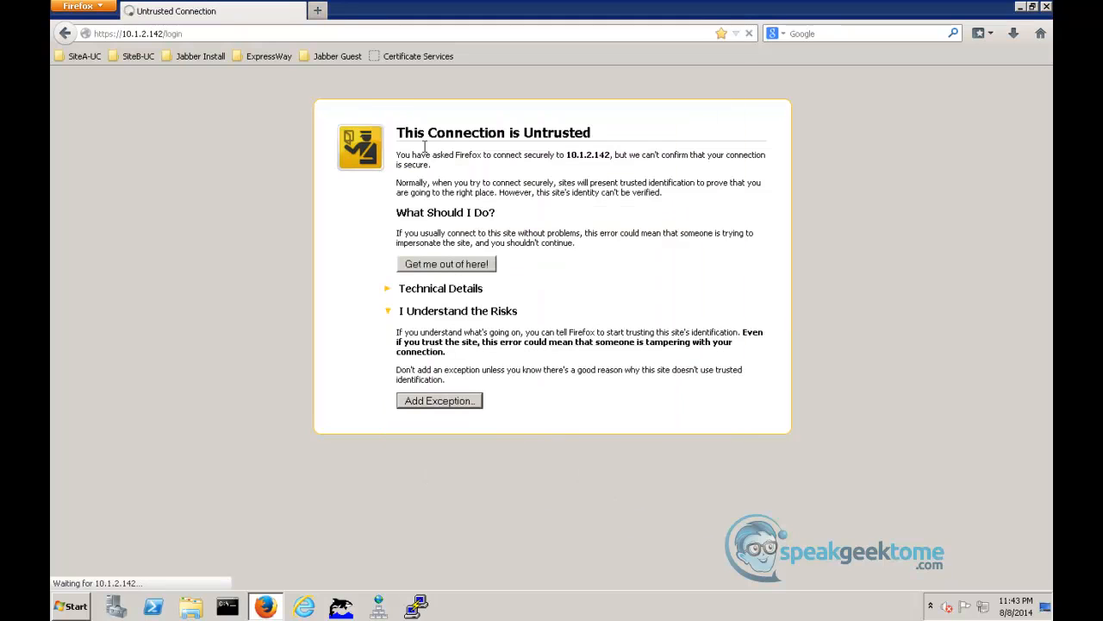
- Open the bookmarked SiteB-ExpE01 login page in a new browser tab and permanently store a security exception for it
click(317, 11)
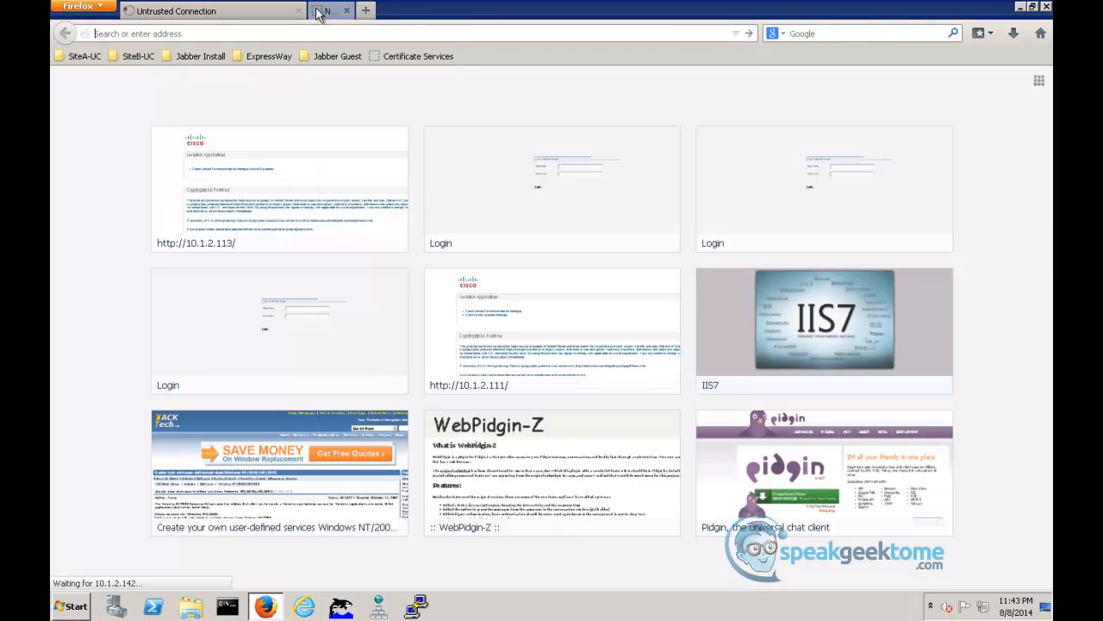
click(239, 55)
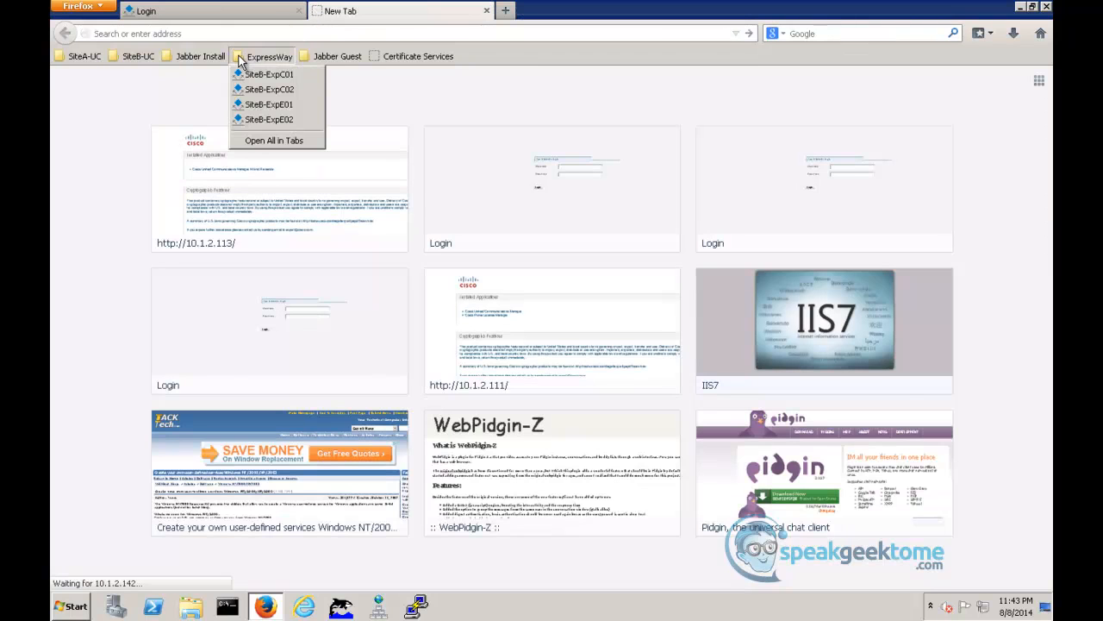
click(255, 105)
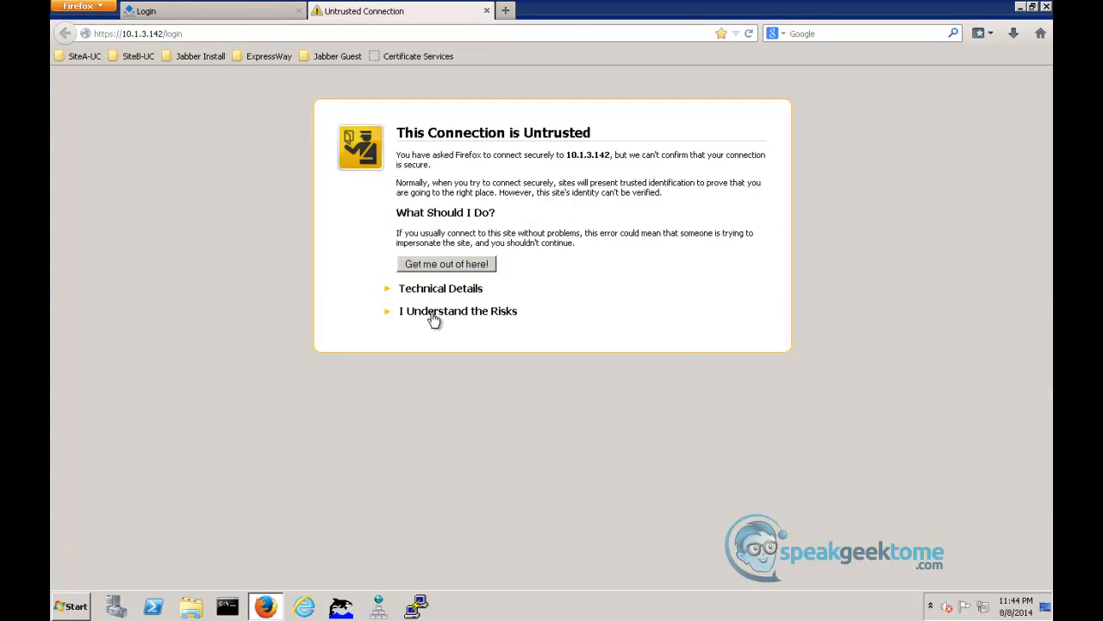
click(433, 317)
click(441, 402)
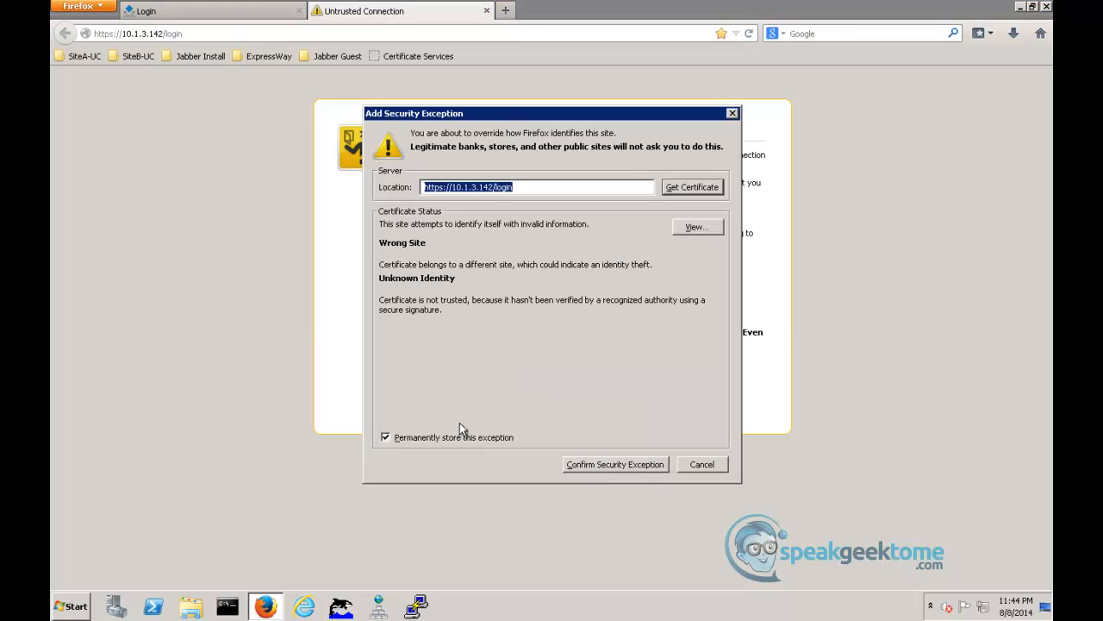
click(607, 467)
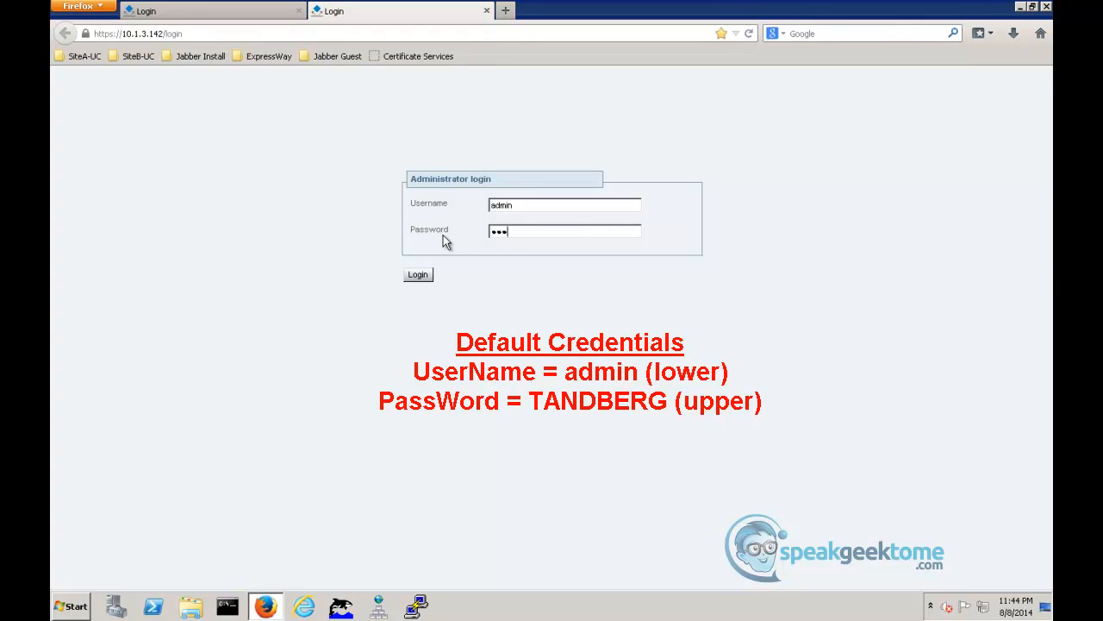
- Log in to SiteB-ExpE01 as admin with the default administrator password
key(Return)
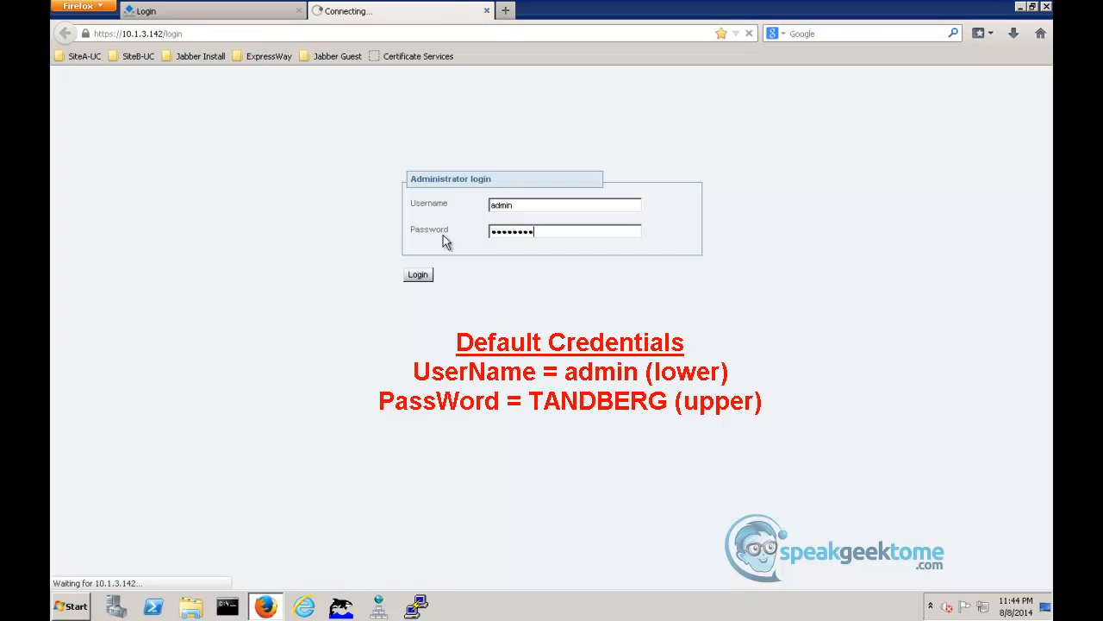
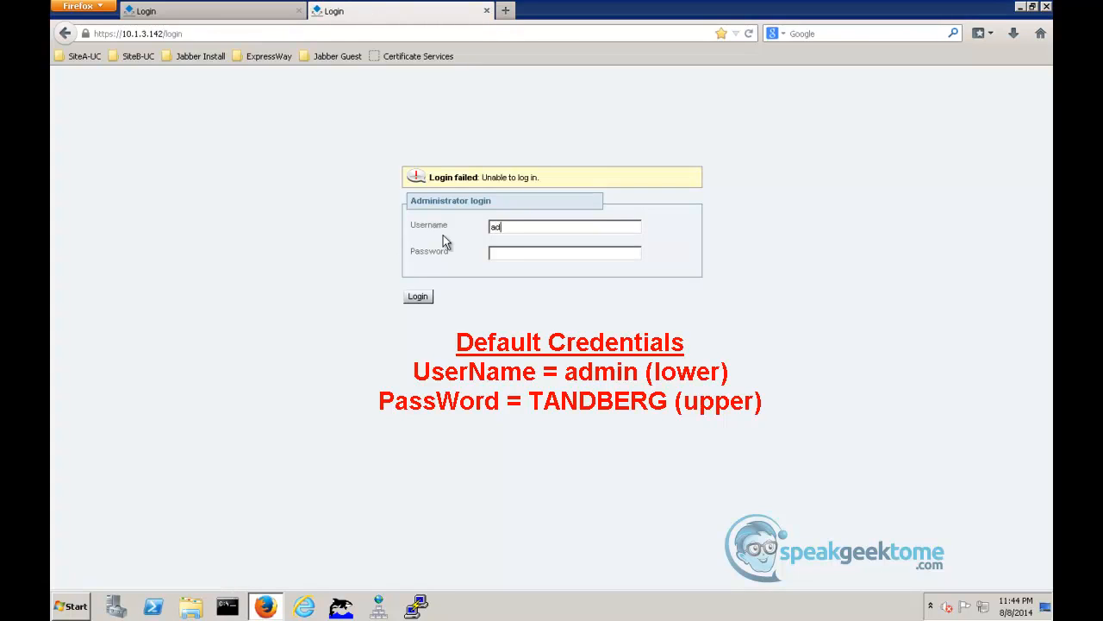
key(Tab)
key(Return)
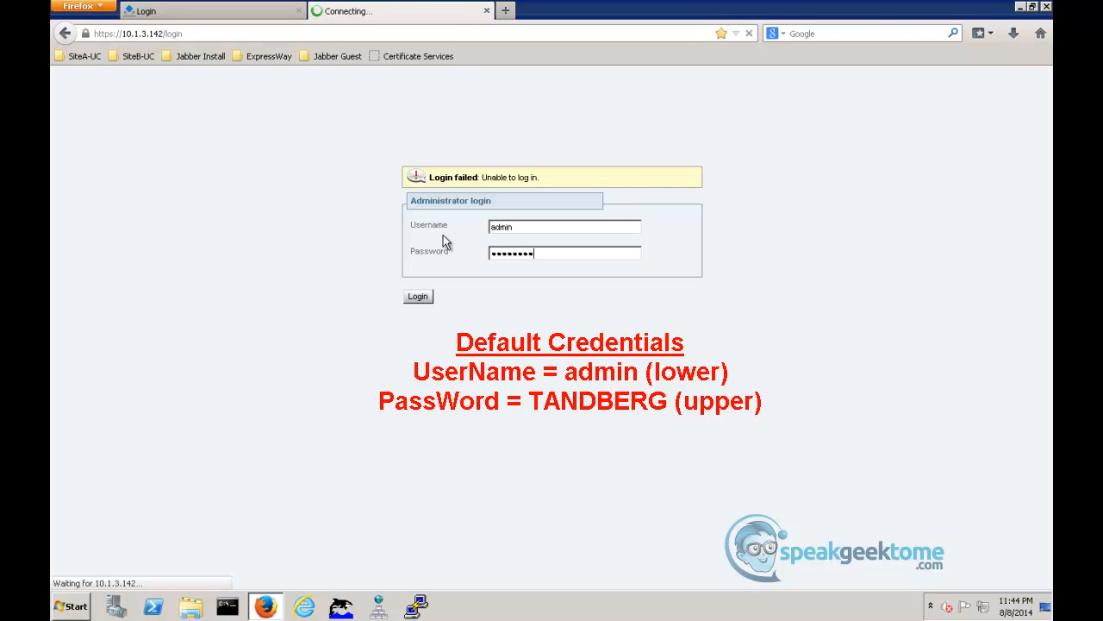
- Log in to SiteB-ExpC01 as admin with the default administrator password and dismiss the browser's data-sharing notice
click(246, 11)
text(admin)
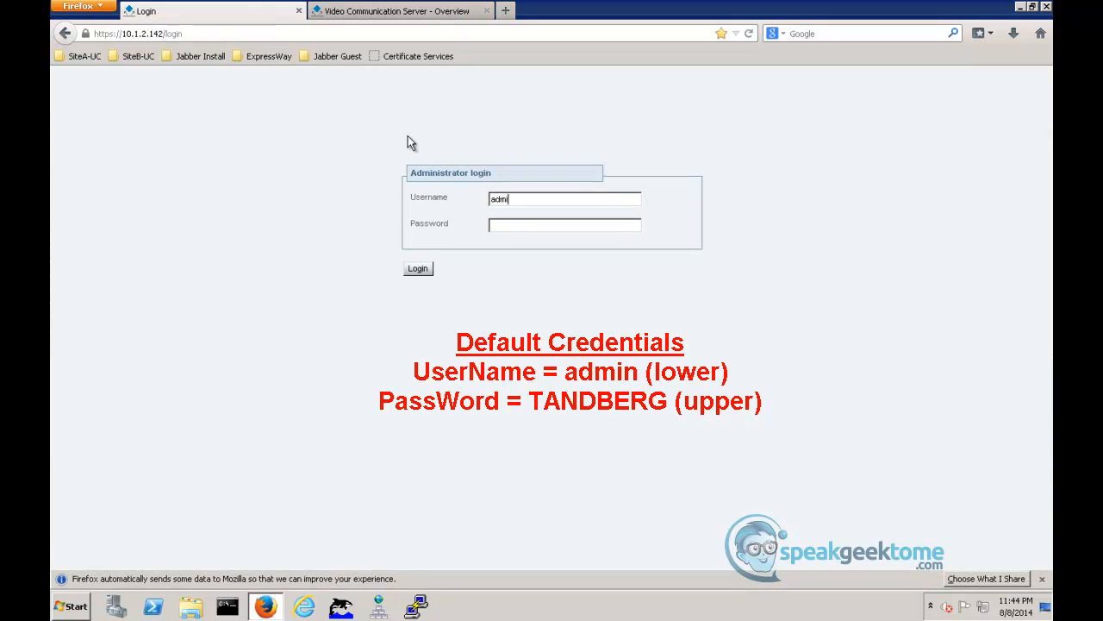
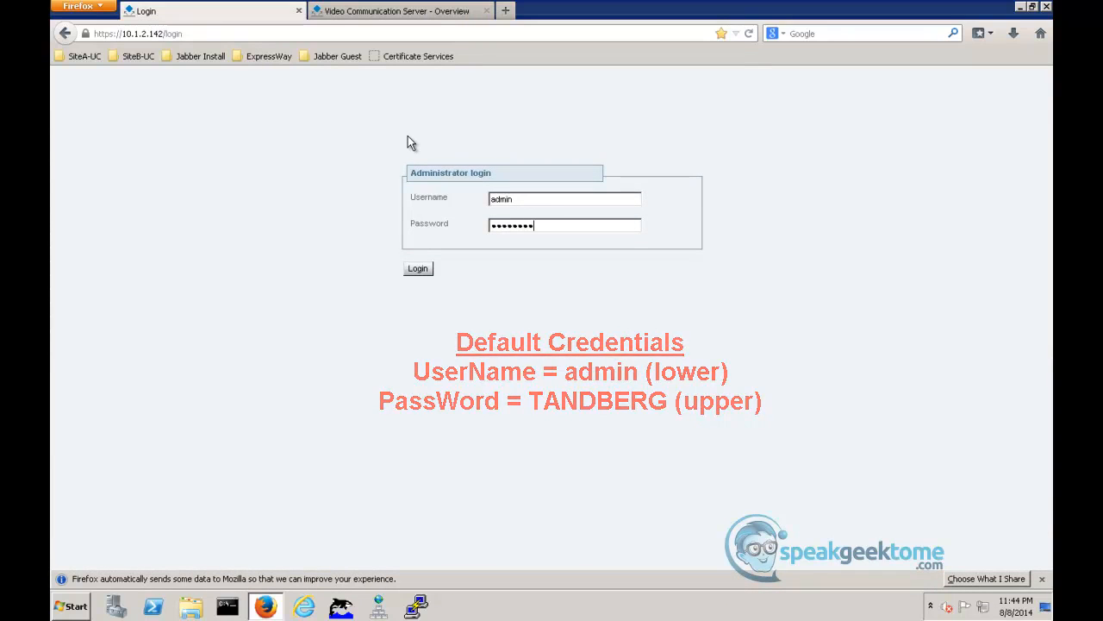
key(Return)
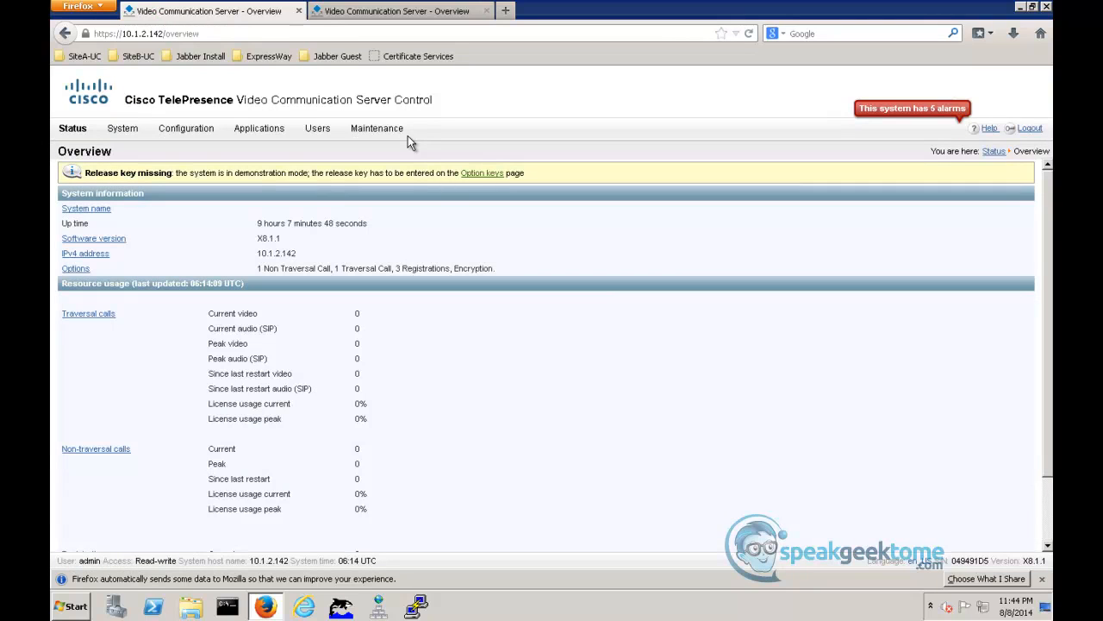
click(1043, 579)
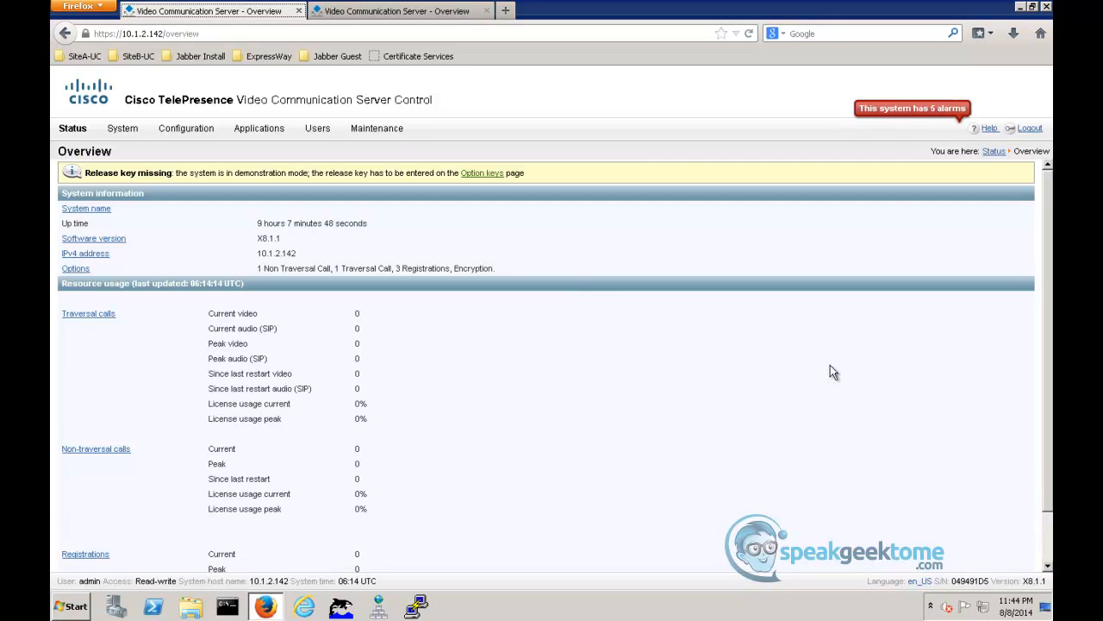
- Open SiteB-ExpC01's time settings from its alarm list and replace the three default NTP addresses with one NTP server
click(897, 116)
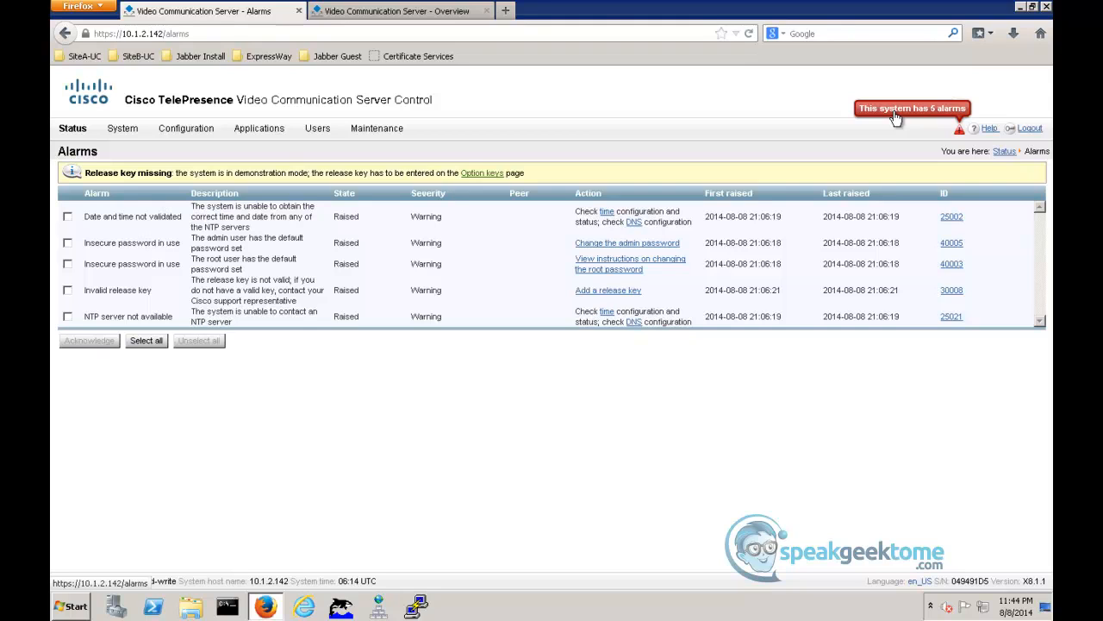
click(608, 213)
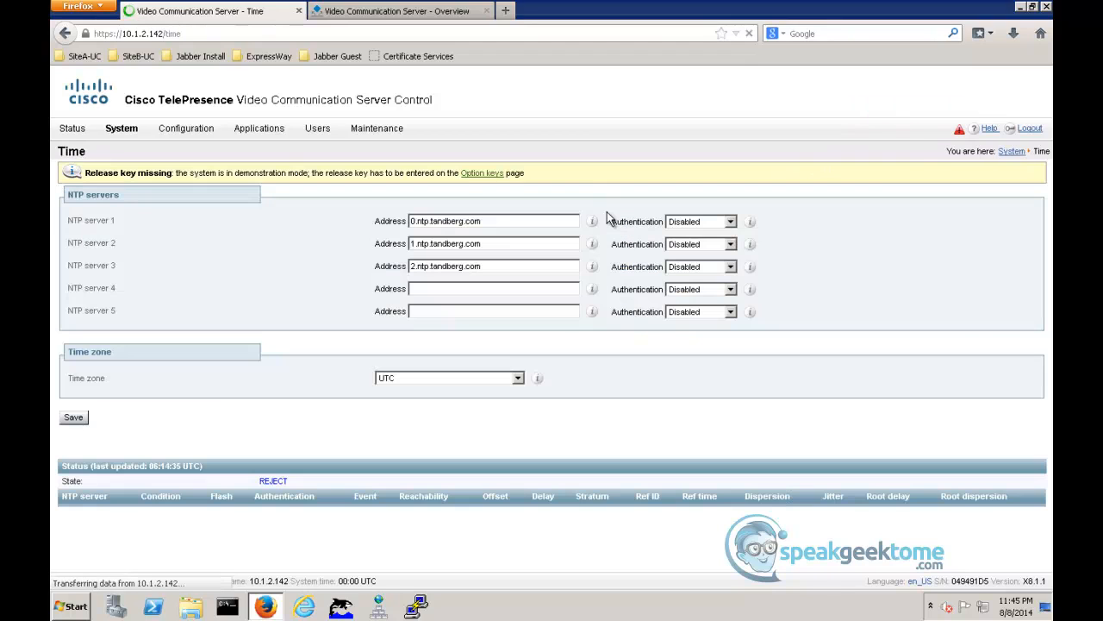
drag(490, 268, 372, 264)
key(Delete)
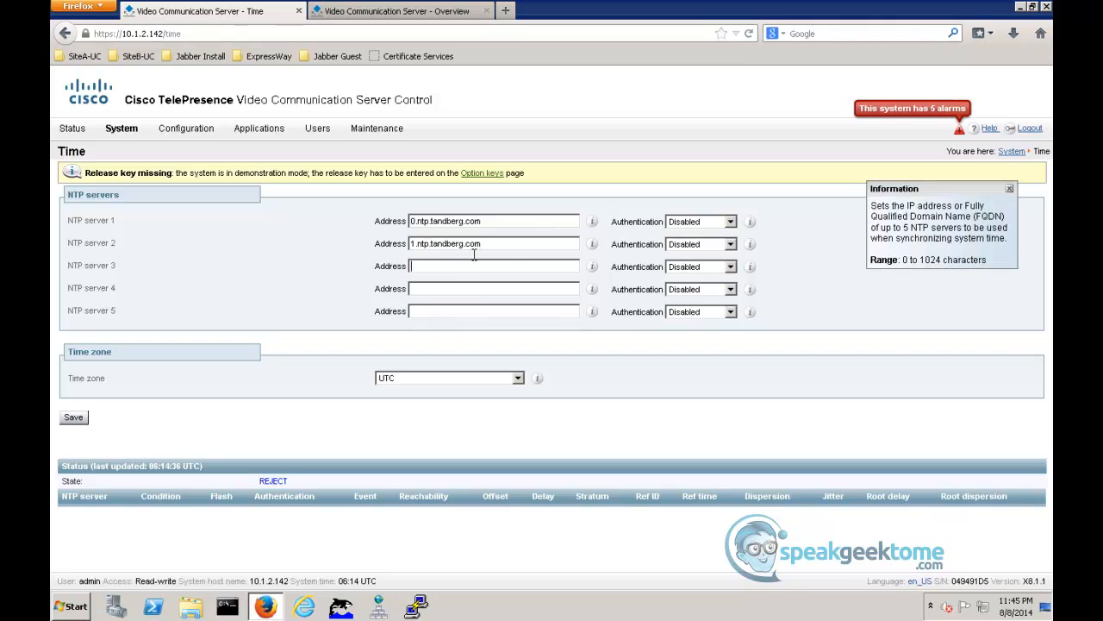
drag(497, 244, 373, 241)
key(Delete)
drag(495, 222, 388, 222)
key(Delete)
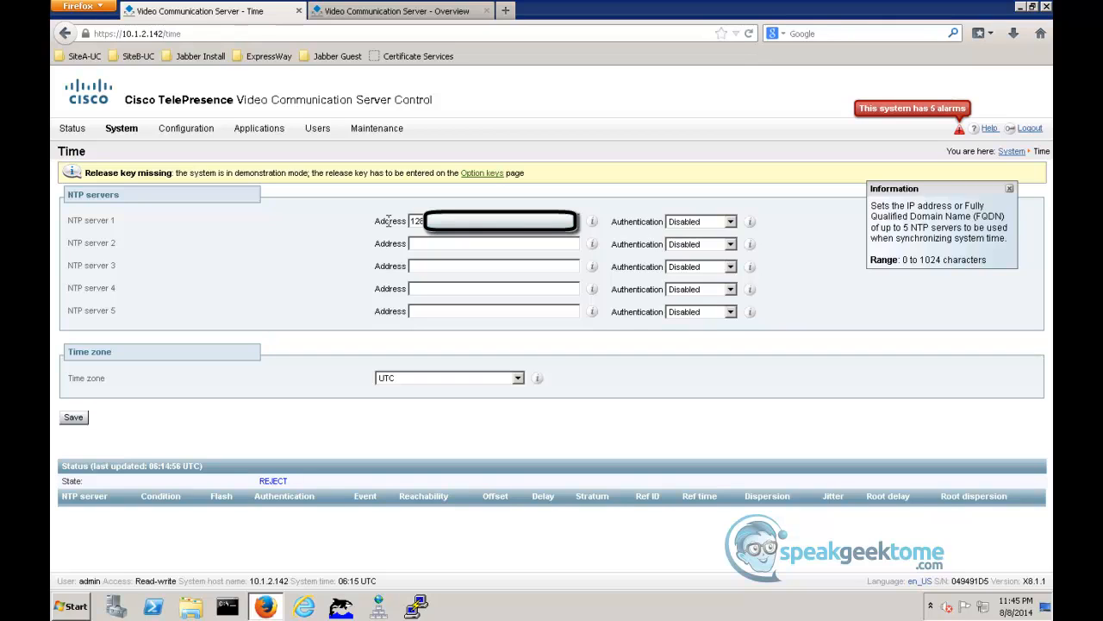
- Set SiteB-ExpC01's time zone to US/Pacific and save the time settings
click(520, 378)
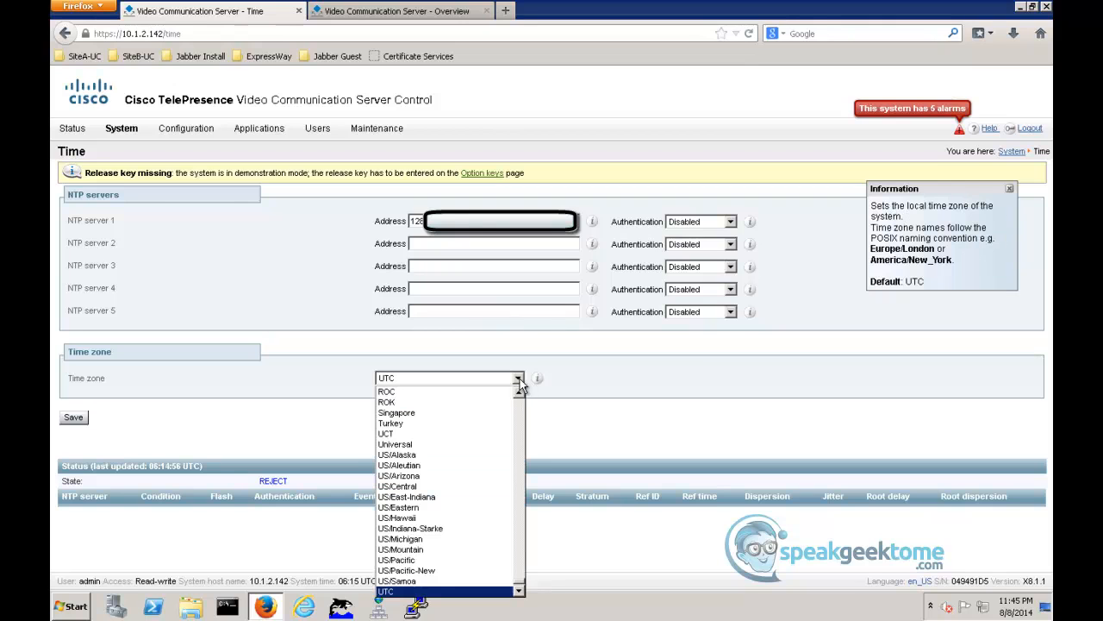
click(433, 561)
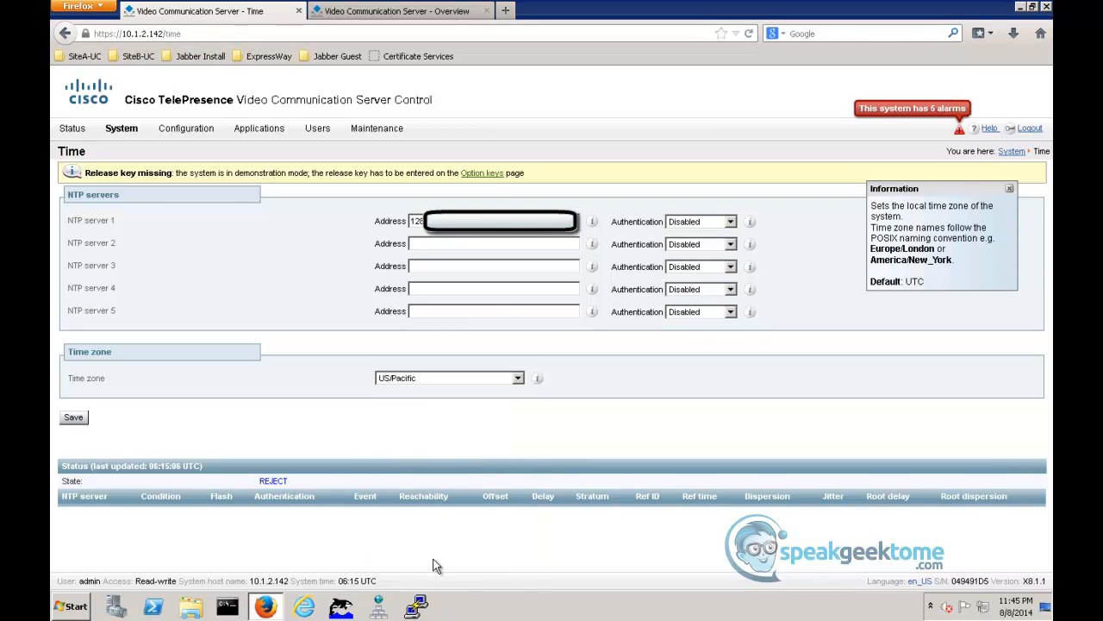
click(73, 419)
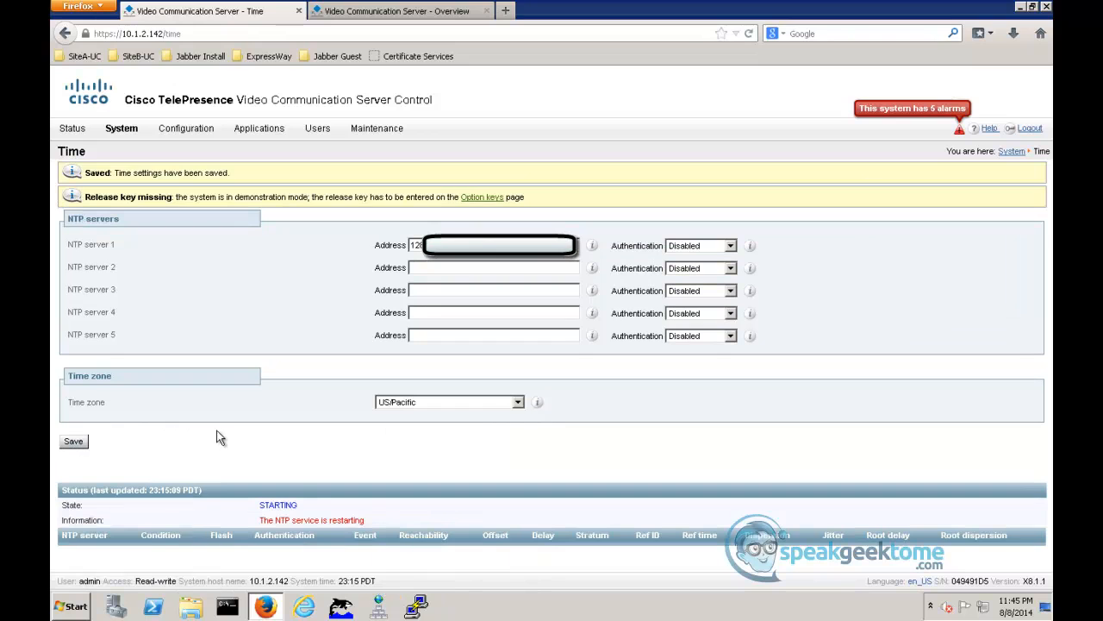
- Open SiteB-ExpE01's time settings from its alarm list and replace the default NTP addresses with 128.107.212.175 as NTP server 1
click(383, 14)
click(905, 111)
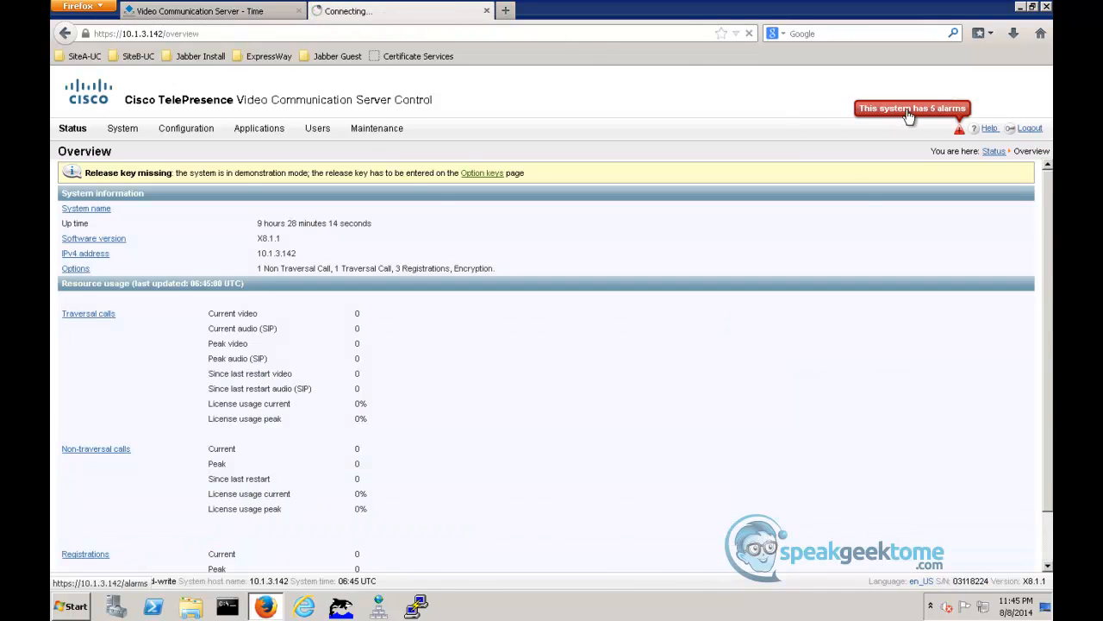
click(607, 212)
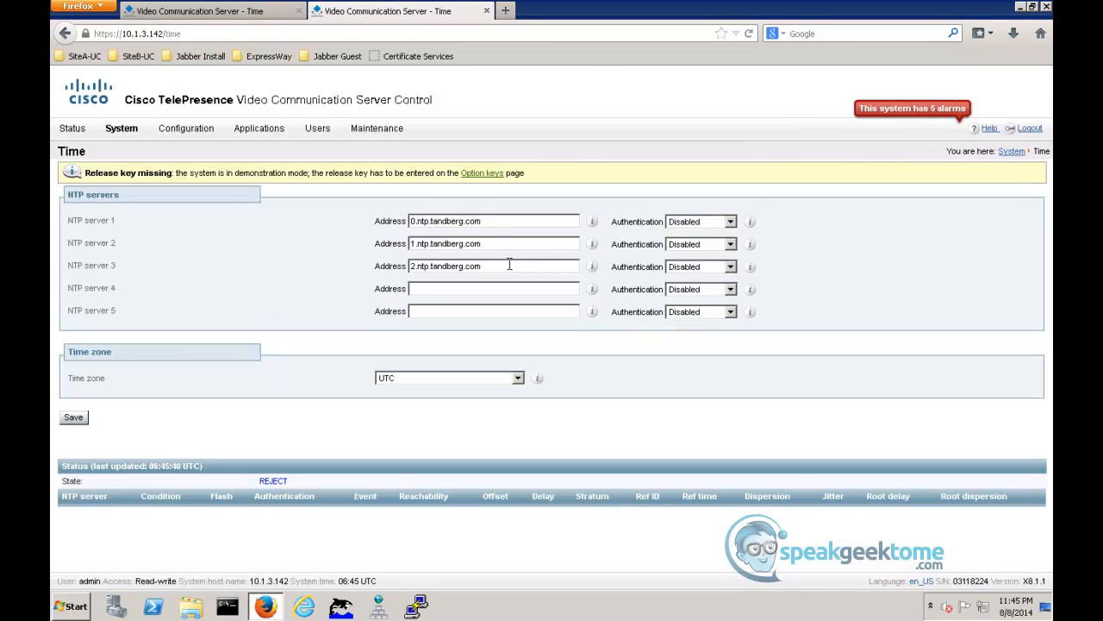
drag(516, 266, 320, 268)
key(Delete)
key(shift+Tab)
key(Delete)
key(shift+Tab)
key(Delete)
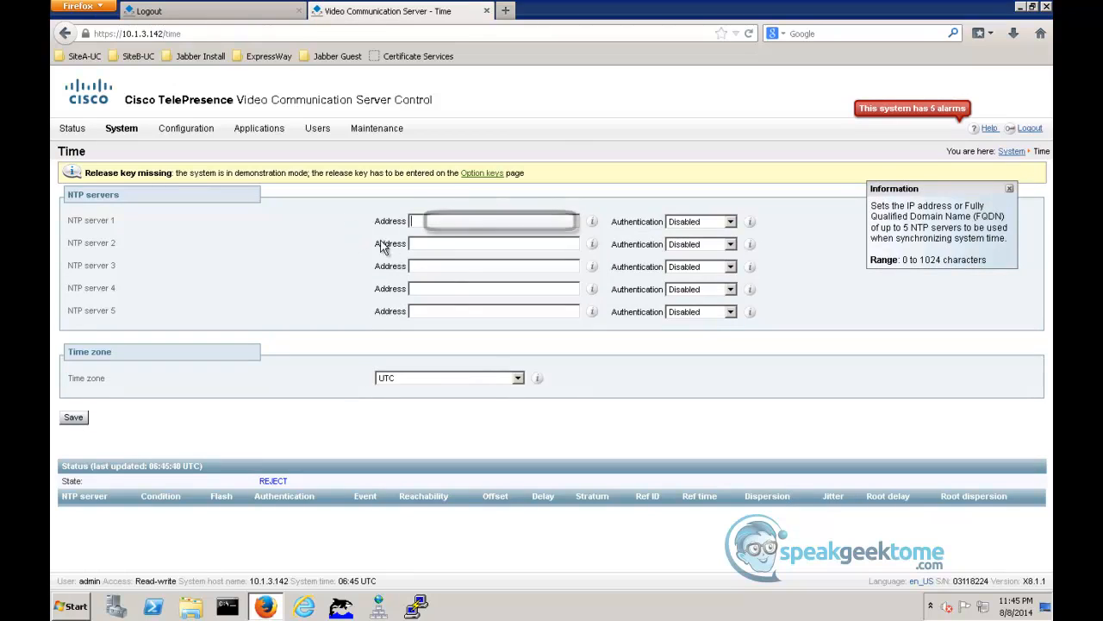
text(12)
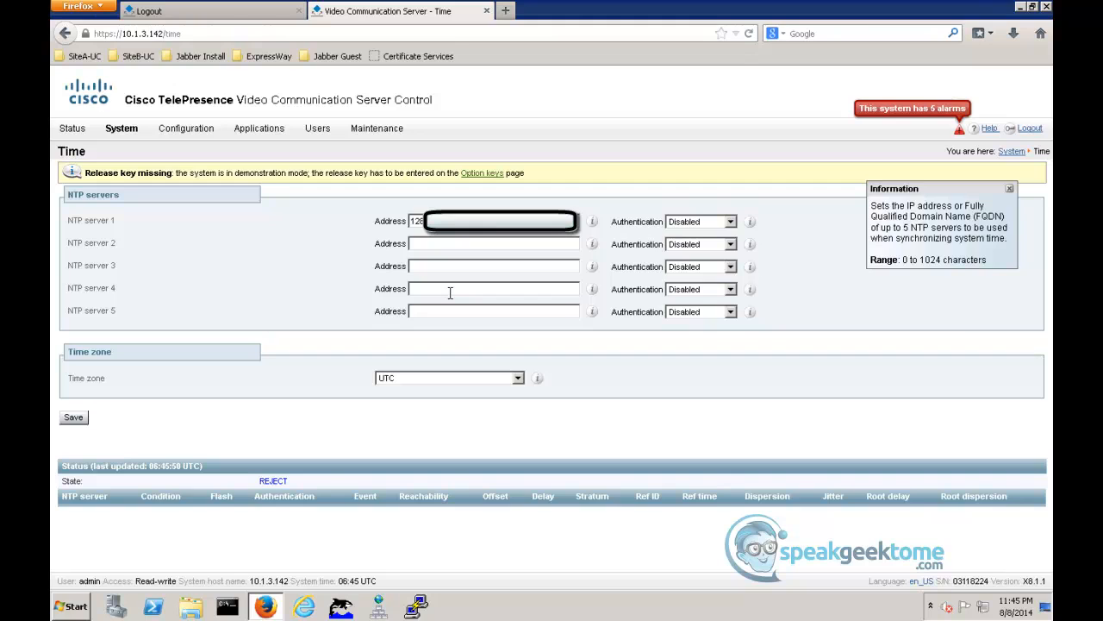
- Set SiteB-ExpE01's time zone to US/Pacific and save the time settings
click(519, 380)
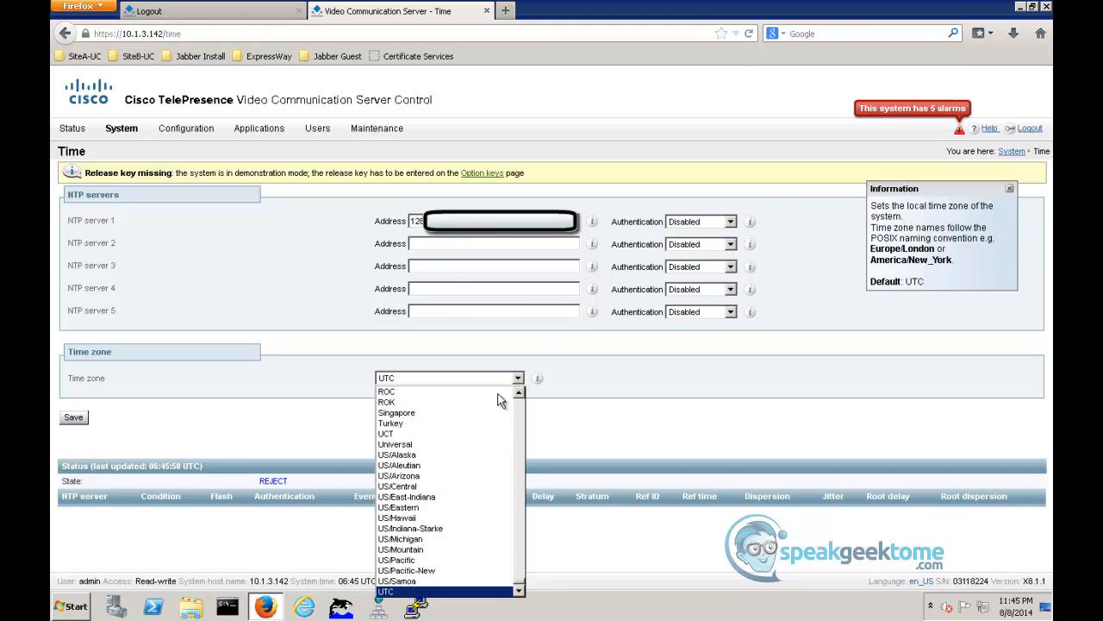
click(427, 562)
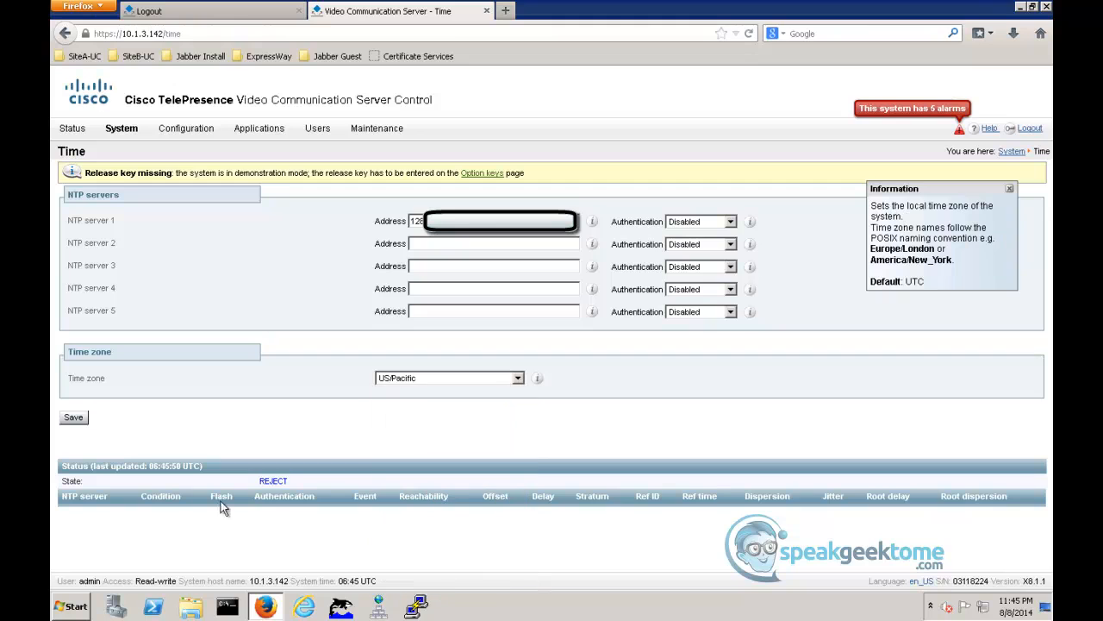
click(74, 419)
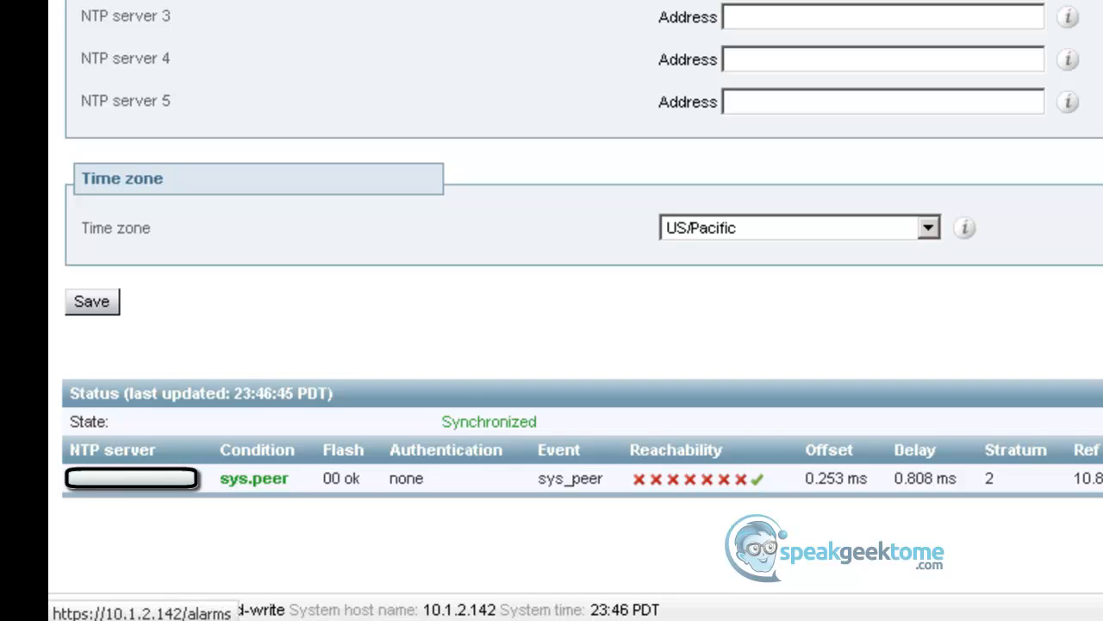
- Change the admin account's default password on SiteB-ExpC01, save it, and recheck that server's alarm list
click(923, 122)
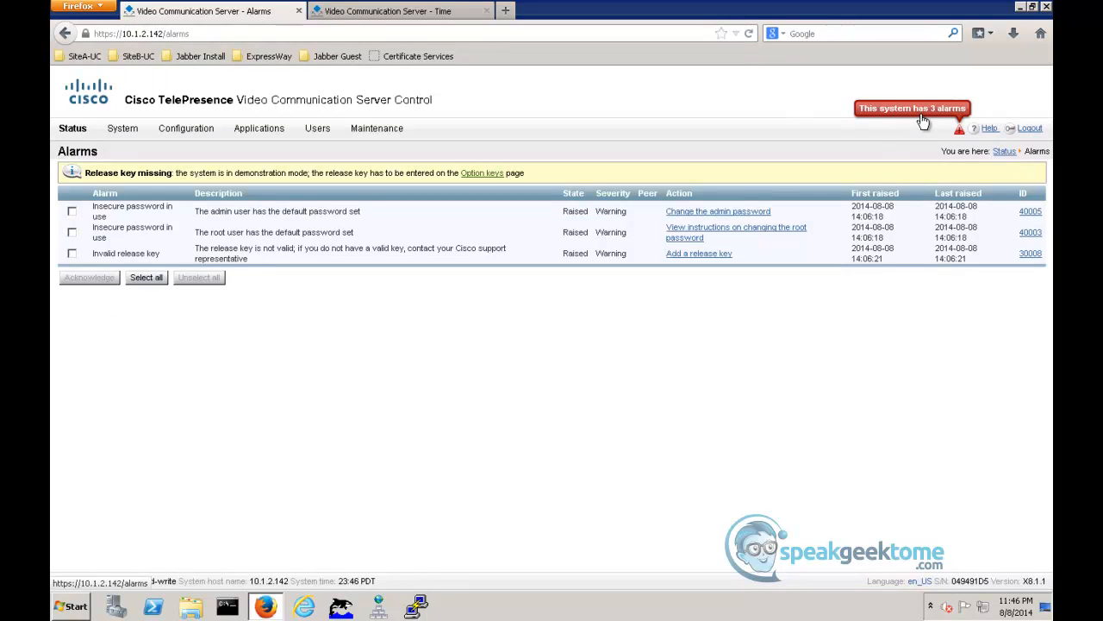
click(721, 211)
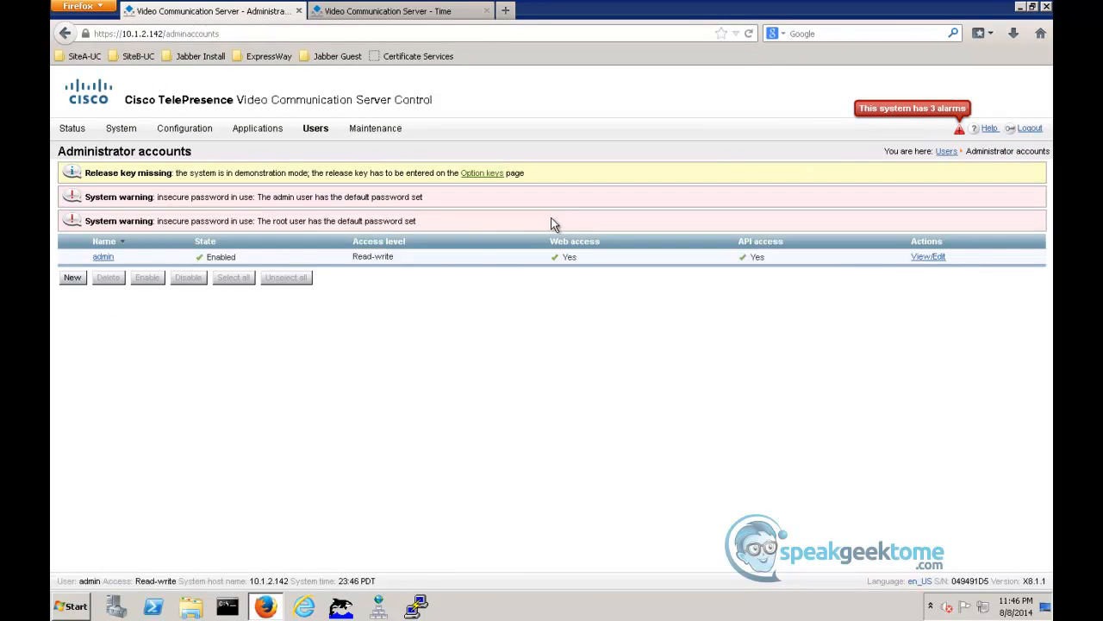
click(102, 257)
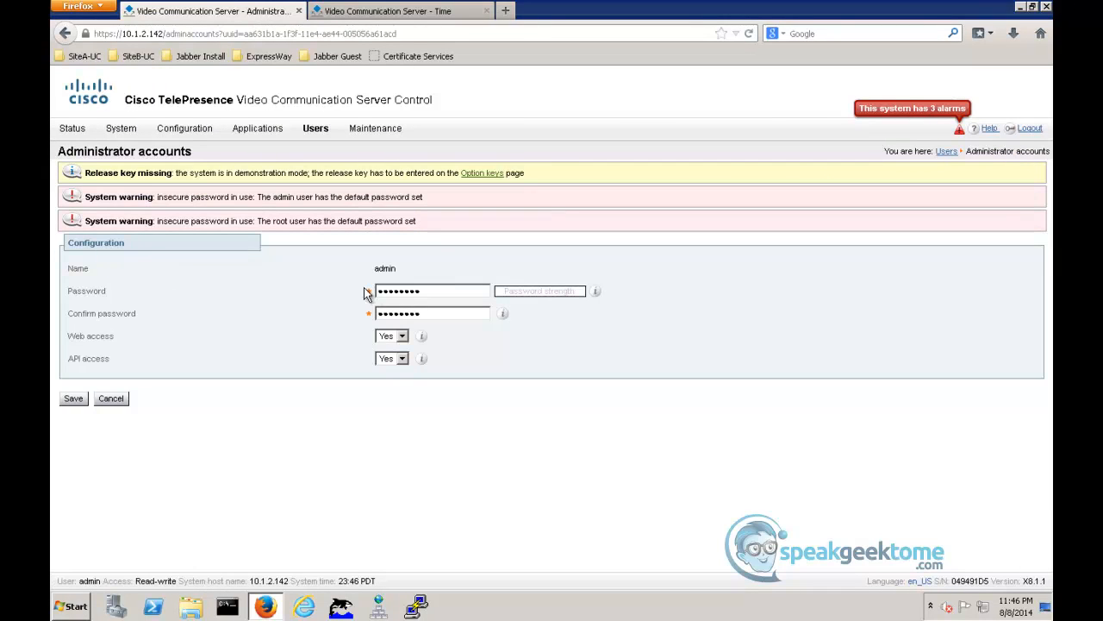
drag(431, 290, 307, 288)
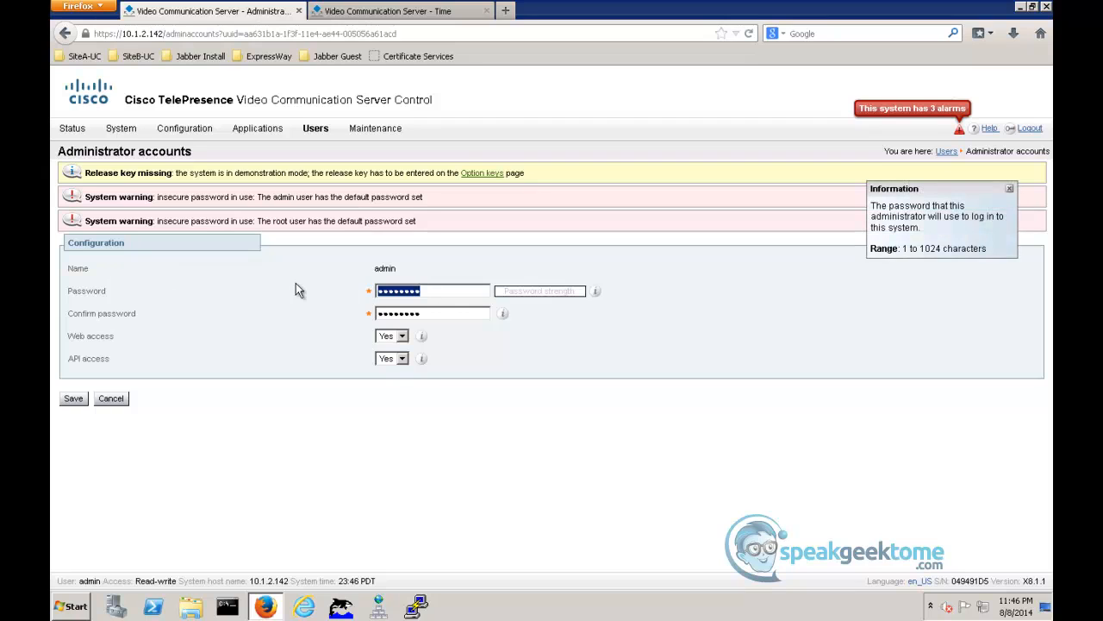
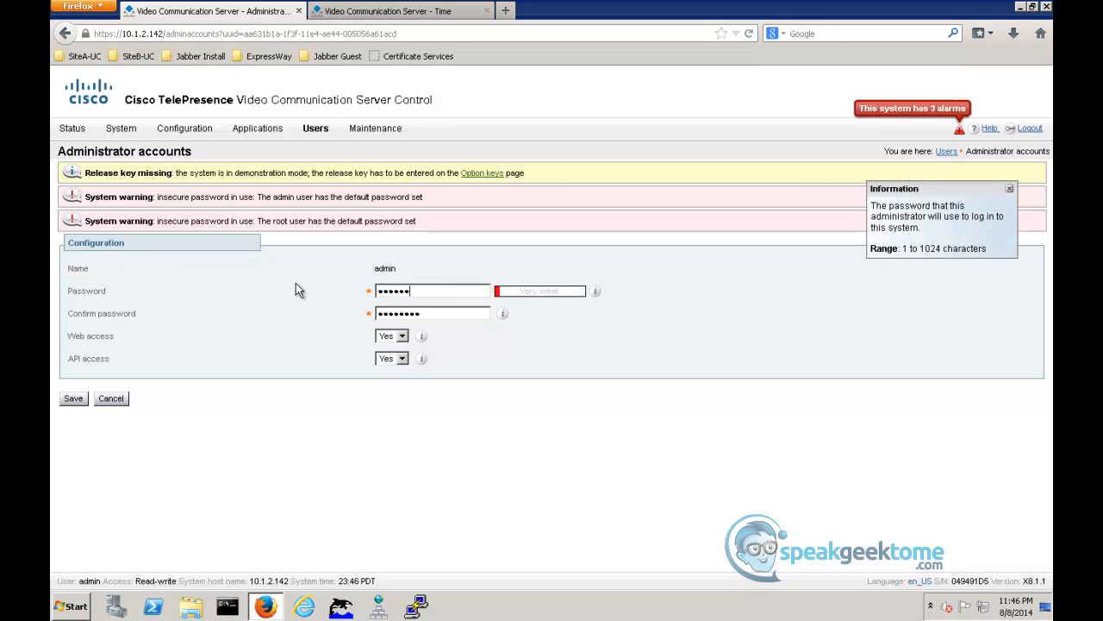
key(Tab)
click(68, 399)
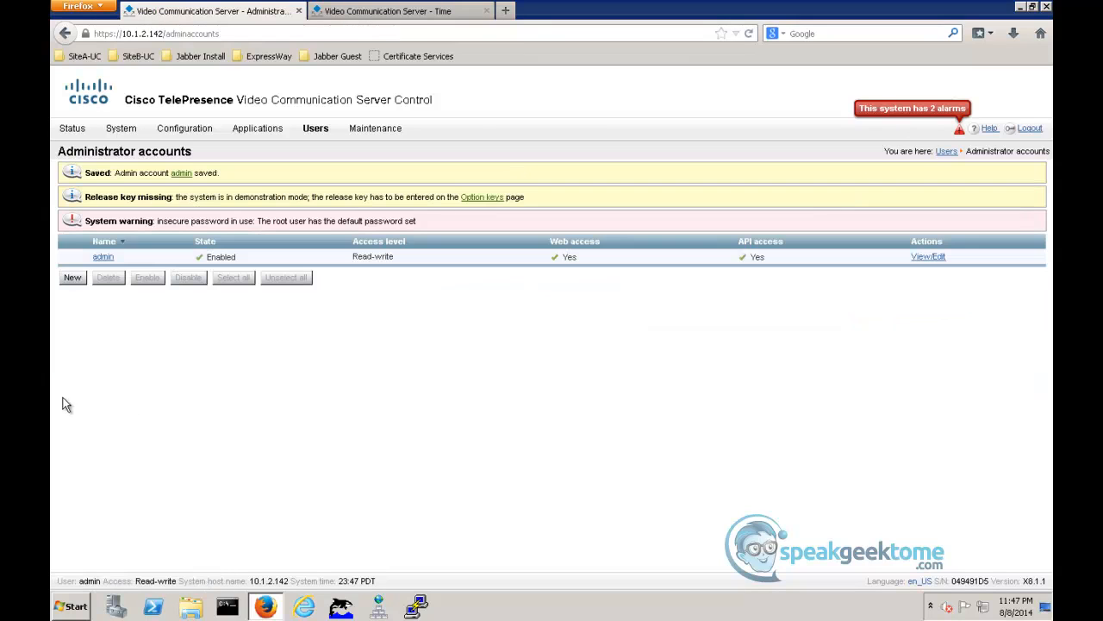
click(896, 110)
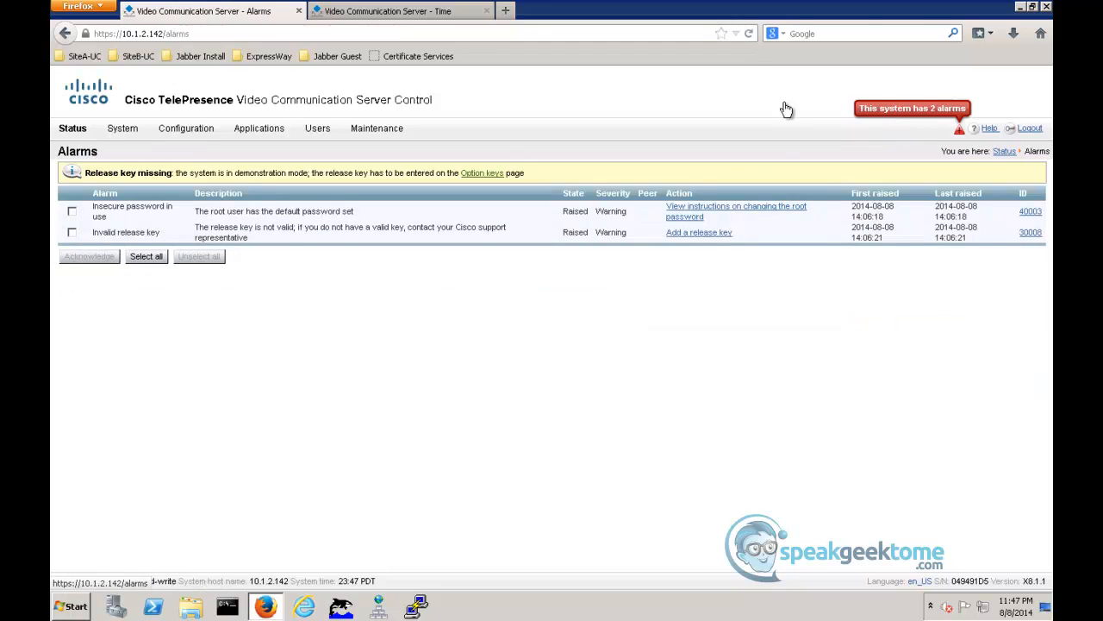
- On SiteB-ExpE01, open the admin account from the alarm list, enter and confirm a new password, and save it
click(403, 15)
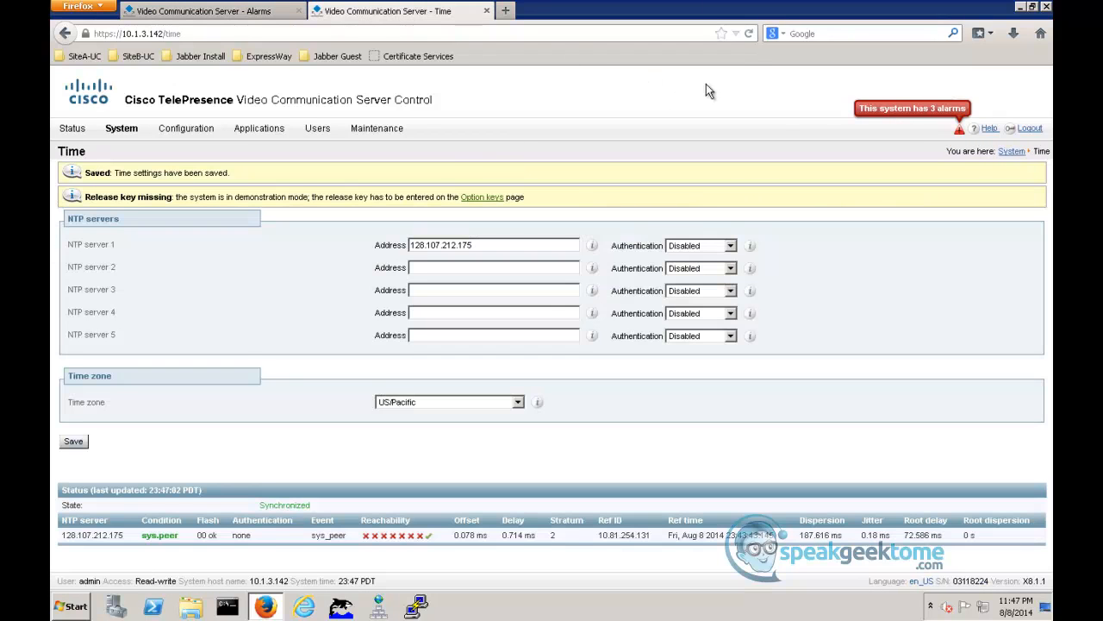
click(917, 113)
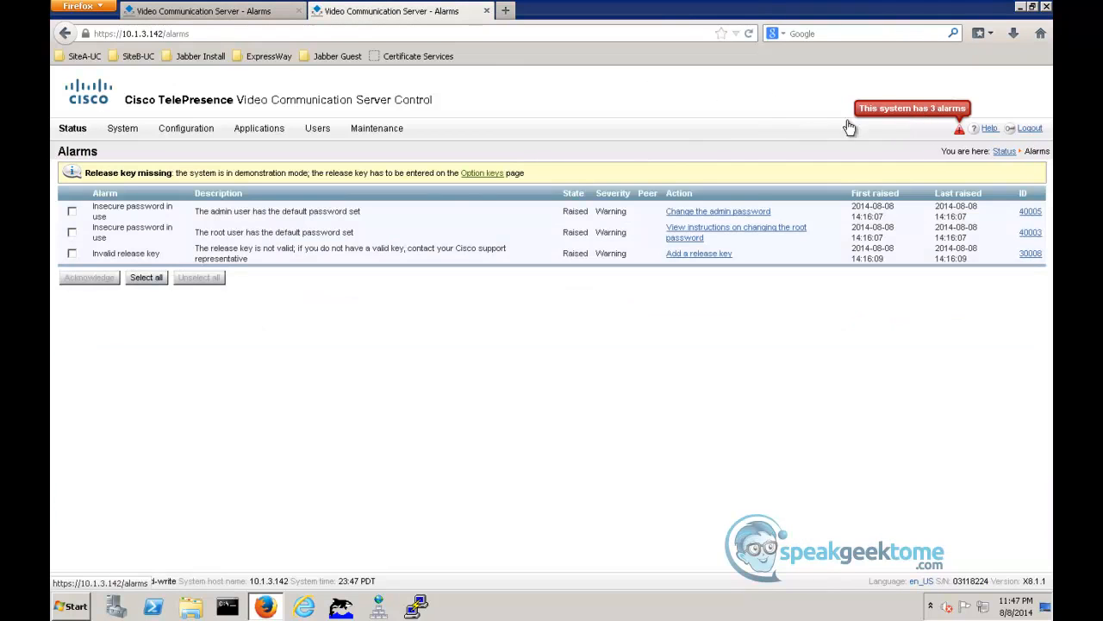
click(690, 212)
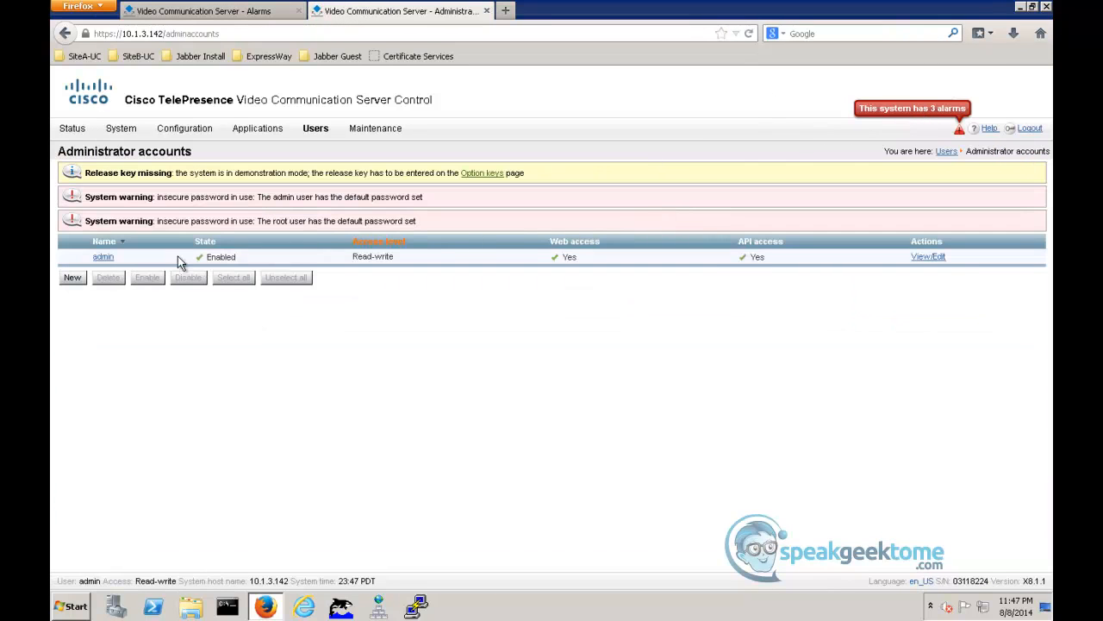
click(104, 258)
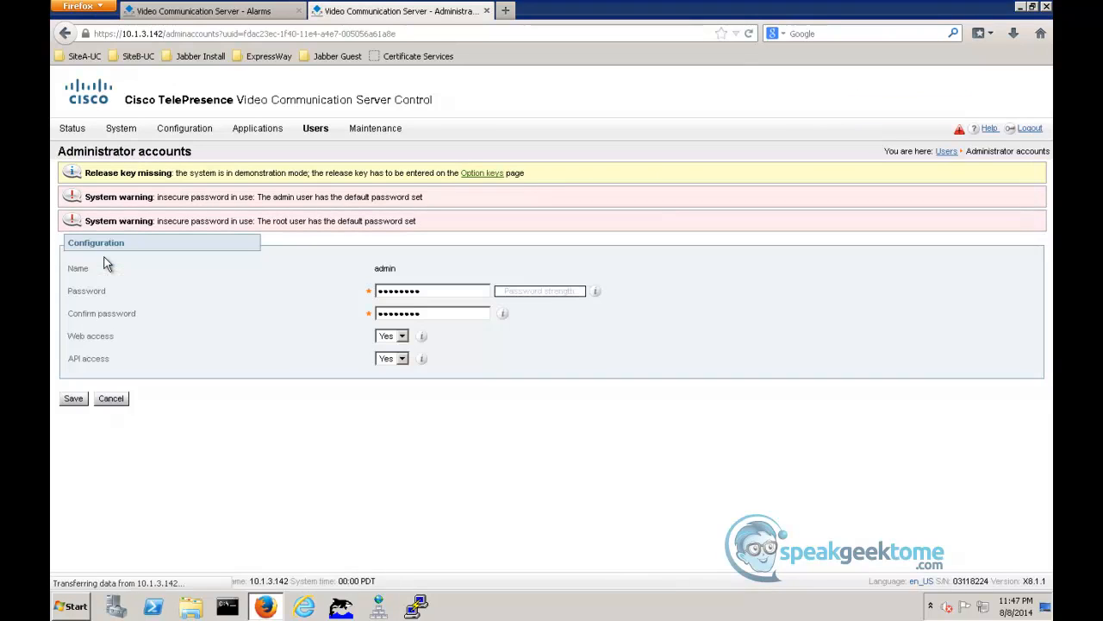
drag(451, 291, 289, 288)
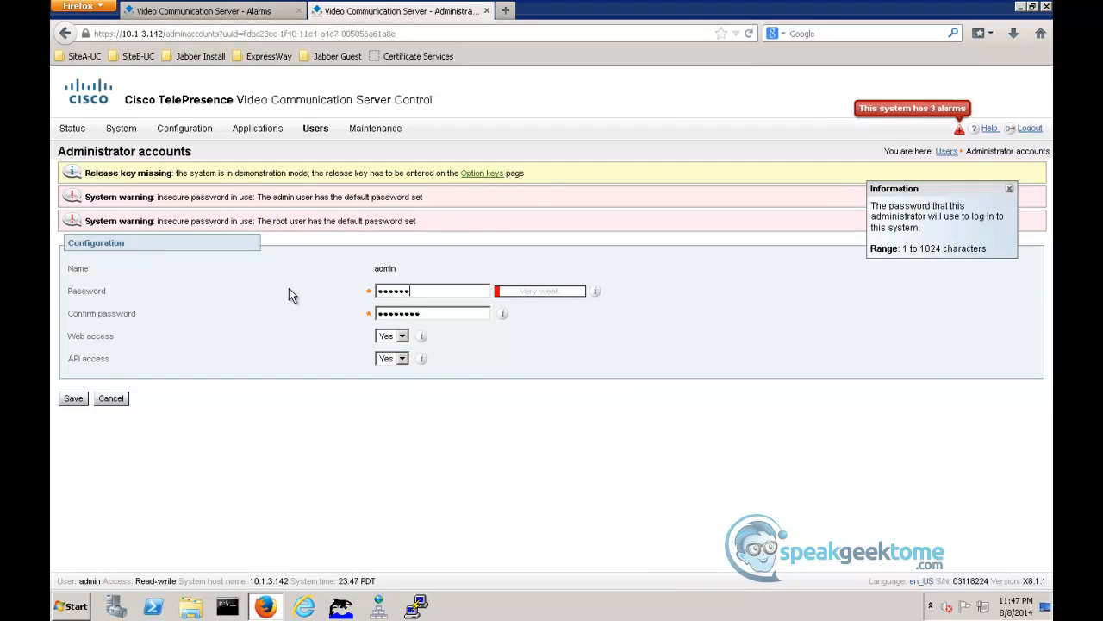
key(Tab)
click(73, 399)
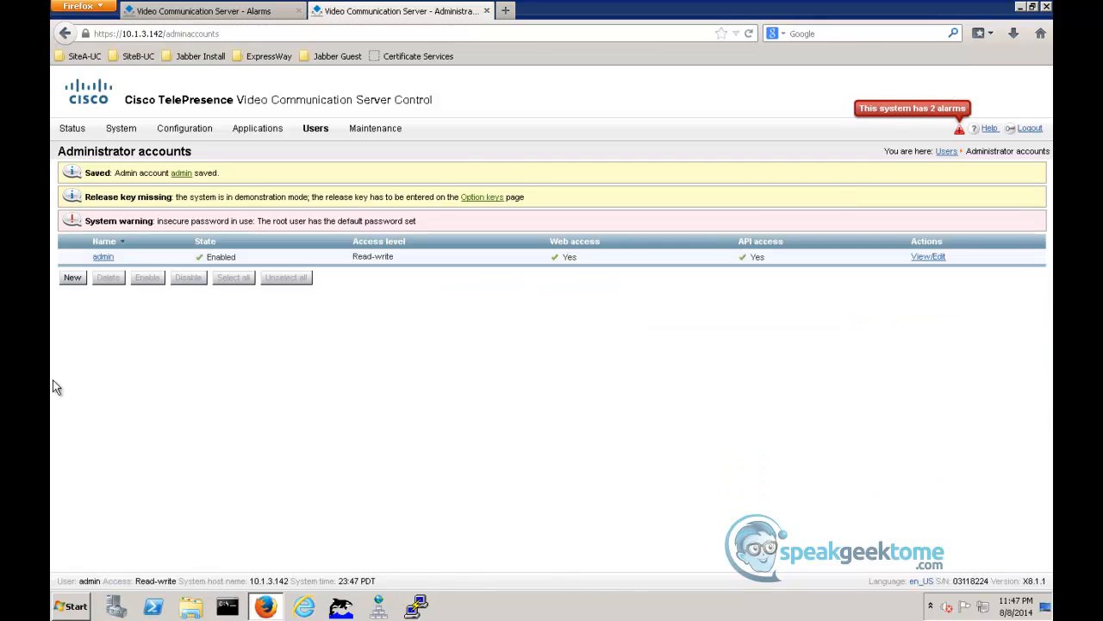
- Review both servers' remaining alarms and read the help instructions on changing the root password
click(893, 111)
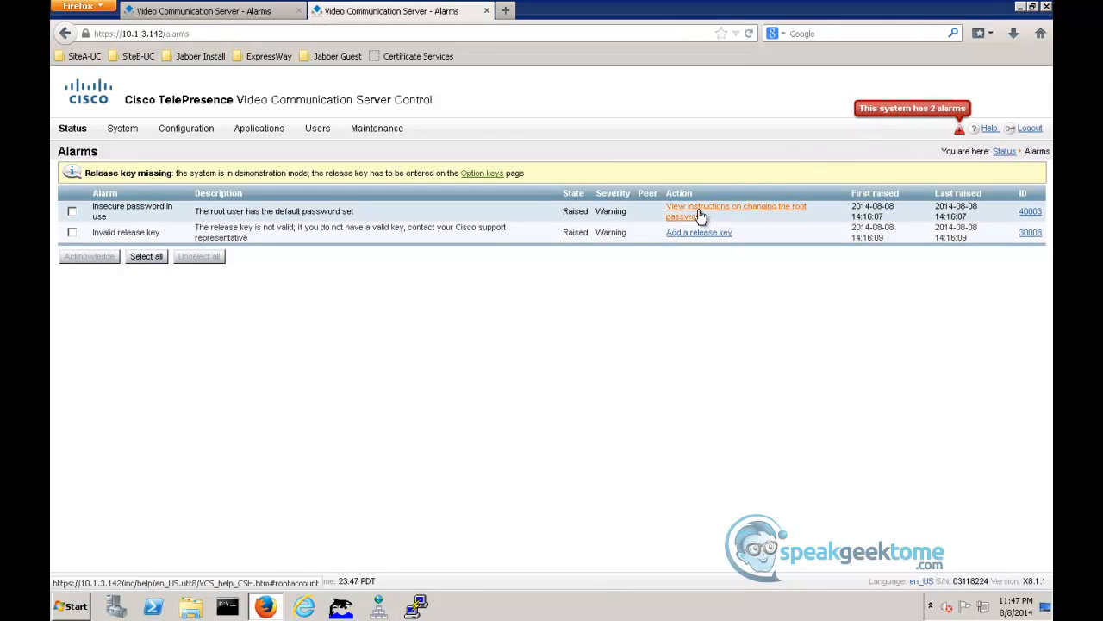
key(ctrl+shift+Tab)
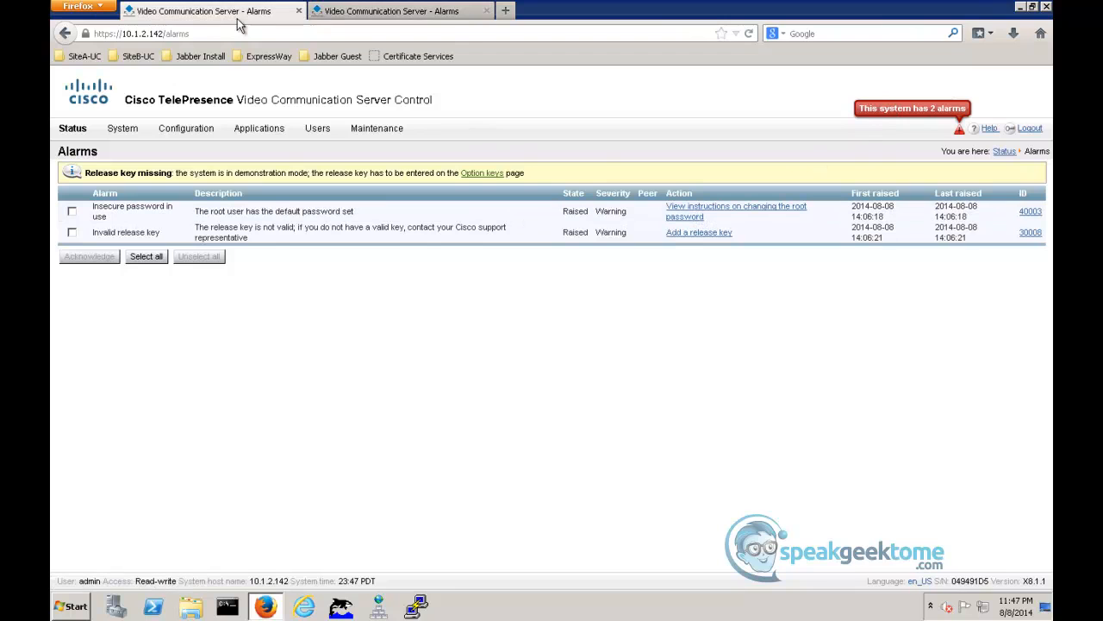
click(703, 217)
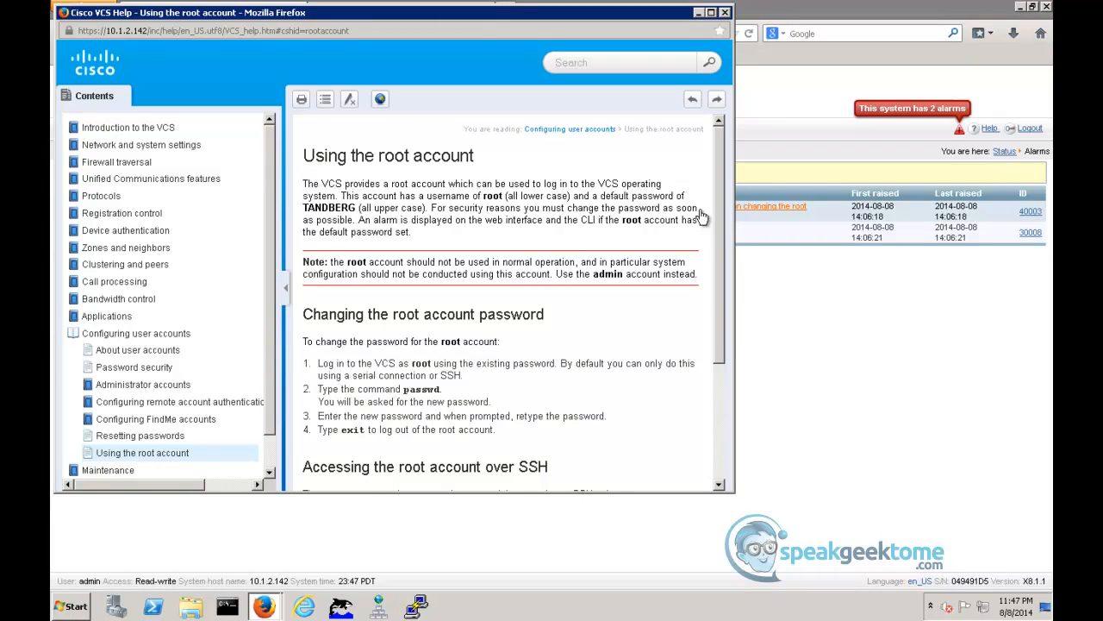
click(725, 12)
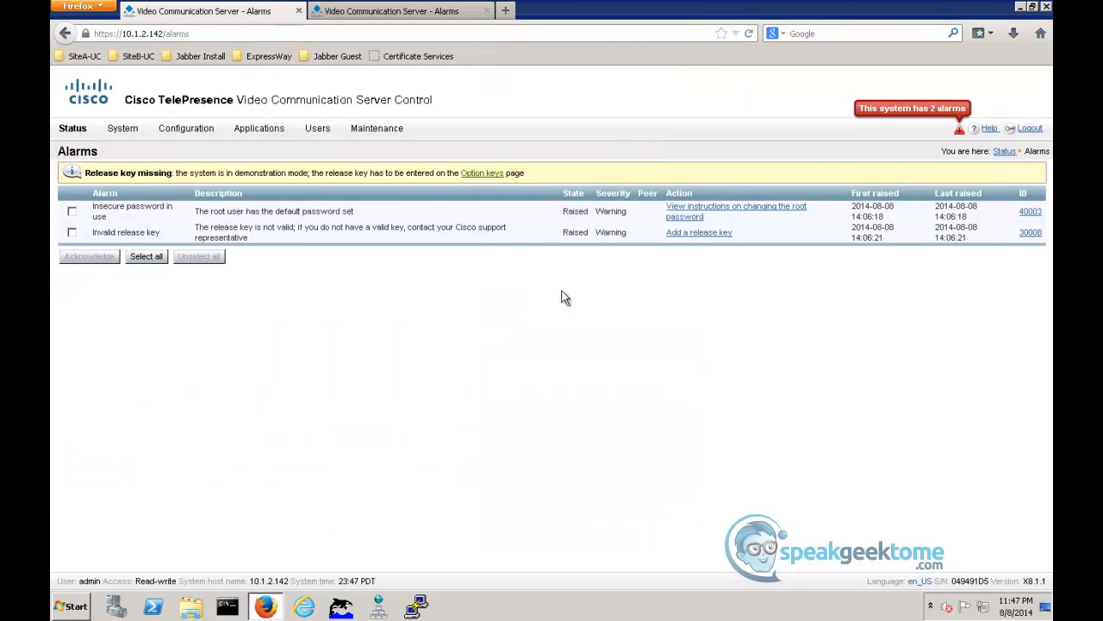
- Open the saved SiteB-ExpC01 SSH session in PuTTY, accept the new host key, and log in as root with the default password
click(416, 606)
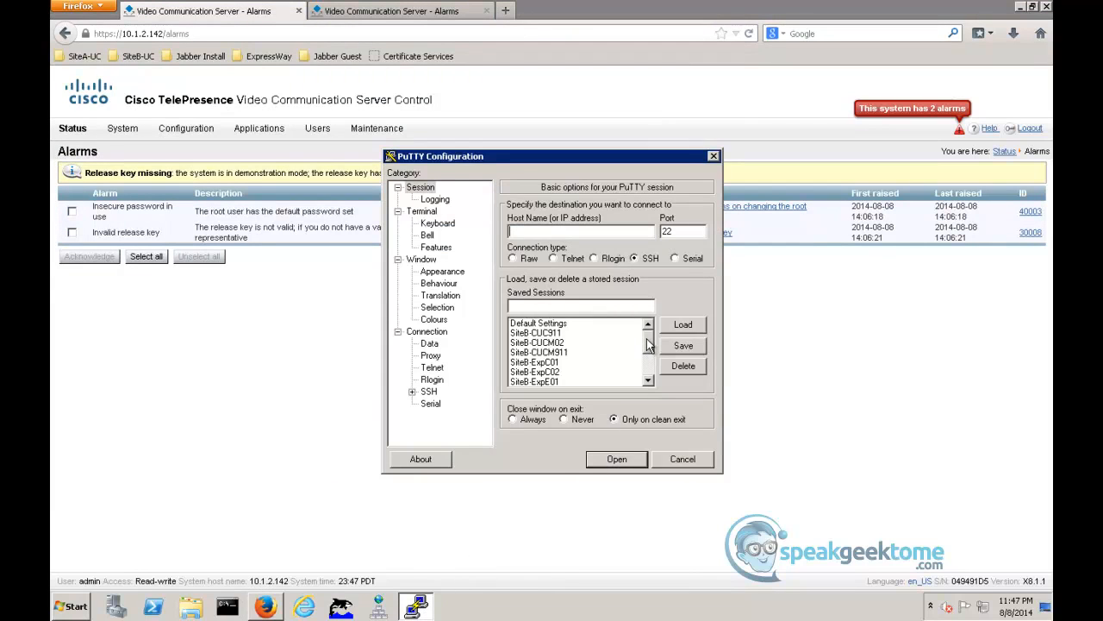
double_click(549, 369)
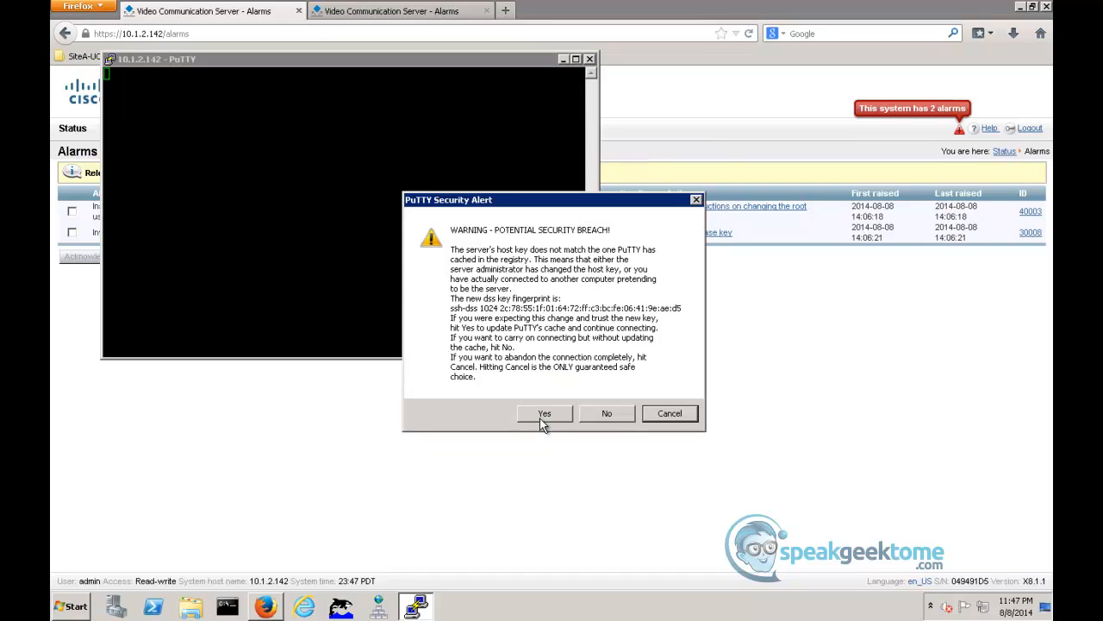
click(544, 415)
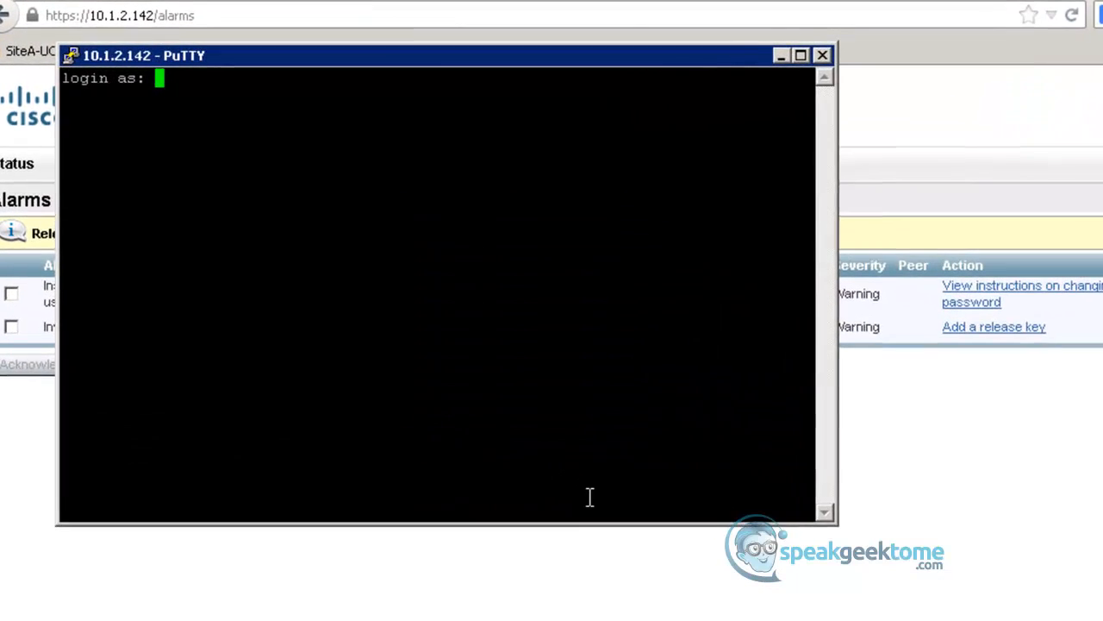
text(root)
key(Return)
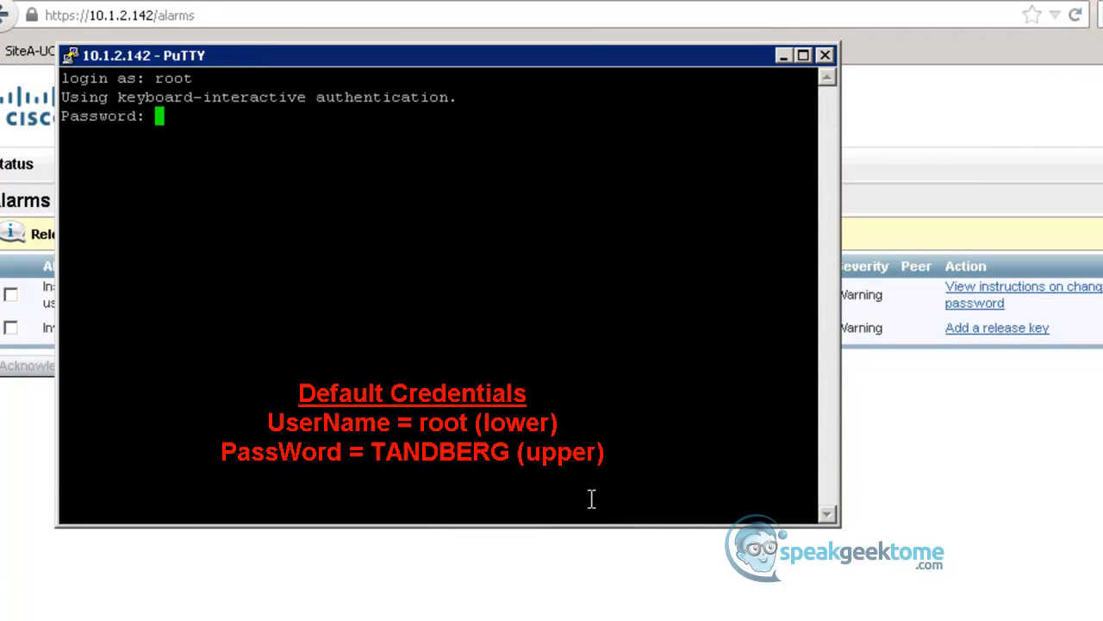
key(Return)
- Run passwd on SiteB-ExpC01, enter and confirm a new root password, and exit the SSH session
text(passwd)
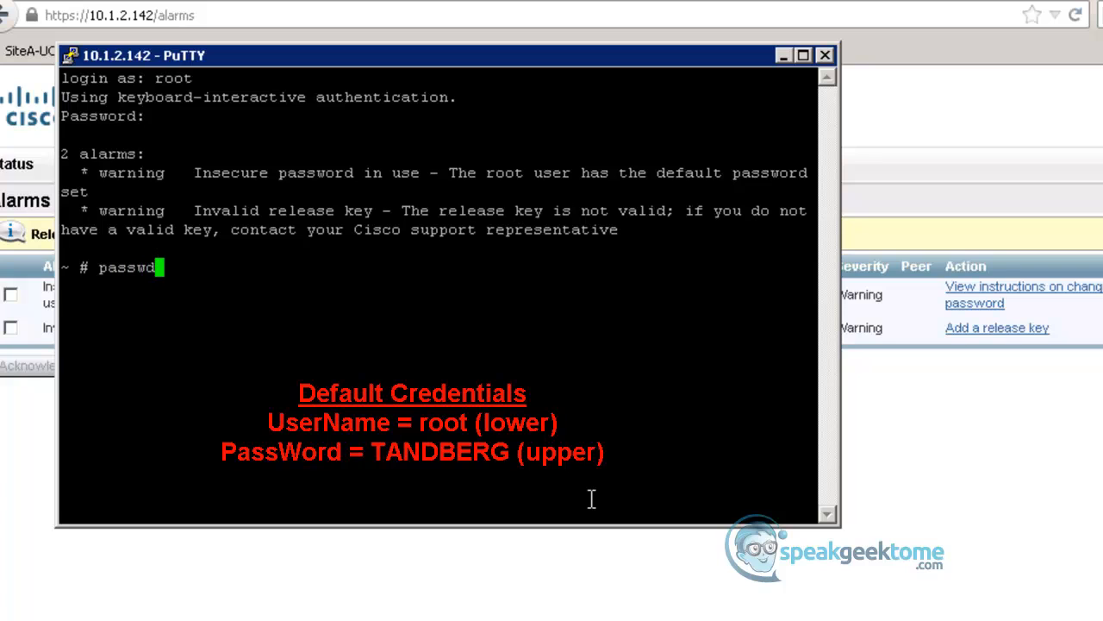
key(Return)
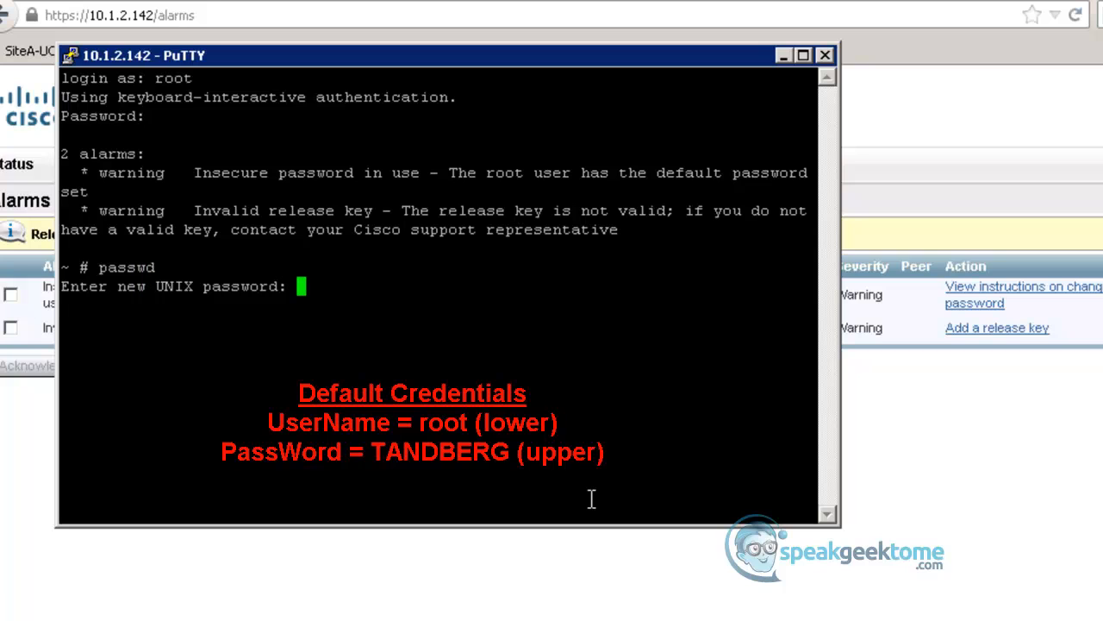
key(Return)
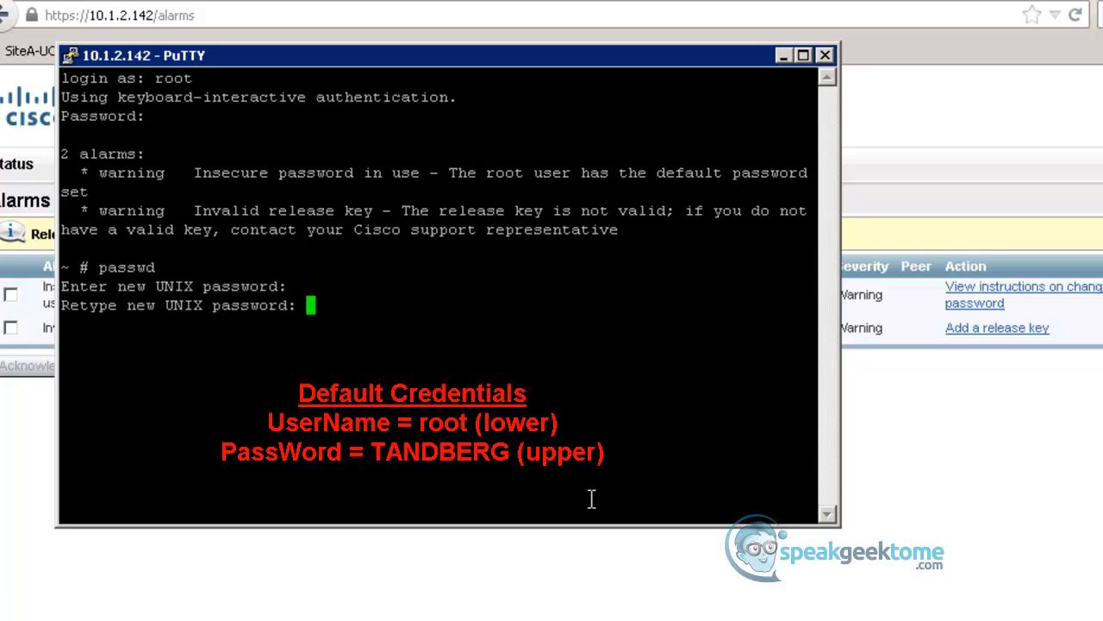
key(Return)
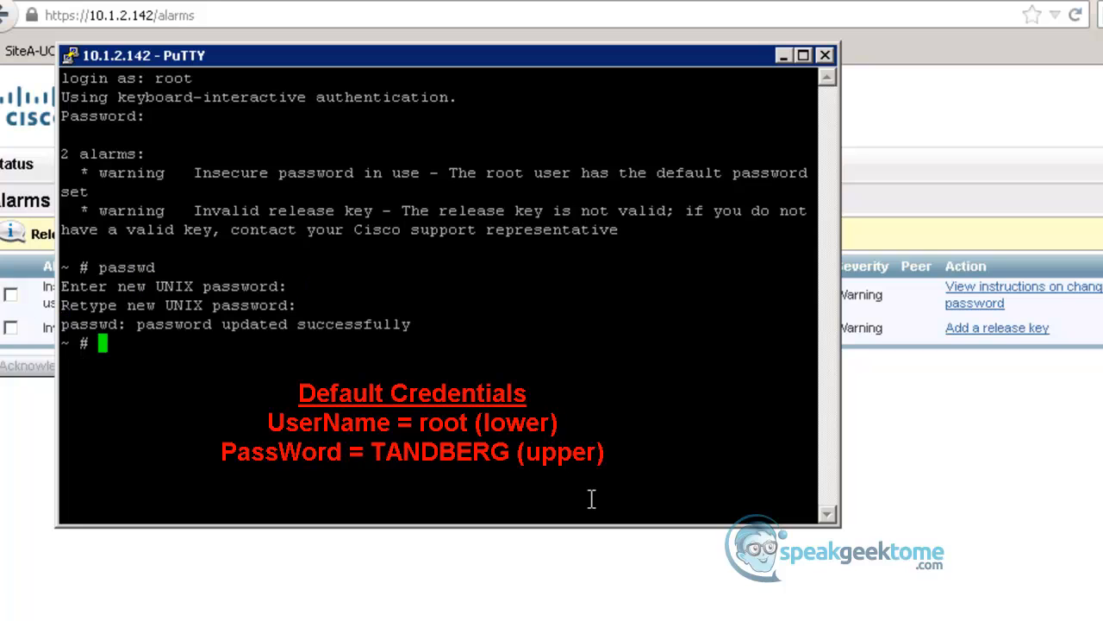
text(exit)
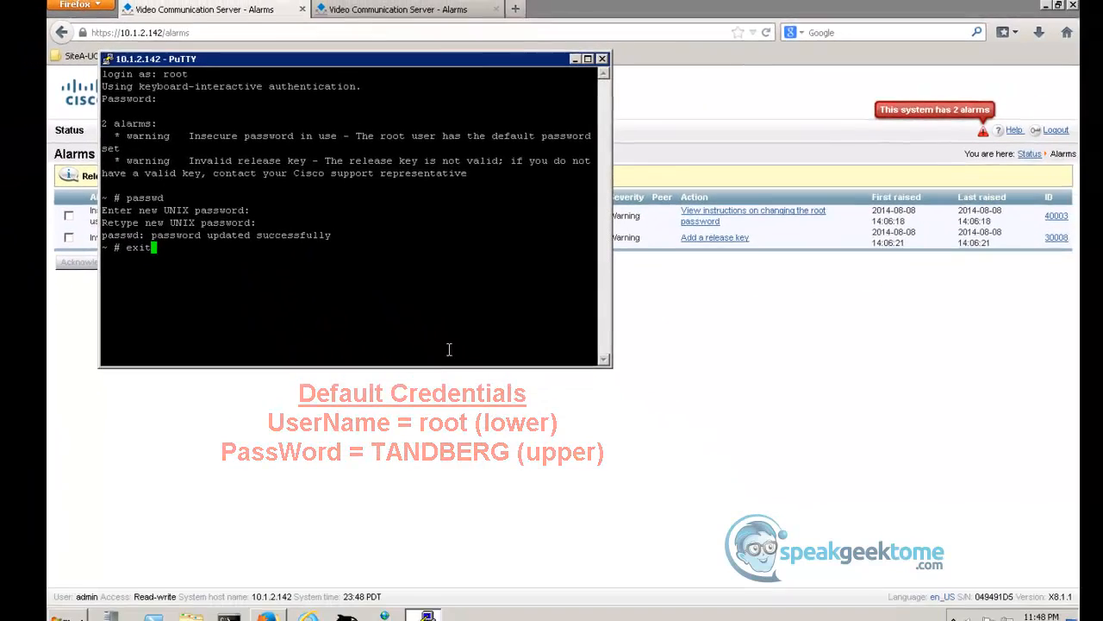
key(Return)
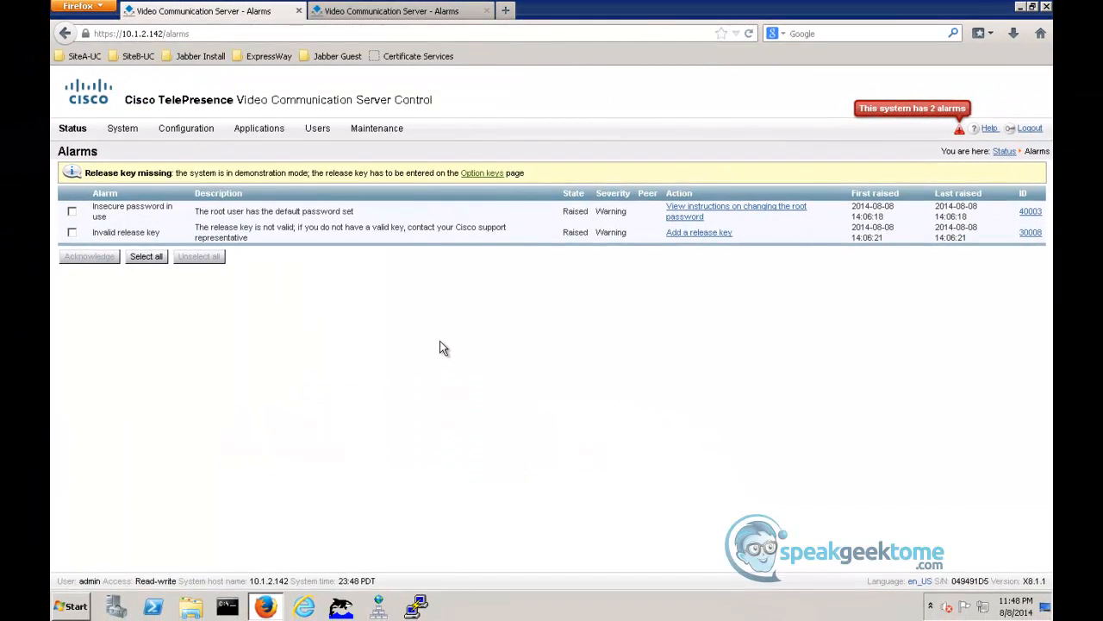
- Back in Firefox, recheck SiteB-ExpC01's alarm list and follow the release key alarm to its option keys page
click(881, 112)
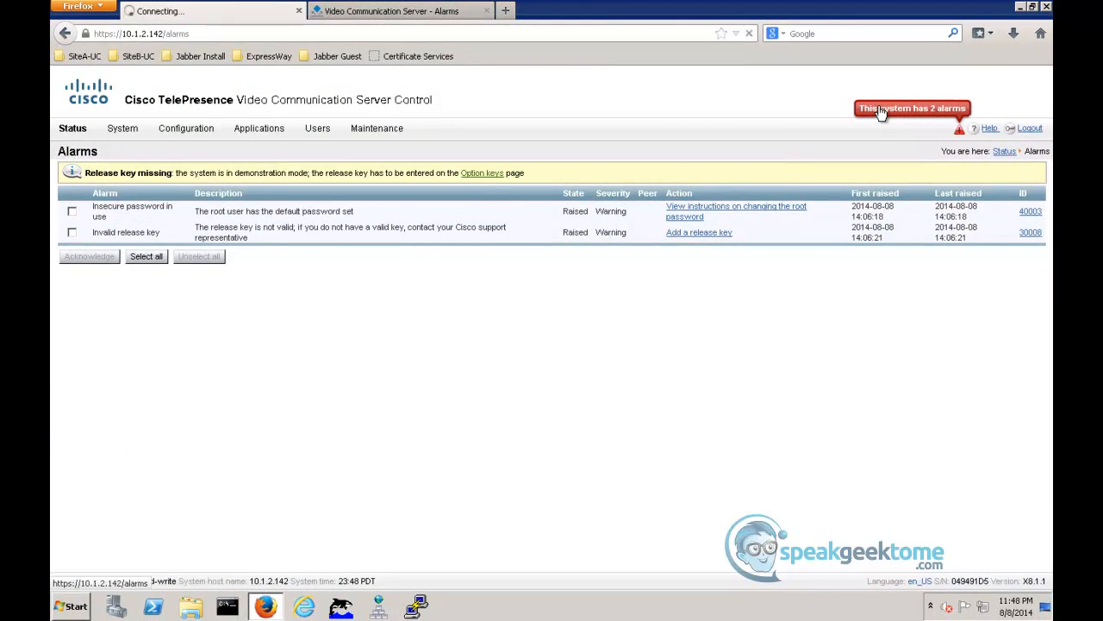
click(765, 211)
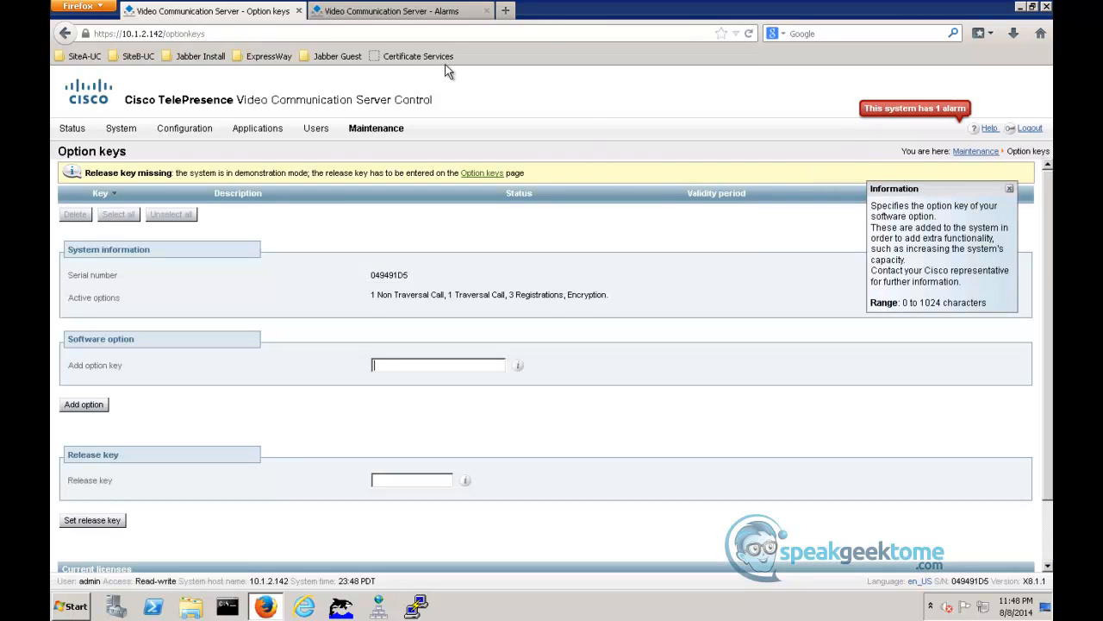
- Open SiteB-ExpE01's help instructions on changing the root password from its alarm list, and close them after reading
click(380, 11)
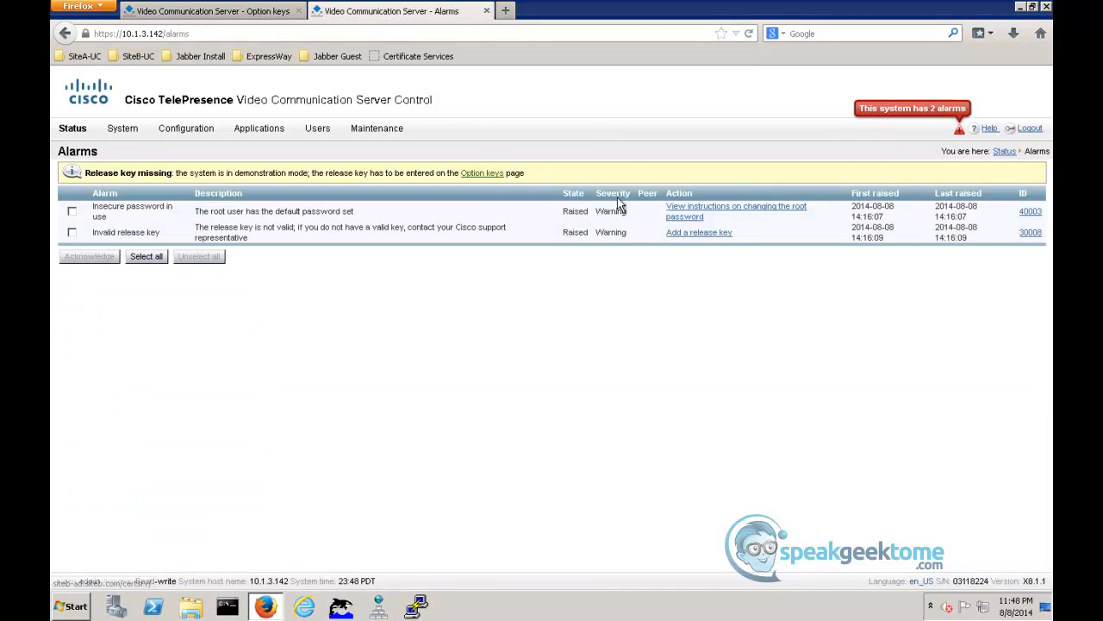
click(701, 213)
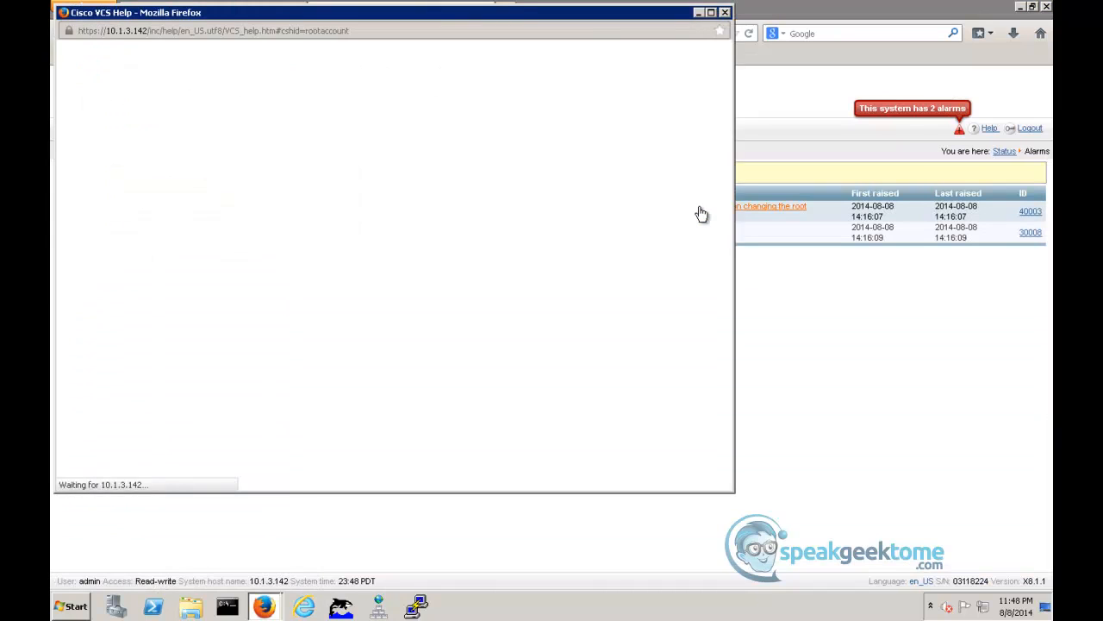
click(726, 13)
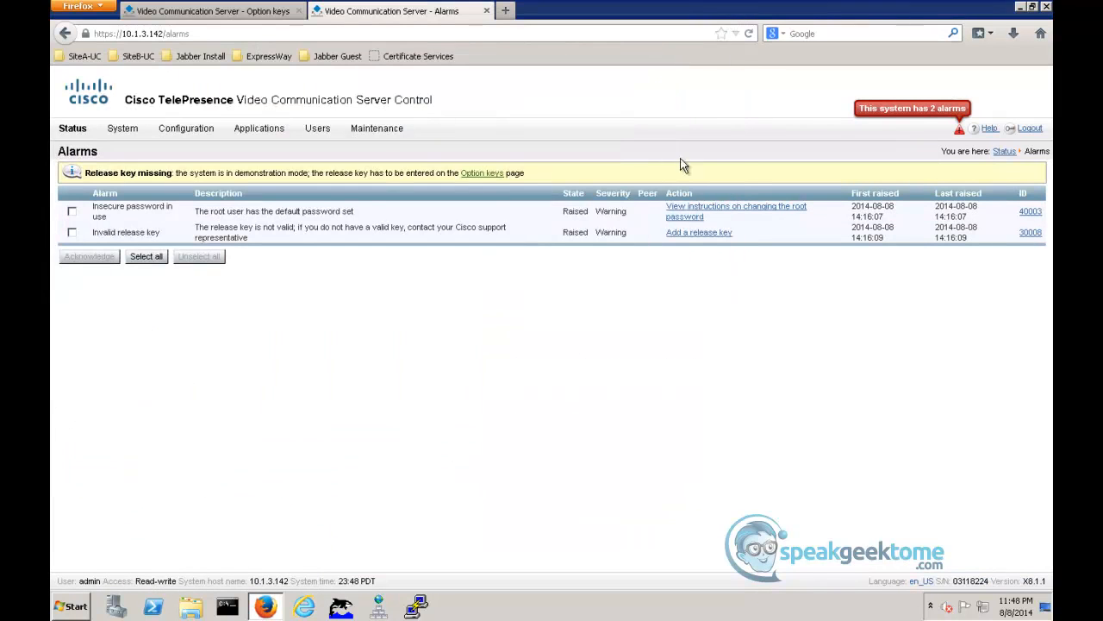
- Open the saved SiteB-ExpE01 SSH session in PuTTY, accept the new host key, and log in as root with its password
click(417, 607)
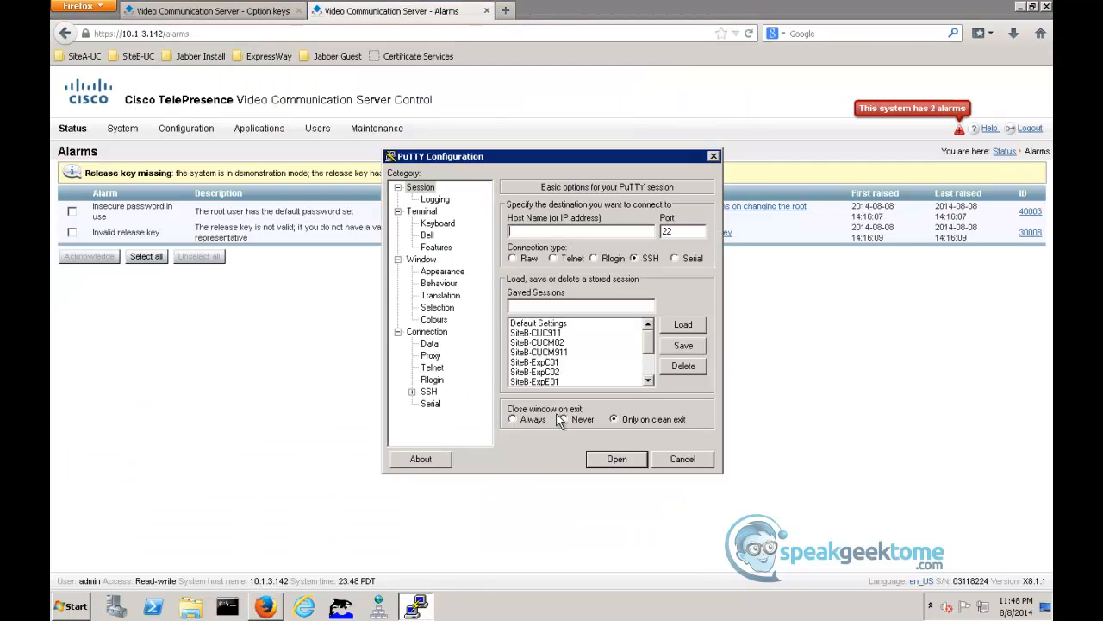
click(549, 383)
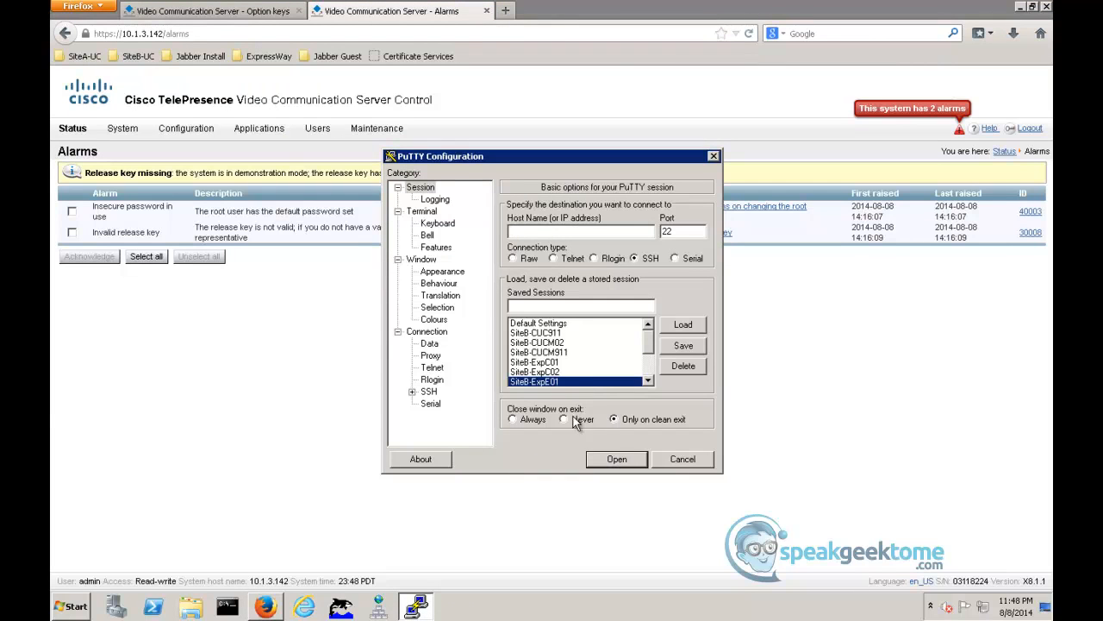
click(614, 460)
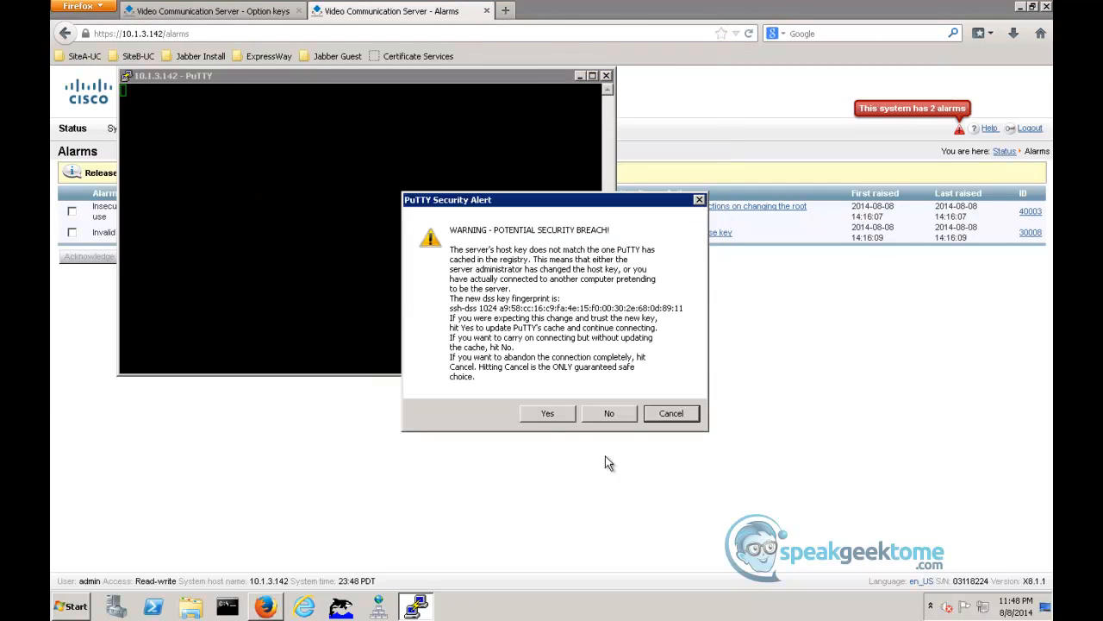
click(550, 415)
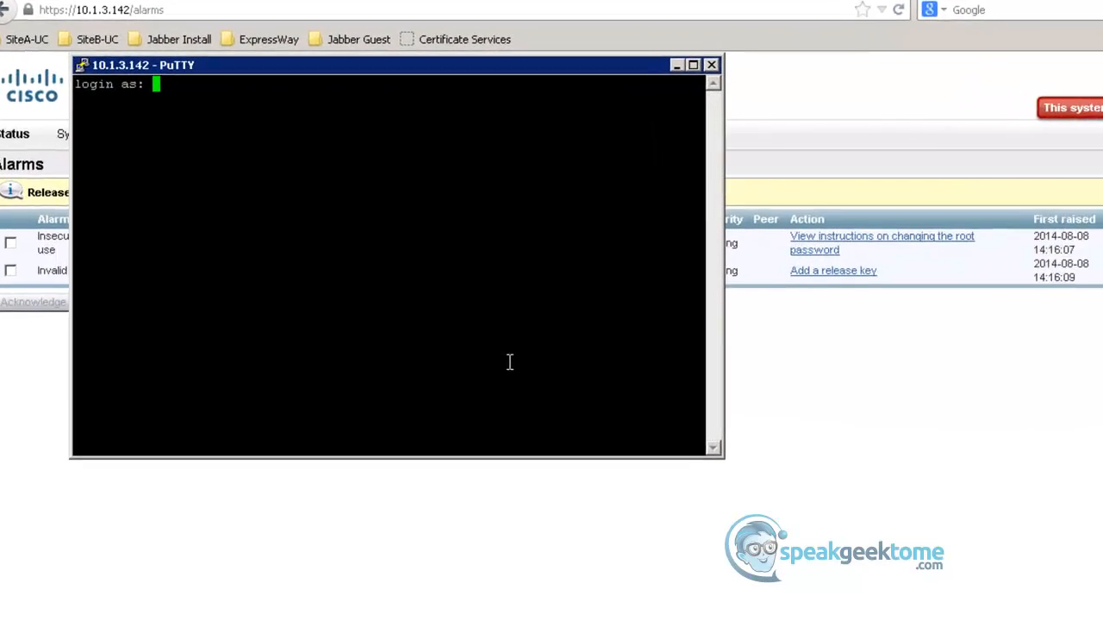
text(root)
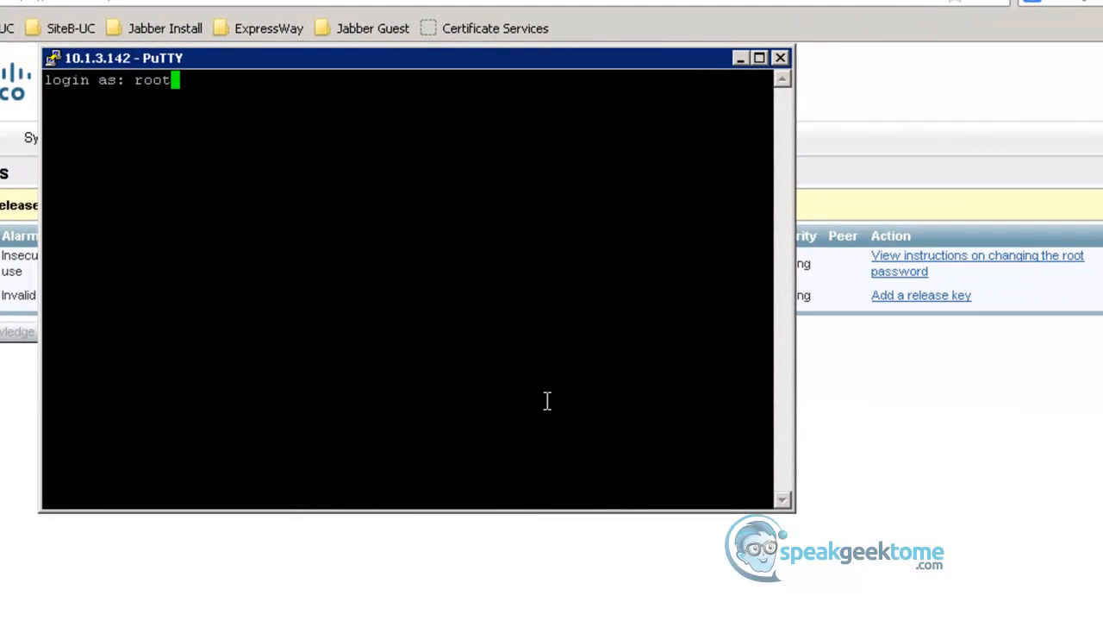
key(Return)
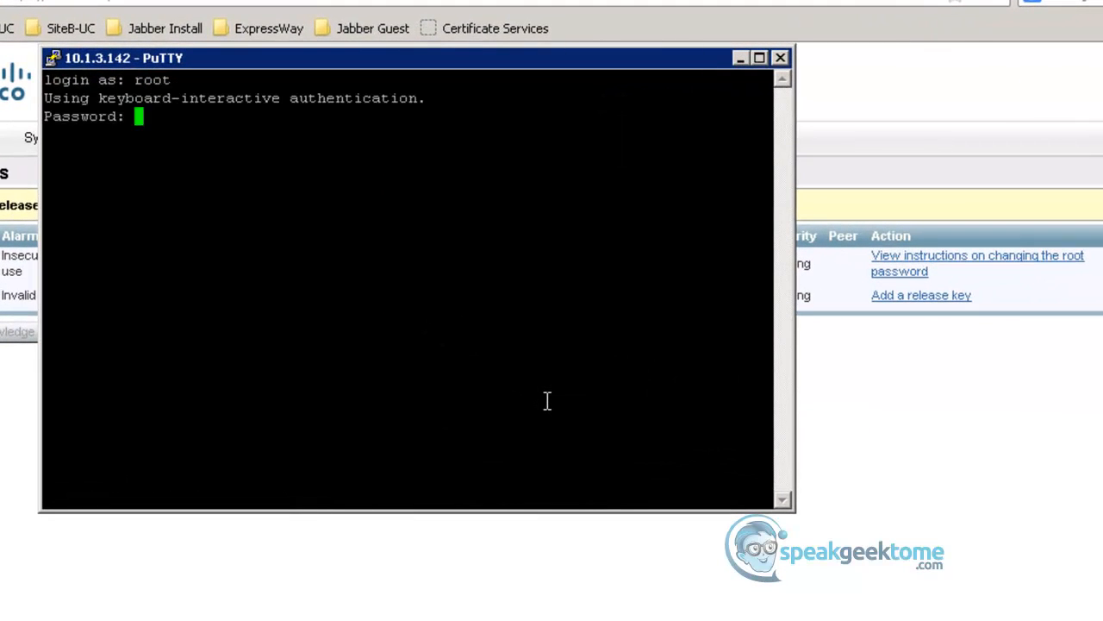
key(Return)
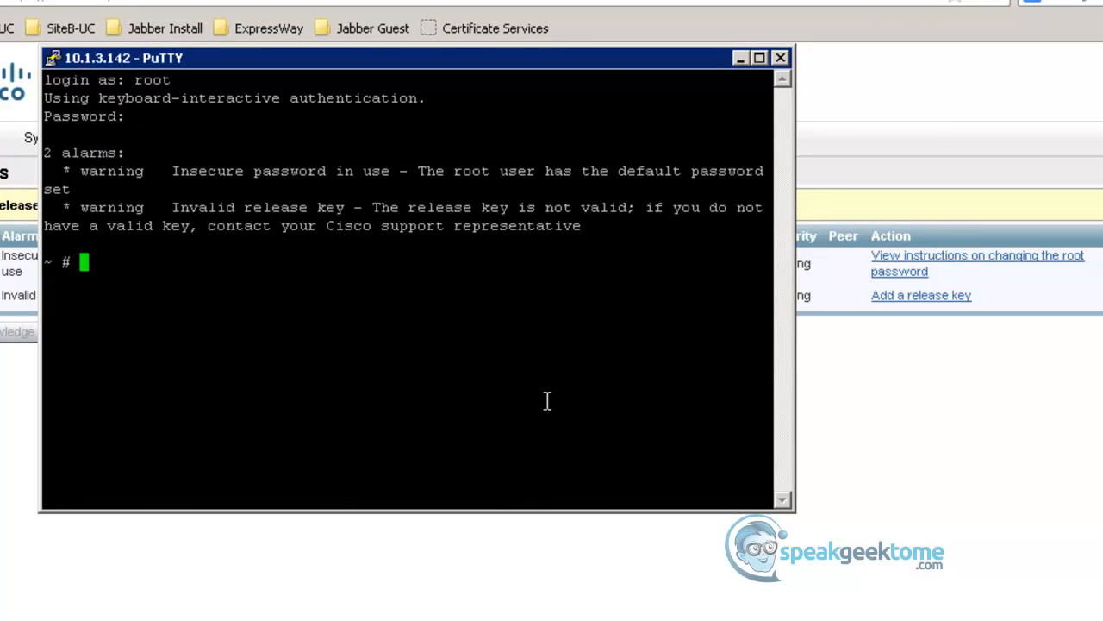
- Run passwd on SiteB-ExpE01, enter and confirm a new root password, and exit the SSH session
text(passwd)
key(Return)
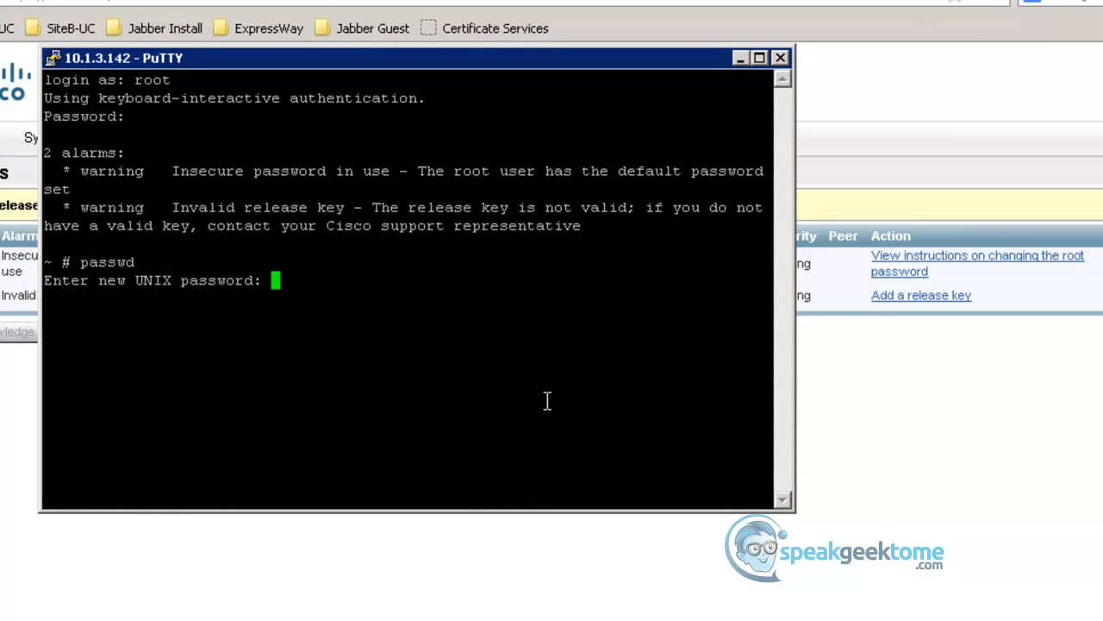
key(Return)
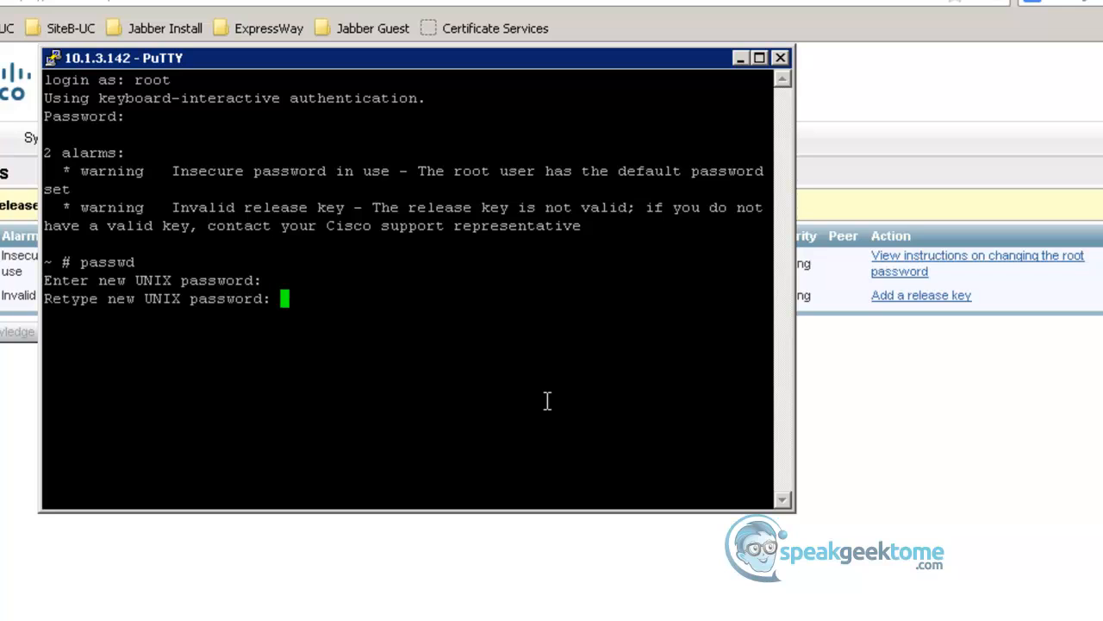
key(Return)
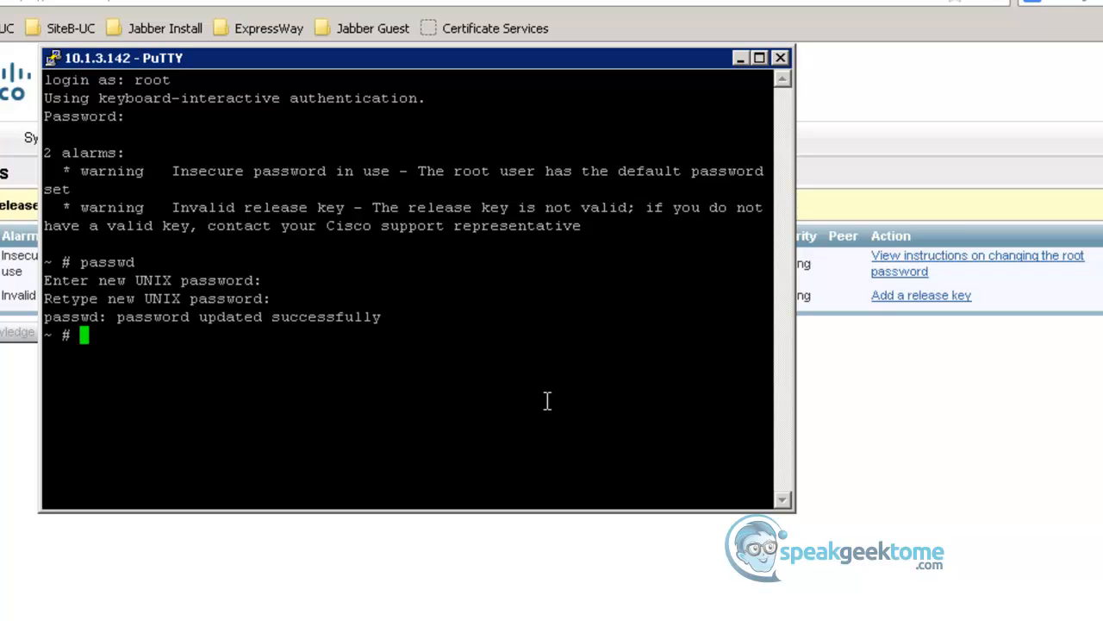
text(exit)
key(Return)
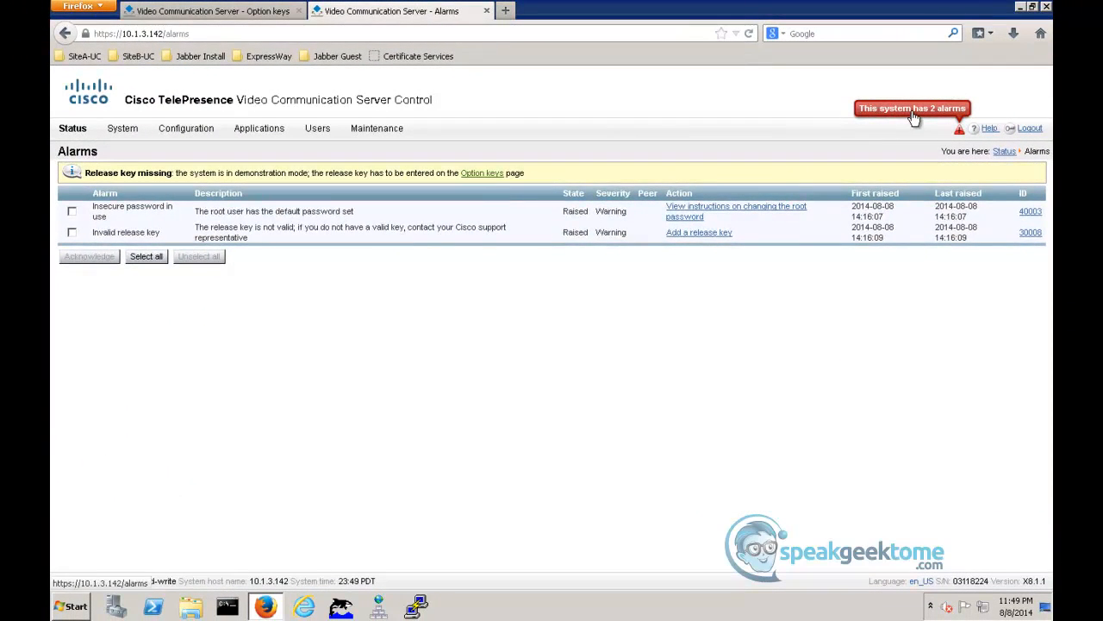
- Back in Firefox, recheck SiteB-ExpE01's alarm list and follow the release key alarm to its option keys page
click(914, 118)
click(764, 209)
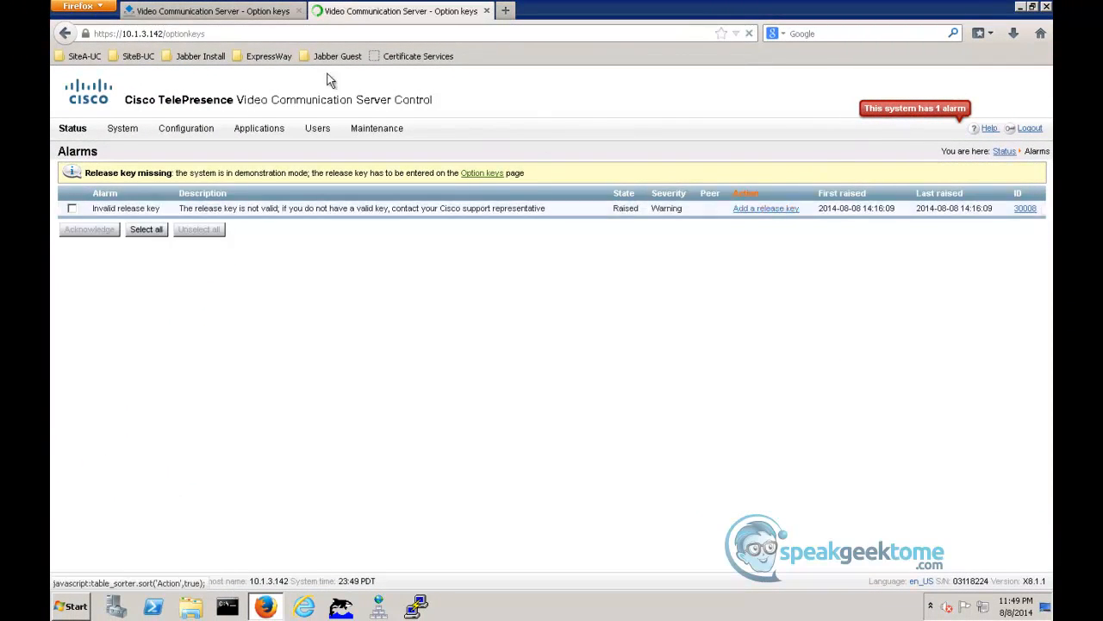
- Paste the release key on SiteB-ExpC01's option keys page and set it
click(237, 12)
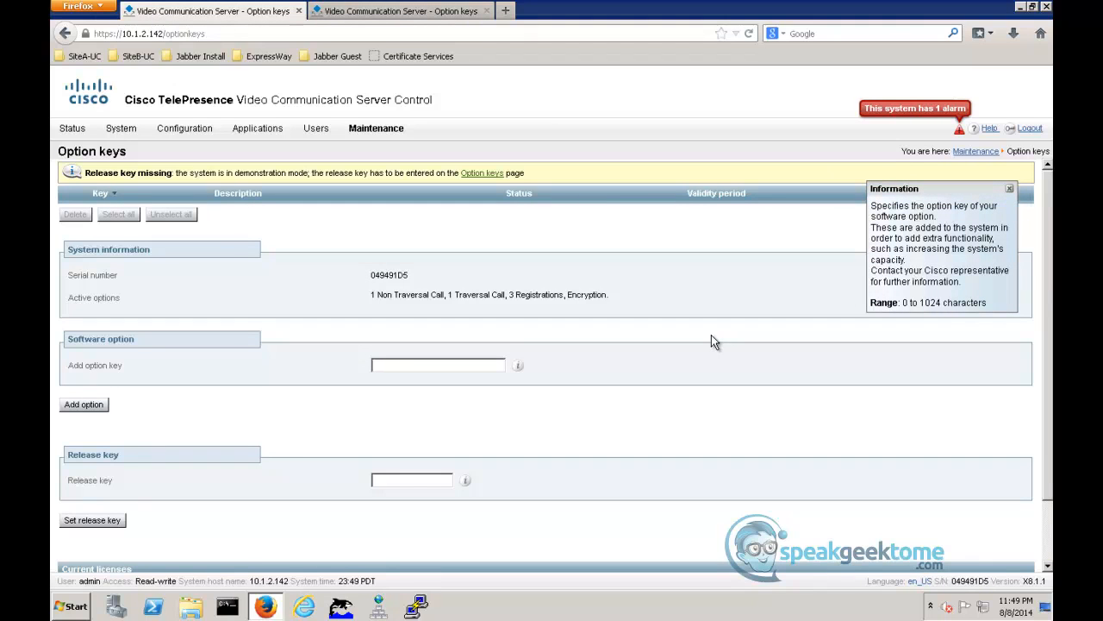
click(399, 480)
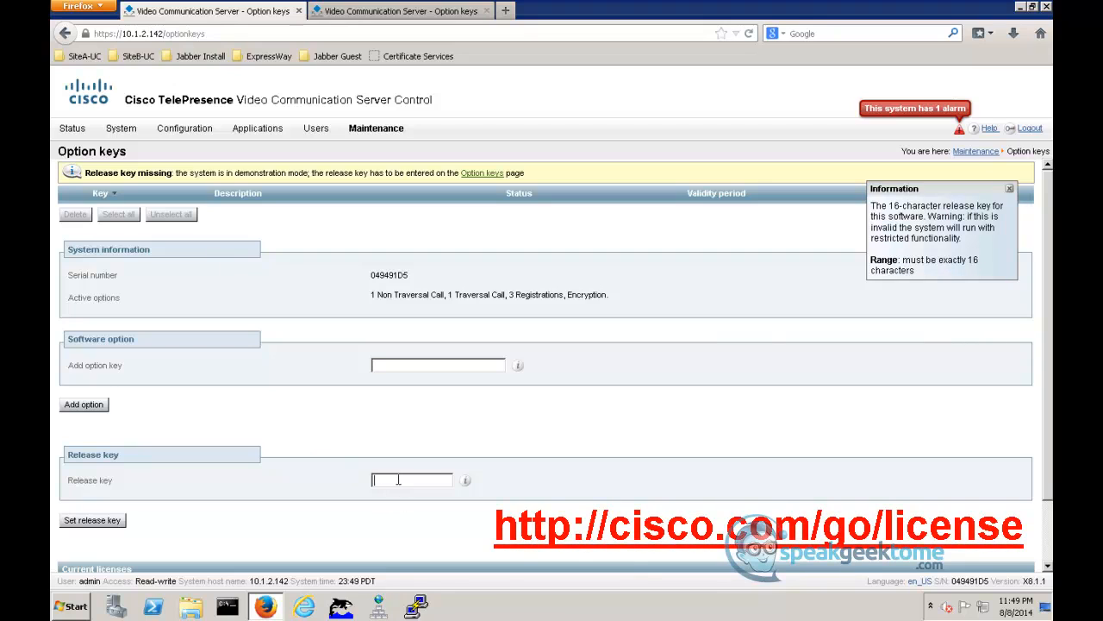
key(ctrl+v)
click(101, 524)
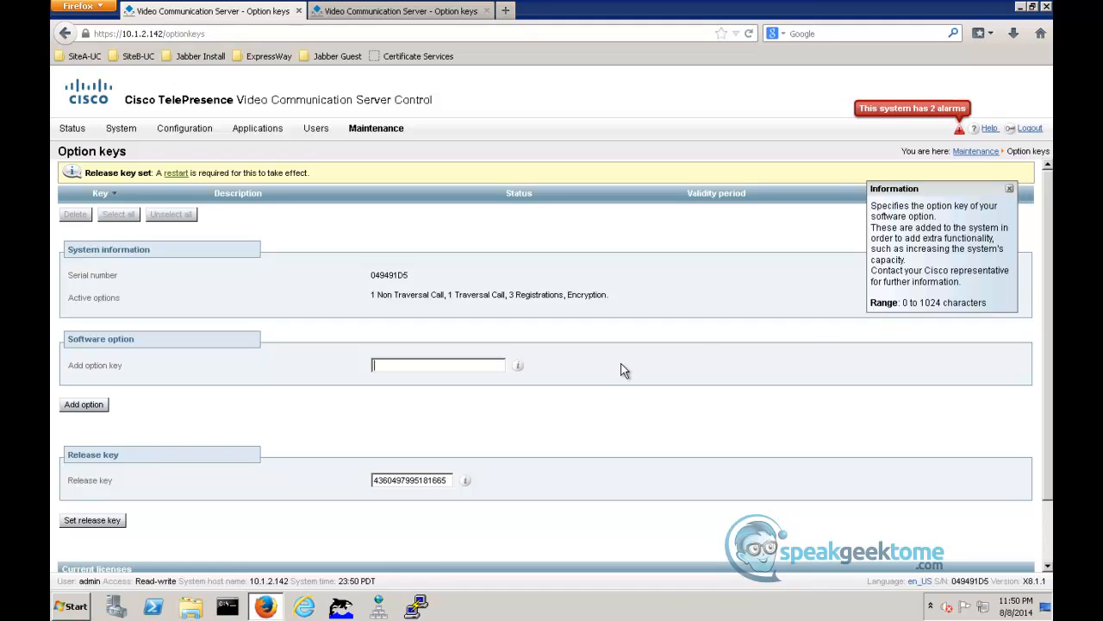
- Paste the release key on SiteB-ExpE01's option keys page and set it
click(390, 11)
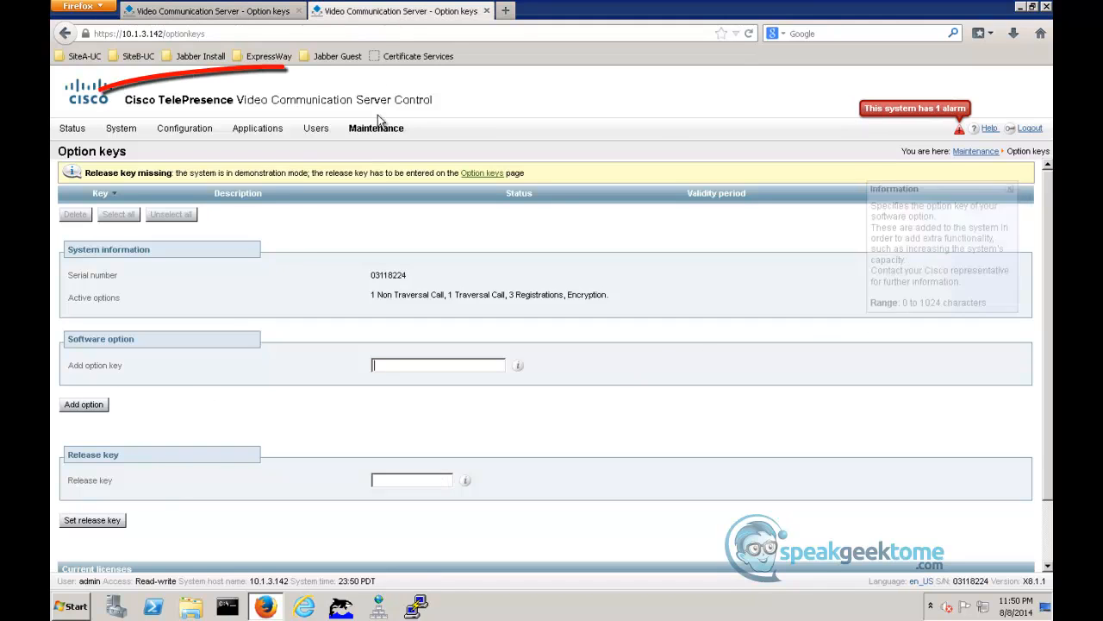
click(392, 481)
key(ctrl+v)
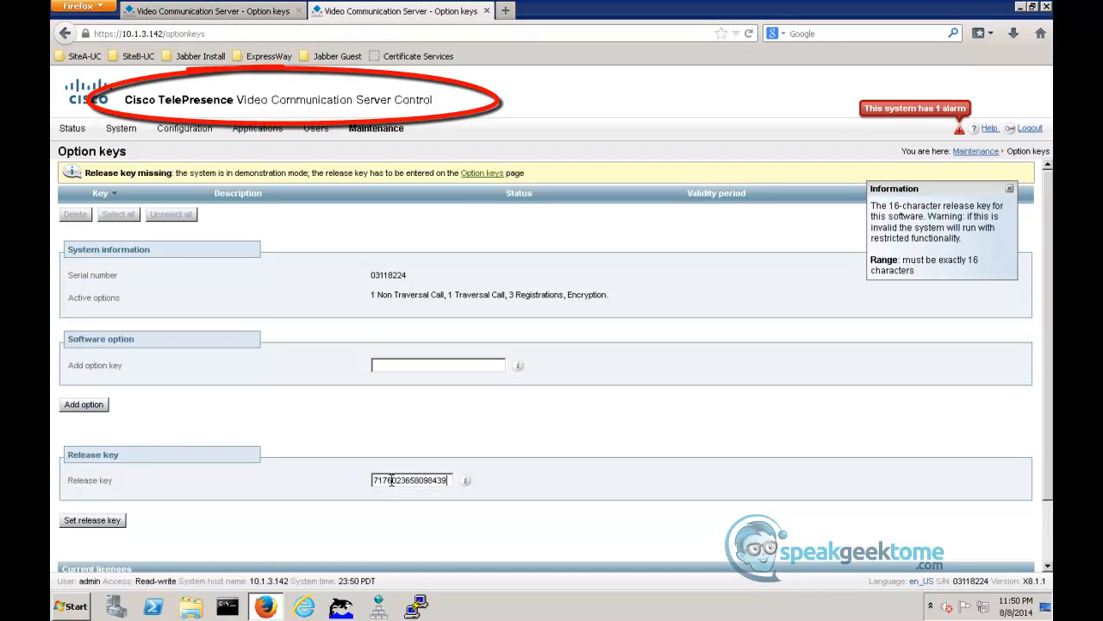
click(91, 521)
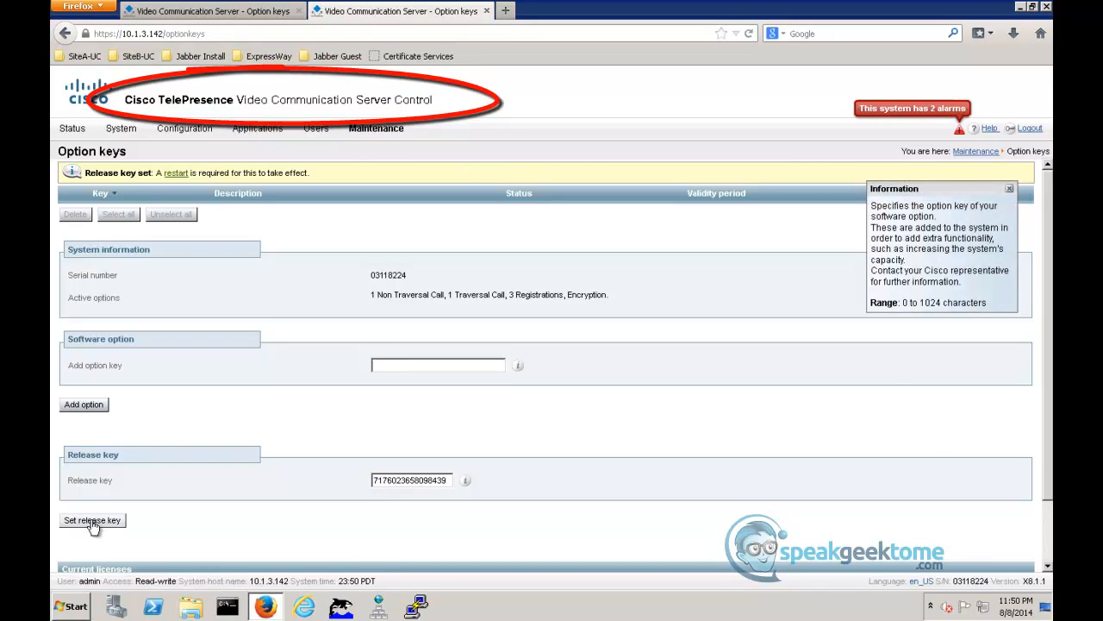
- On SiteB-ExpC01's option keys page, paste the Expressway Series option key and add it
click(222, 11)
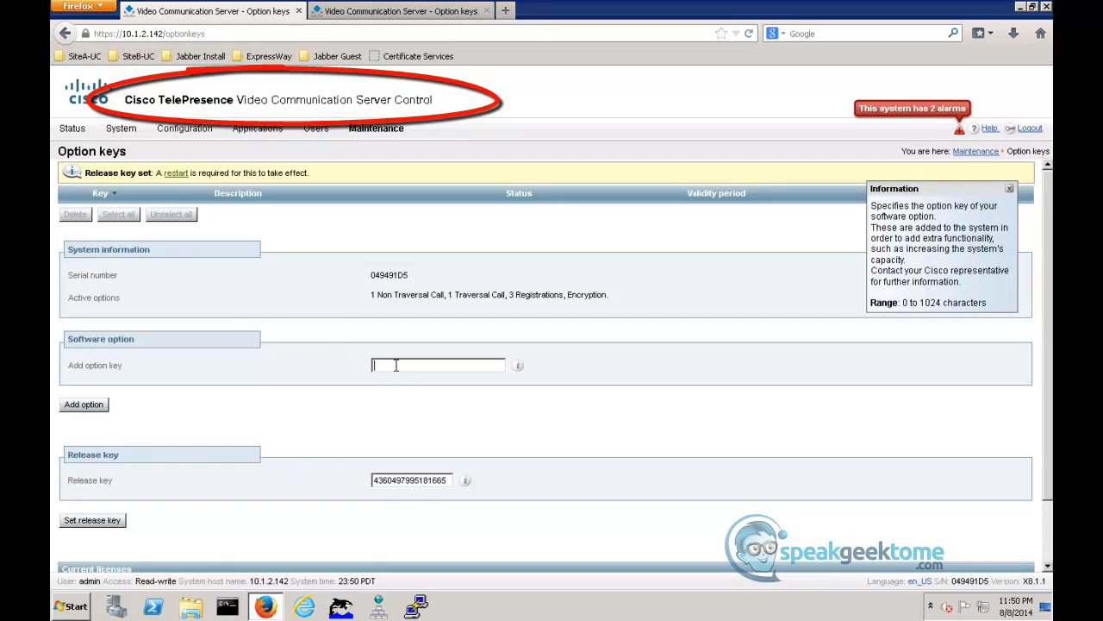
click(84, 405)
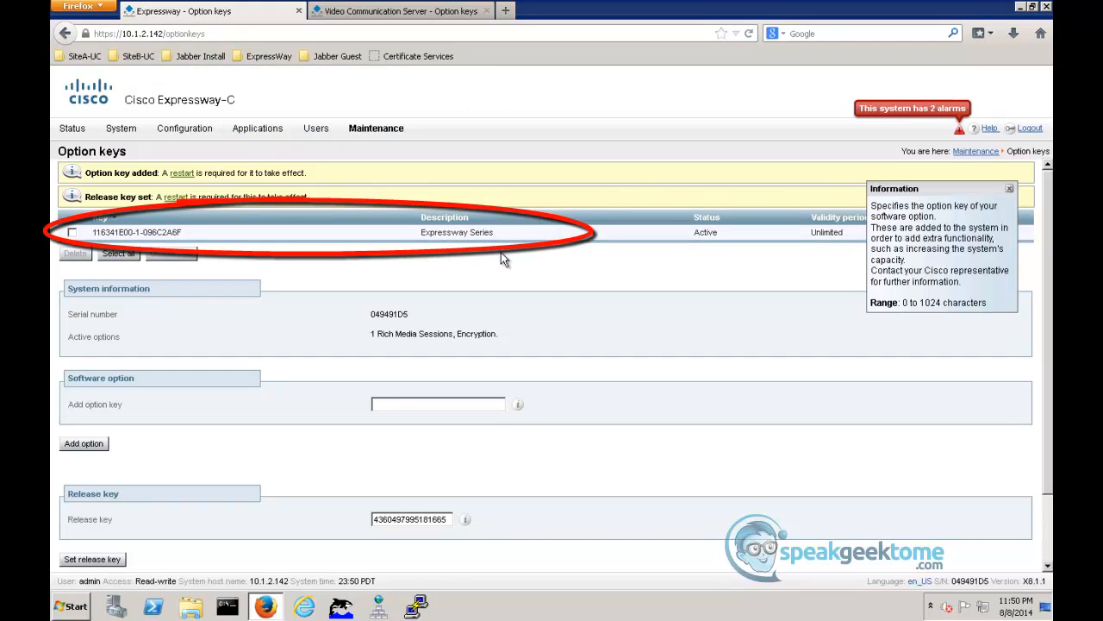
- On SiteB-ExpE01's option keys page, paste its Expressway Series option key and add it
click(420, 13)
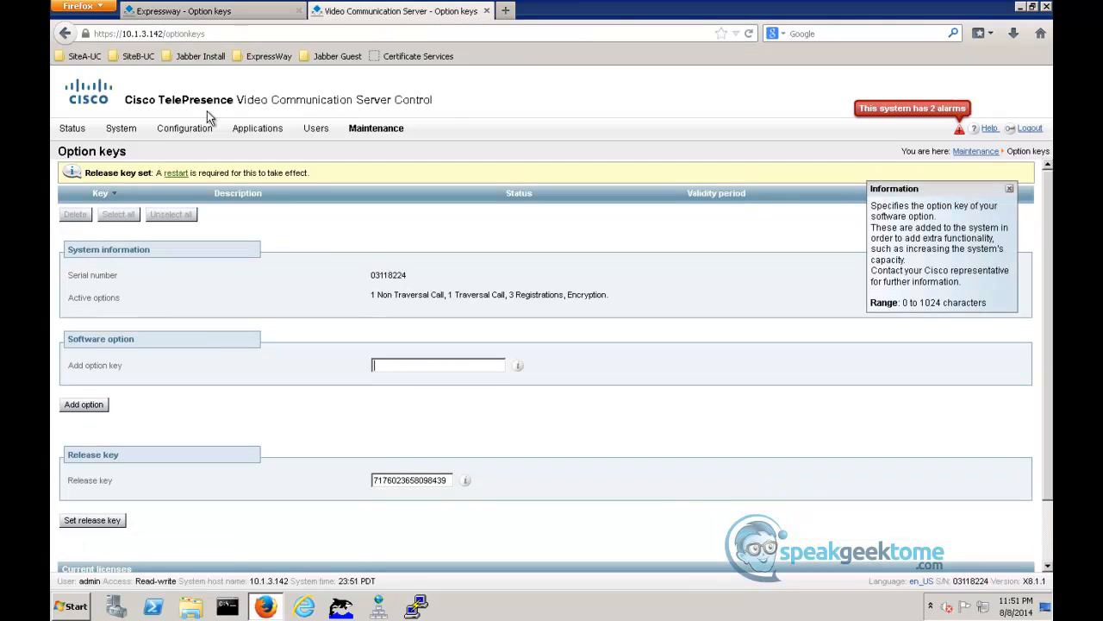
click(351, 362)
click(390, 365)
right_click(389, 366)
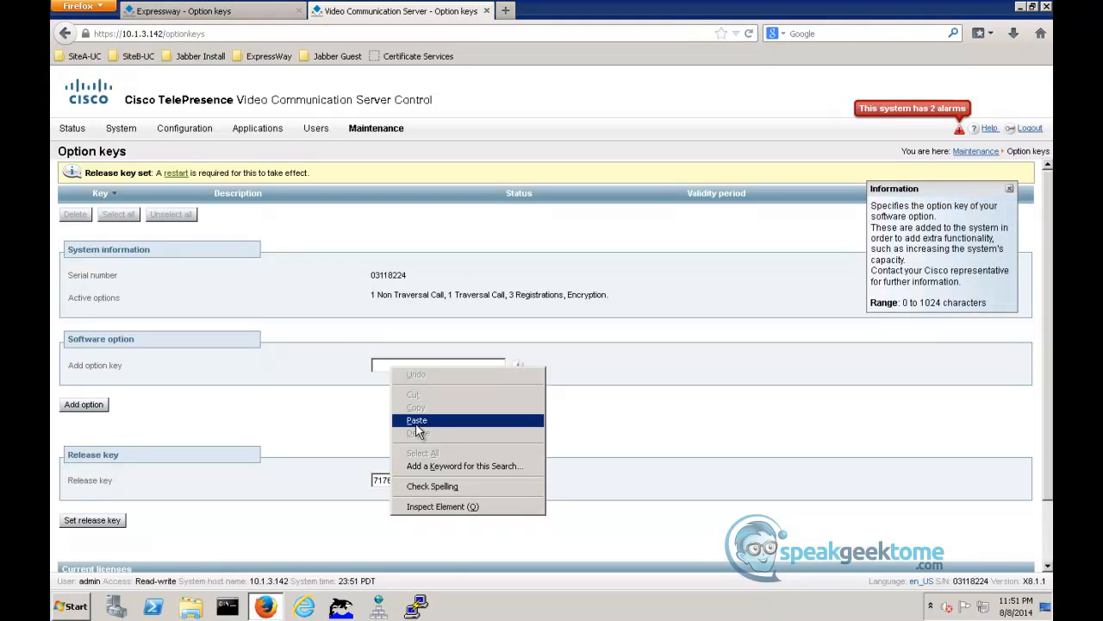
click(417, 420)
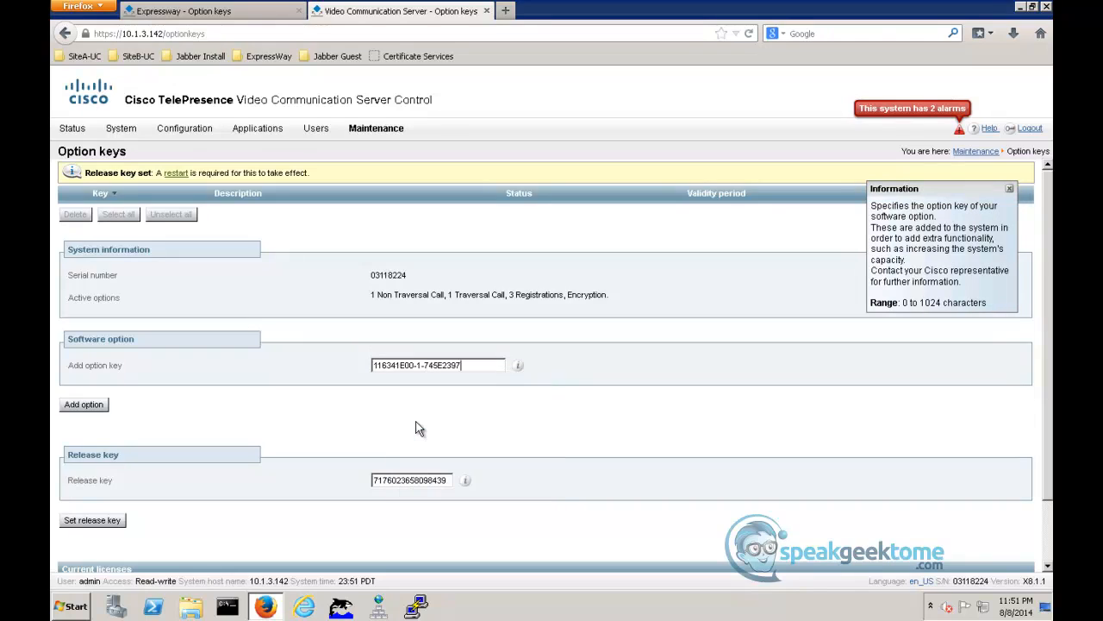
click(79, 405)
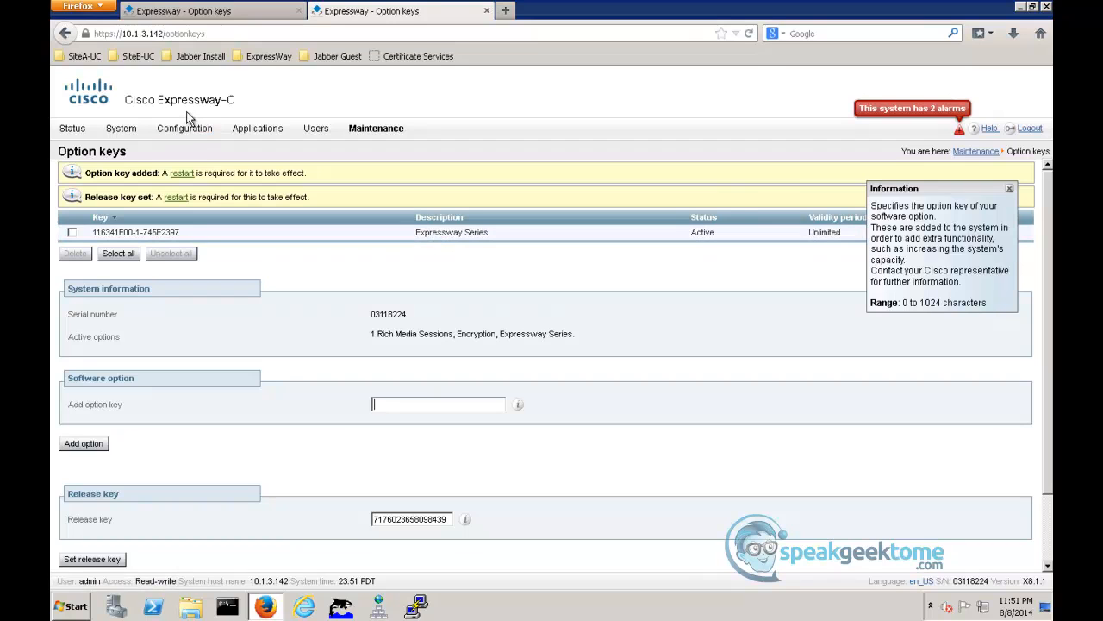
- Return to SiteB-ExpC01 and add the pasted H323-SIP Interworking Gateway option key
click(195, 11)
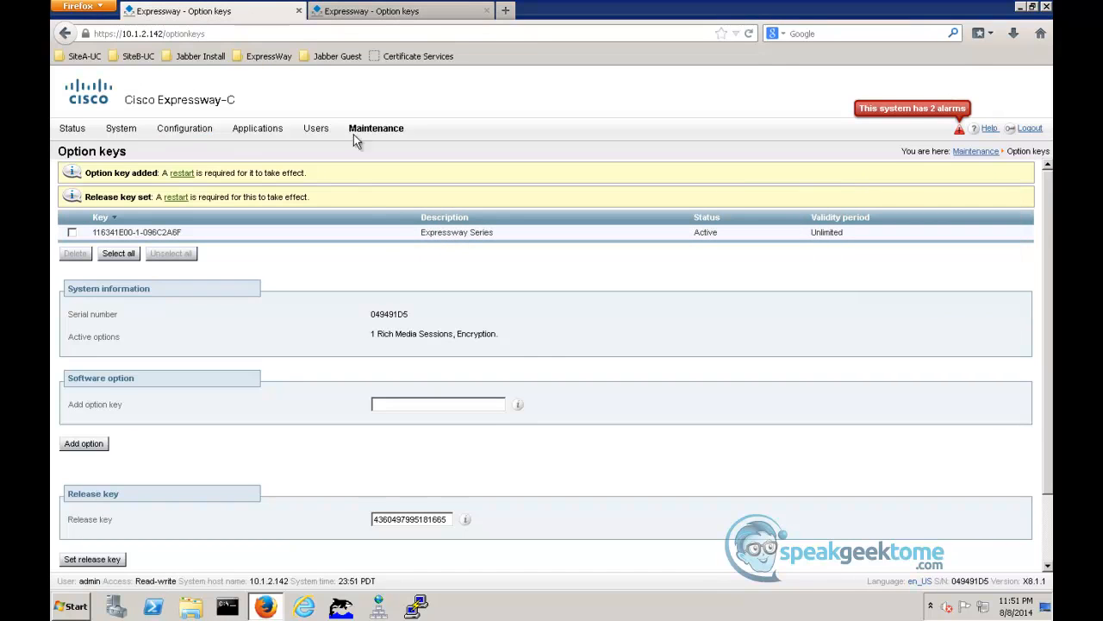
right_click(407, 407)
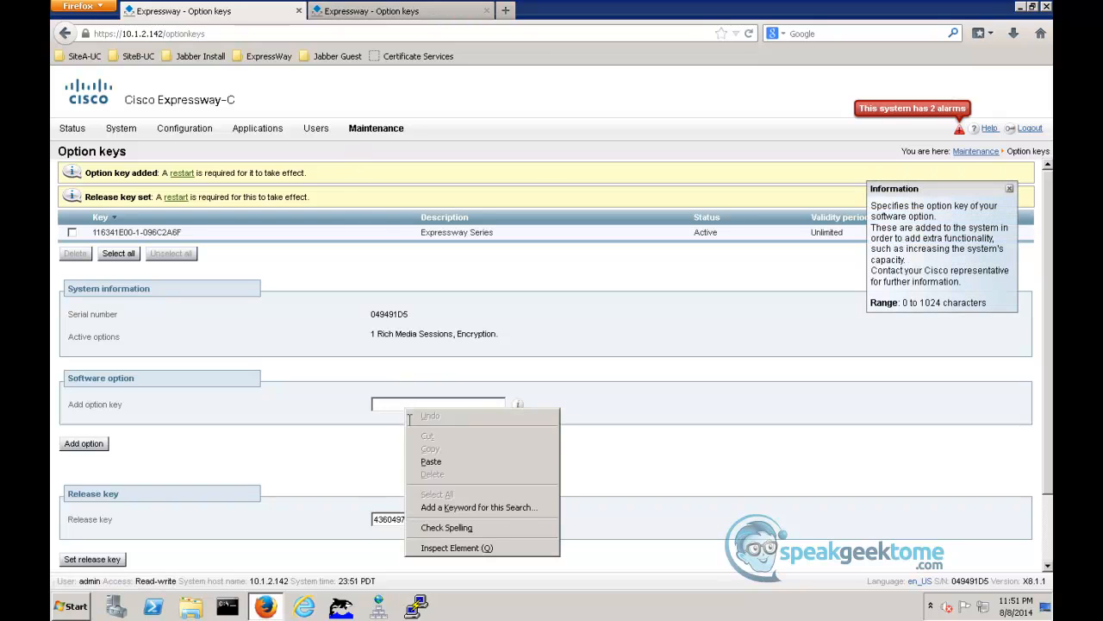
click(431, 462)
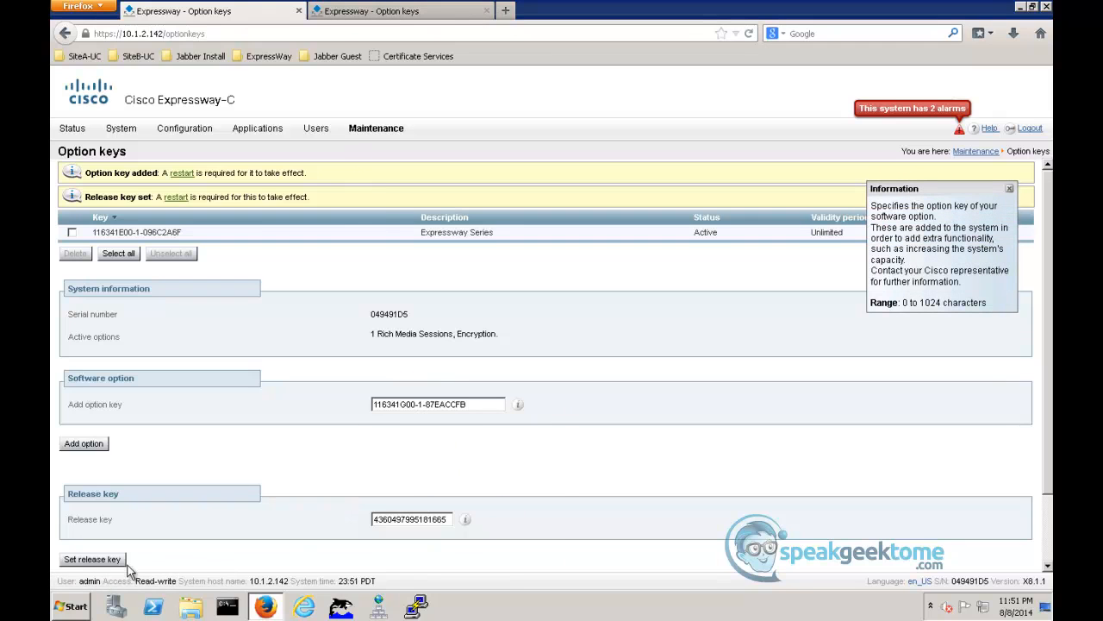
click(81, 444)
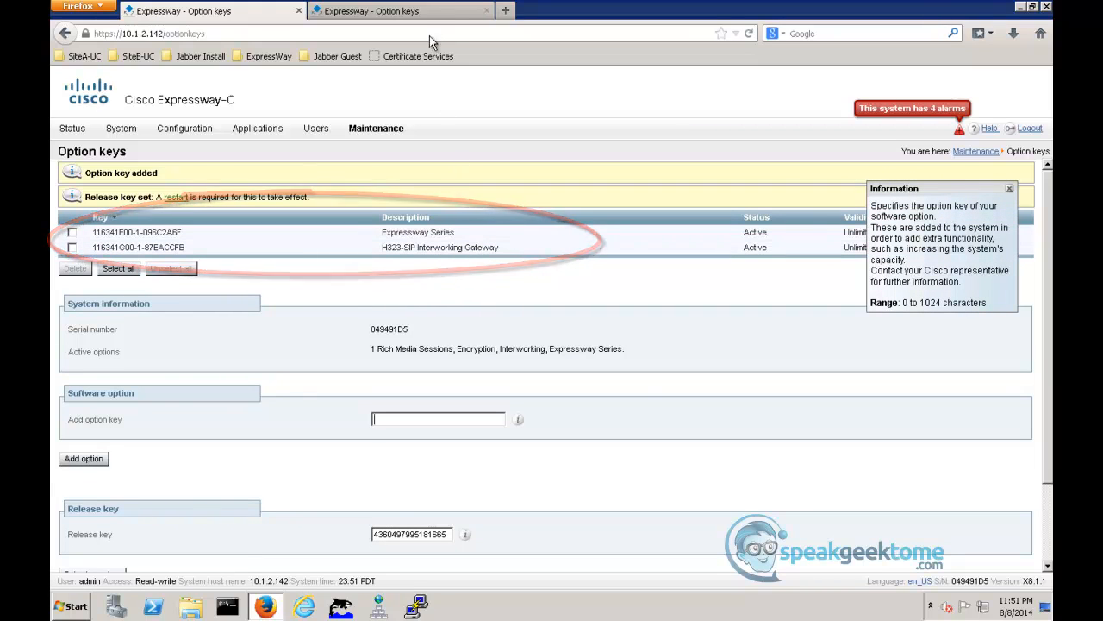
- Switch to SiteB-ExpE01 and add its H323-SIP Interworking Gateway option key
click(425, 12)
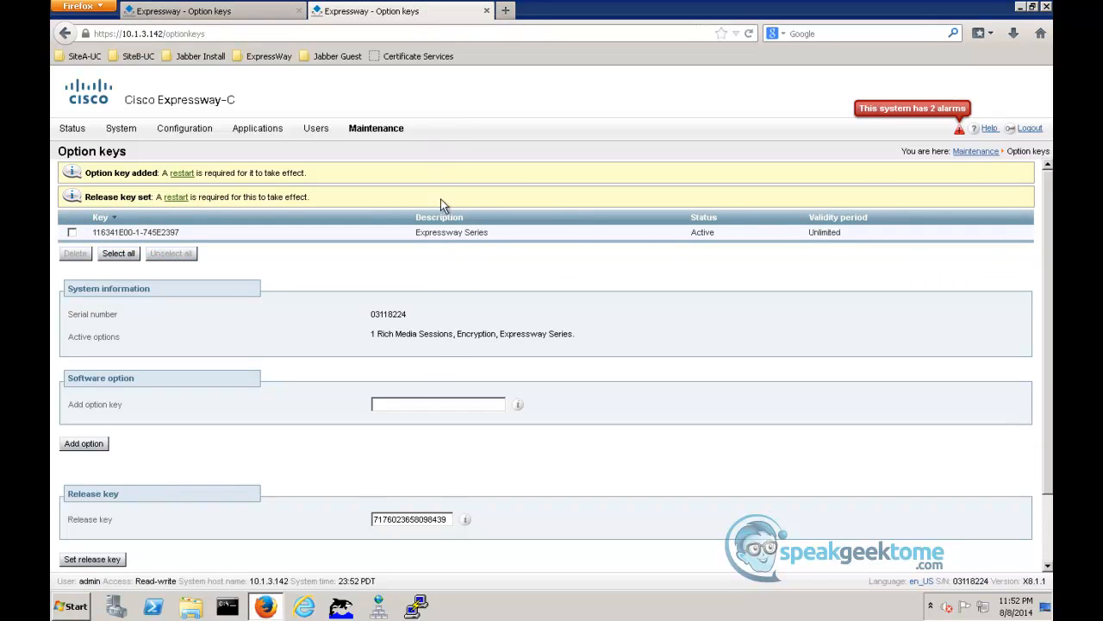
right_click(412, 403)
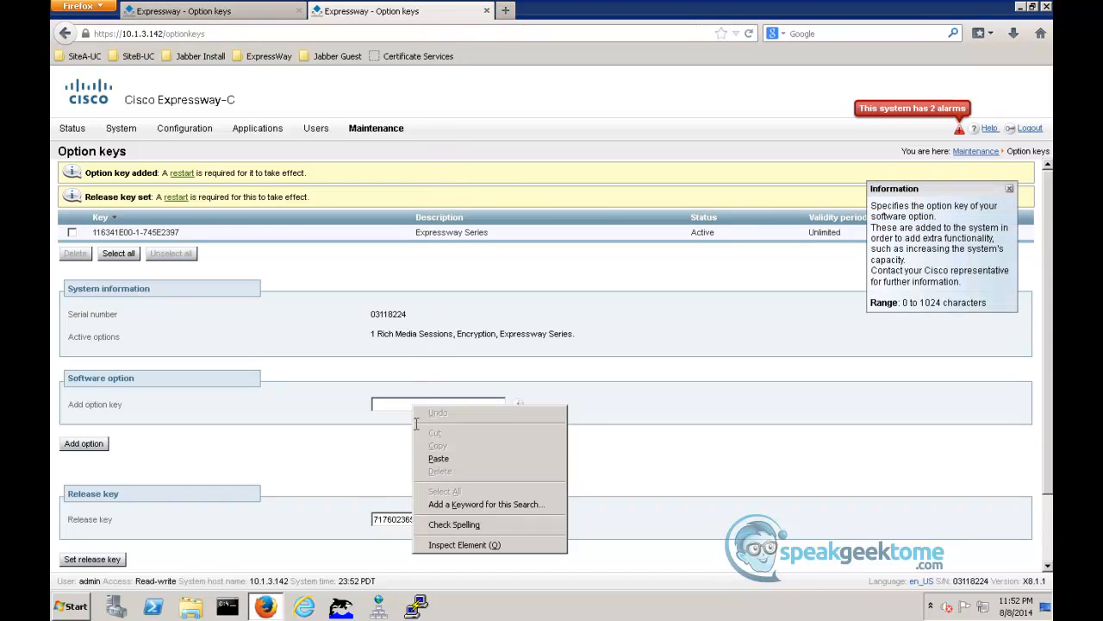
click(435, 466)
click(90, 450)
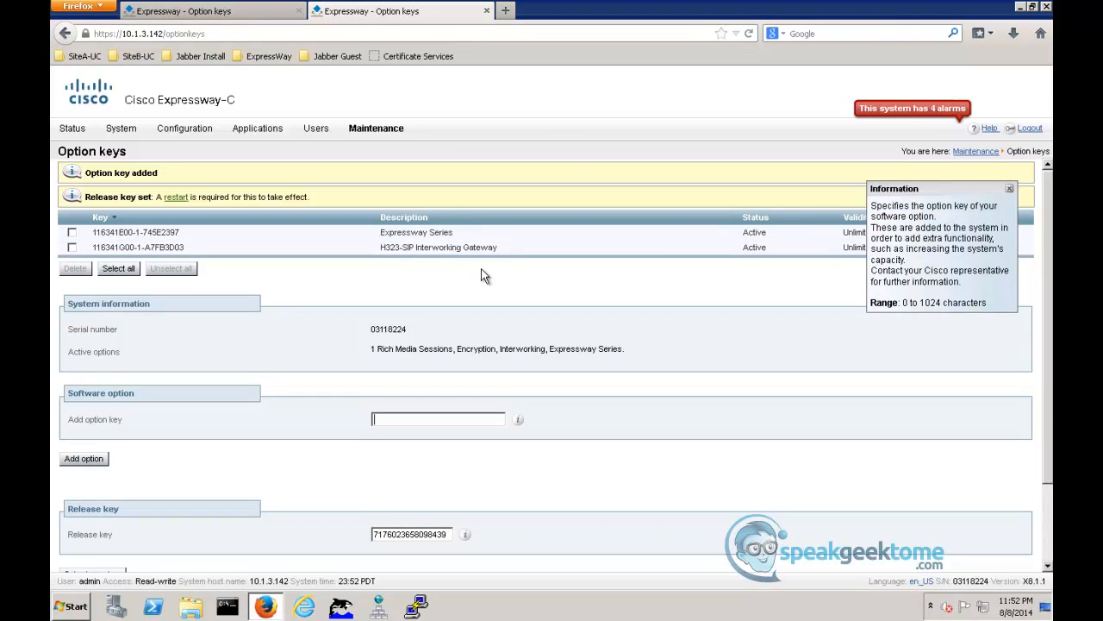
- Add the 1800 TURN Relays option key and the Traversal Server option key on SiteB-ExpE01
right_click(425, 419)
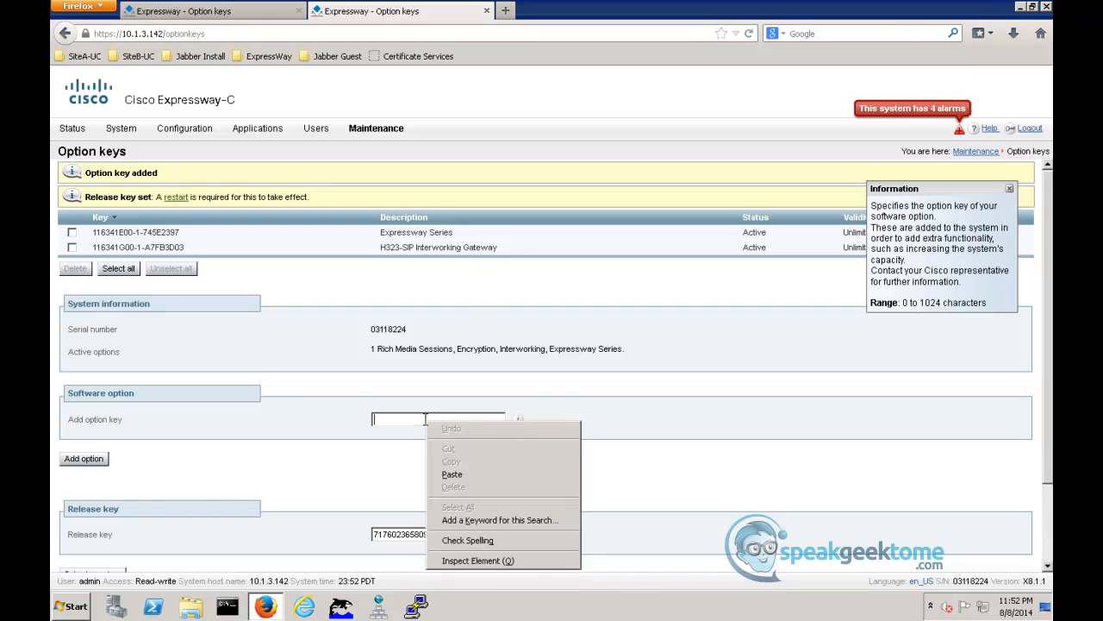
click(452, 475)
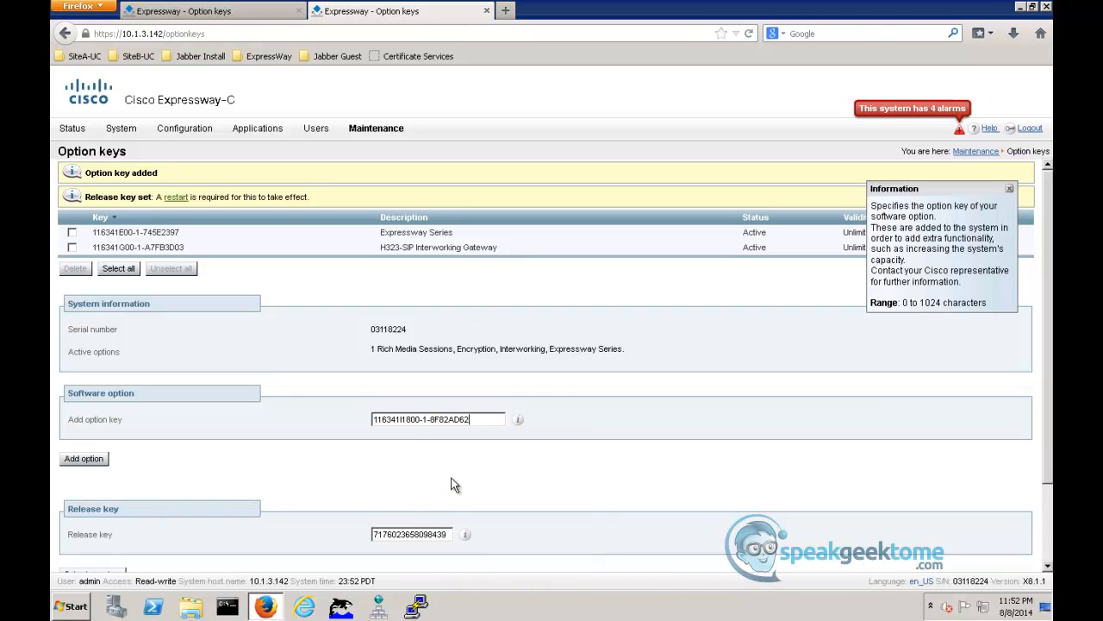
click(93, 466)
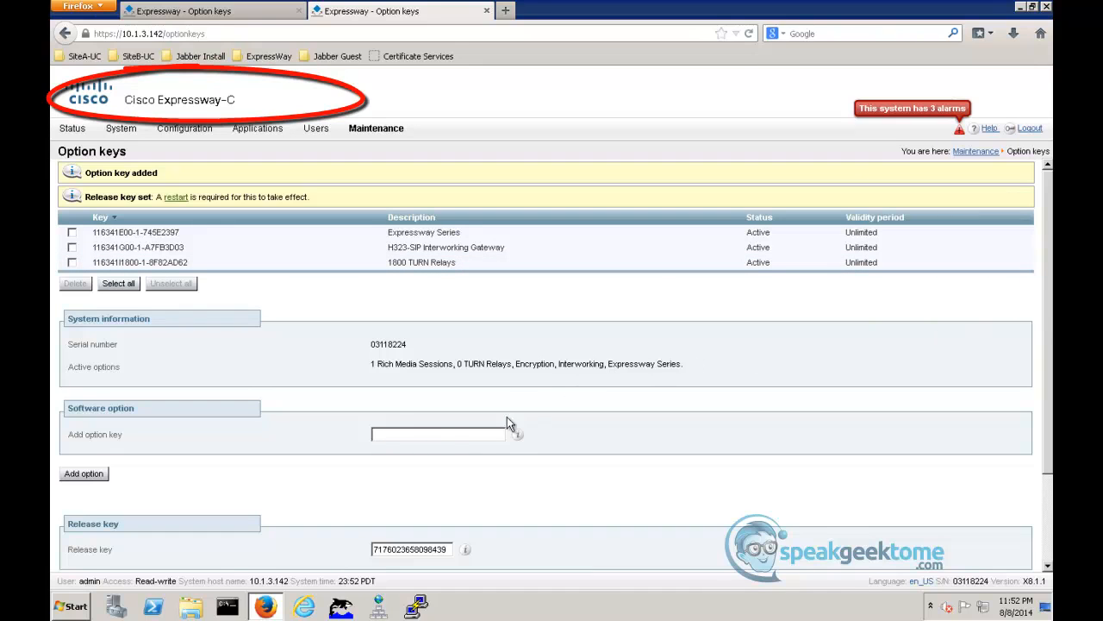
right_click(435, 434)
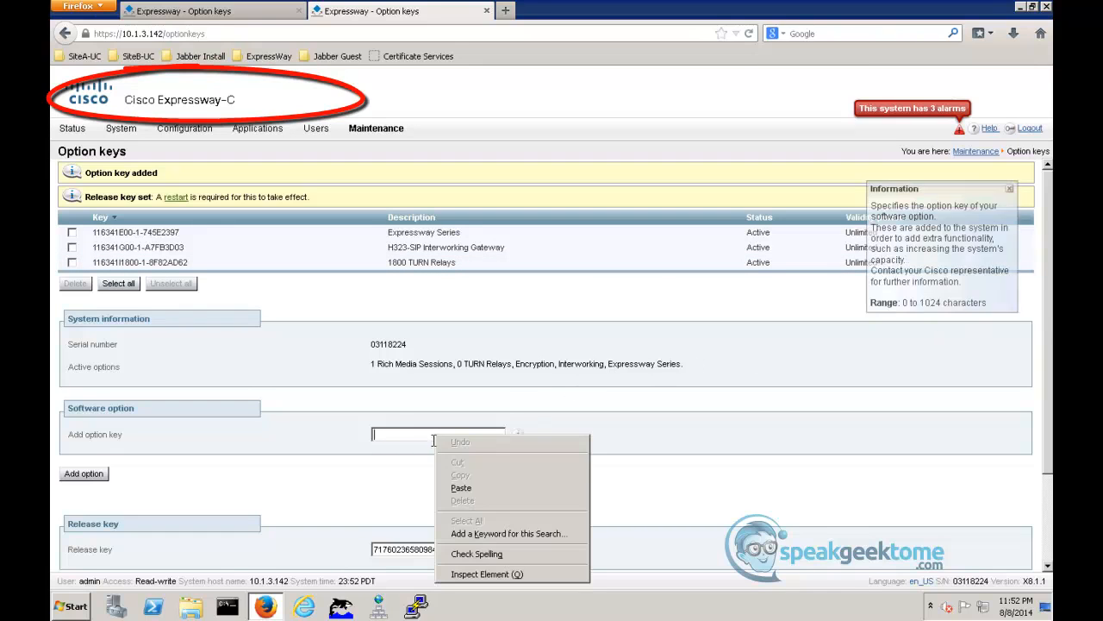
click(463, 489)
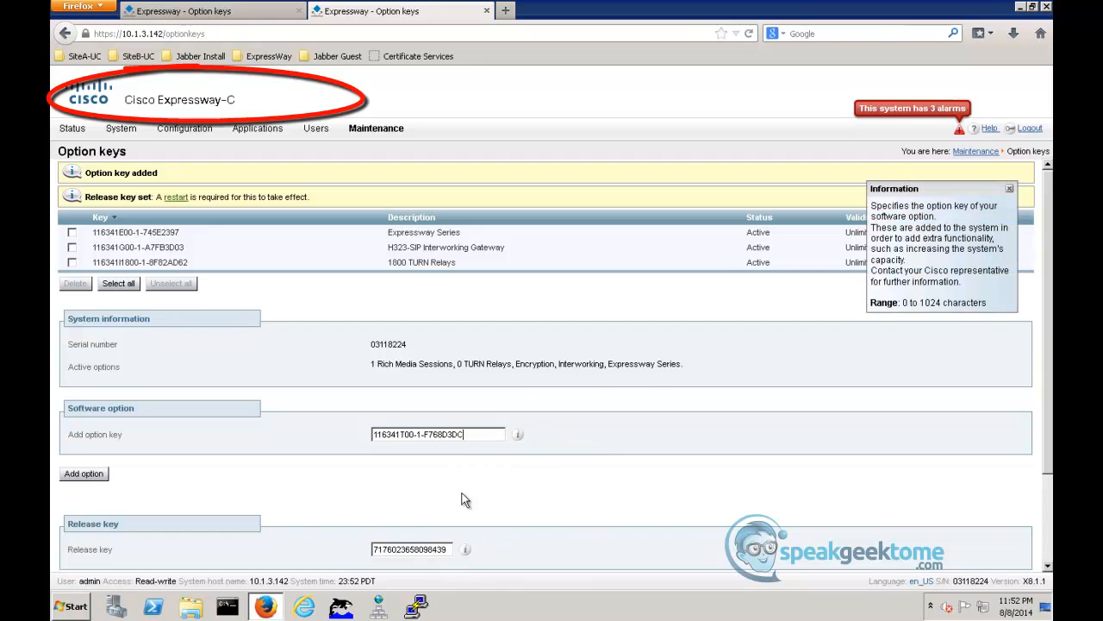
click(84, 476)
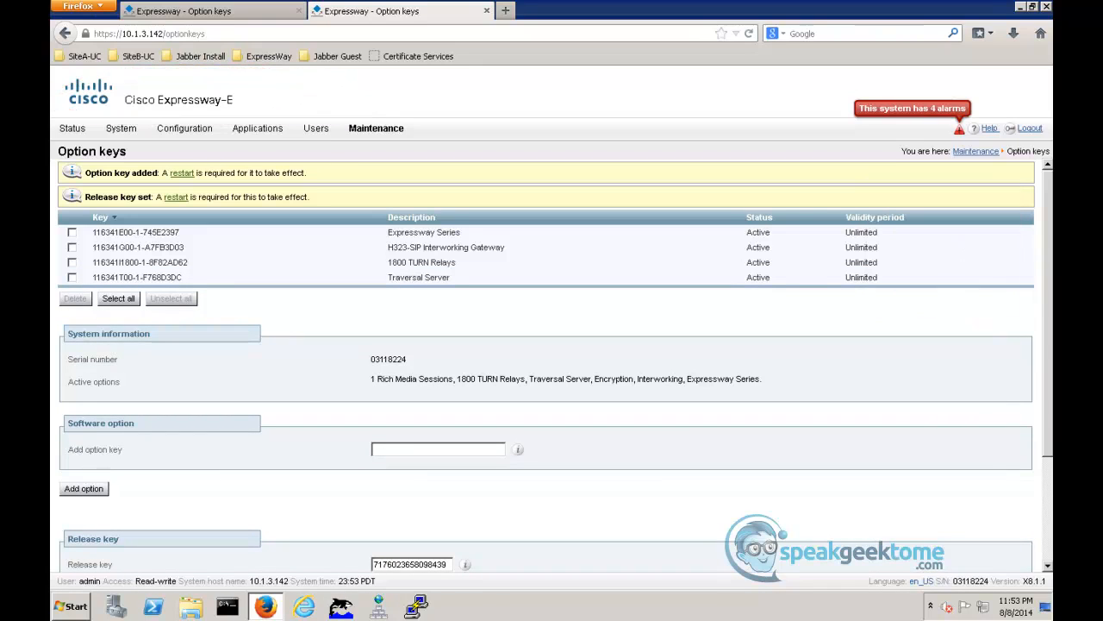
- In SiteB-ExpC01's DNS settings, enter siteb-expc01 as the system host name and siteb.com as the domain name
click(198, 12)
click(121, 129)
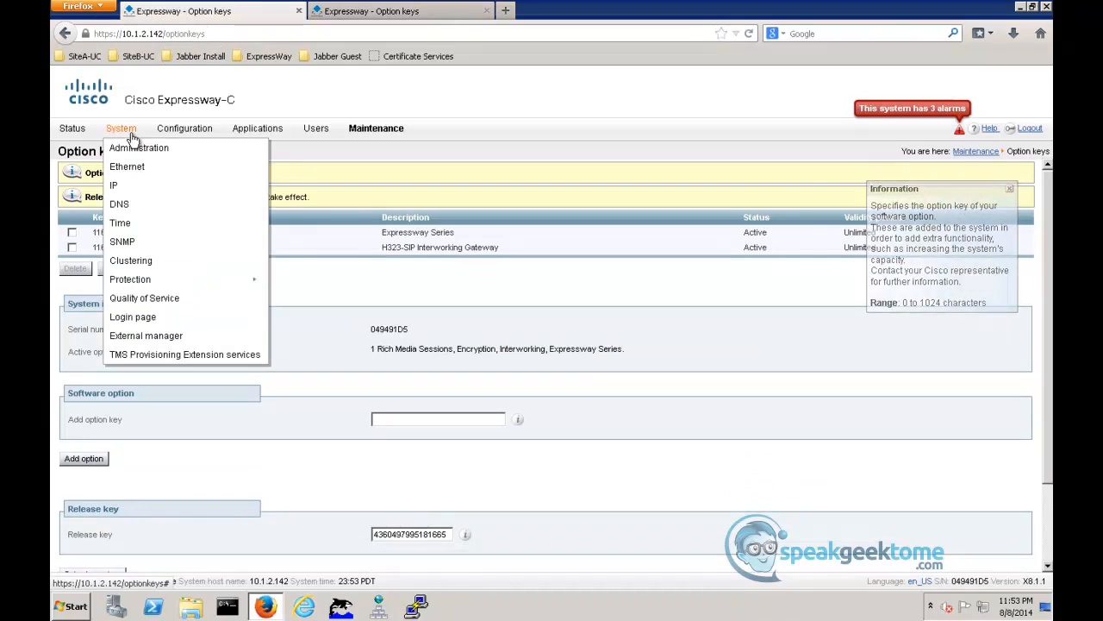
click(120, 205)
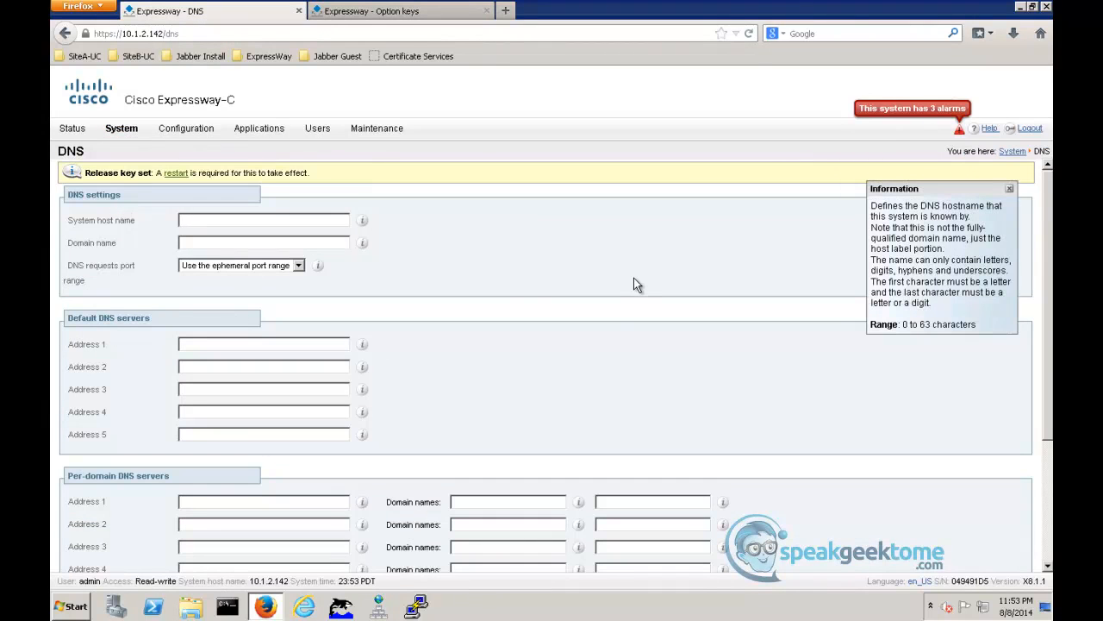
text(siteb-expc01)
key(Tab)
text(siteb.com)
key(Tab)
key(Tab)
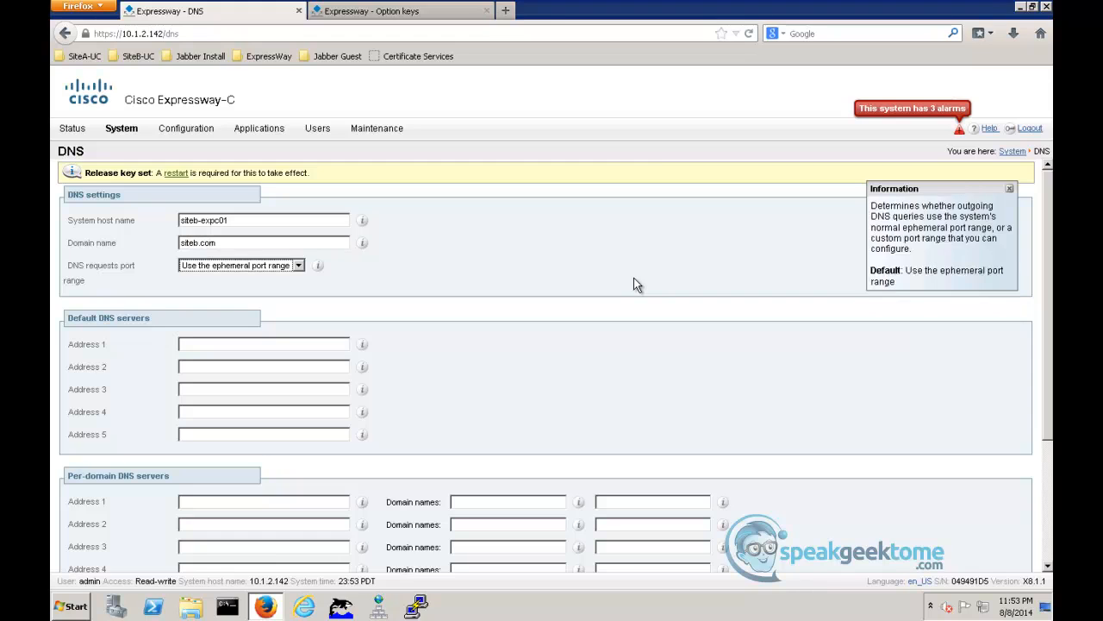
- Set the first default DNS server address to 10.1.2.120 and save SiteB-ExpC01's DNS settings
text(10.1.2.120)
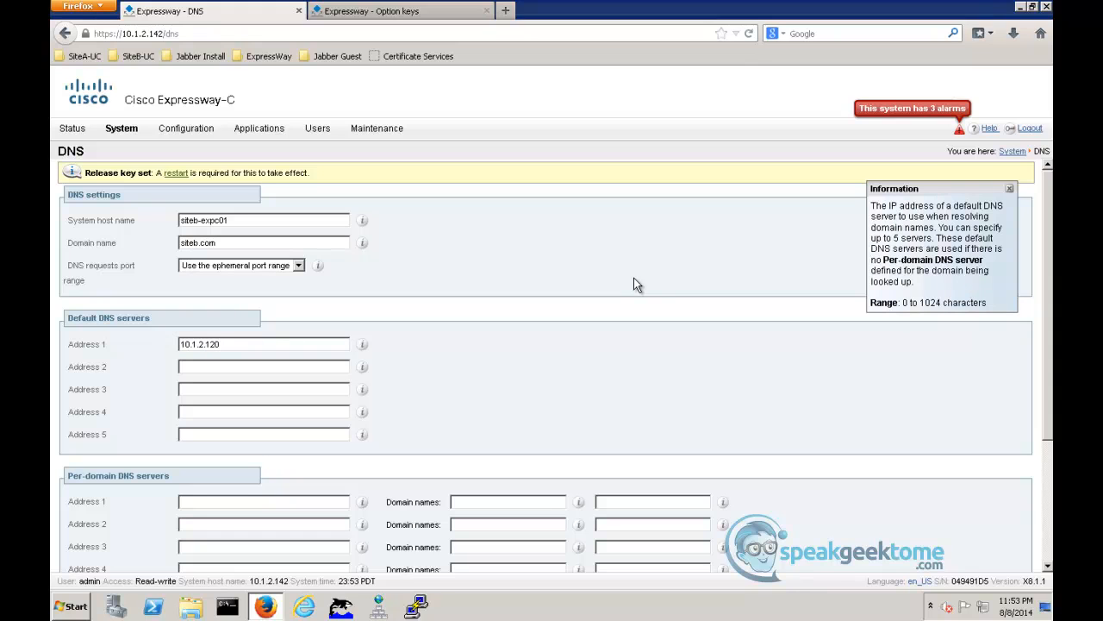
right_click(634, 277)
scroll(442, 299, down, 4)
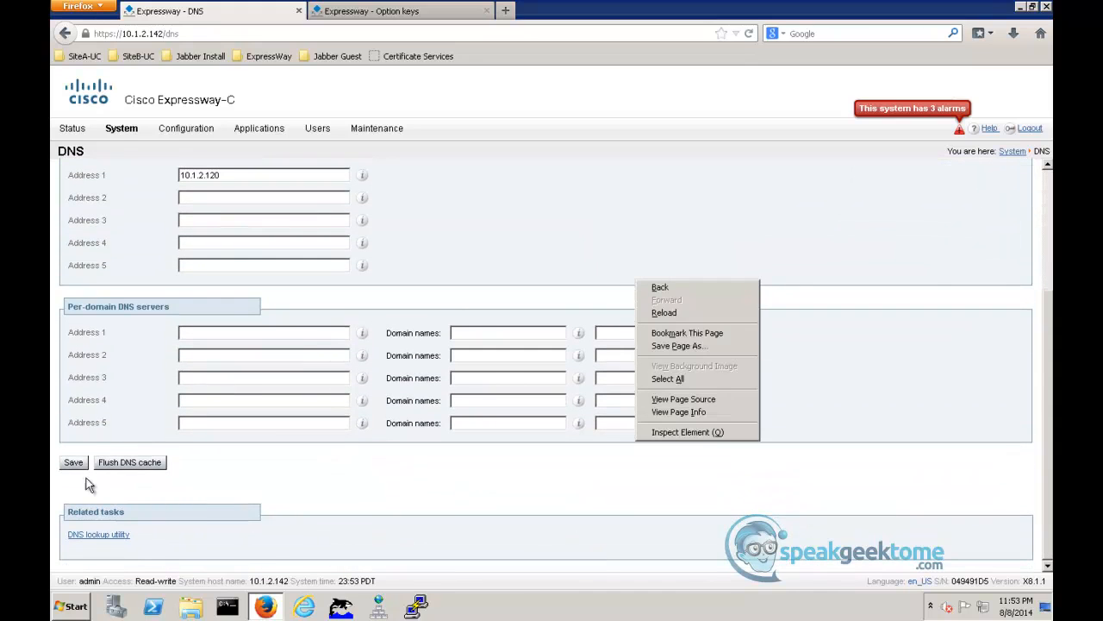
click(74, 463)
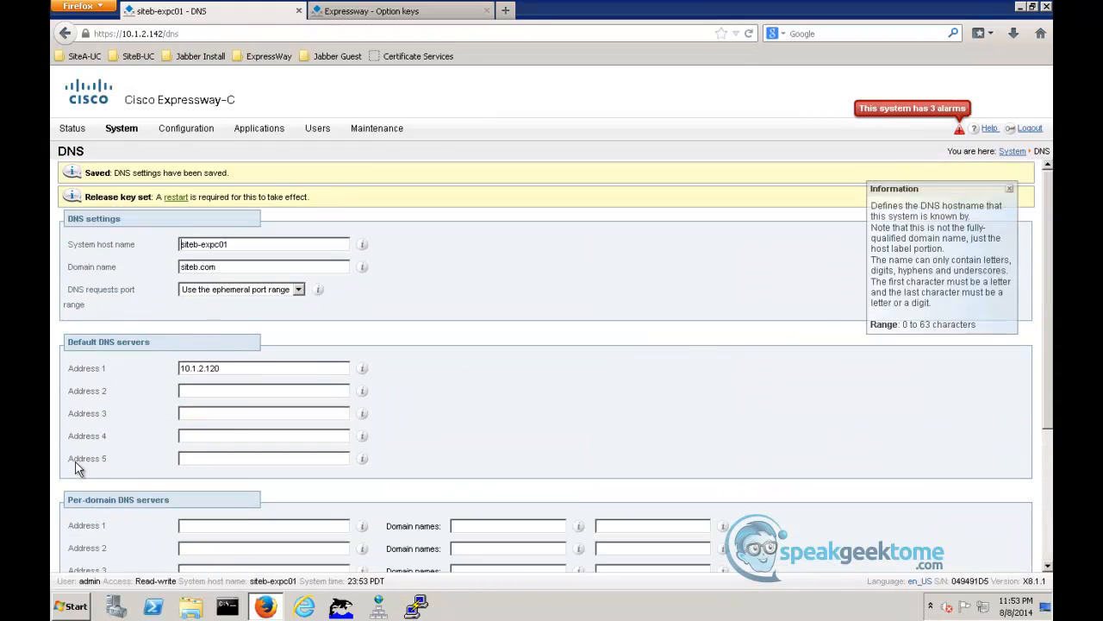
- Open the DNS lookup utility on SiteB-ExpC01 and look up siteb-expc02.siteb.com with all query types
scroll(112, 502, down, 5)
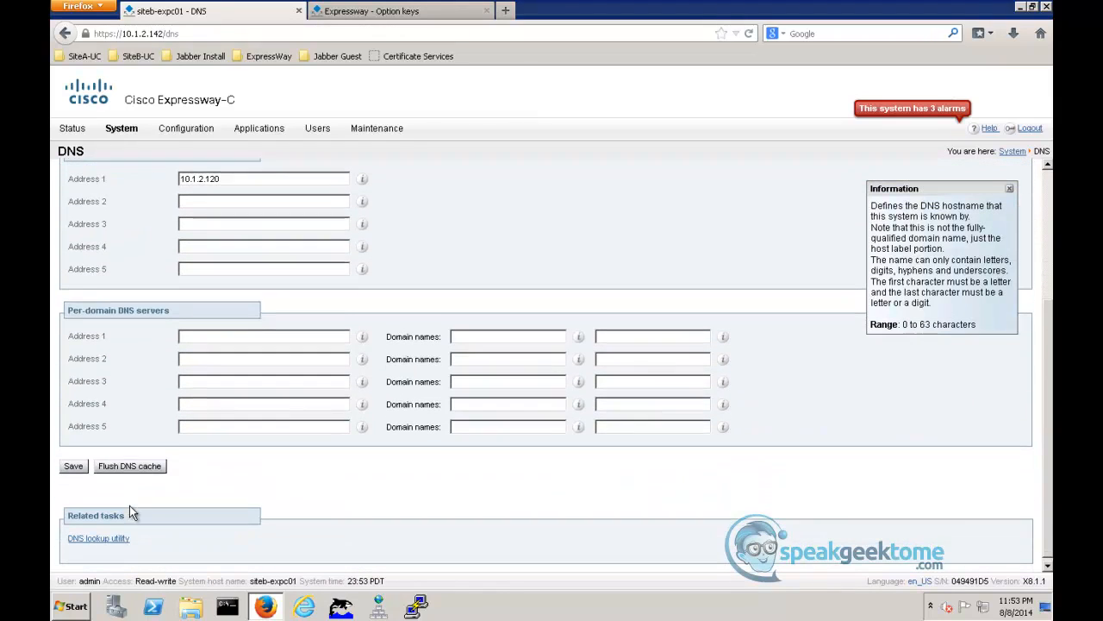
click(97, 536)
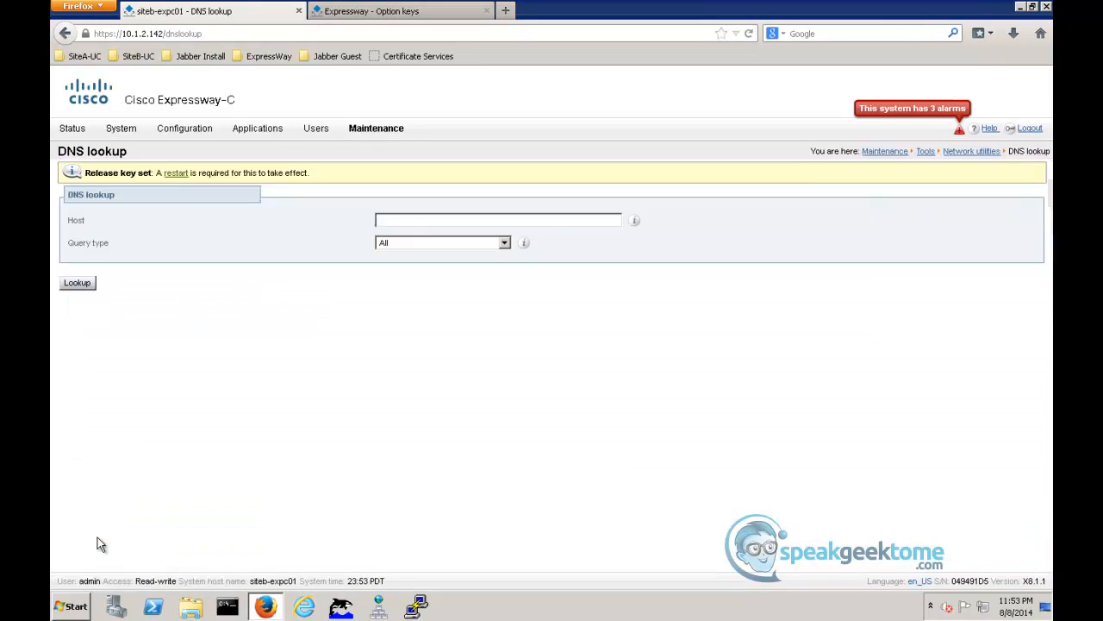
click(425, 220)
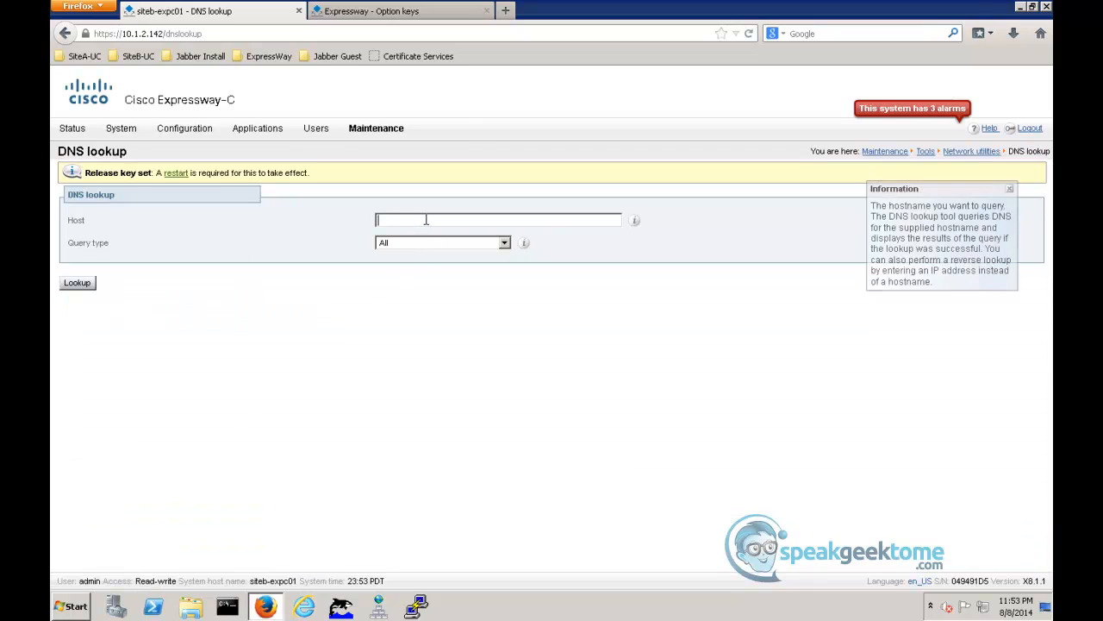
text(siteb-expc02)
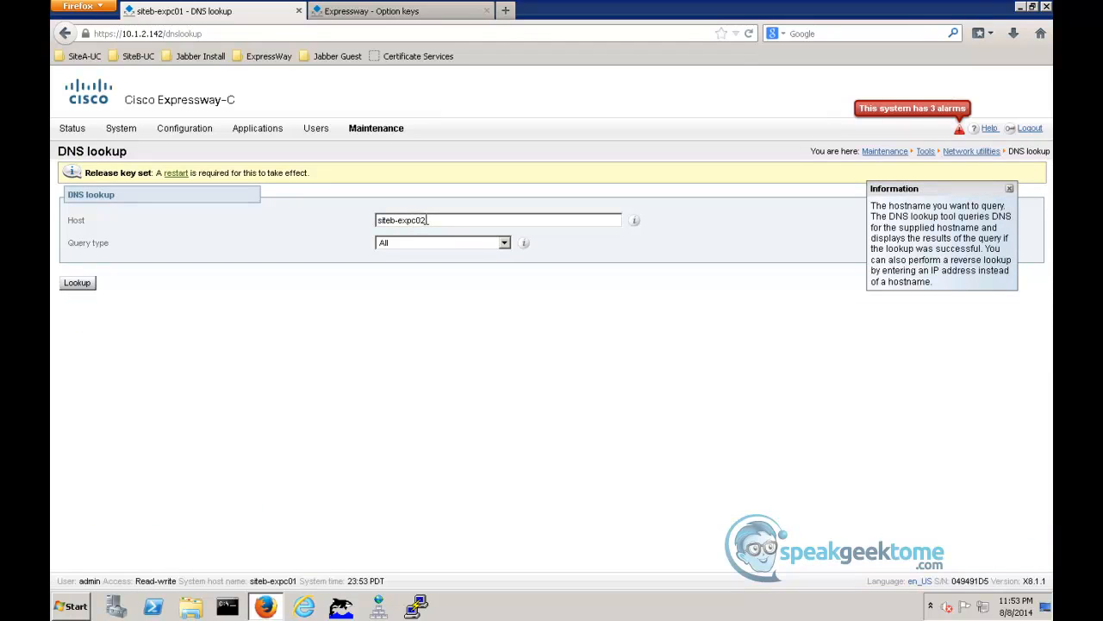
text(.siteb.com)
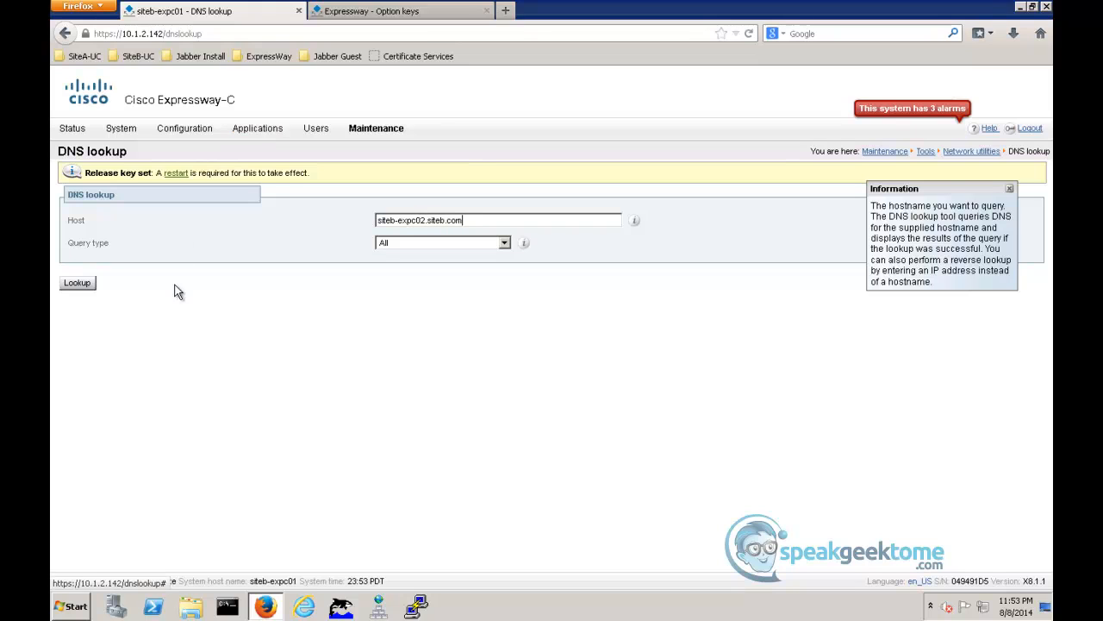
click(87, 286)
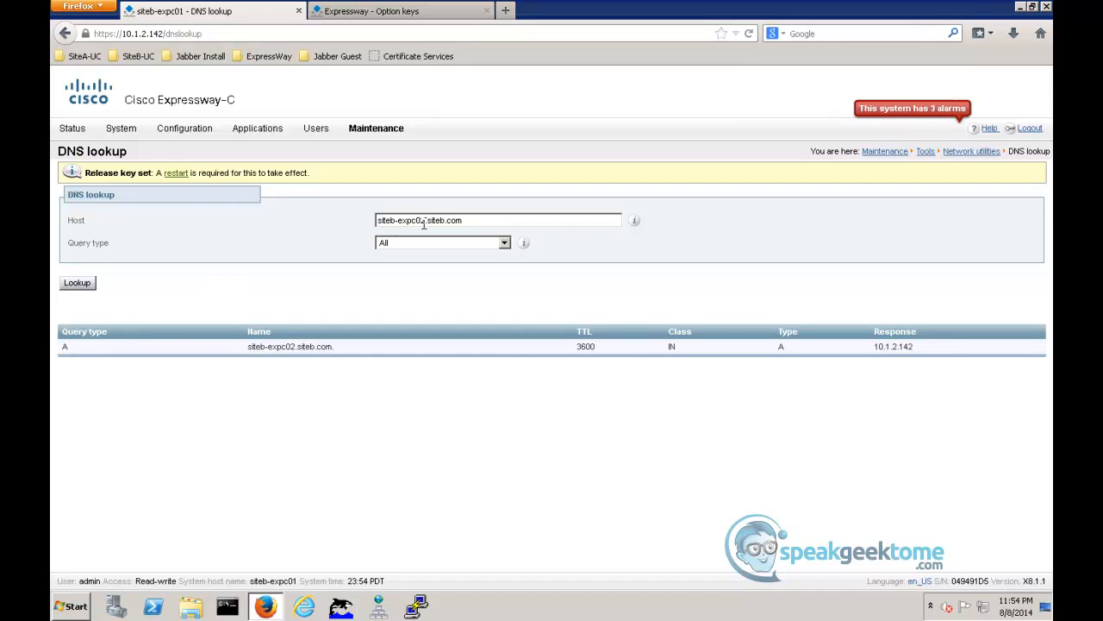
- Change the lookup host to siteb-expc03.siteb.com and run the DNS lookup again
click(426, 220)
key(BackSpace)
text(3)
click(77, 283)
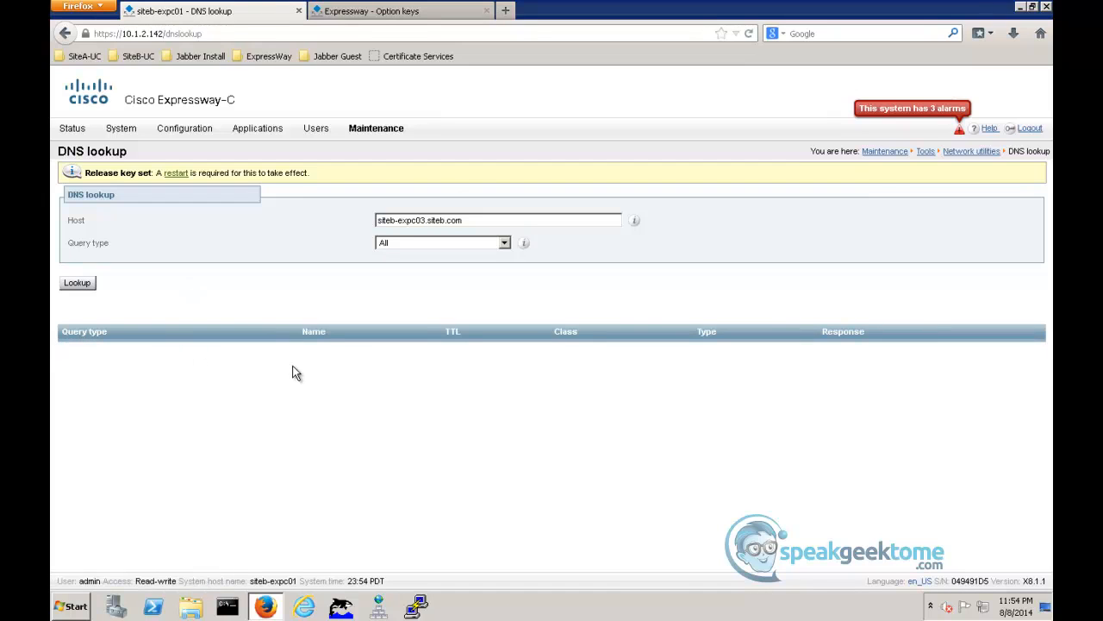
- In the Expressway-E's DNS settings, enter siteb-expe01 as the system host name and siteb.com as the domain name
click(363, 16)
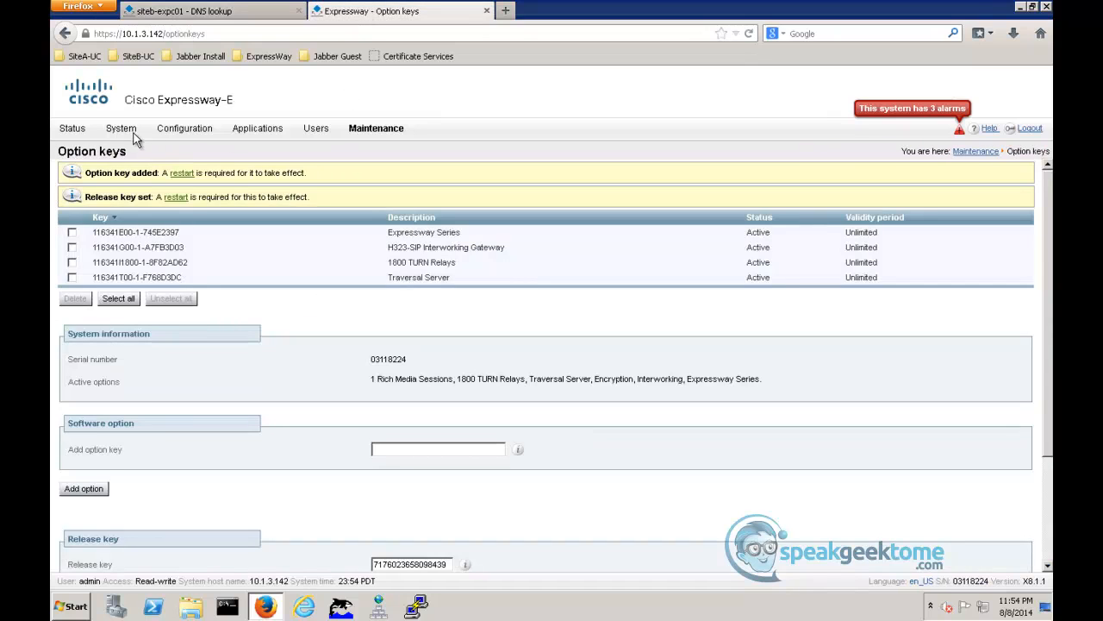
mouse_move(126, 131)
click(126, 207)
click(226, 221)
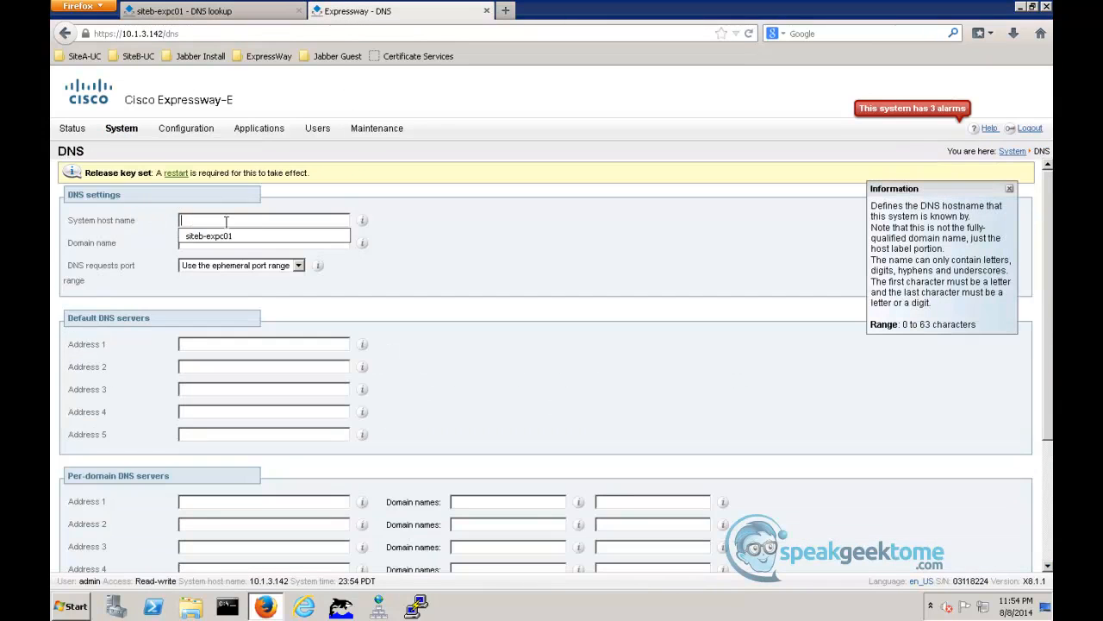
text(siteb-expe01)
key(Tab)
text(siteb.com)
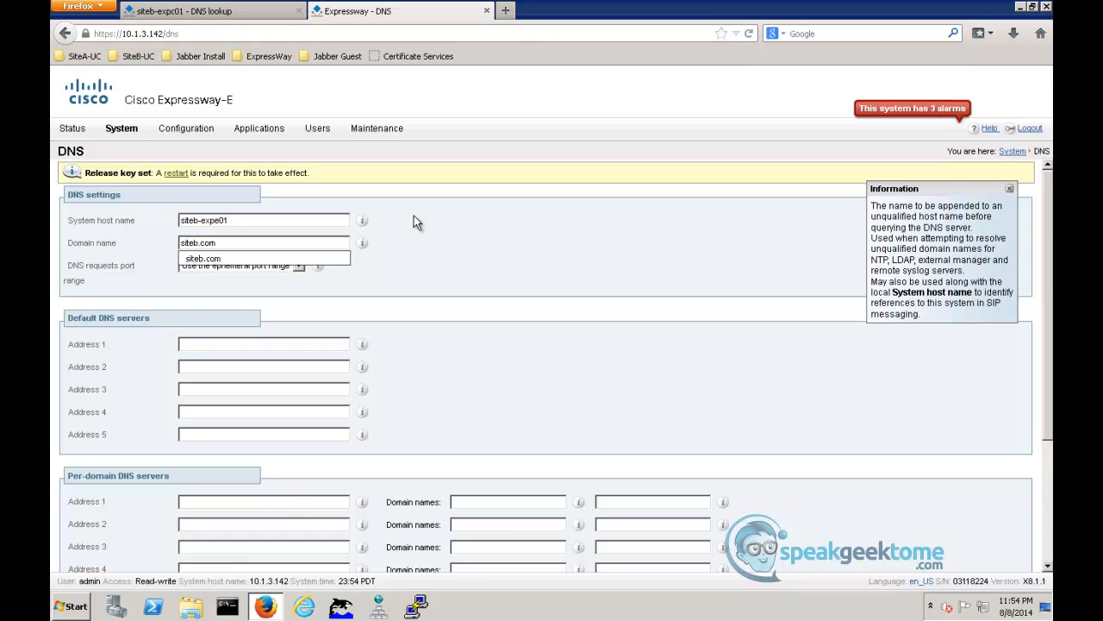
- Set the first default DNS server address to 10.1.3.20 and save the Expressway-E's DNS settings
key(Tab)
key(Tab)
text(10.)
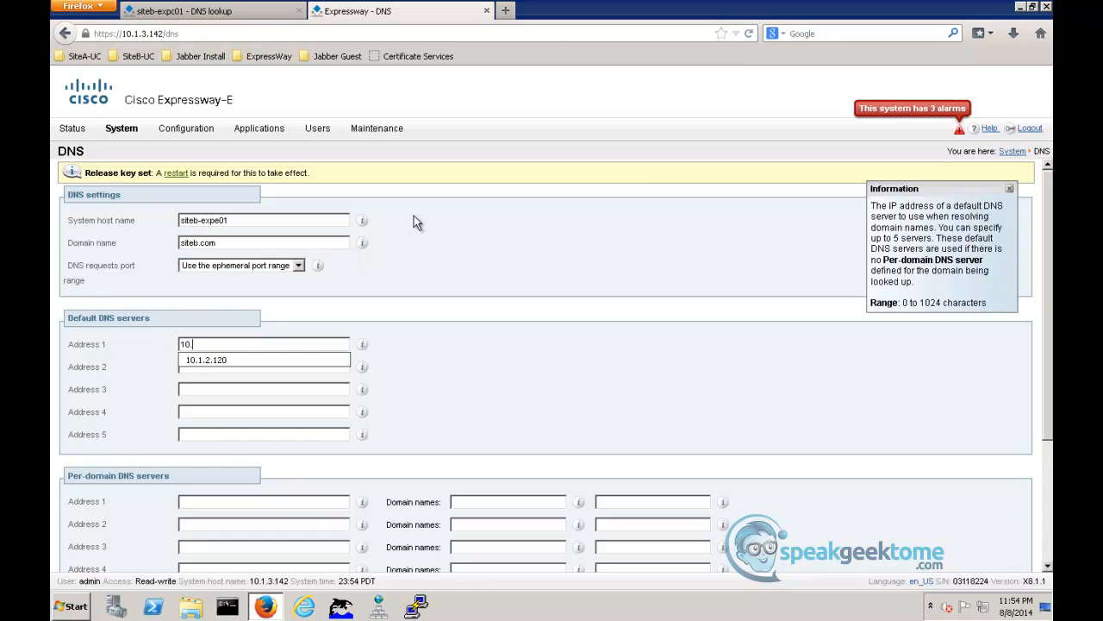
text(1.3.20)
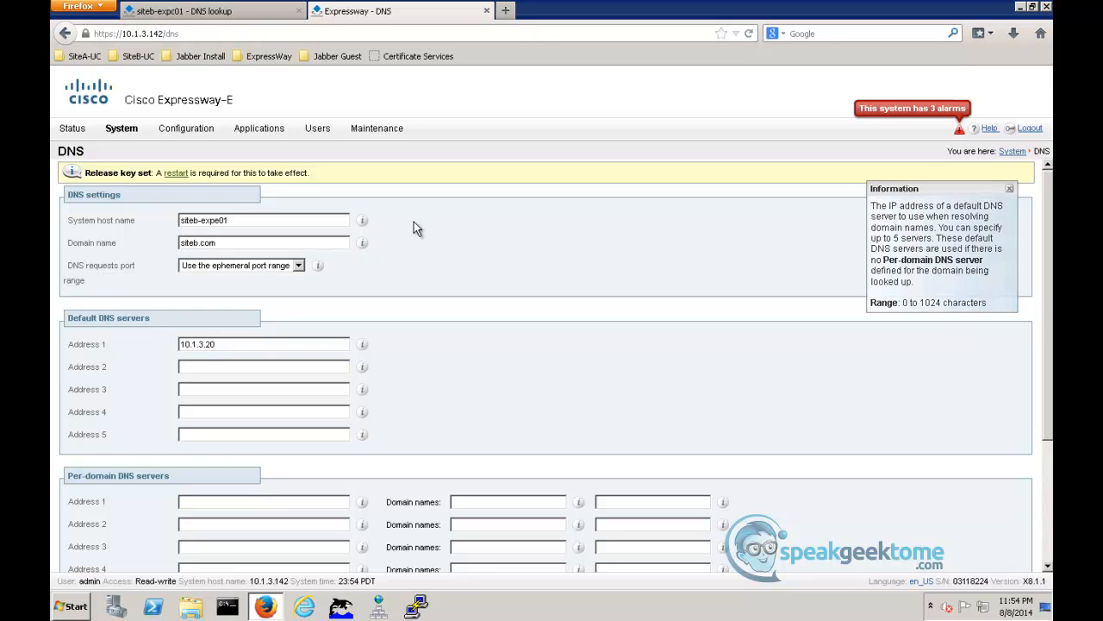
scroll(416, 226, down, 4)
click(74, 463)
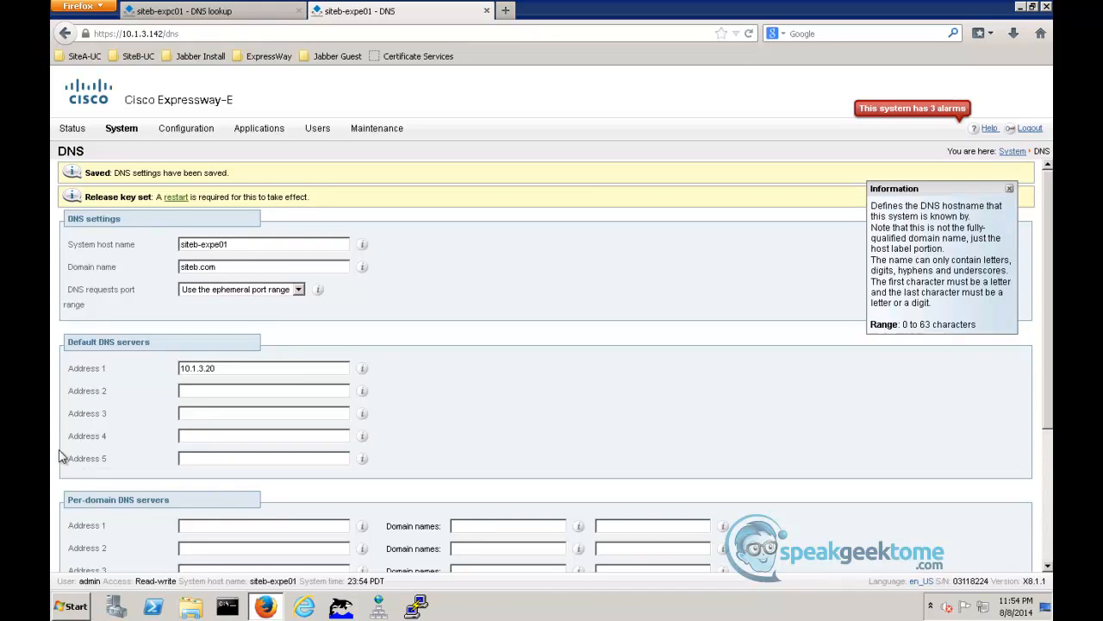
- Open the DNS lookup utility on siteb-expe01 and look up siteb-expc02.siteb.com with all query types
scroll(86, 483, down, 4)
click(99, 534)
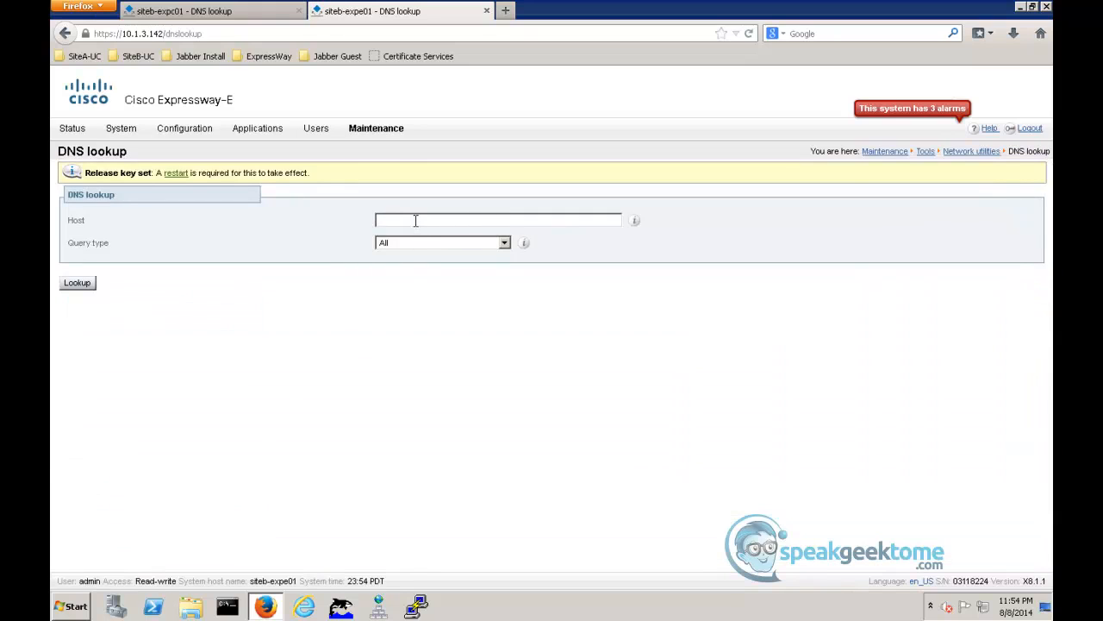
click(413, 222)
text(s)
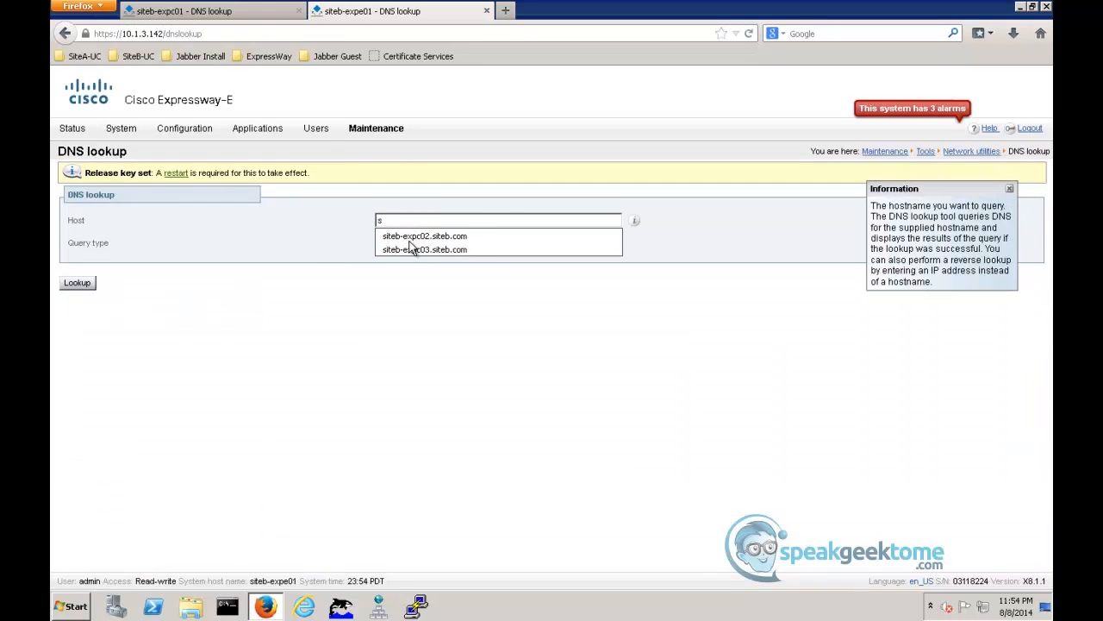
click(414, 237)
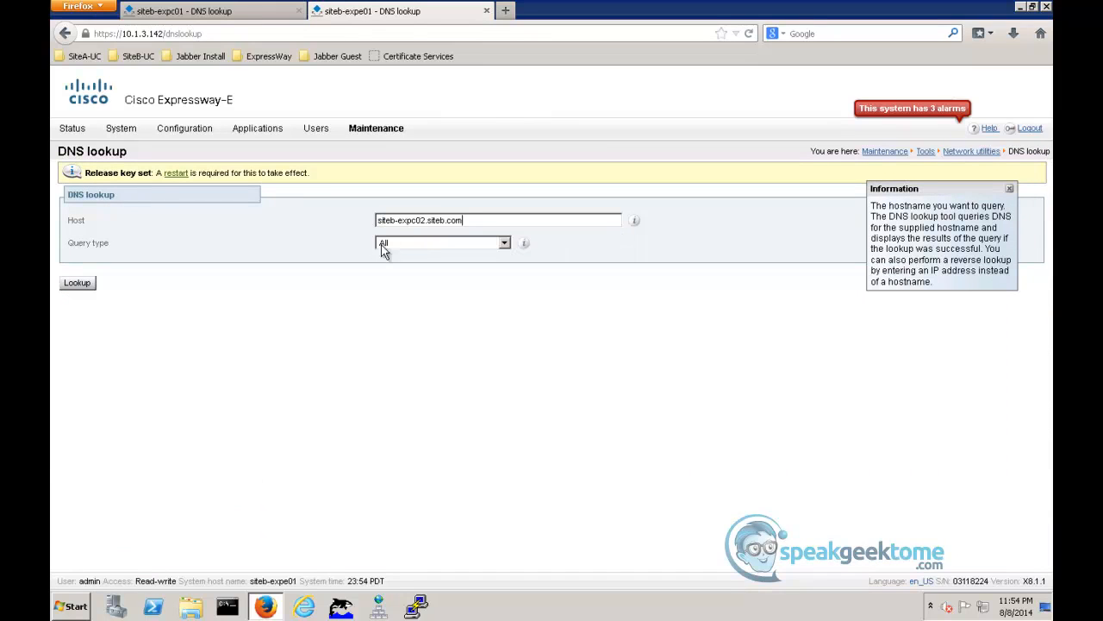
click(80, 285)
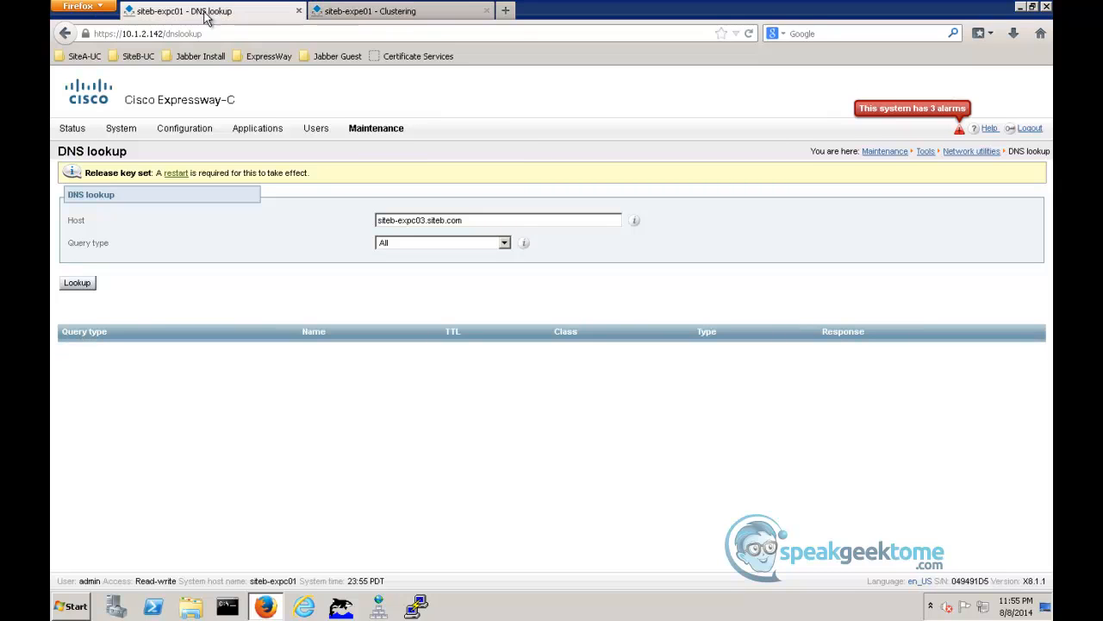
- In siteb-expc01's clustering configuration, set the cluster name to siteb-expc-cluster01.siteb.com
mouse_move(122, 131)
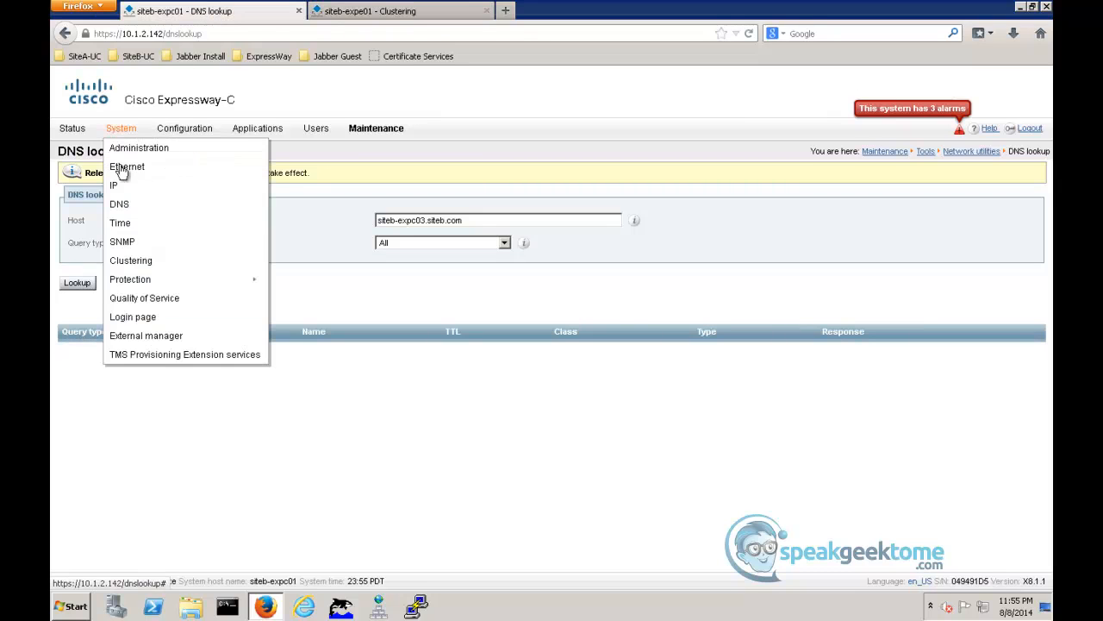
click(131, 260)
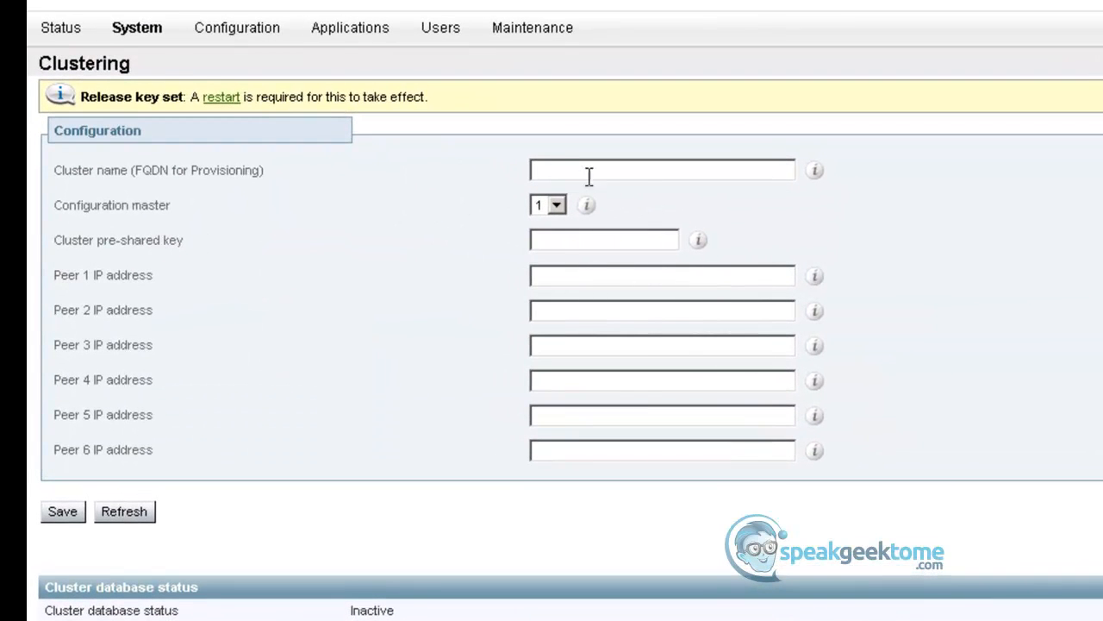
text(sitbe)
key(BackSpace)
key(BackSpace)
key(BackSpace)
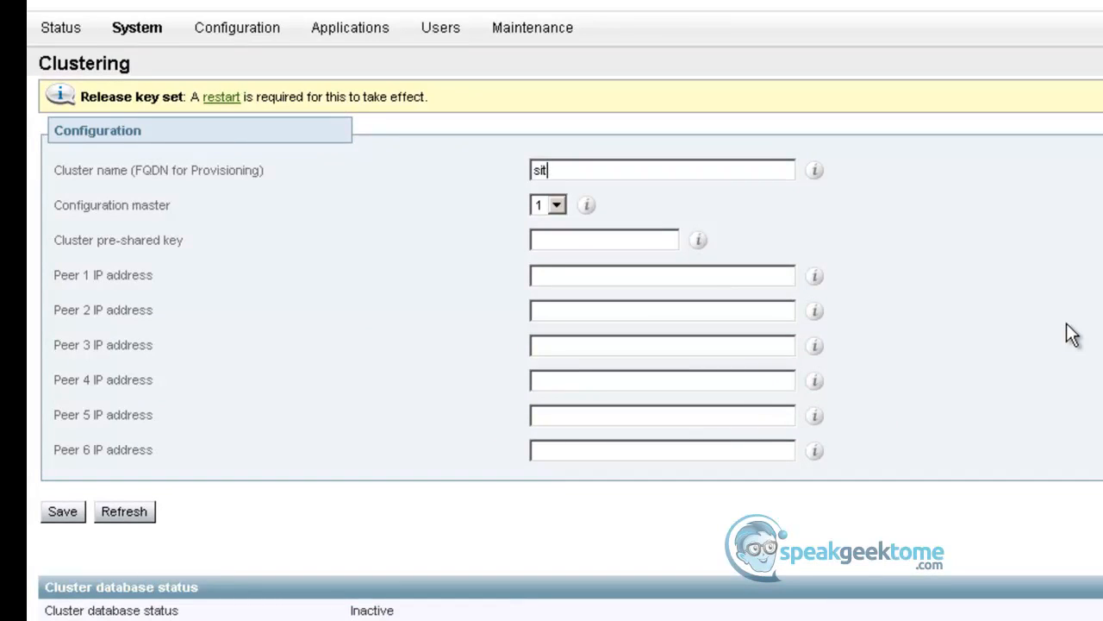
text(teb-expc-cluster)
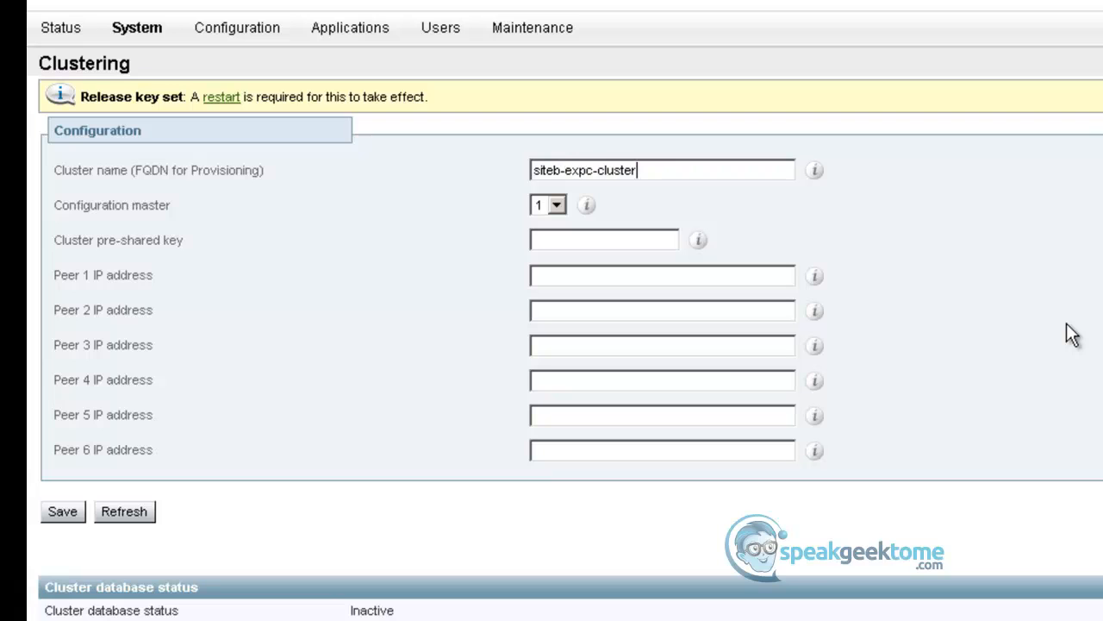
text(01.siteb.com)
- Enter the cluster pre-shared key for siteb-expc01, keeping peer 1 as the configuration master
key(Tab)
key(Tab)
text(********)
key(Tab)
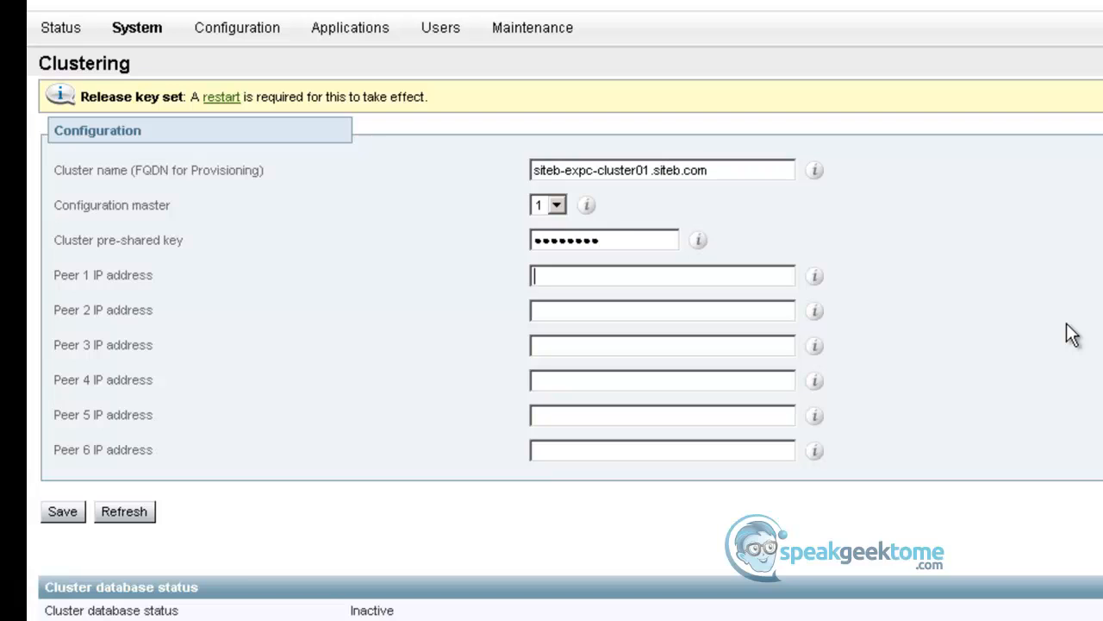
- Set siteb-expc01's cluster peer 1 IP address to 10.1.2.142 and peer 2 to 10.1.2.143
text(10.1.2.142)
key(Tab)
text(10.1.2.143)
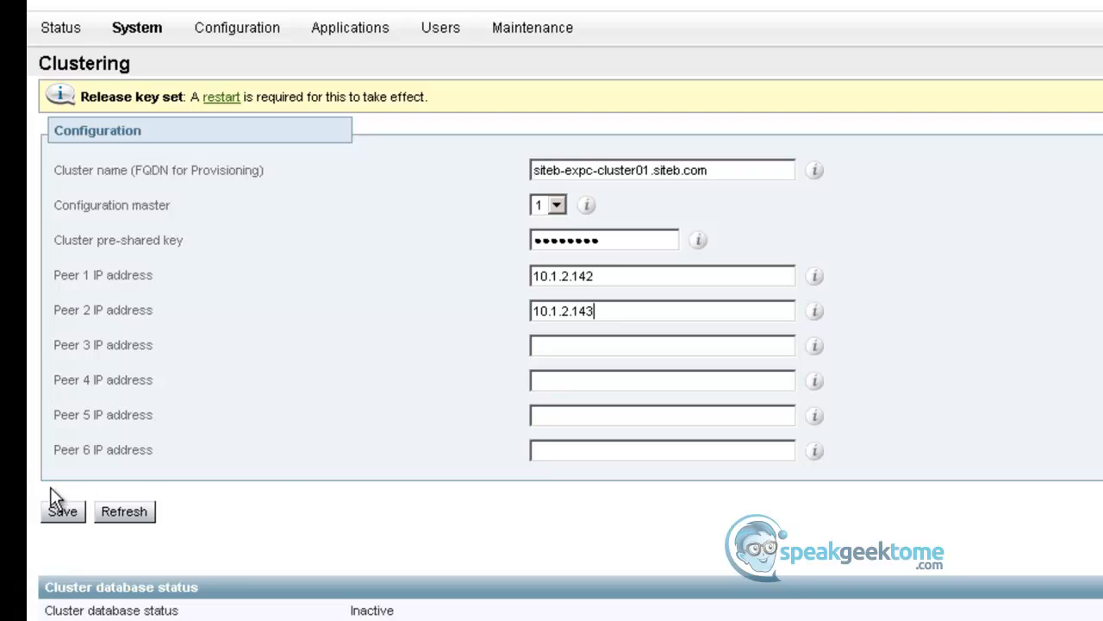
- Save siteb-expc01's cluster configuration and restart the system
click(55, 512)
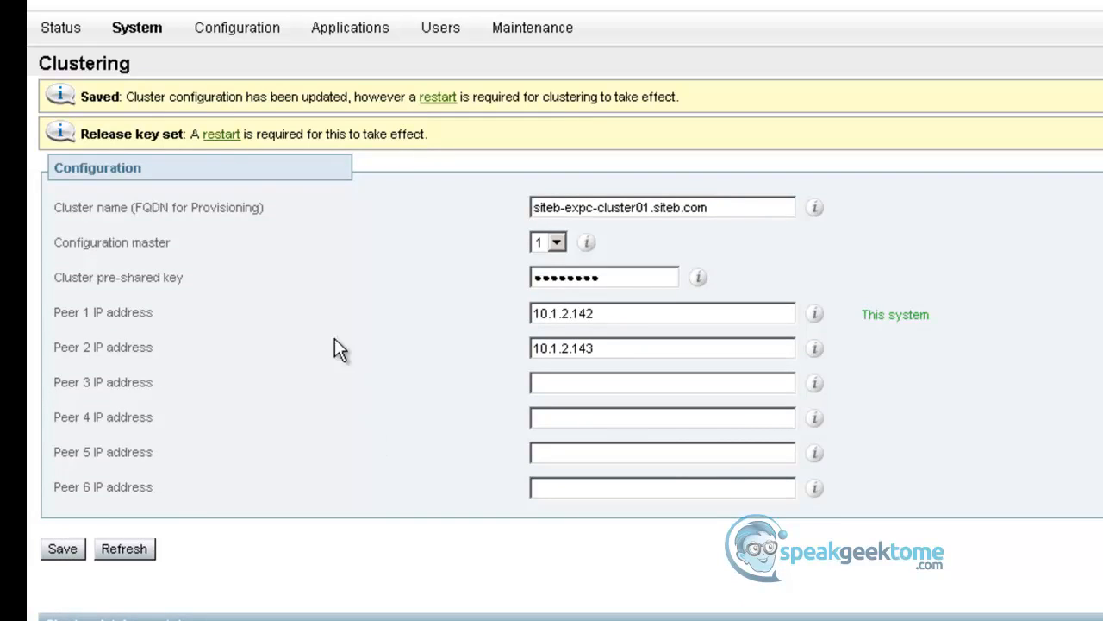
click(224, 136)
click(86, 272)
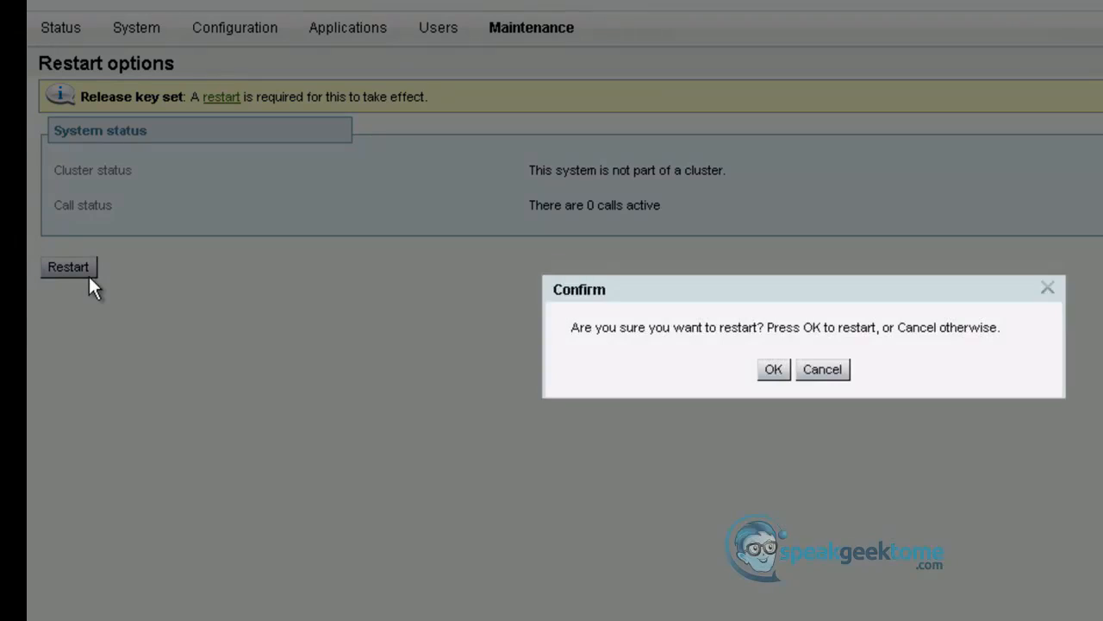
click(771, 371)
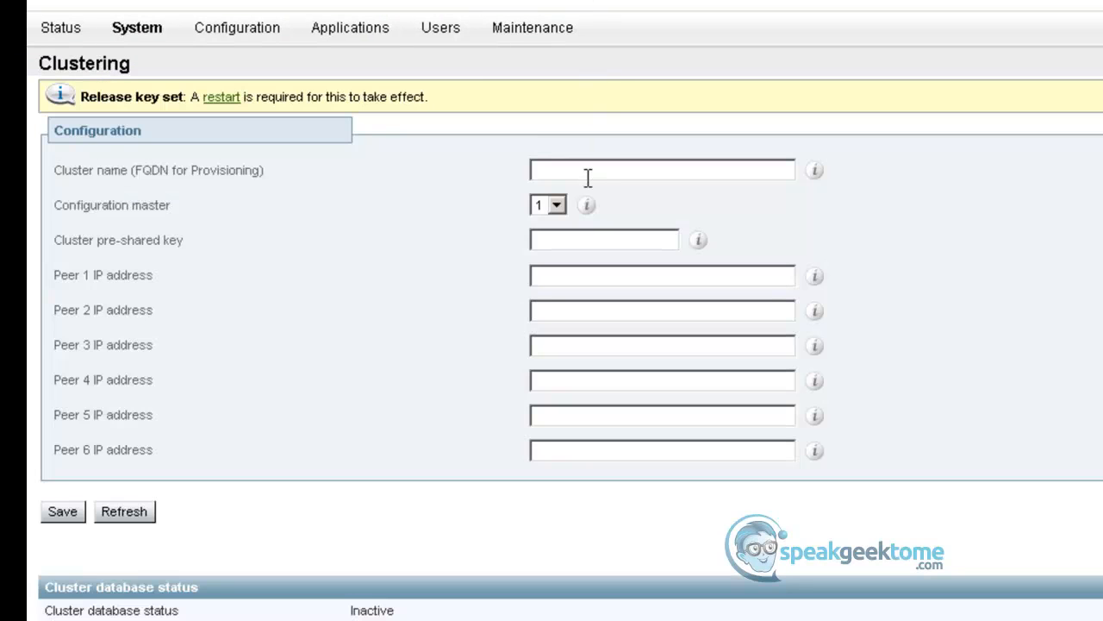
- In siteb-expe01's clustering configuration, set the cluster name to siteb-expe-cluster01.siteb.com
click(588, 177)
text(siteb-ex)
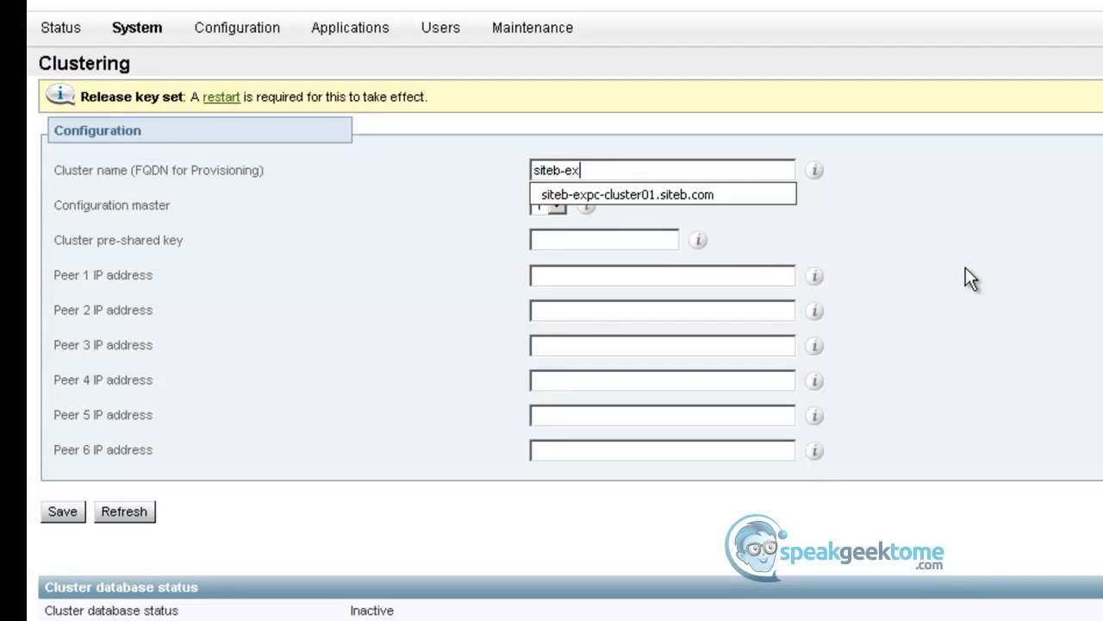
text(pec)
key(BackSpace)
text(0)
key(BackSpace)
text(-)
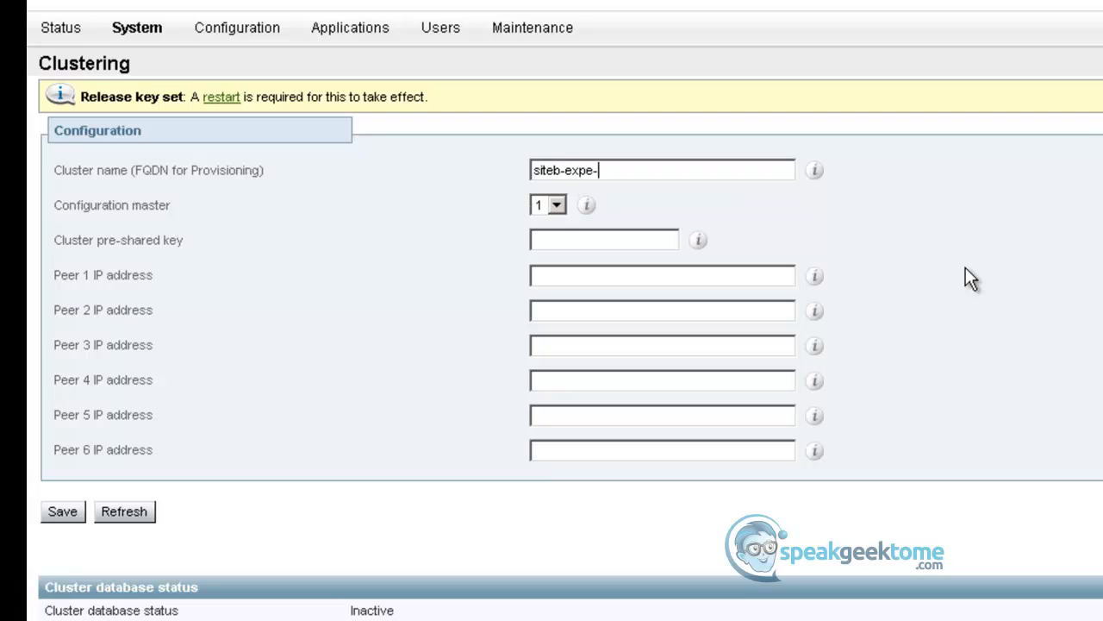
text(cluster01.siteb.com)
- Enter the cluster pre-shared key for siteb-expe01, keeping peer 1 as the configuration master
key(Tab)
key(Tab)
key(Tab)
- Set siteb-expe01's cluster peer 1 IP address to 10.1.3.142 and peer 2 to 10.1.3.143
text(10.1.3.)
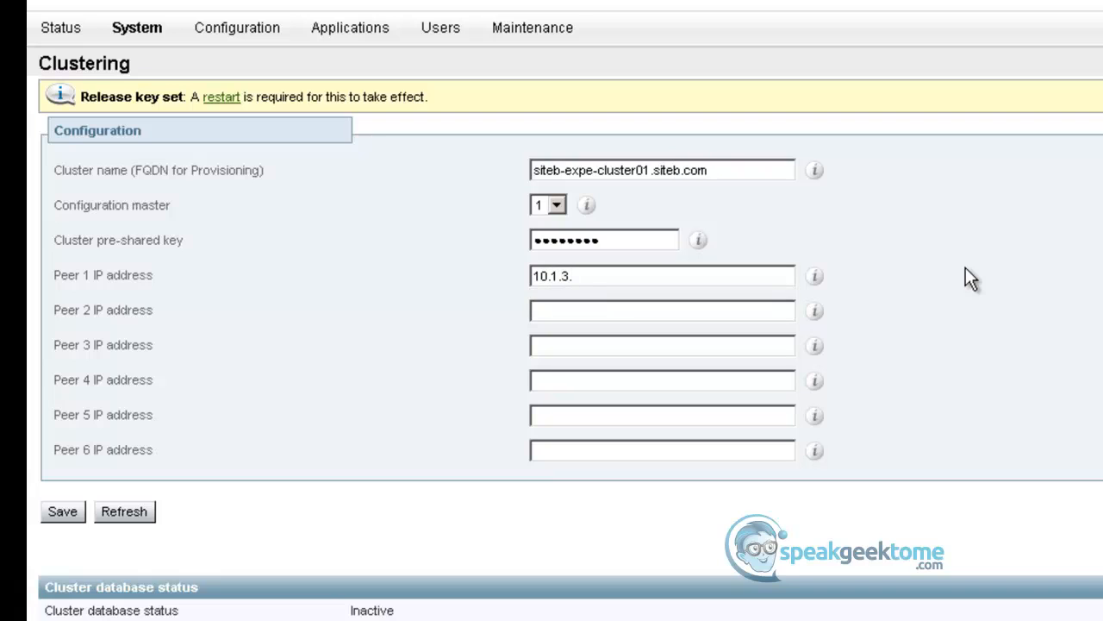
text(142)
key(Tab)
text(10)
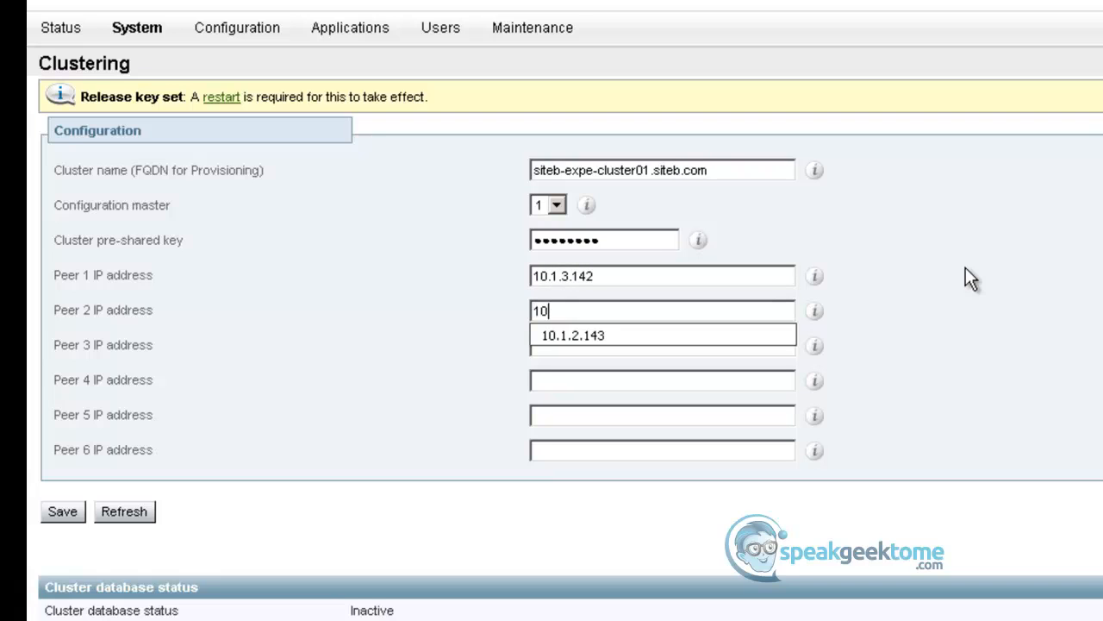
text(.1.3.143)
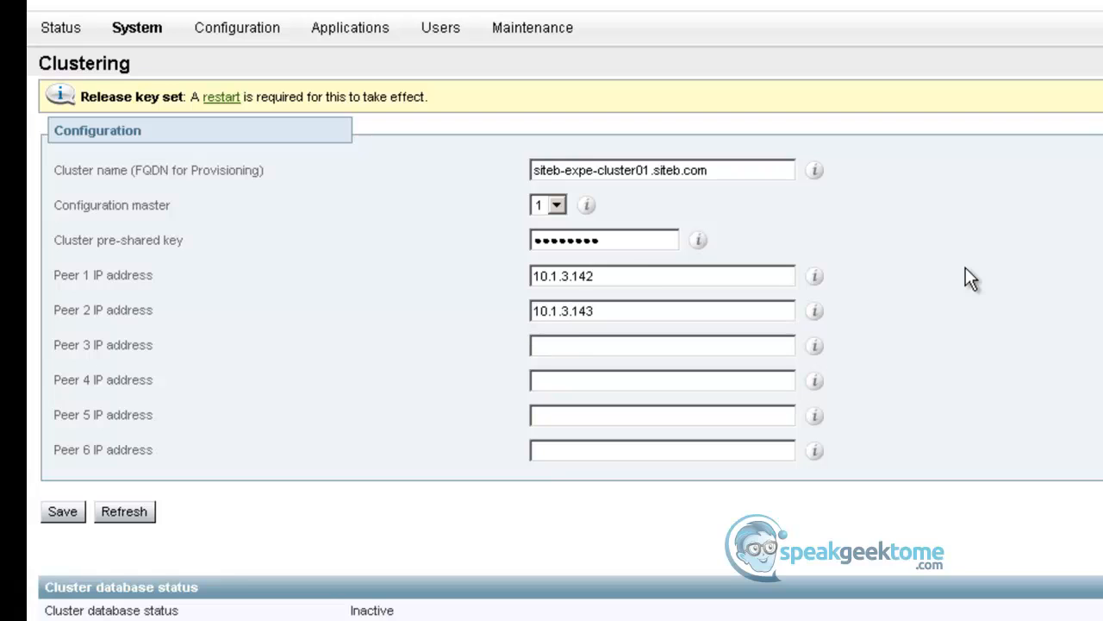
- Save siteb-expe01's cluster configuration and restart the system
click(74, 513)
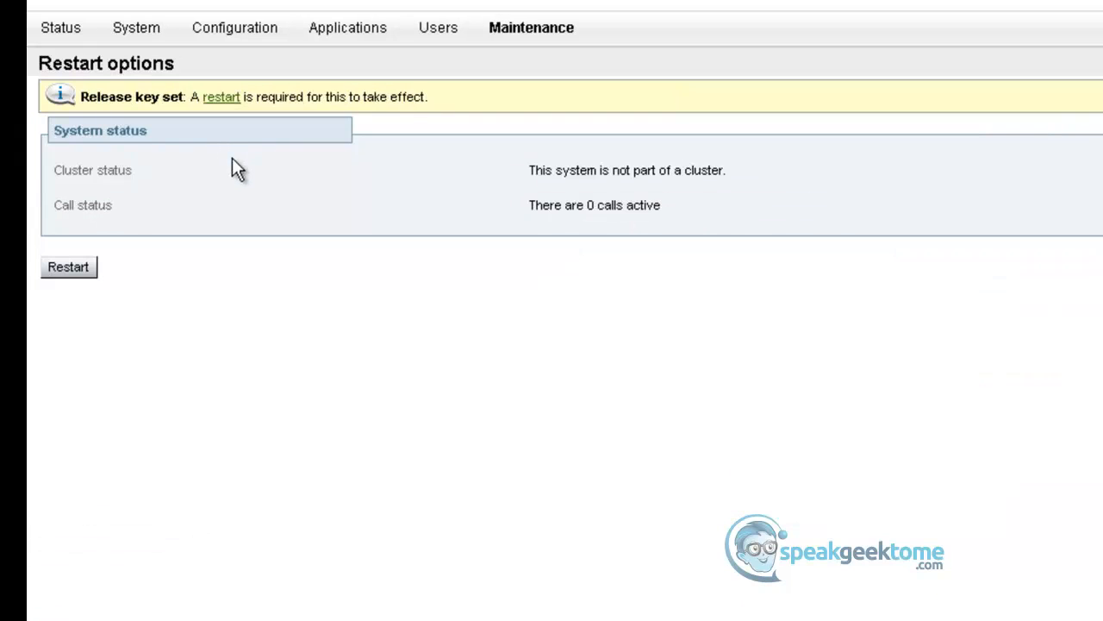
click(82, 273)
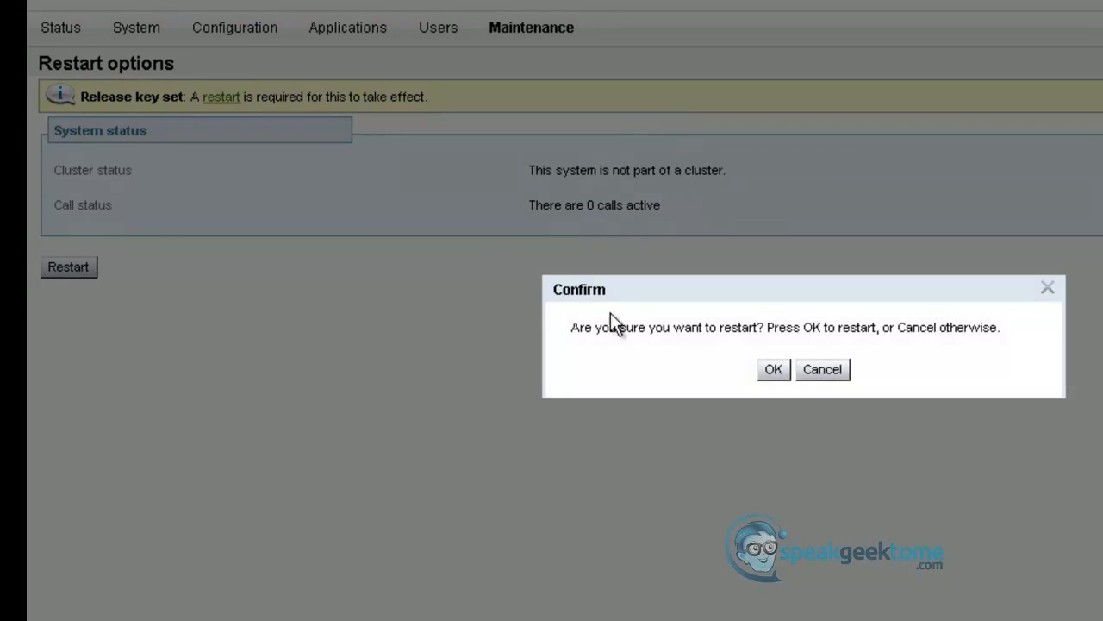
click(774, 370)
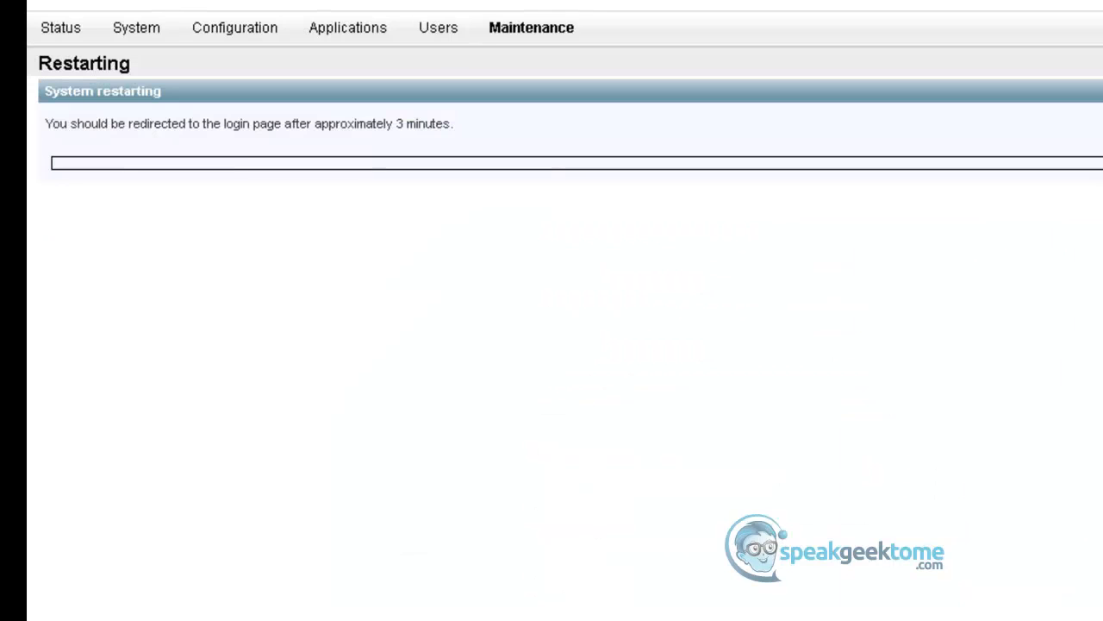
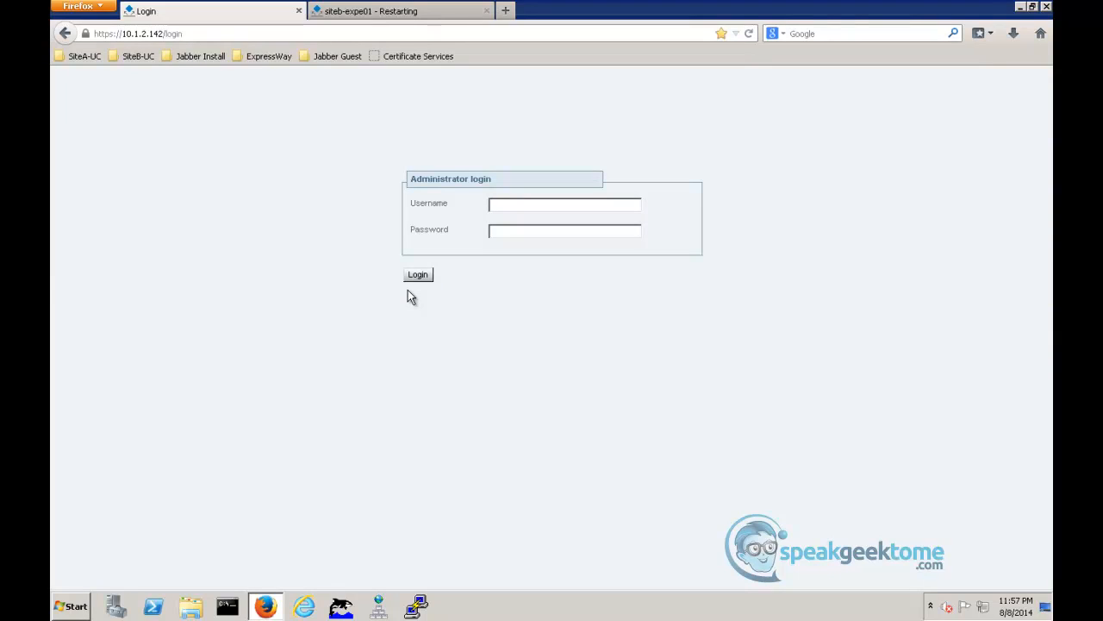
- Log in to siteb-expc01 with username admin and the account password
text(admin********)
key(Return)
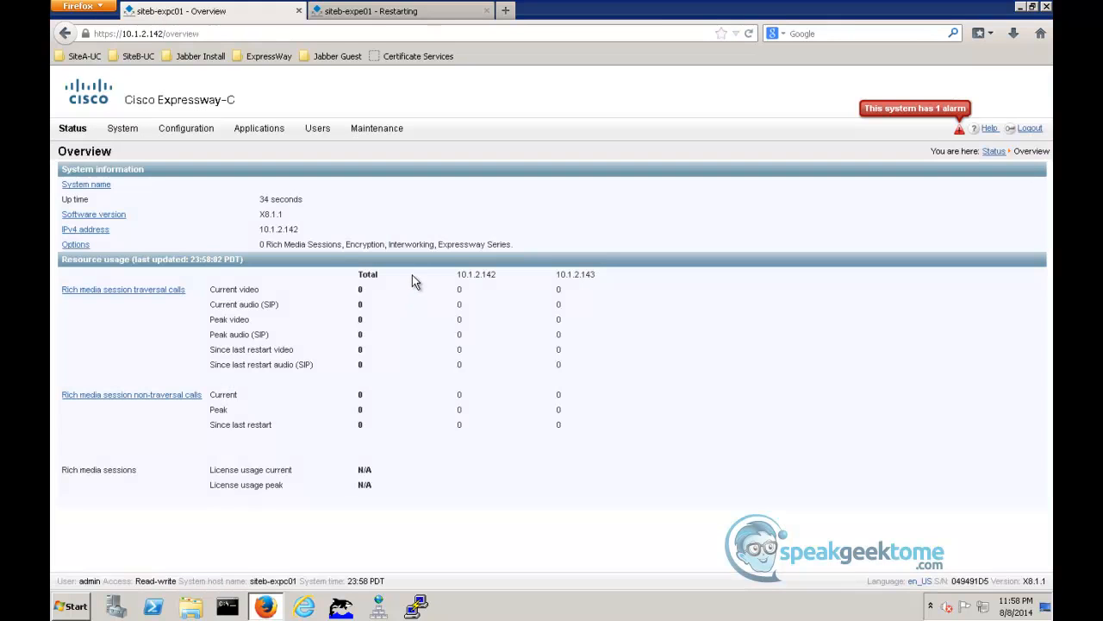
- Check siteb-expc01's cluster peer and database status, and examine the details of its active alarm
click(129, 130)
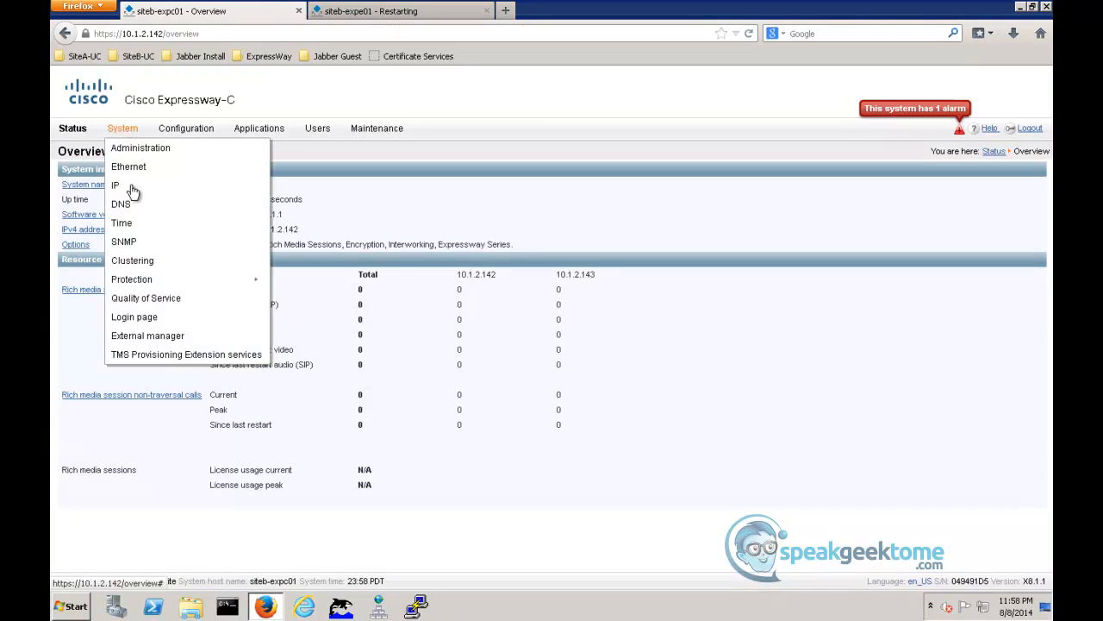
click(136, 264)
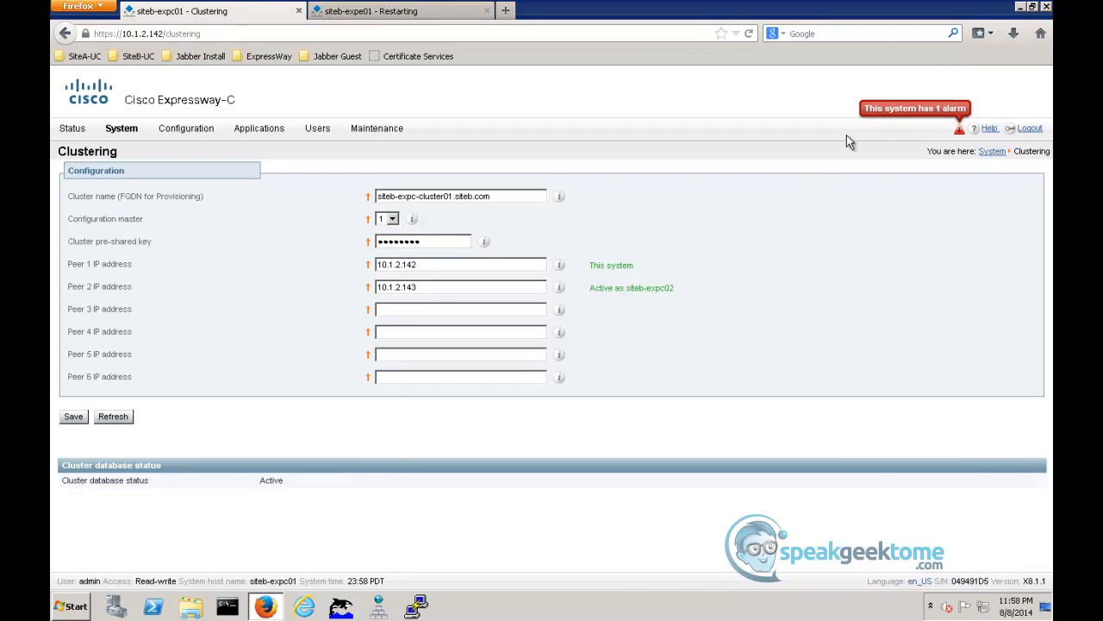
click(888, 115)
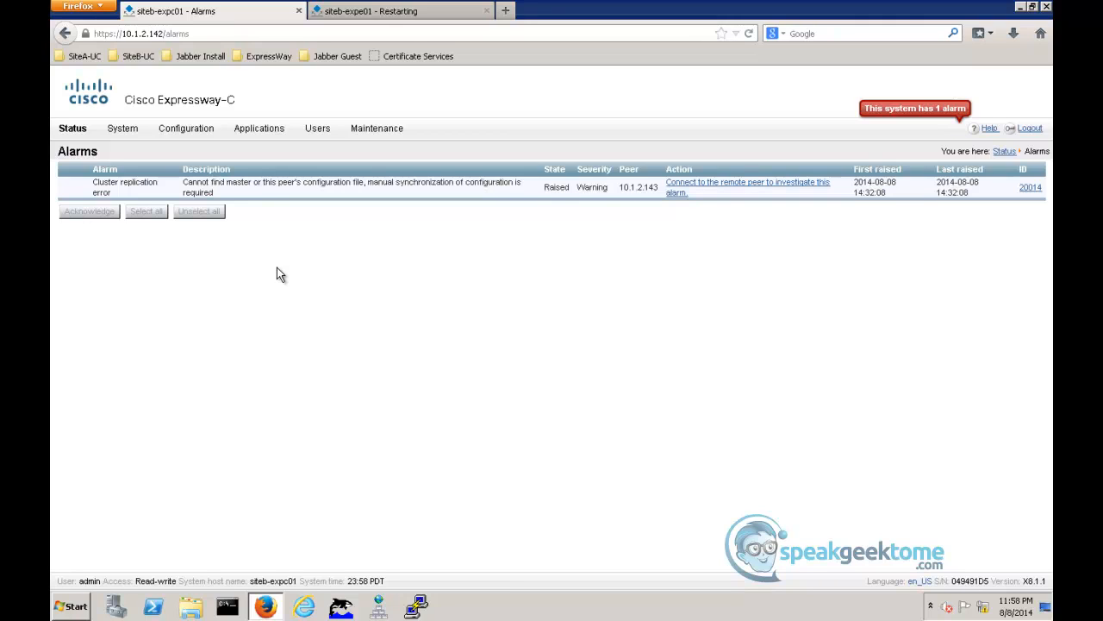
- Log in to the siteb Expressway-E server at 10.1.3.142 with username admin and the account password
click(376, 17)
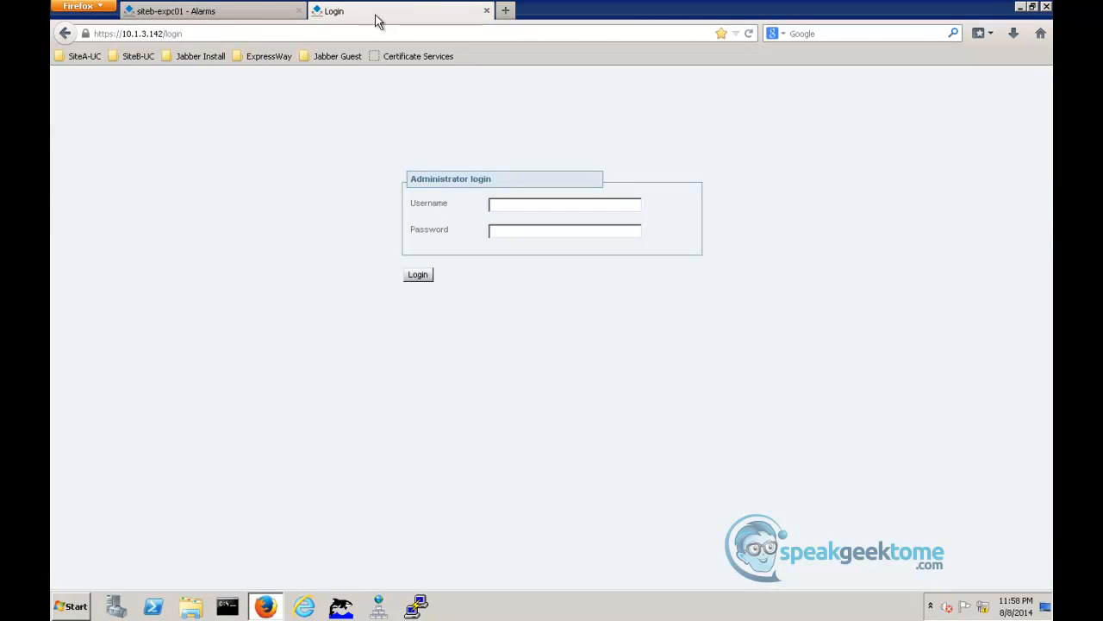
text(adm*********)
key(Return)
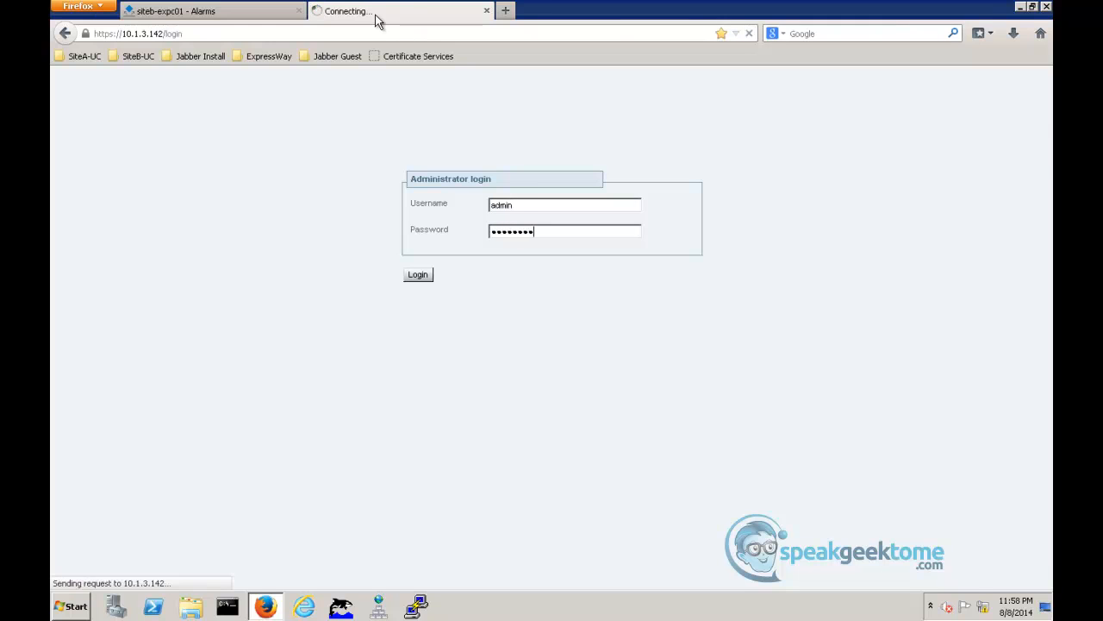
- Check the cluster peer and database status on siteb-expe01
mouse_move(188, 134)
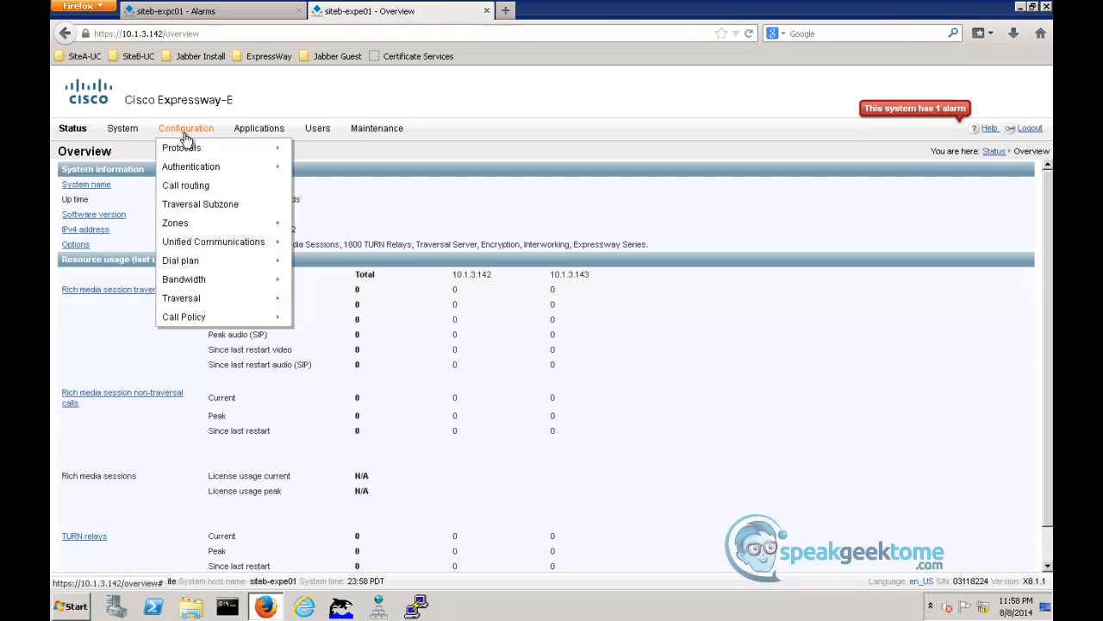
mouse_move(123, 131)
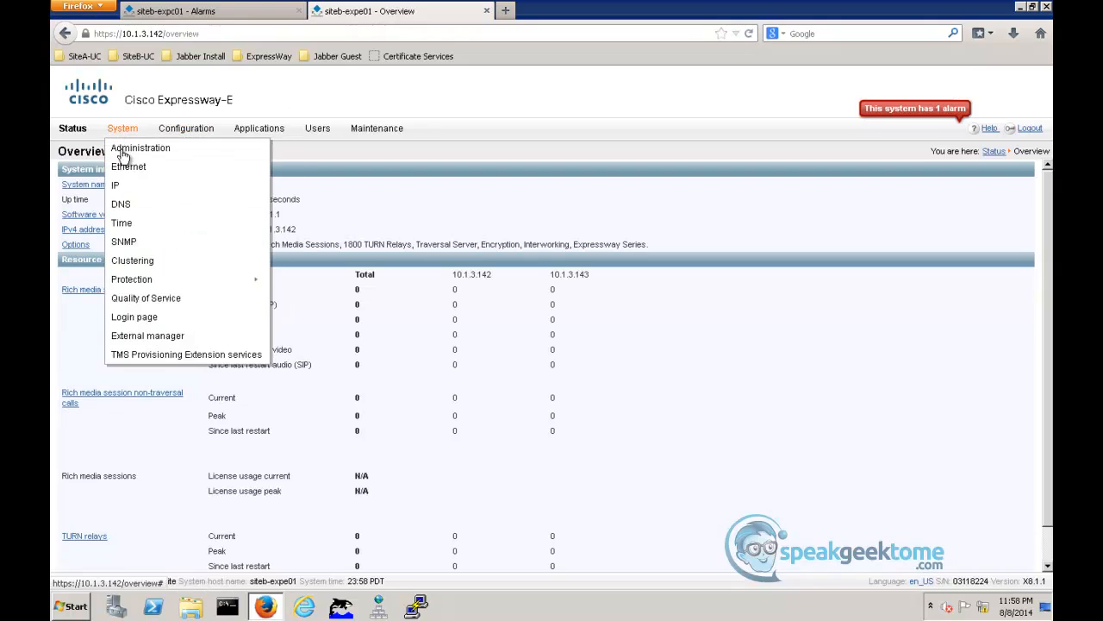
click(133, 262)
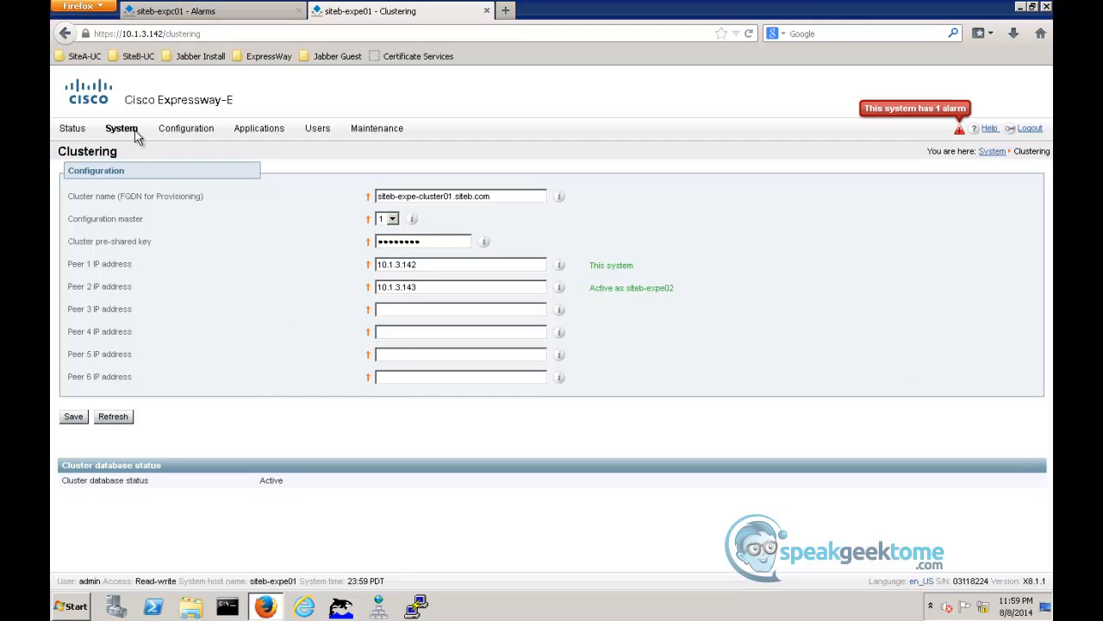
- Set siteb-expe01's Unified Communications mode to Mobile and remote access and save it
mouse_move(184, 131)
mouse_move(207, 242)
click(317, 244)
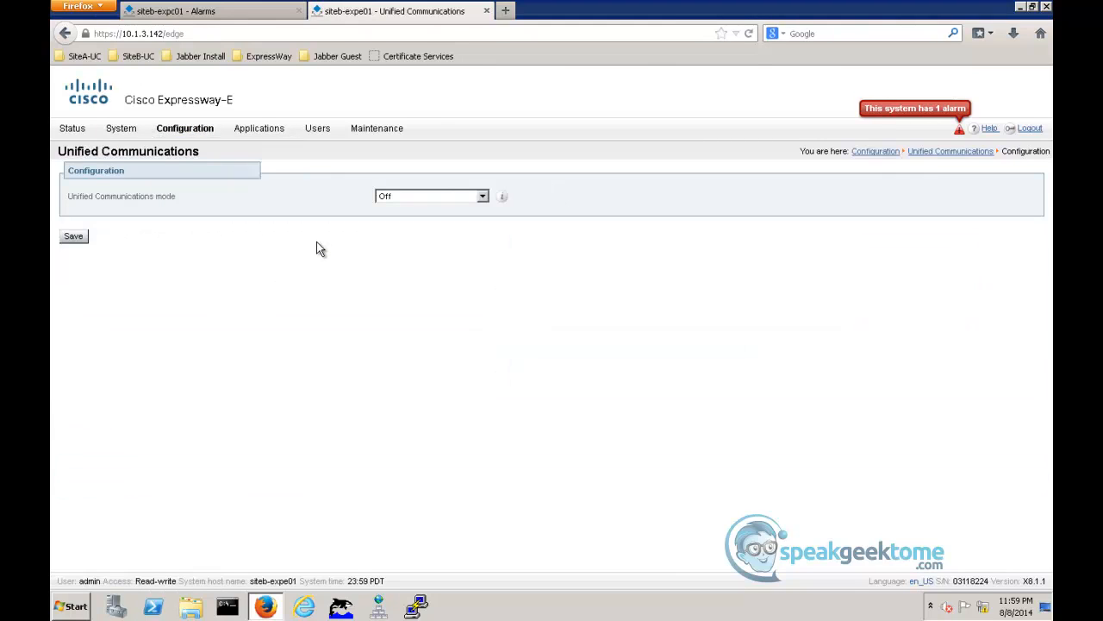
click(480, 196)
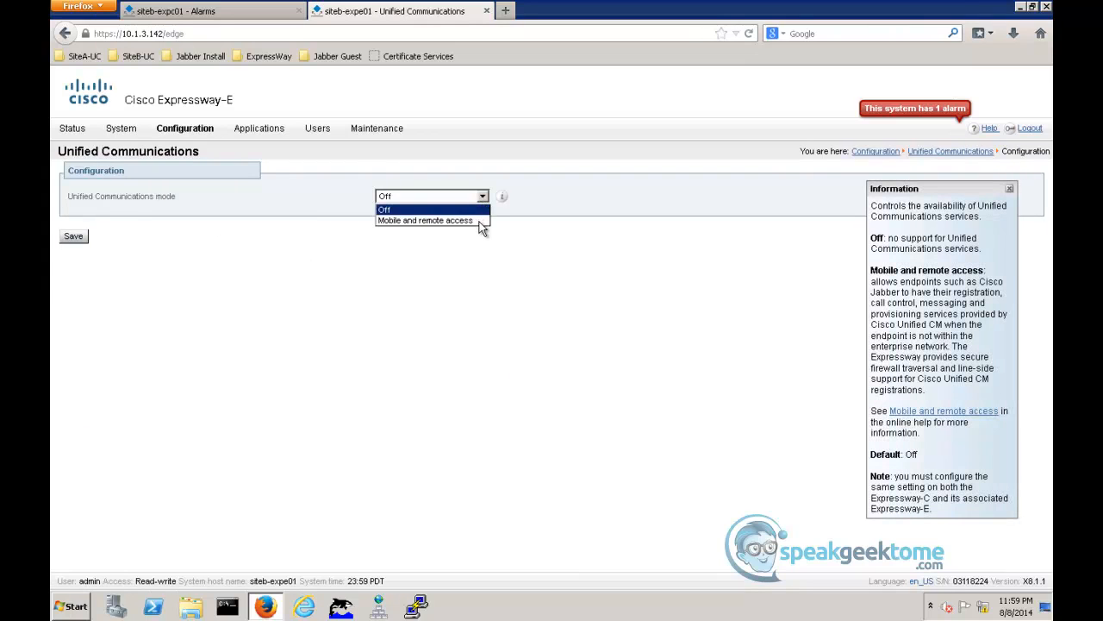
click(481, 228)
click(75, 238)
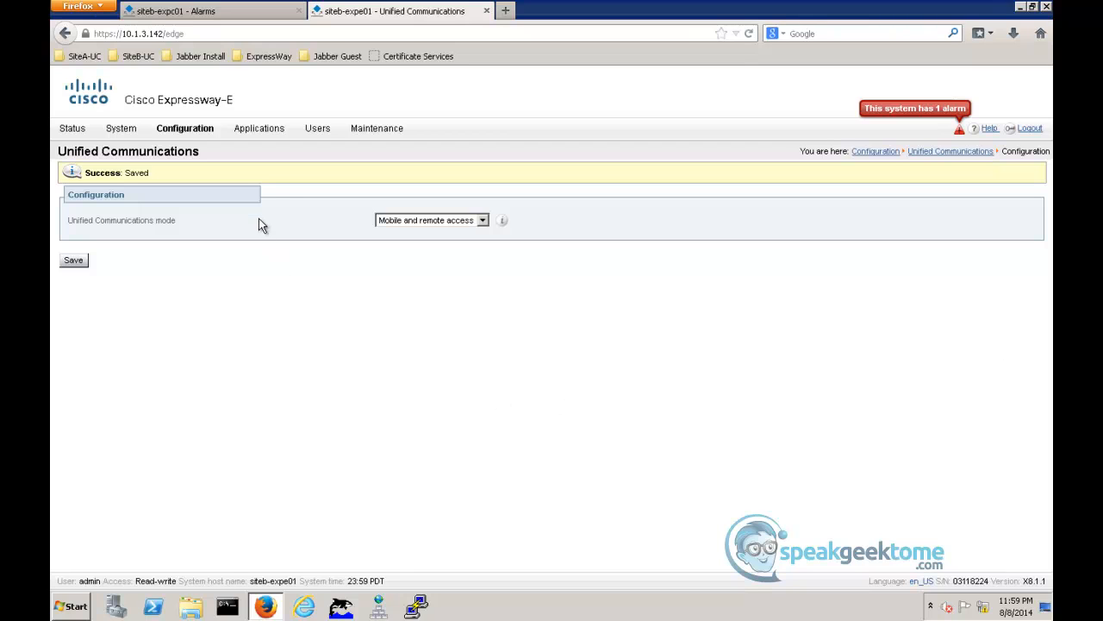
- Set siteb-expc01's Unified Communications mode to Mobile and remote access and save it
click(237, 13)
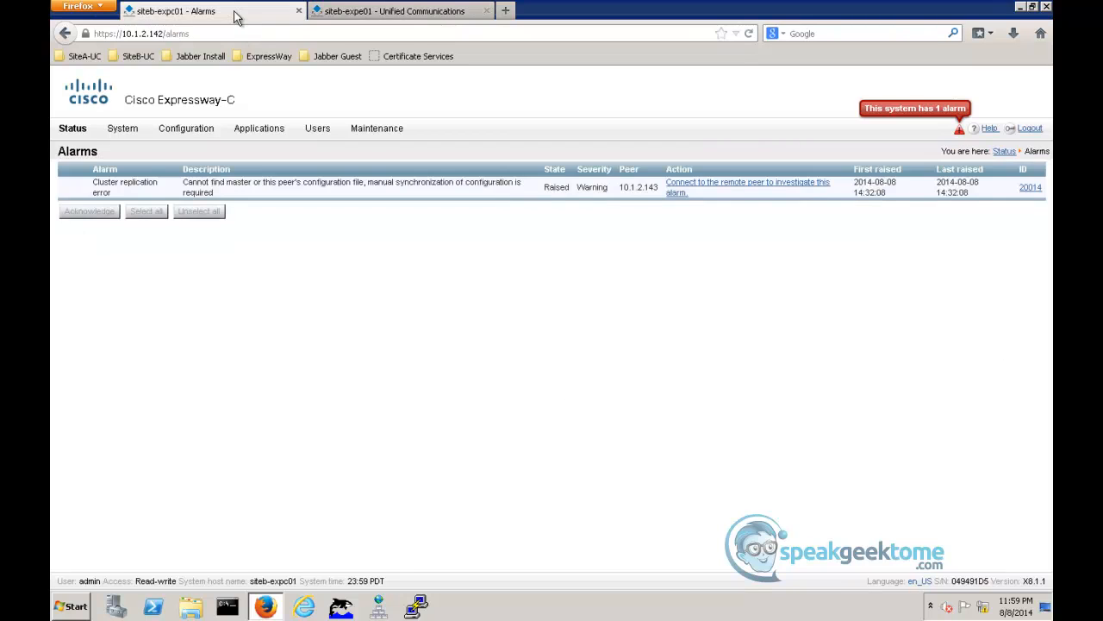
mouse_move(196, 130)
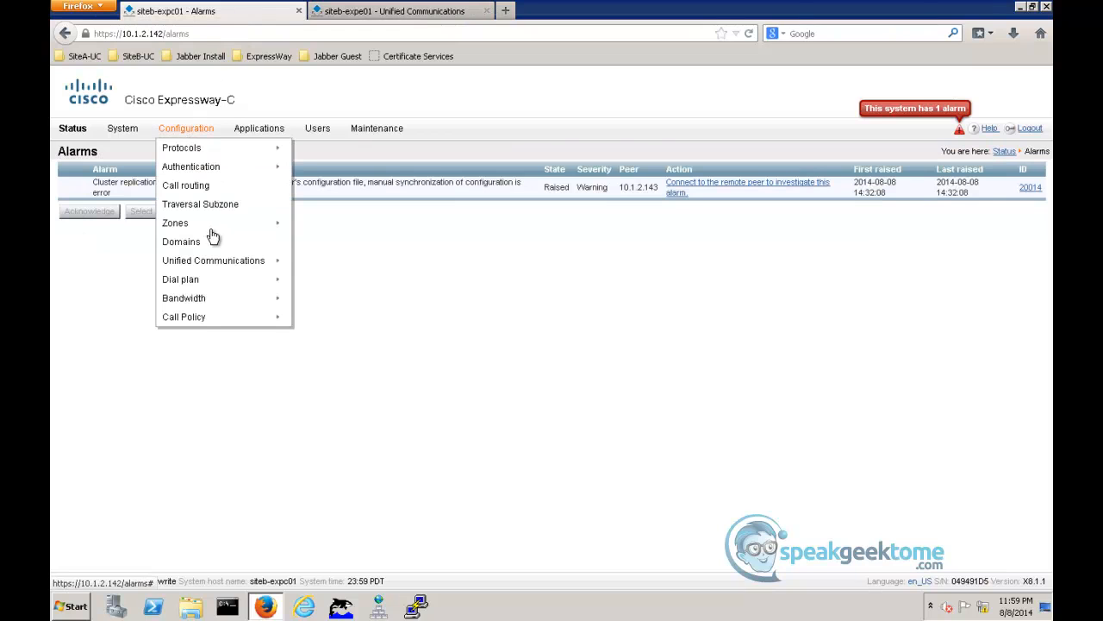
mouse_move(238, 265)
click(318, 269)
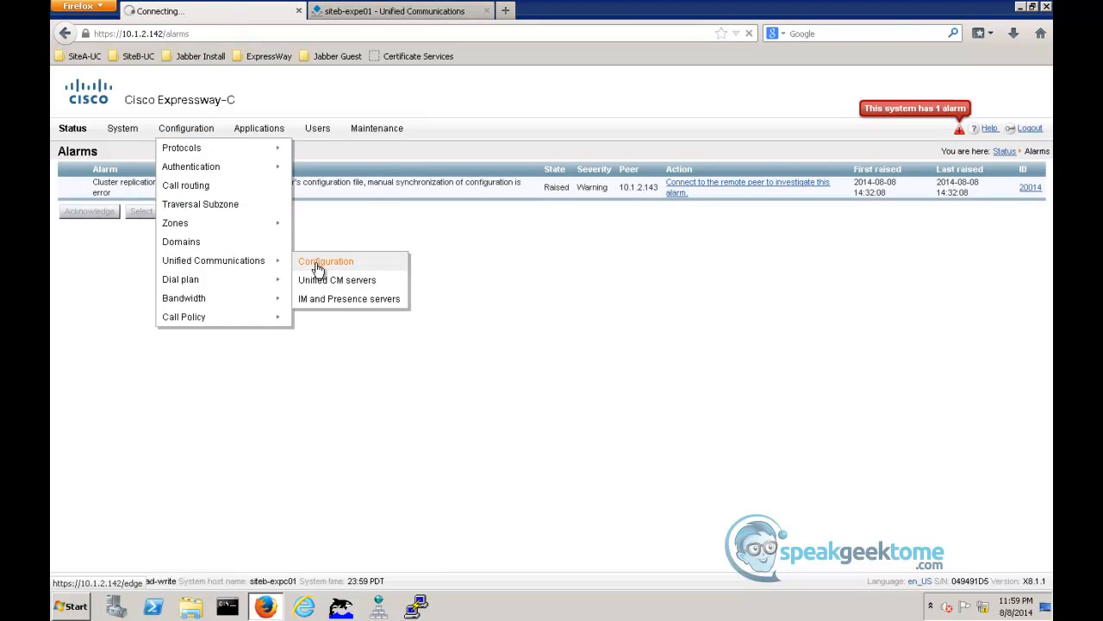
click(482, 198)
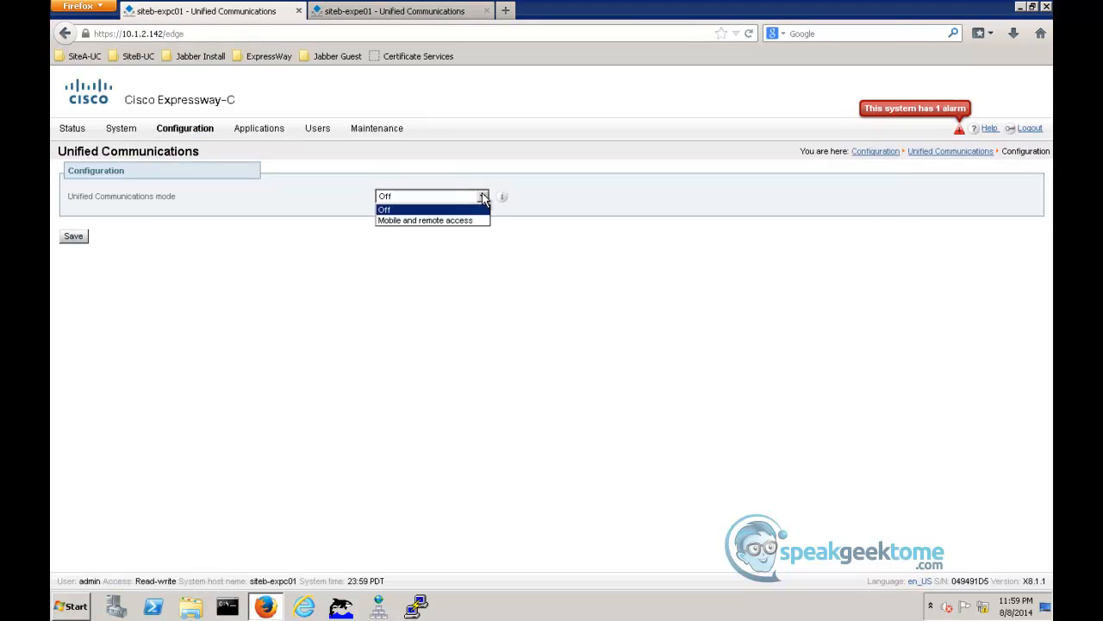
click(465, 220)
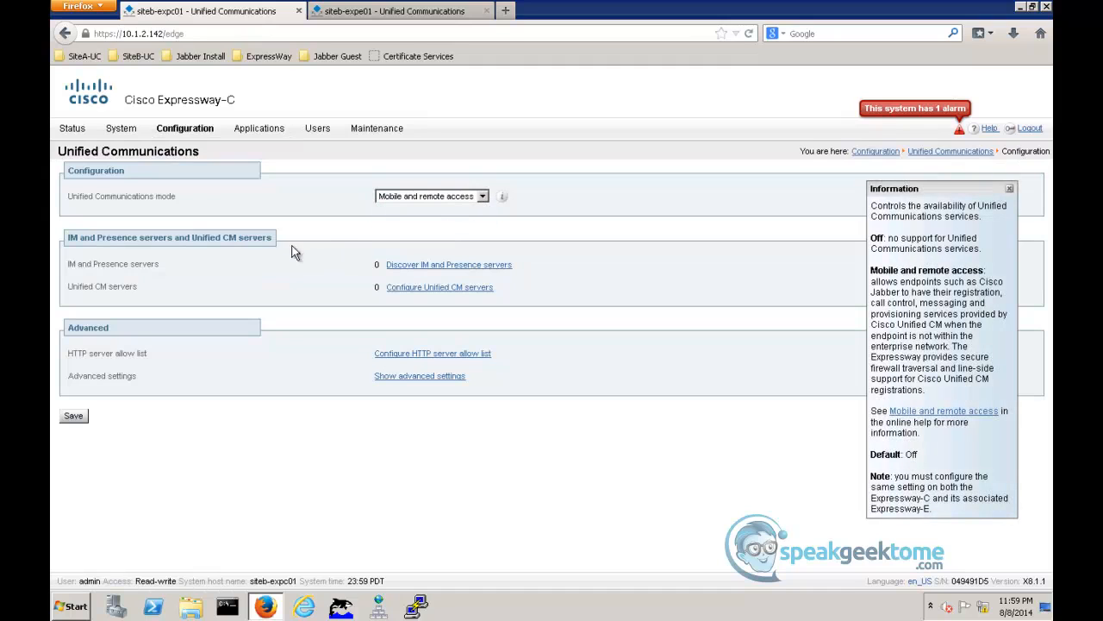
click(81, 421)
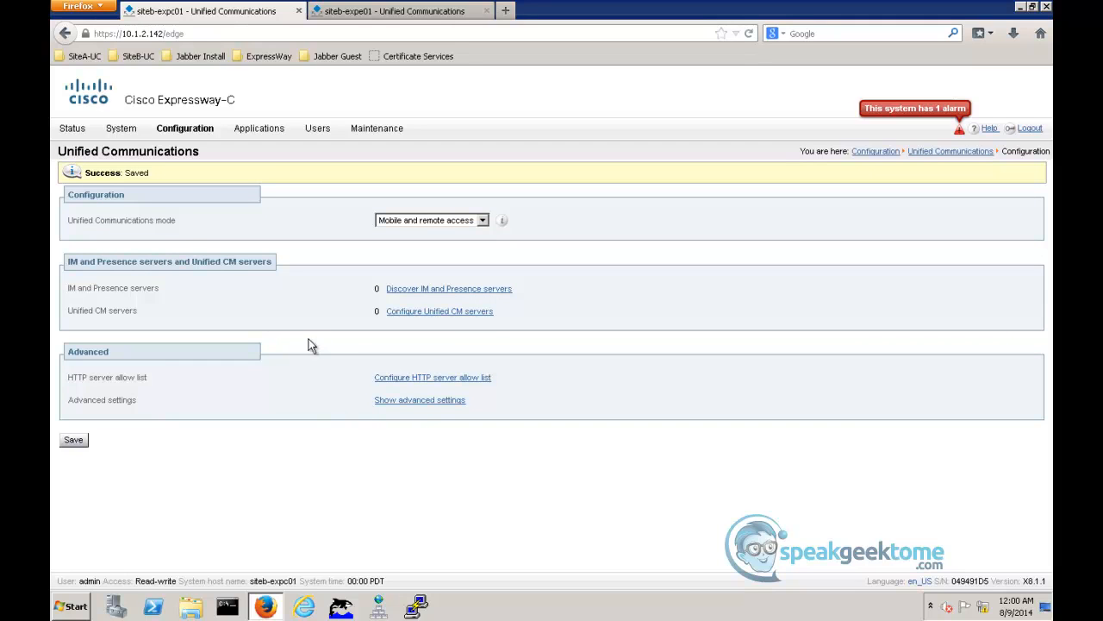
- Start a new domain on siteb-expc01 with the domain name siteb.com
mouse_move(188, 135)
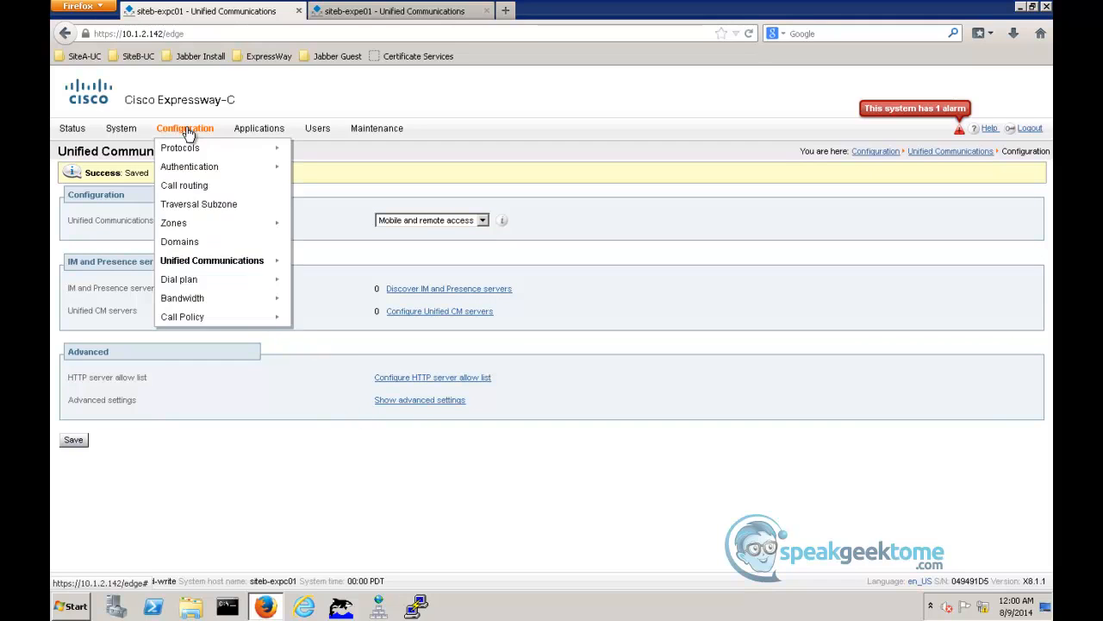
click(189, 243)
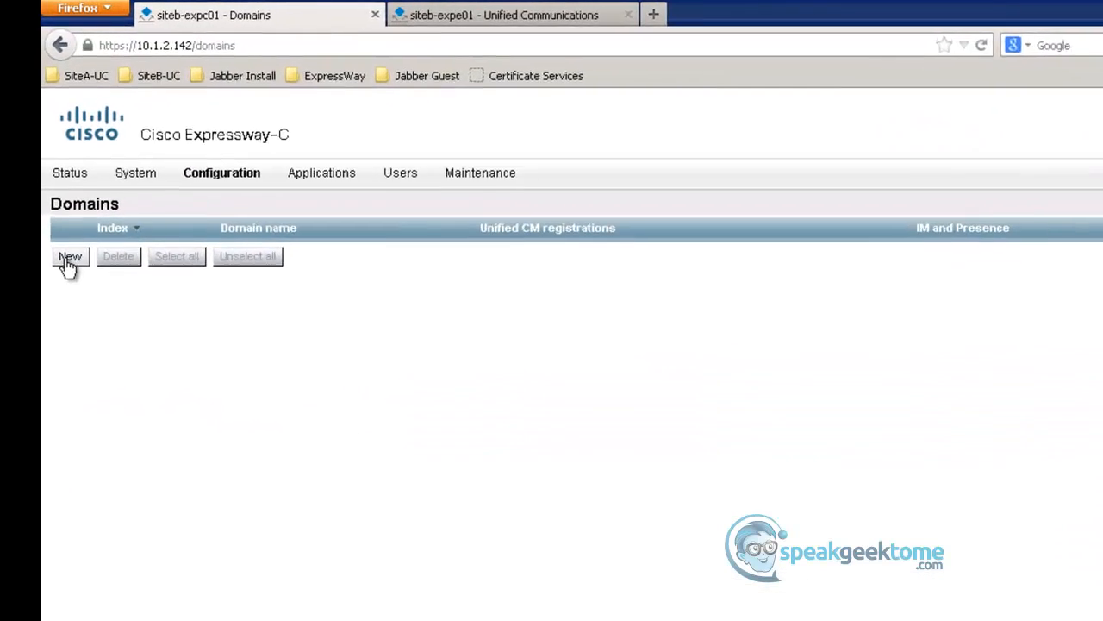
click(68, 316)
click(656, 341)
text(siteb.com)
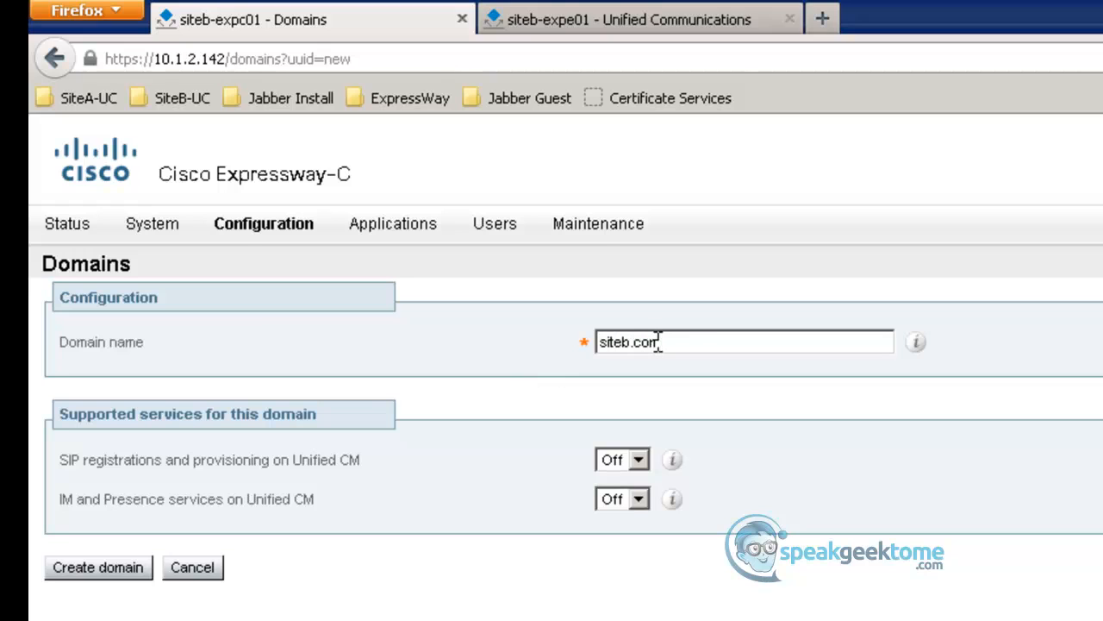
- Turn on SIP registrations and provisioning plus IM and Presence services on Unified CM for siteb.com, and create the domain
click(639, 461)
click(635, 481)
click(639, 500)
click(636, 520)
click(86, 569)
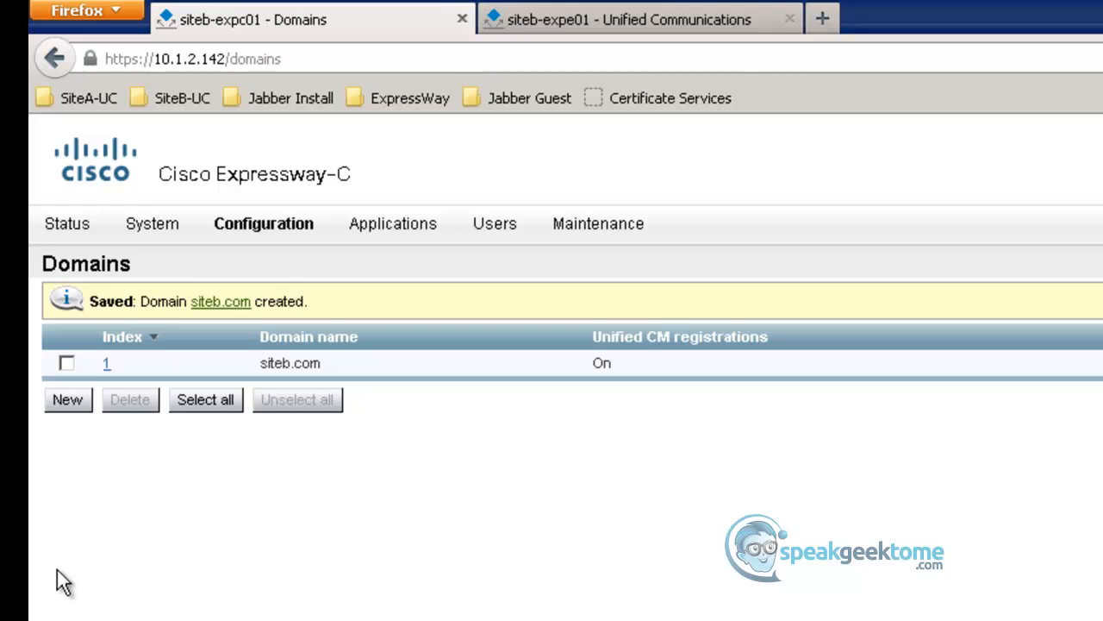
- Start a new IM and Presence server discovery on siteb-expc01 with publisher address siteb-imp911.siteb.com
mouse_move(239, 228)
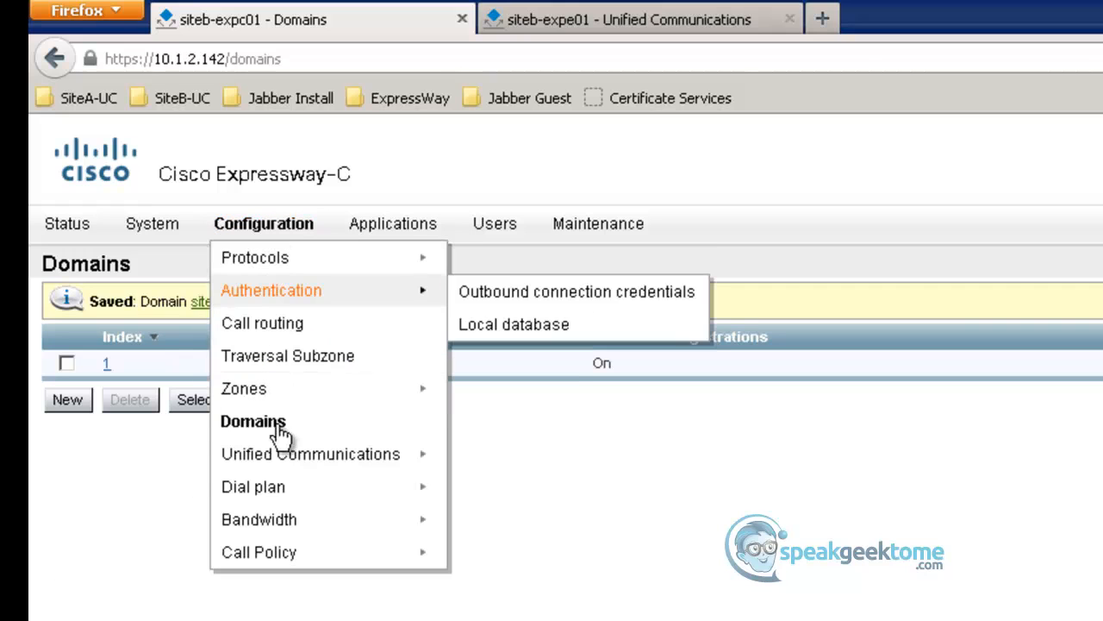
mouse_move(296, 457)
click(533, 521)
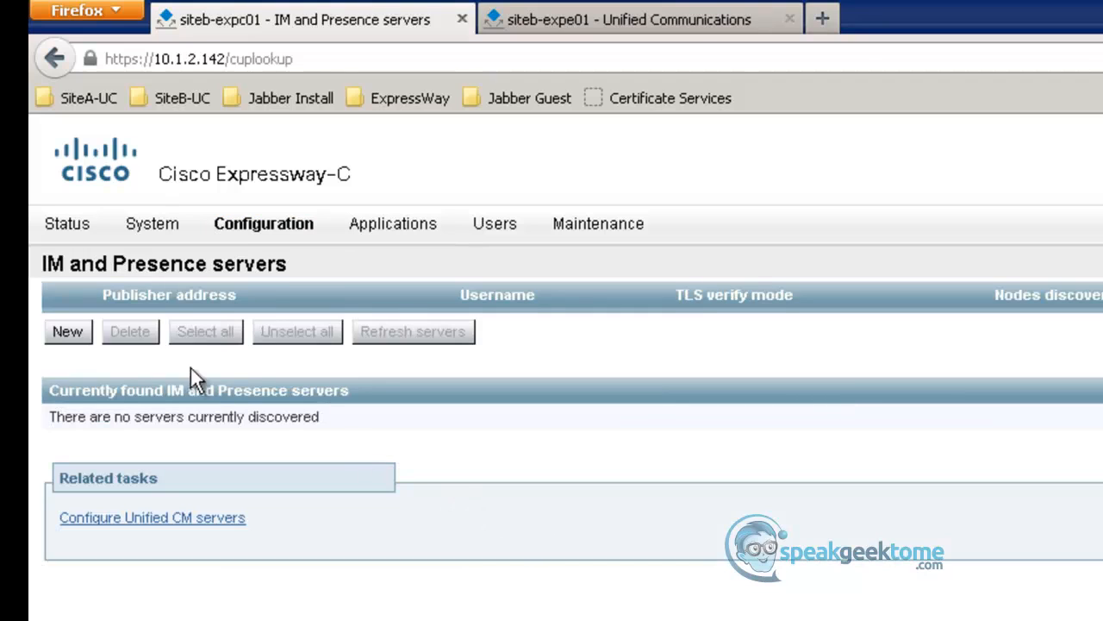
click(65, 335)
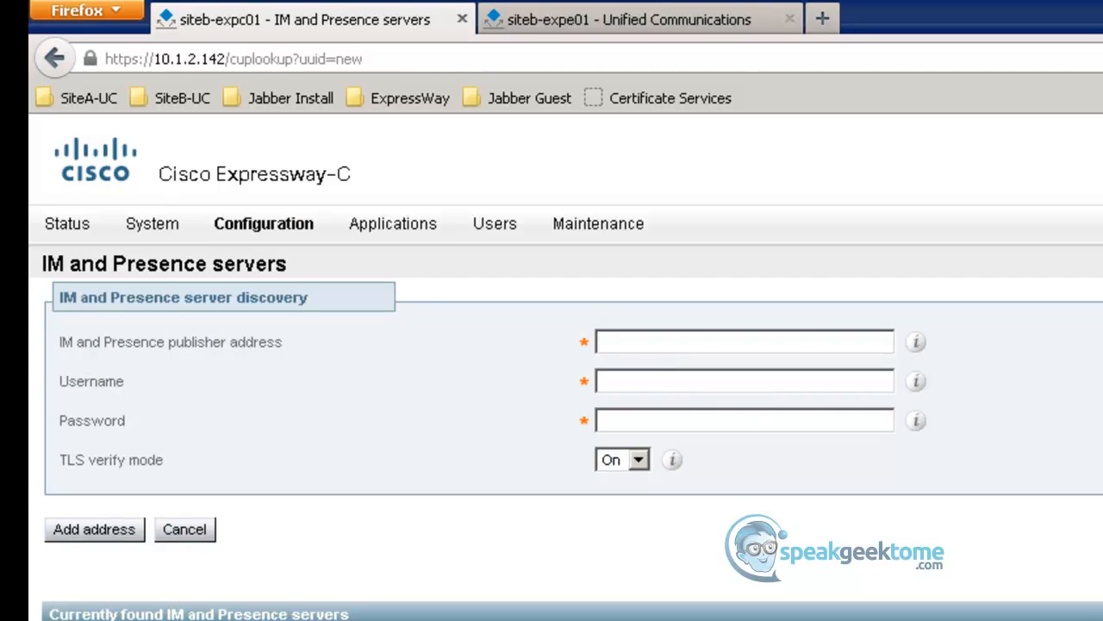
text(siteb-imp911.siteb.com)
key(Tab)
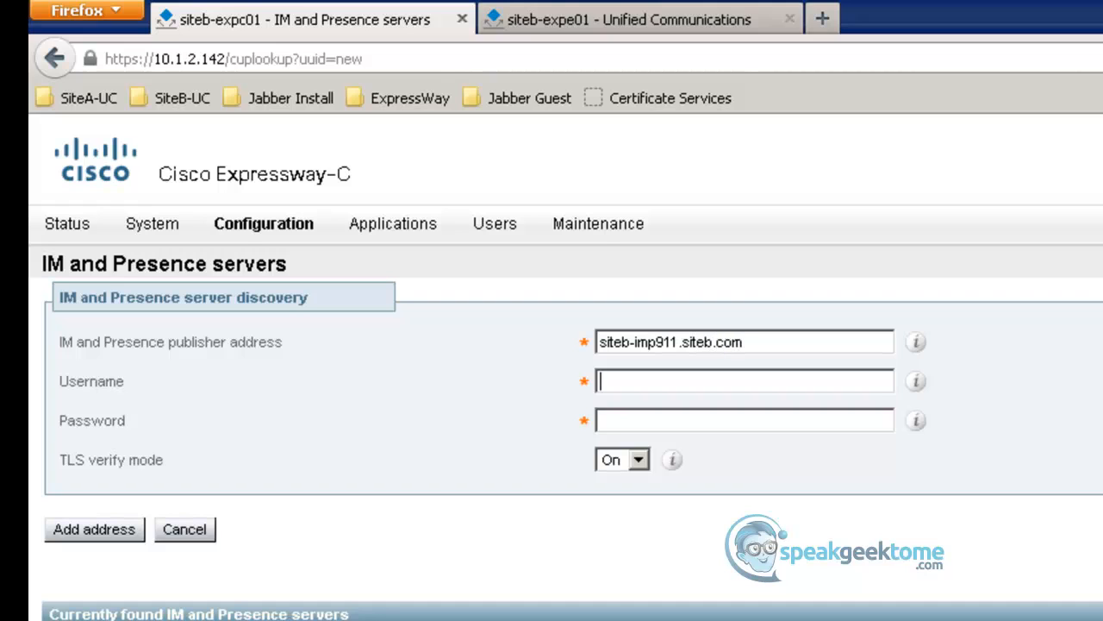
- Enter the username AXLuserCUP and the account password for the IM and Presence publisher
text(A)
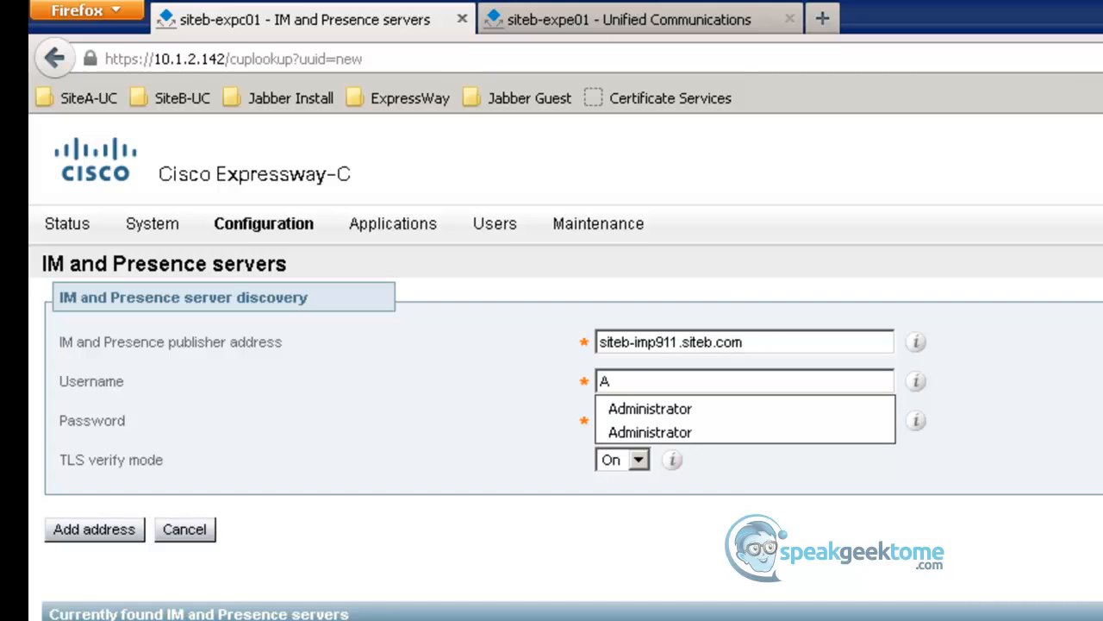
text(XLc)
key(BackSpace)
text(user)
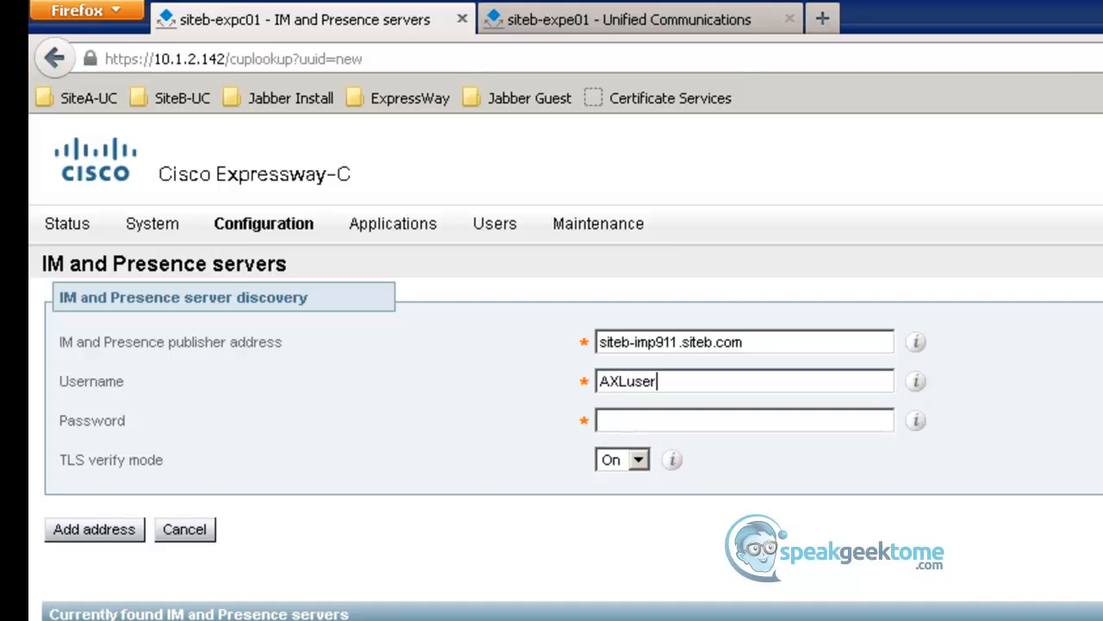
text(CUP)
key(Tab)
text(•••••••••)
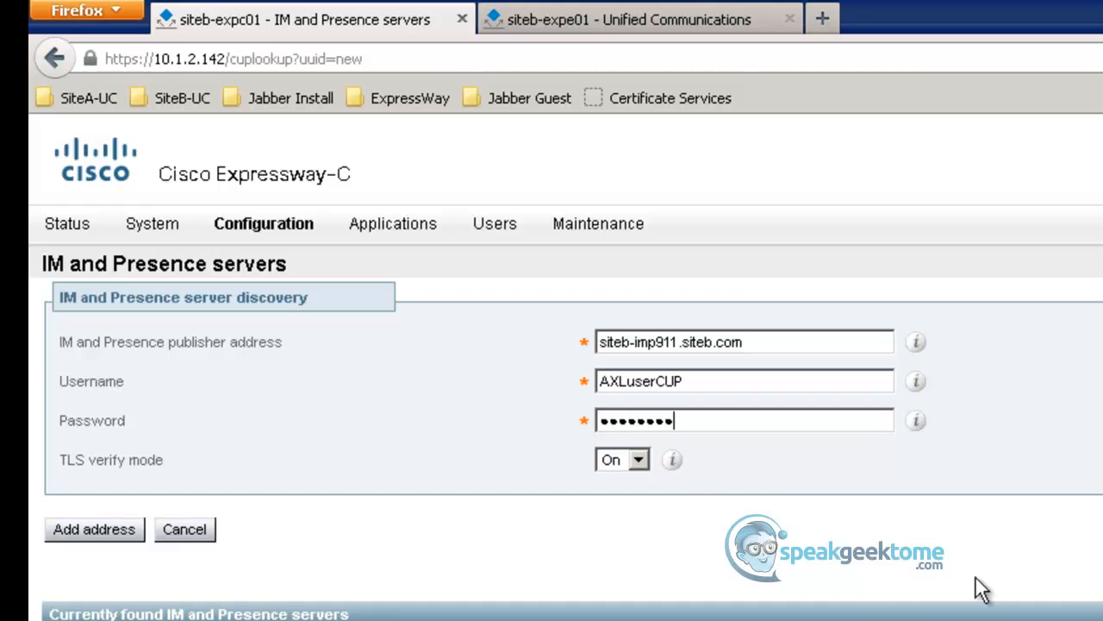
- Set TLS verify mode to Off for the IM and Presence publisher and add its address
click(639, 461)
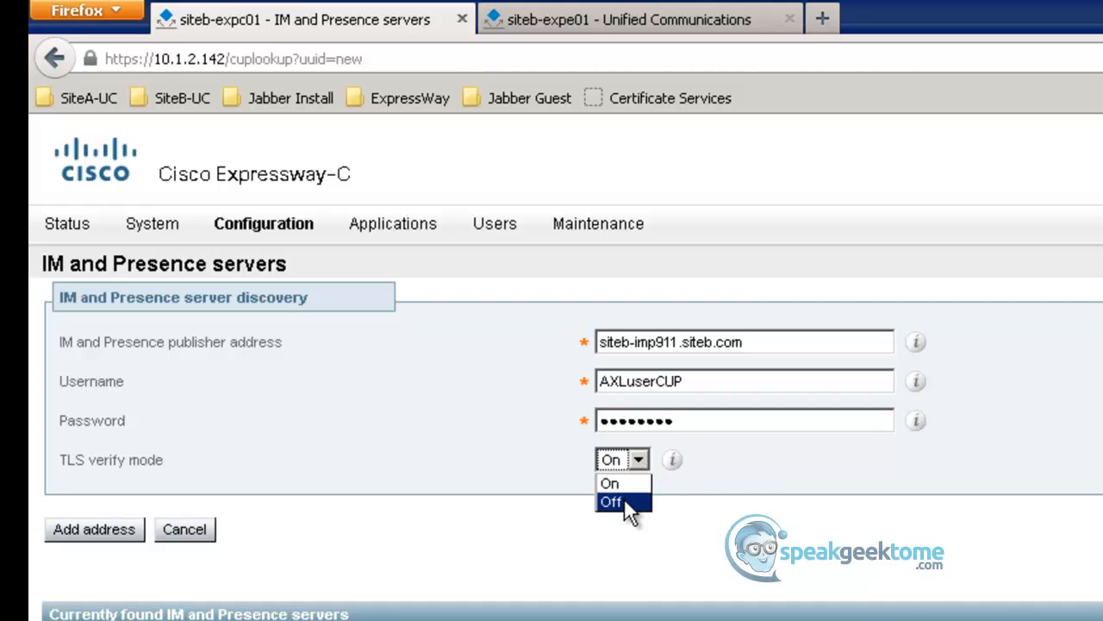
click(624, 500)
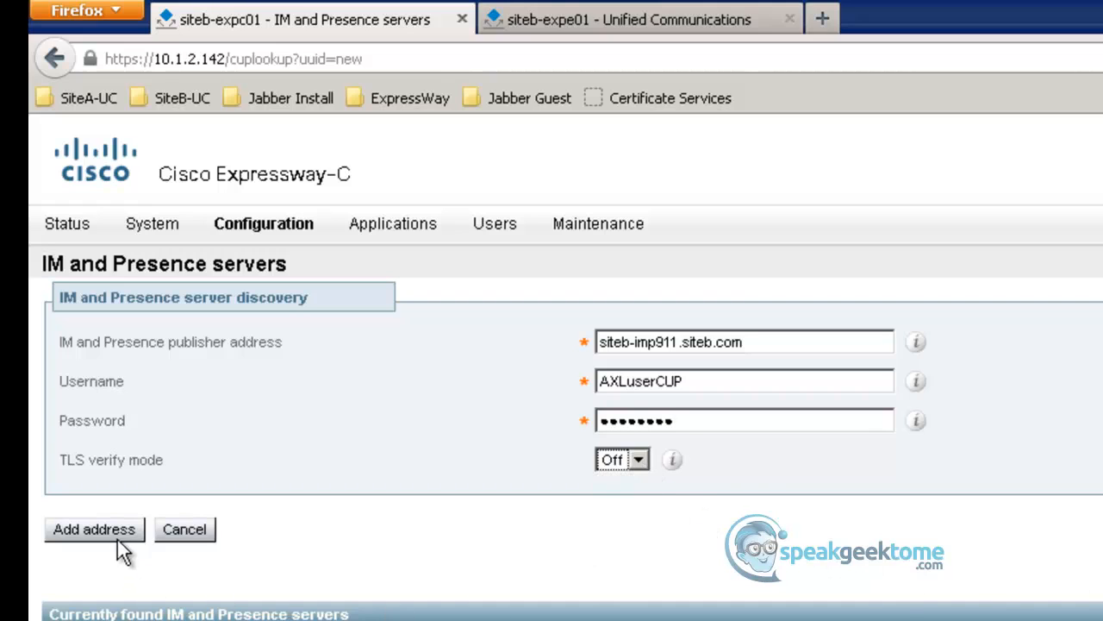
click(94, 529)
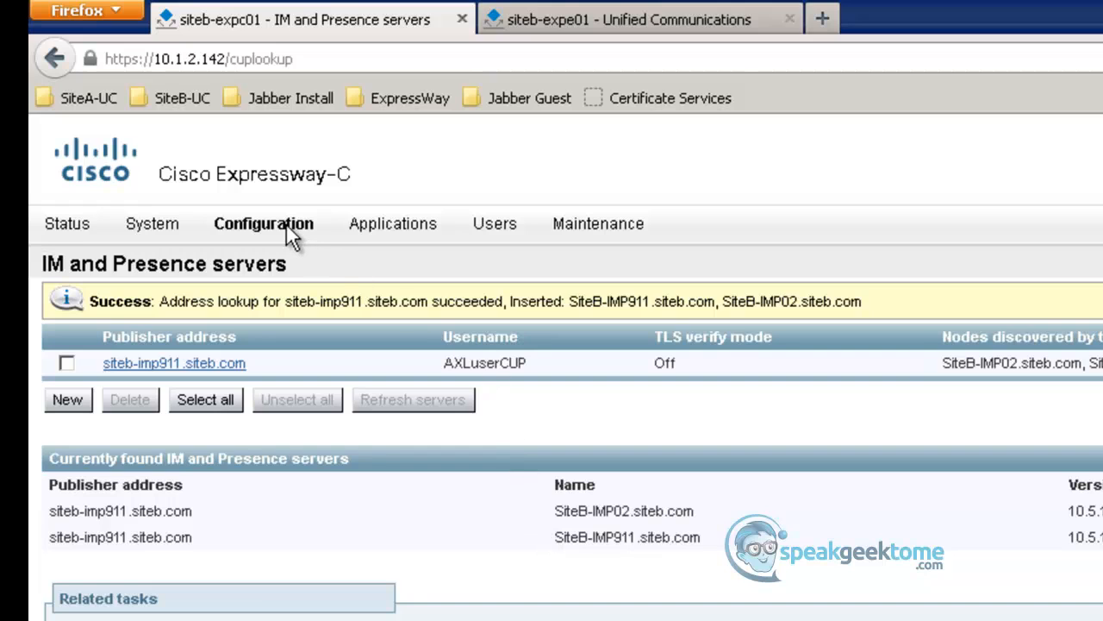
- Start a new Unified CM server lookup on siteb-expc01 with publisher address siteb-CUCM911.siteb.com
mouse_move(286, 232)
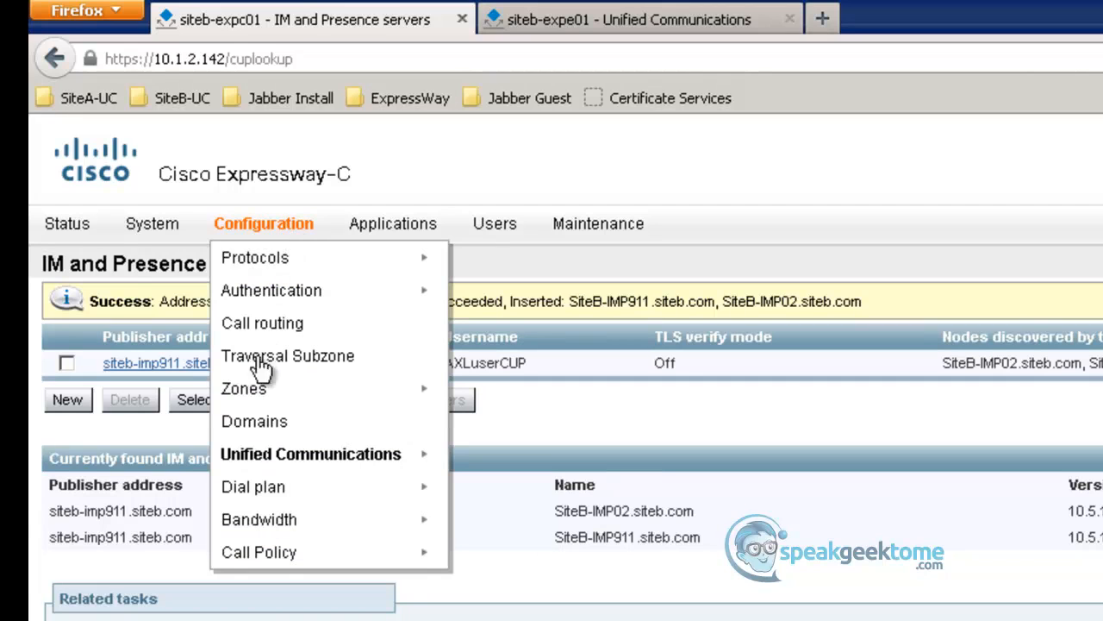
mouse_move(284, 455)
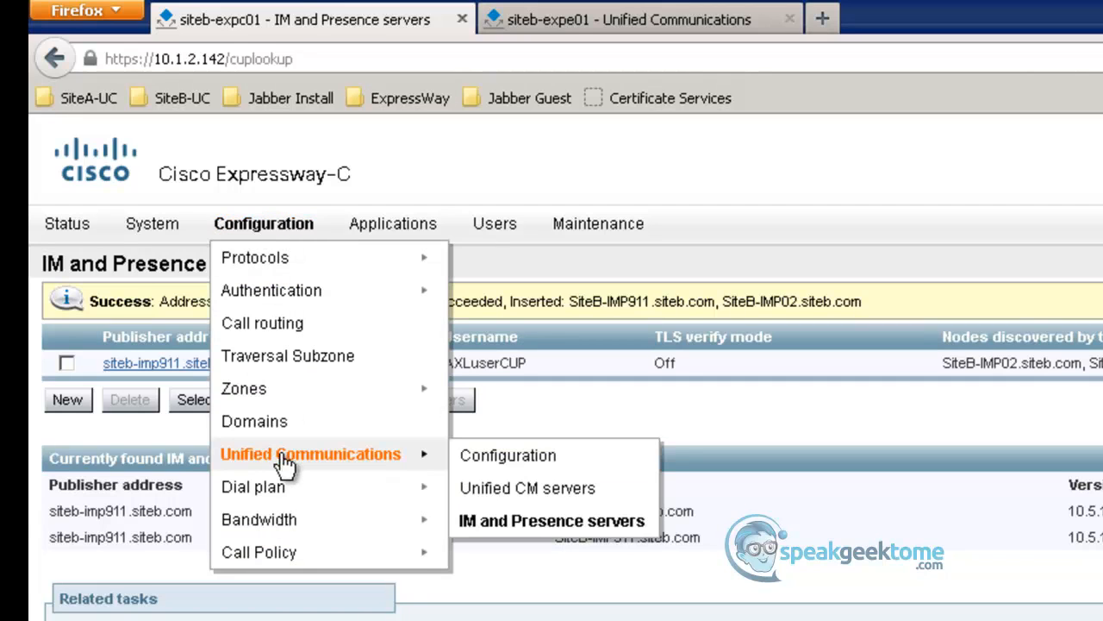
click(520, 489)
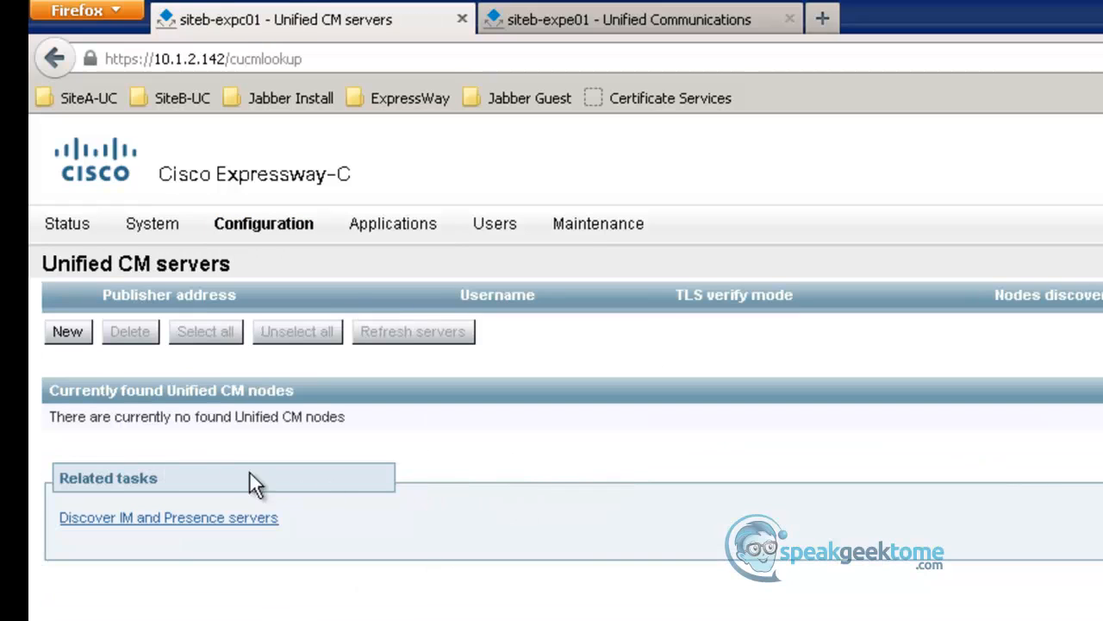
click(67, 332)
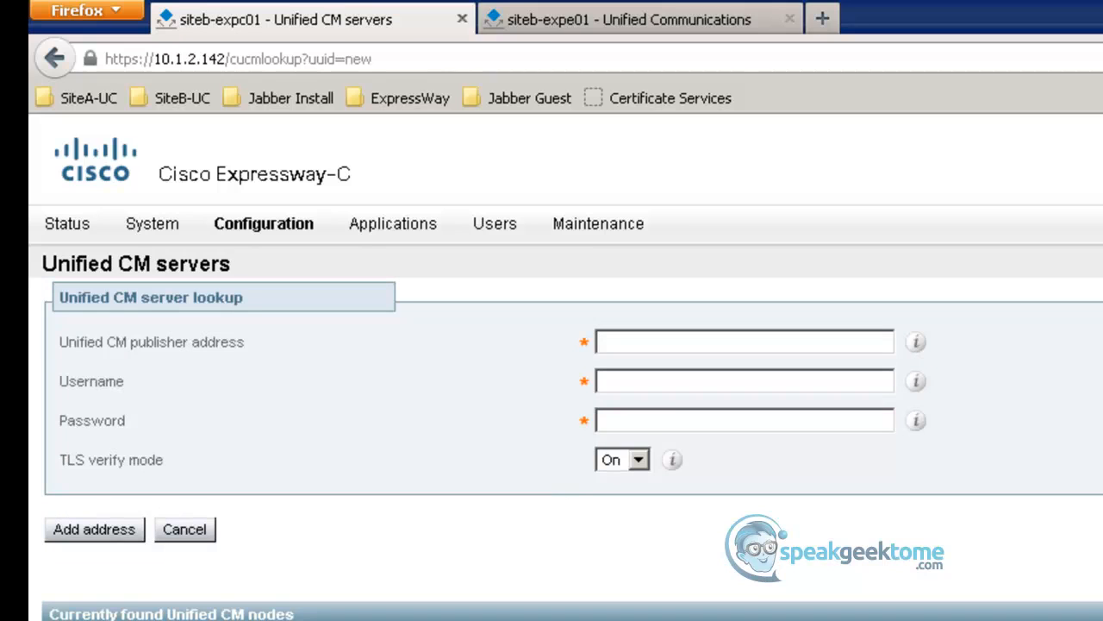
text(siteb)
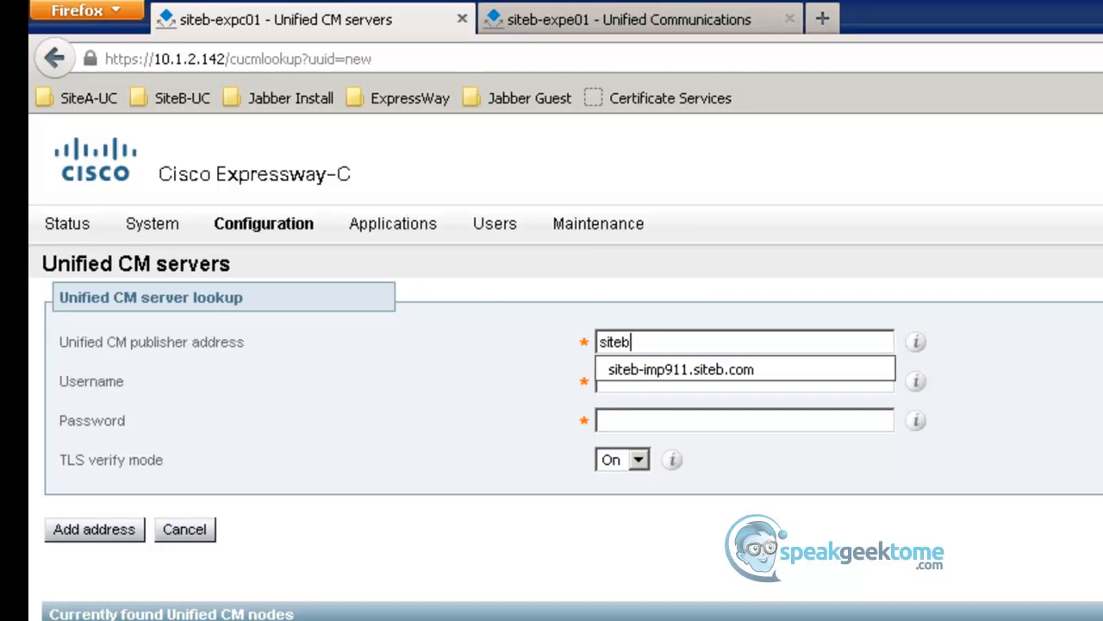
text(-CUCM)
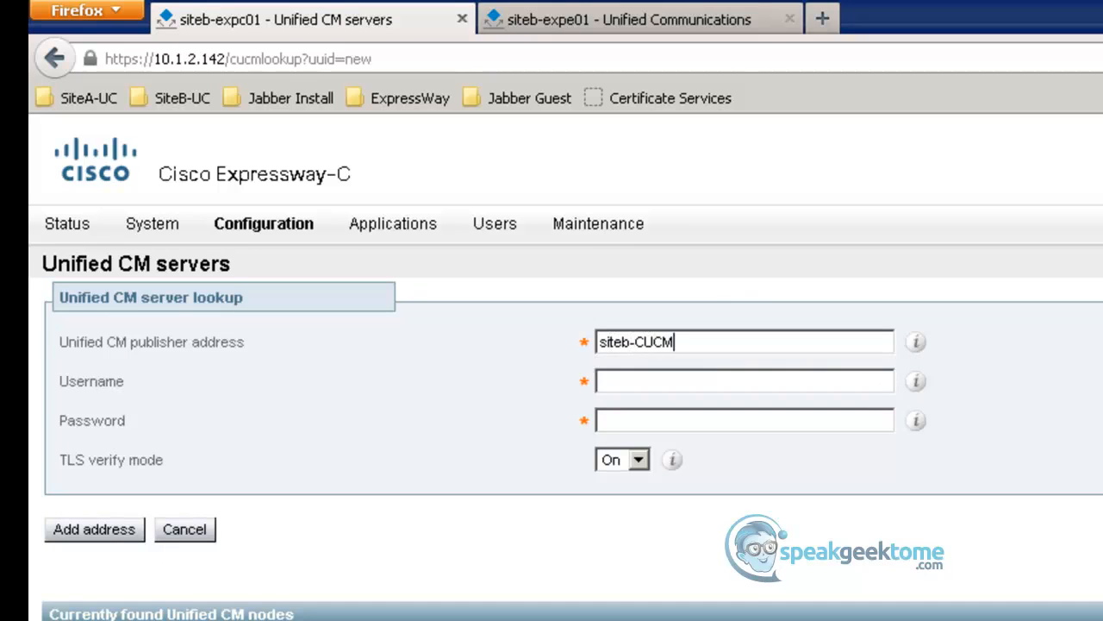
text(911.siteb.com)
- Enter the username AXLuserCUP and the account password for the Unified CM publisher
key(Tab)
text(a)
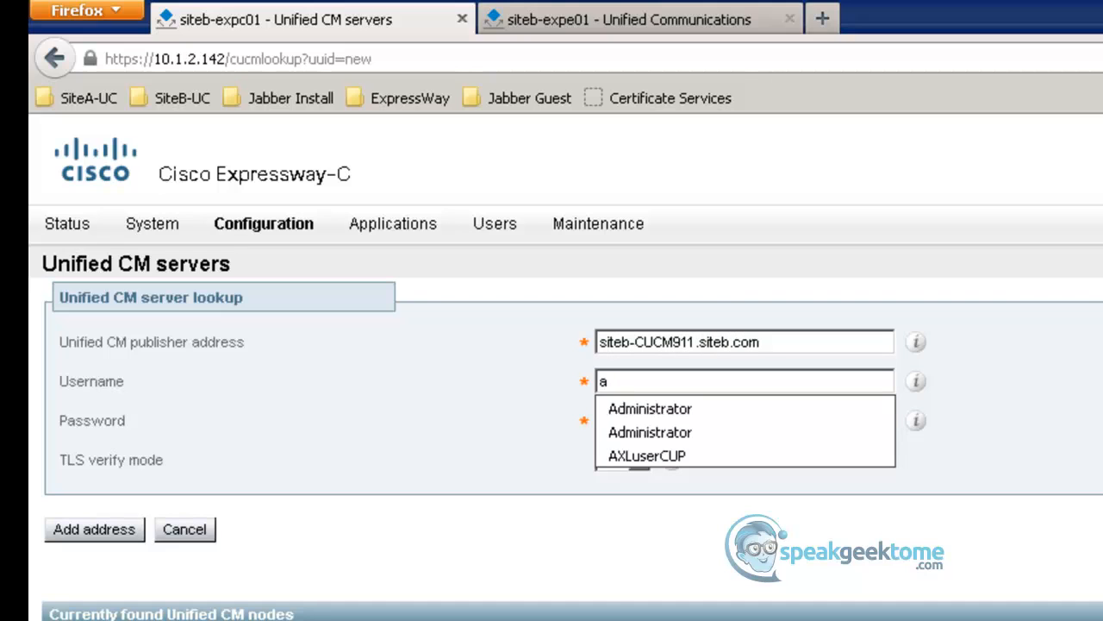
click(681, 457)
click(689, 418)
text(•••••••••)
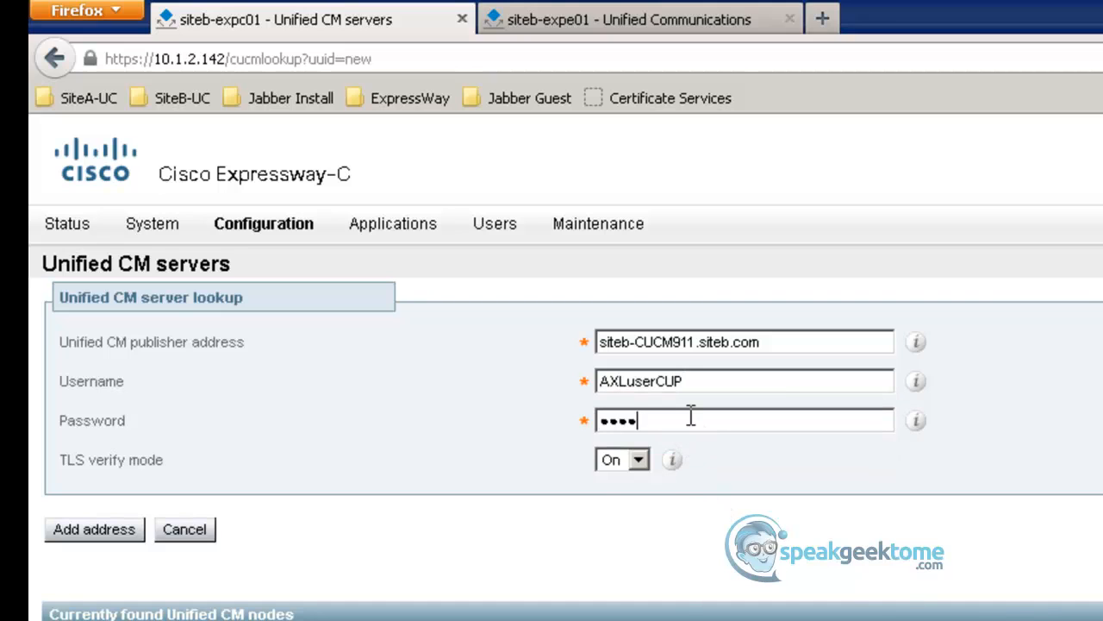
- Set TLS verify mode to Off for the Unified CM publisher and add its address
click(639, 460)
click(630, 500)
click(102, 536)
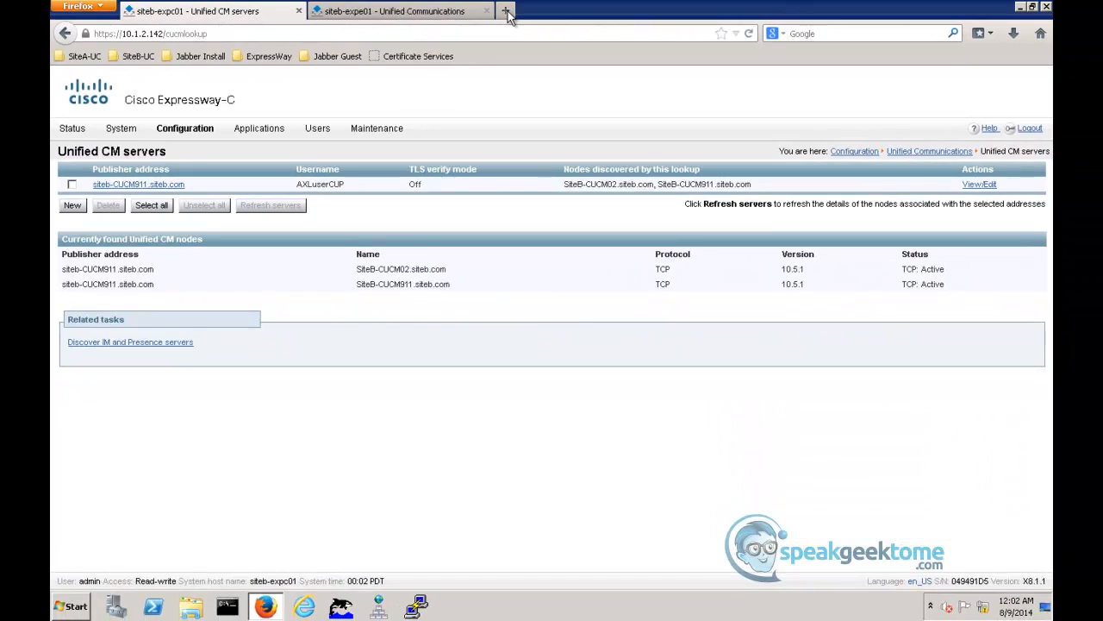
- Open the Certificate Services site in a new browser tab and sign in as Administrator with the account password
click(507, 12)
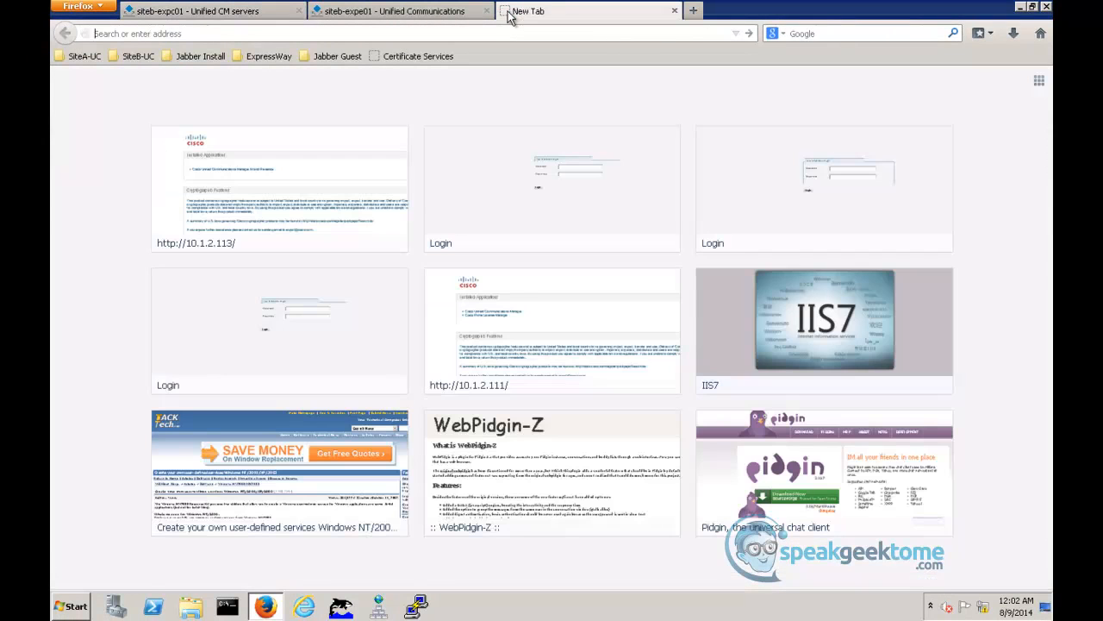
click(423, 57)
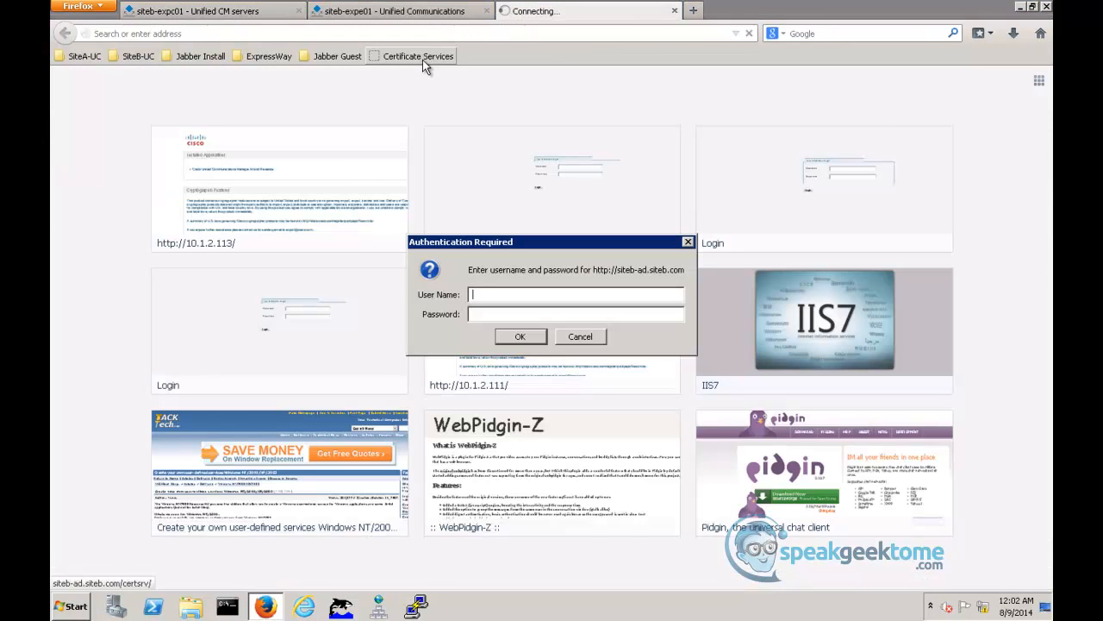
text(Administrator)
key(Tab)
text(*********)
key(Return)
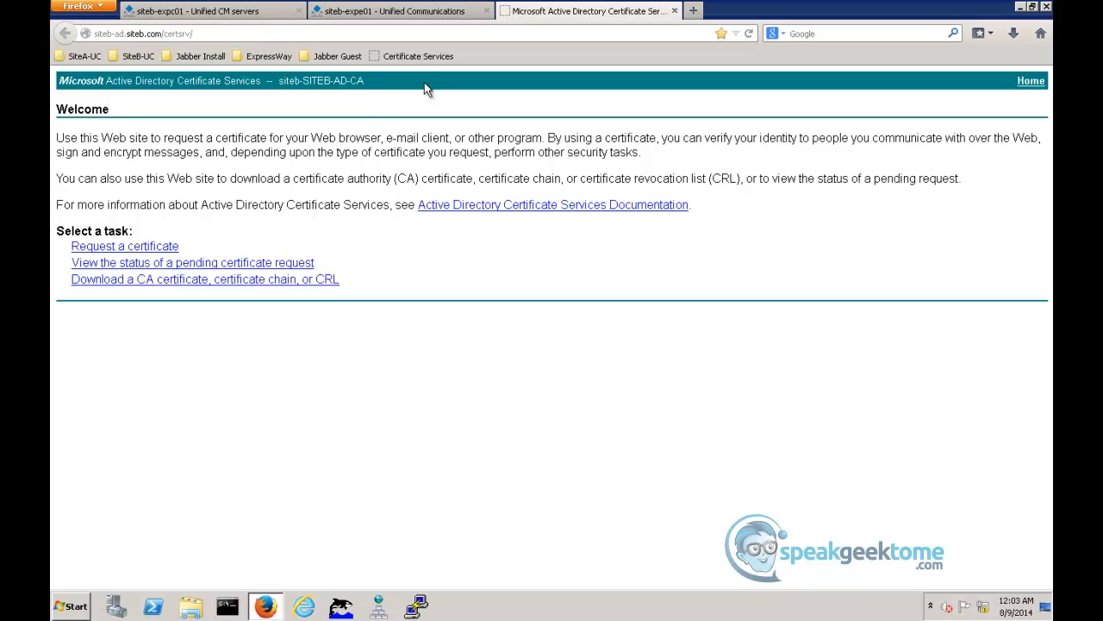
- Download the current siteb-SITEB-AD-CA certificate with Base 64 encoding and save the file
click(160, 280)
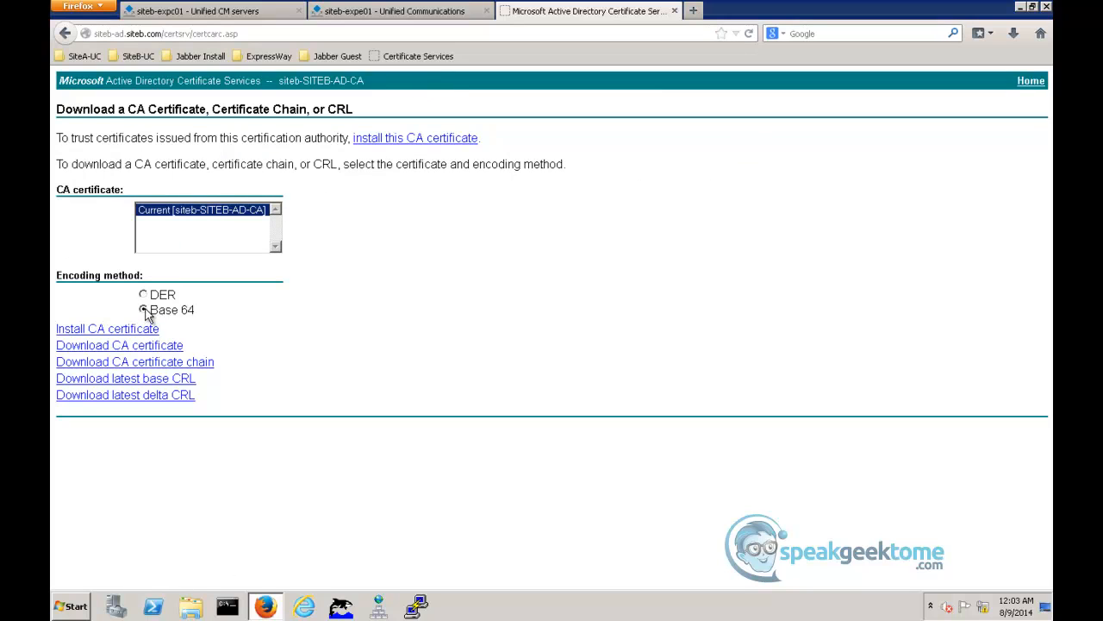
click(149, 345)
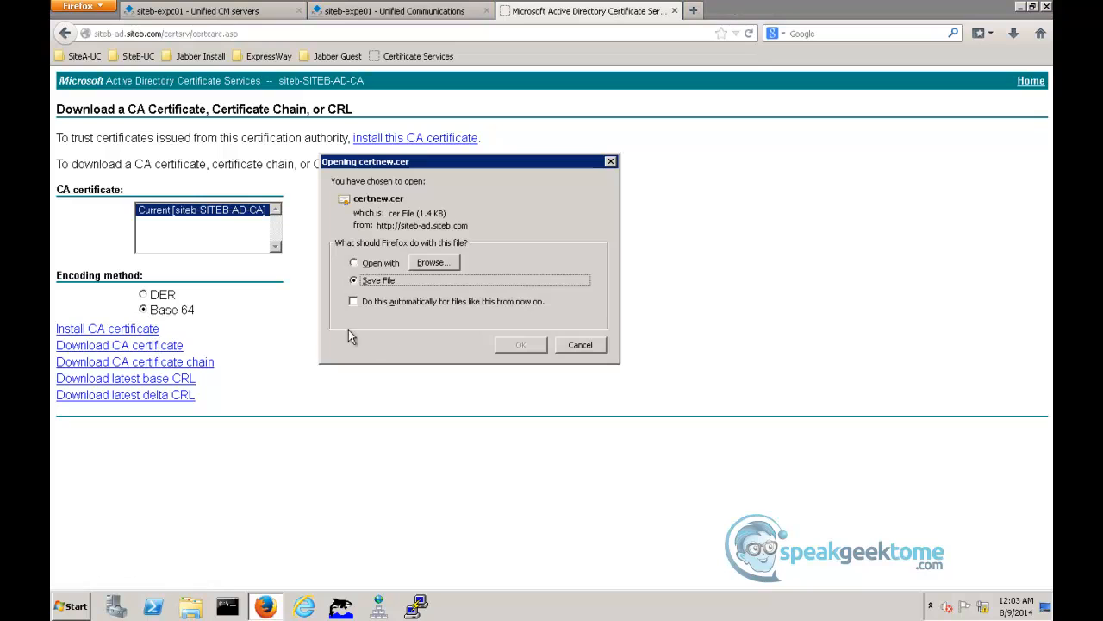
click(520, 344)
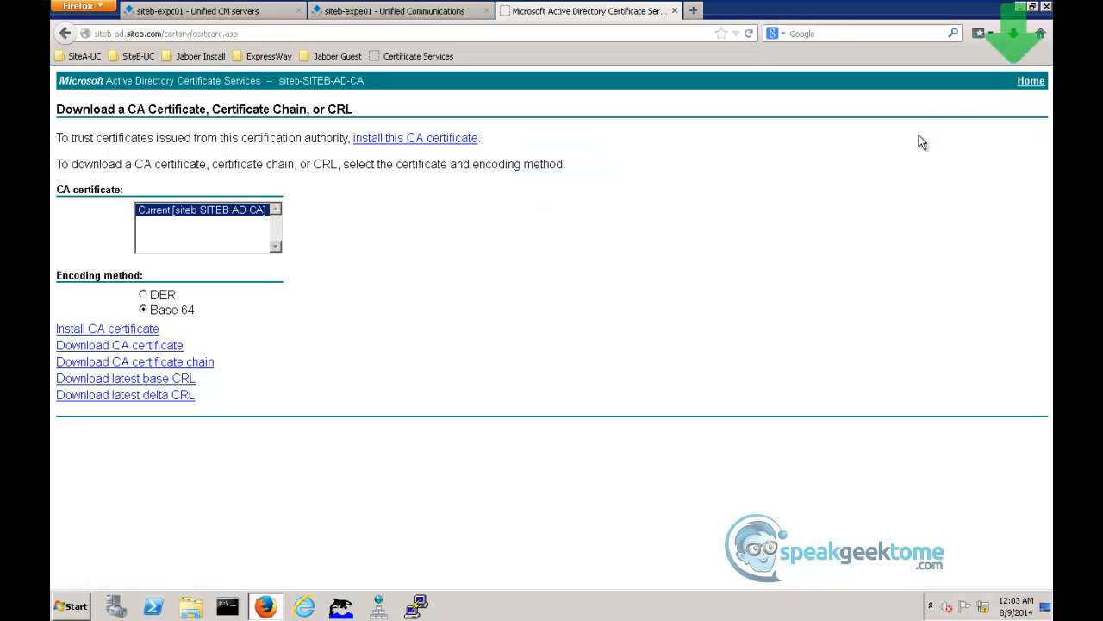
- Rename the downloaded certnew.cer as CARootCert2.cer in its folder and close the folder window
click(1013, 34)
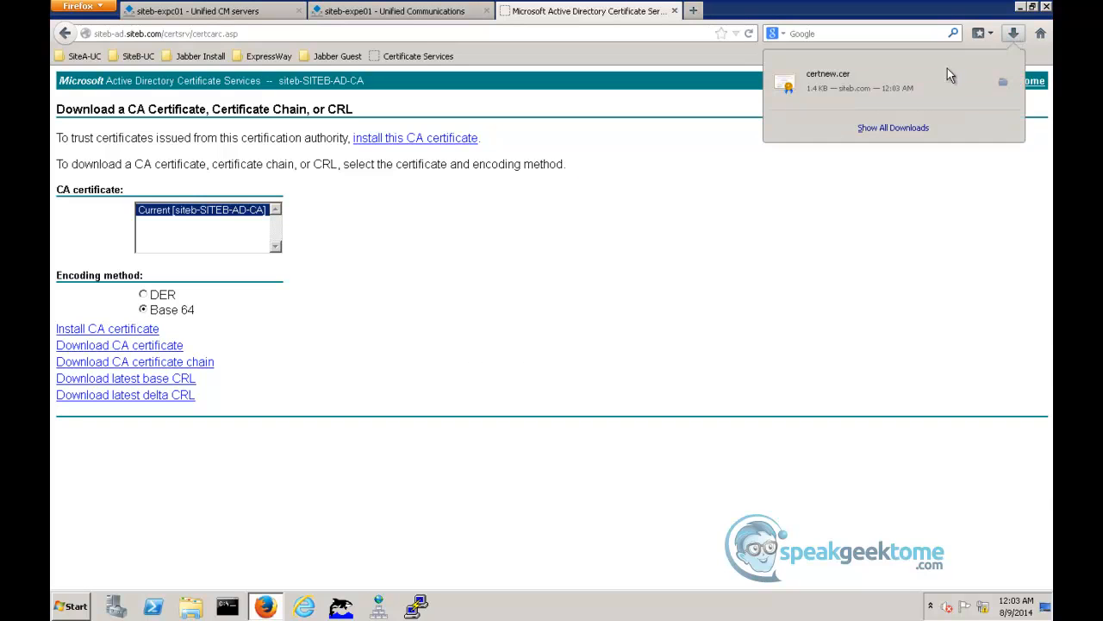
click(1003, 81)
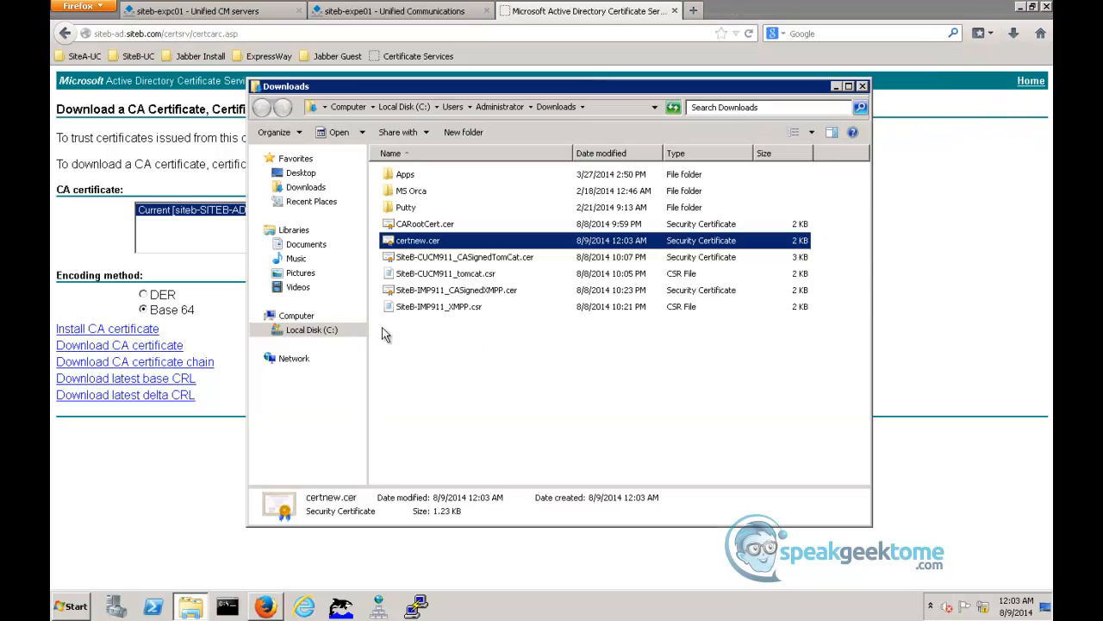
right_click(414, 243)
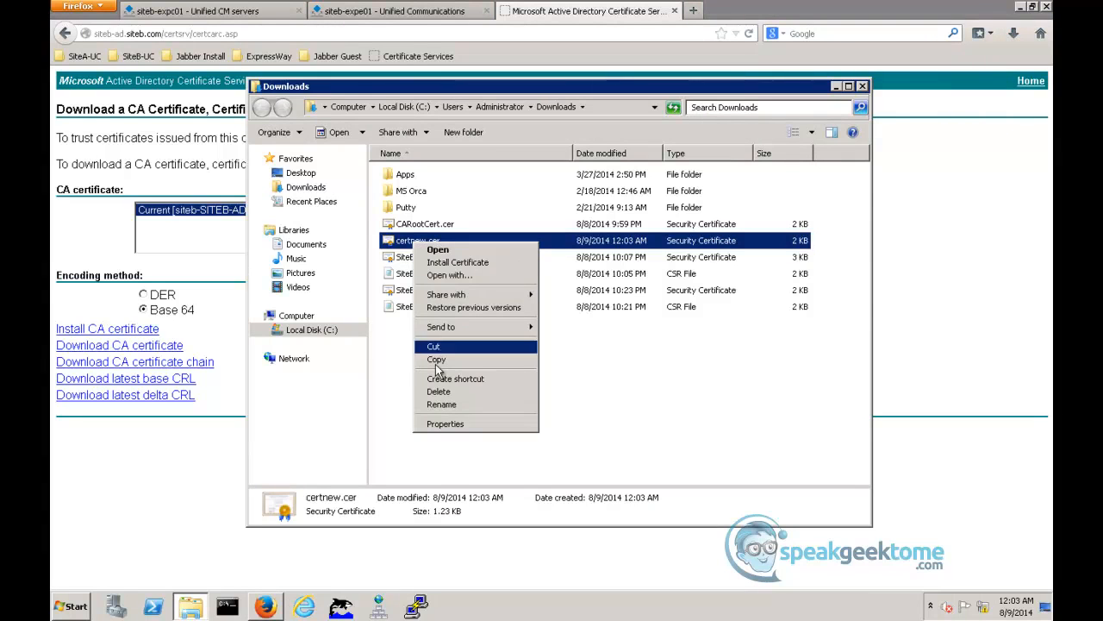
click(441, 405)
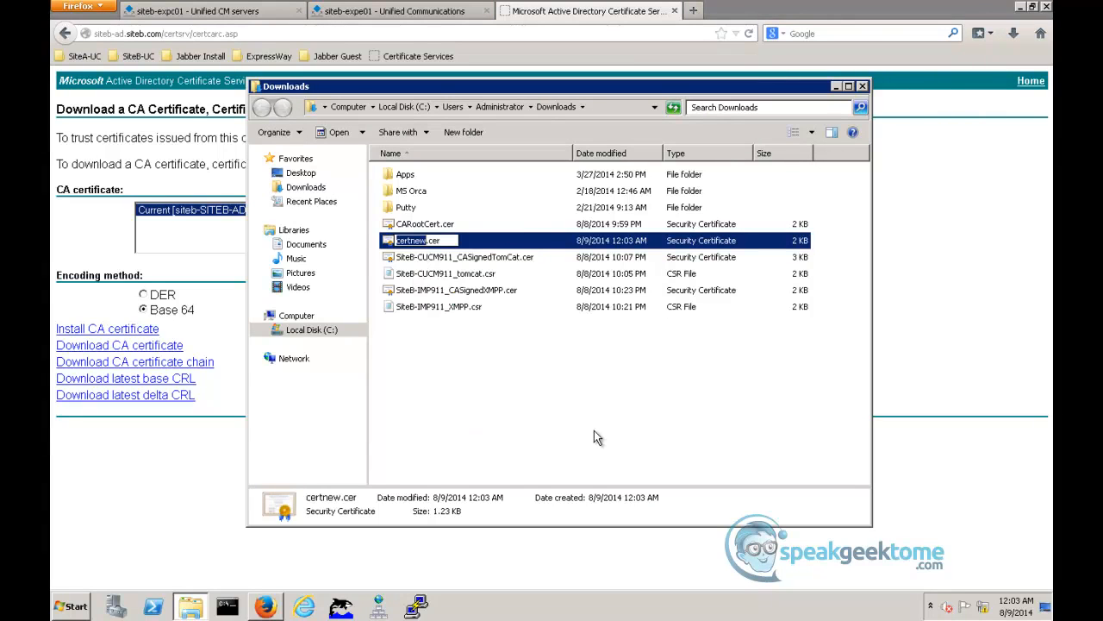
text(CARootCert2)
key(Return)
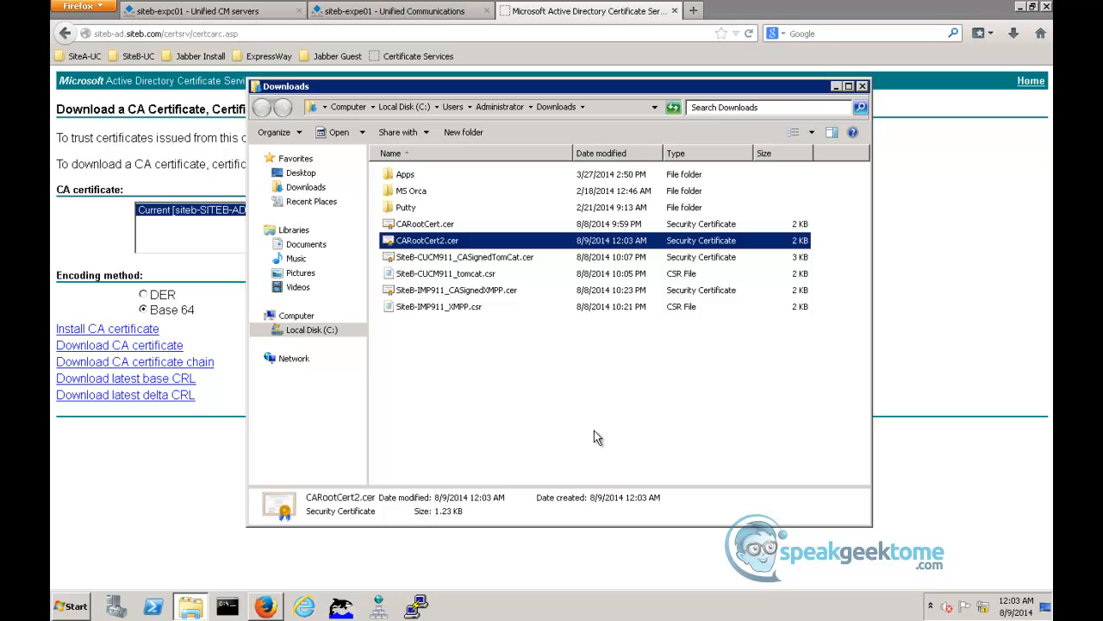
click(863, 87)
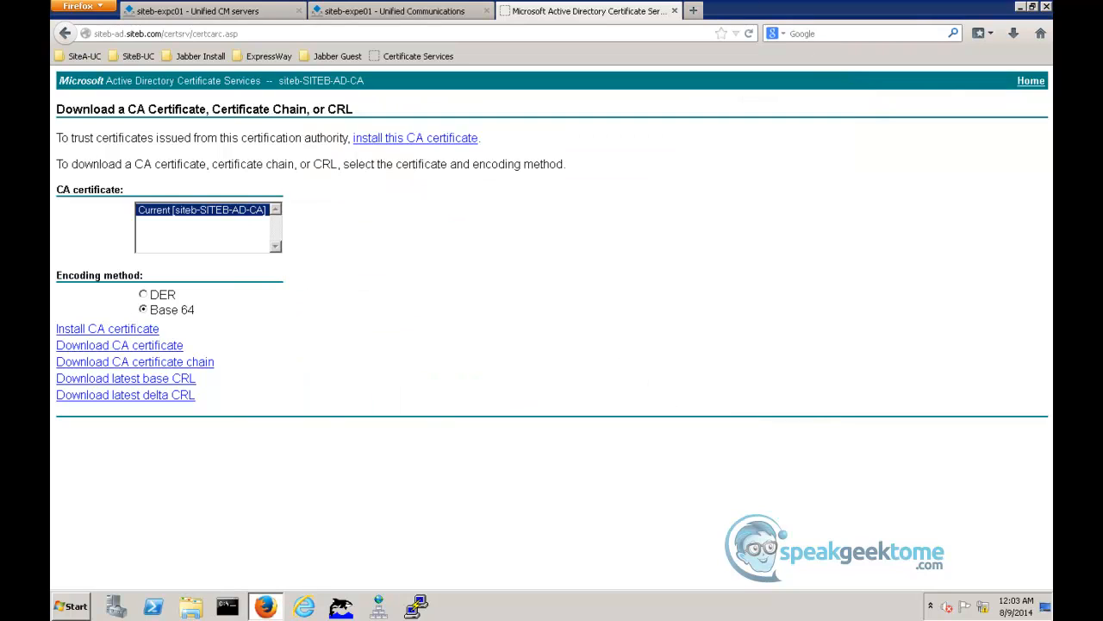
- Append CARootCert2.cer from the Downloads folder to the trusted CA certificates on siteb-expc01
click(224, 19)
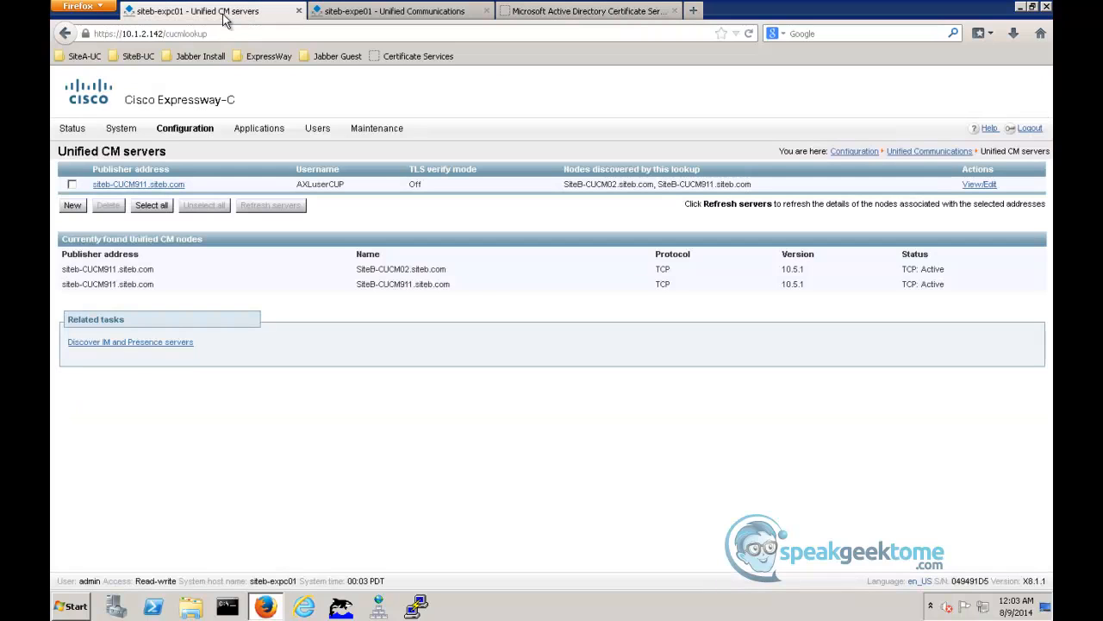
mouse_move(375, 131)
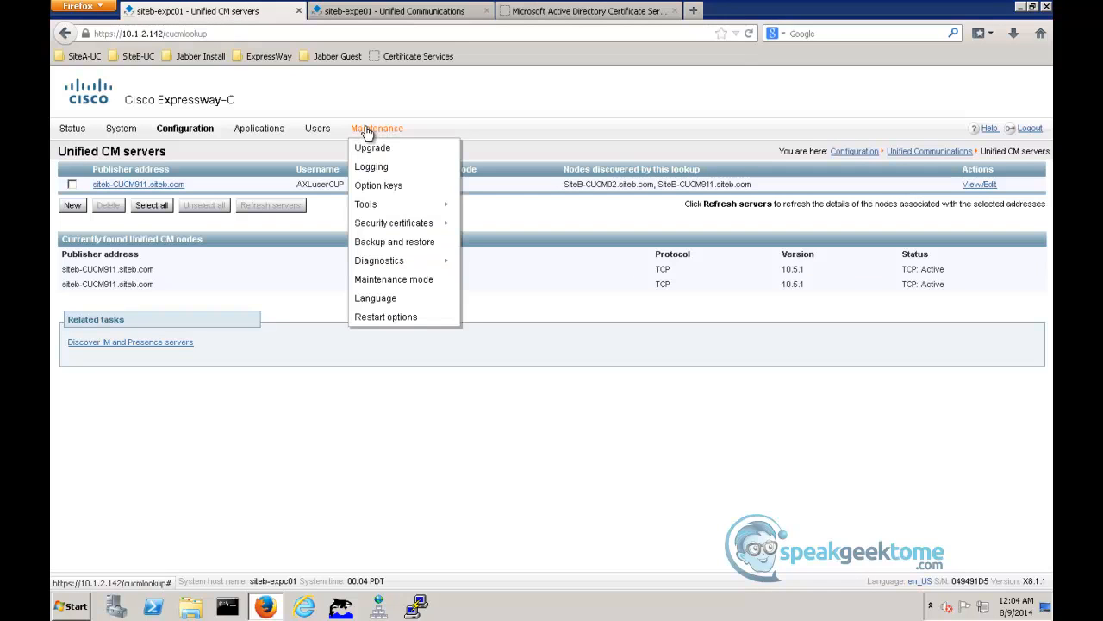
mouse_move(393, 223)
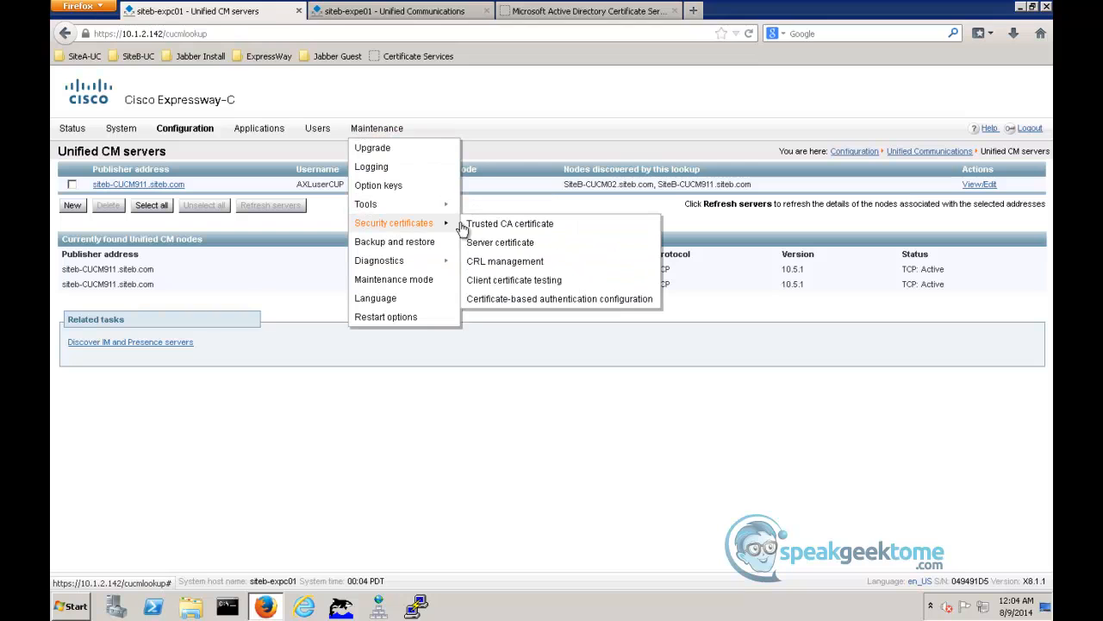
click(499, 226)
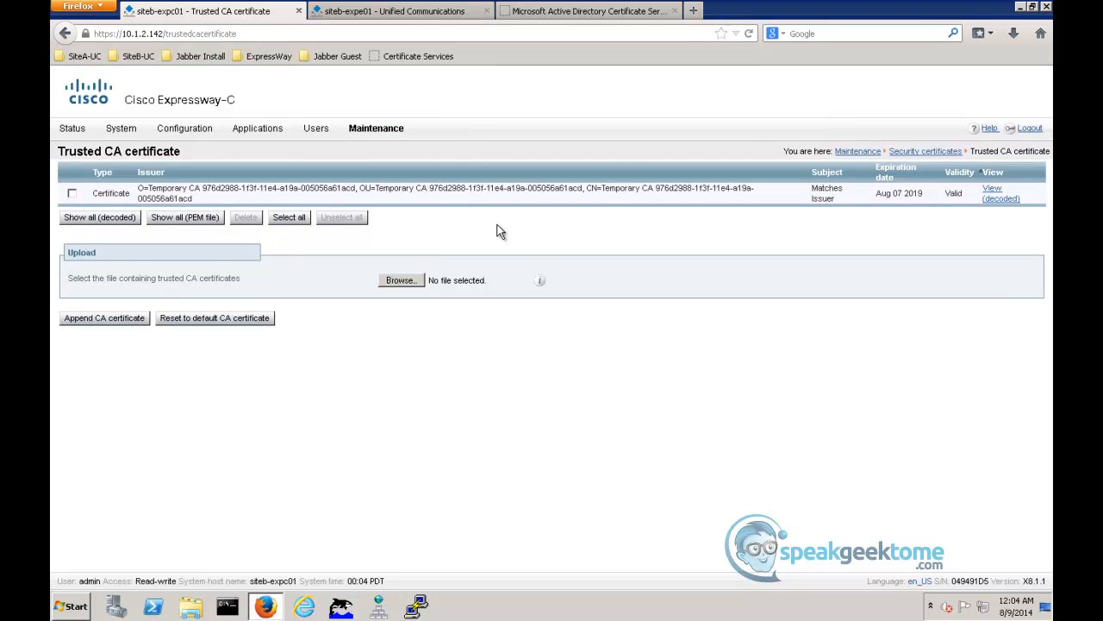
click(404, 280)
click(105, 112)
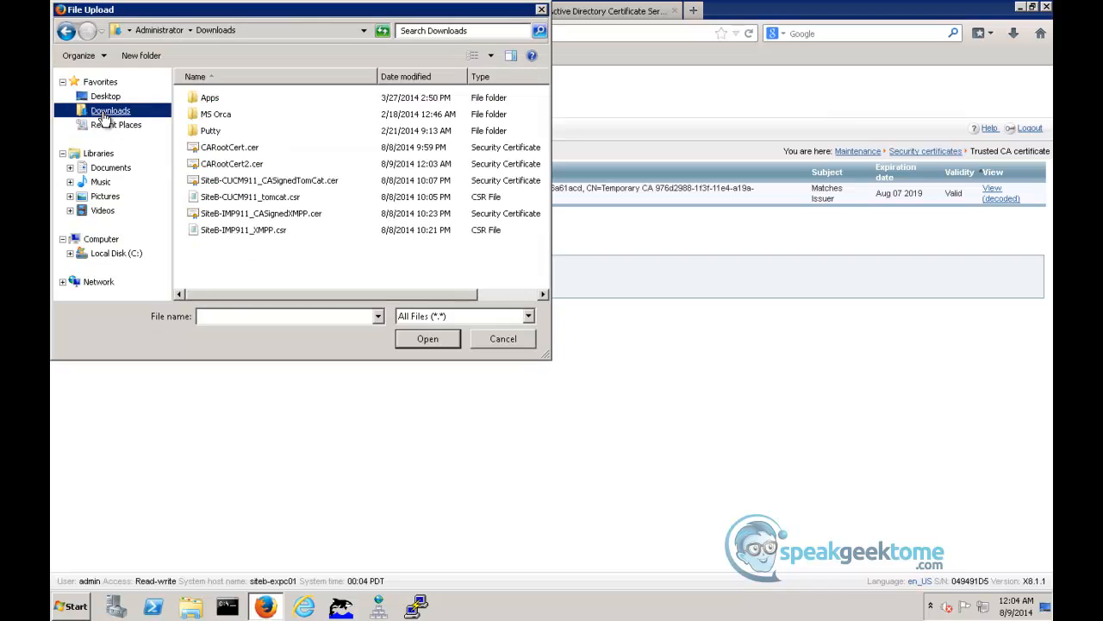
click(225, 164)
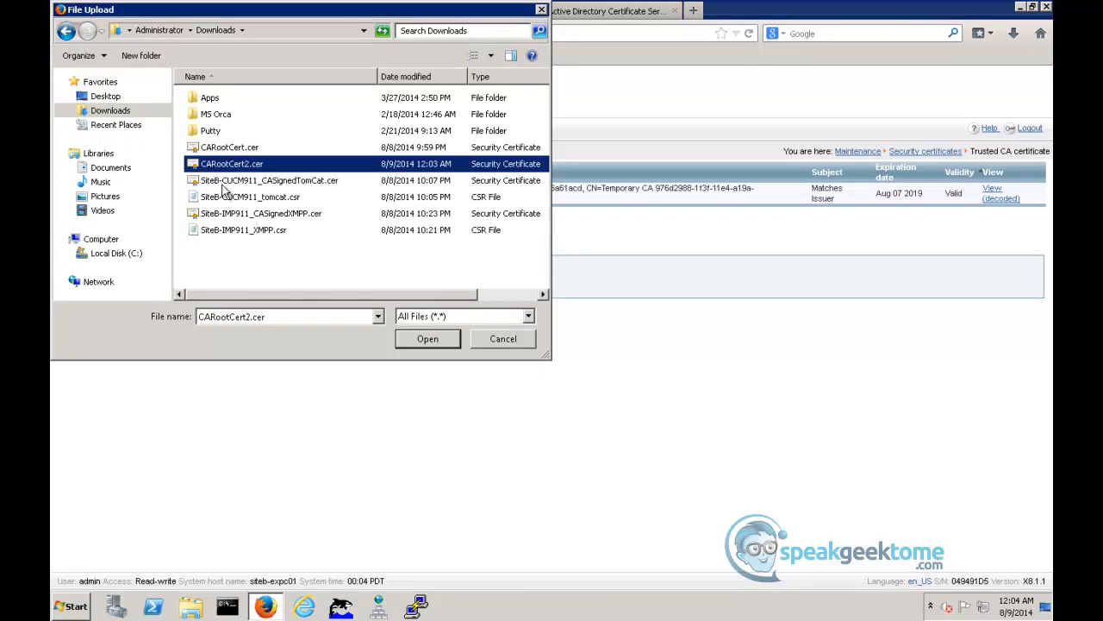
click(412, 342)
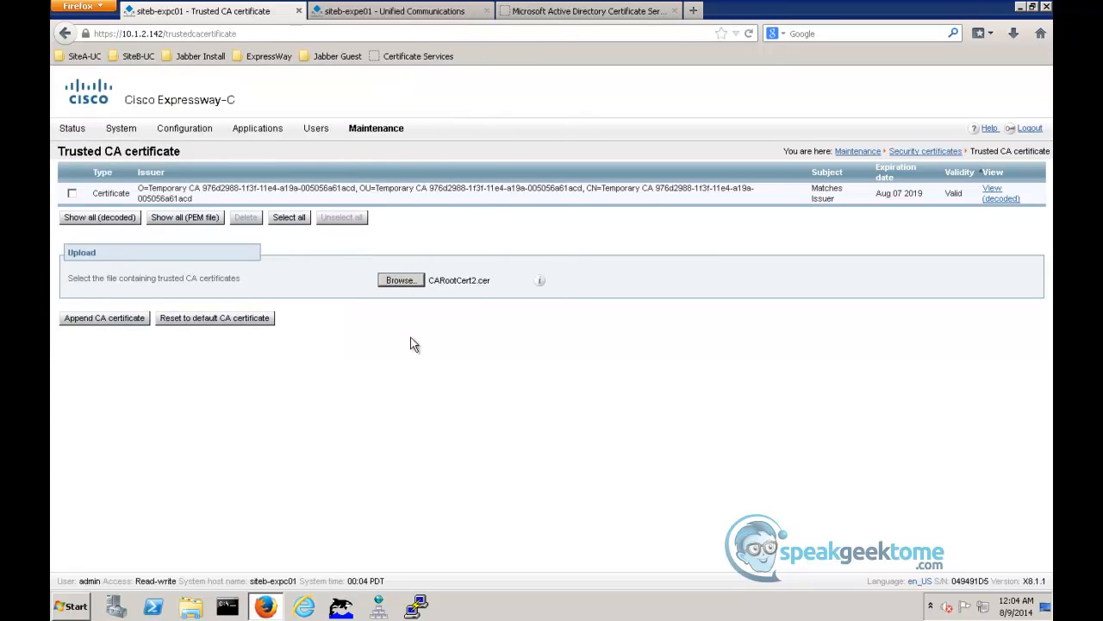
click(107, 321)
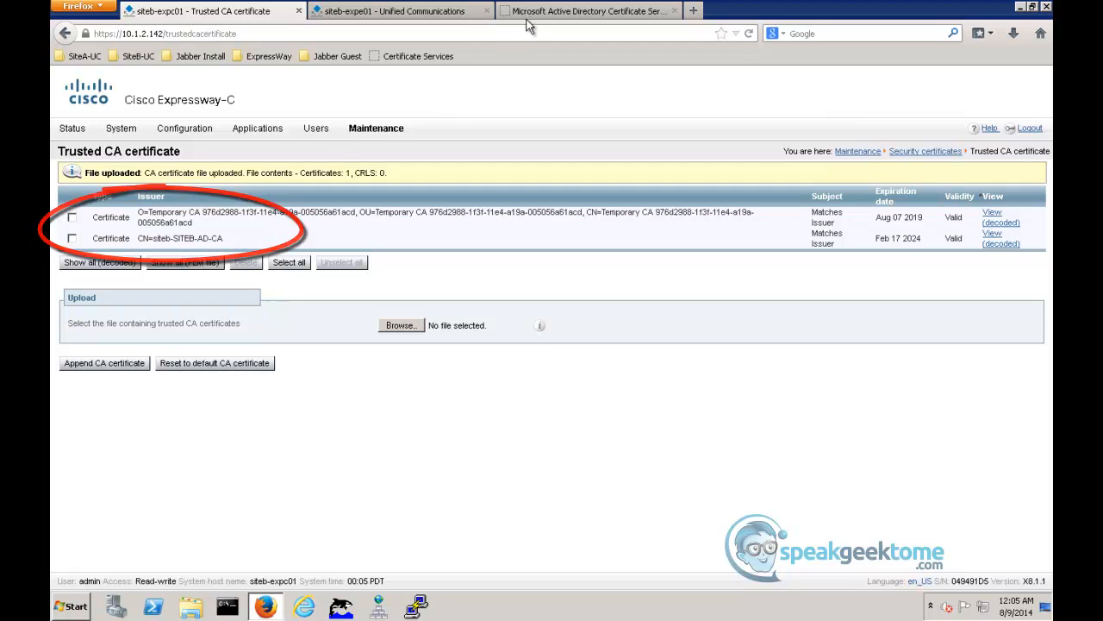
- Switch to the Certification Authority tool and open the management console for siteb-SITEB-AD-CA's certificate templates
click(75, 608)
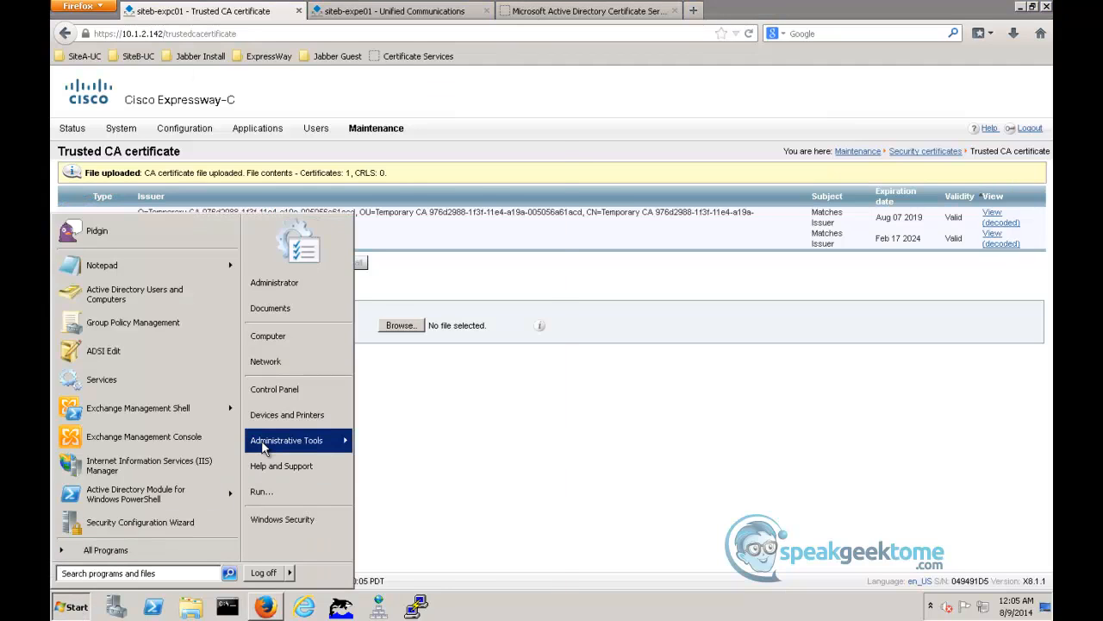
mouse_move(336, 441)
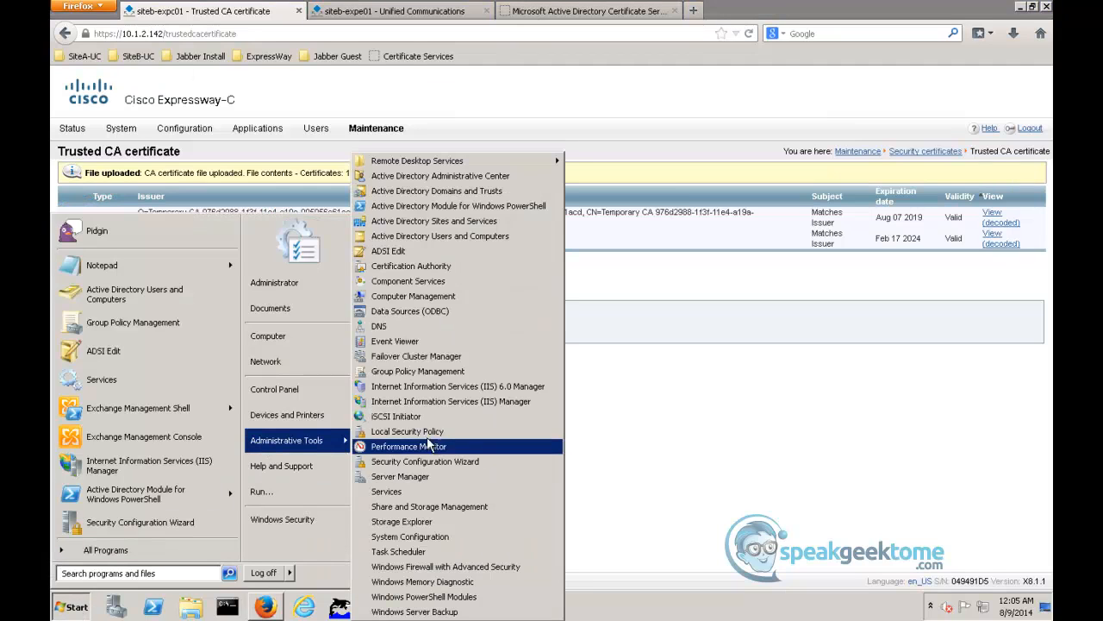
click(484, 268)
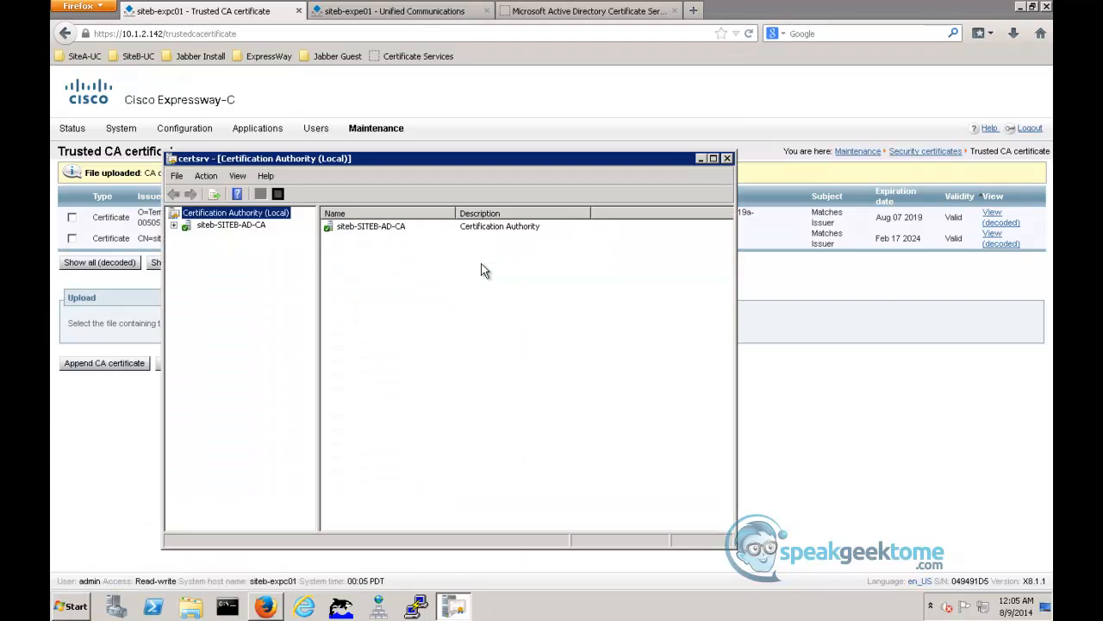
click(173, 225)
click(245, 285)
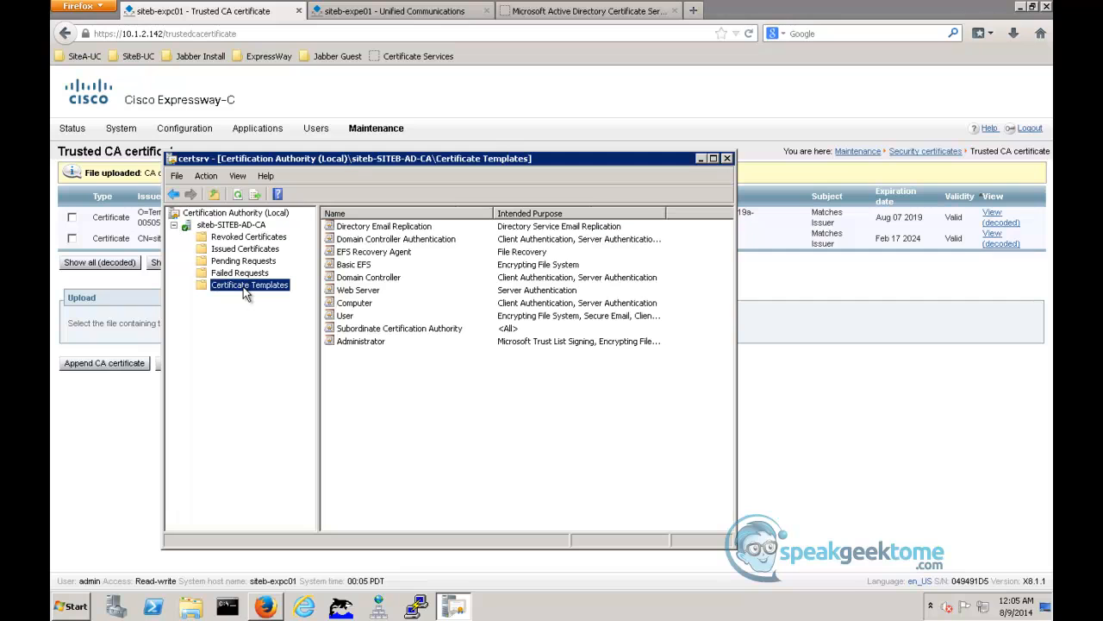
right_click(244, 294)
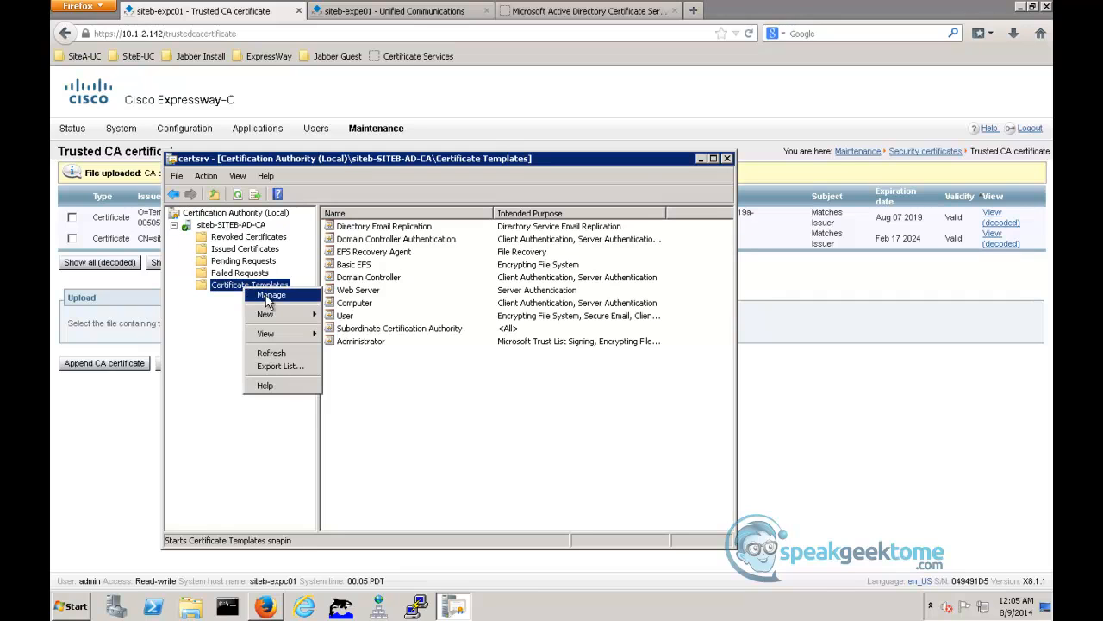
click(268, 296)
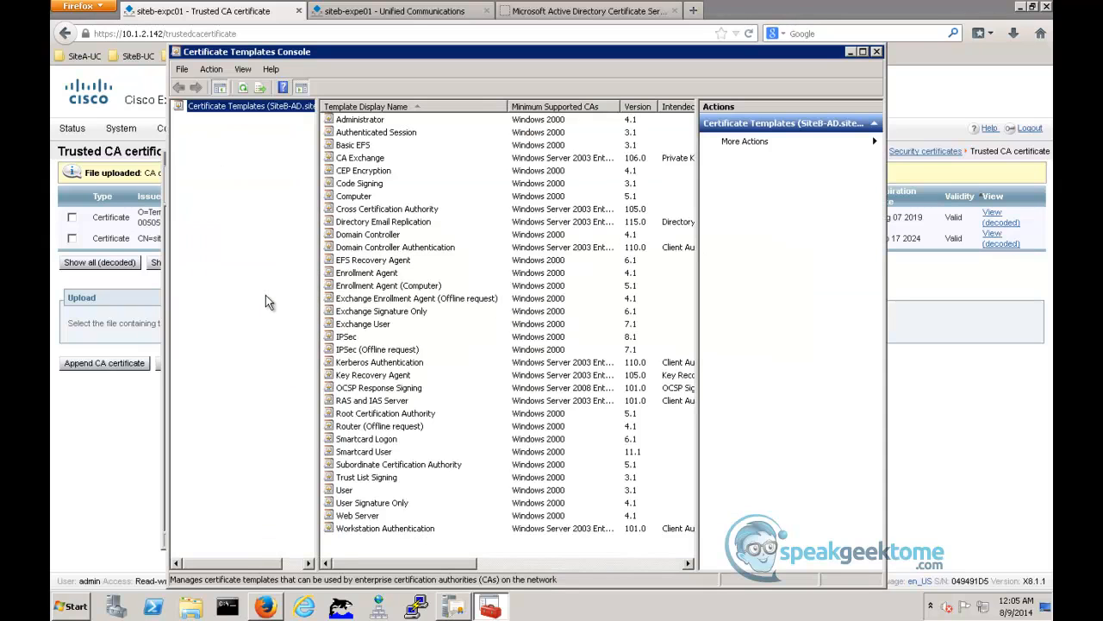
- Duplicate the Web Server certificate template for Windows Server 2003 Enterprise
click(358, 517)
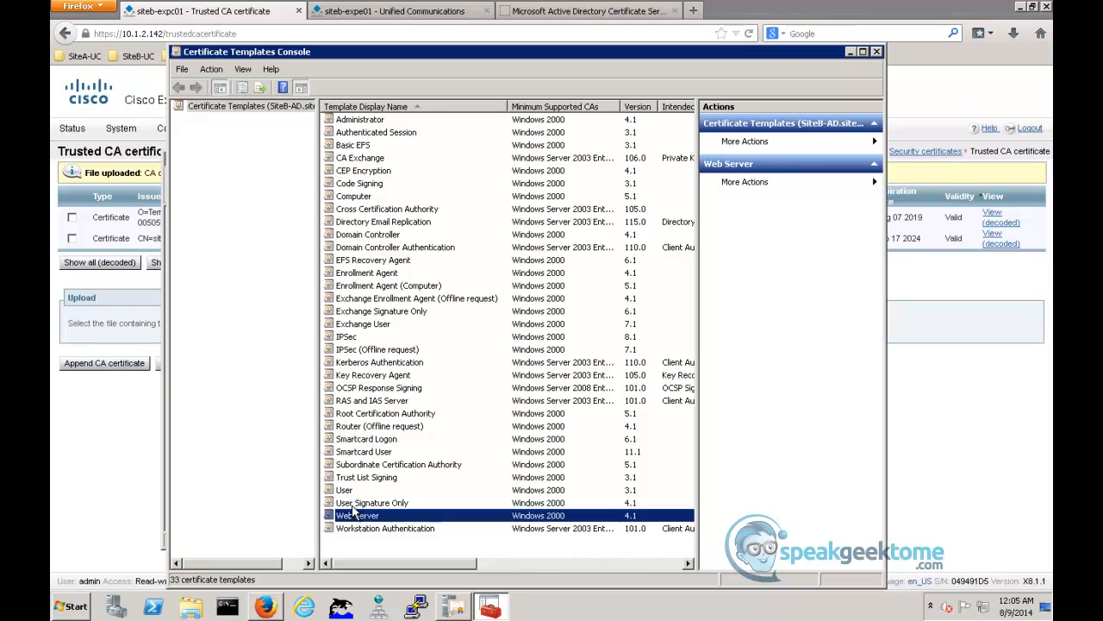
right_click(362, 520)
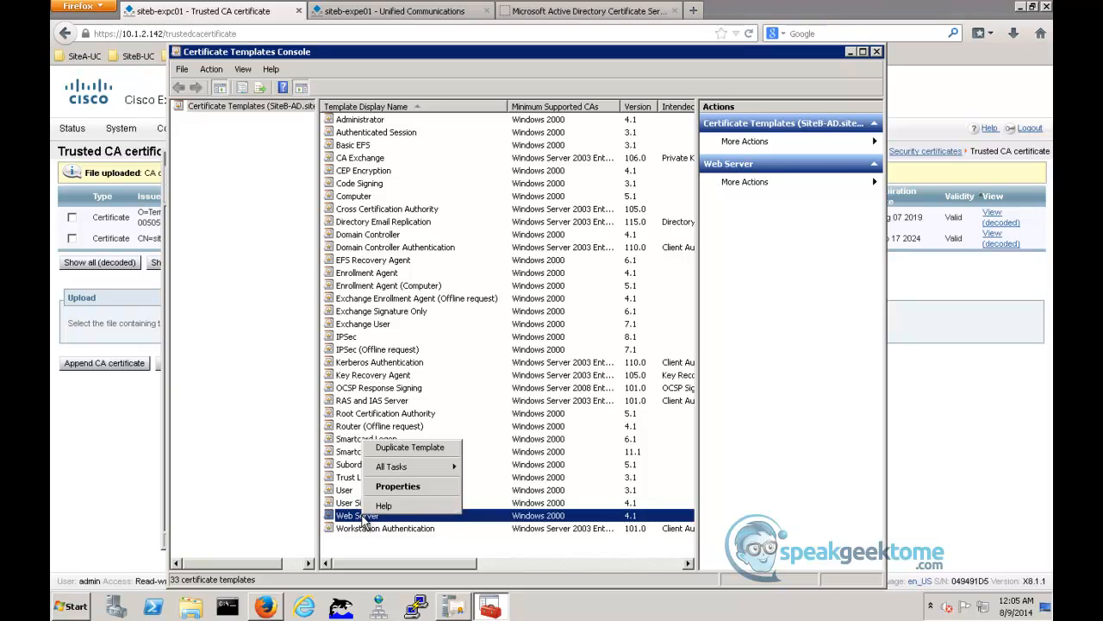
click(422, 455)
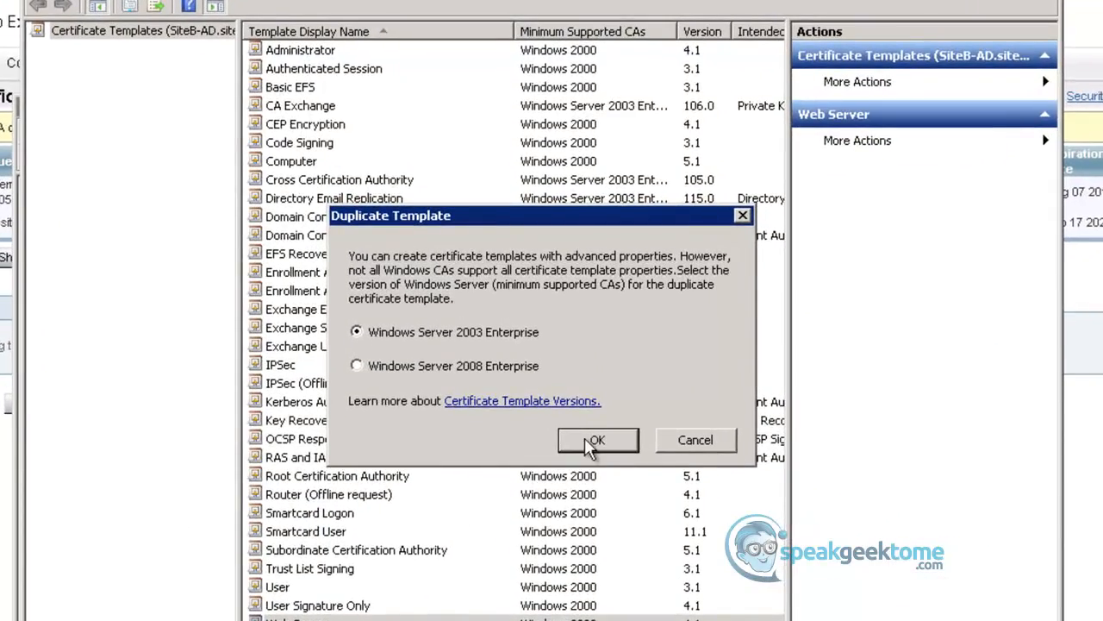
click(587, 439)
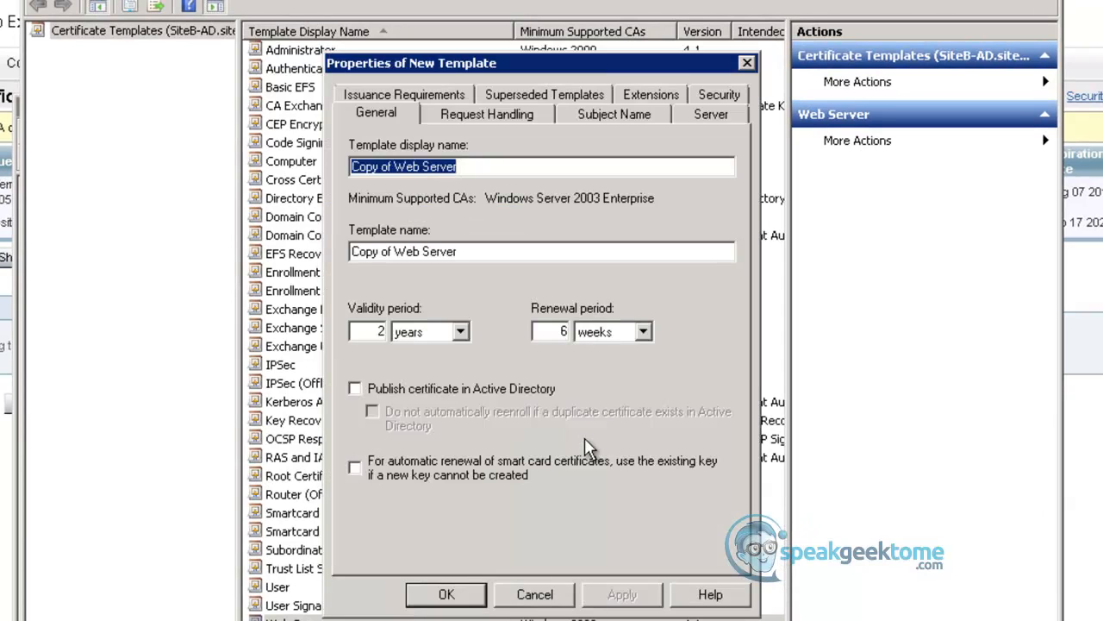
- Name the new template ClientServer and allow its private key to be exported
text(ClientServer)
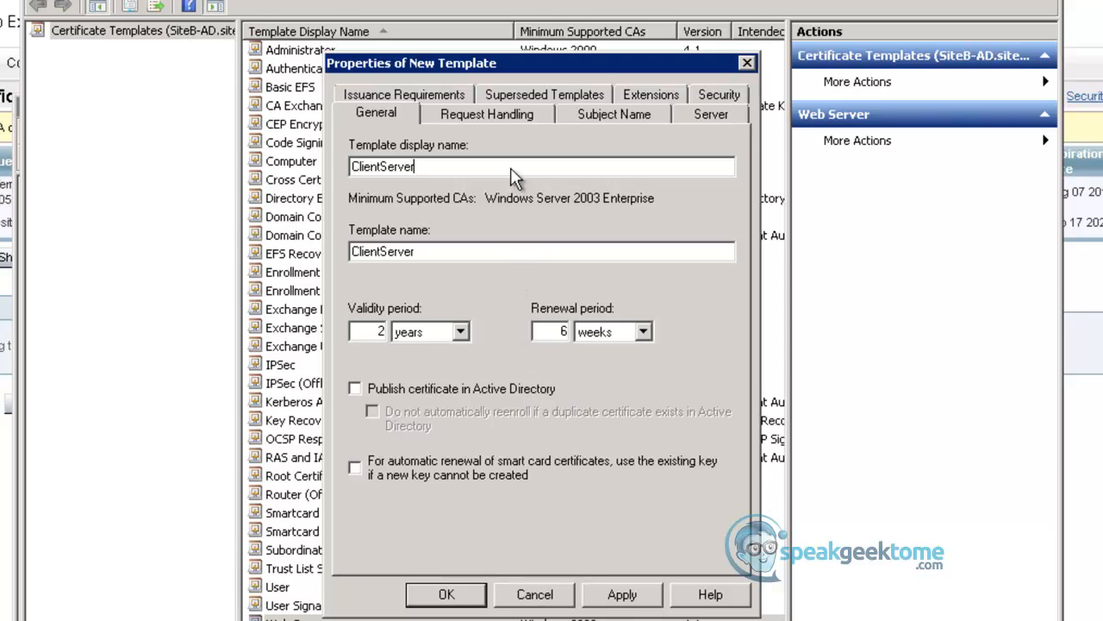
click(502, 114)
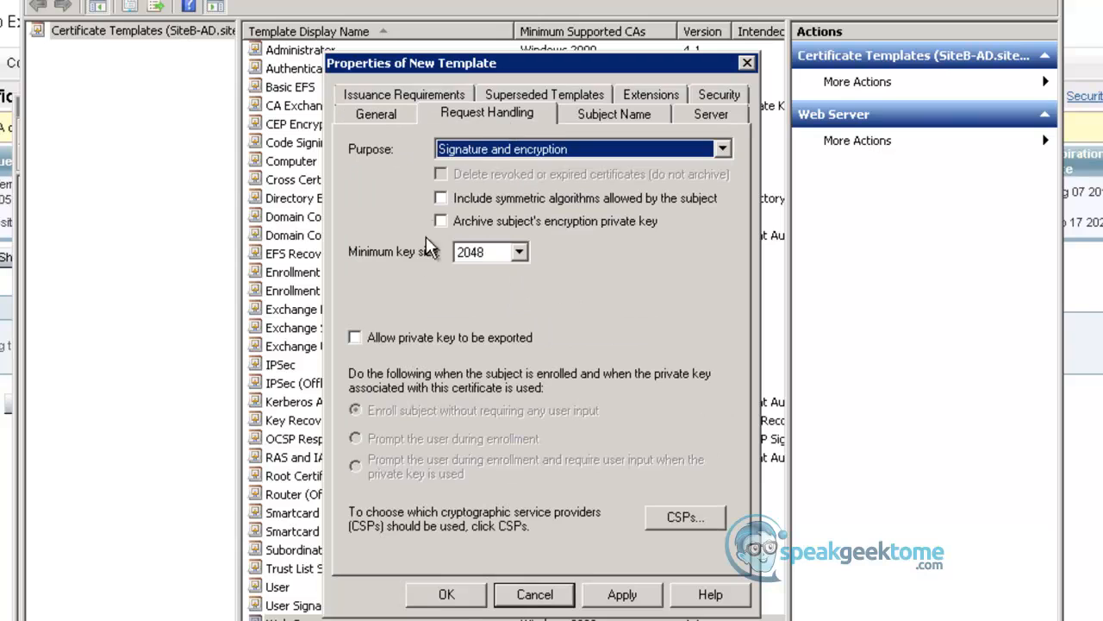
click(355, 339)
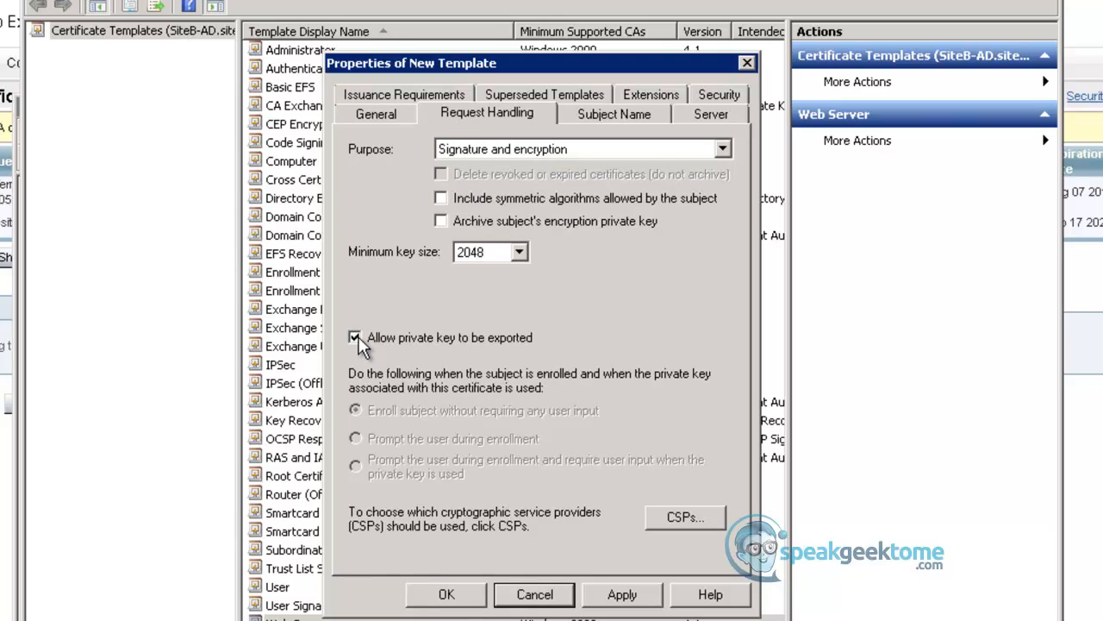
- Add Client Authentication to the ClientServer template's application policies extension and save the template
click(642, 97)
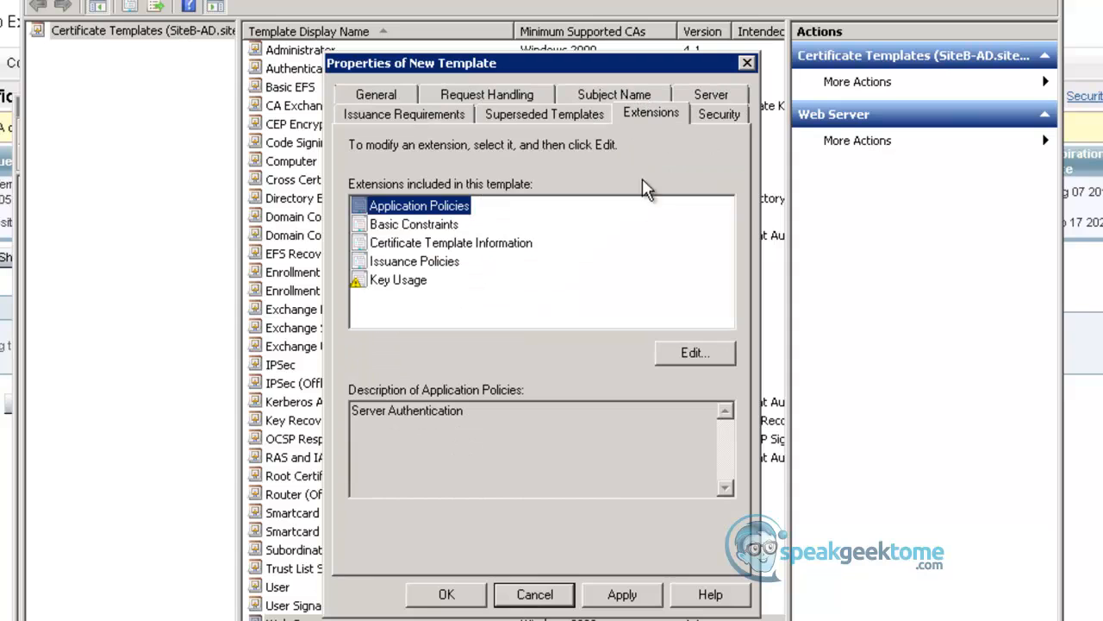
click(673, 361)
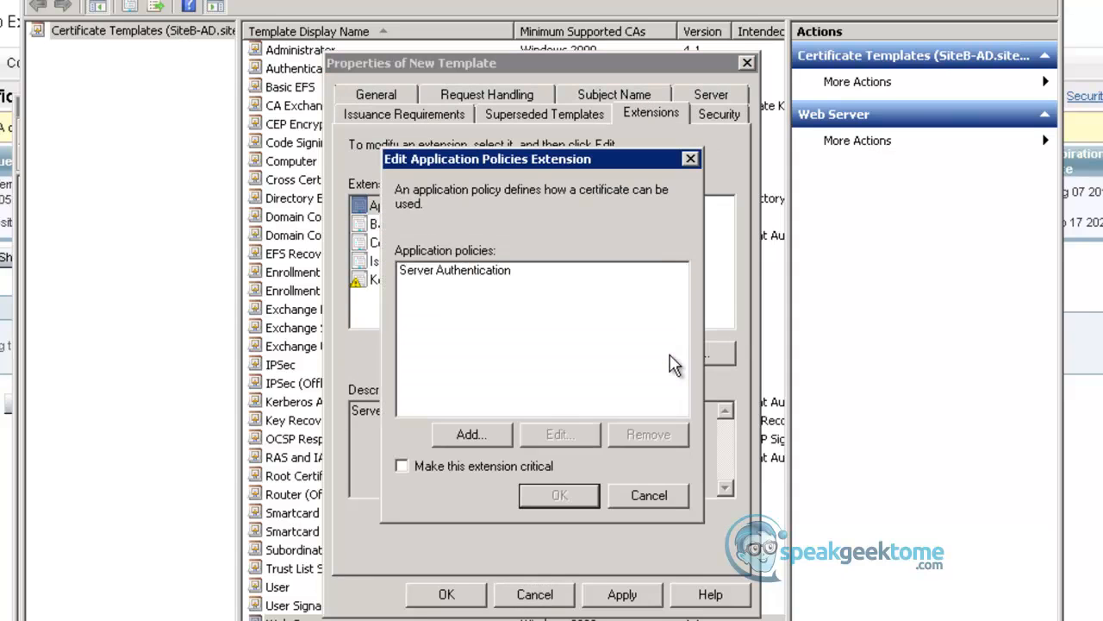
click(470, 435)
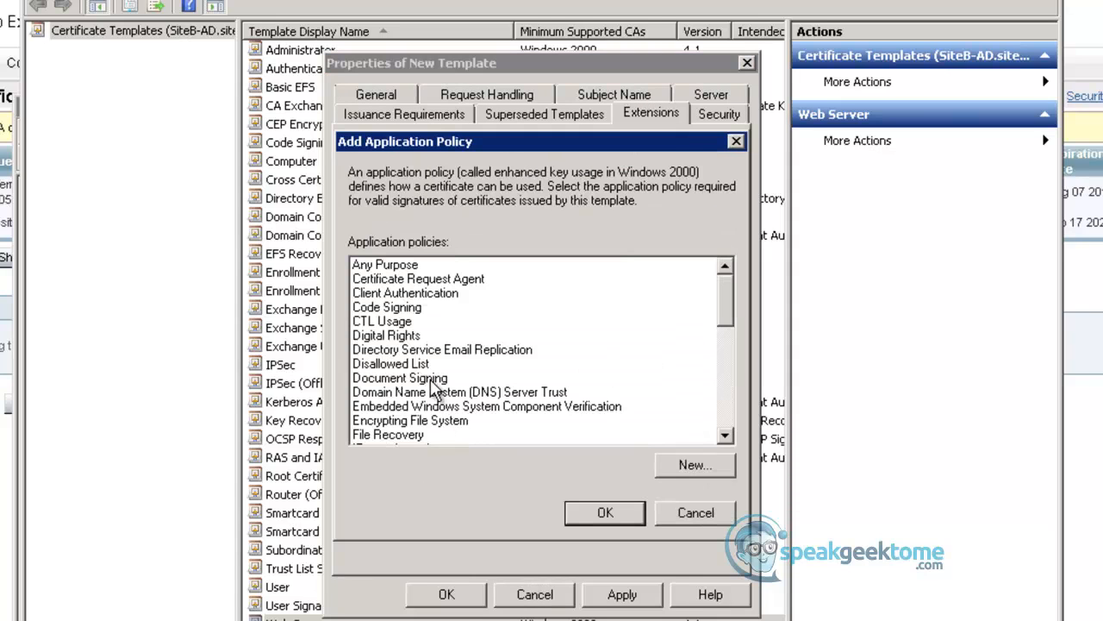
click(409, 295)
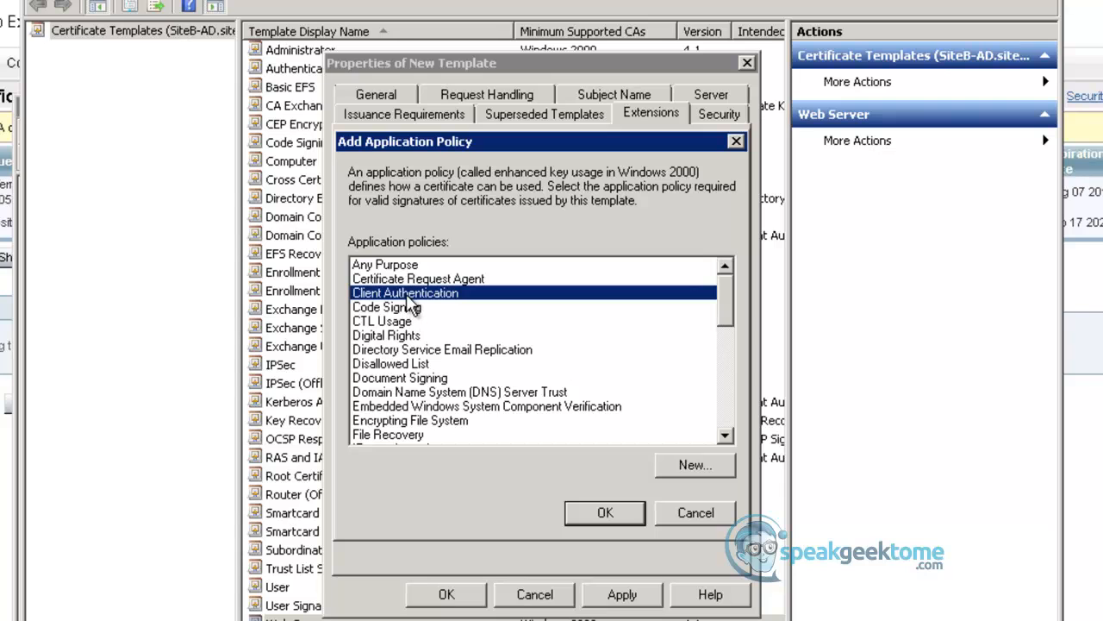
click(603, 514)
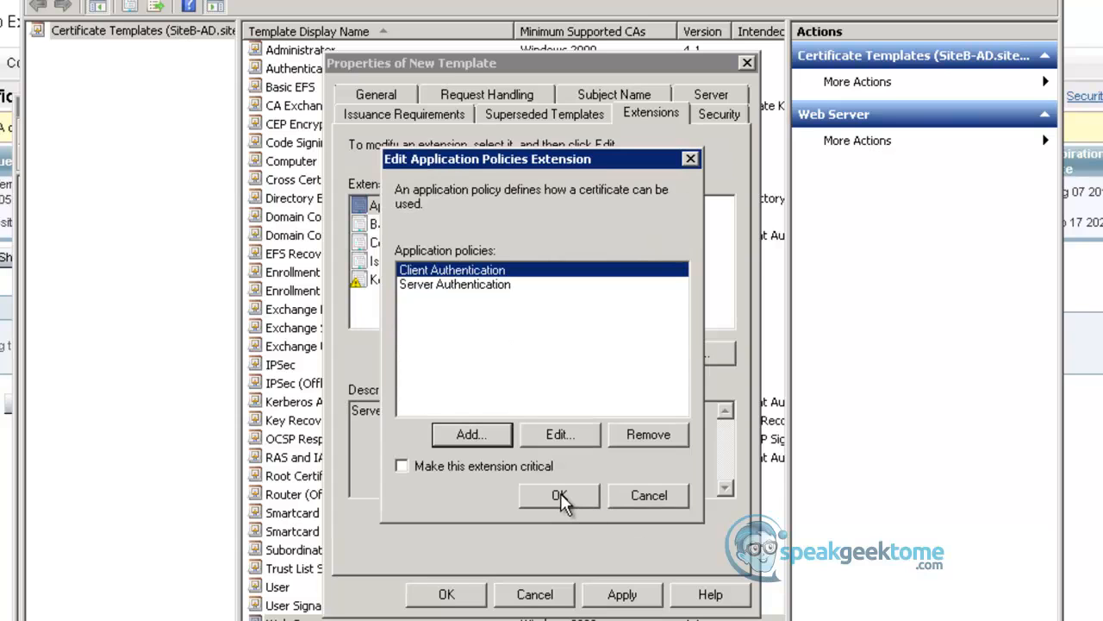
click(560, 496)
click(622, 593)
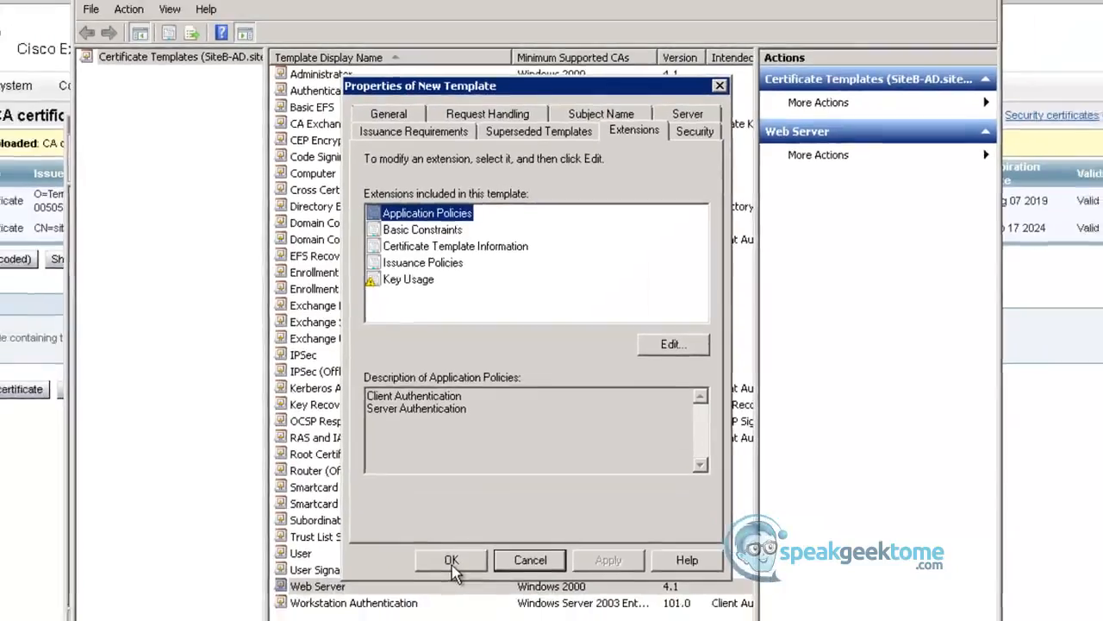
click(448, 587)
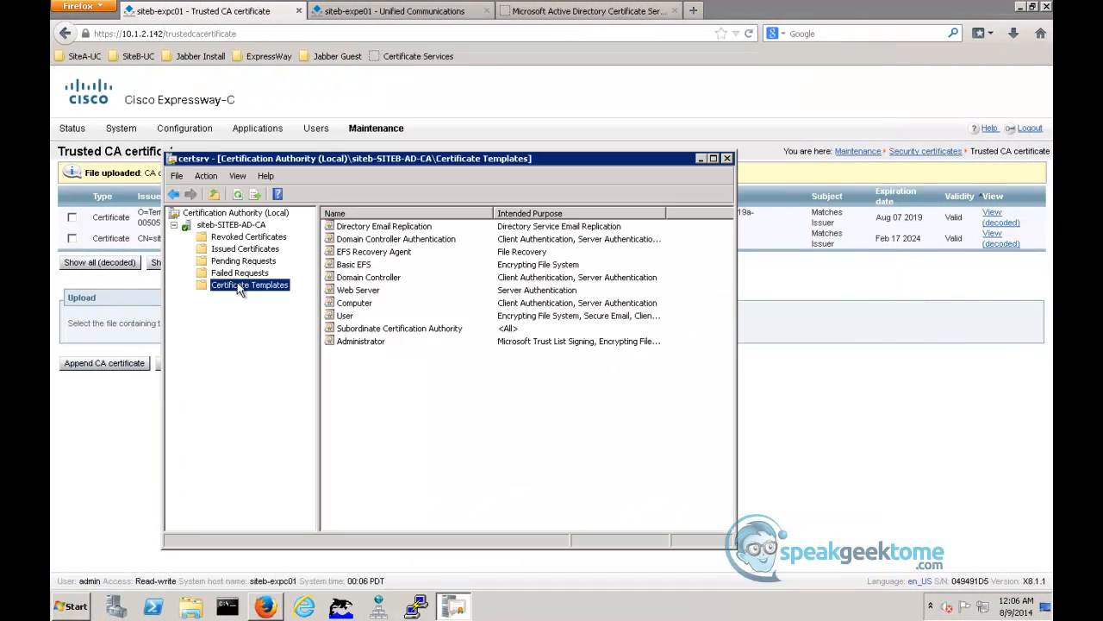
- Enable the ClientServer certificate template for issuing on siteb-SITEB-AD-CA and close the Certification Authority window
right_click(237, 282)
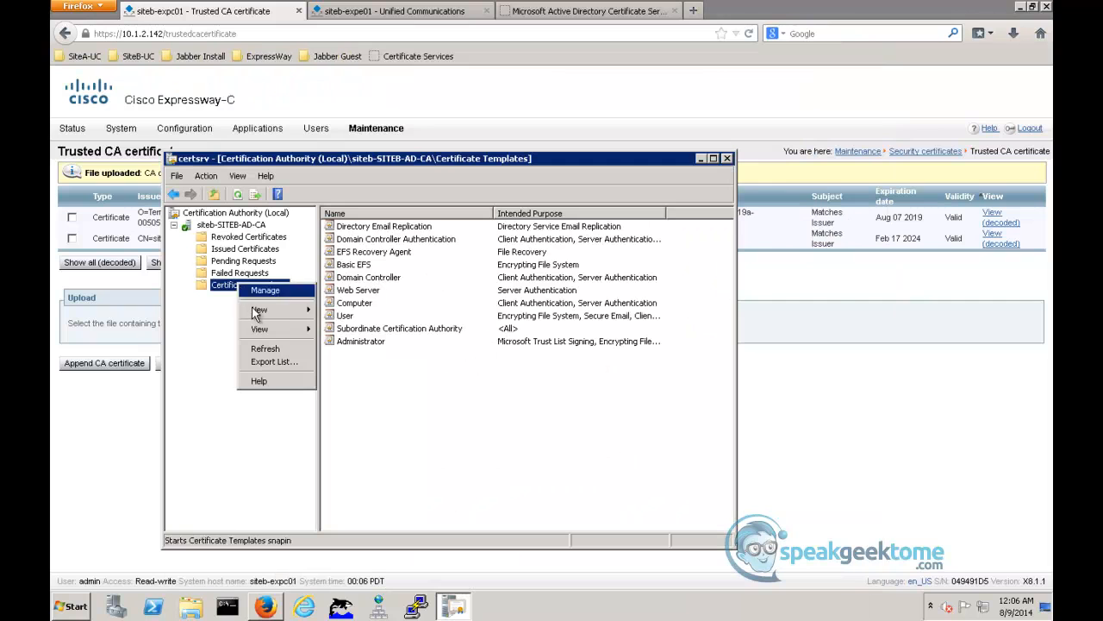
mouse_move(255, 312)
click(349, 317)
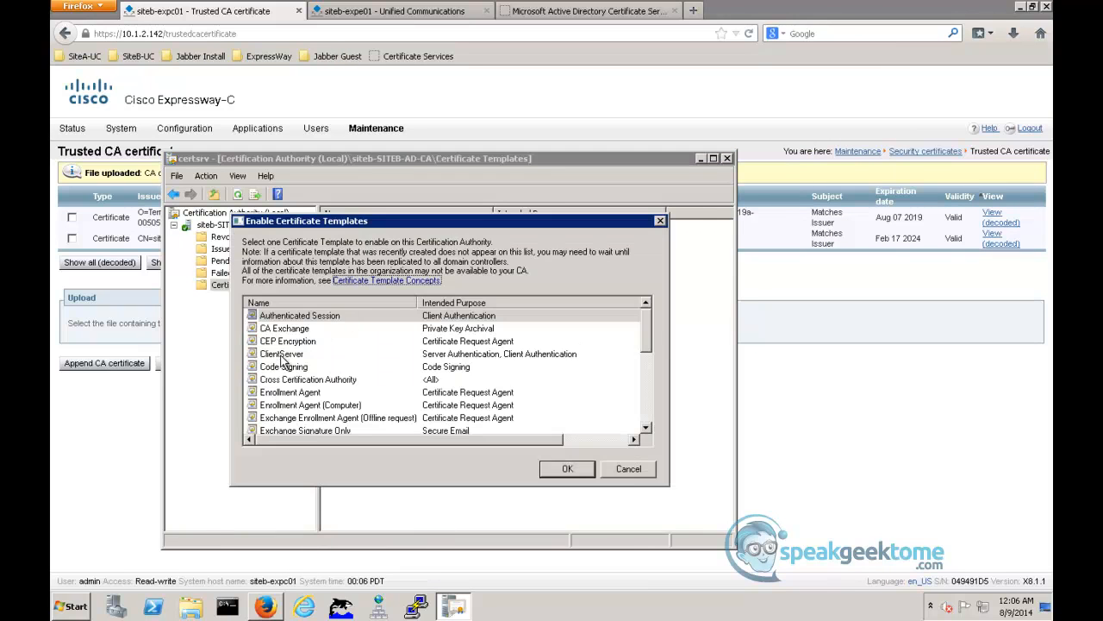
click(281, 355)
click(572, 470)
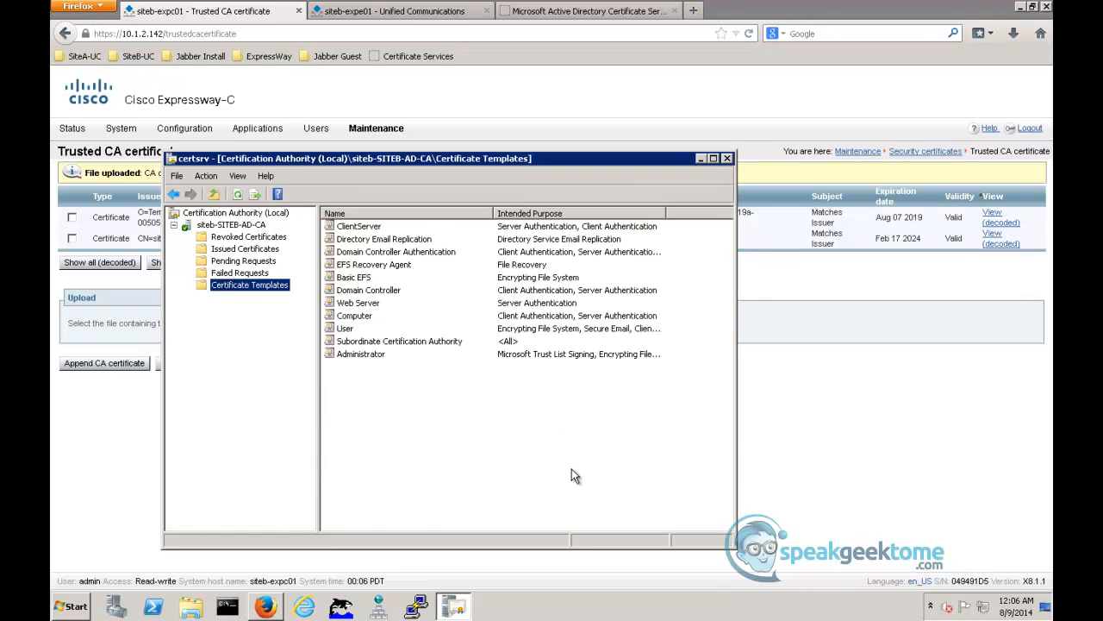
click(727, 159)
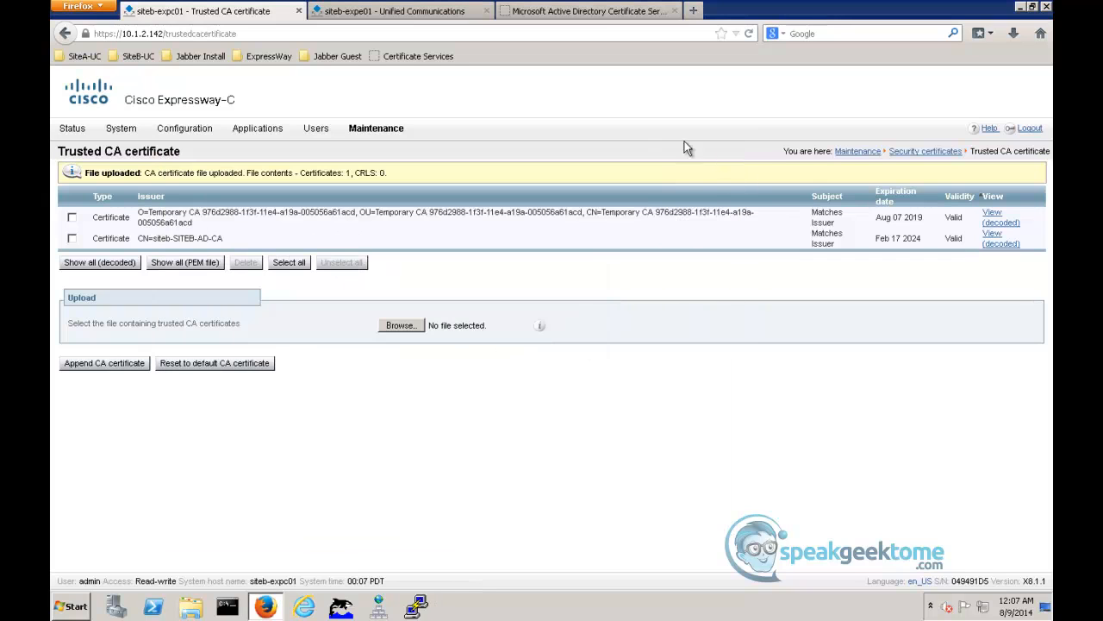
- Check the available certificate templates on the certificate request form in Active Directory Certificate Services
click(591, 12)
click(143, 247)
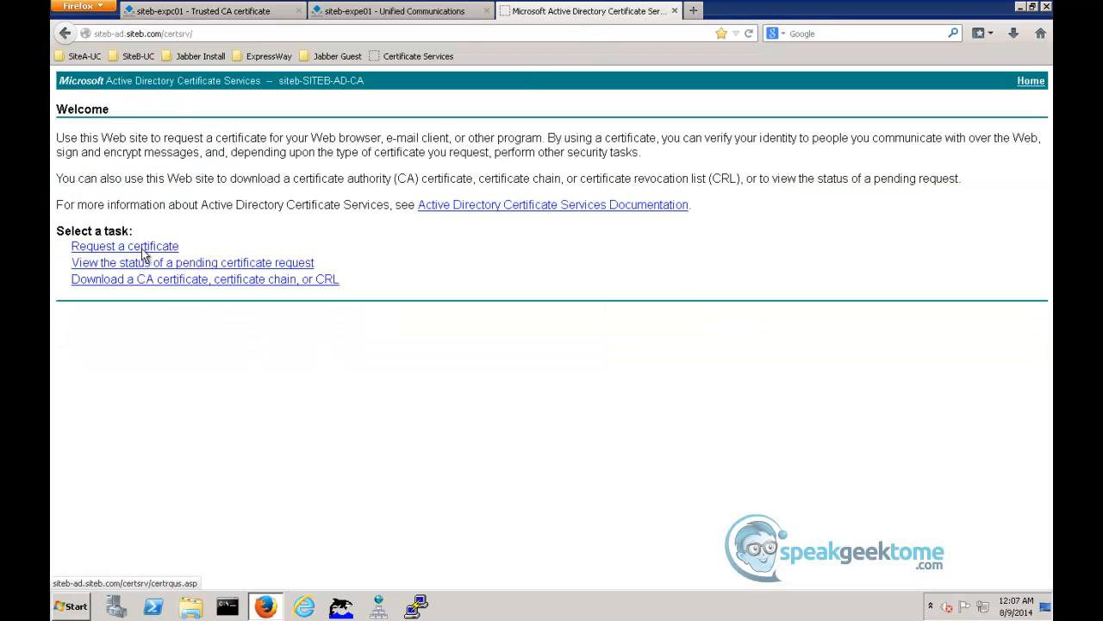
click(193, 184)
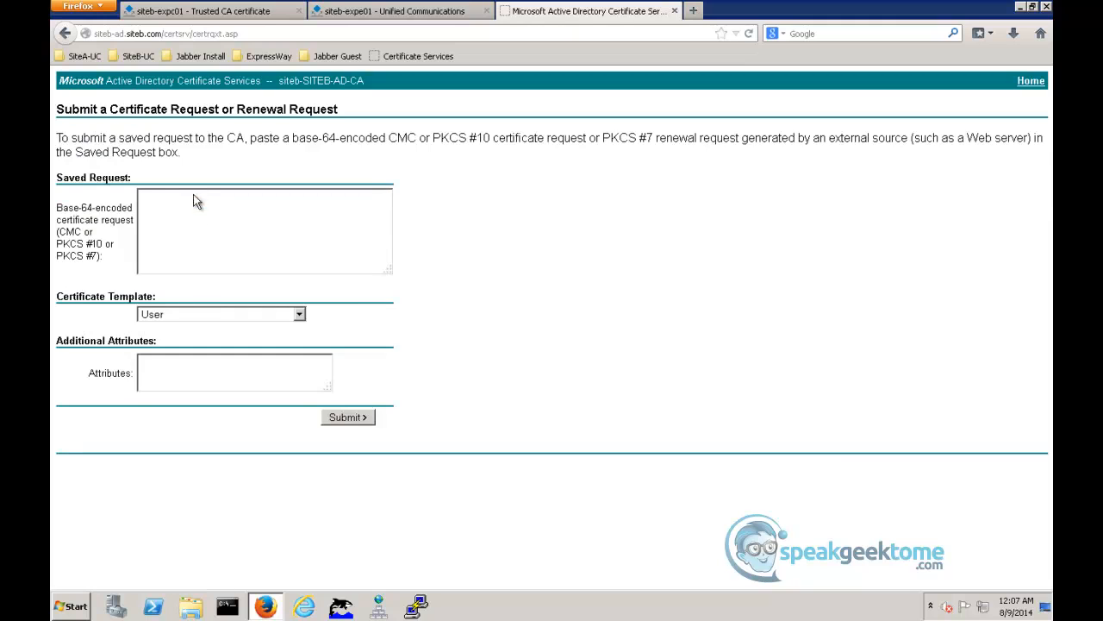
click(300, 316)
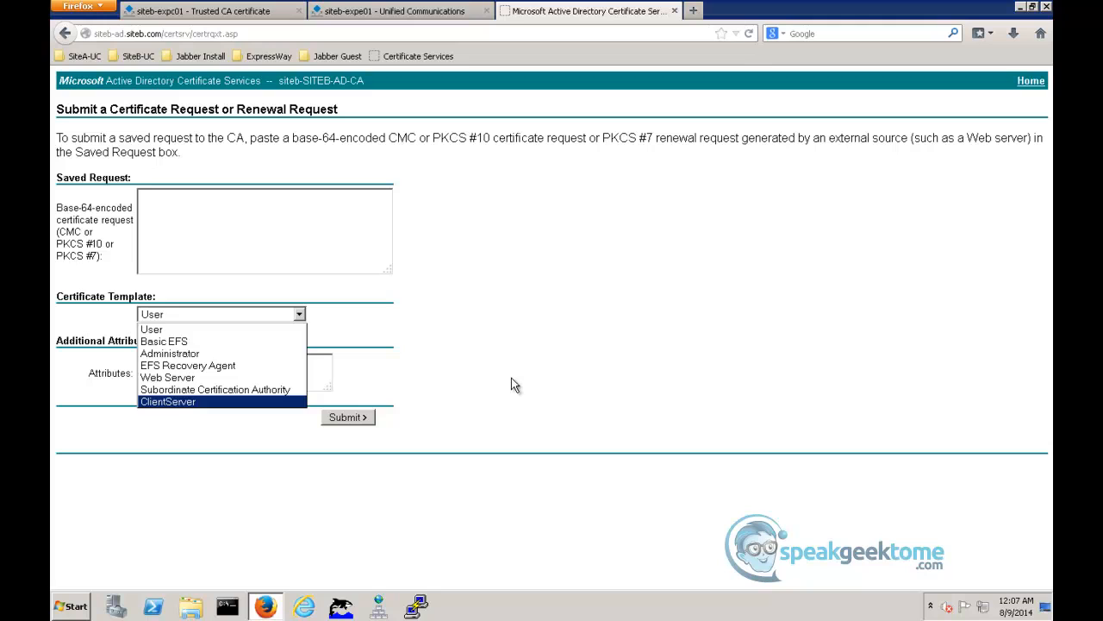
key(Escape)
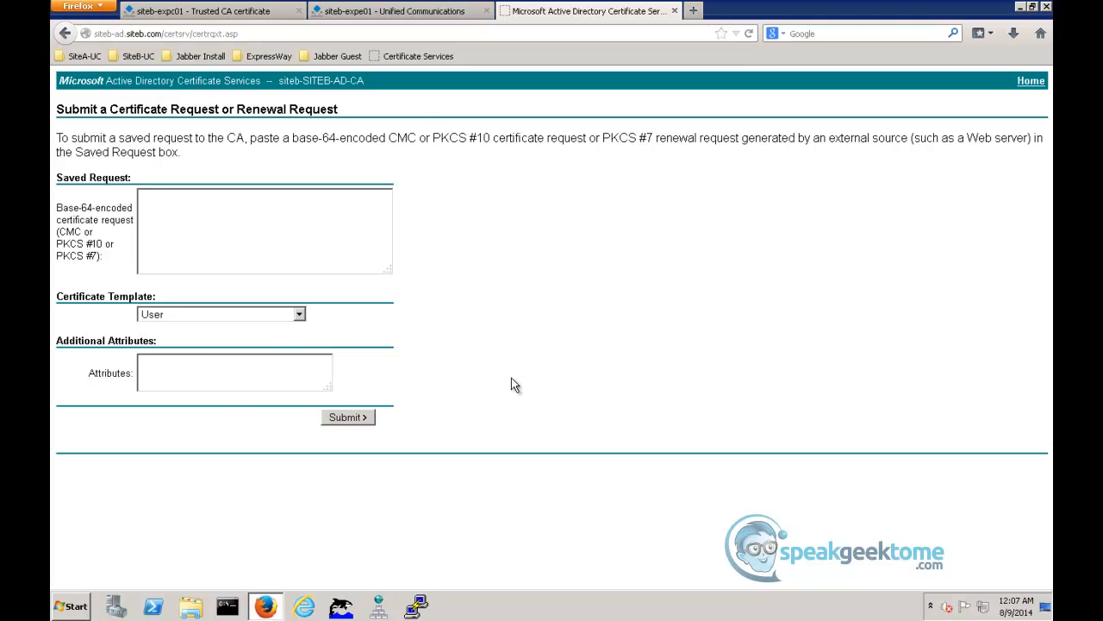
- Download the latest base CRL from siteb-SITEB-AD-CA's certificate services site and save the file
click(421, 57)
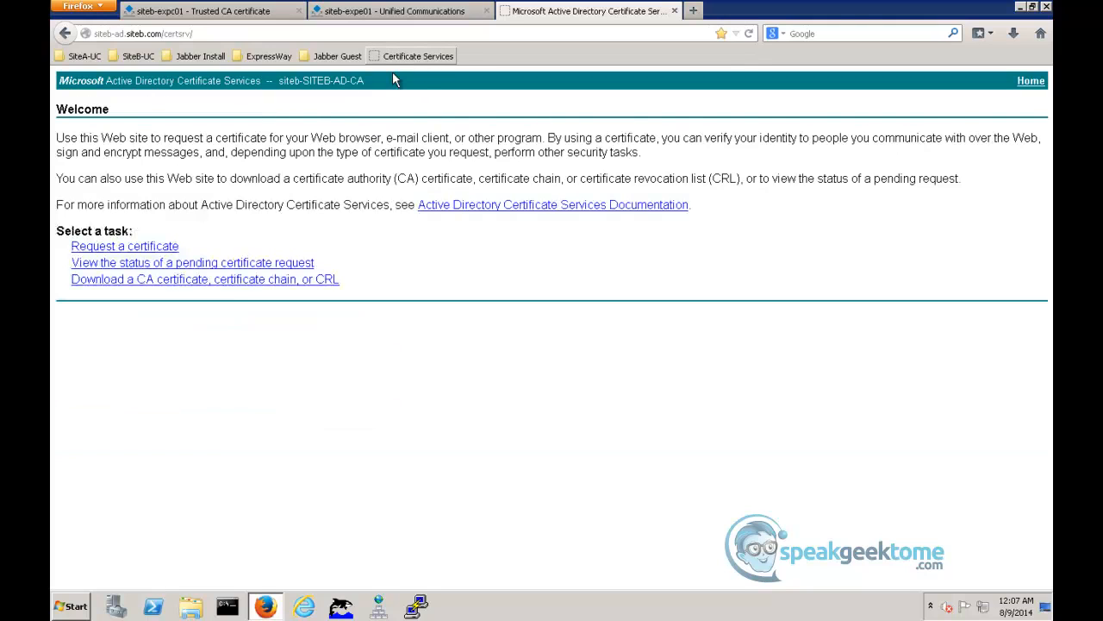
click(225, 281)
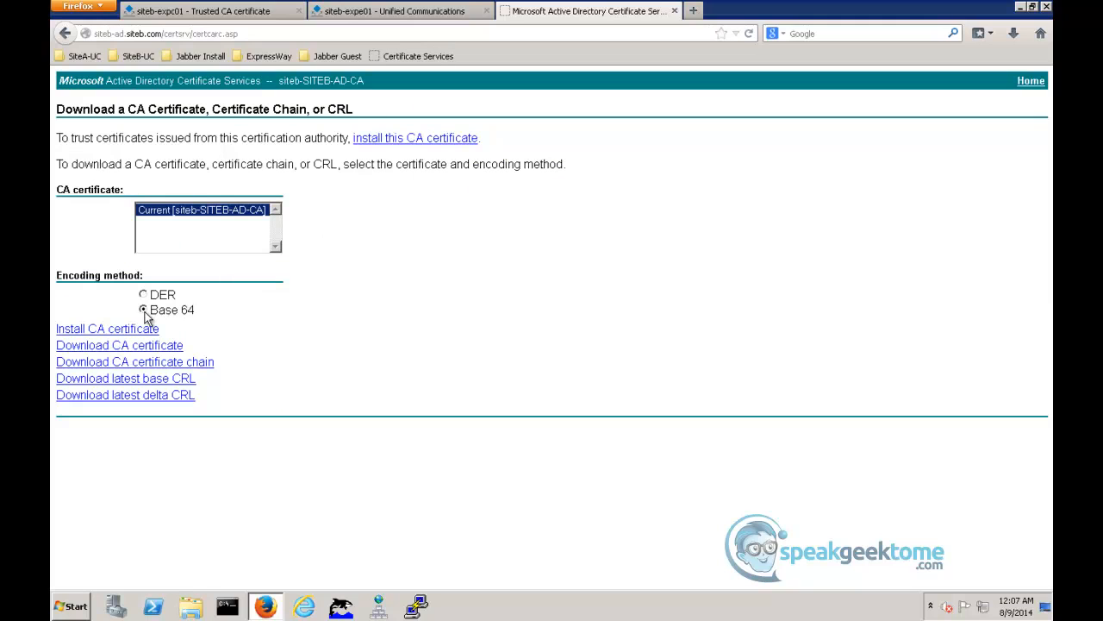
click(102, 380)
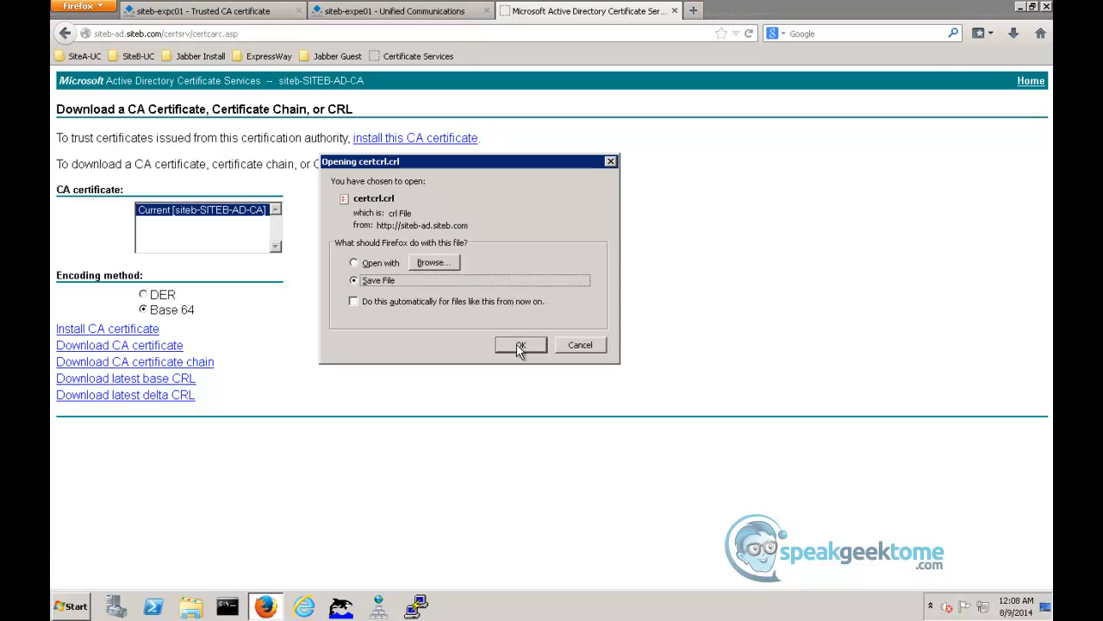
click(520, 345)
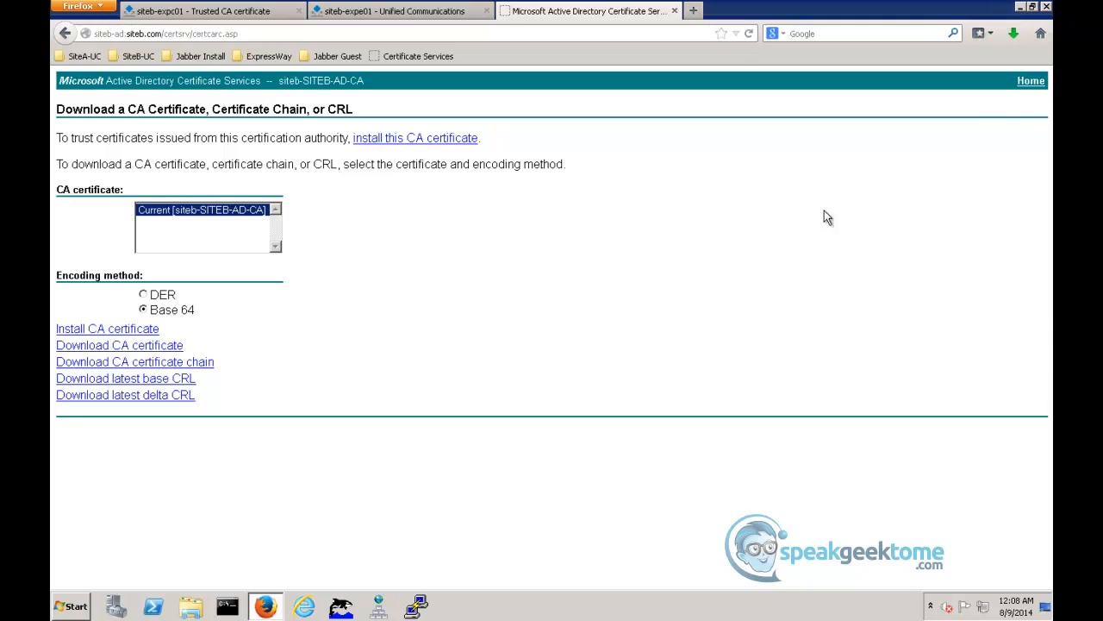
- Rename the downloaded certcrl.crl as CARootCRL.crl in its folder and close the folder window
click(1013, 34)
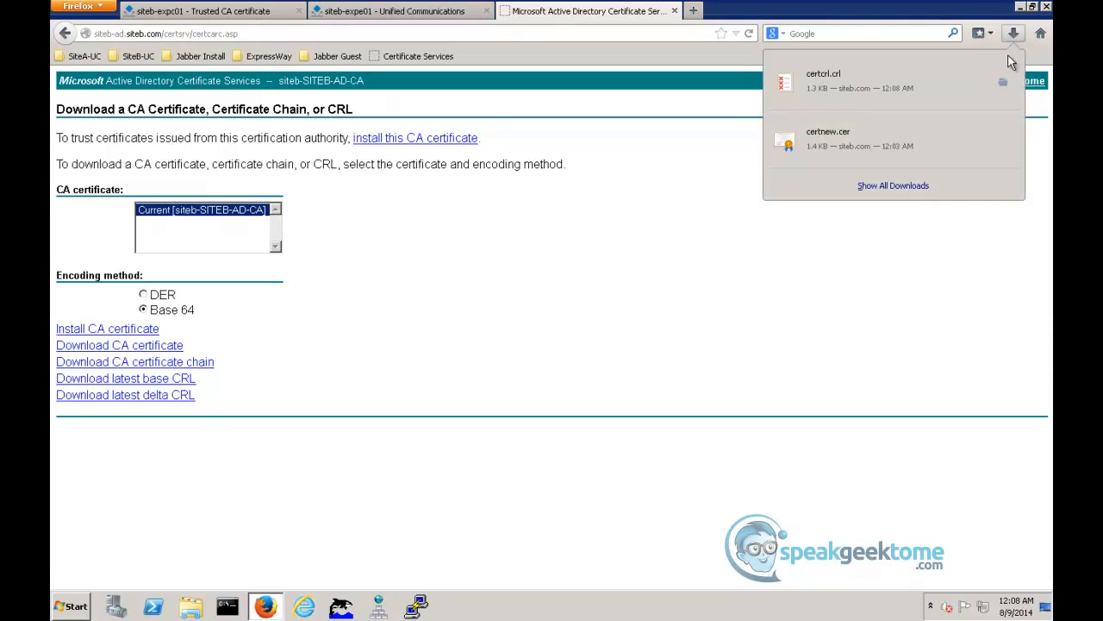
click(1003, 82)
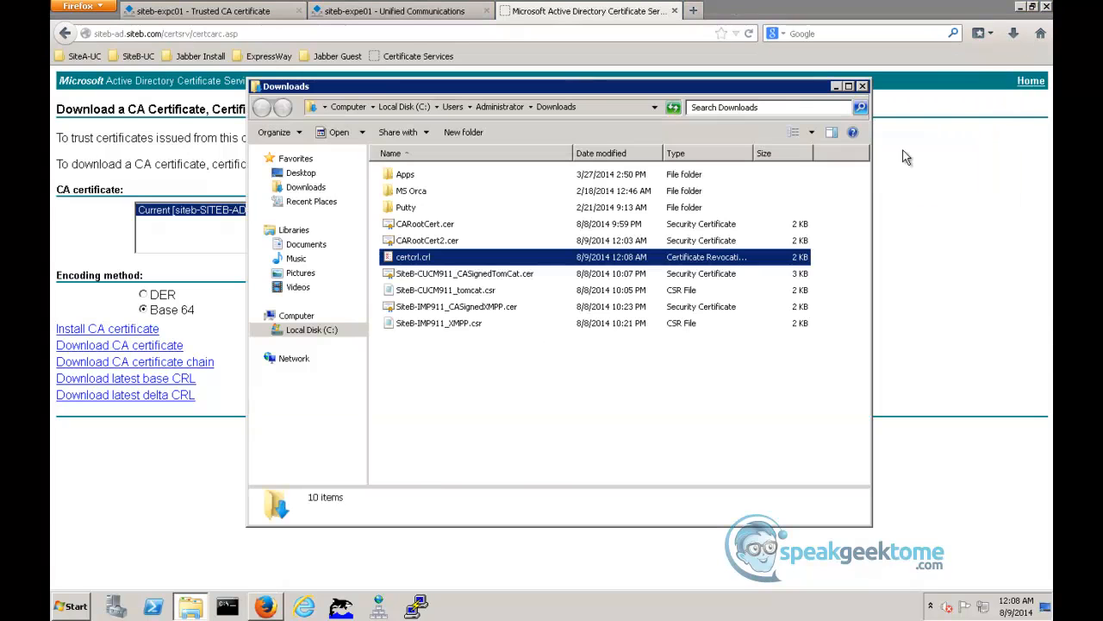
right_click(453, 259)
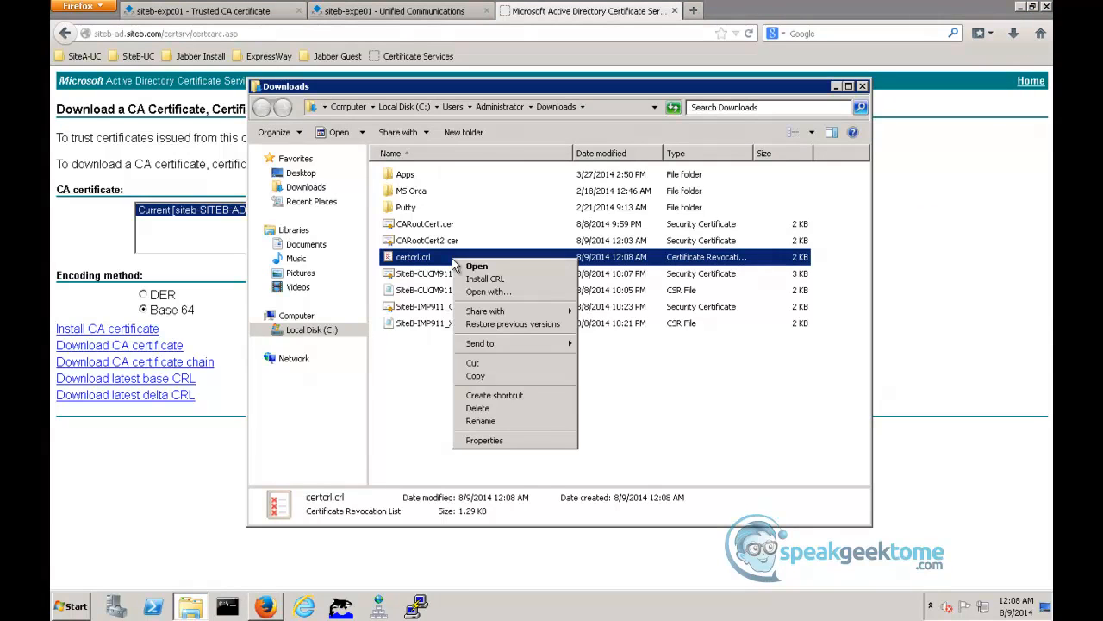
click(479, 422)
text(CA)
text(RootCR)
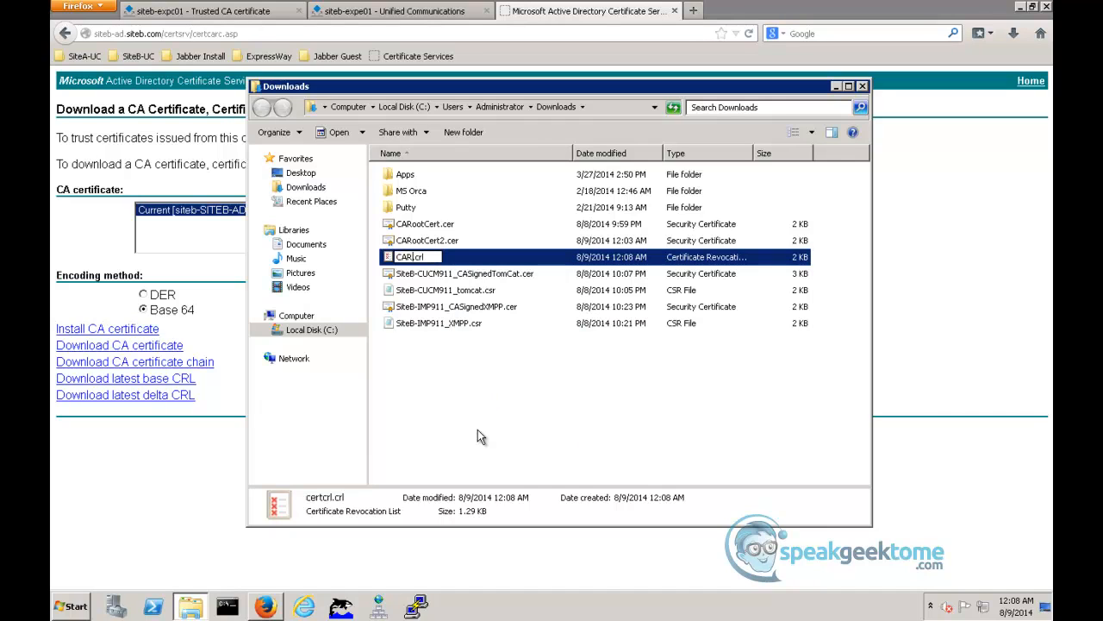
text(L)
key(Return)
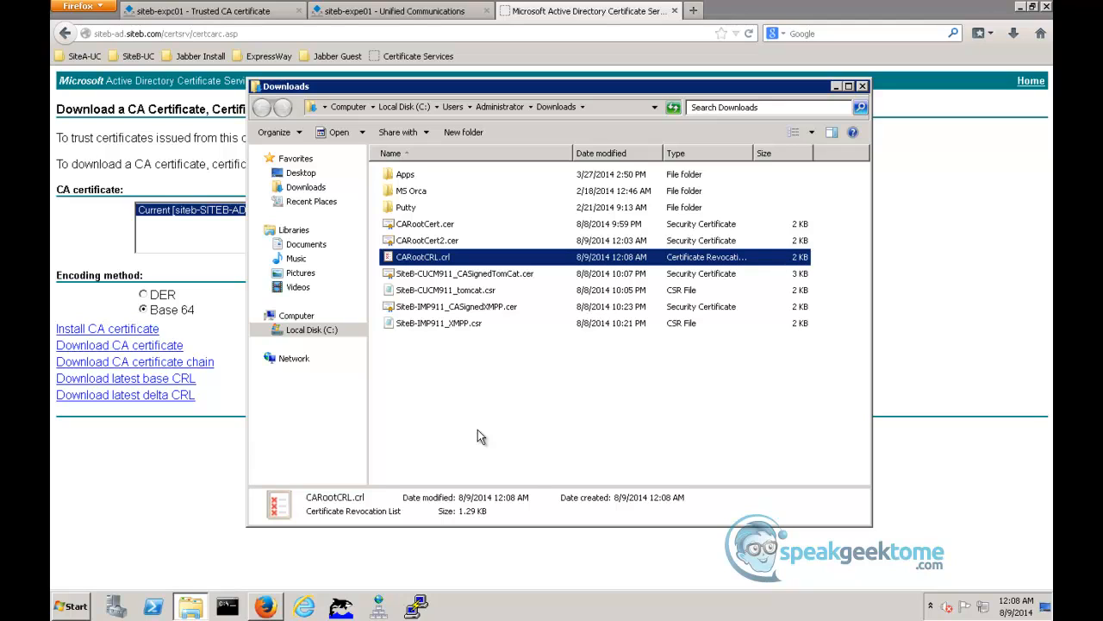
click(862, 86)
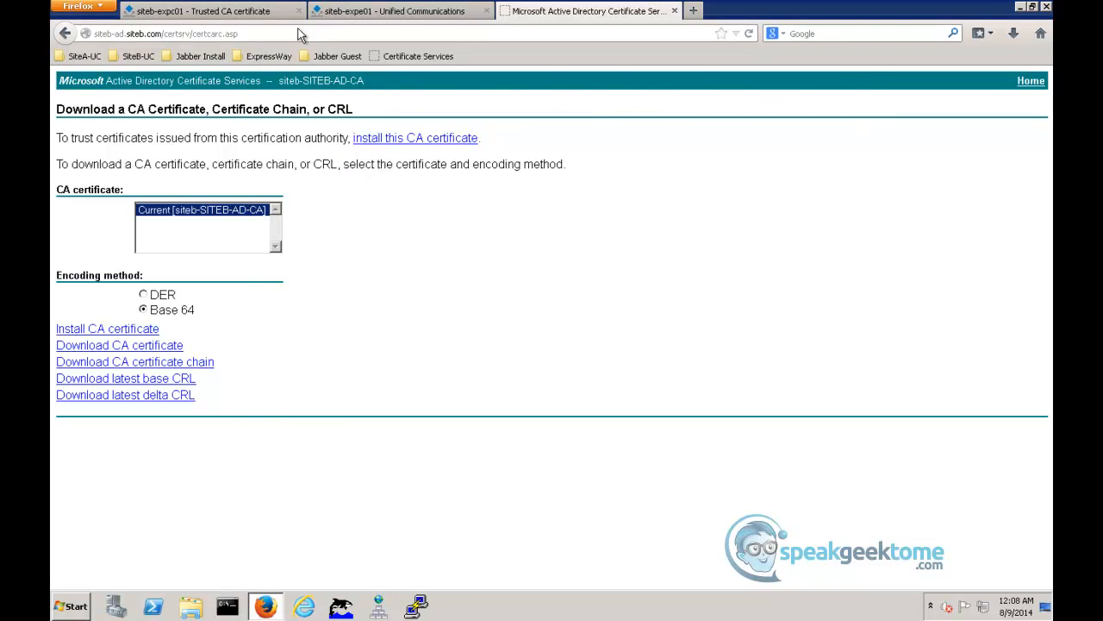
- Upload CARootCRL.crl as the manual certificate revocation list in the Expressway-C CRL management settings
click(263, 19)
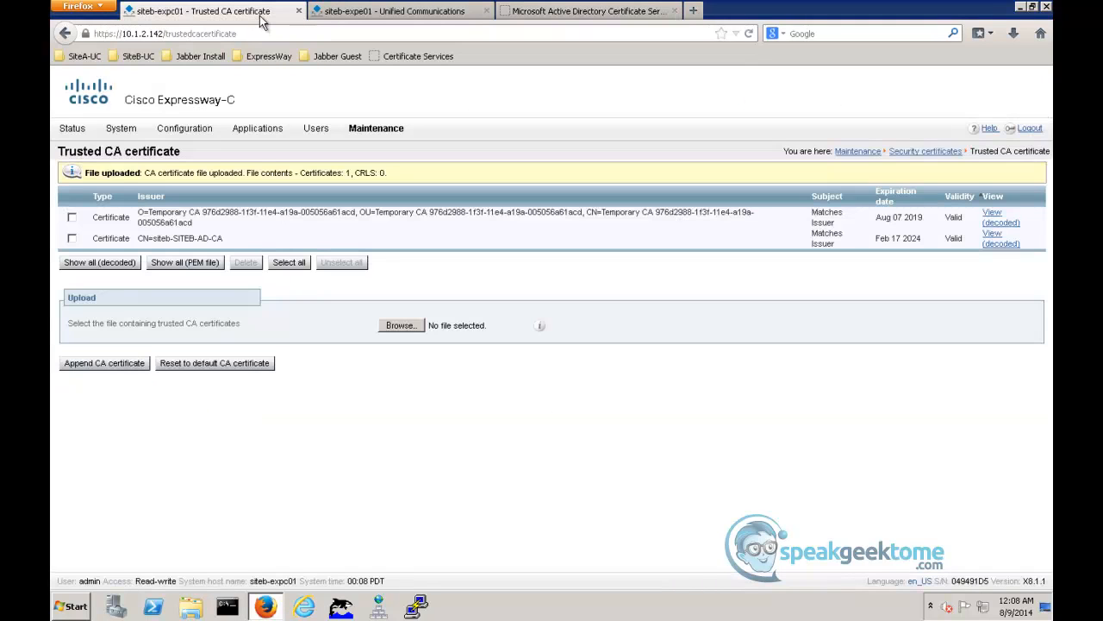
mouse_move(353, 134)
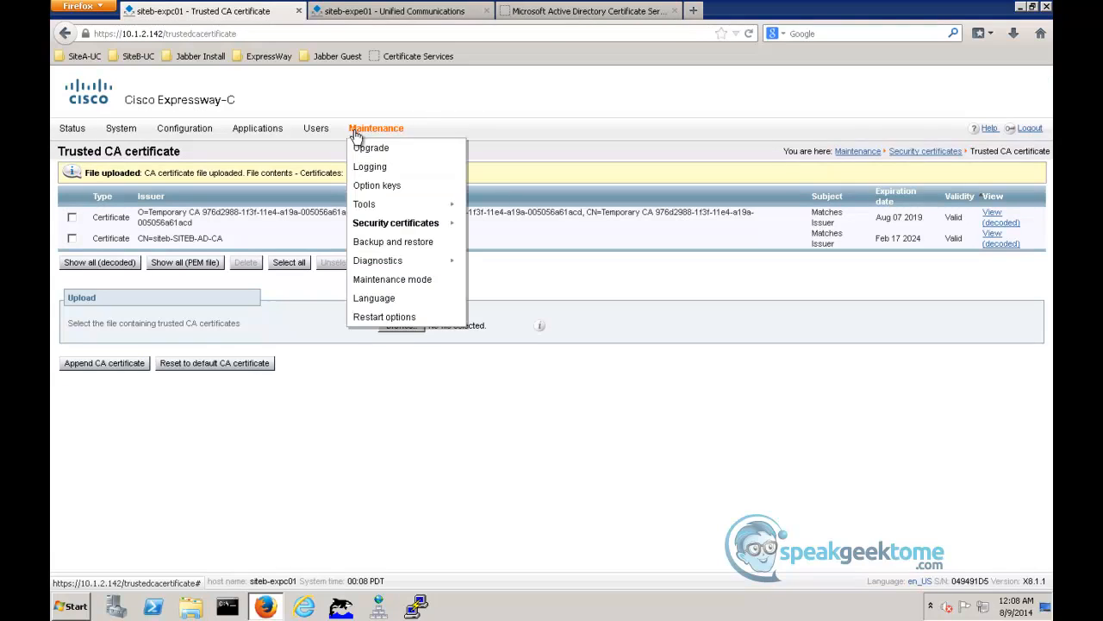
mouse_move(406, 223)
click(516, 262)
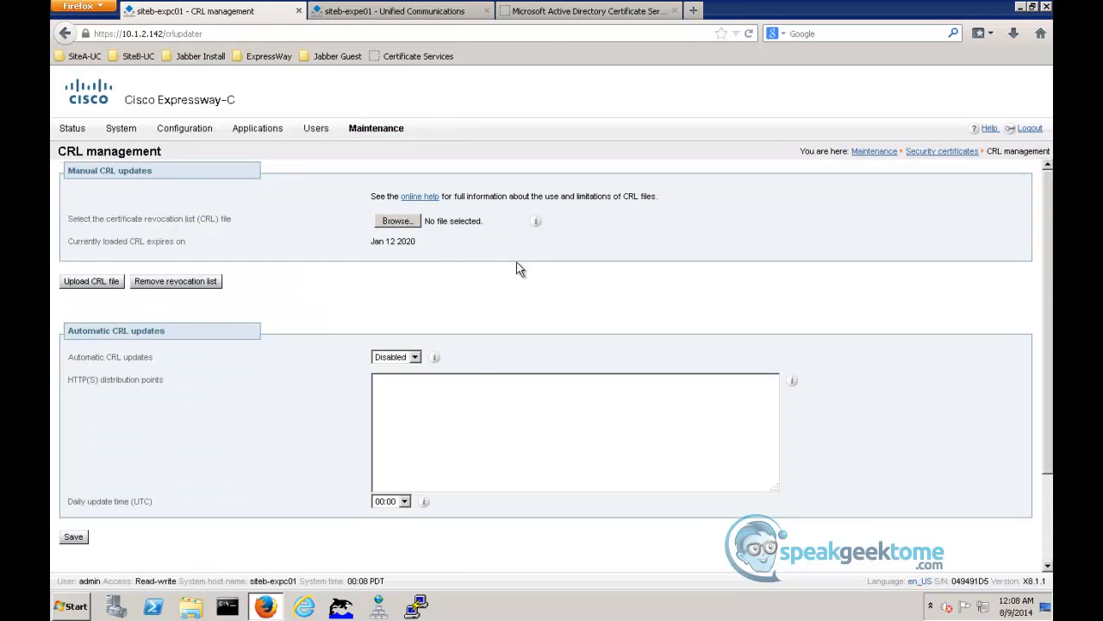
click(398, 222)
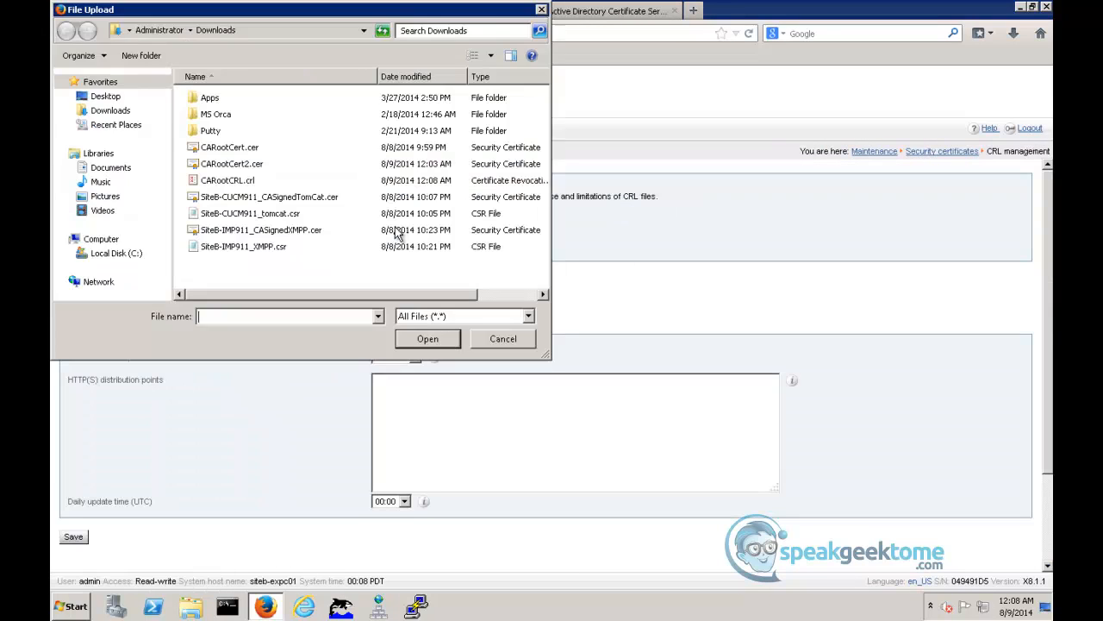
click(240, 182)
click(427, 339)
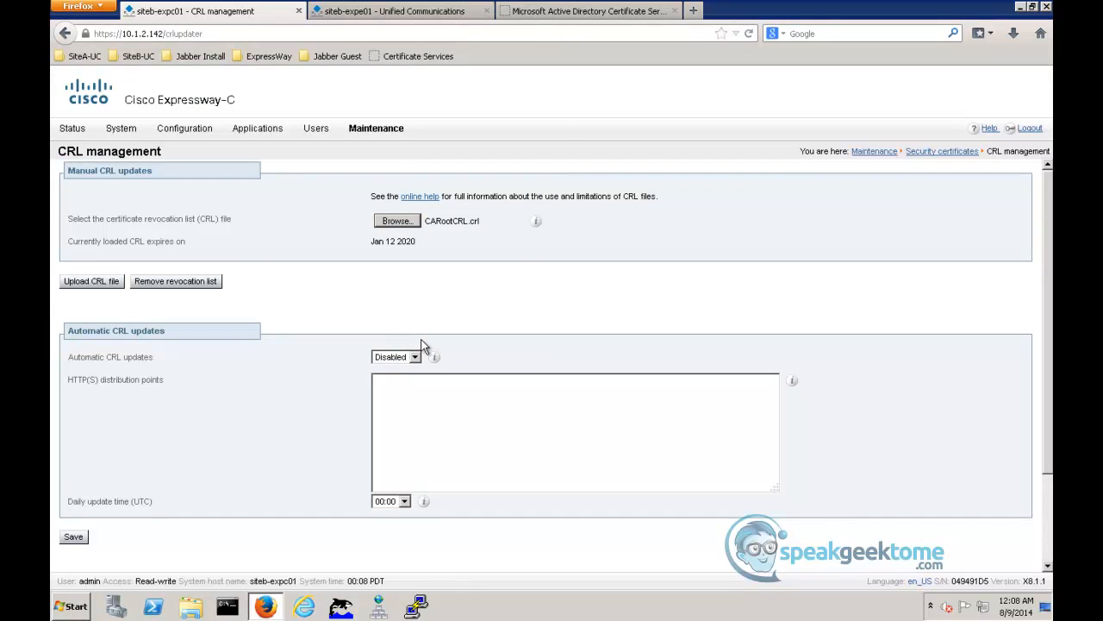
click(71, 282)
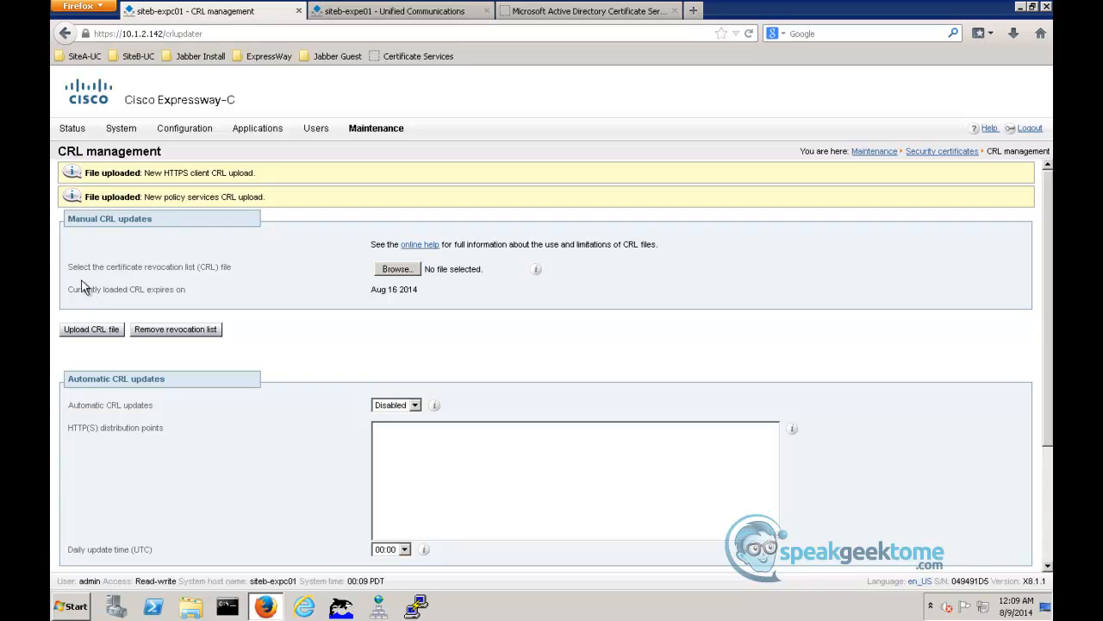
- Start a server certificate CSR on the Expressway-C with common name FQDN of Expressway and alternative names FQDN of Expressway cluster plus FQDNs of all peers
mouse_move(376, 129)
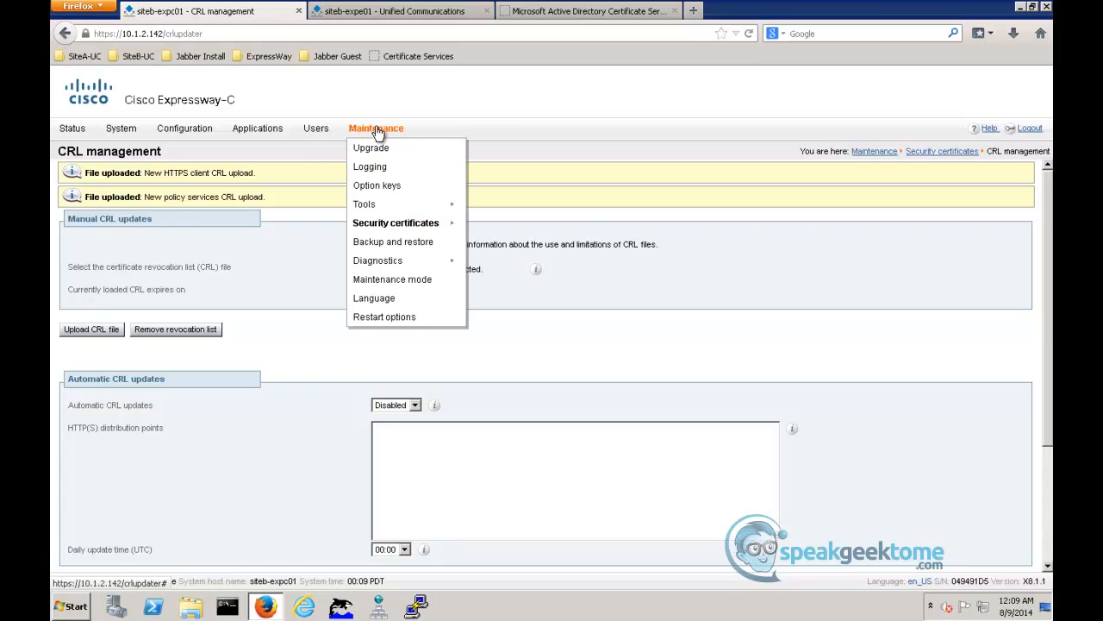
mouse_move(390, 224)
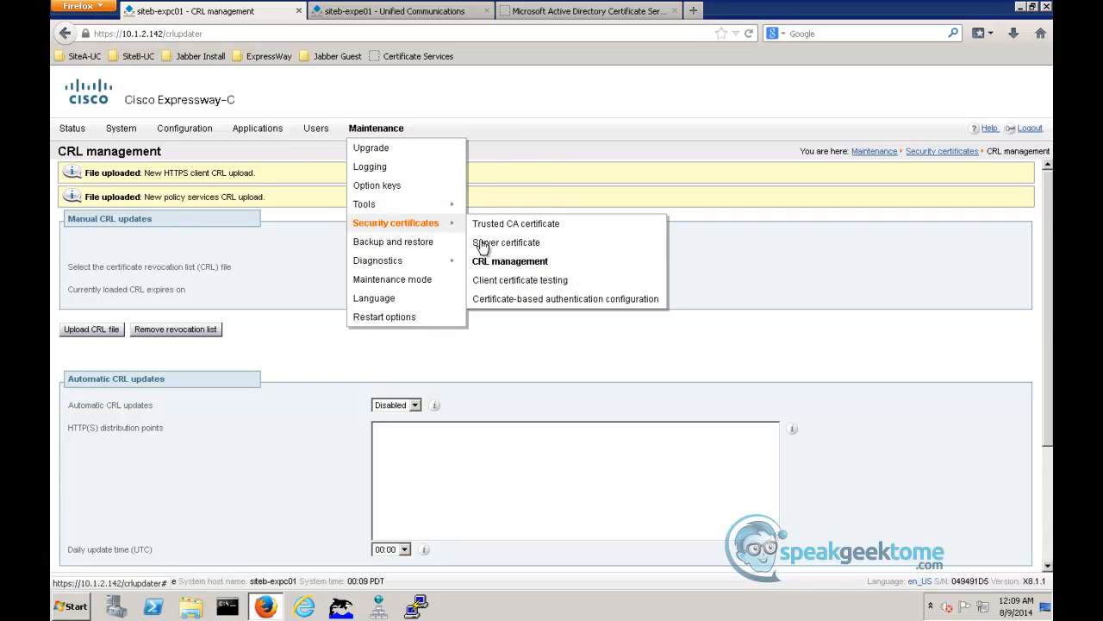
click(486, 245)
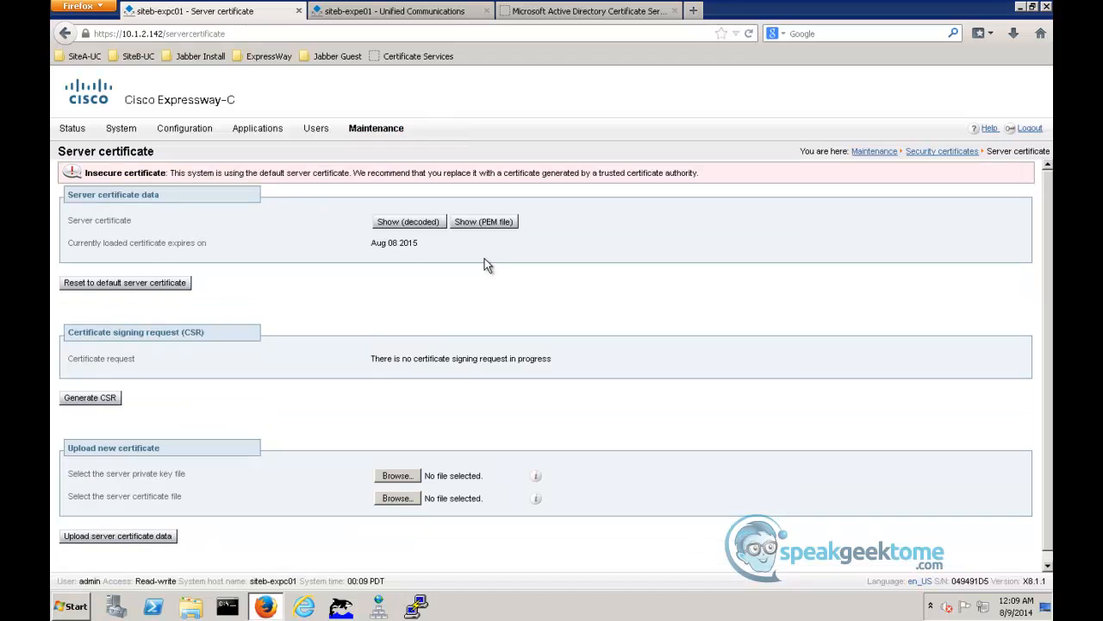
click(98, 402)
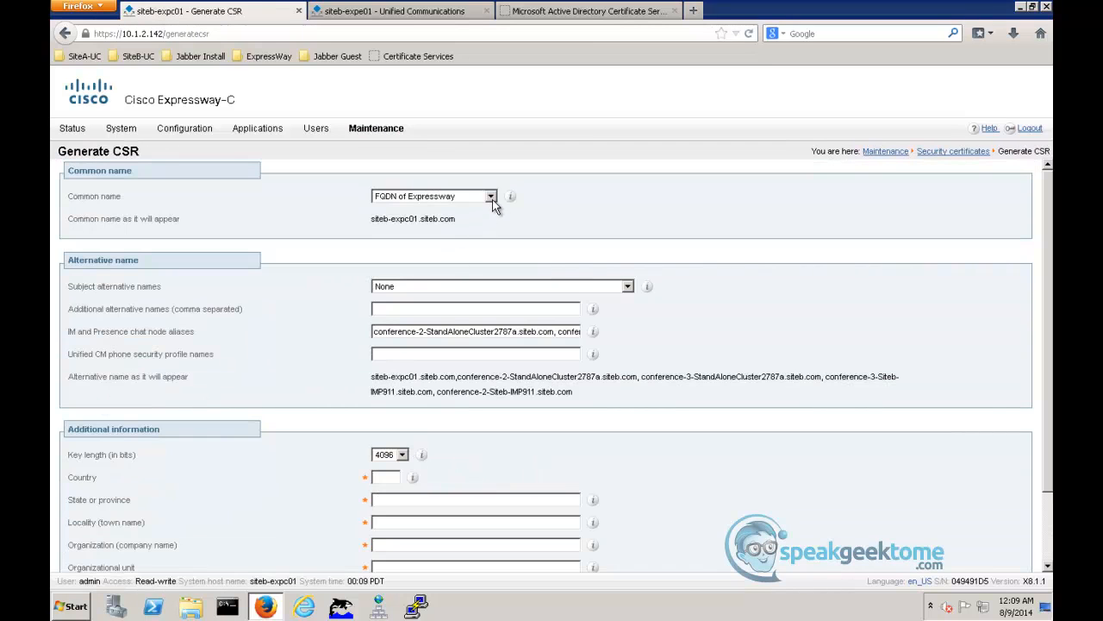
click(490, 197)
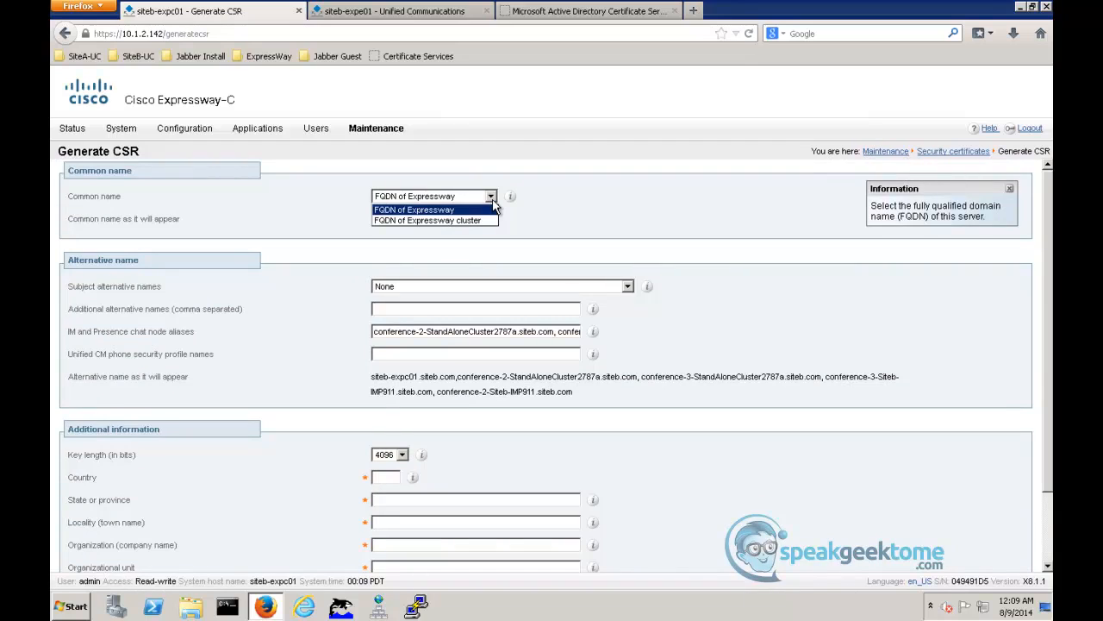
click(493, 208)
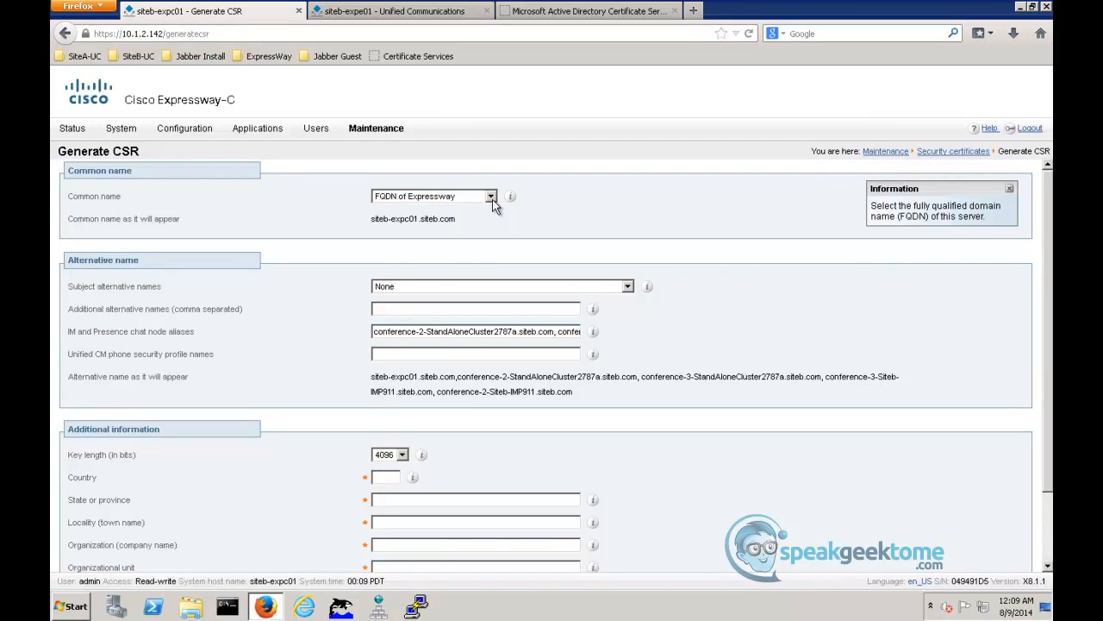
click(627, 287)
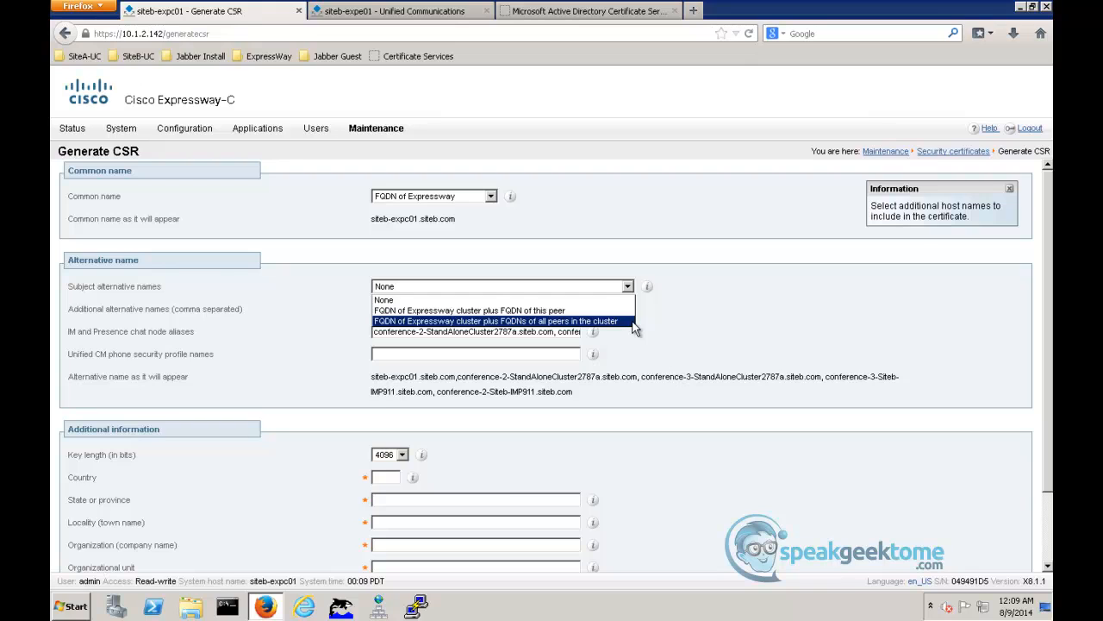
click(634, 321)
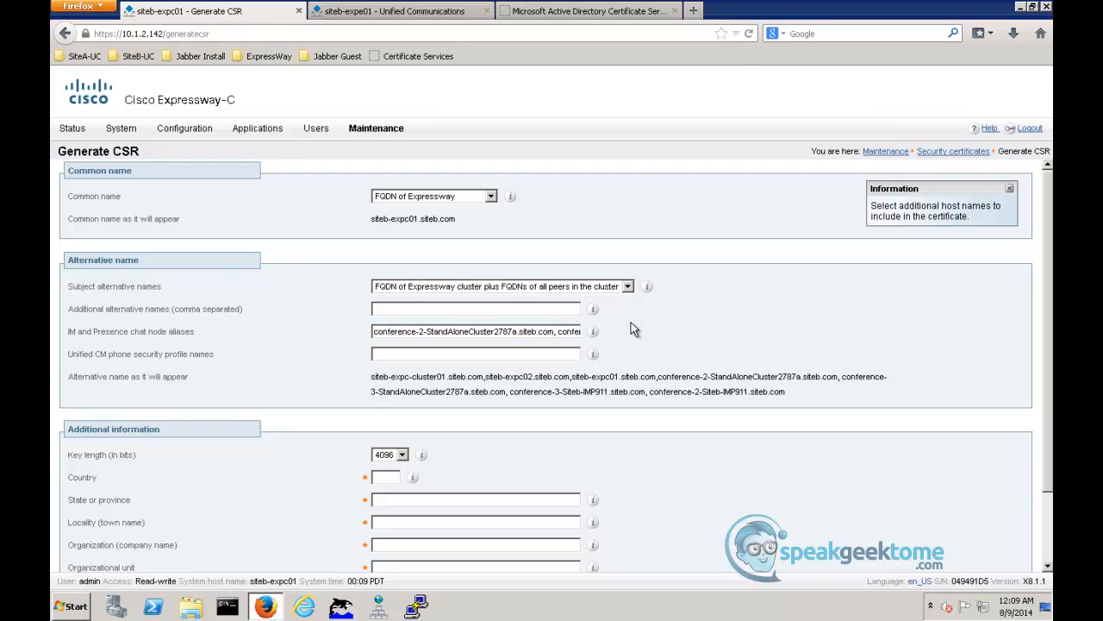
- Clear the IM and Presence chat node aliases from the CSR and set its key length to 2048 bits
click(569, 335)
double_click(569, 334)
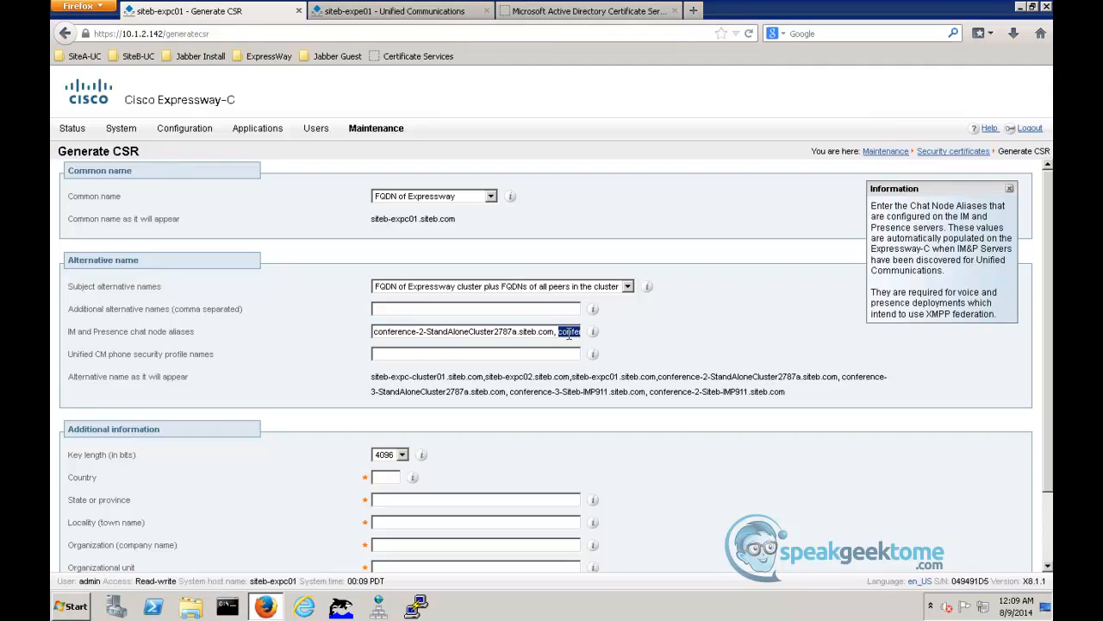
click(374, 332)
triple_click(498, 331)
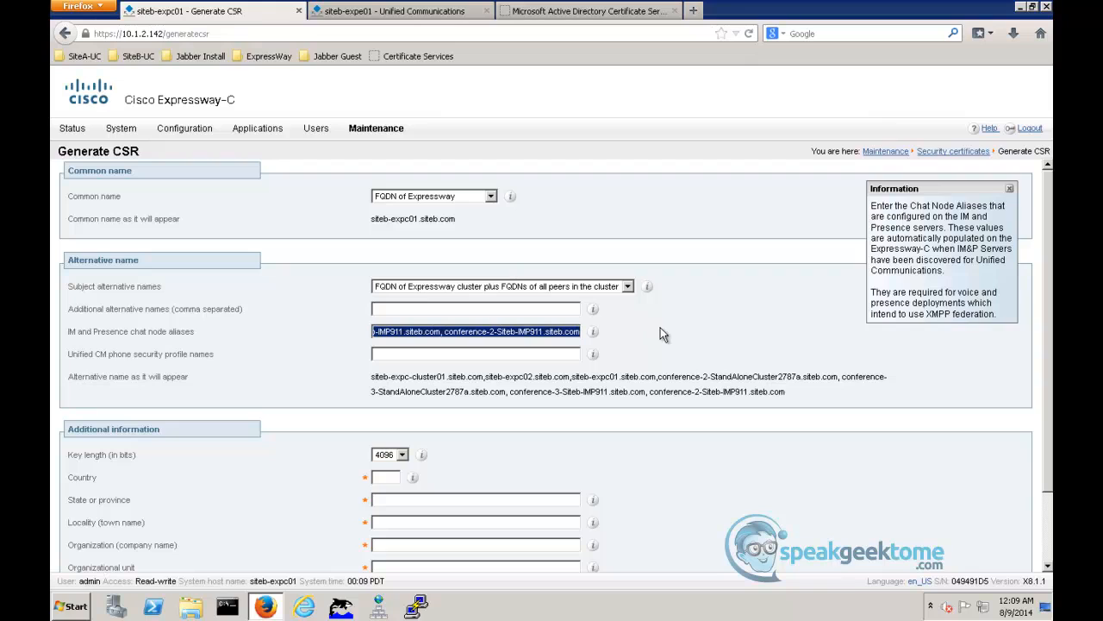
key(Delete)
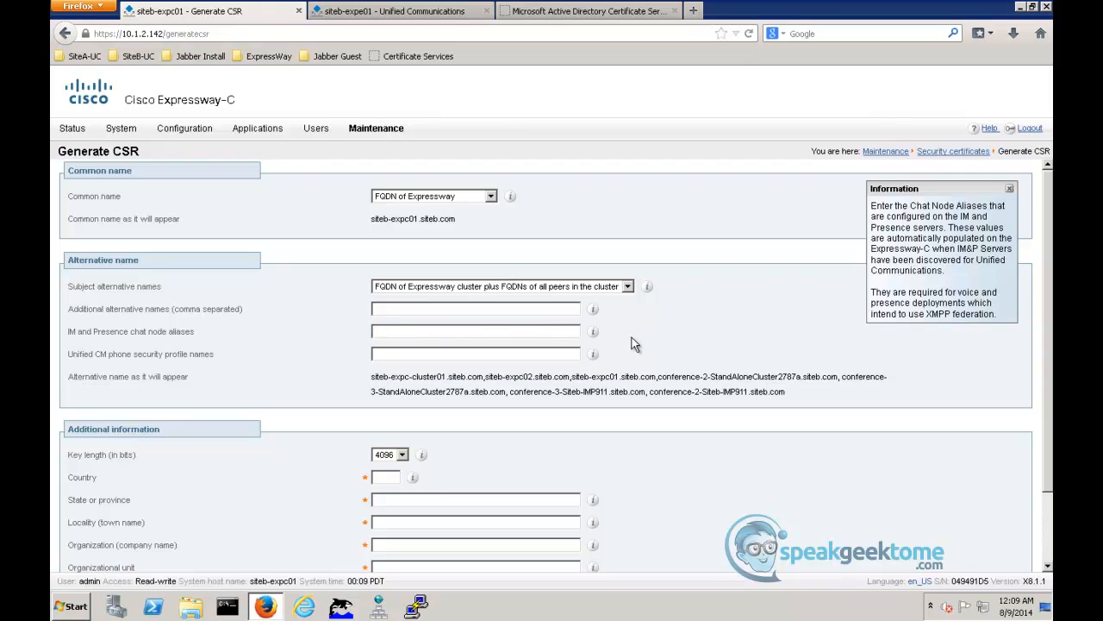
click(403, 456)
click(402, 443)
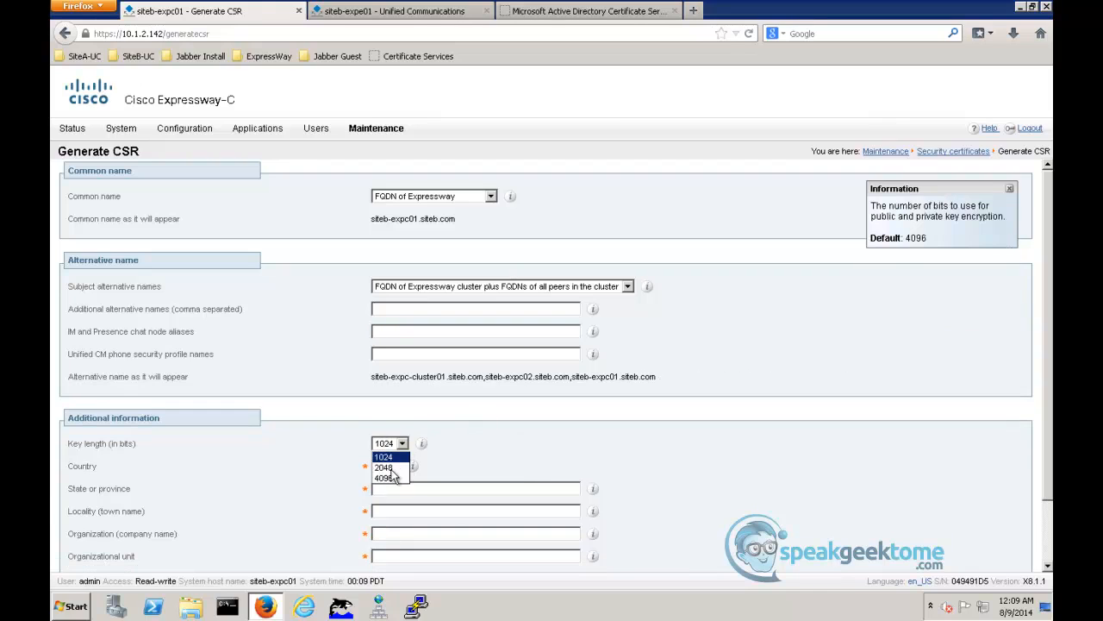
click(392, 469)
- Fill in country US, state CA, locality San Jose, organization Cisco and organizational unit Cisco, and generate the CSR
scroll(388, 448, down, 2)
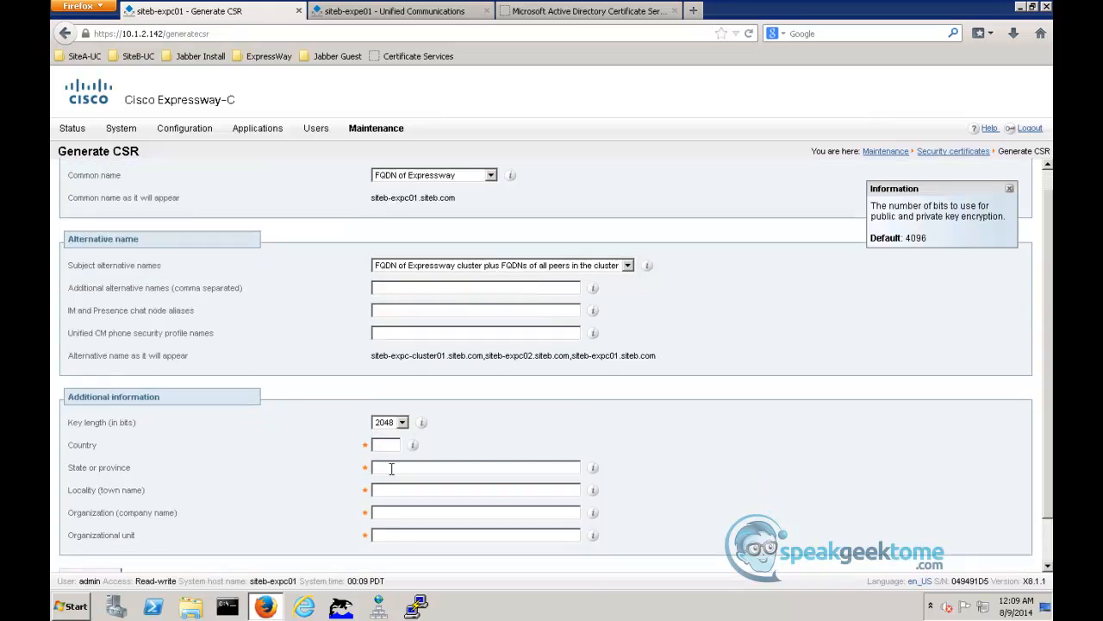
click(381, 398)
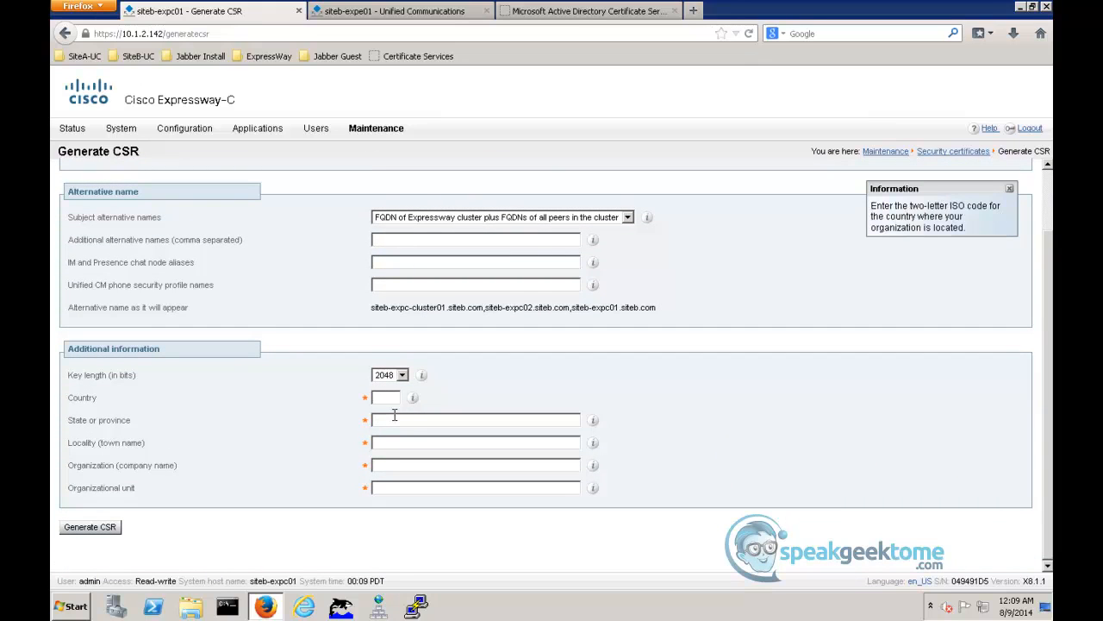
click(394, 420)
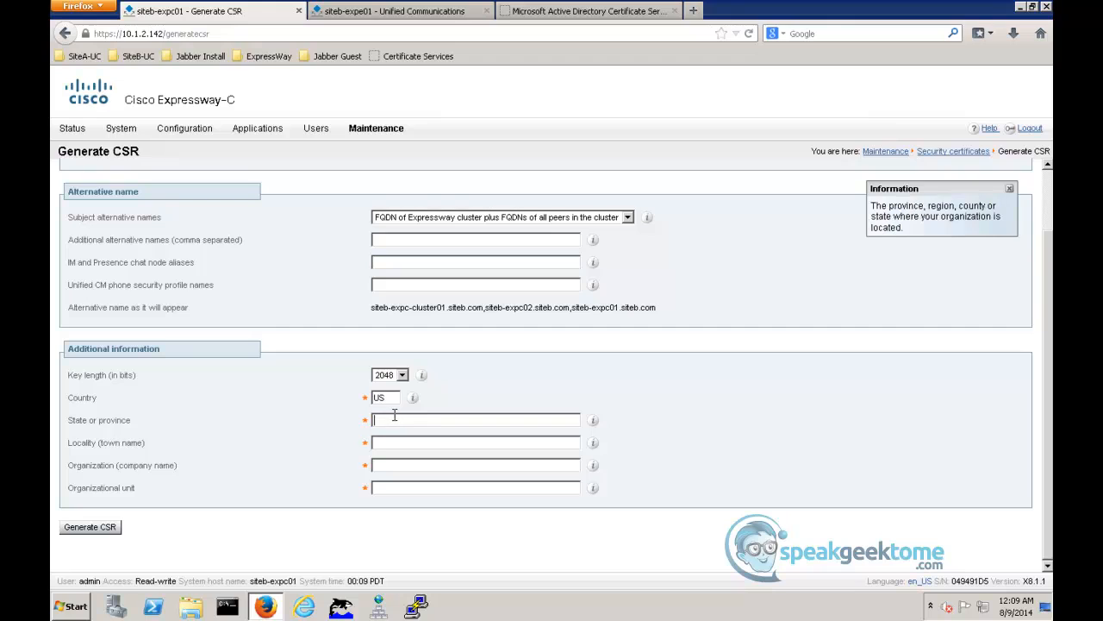
text(CA)
key(Tab)
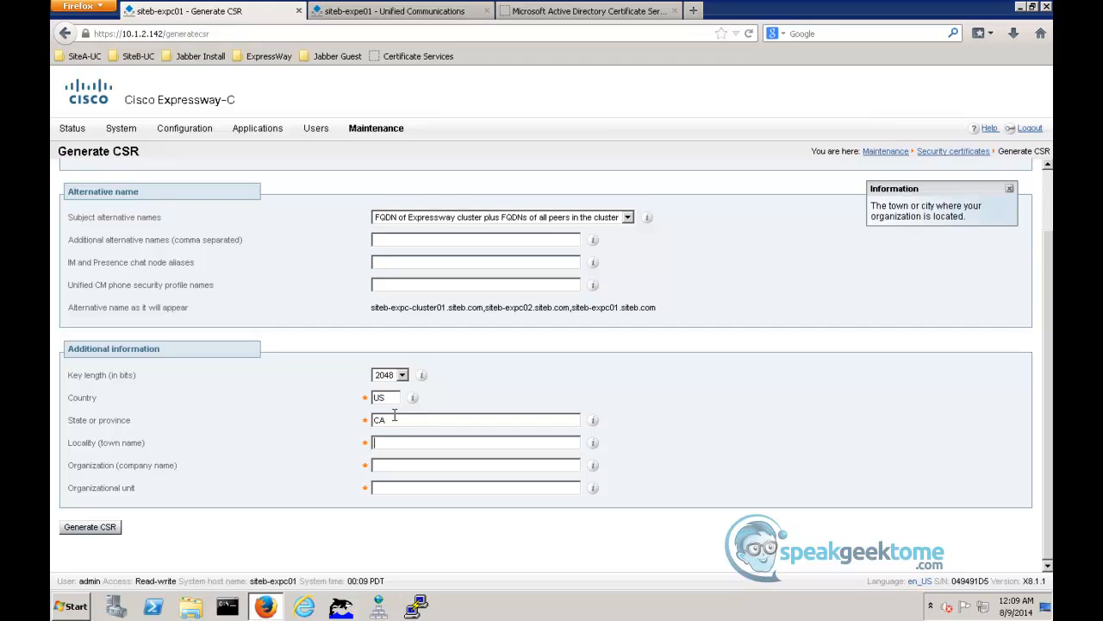
text(San Jose)
key(Tab)
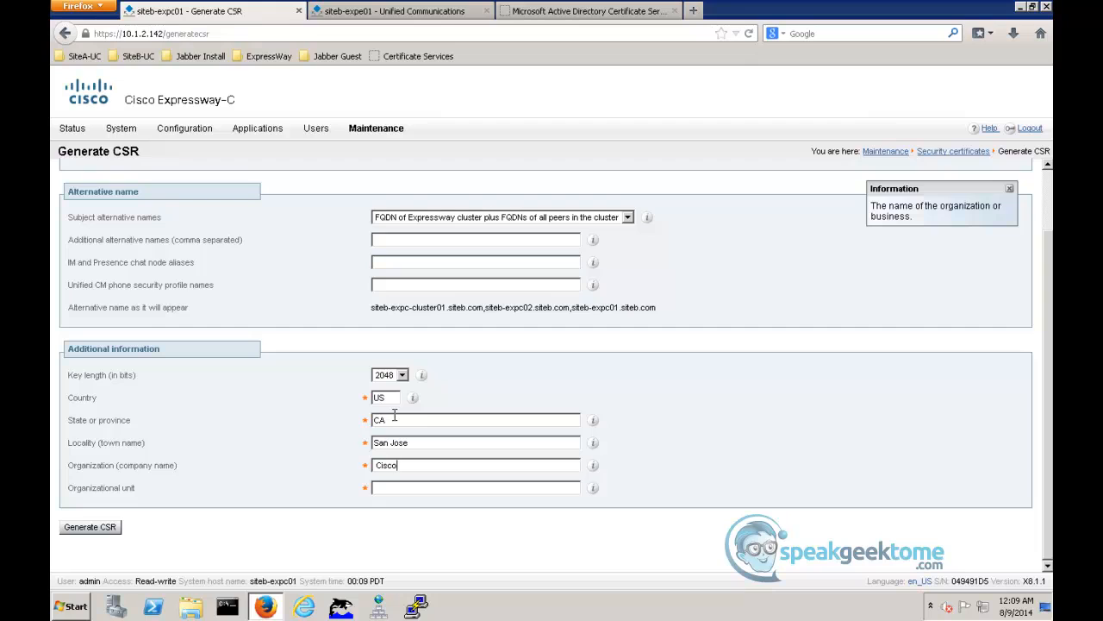
text(Cisco)
key(Tab)
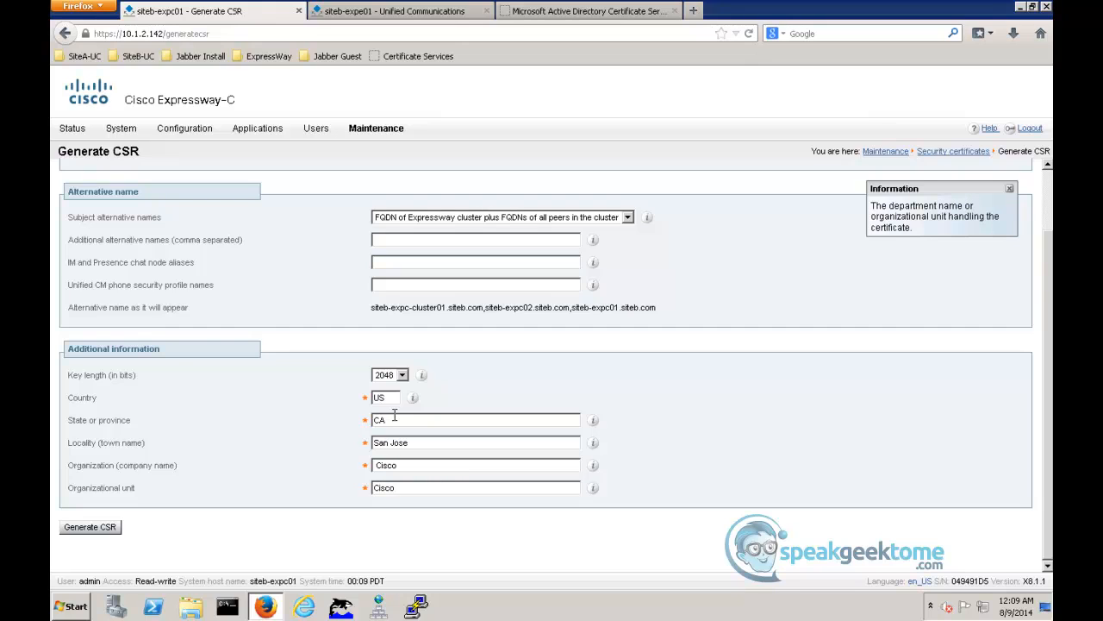
click(106, 529)
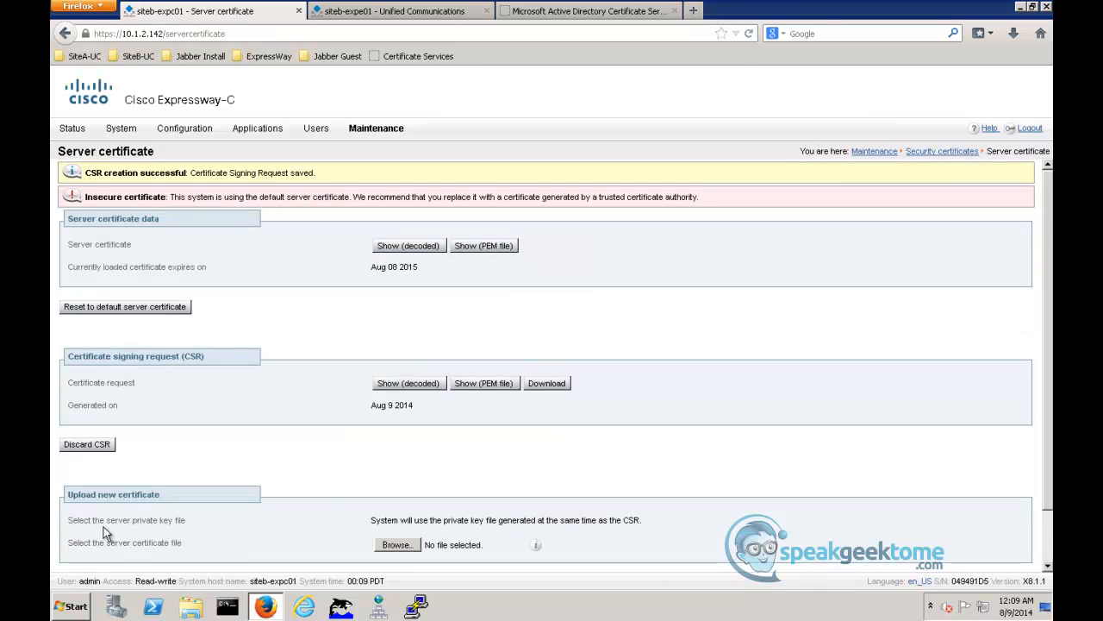
- Download the generated CSR into Notepad, copy its entire text and close the file
click(547, 384)
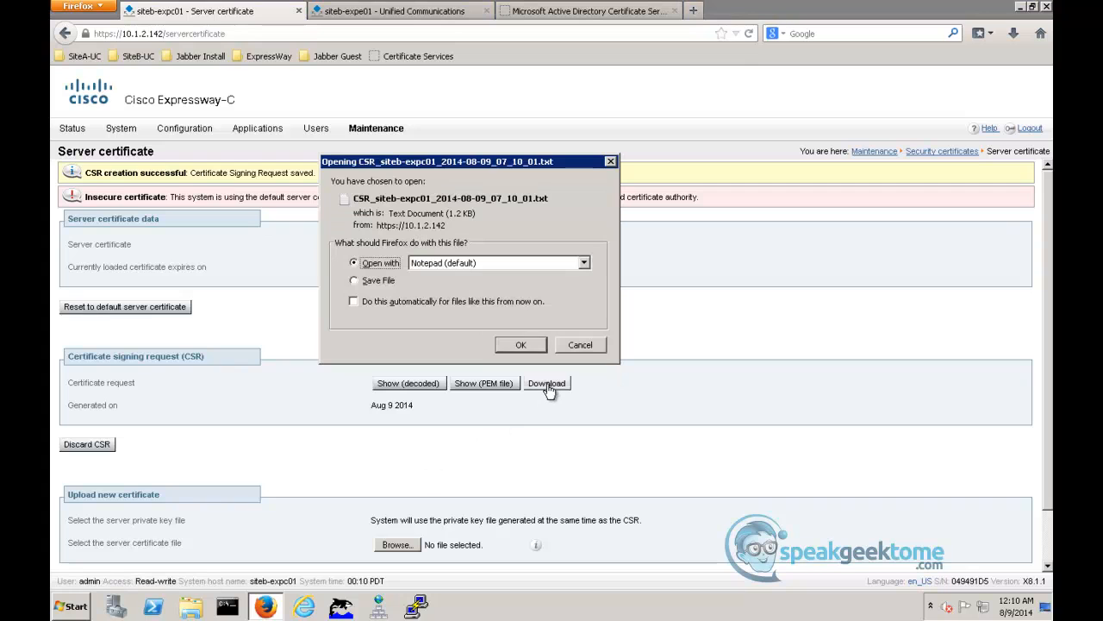
click(517, 346)
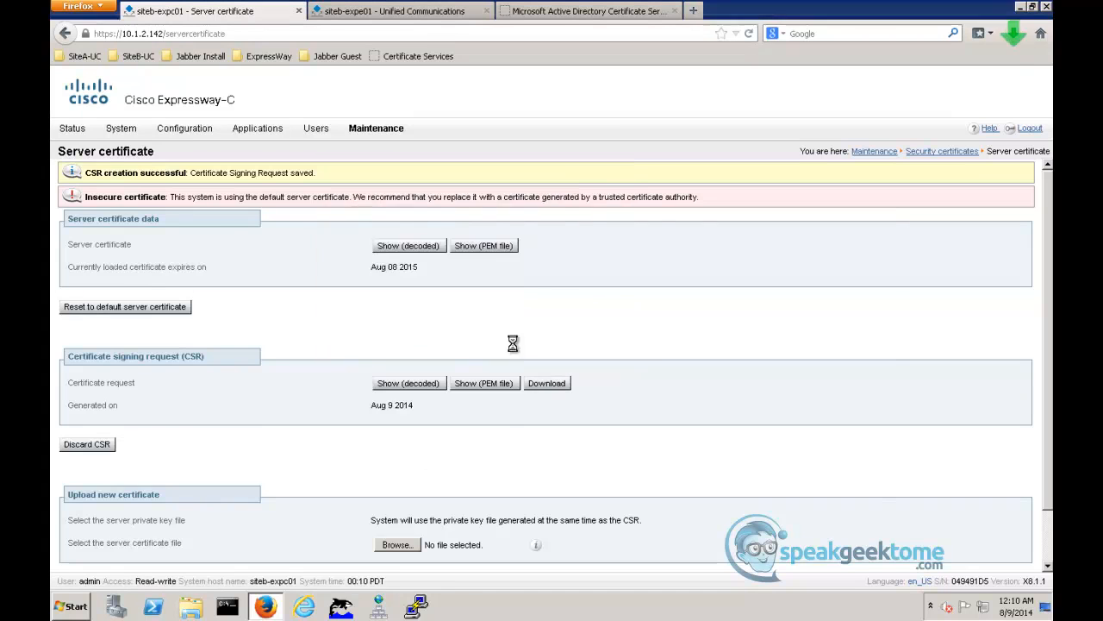
key(ctrl+a)
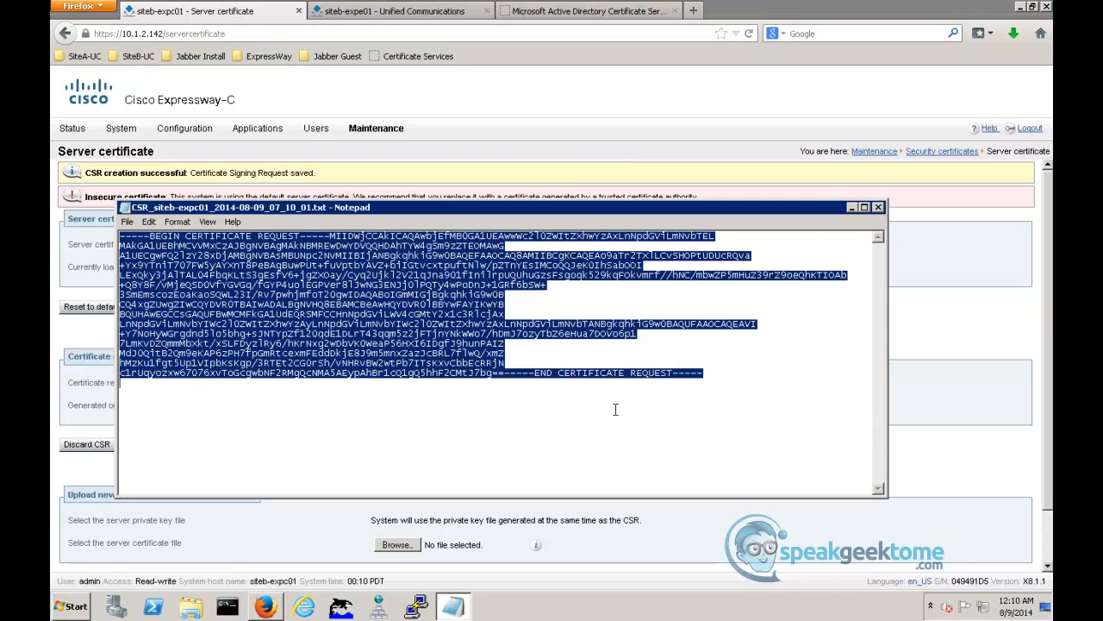
click(877, 207)
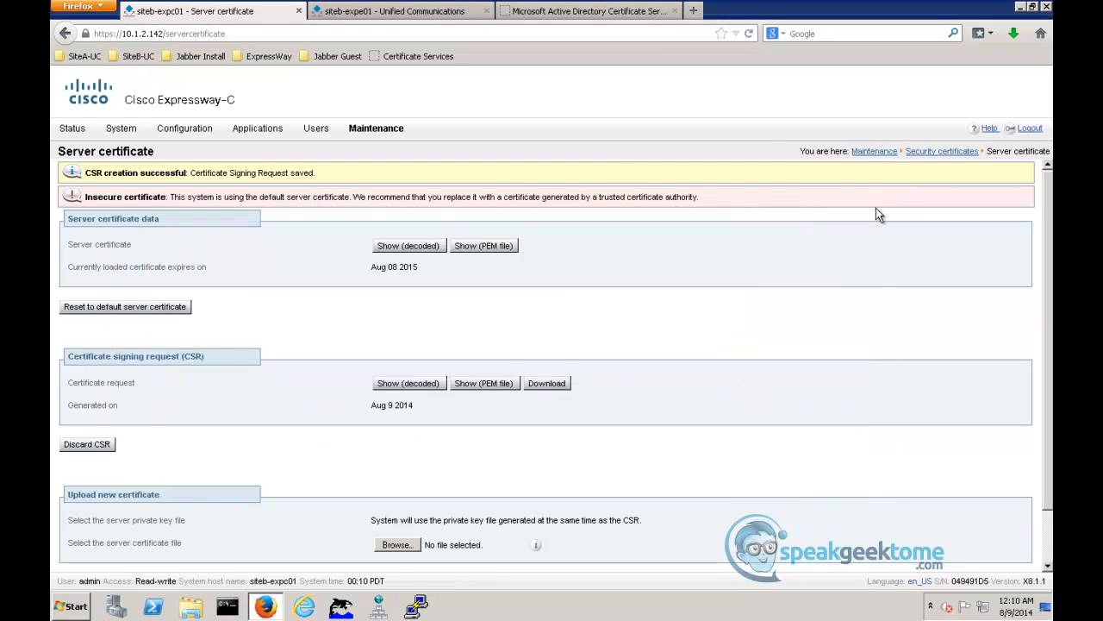
- Submit the copied CSR to siteb-SITEB-AD-CA as an advanced certificate request using the ClientServer certificate template
click(624, 14)
click(407, 56)
click(161, 249)
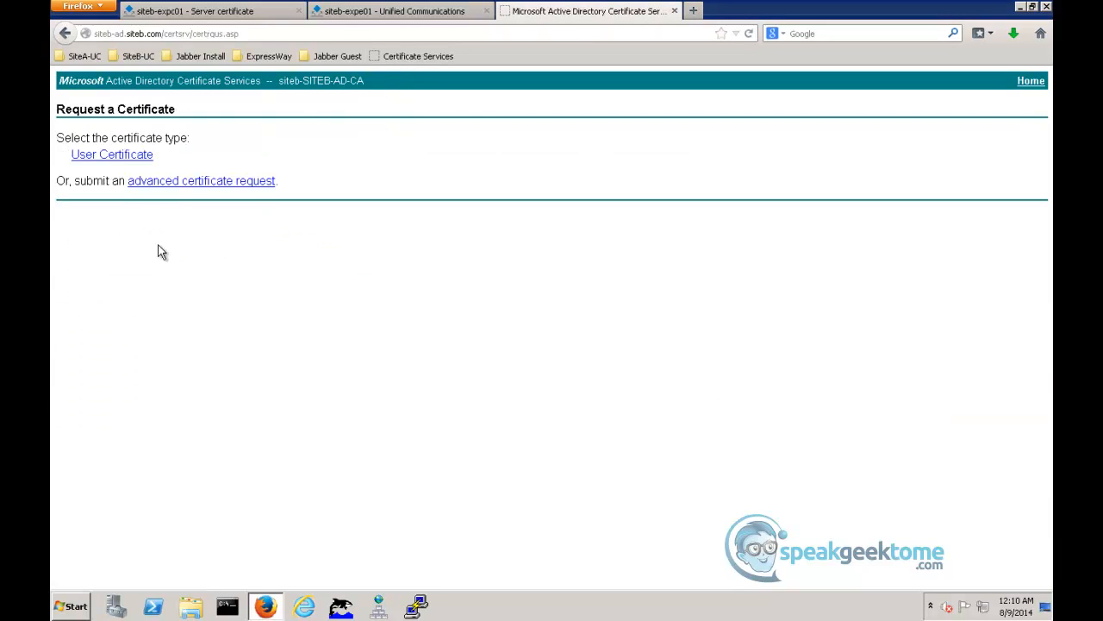
click(176, 181)
click(163, 205)
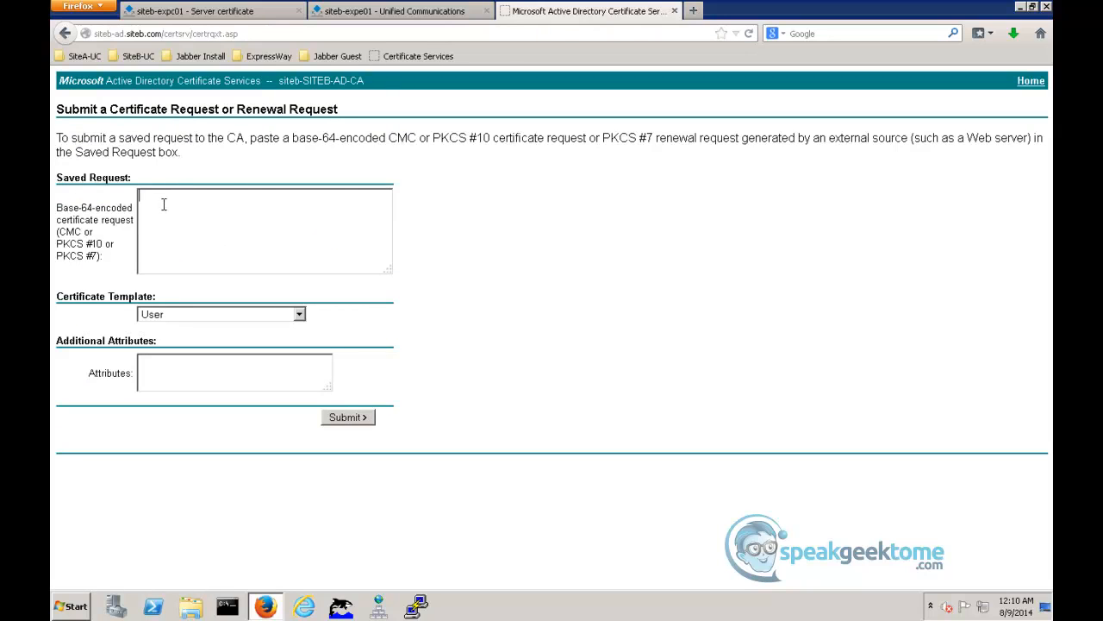
key(ctrl+v)
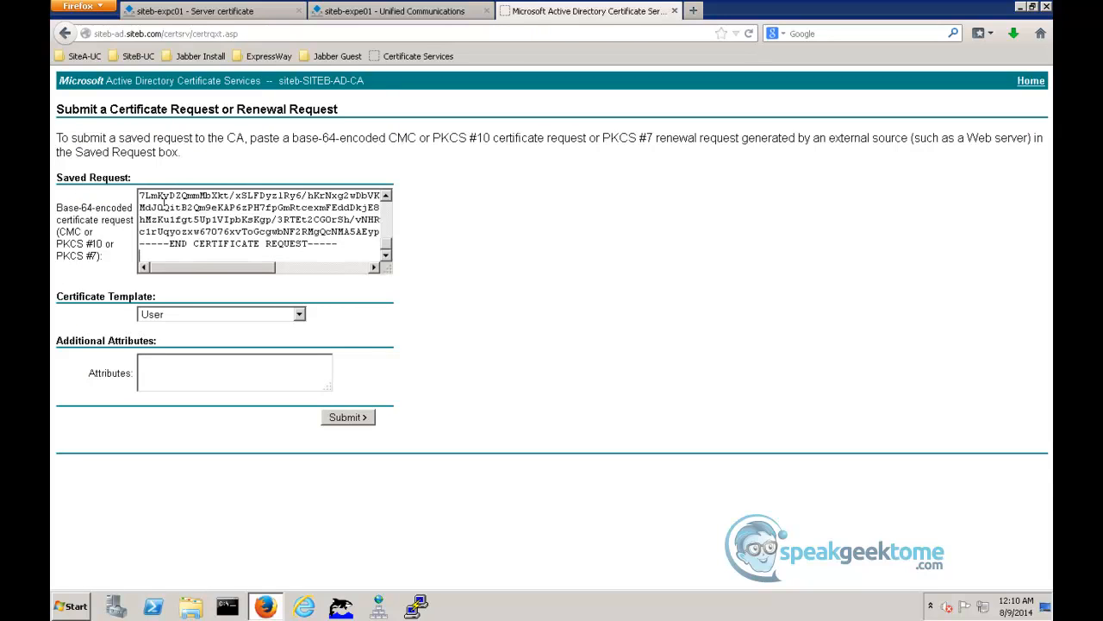
click(212, 316)
key(Escape)
click(207, 402)
click(343, 422)
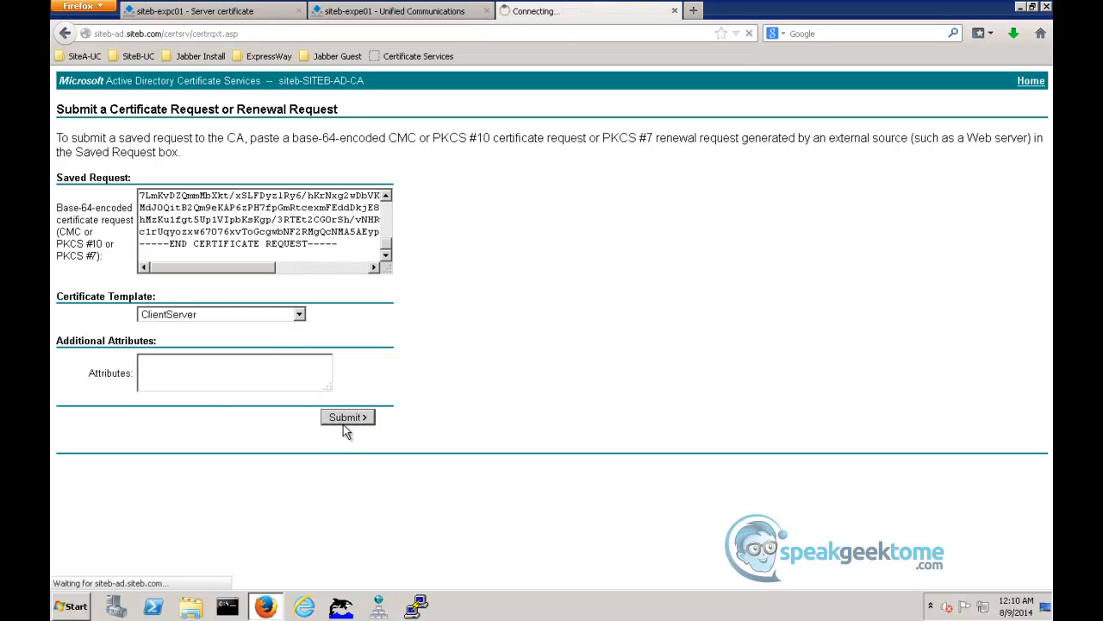
- Download the issued certificate in Base 64 encoding and save it as a file
click(235, 164)
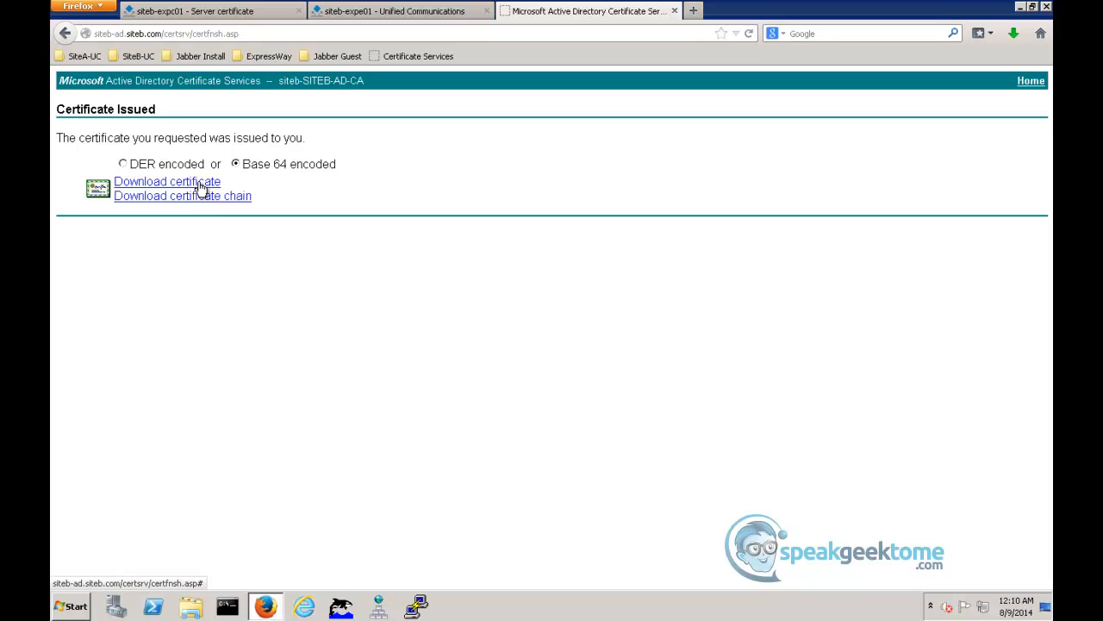
click(199, 184)
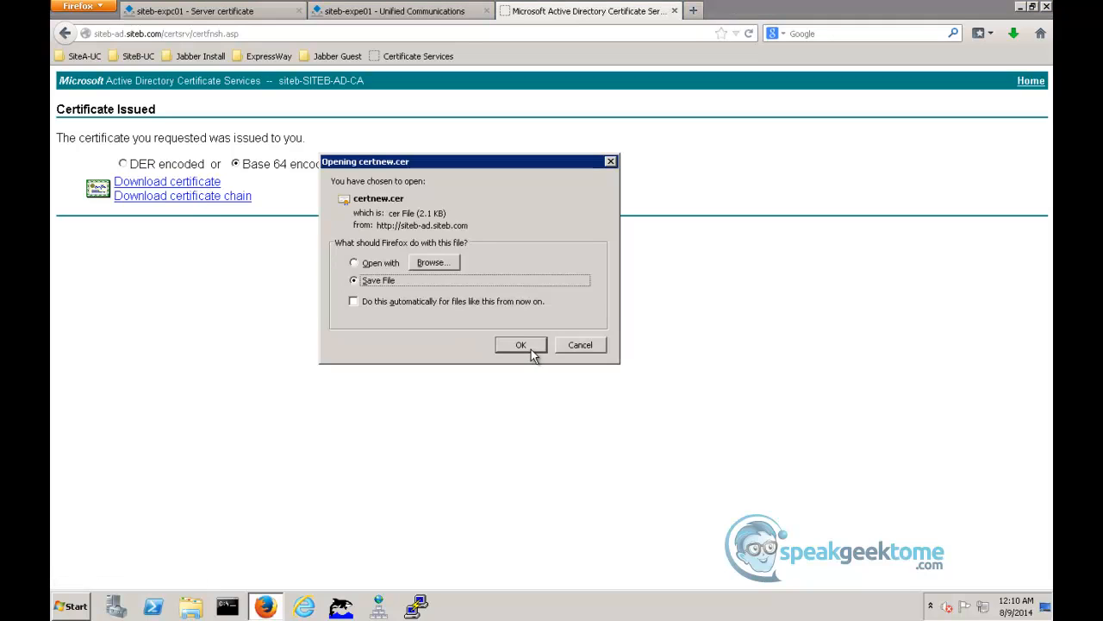
click(531, 349)
- Rename the downloaded certnew.cer in the Downloads folder to SiteB-ExpC01Cert.cer and close the folder
click(1014, 33)
click(1003, 83)
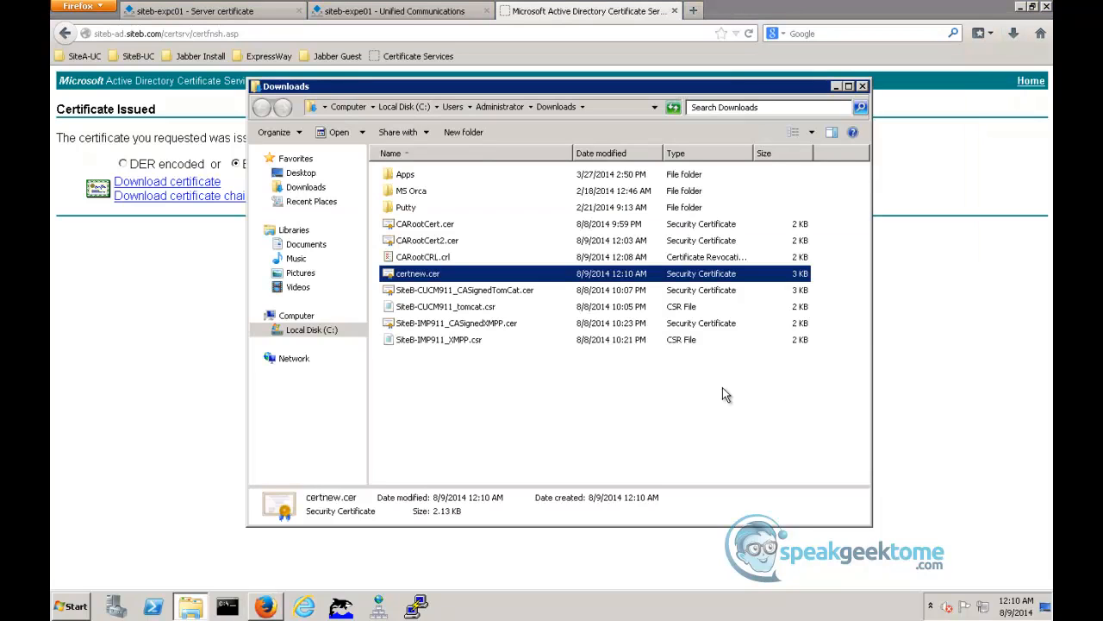
right_click(412, 275)
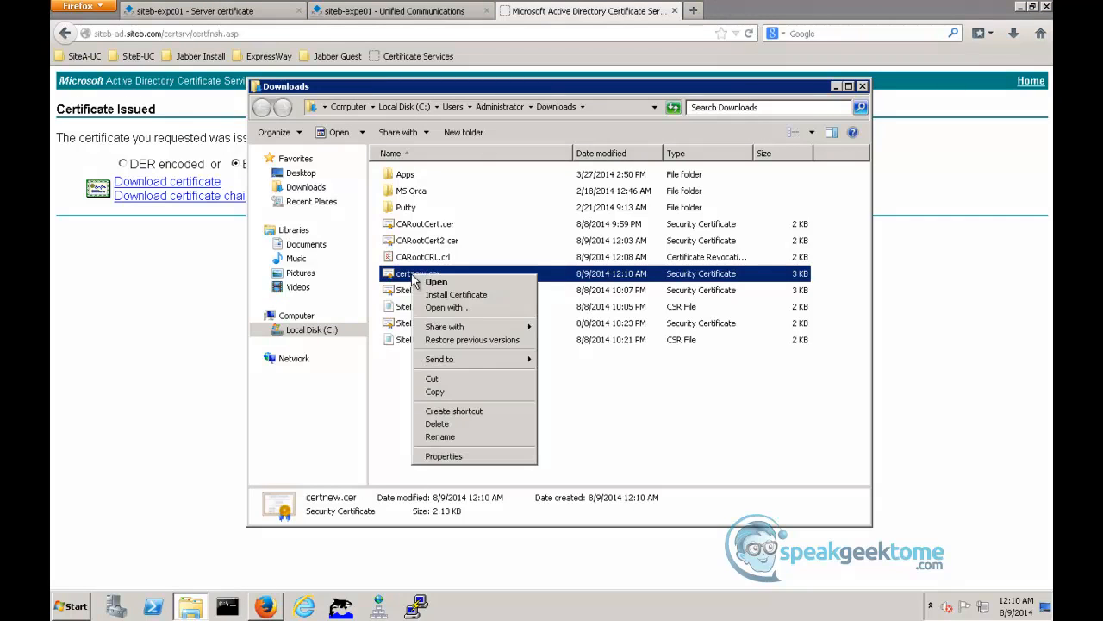
click(440, 436)
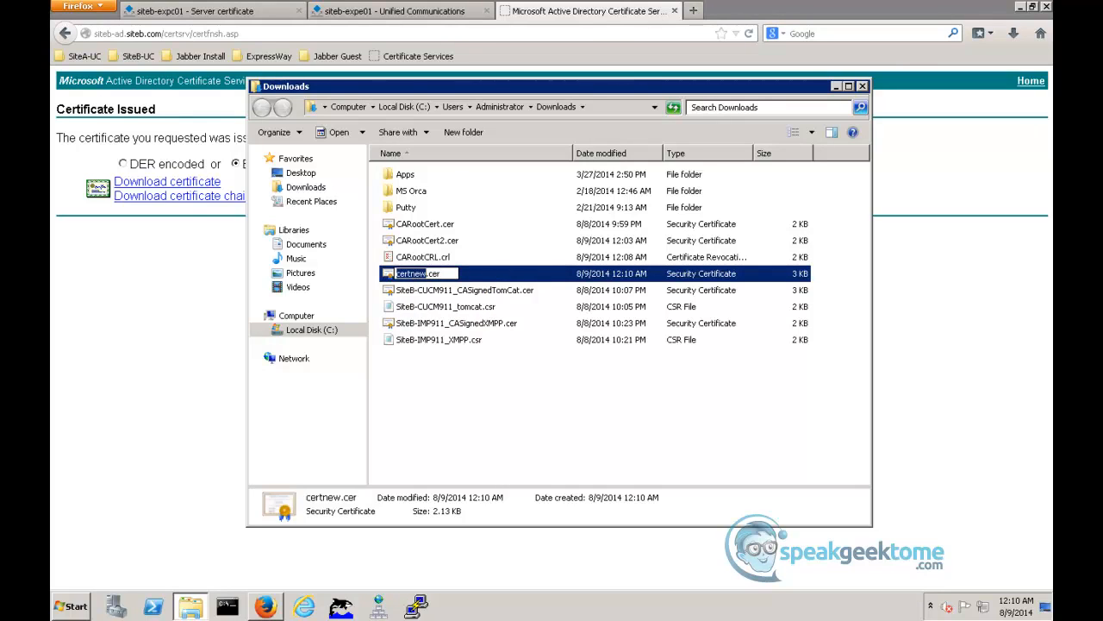
text(SiteB)
text(-Exp)
text(C01Cert)
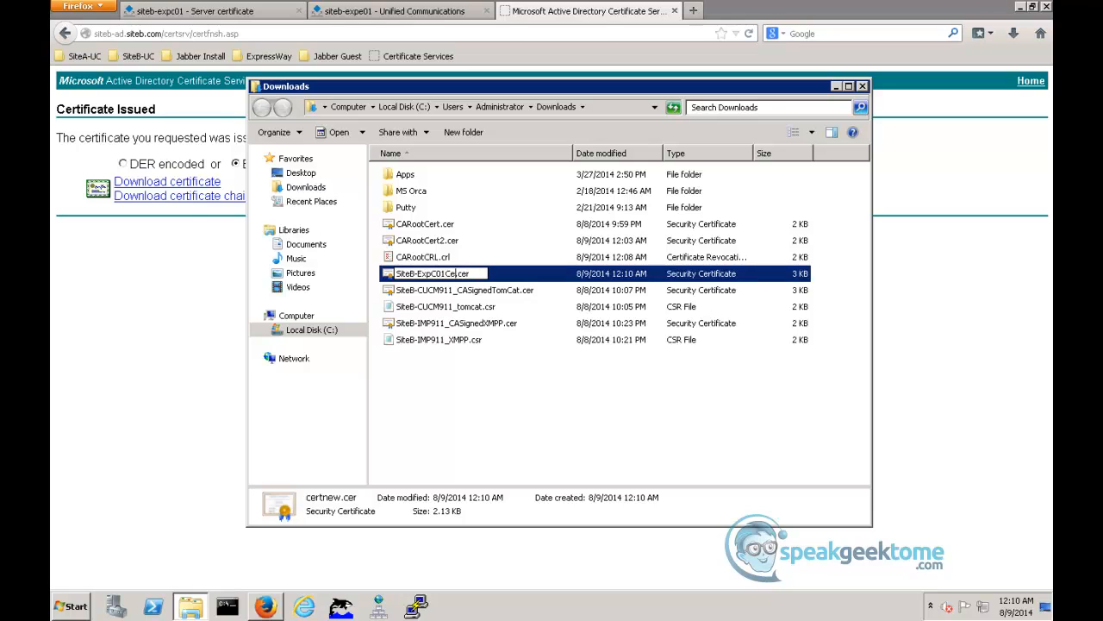
key(Return)
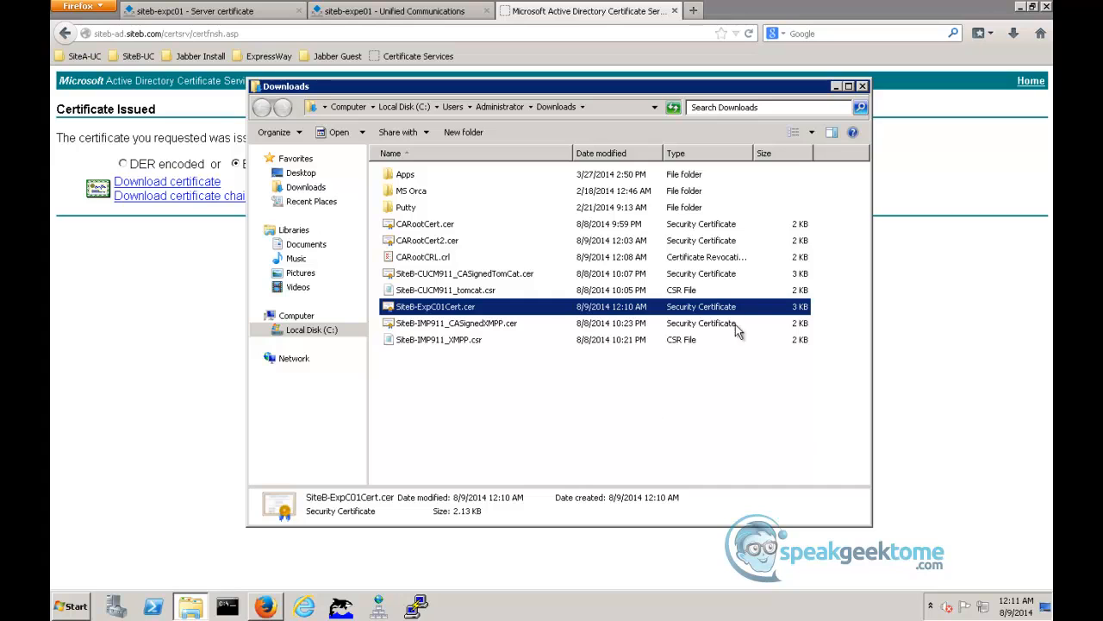
click(863, 88)
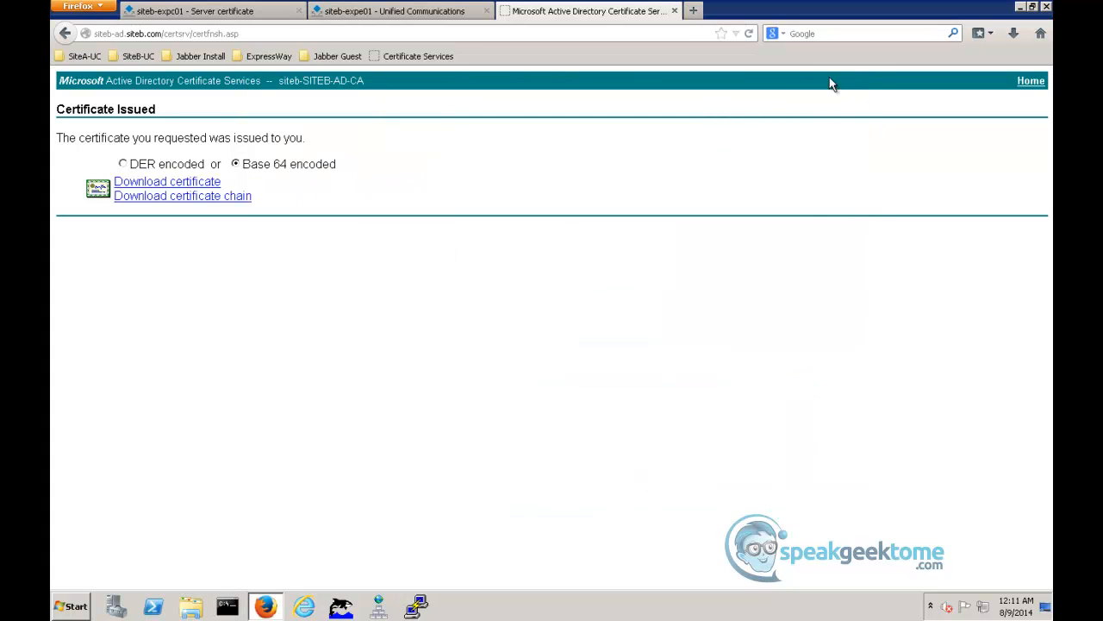
- Upload SiteB-ExpC01Cert.cer from Downloads as the new server certificate of the siteb-expc01 Expressway-C
click(266, 15)
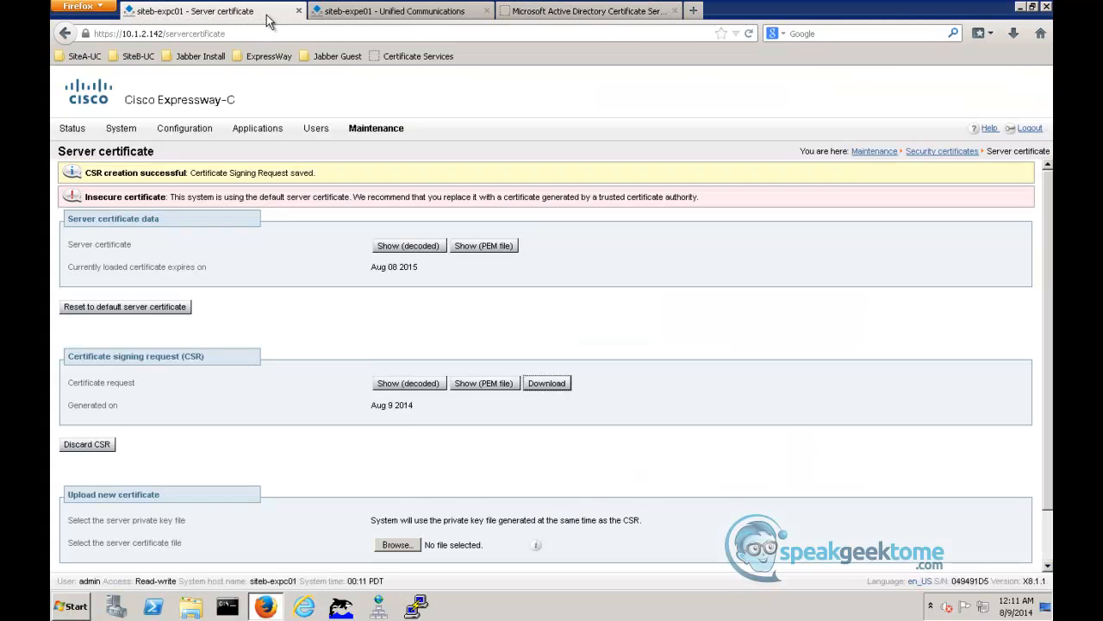
triple_click(360, 499)
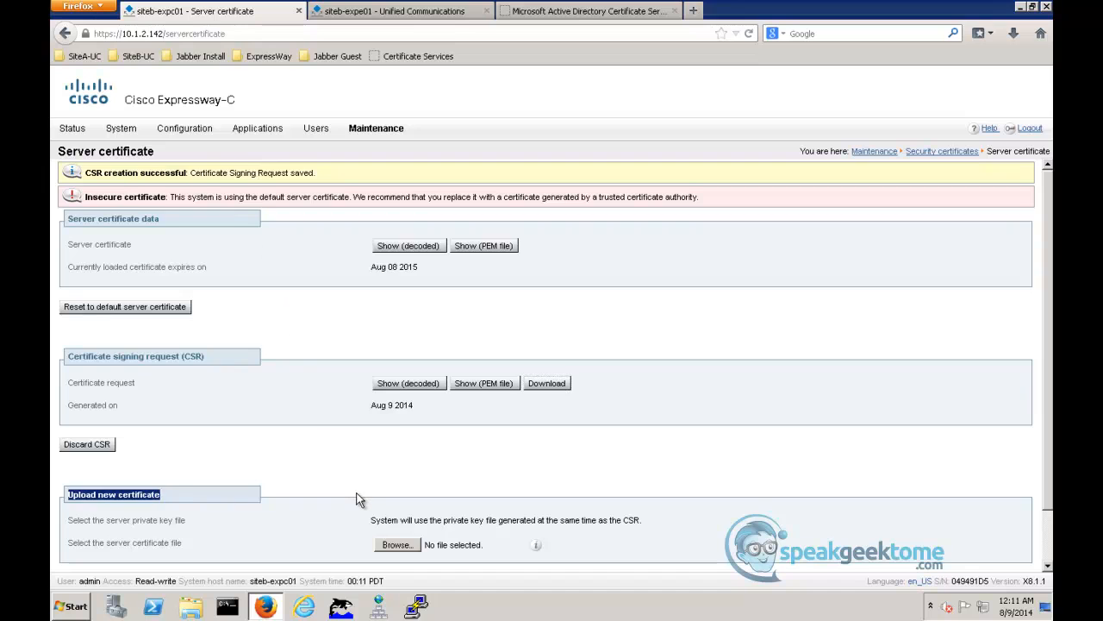
scroll(360, 500, down, 2)
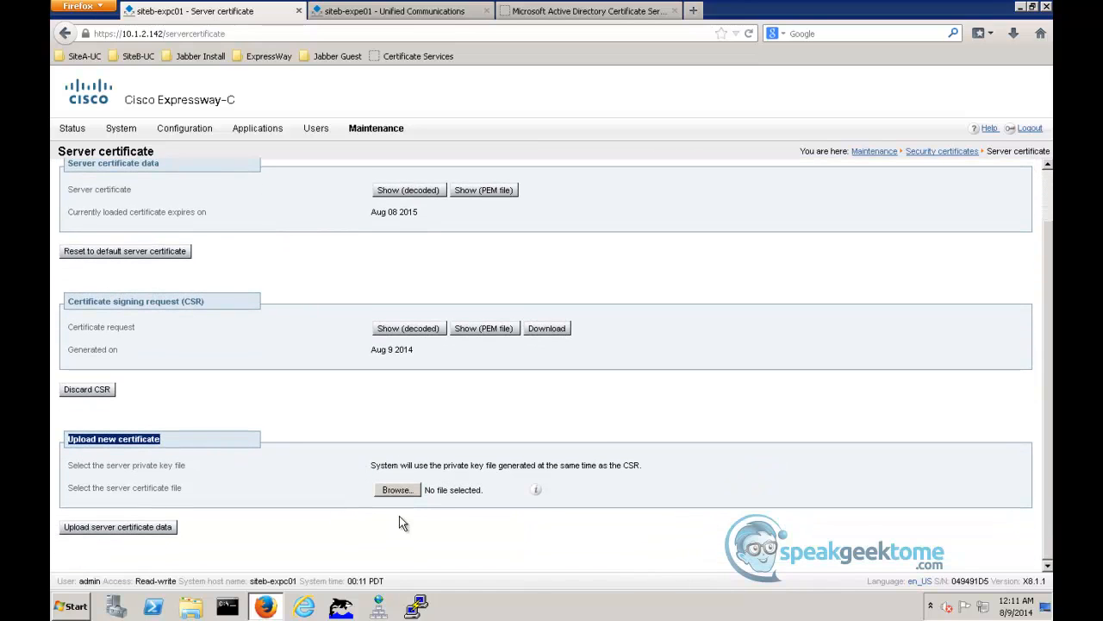
click(399, 489)
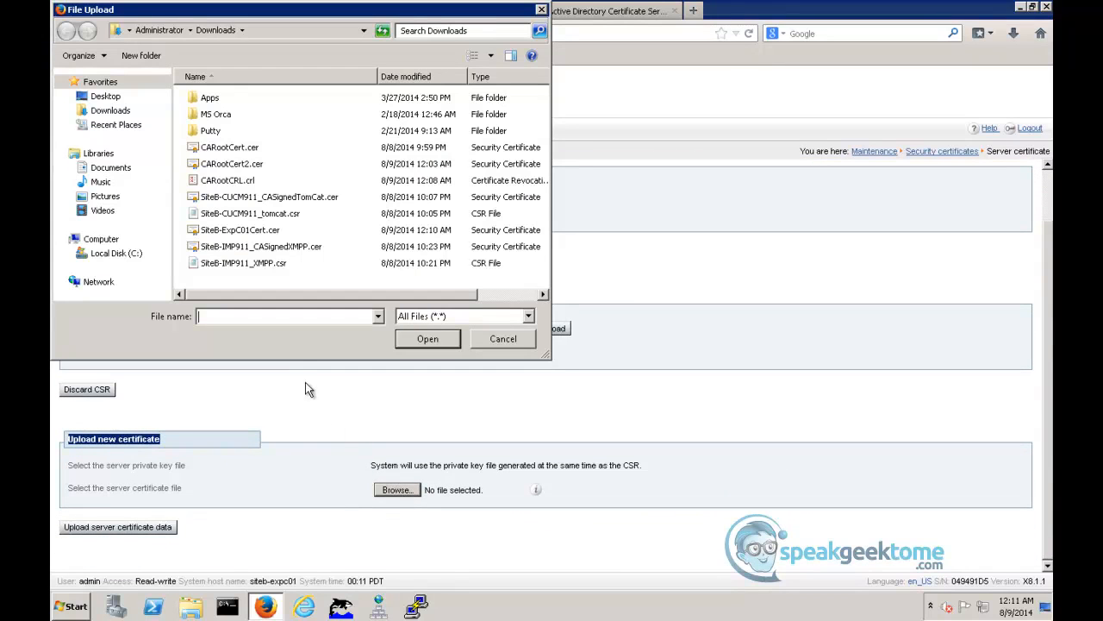
click(256, 231)
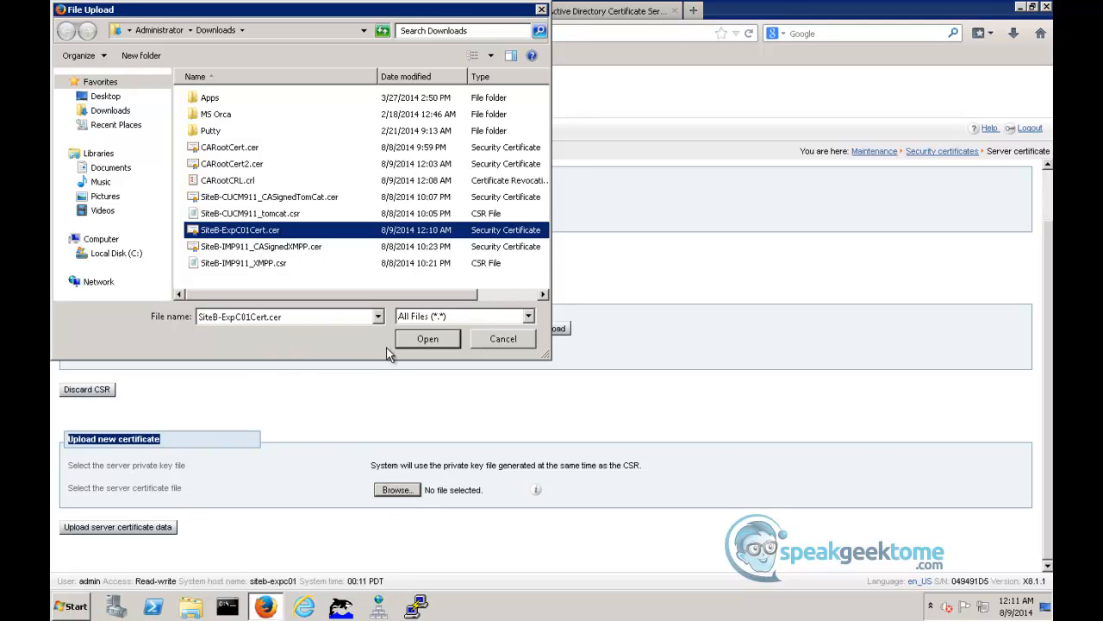
click(412, 344)
click(145, 528)
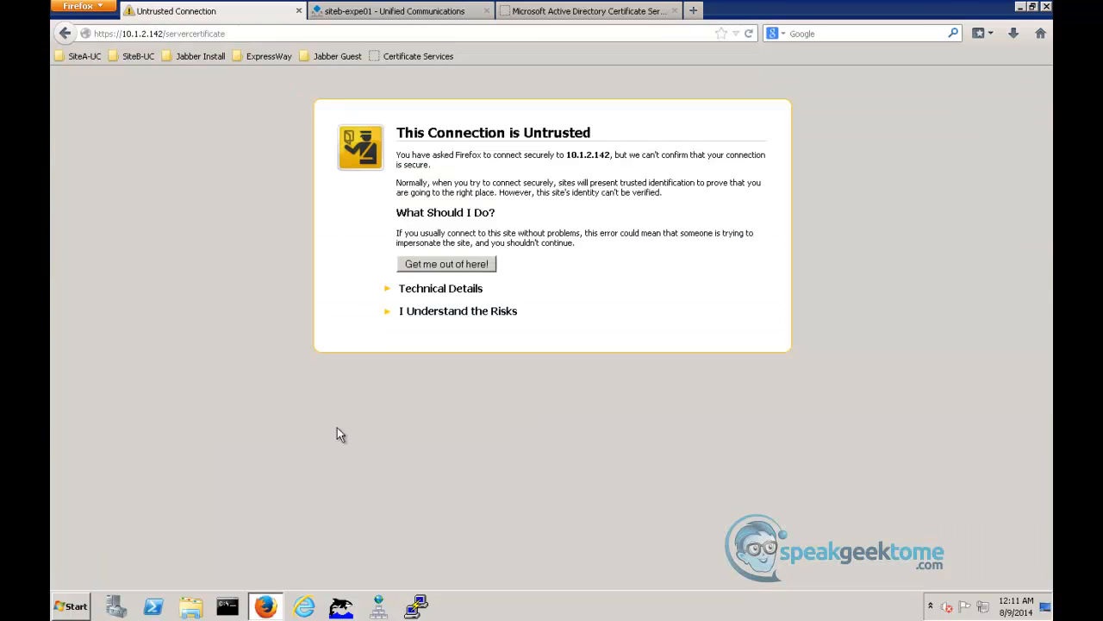
- Permanently store a browser security exception for the Expressway-C site at 10.1.2.142
click(416, 317)
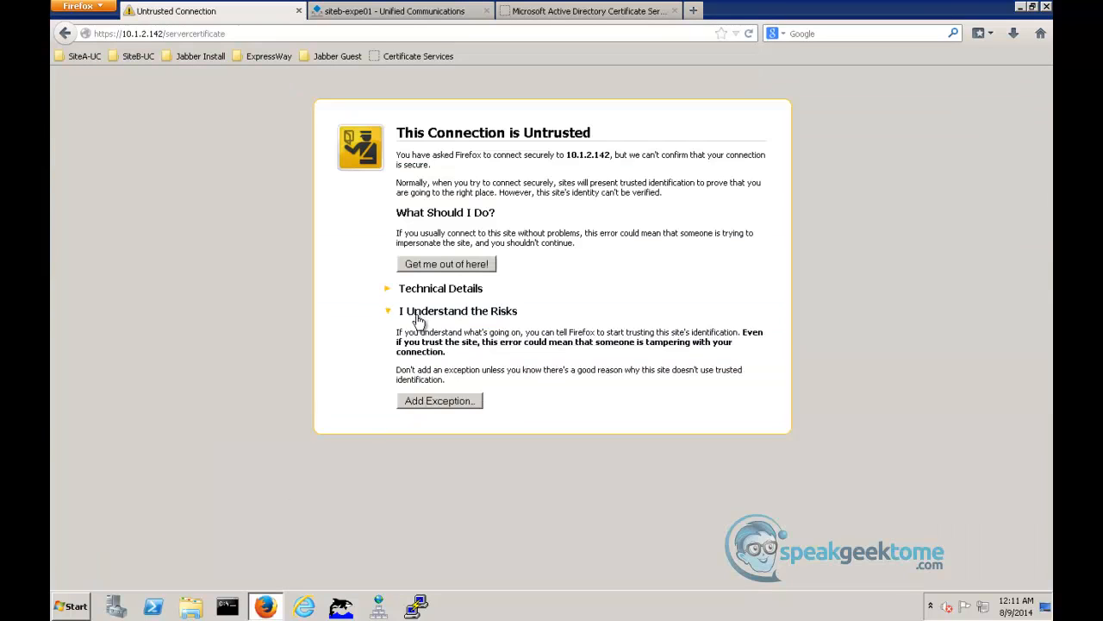
click(419, 405)
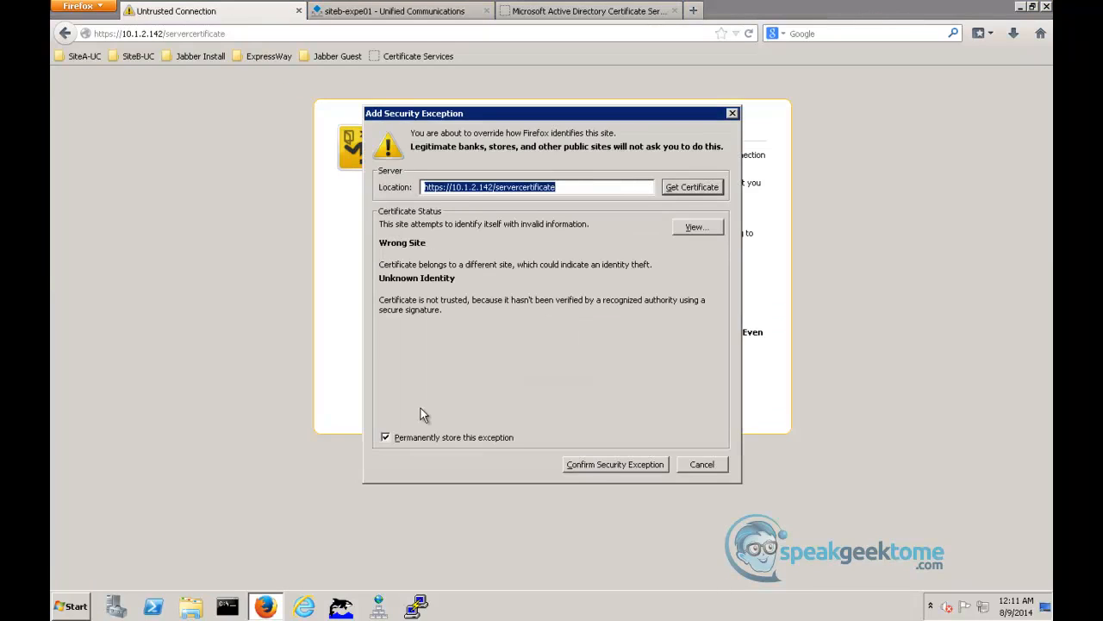
click(594, 467)
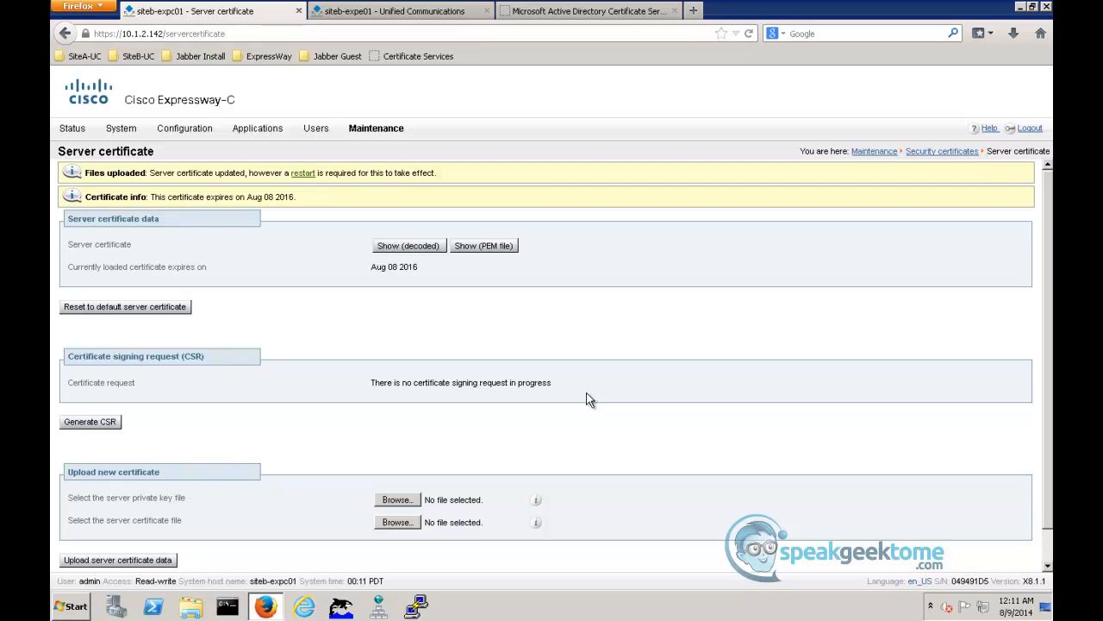
- On the siteb-expe01 Expressway-E, append CARootCert2.cer from Downloads to the trusted CA certificates
click(462, 17)
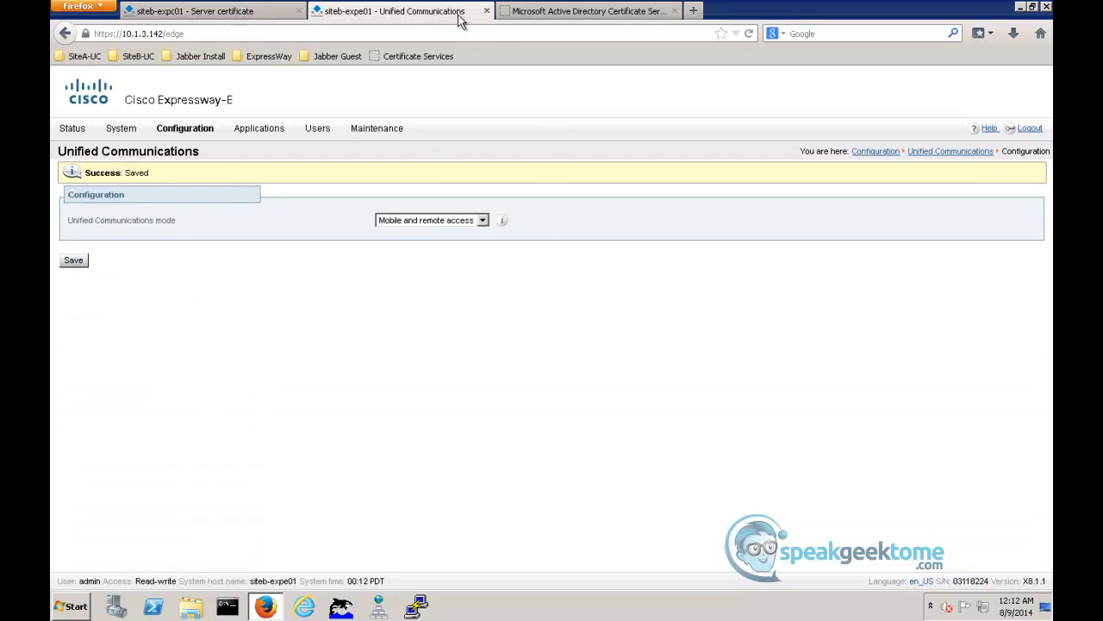
click(382, 129)
mouse_move(387, 231)
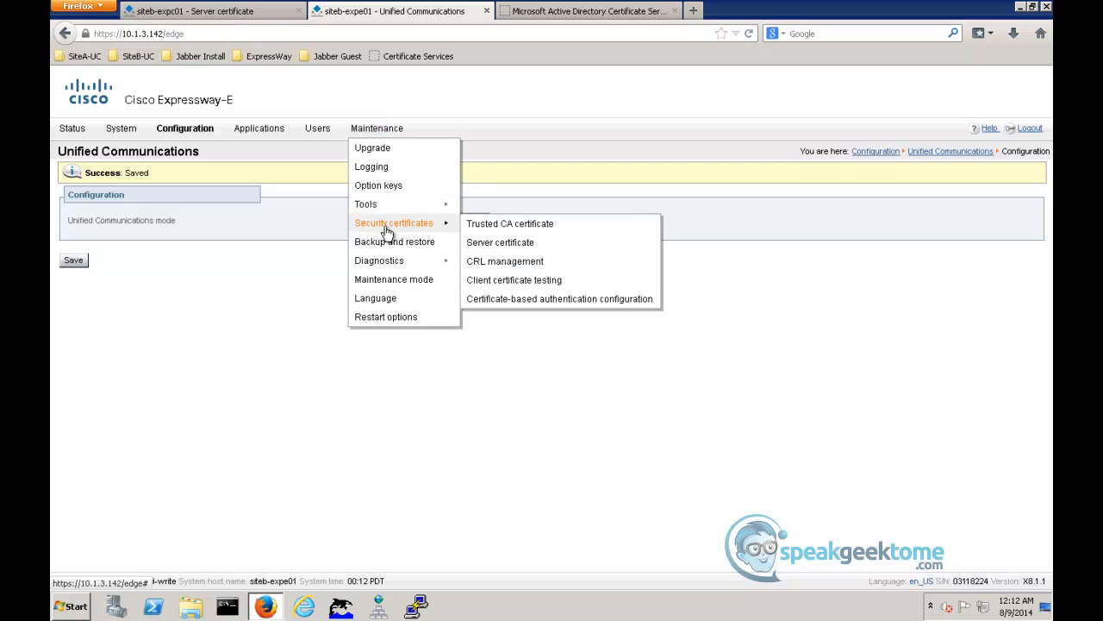
click(507, 227)
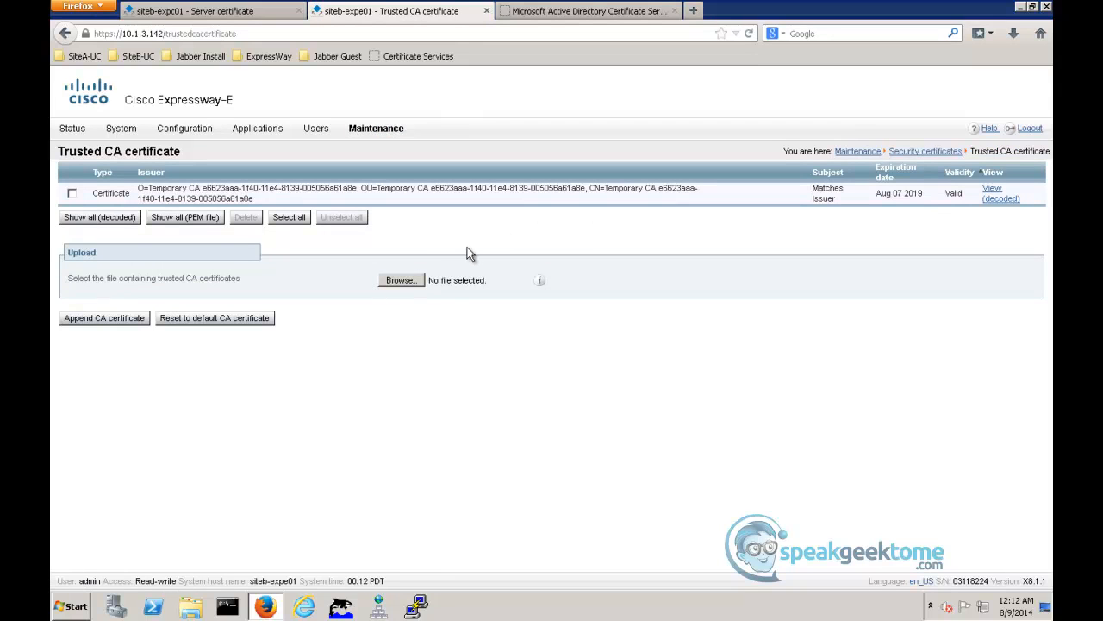
click(404, 280)
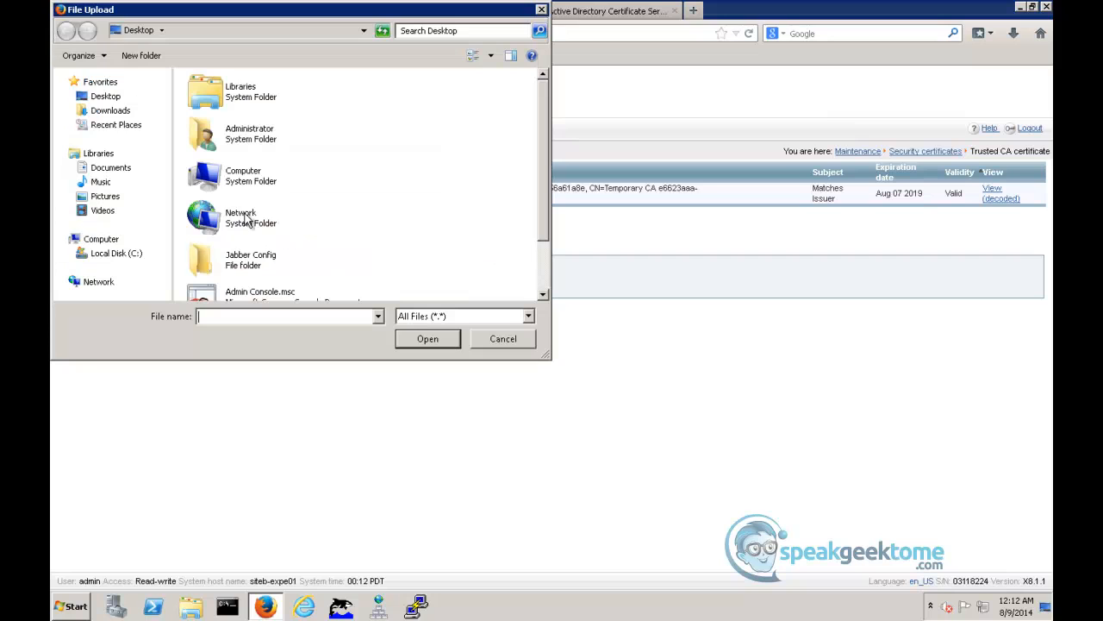
click(112, 111)
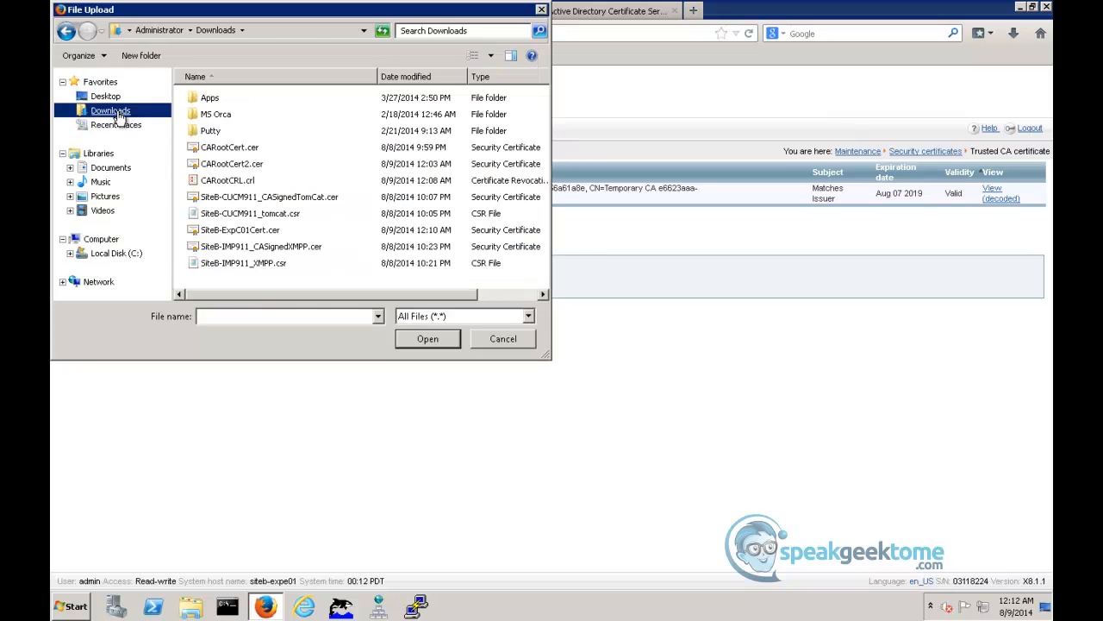
click(217, 168)
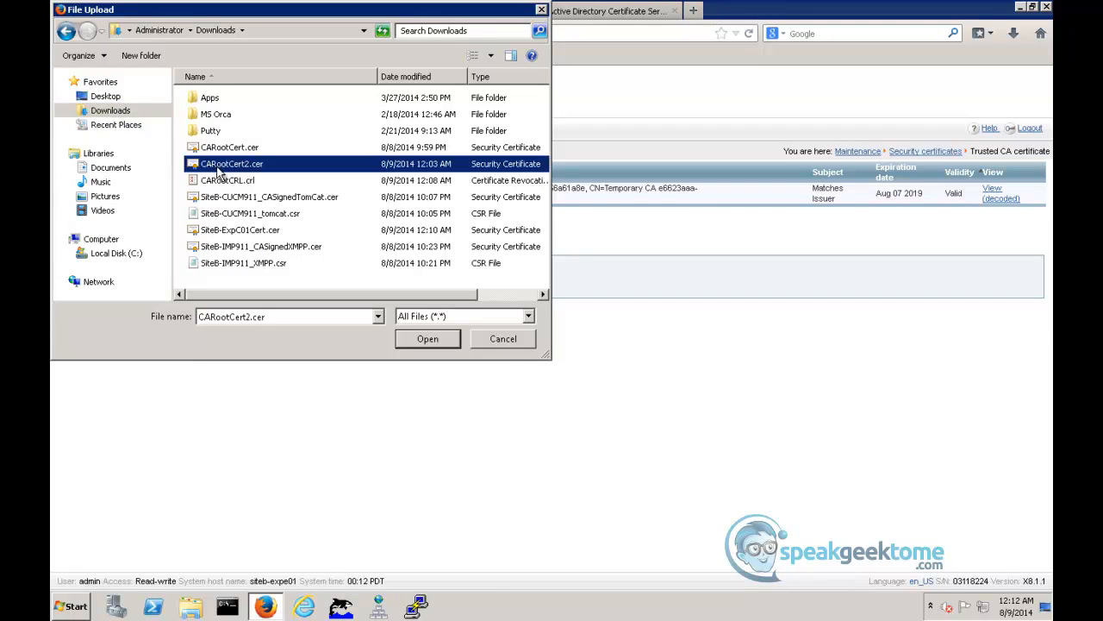
click(430, 341)
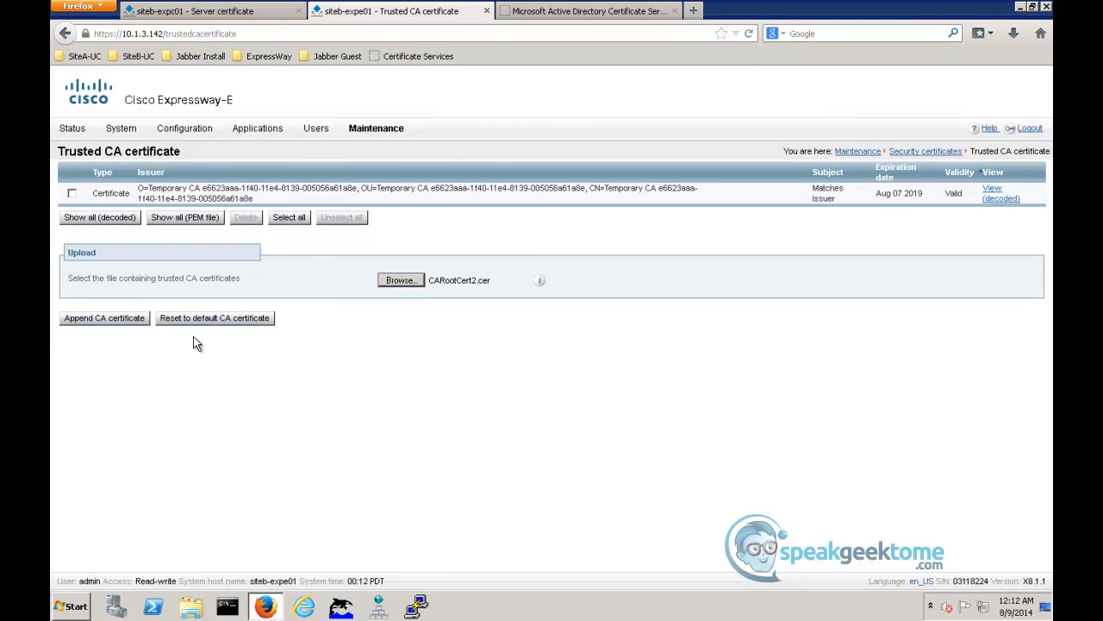
click(110, 324)
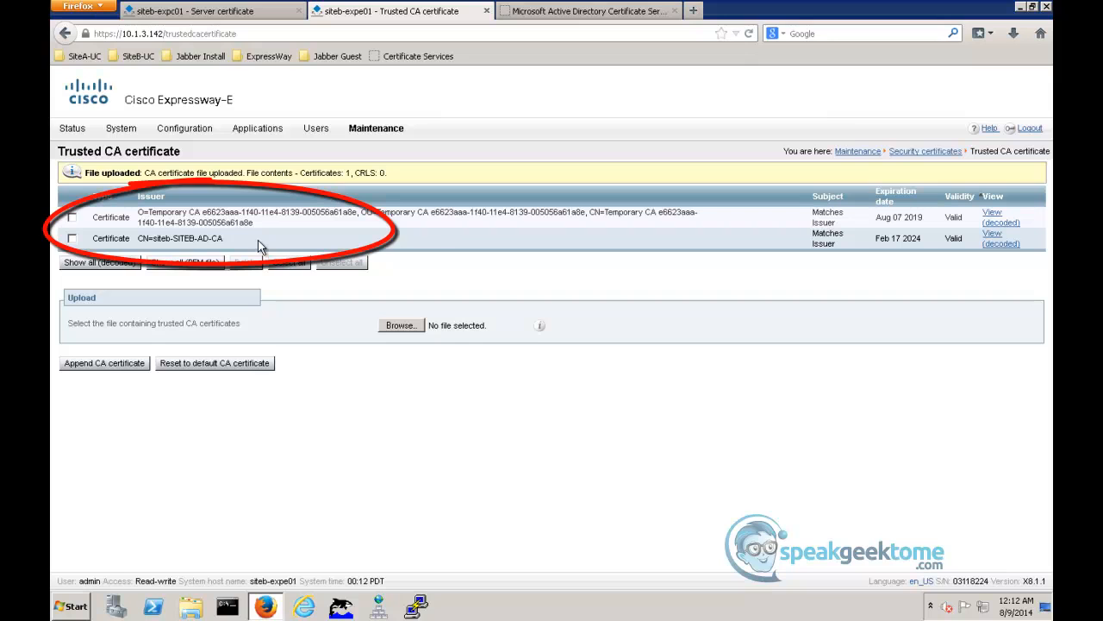
- Select CARootCRL.crl as the Expressway-E's manual certificate revocation list file and save the CRL settings
mouse_move(376, 128)
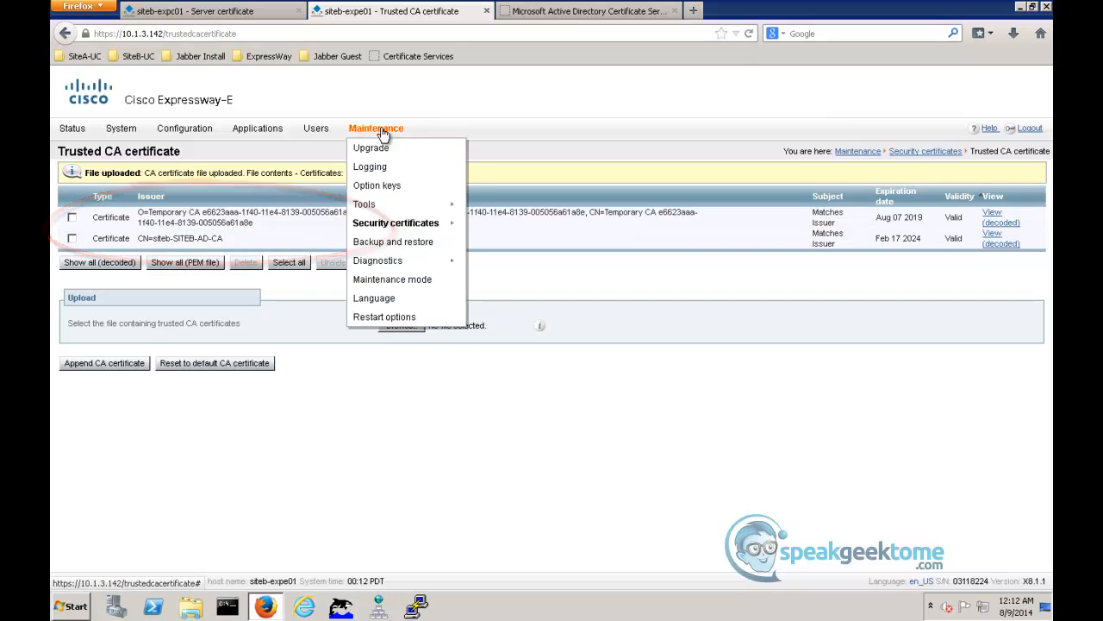
mouse_move(386, 227)
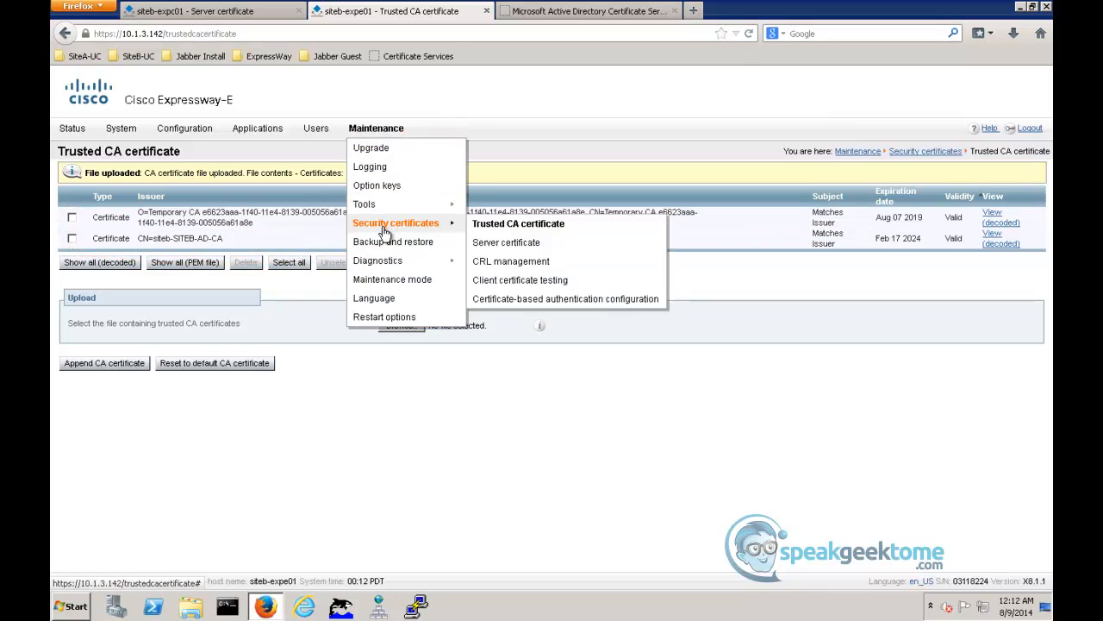
click(500, 261)
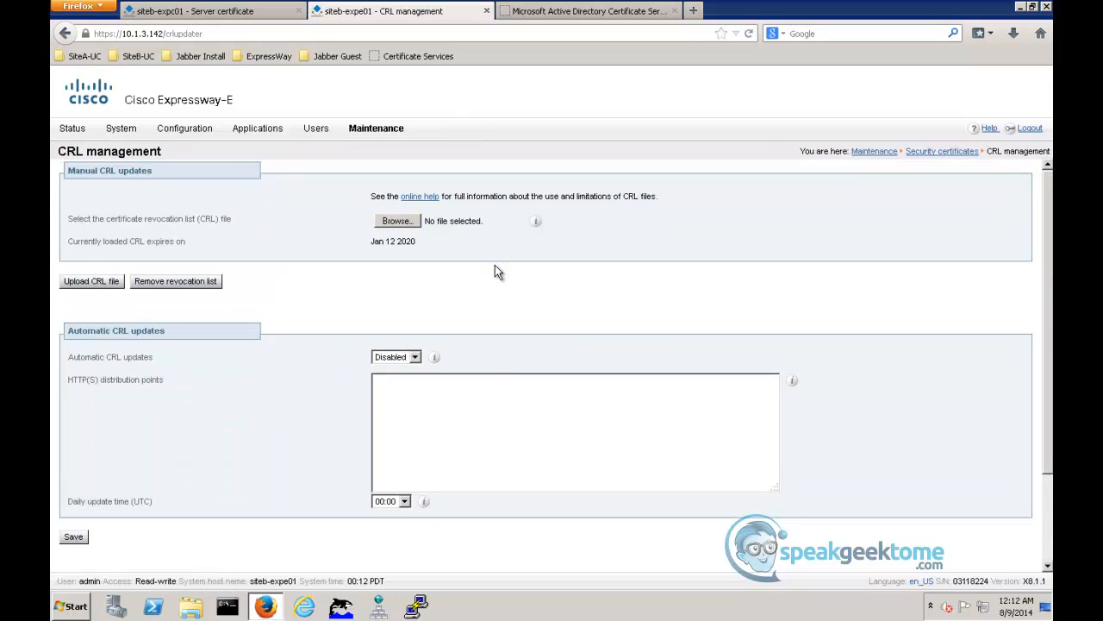
click(397, 221)
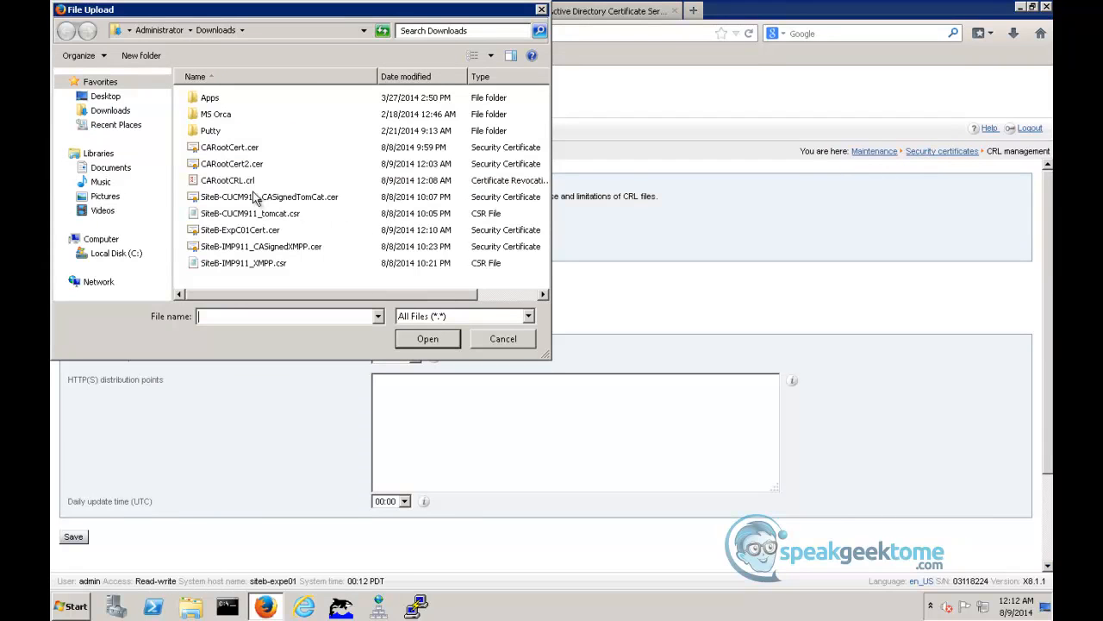
click(238, 184)
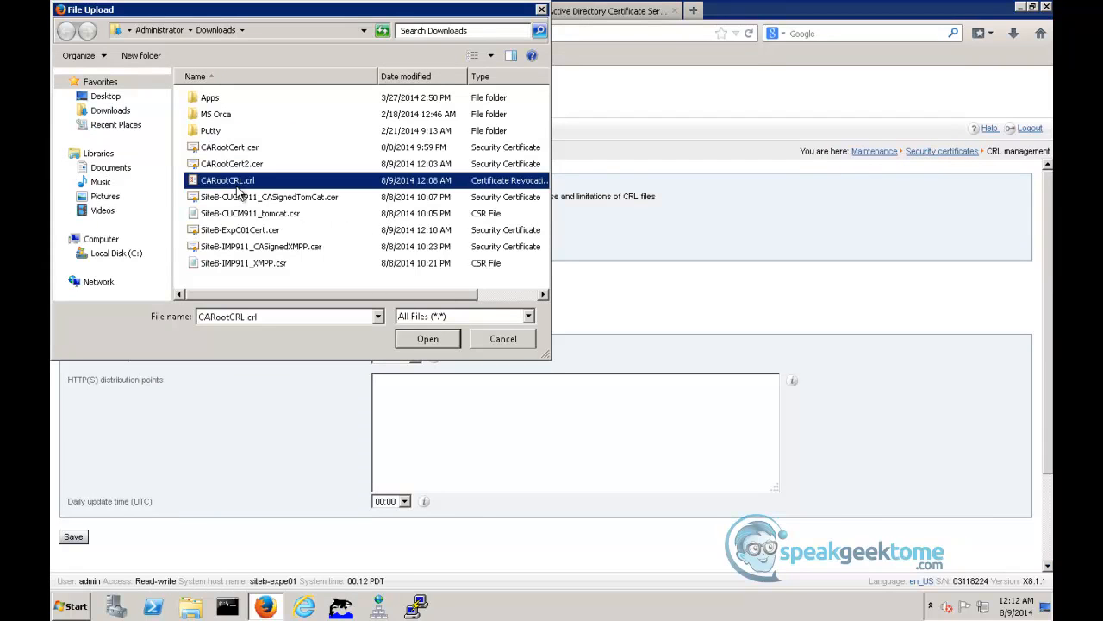
click(411, 338)
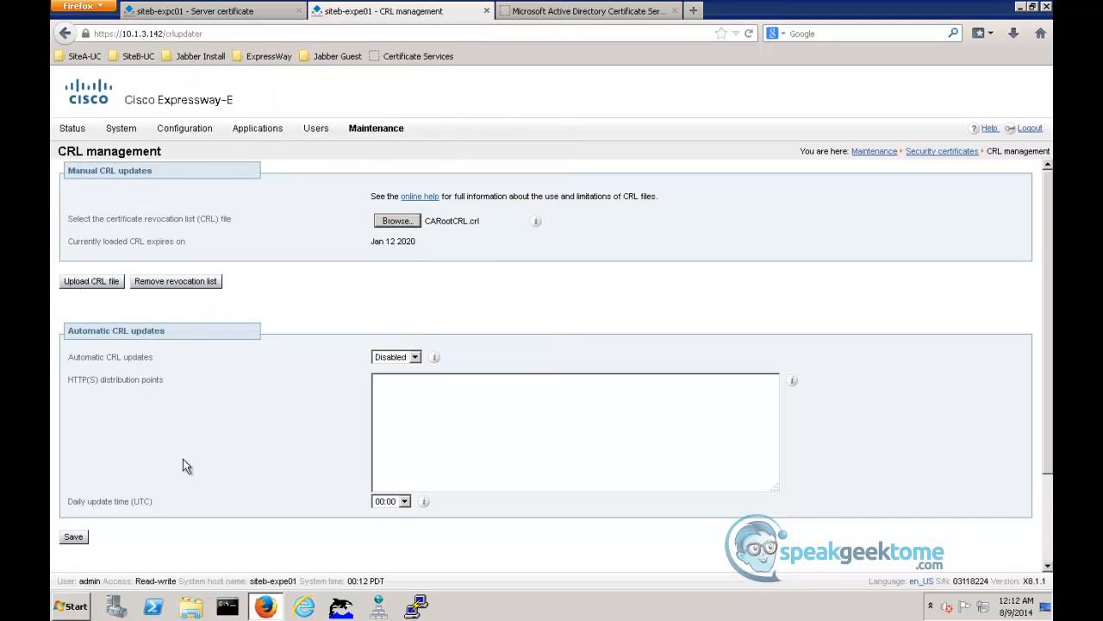
click(74, 536)
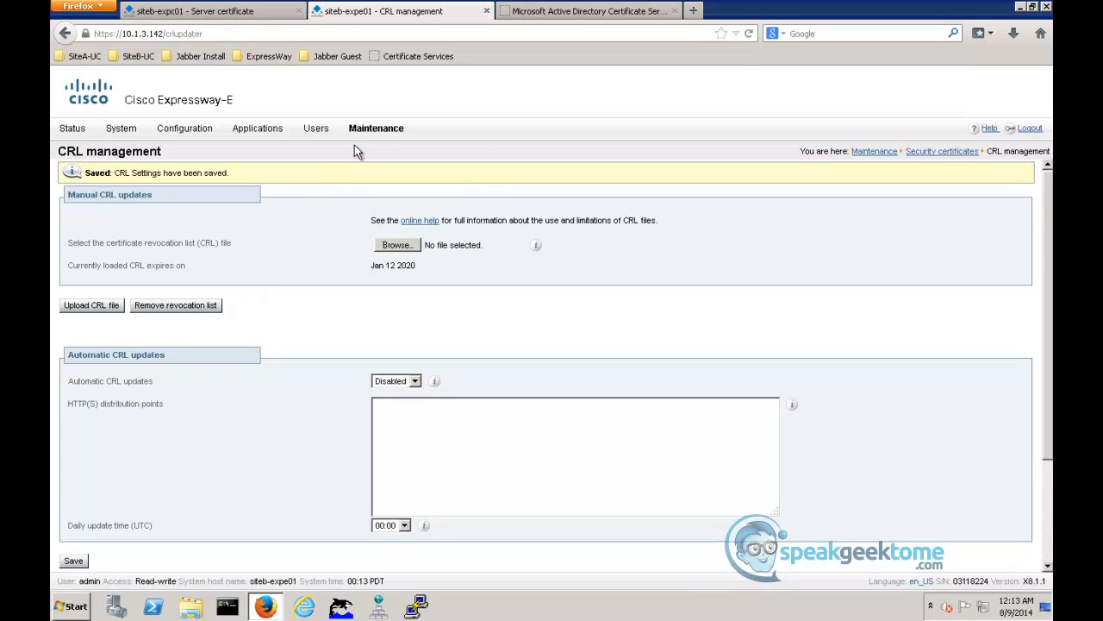
- Start a CSR on the Expressway-E with the cluster FQDN plus FQDNs of all peers as subject alternative names and a 2048-bit key
mouse_move(373, 130)
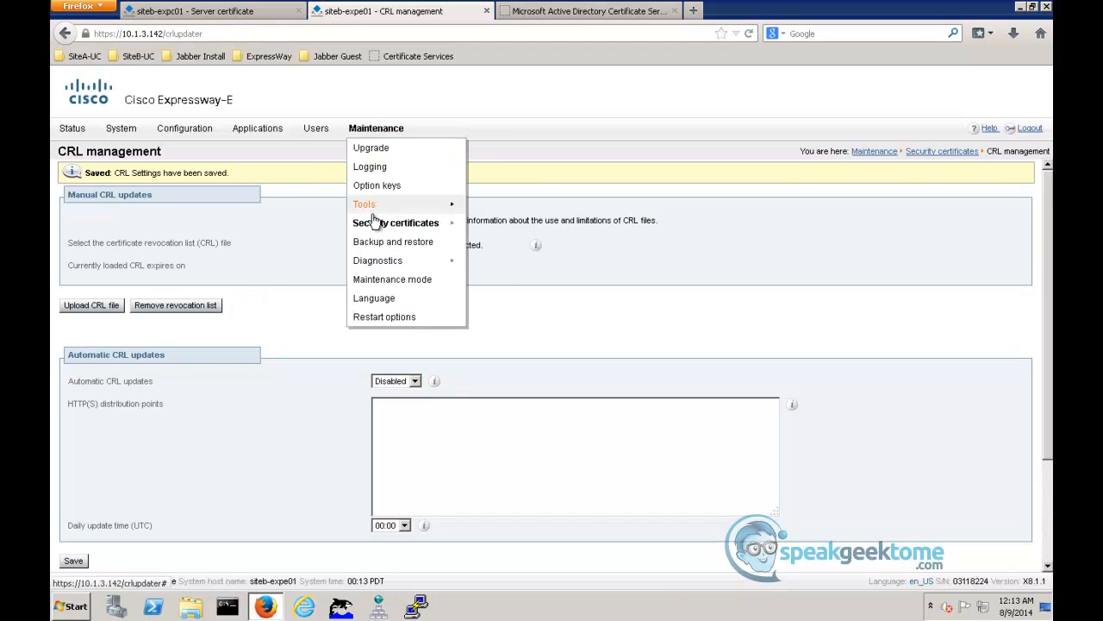
mouse_move(375, 227)
click(490, 241)
click(90, 399)
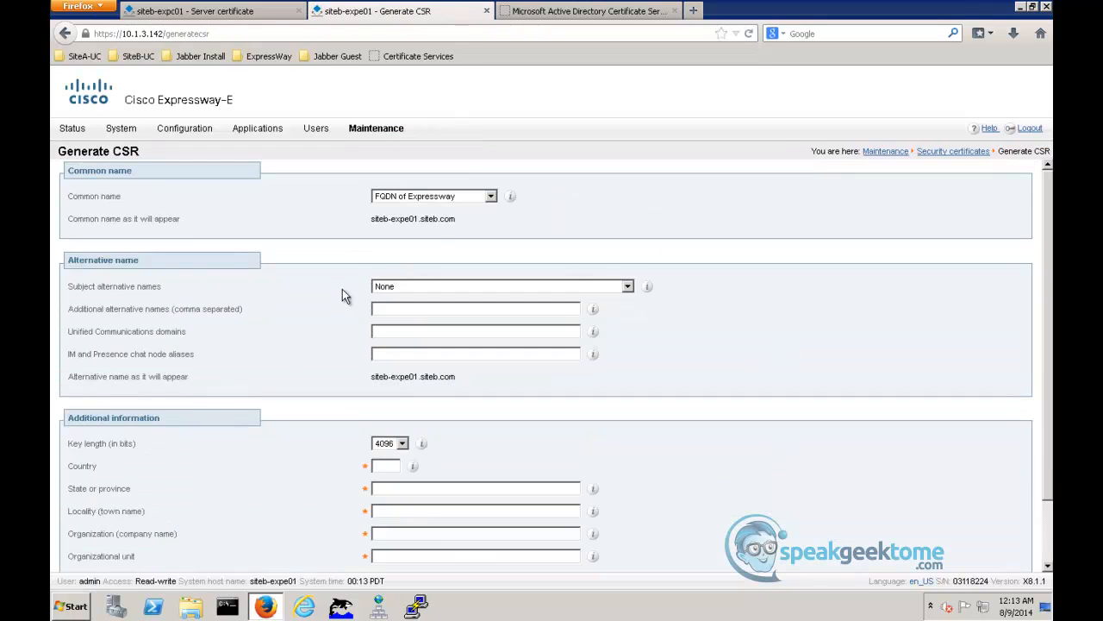
click(490, 286)
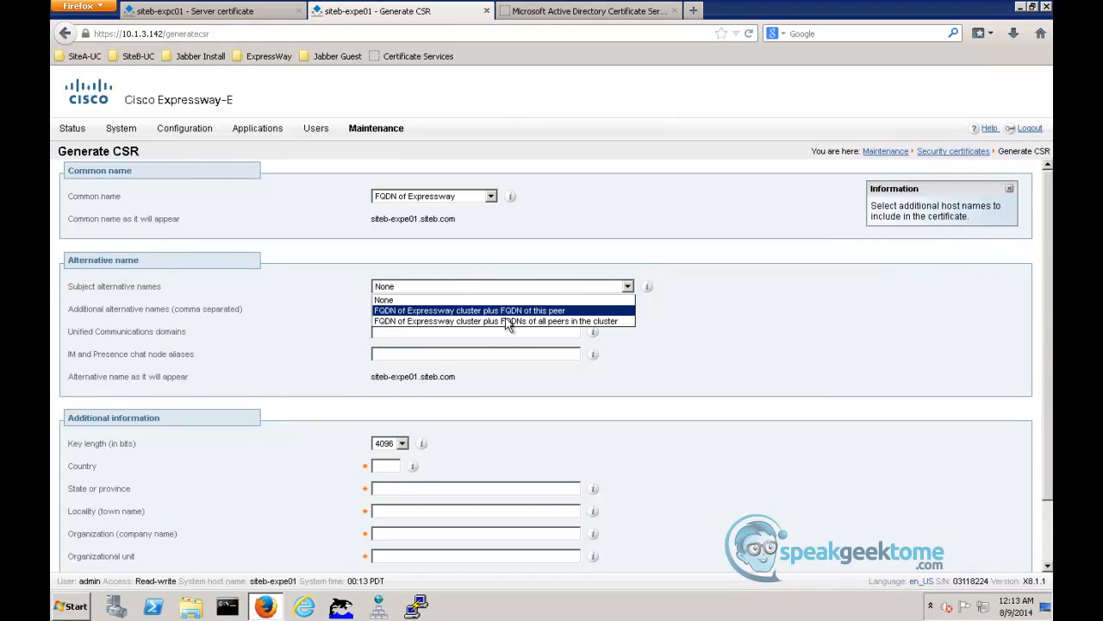
click(509, 322)
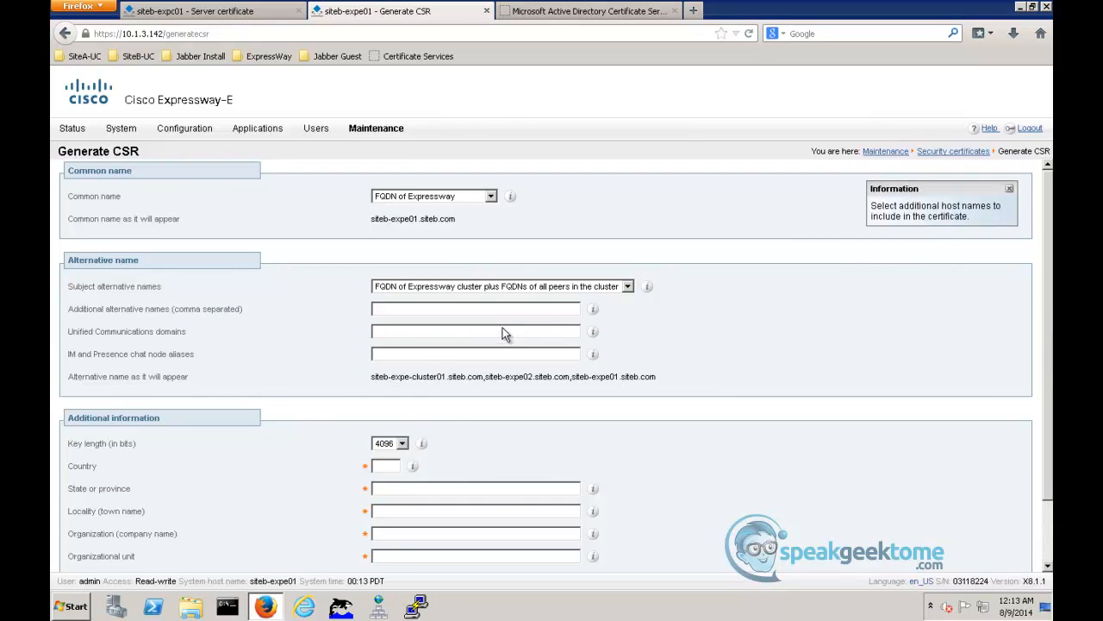
click(400, 444)
click(393, 470)
- Enter US, CA, San Jose, organization Cisco and organizational unit Cisco, and generate the CSR
click(389, 465)
text(u)
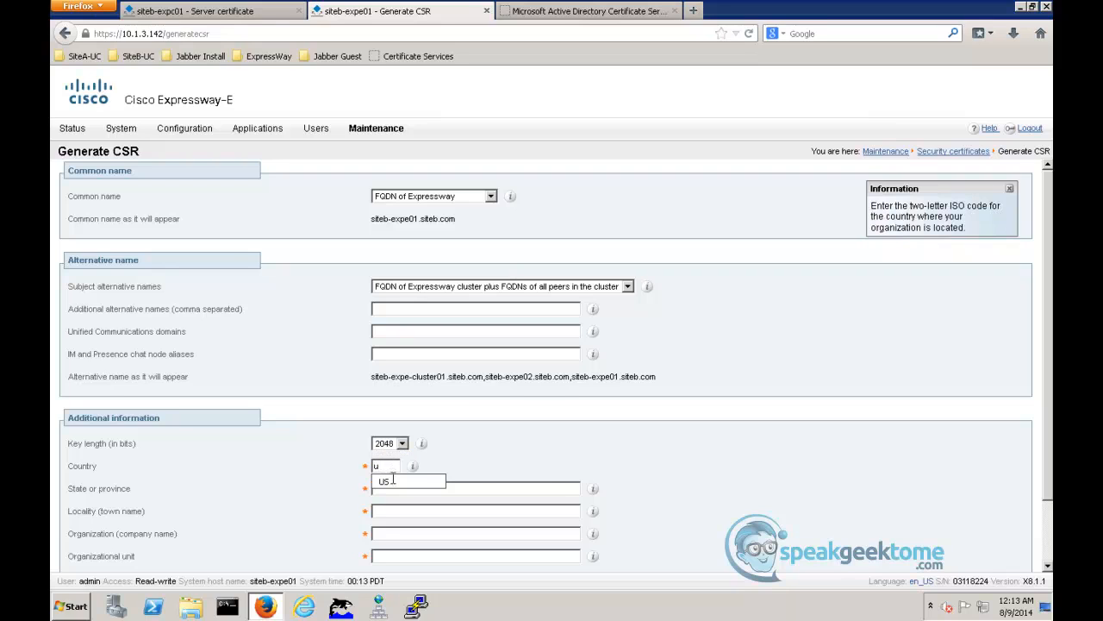
click(393, 481)
click(392, 488)
text(c)
click(392, 511)
click(391, 510)
text(s)
click(395, 531)
click(396, 533)
text(c)
click(396, 555)
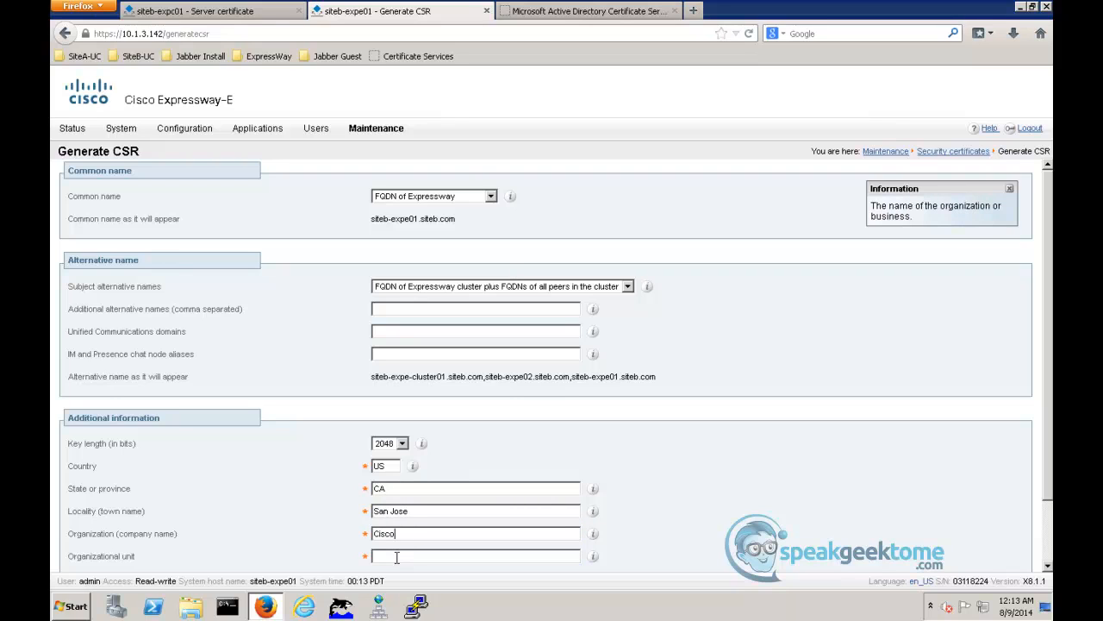
click(397, 556)
text(c)
click(412, 571)
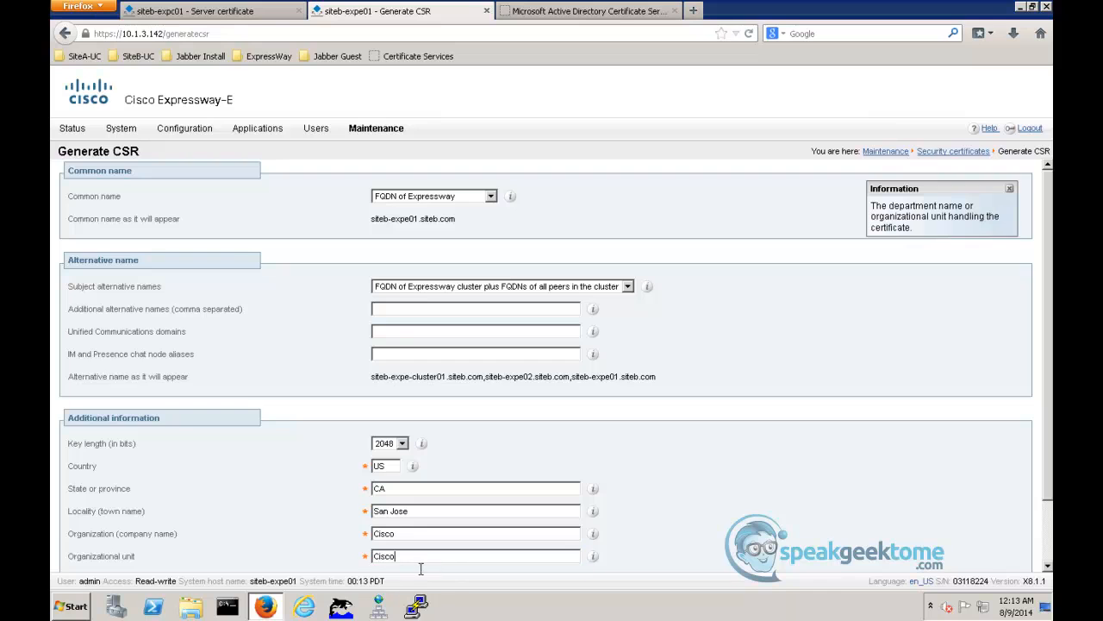
scroll(421, 568, down, 2)
click(91, 528)
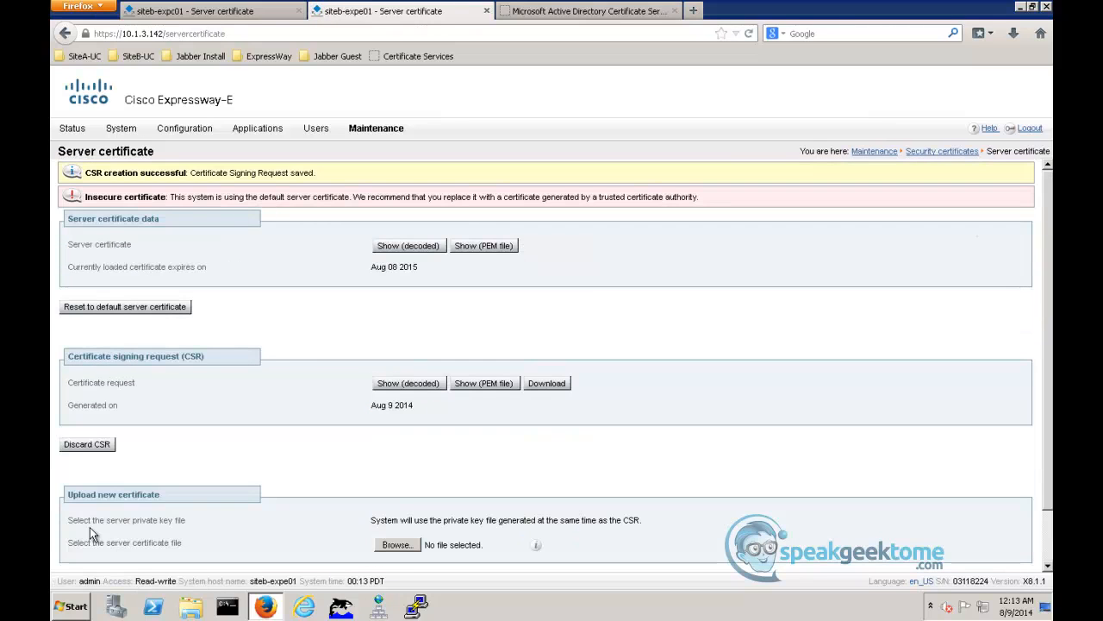
- Download the Expressway-E's CSR, open it in Notepad, copy its full text and close the file
click(544, 386)
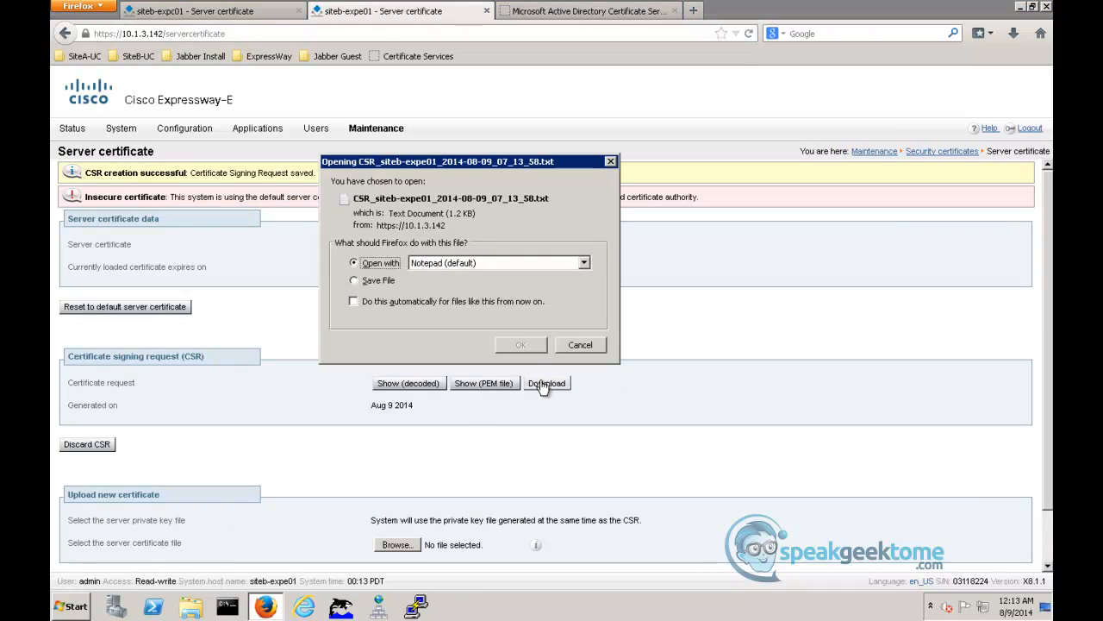
click(521, 345)
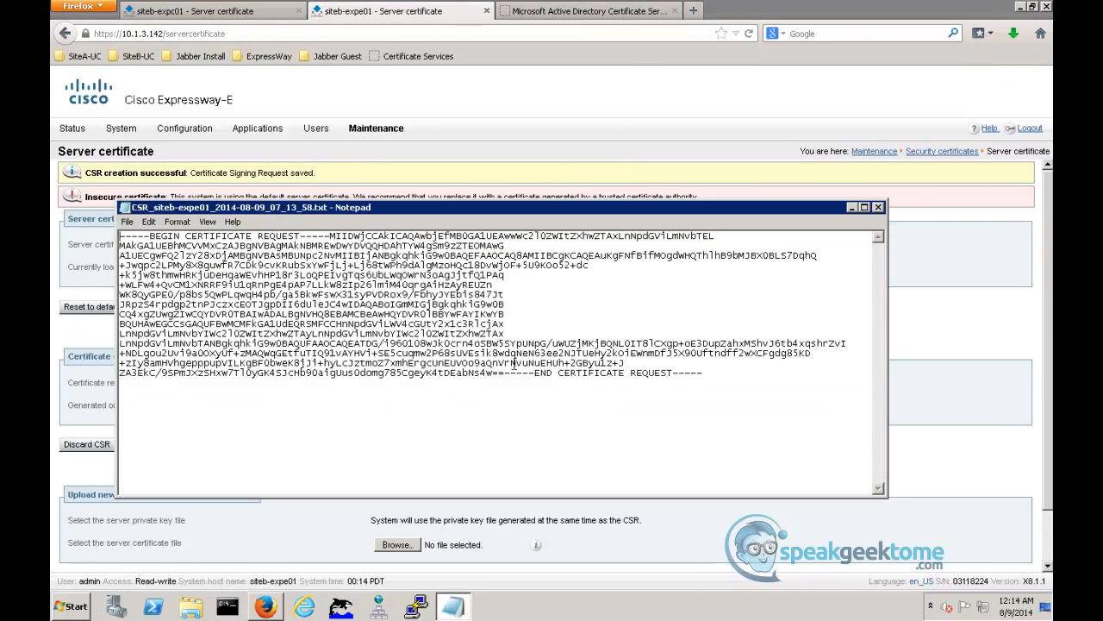
key(ctrl+a)
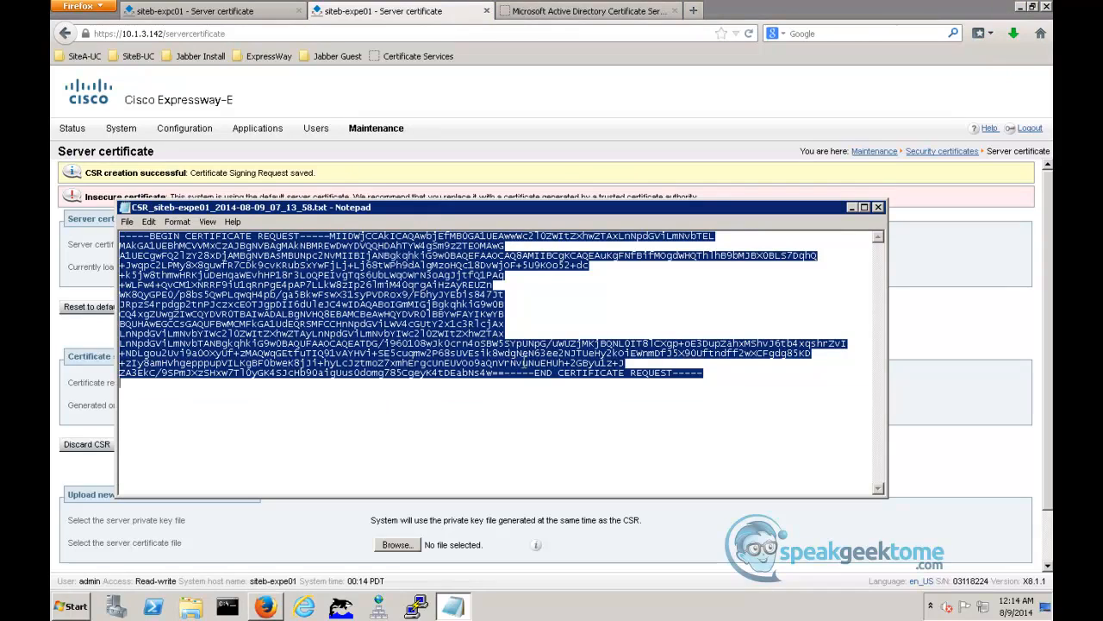
click(878, 208)
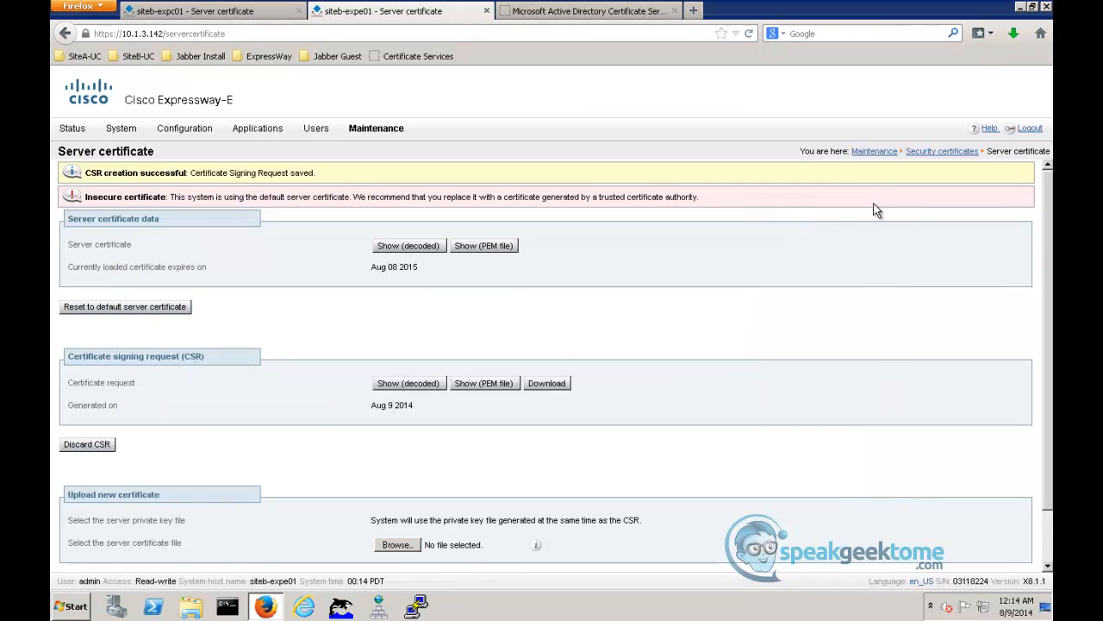
- In Active Directory Certificate Services, submit an advanced certificate request with the copied CSR text and the ClientServer template
click(614, 13)
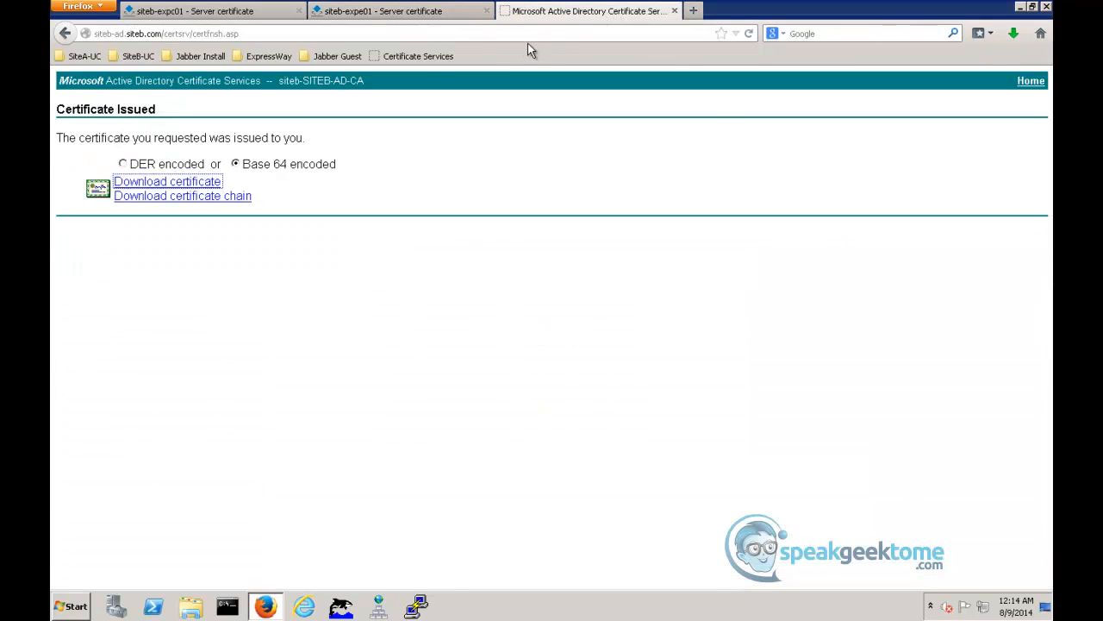
click(430, 58)
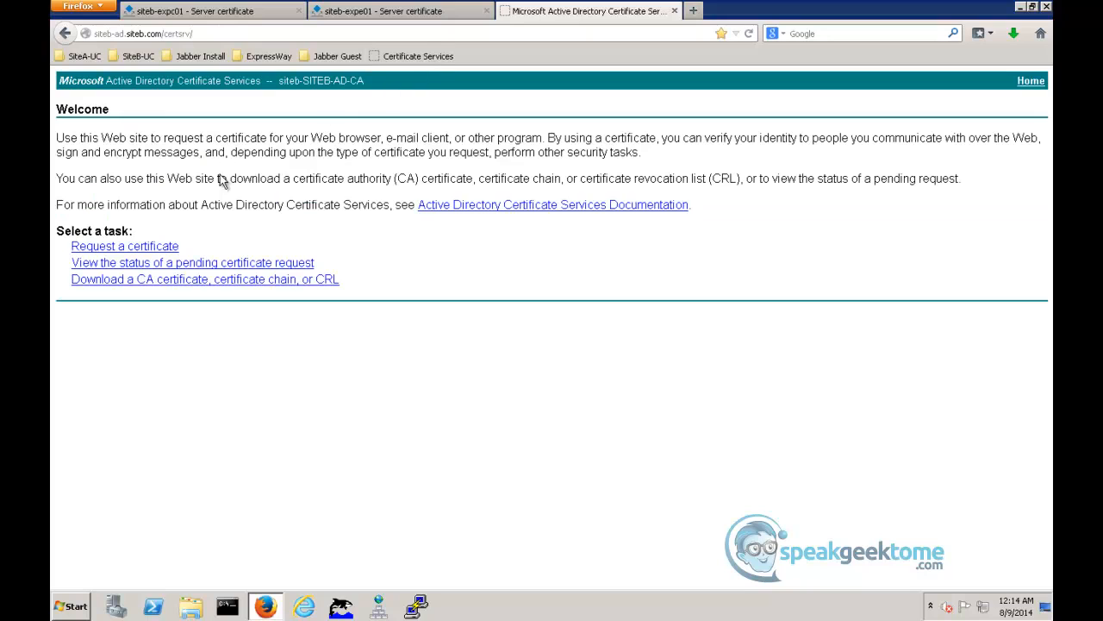
click(155, 247)
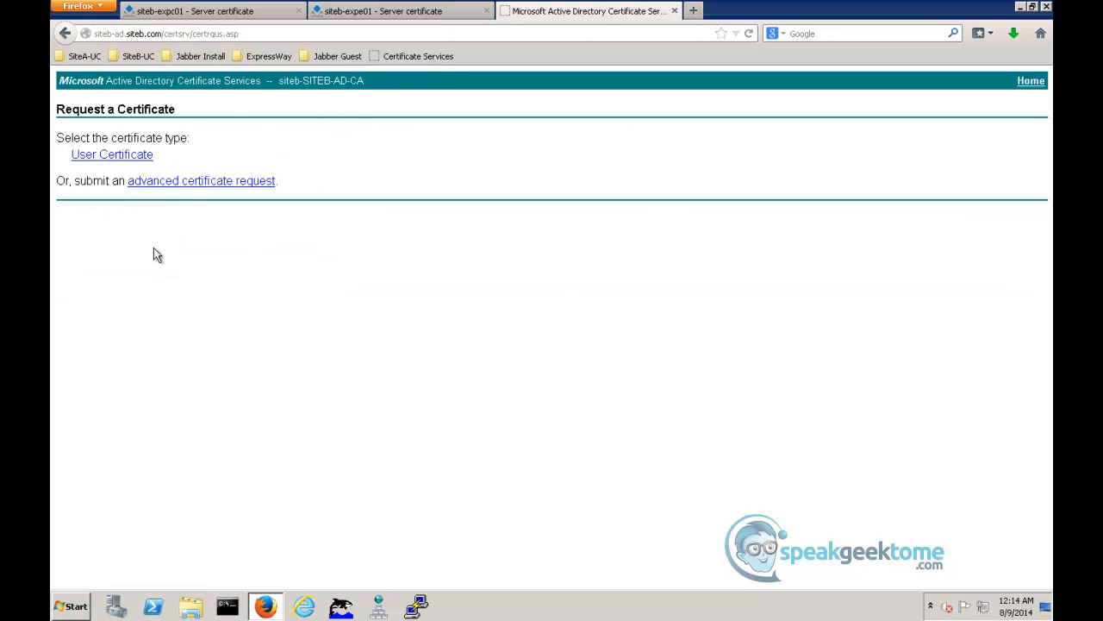
click(173, 181)
click(173, 206)
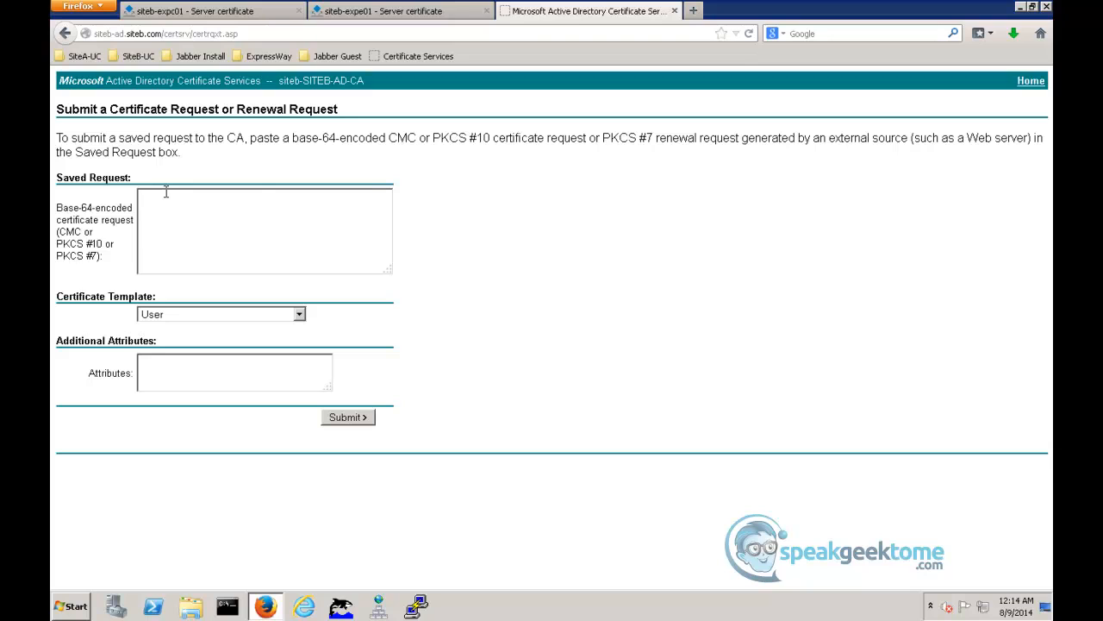
key(ctrl+v)
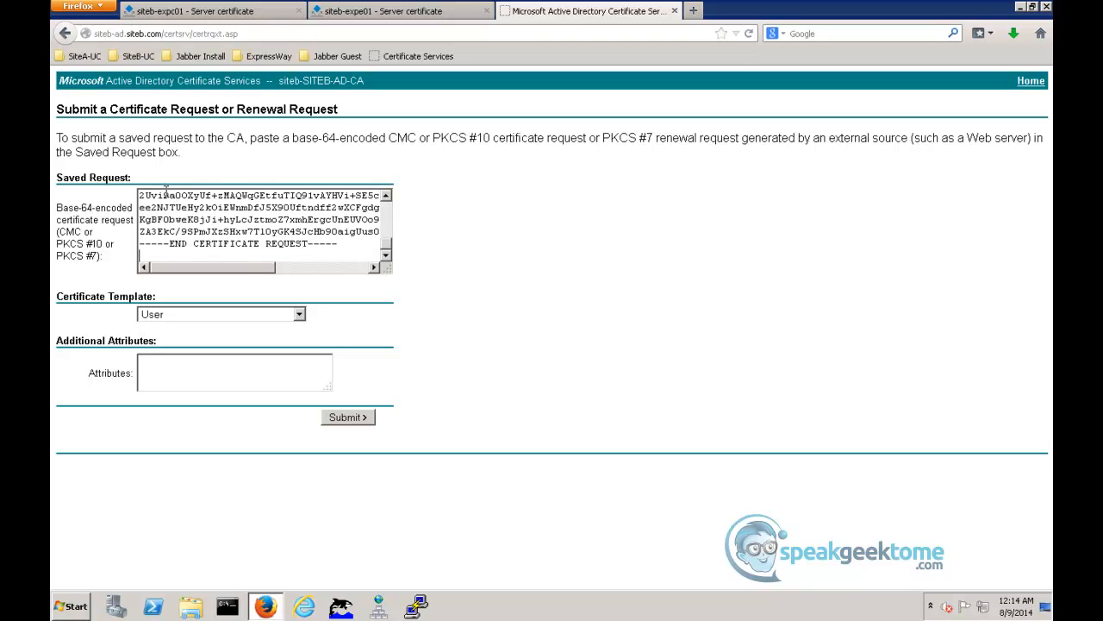
click(297, 315)
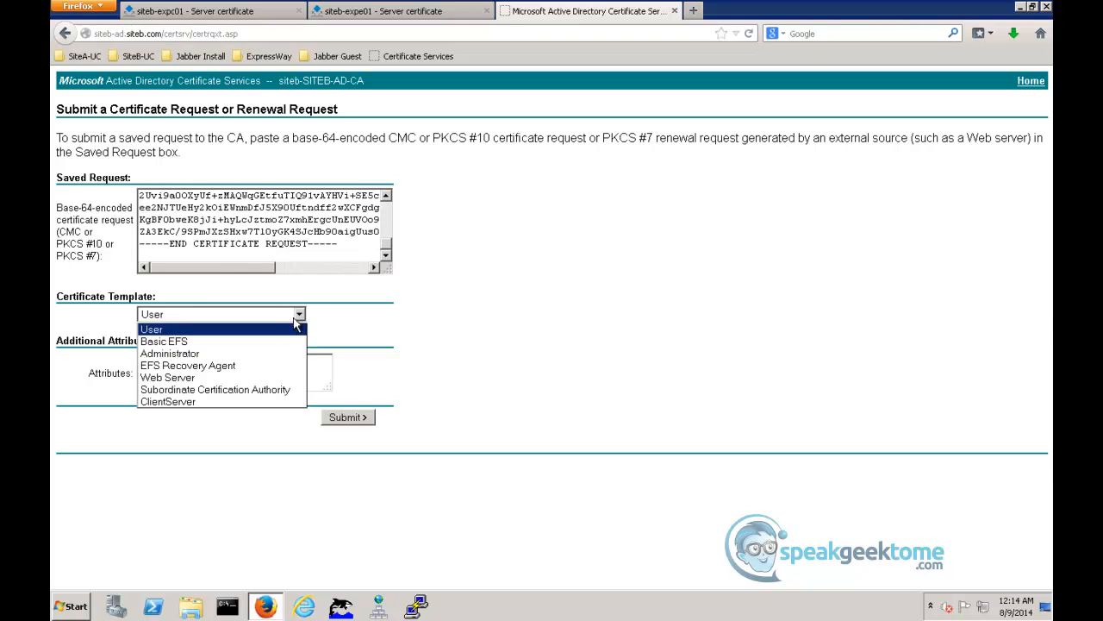
click(231, 403)
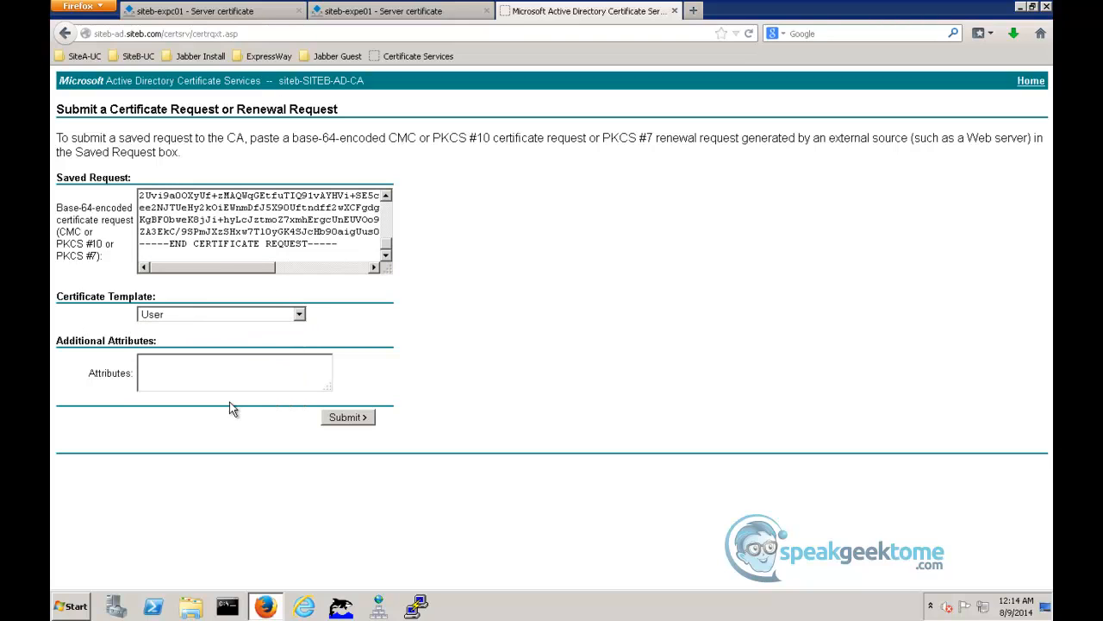
click(343, 420)
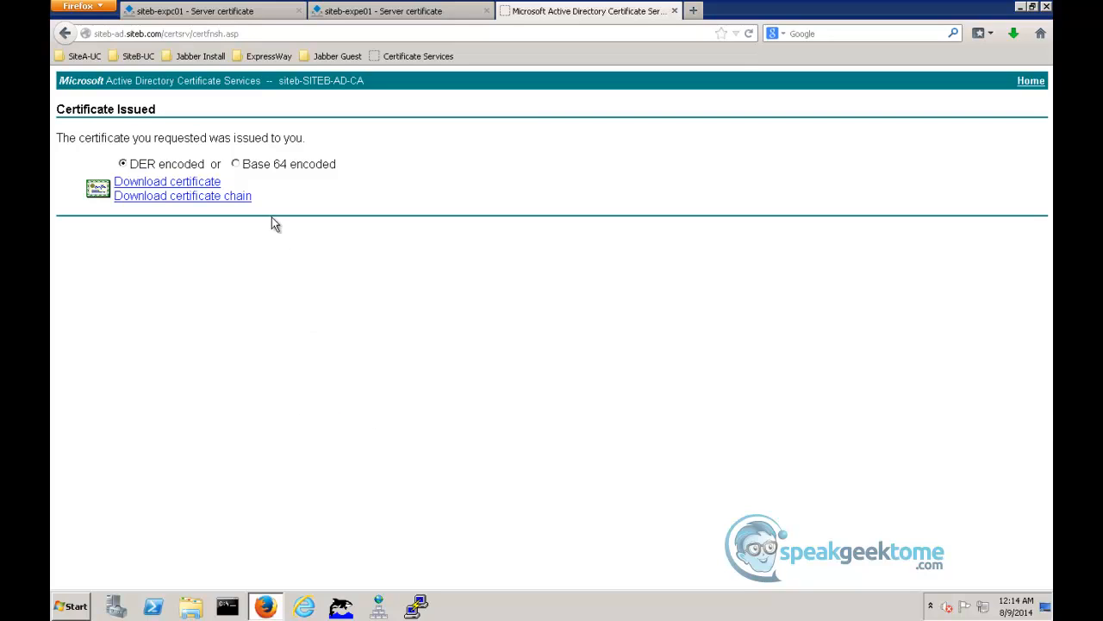
- Download the issued certificate in Base 64 encoding
click(237, 165)
click(212, 182)
click(521, 344)
- Rename the newly downloaded certnew.cer in Downloads to SiteB-ExpE01Cert.cer and close the folder
click(1013, 36)
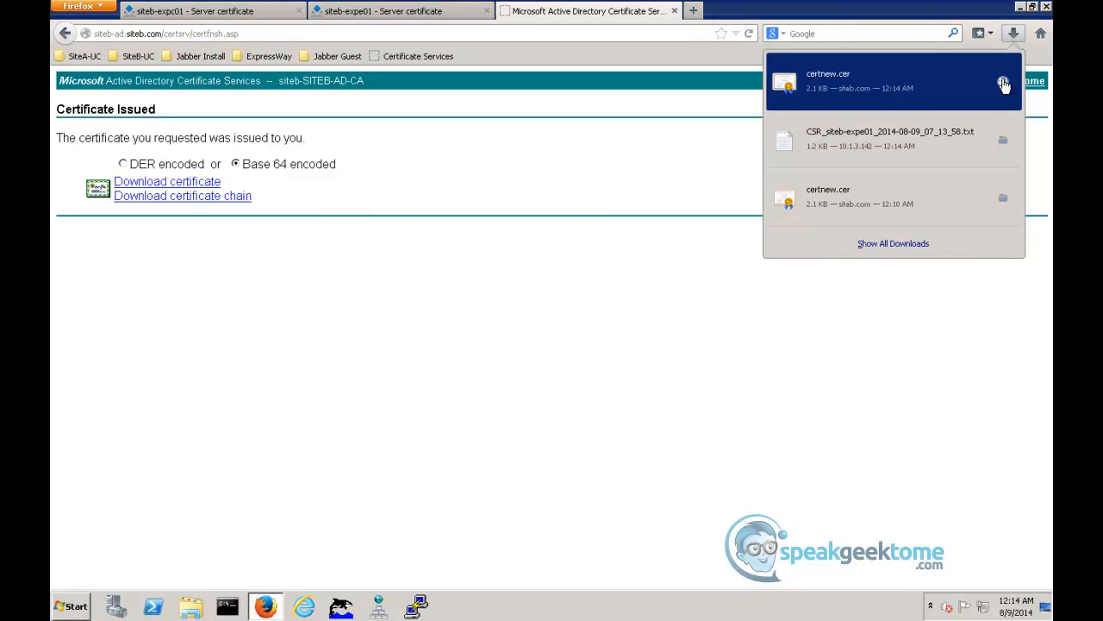
click(1000, 86)
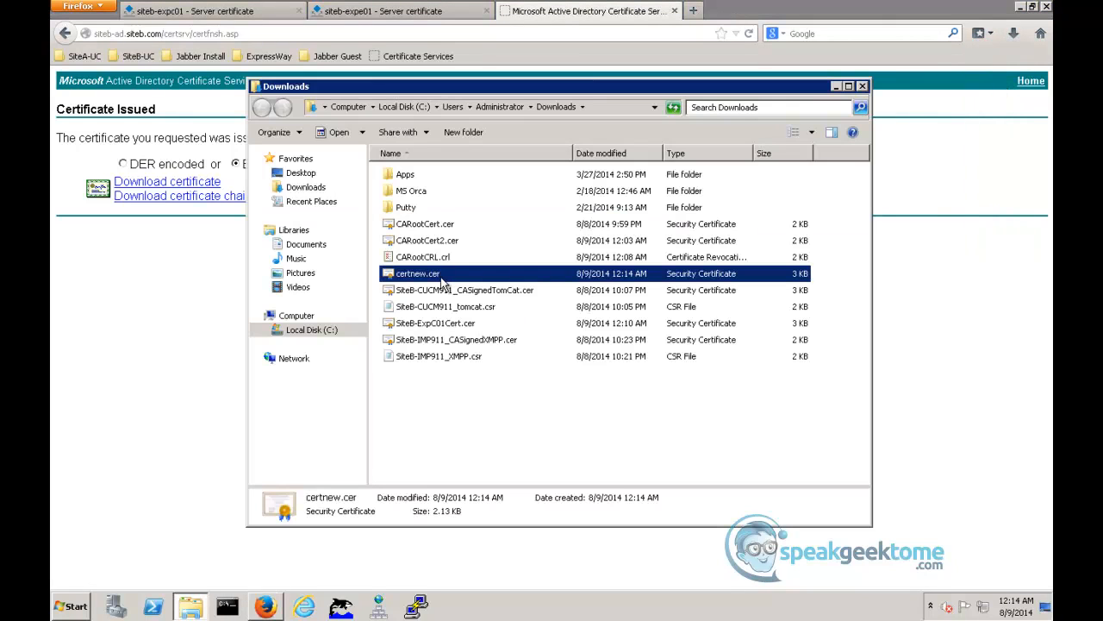
right_click(441, 278)
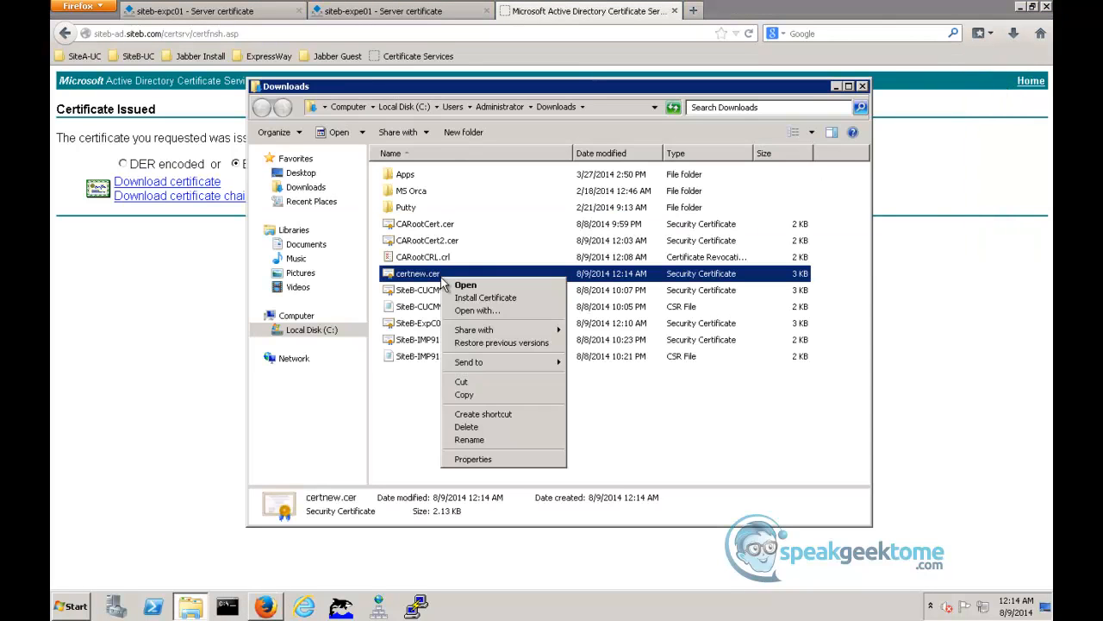
click(470, 439)
text(Site)
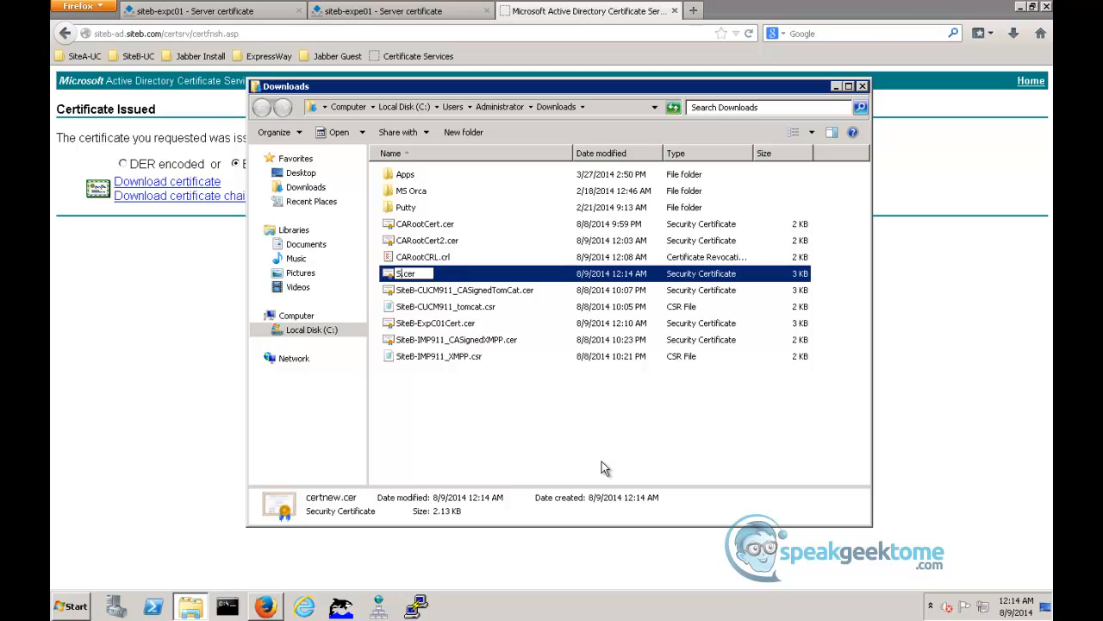
text(B-Ex)
text(p)
text(E01)
text(Cert)
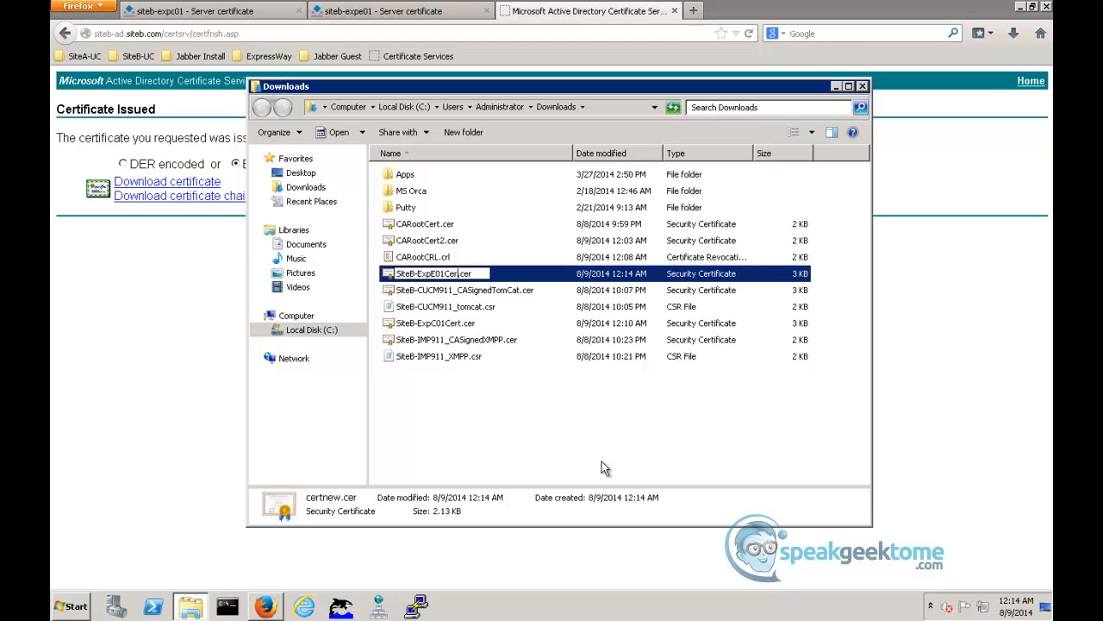
key(Return)
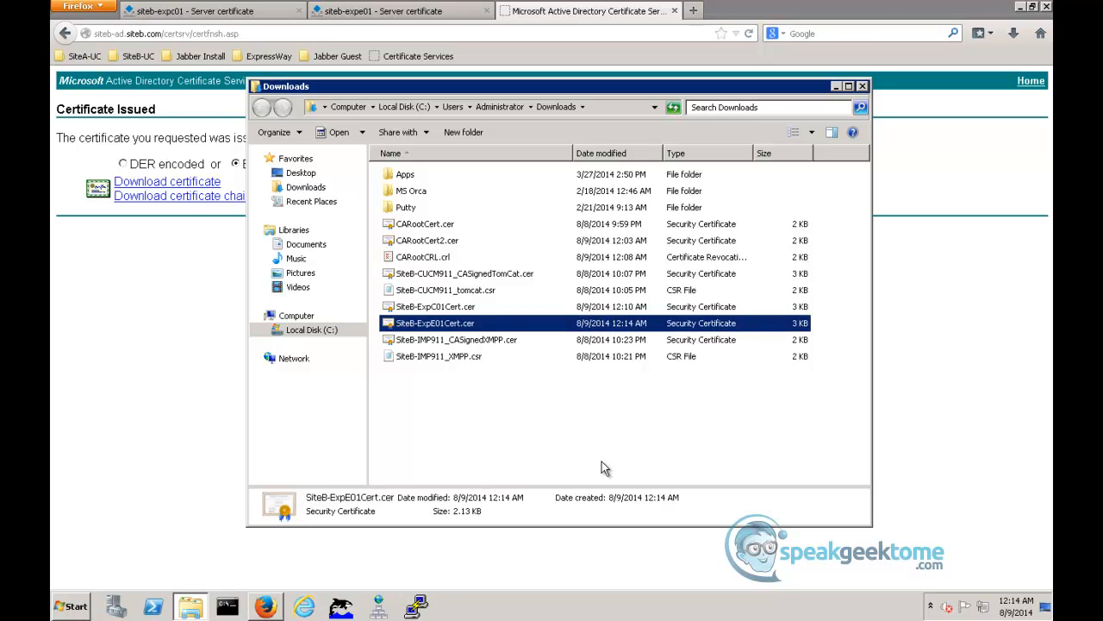
click(862, 86)
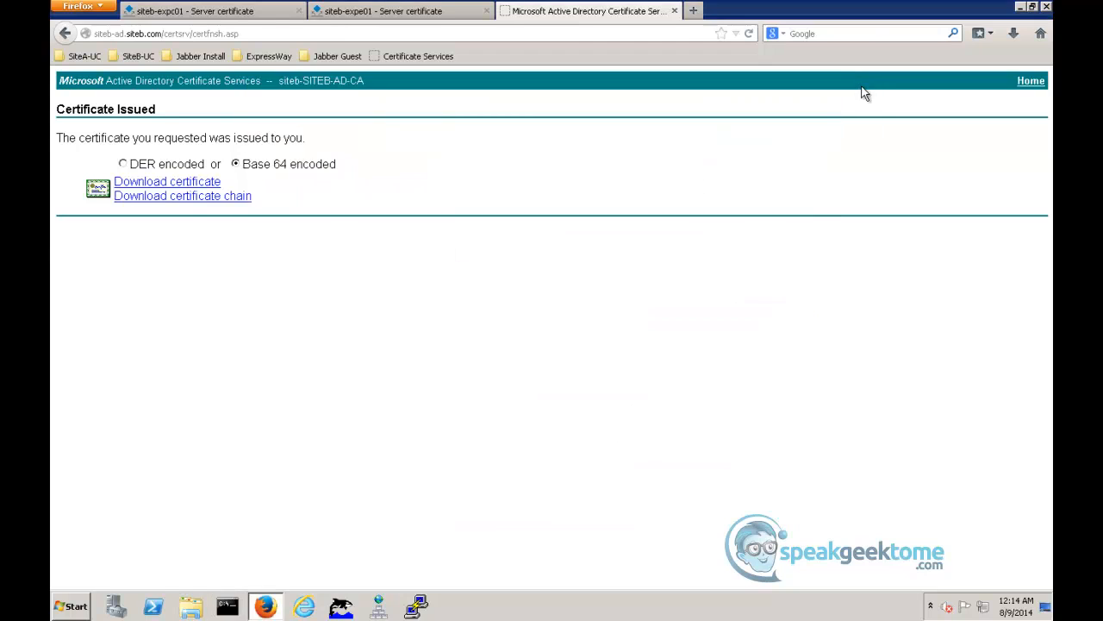
- Upload SiteB-ExpE01Cert.cer from Downloads as the new server certificate of the siteb-expe01 Expressway-E
click(452, 13)
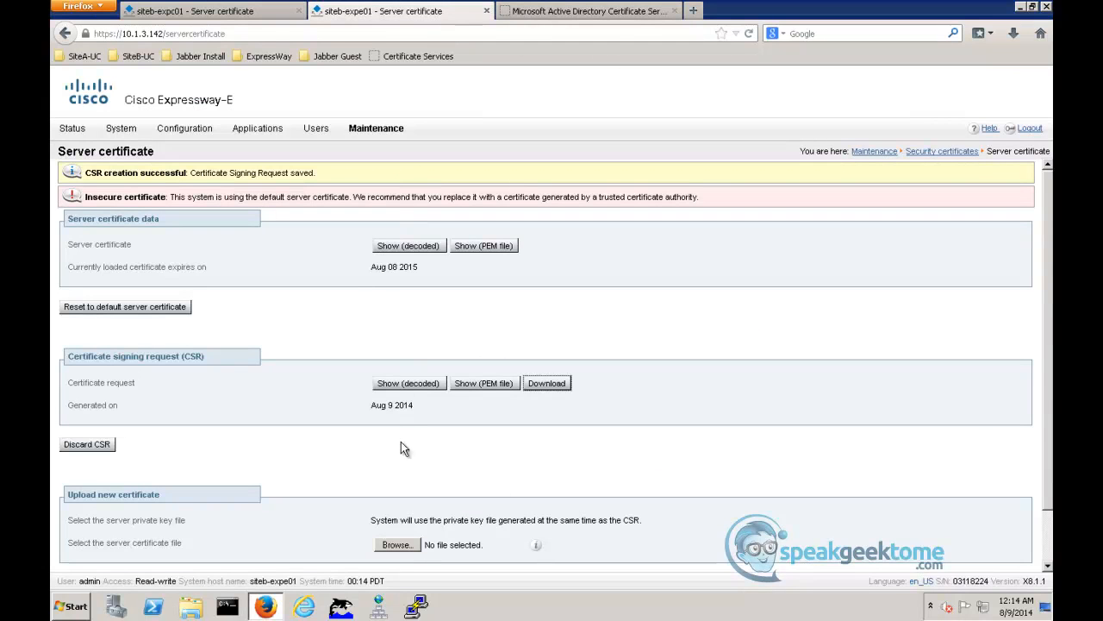
click(397, 545)
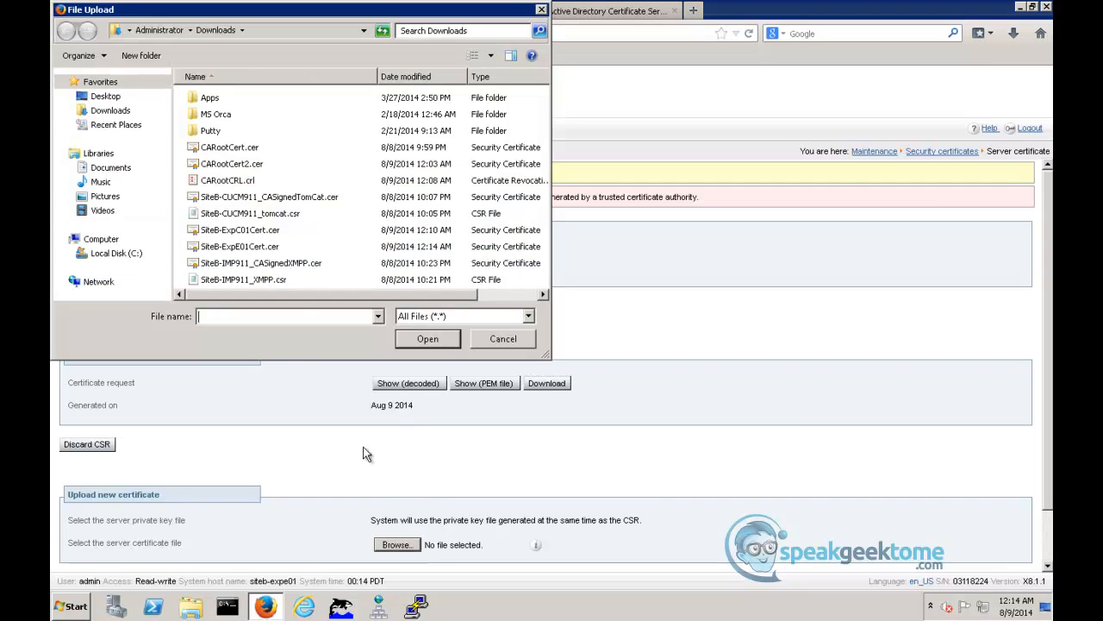
click(265, 247)
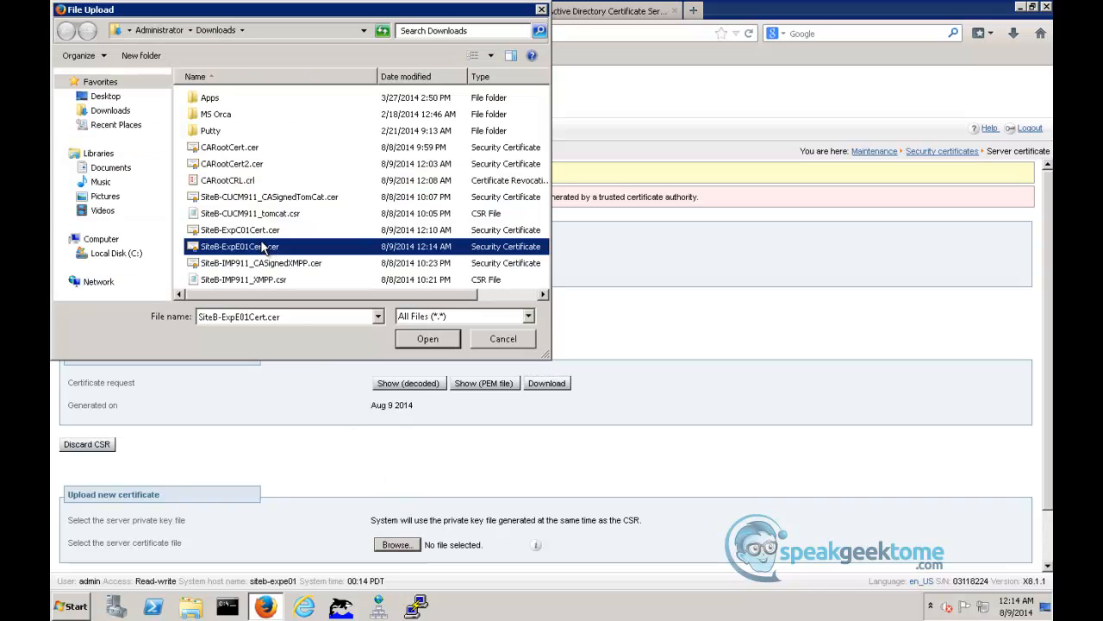
click(428, 338)
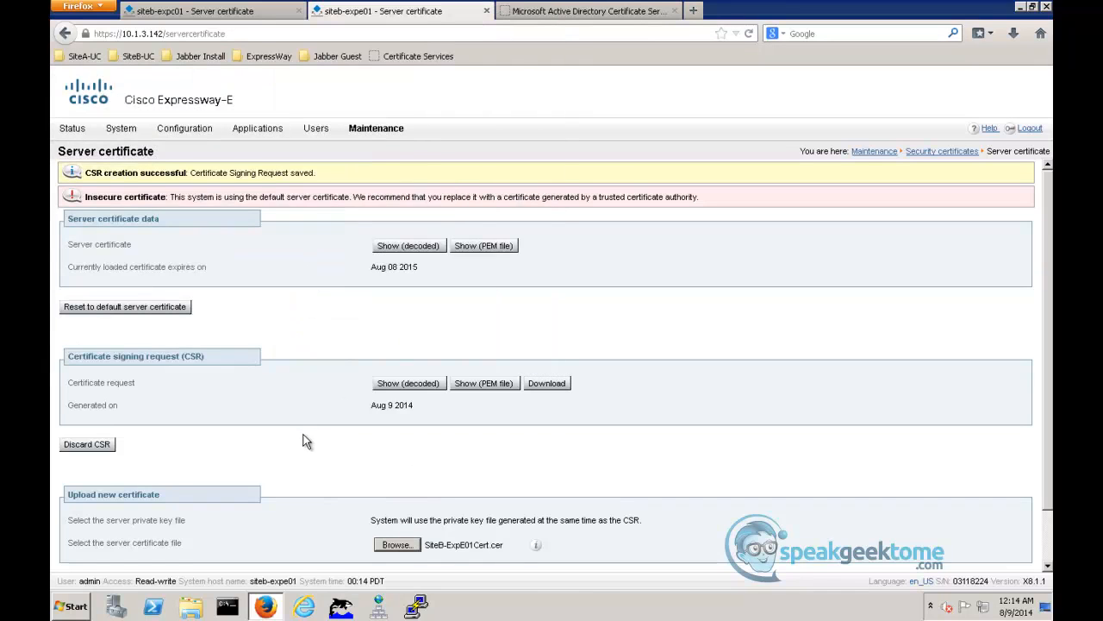
scroll(293, 448, down, 1)
click(153, 528)
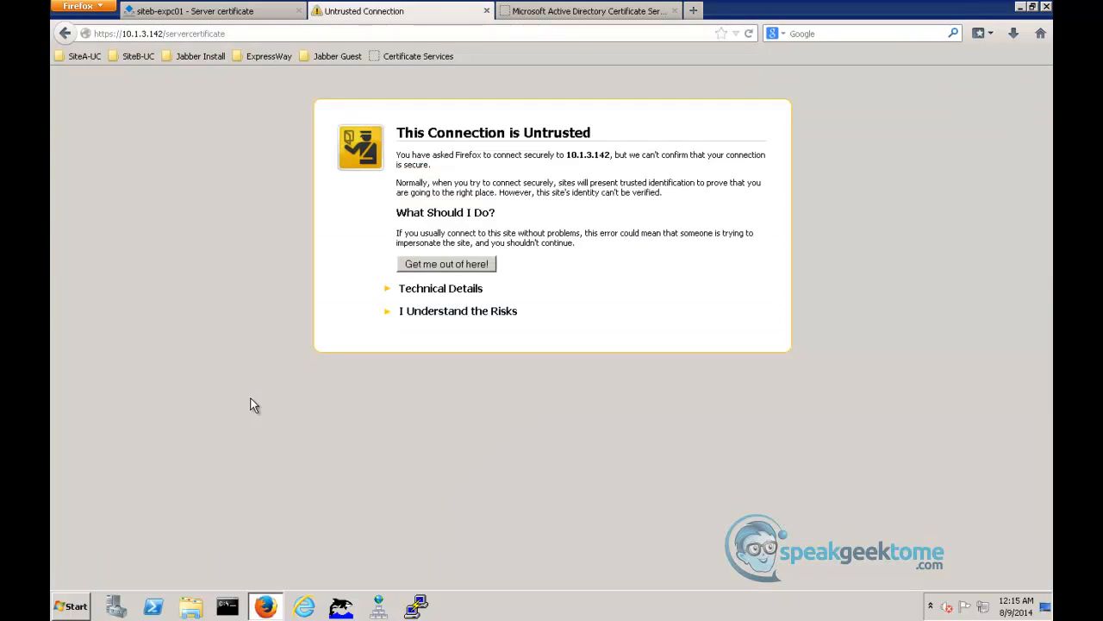
- Permanently store a browser security exception for the Expressway-E site at 10.1.3.142
click(424, 313)
click(423, 402)
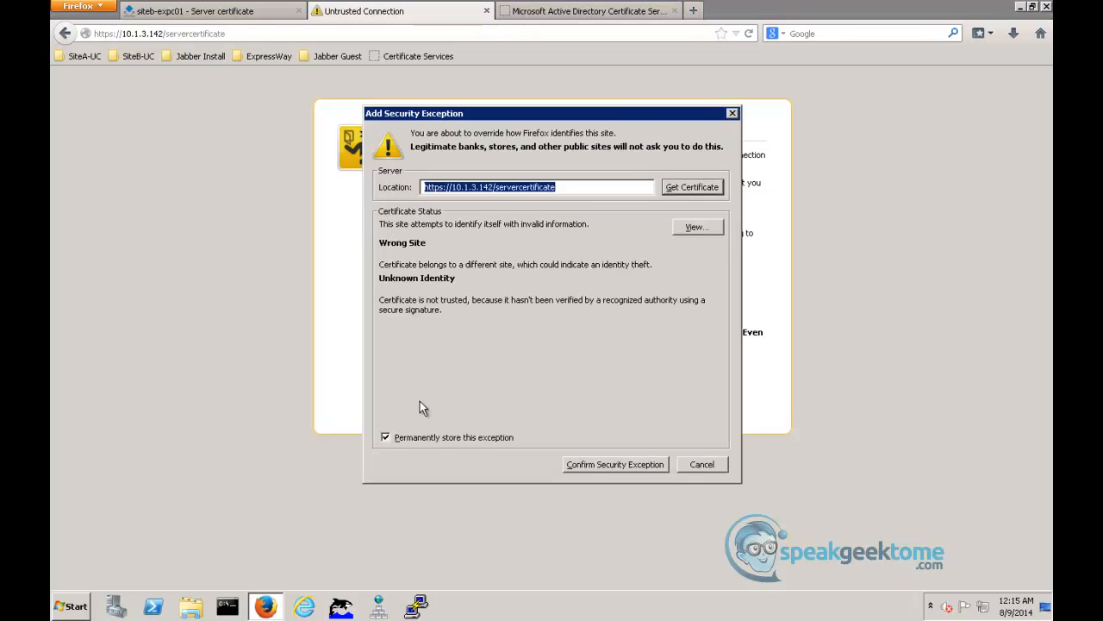
click(591, 464)
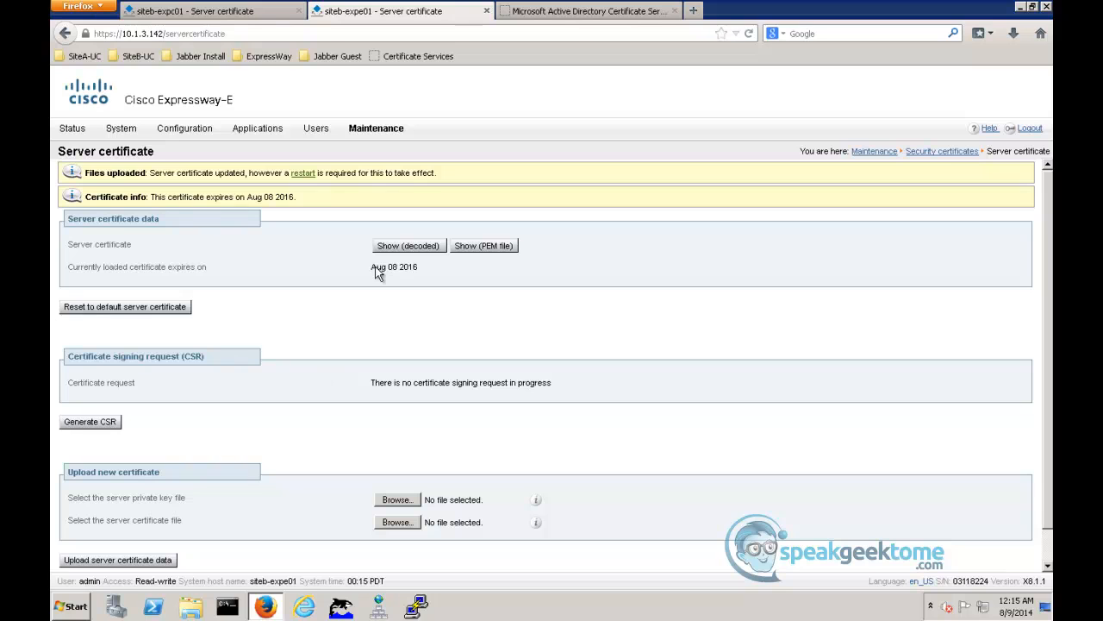
- Restart the siteb-expe01 Expressway-E so that its new server certificate takes effect
click(304, 174)
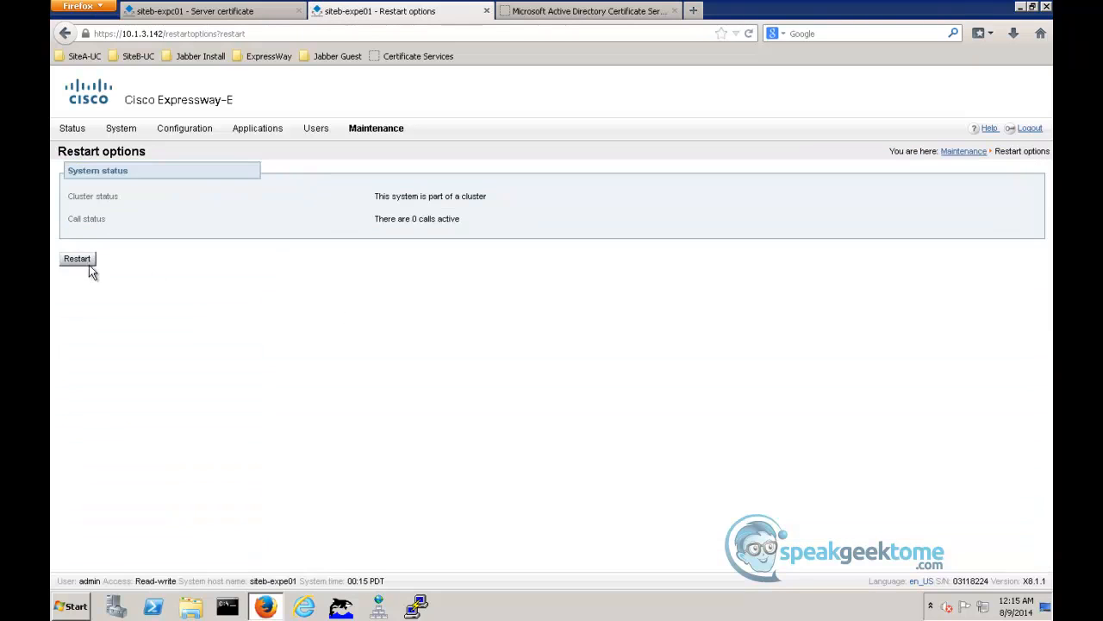
click(72, 260)
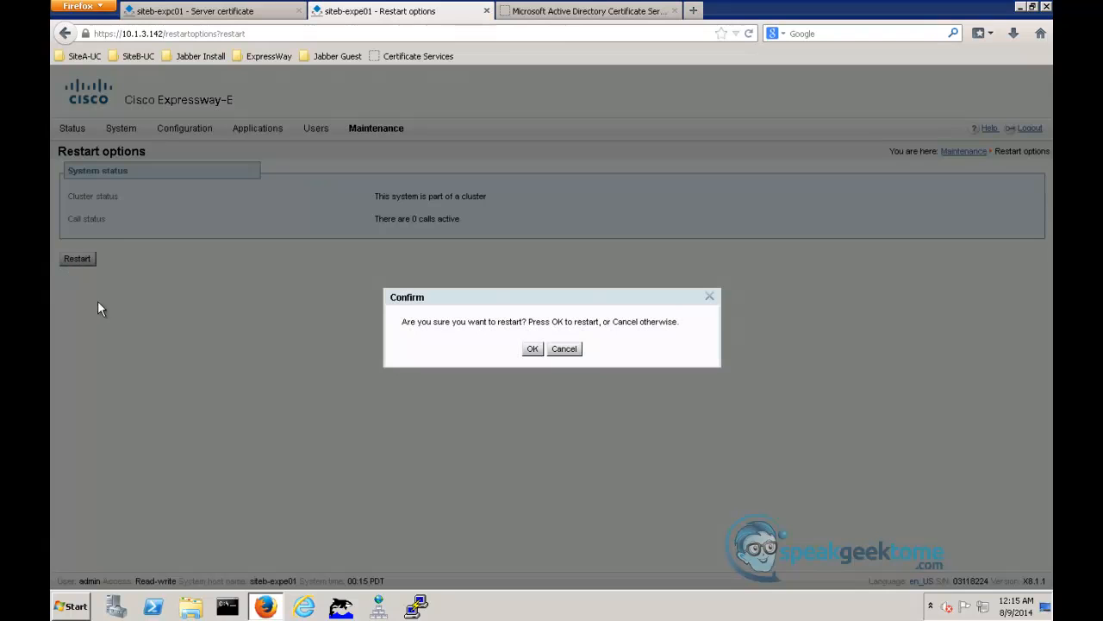
click(532, 349)
- Restart the siteb-expc01 Expressway-C from its restart options and confirm the restart
click(268, 13)
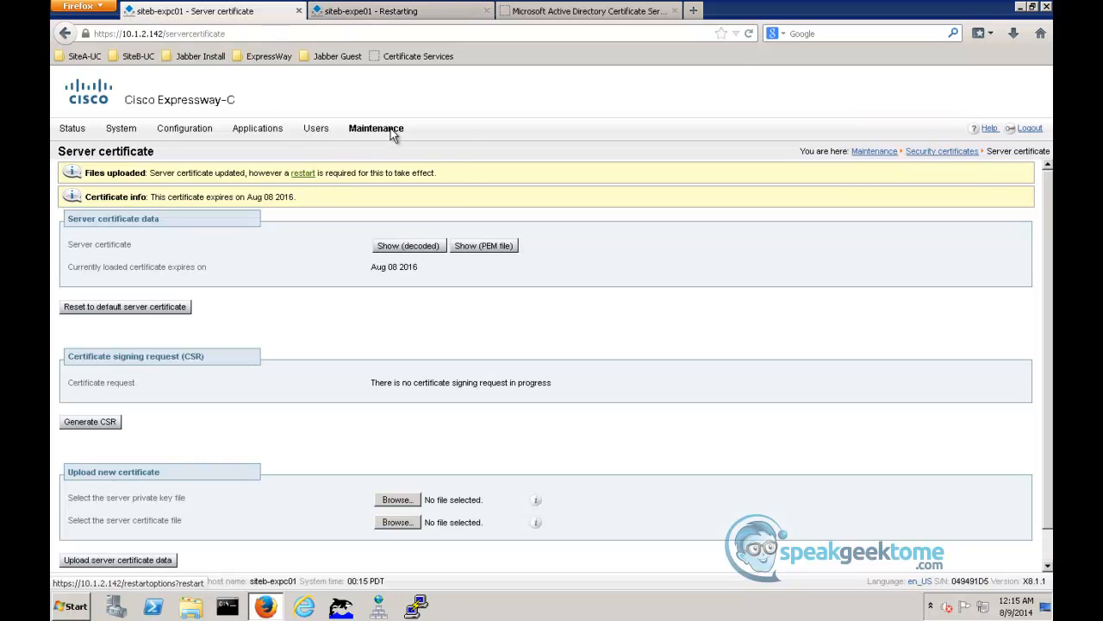
mouse_move(393, 134)
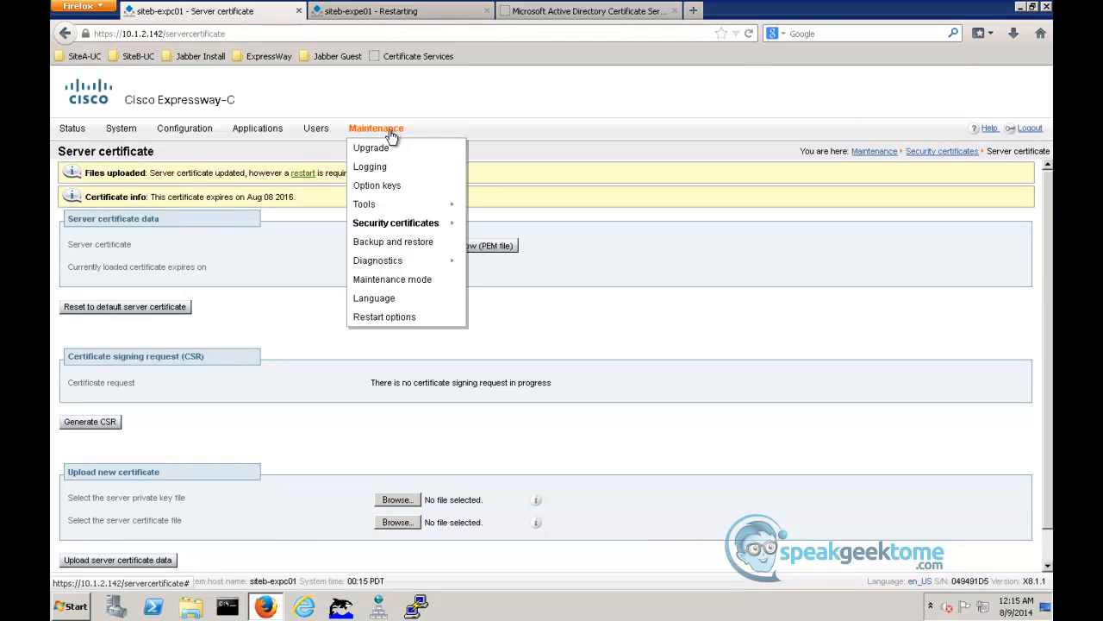
click(383, 318)
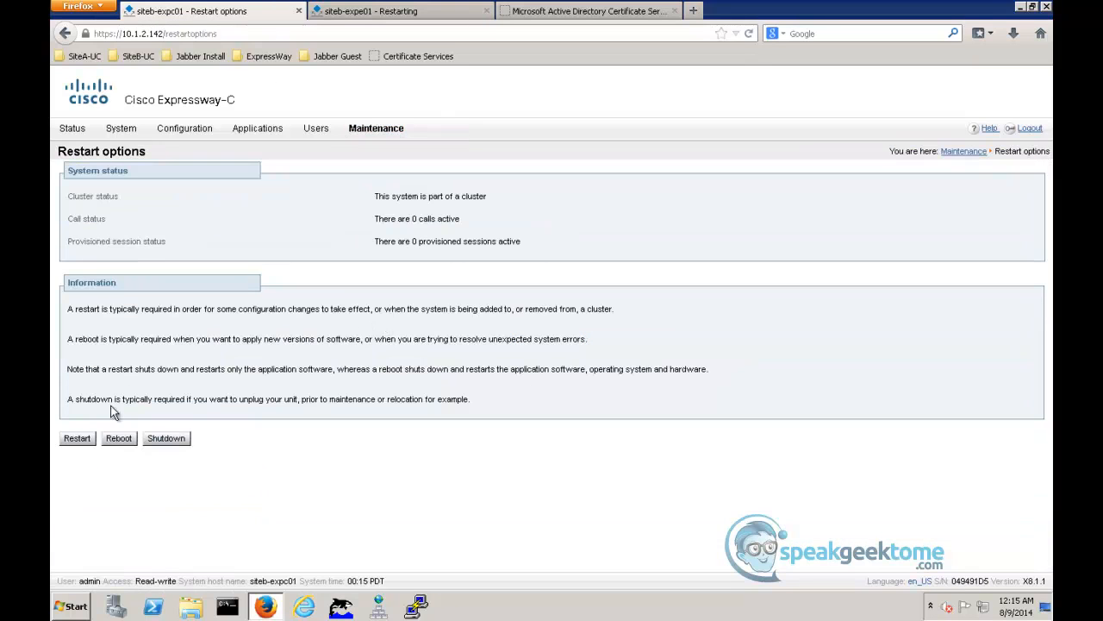
click(78, 441)
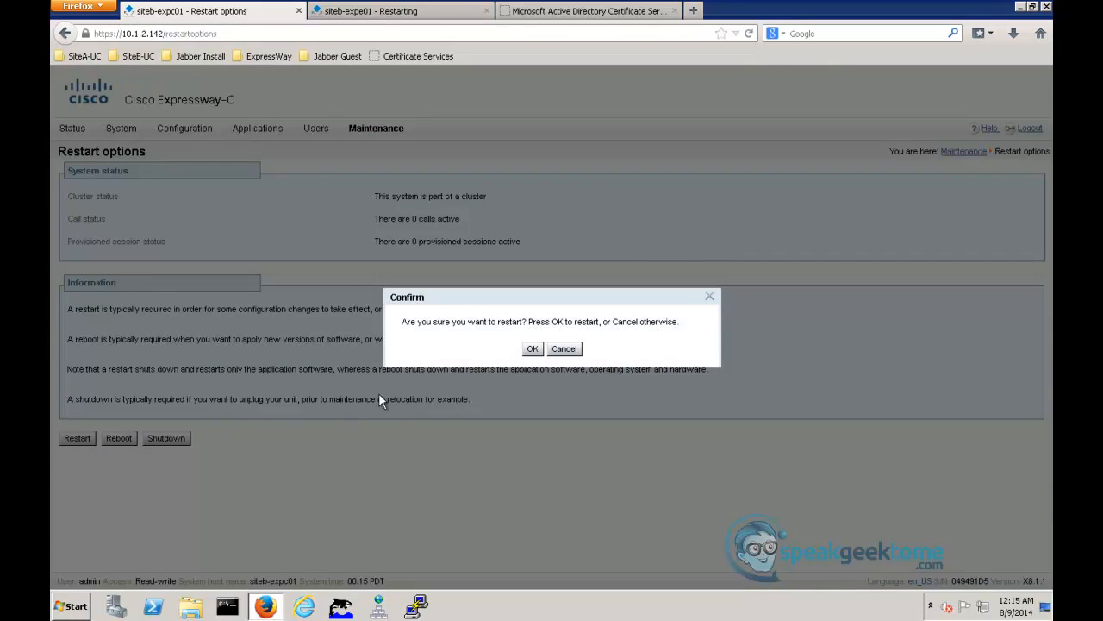
click(532, 349)
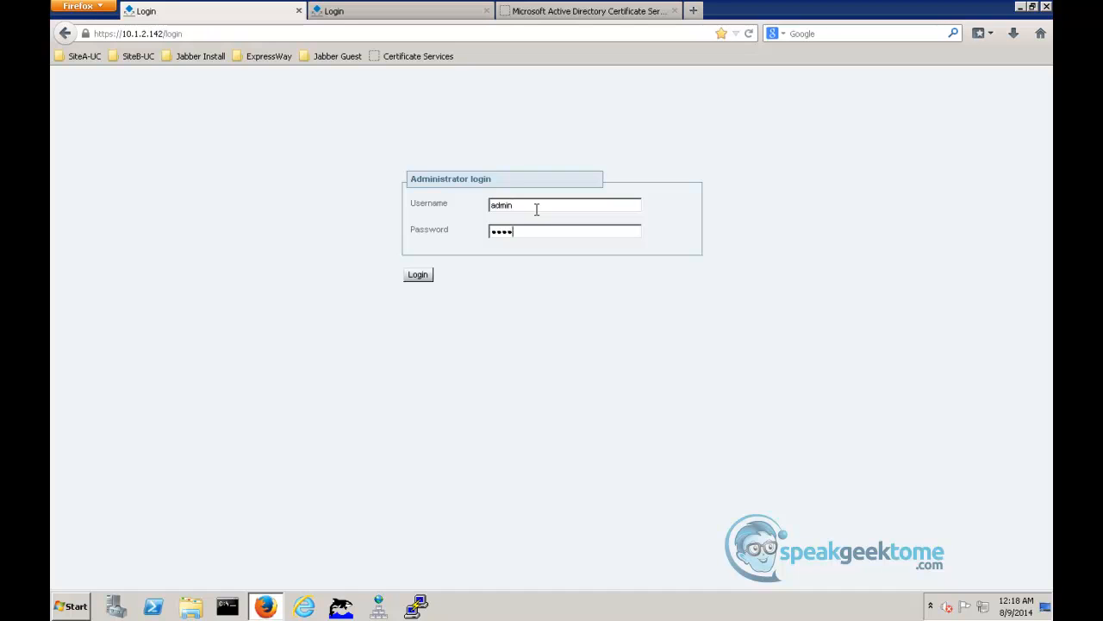
- Log back in to the Expressway-C and the Expressway-E as admin with the account password
key(Return)
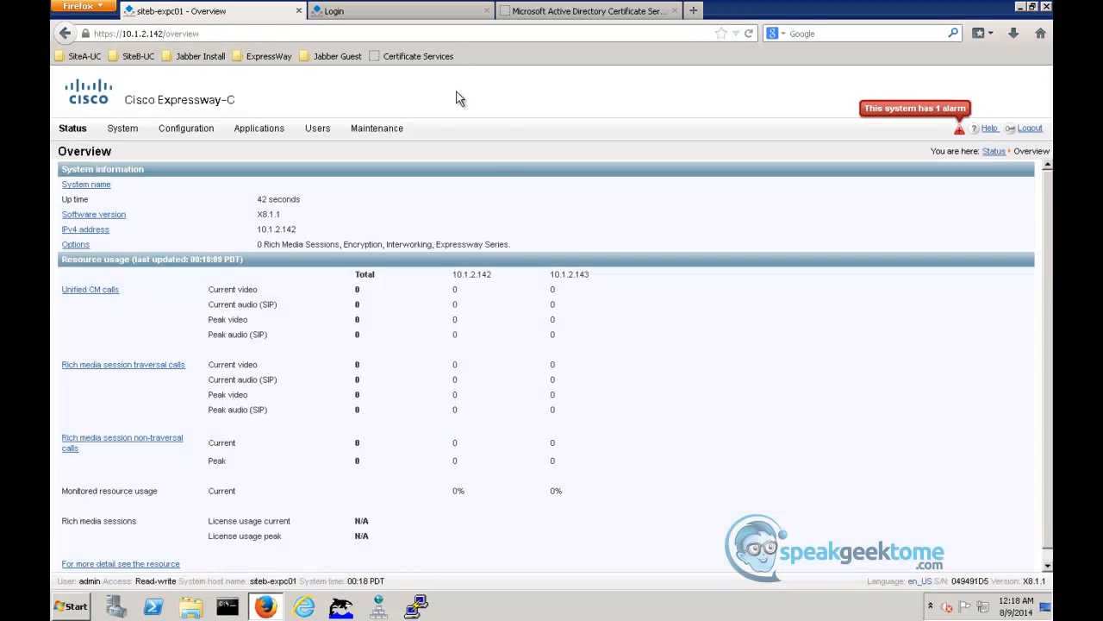
click(416, 16)
text(admin)
key(Tab)
text(••••••••)
key(Return)
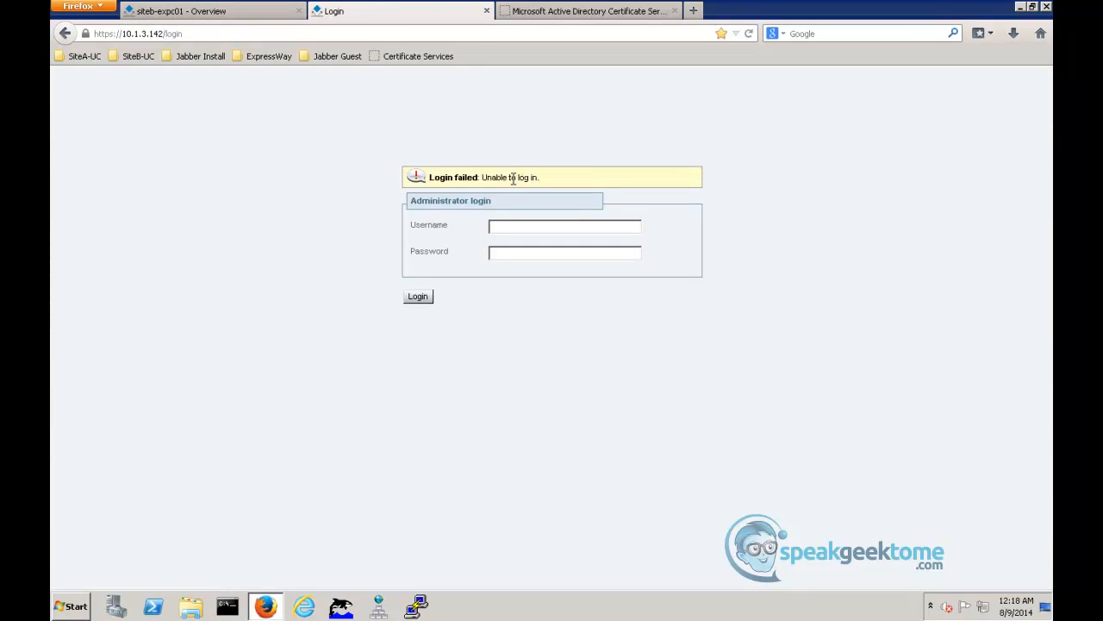
text(dmin********)
key(Return)
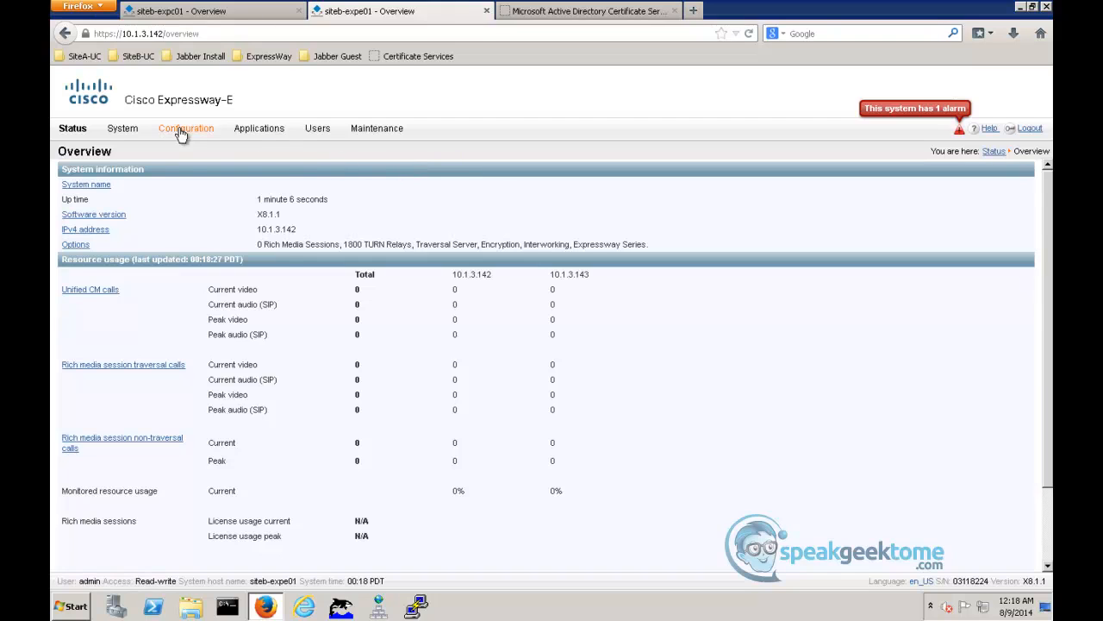
- Start a new zone on the Expressway-E named TraversalZoneSiteB with the type Traversal server
mouse_move(185, 129)
mouse_move(250, 226)
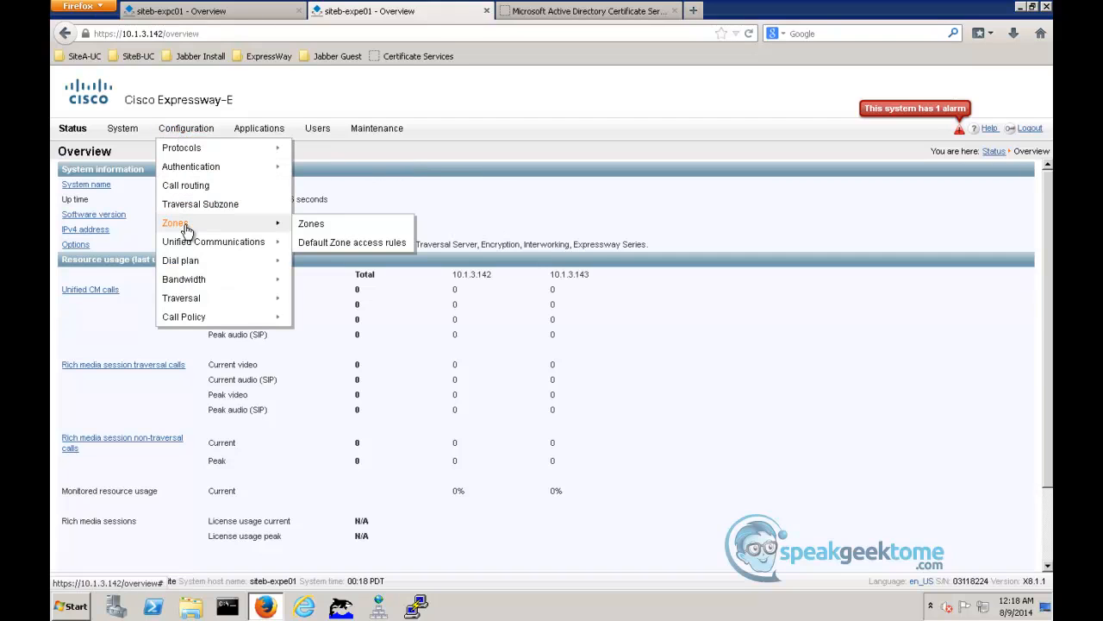
click(323, 228)
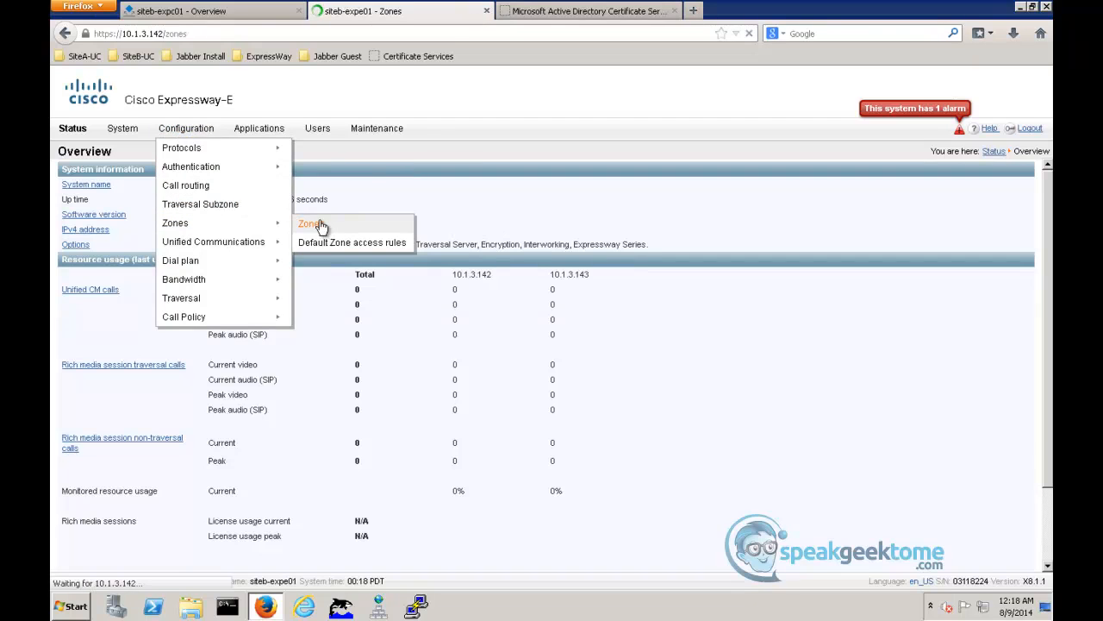
click(73, 206)
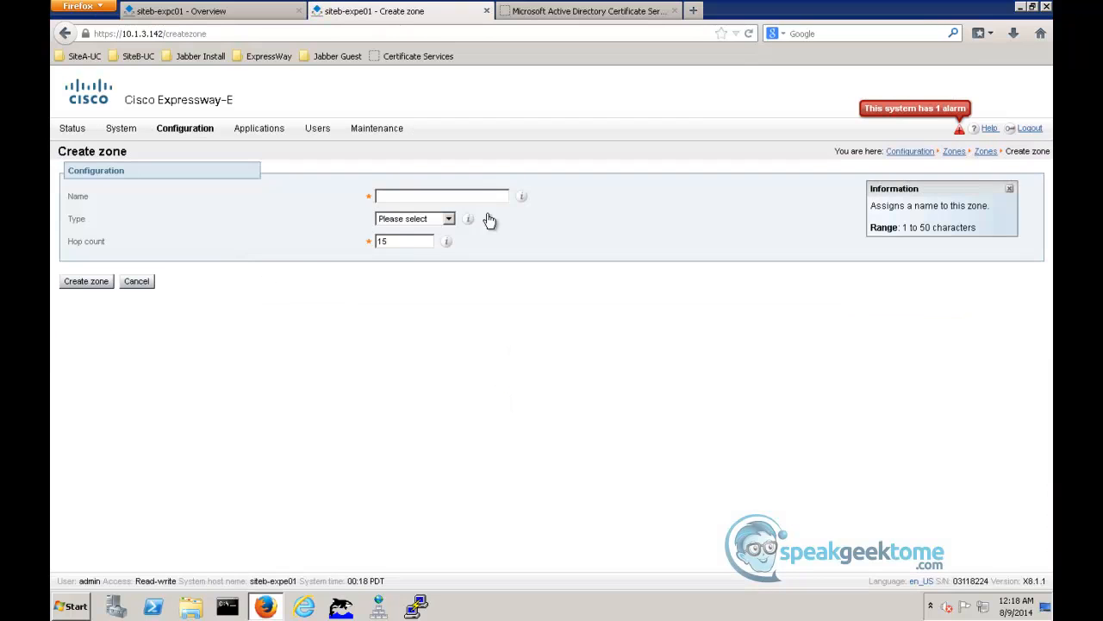
click(468, 197)
key(Down)
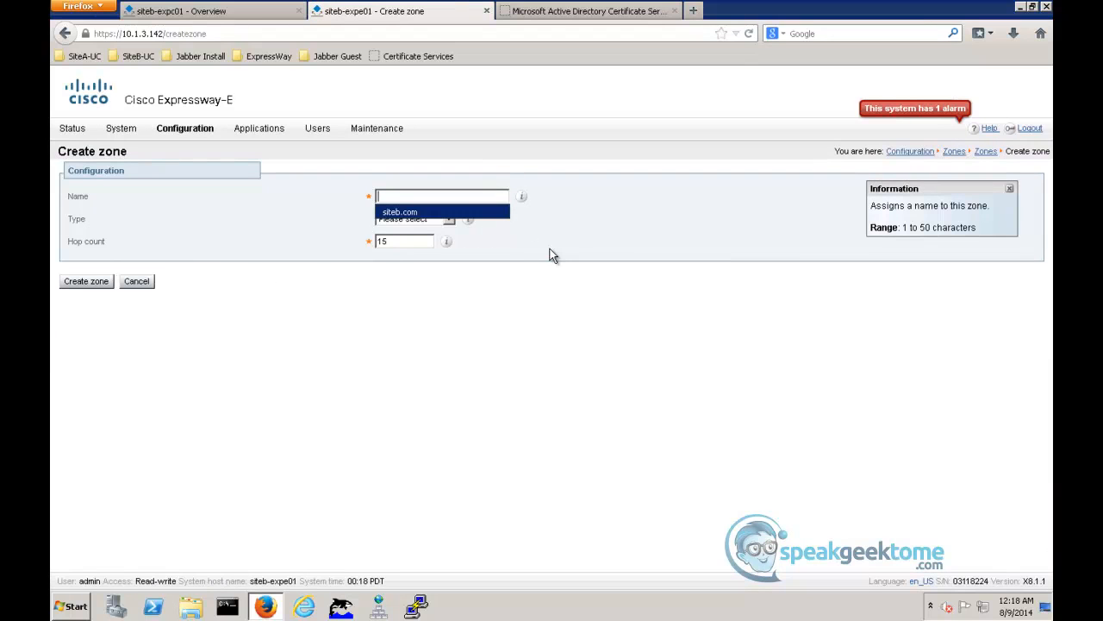
text(TraversalZoneSiteB)
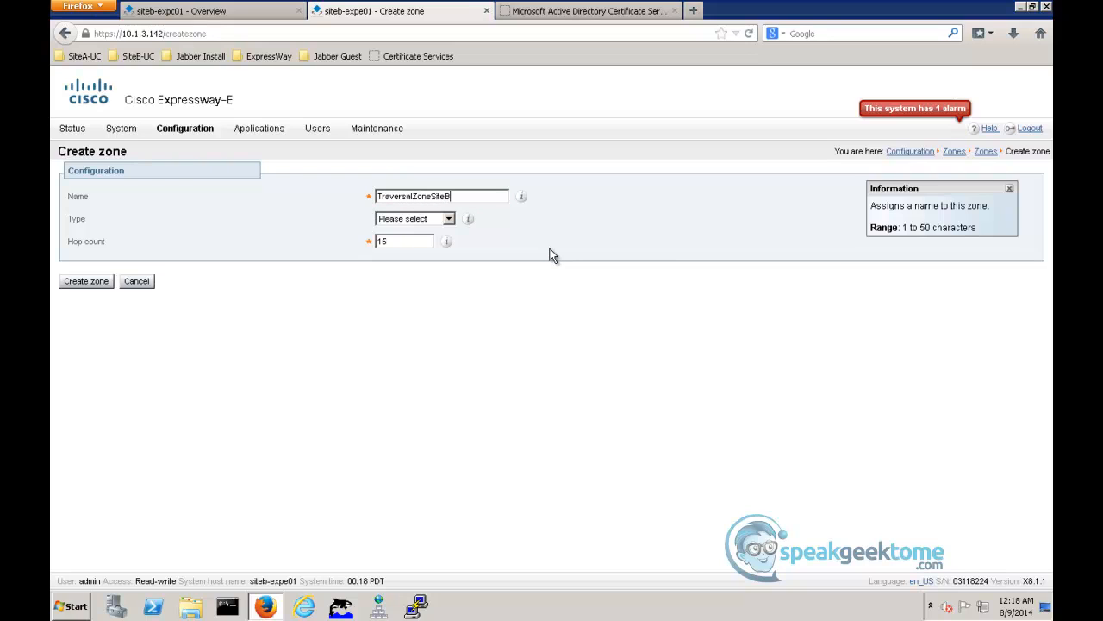
click(449, 219)
click(434, 255)
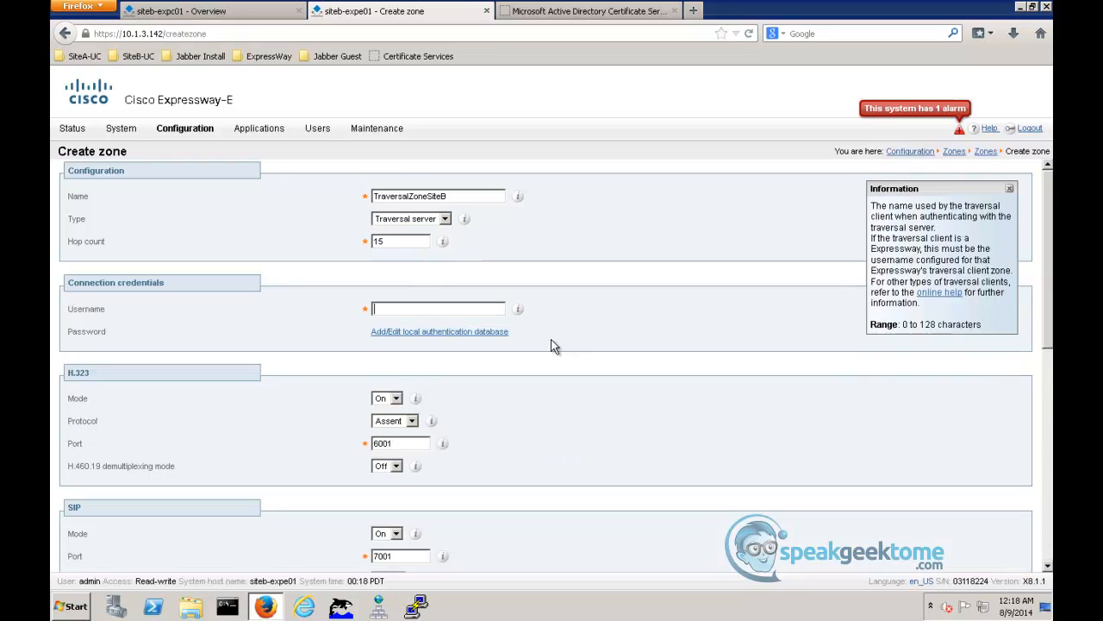
- Create a TraversalAdmin credential with a password in the local authentication database and close the database window
click(458, 334)
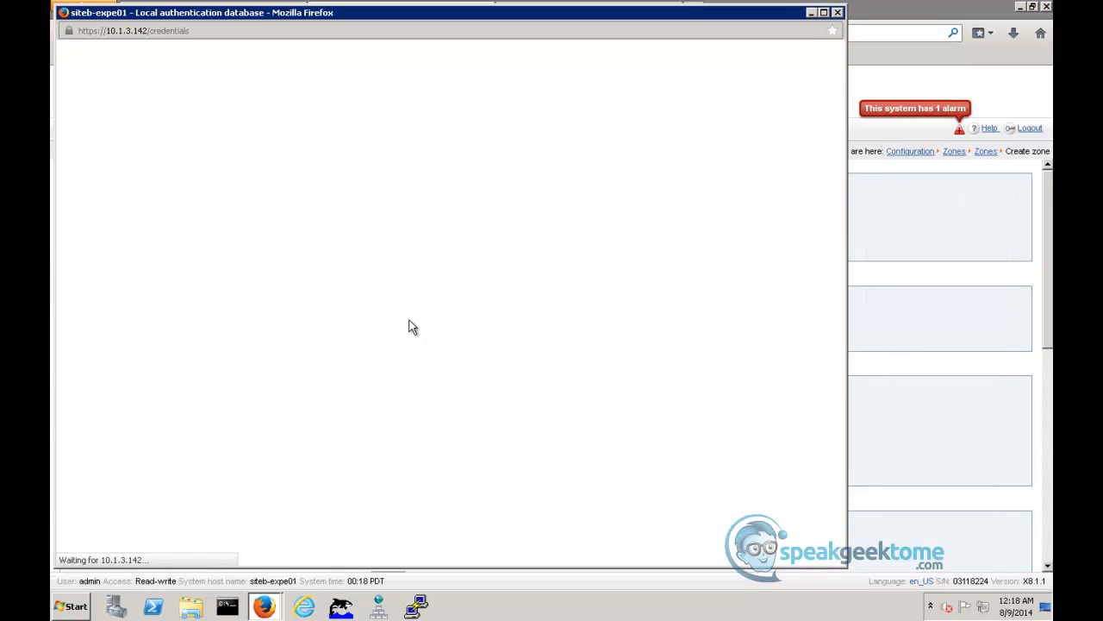
click(80, 184)
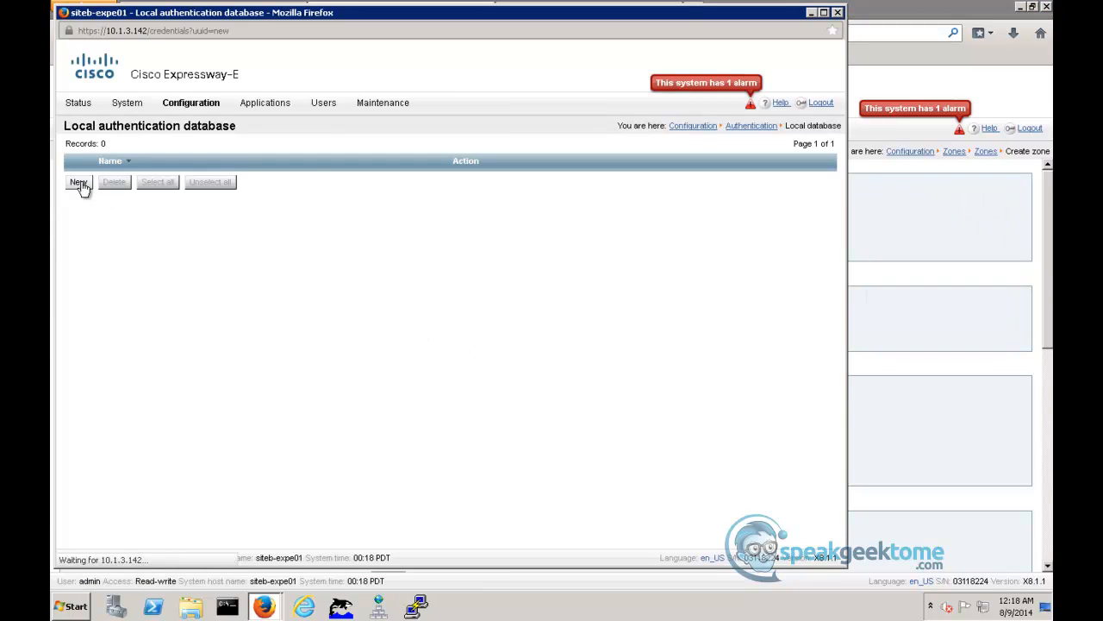
click(341, 175)
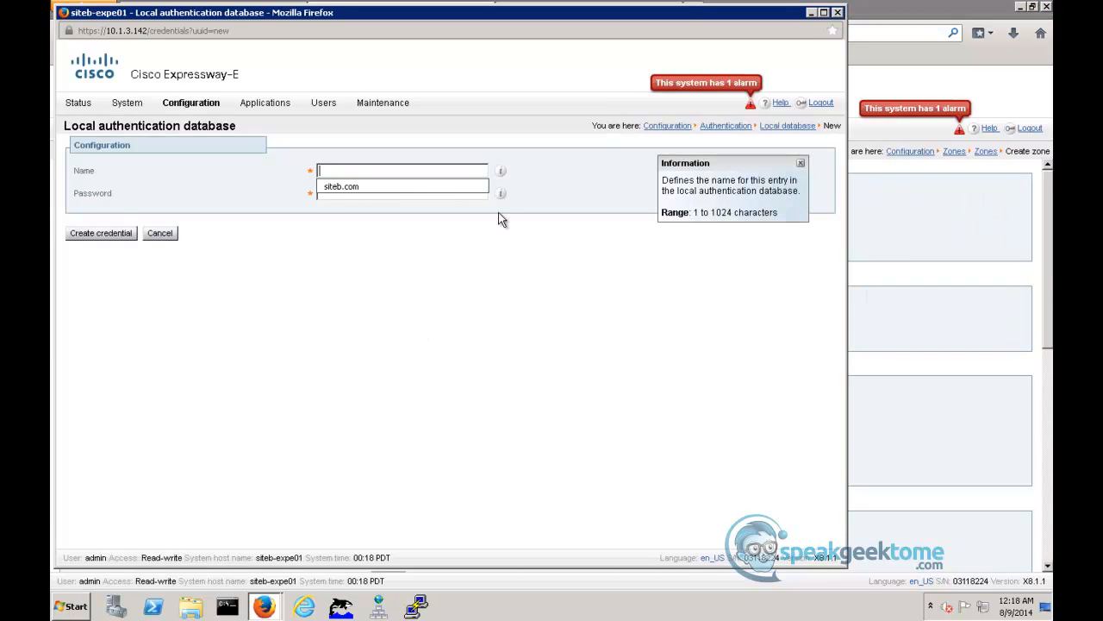
text(Trav)
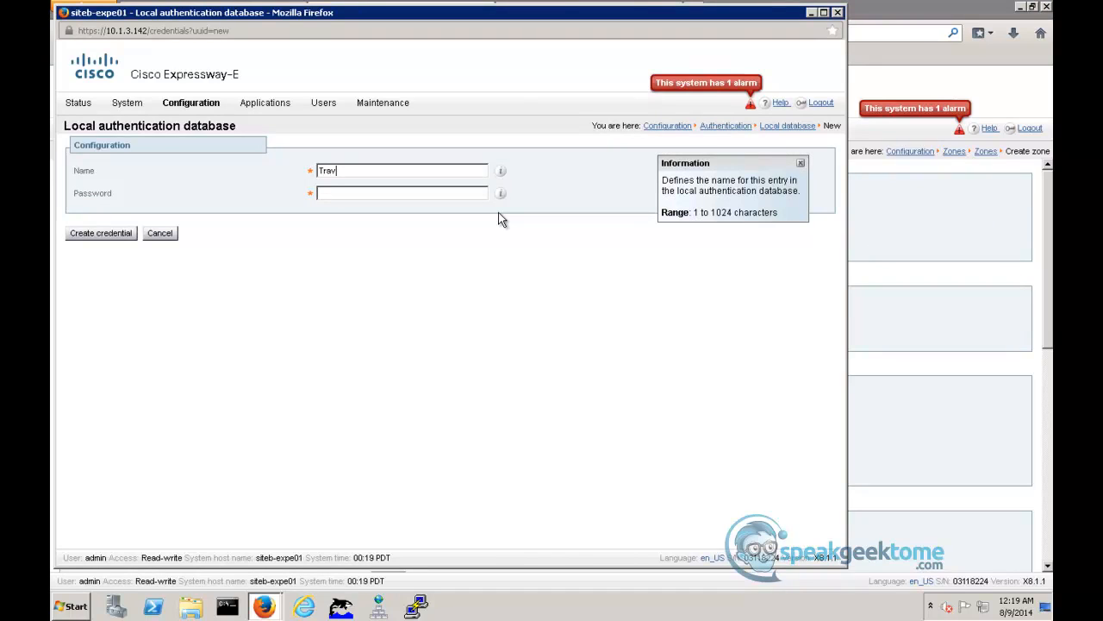
text(ersal)
text(Admin)
key(ctrl+a)
key(ctrl+c)
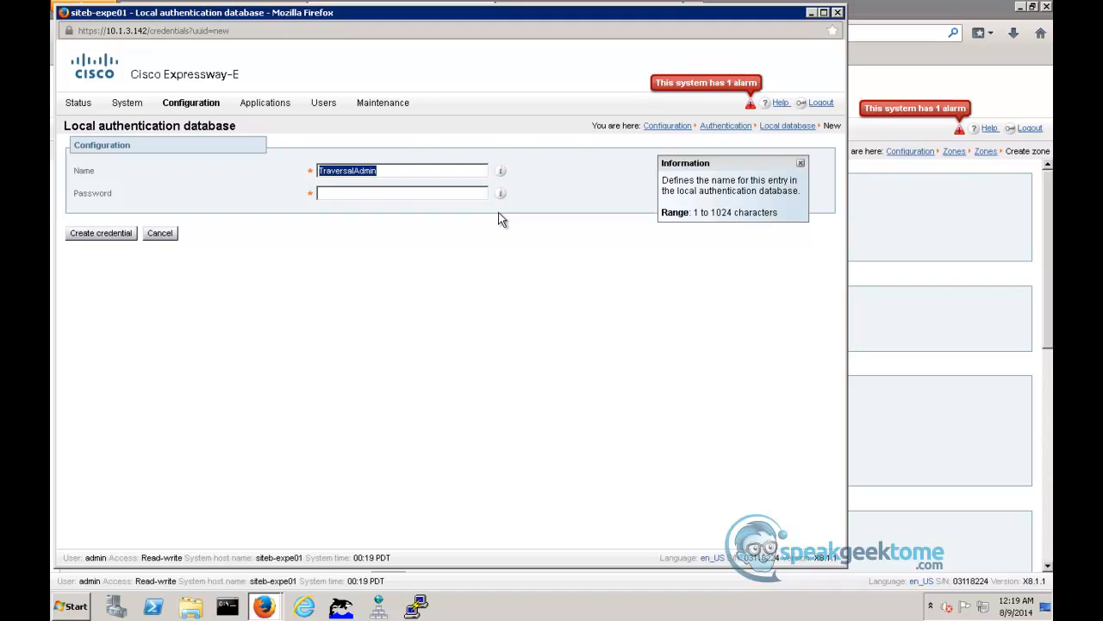
click(401, 191)
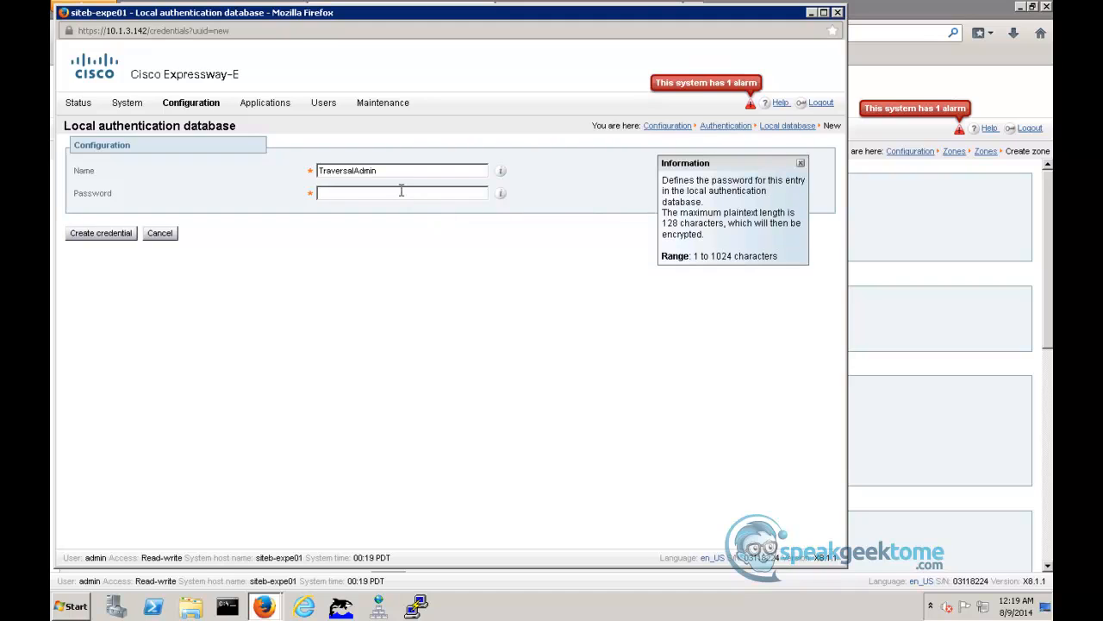
text(••••••••)
click(100, 234)
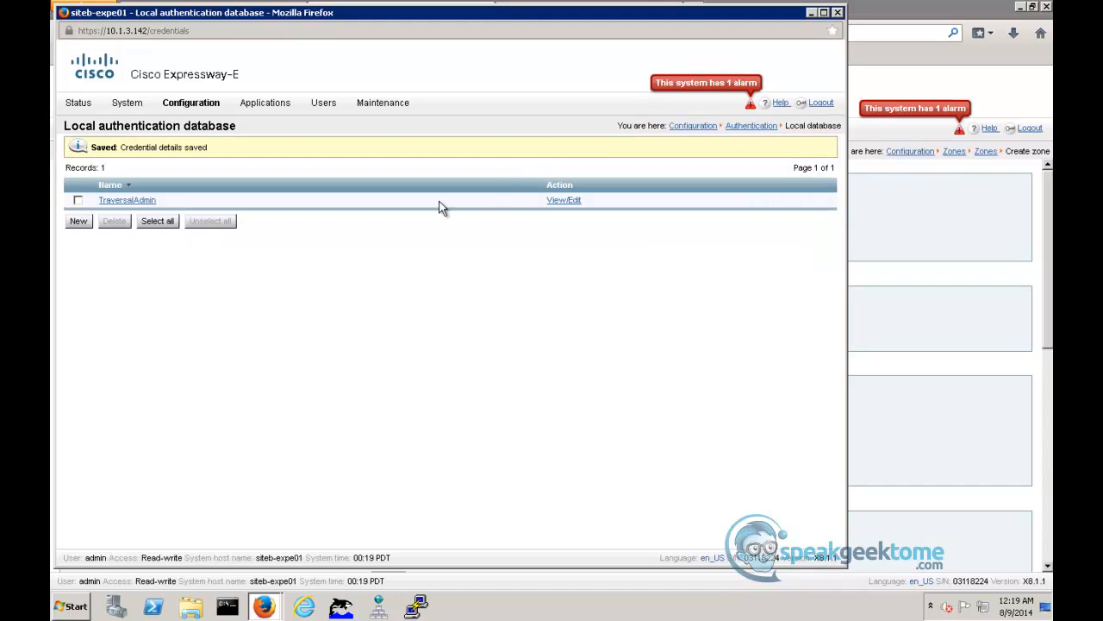
click(837, 12)
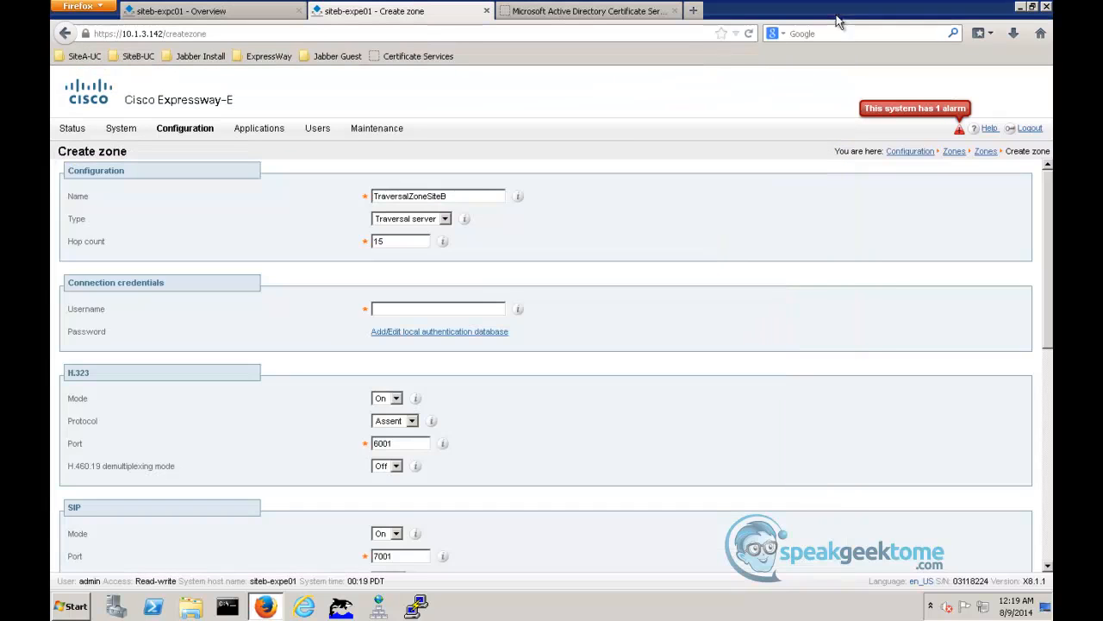
- Enter TraversalAdmin as the zone's connection username and set its H.323 mode to Off
click(430, 308)
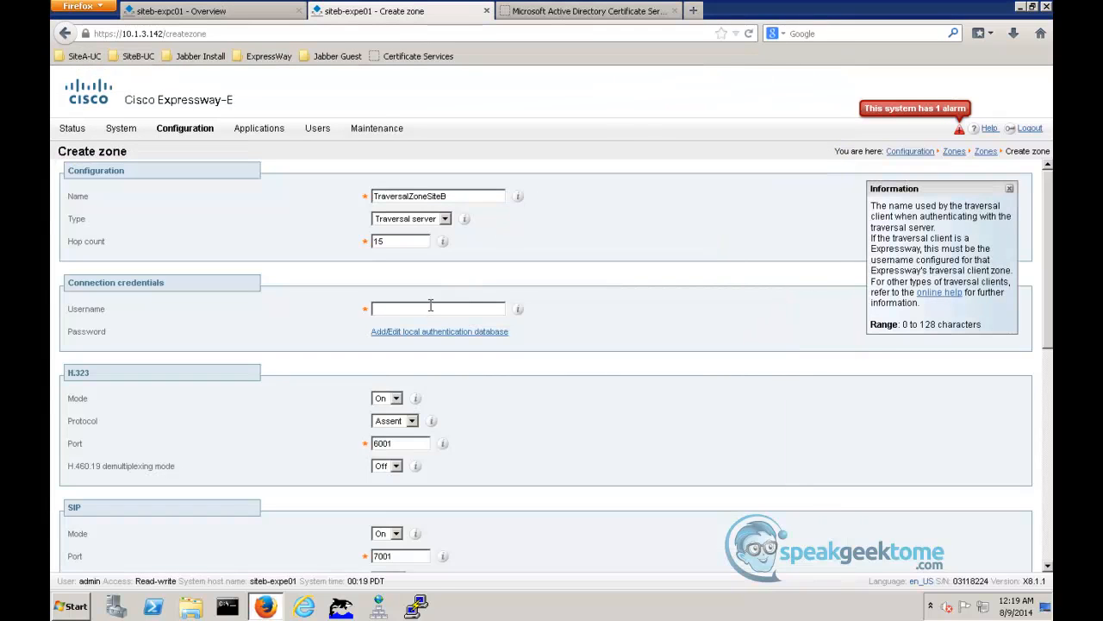
key(ctrl+v)
click(397, 398)
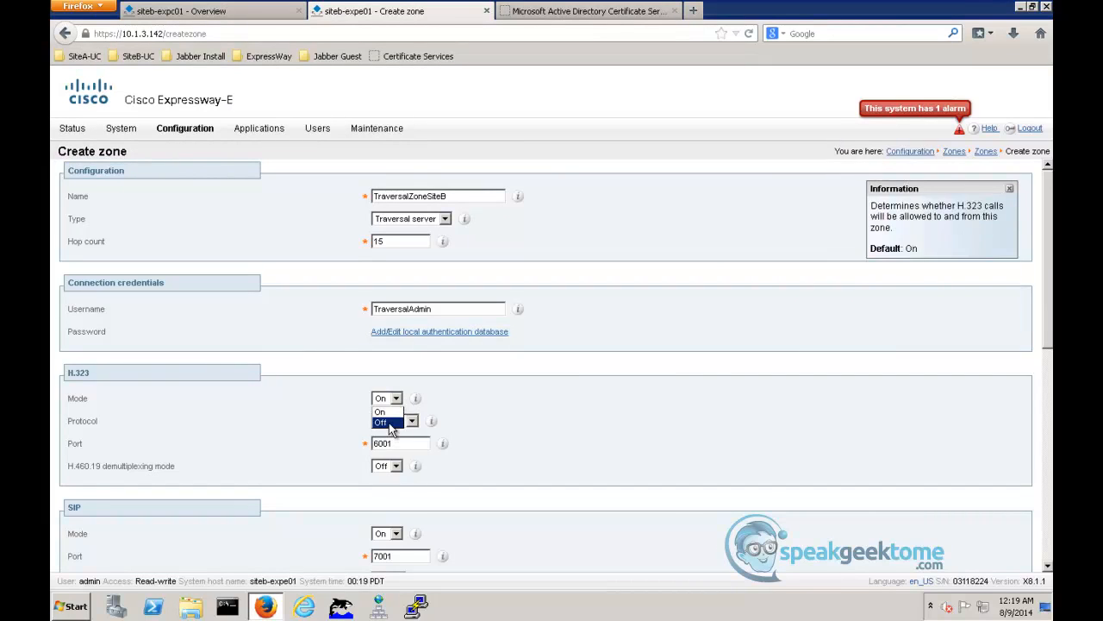
click(384, 424)
- Set the zone's Unified Communications services to Yes and TLS verify mode to On in the SIP settings
scroll(502, 414, down, 8)
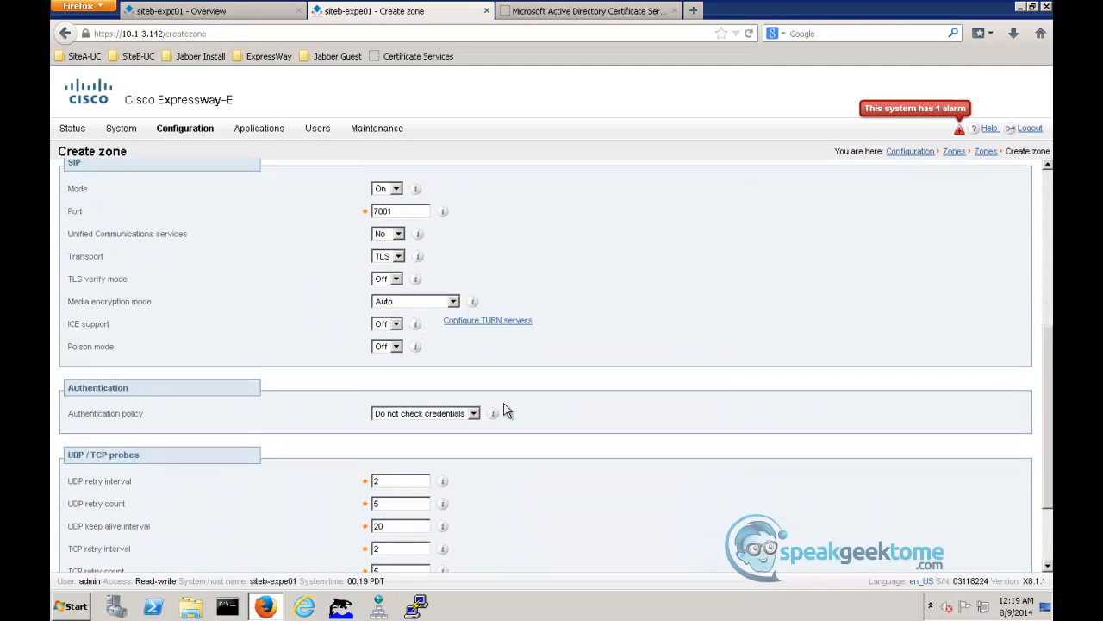
scroll(507, 410, up, 1)
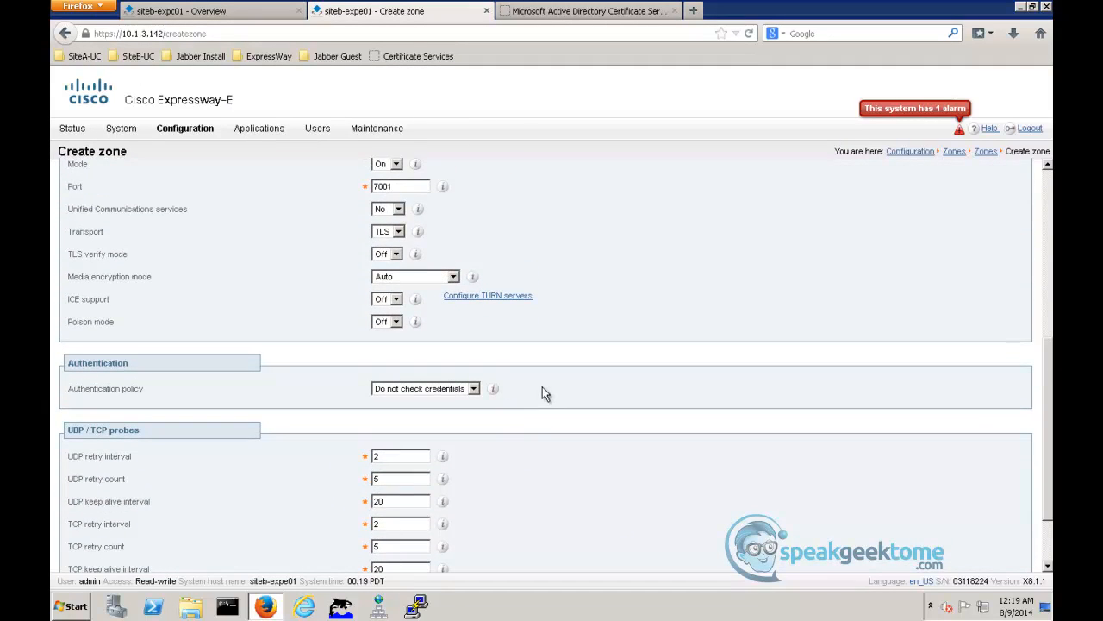
scroll(542, 388, up, 1)
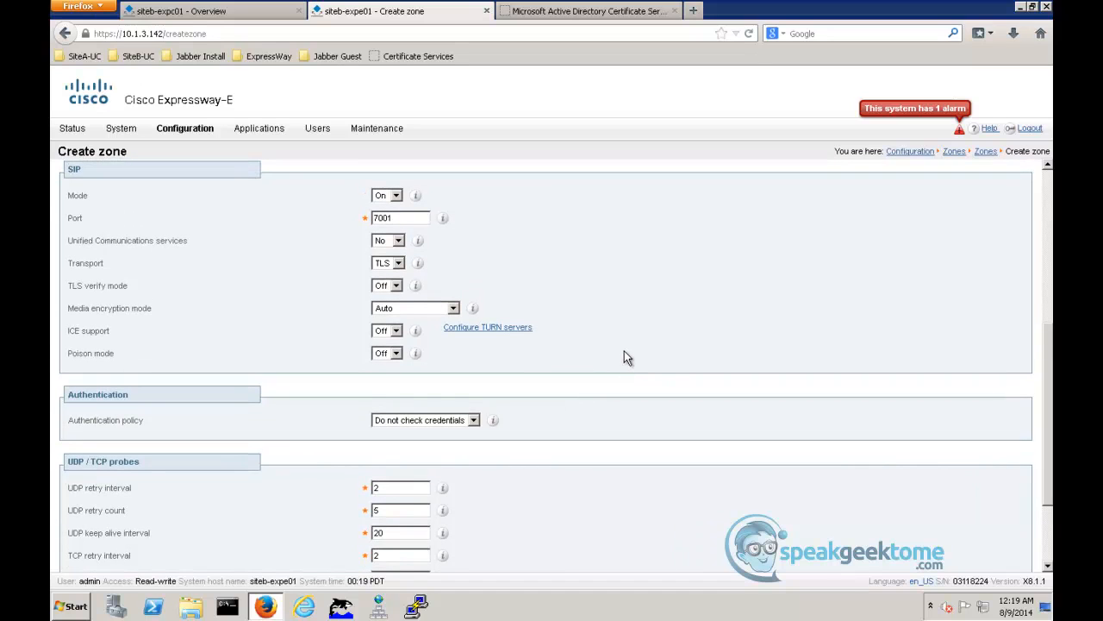
click(399, 241)
click(398, 266)
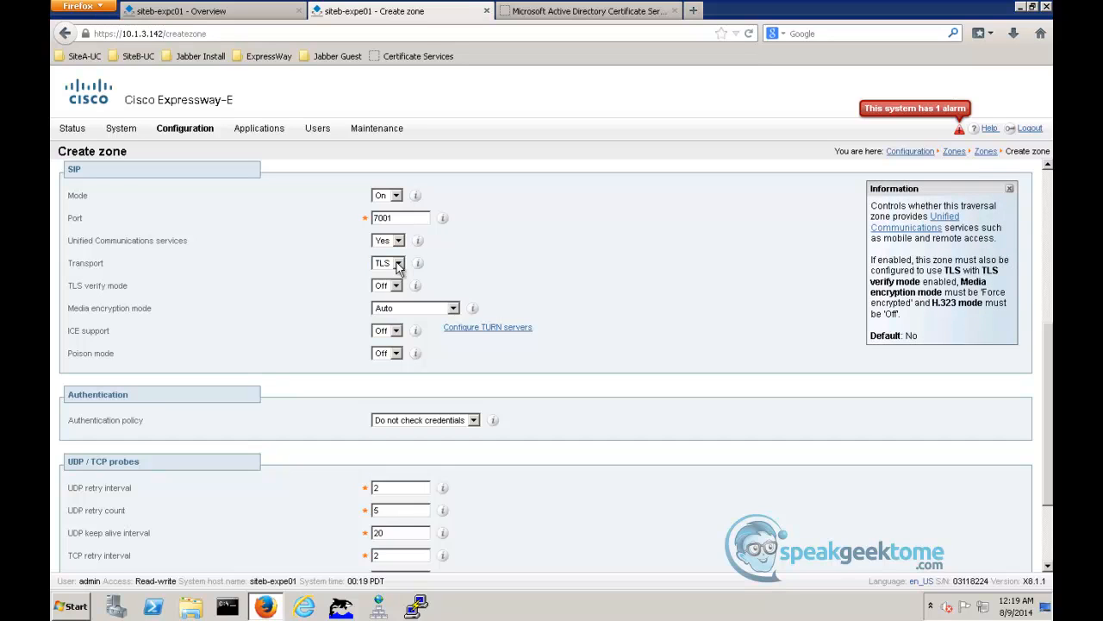
click(397, 285)
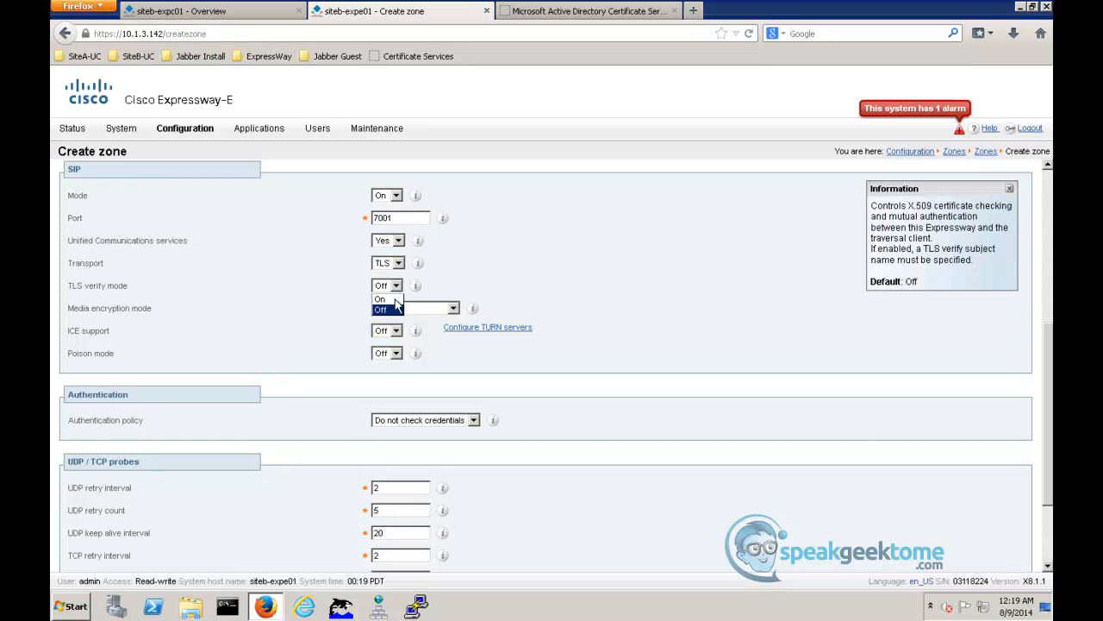
click(384, 300)
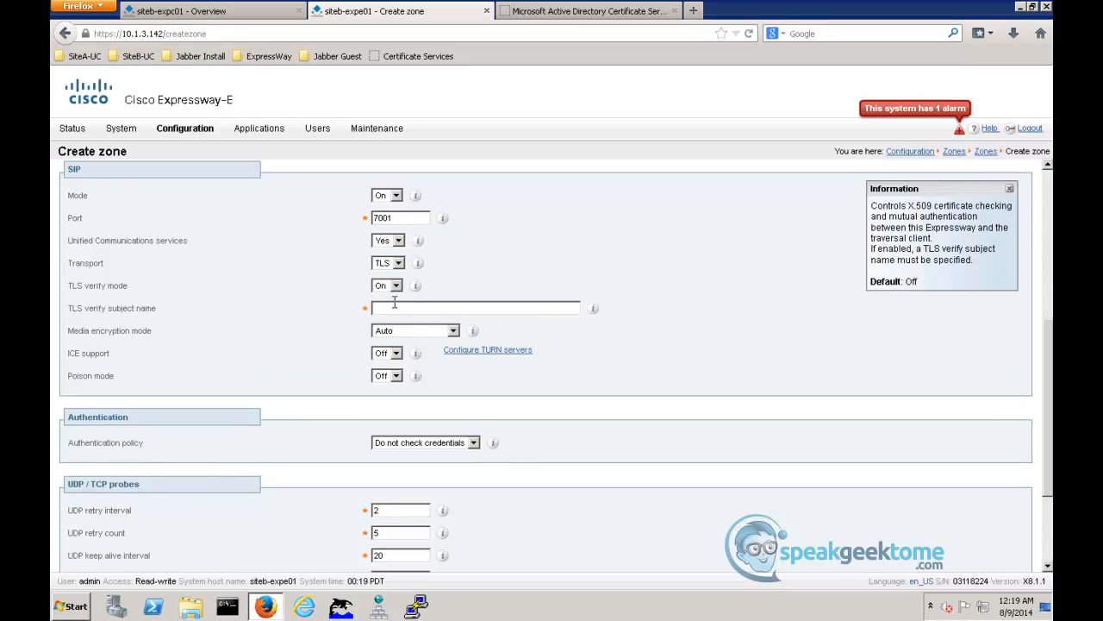
- Set the TLS verify subject name to siteb-expc-cluster01.siteb.com and the media encryption mode to Force encrypted
click(577, 309)
text(siteb-expc-cluster01.siteb.com)
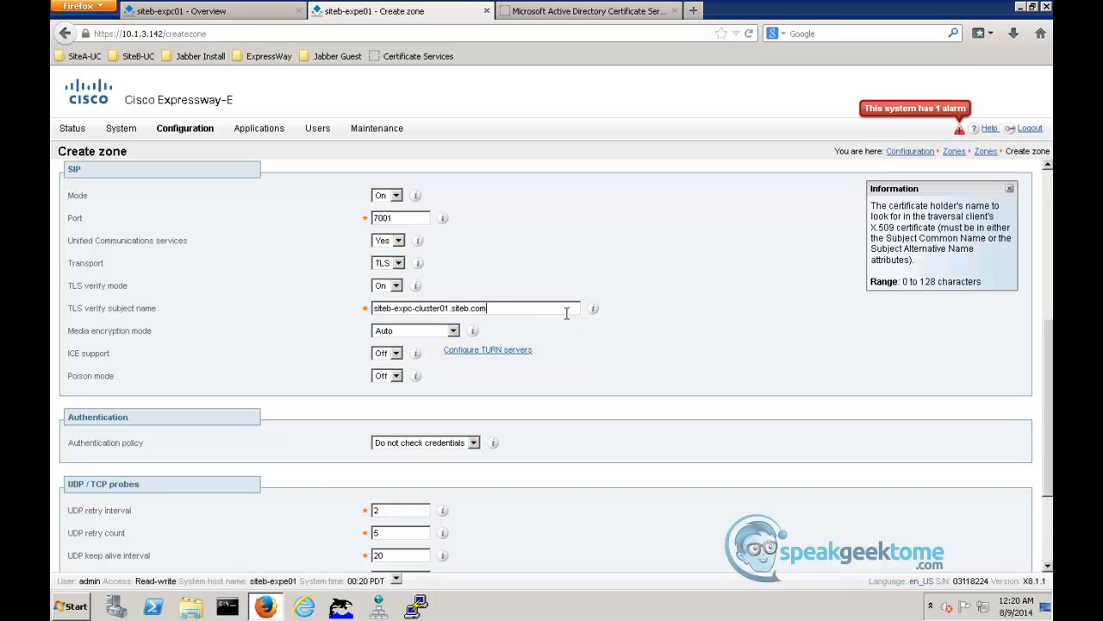
click(454, 331)
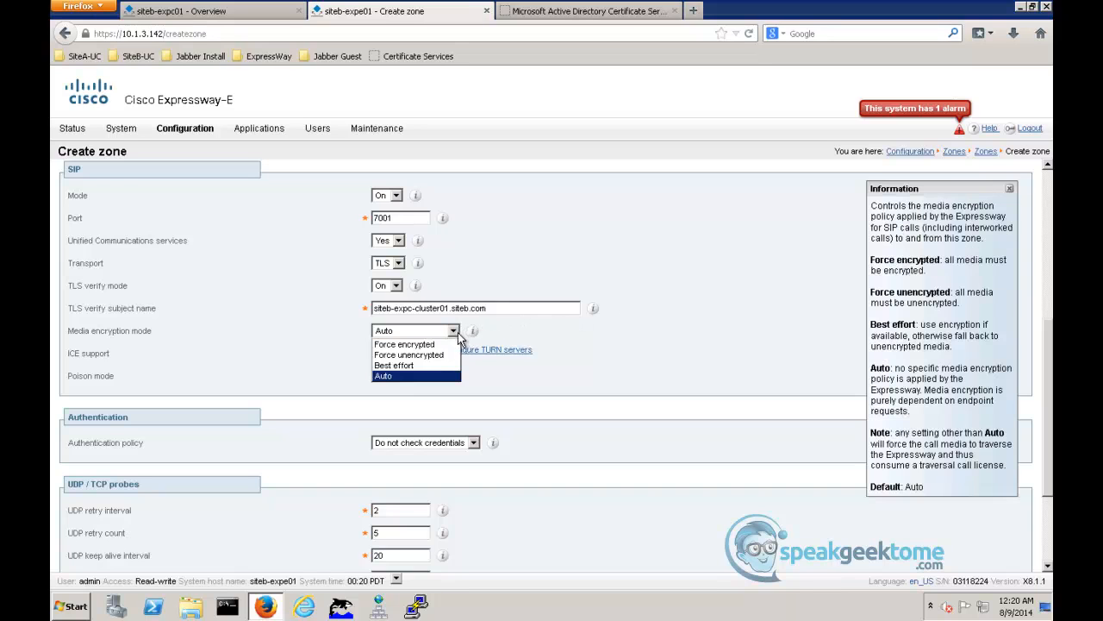
click(448, 348)
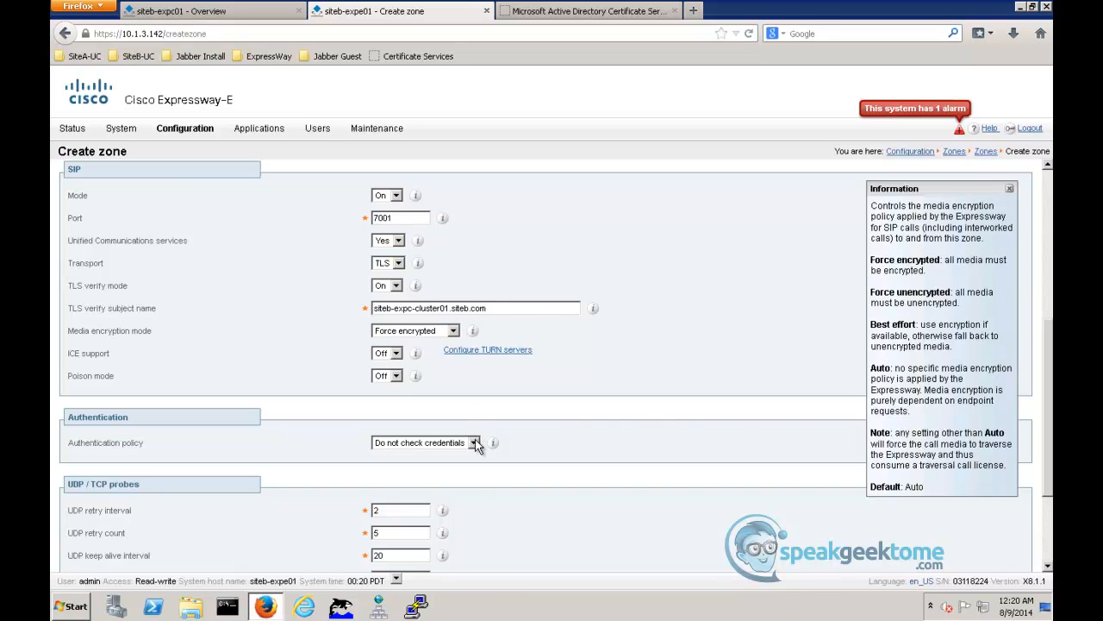
- Set the zone's authentication policy to Treat as authenticated and create the zone on Expressway-E
click(473, 442)
click(467, 466)
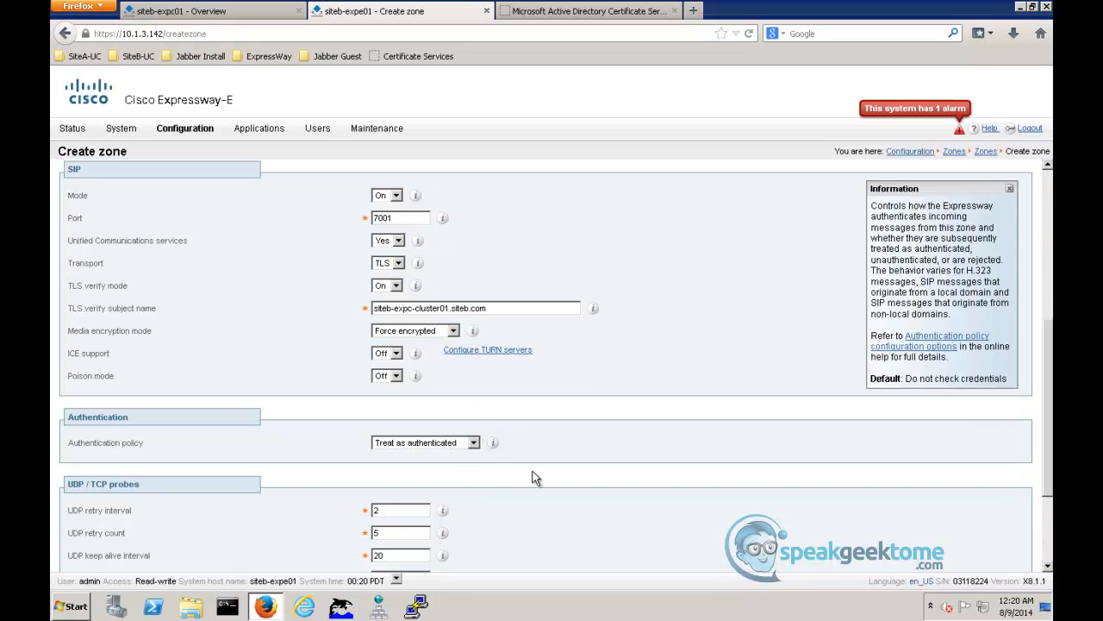
scroll(538, 470, down, 3)
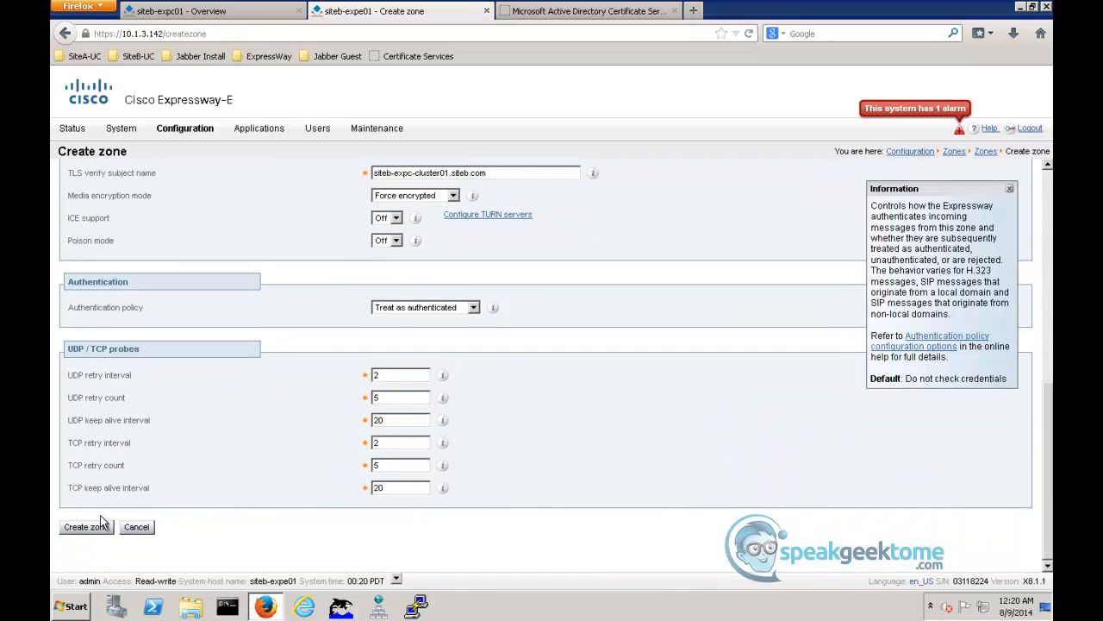
click(87, 527)
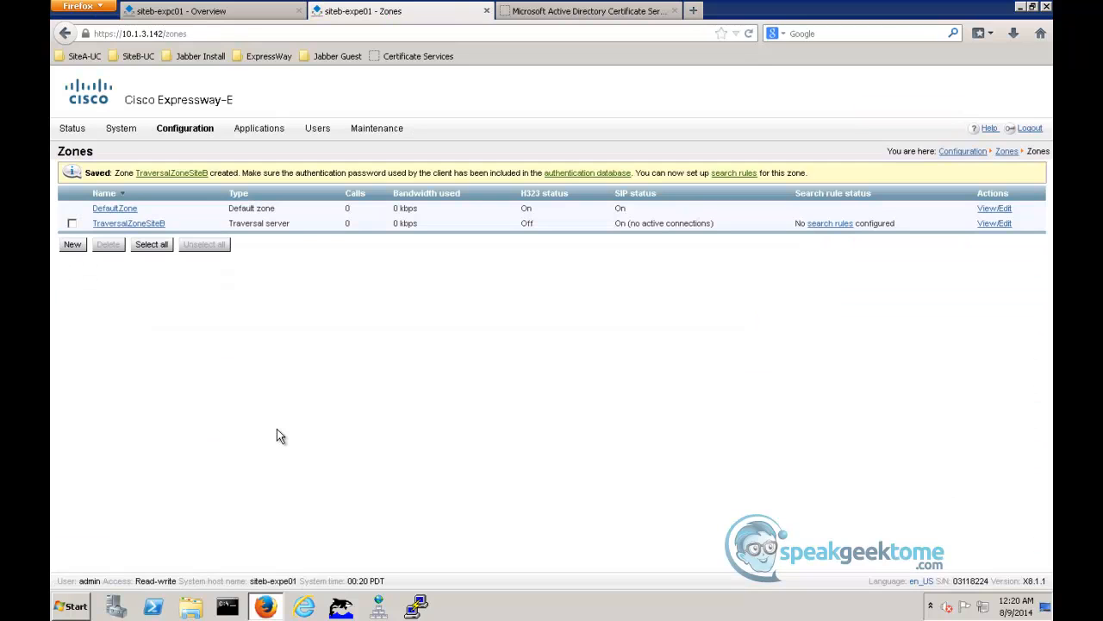
- Start a new zone on the siteb-expc01 Expressway-C, named TraversalZoneSiteB with the type Traversal client
click(244, 12)
mouse_move(183, 131)
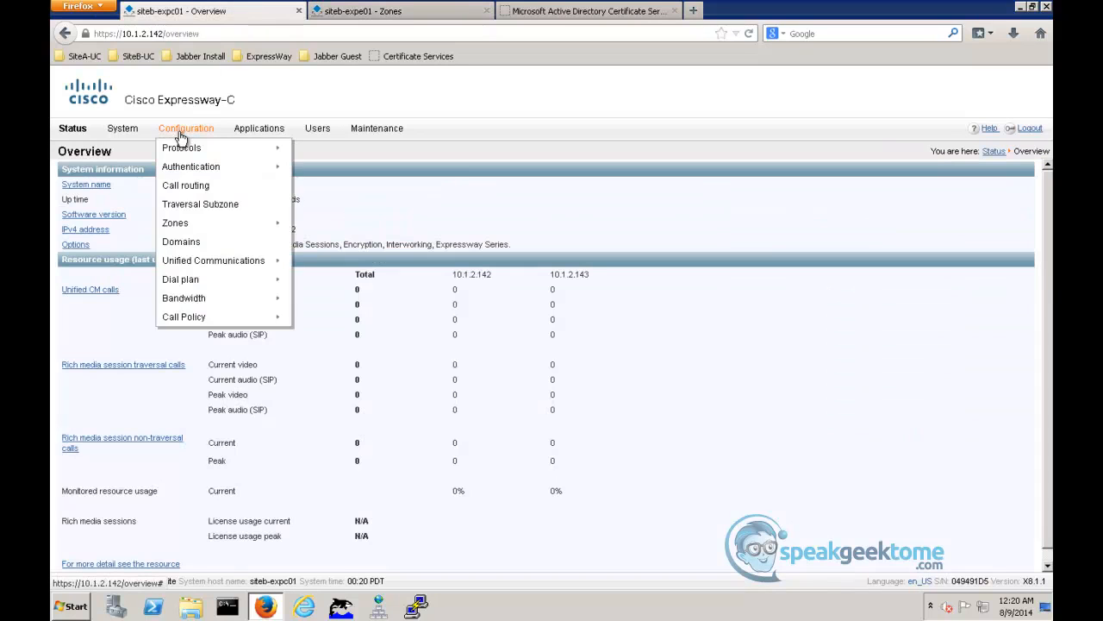
mouse_move(177, 225)
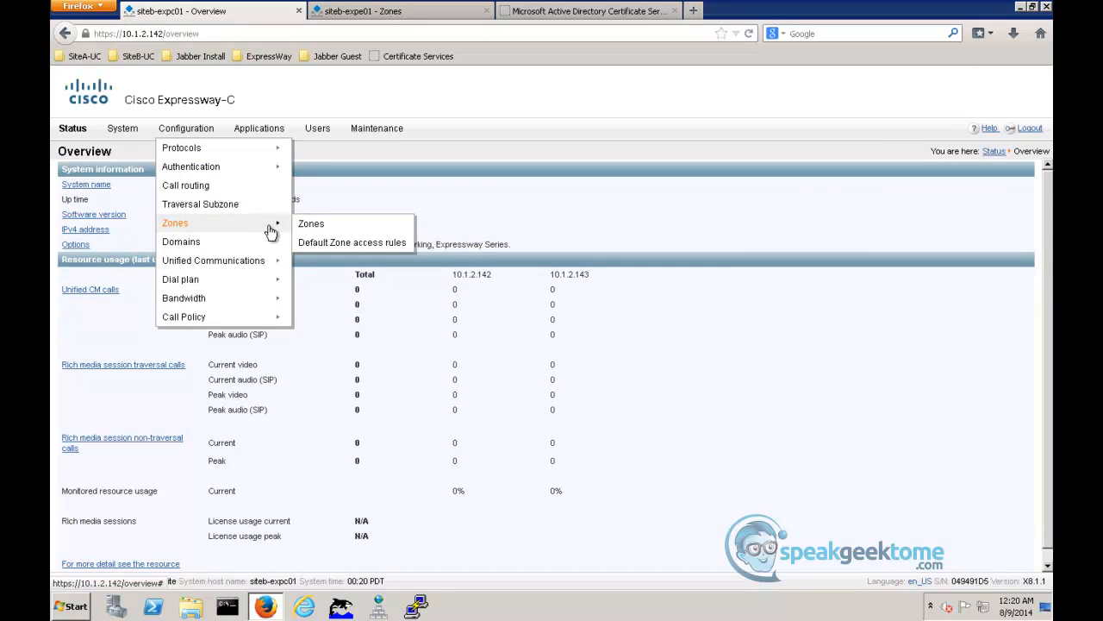
click(312, 225)
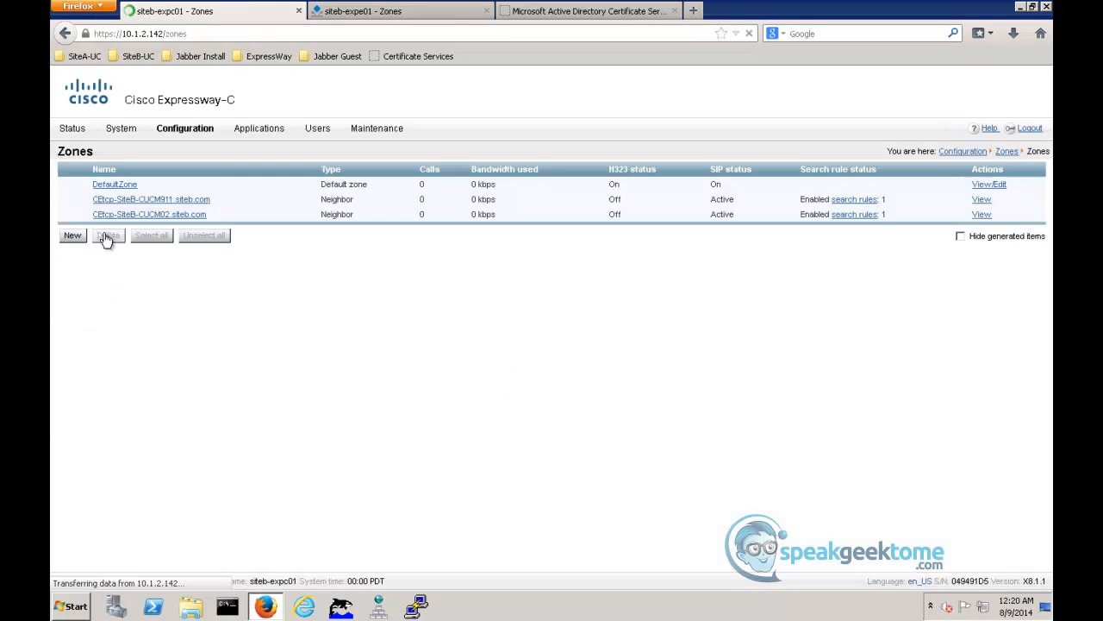
click(75, 240)
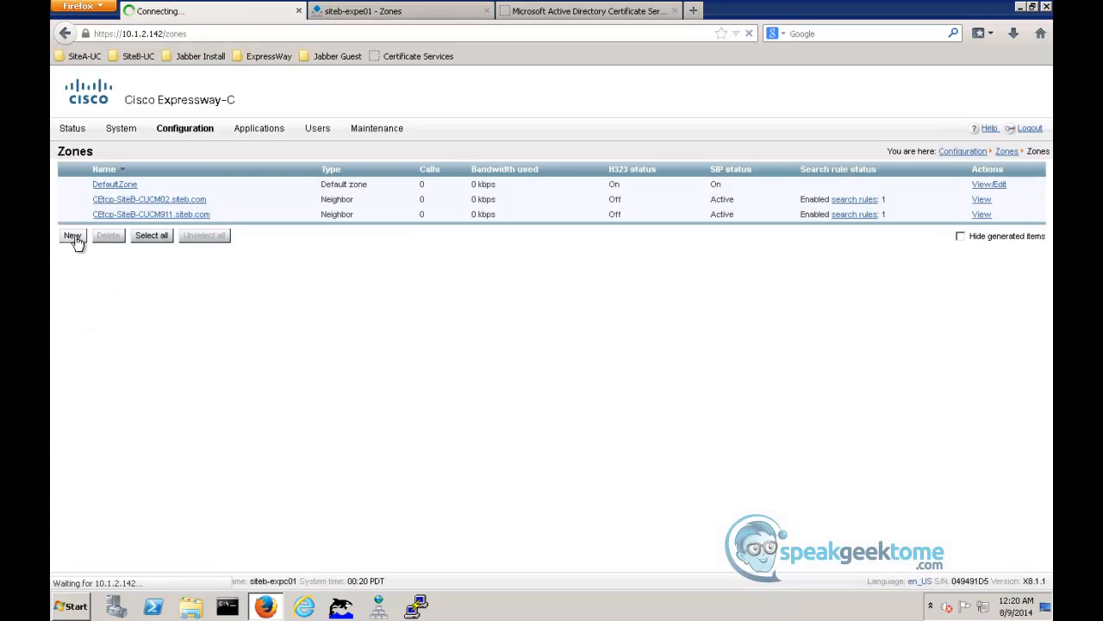
click(399, 197)
click(409, 197)
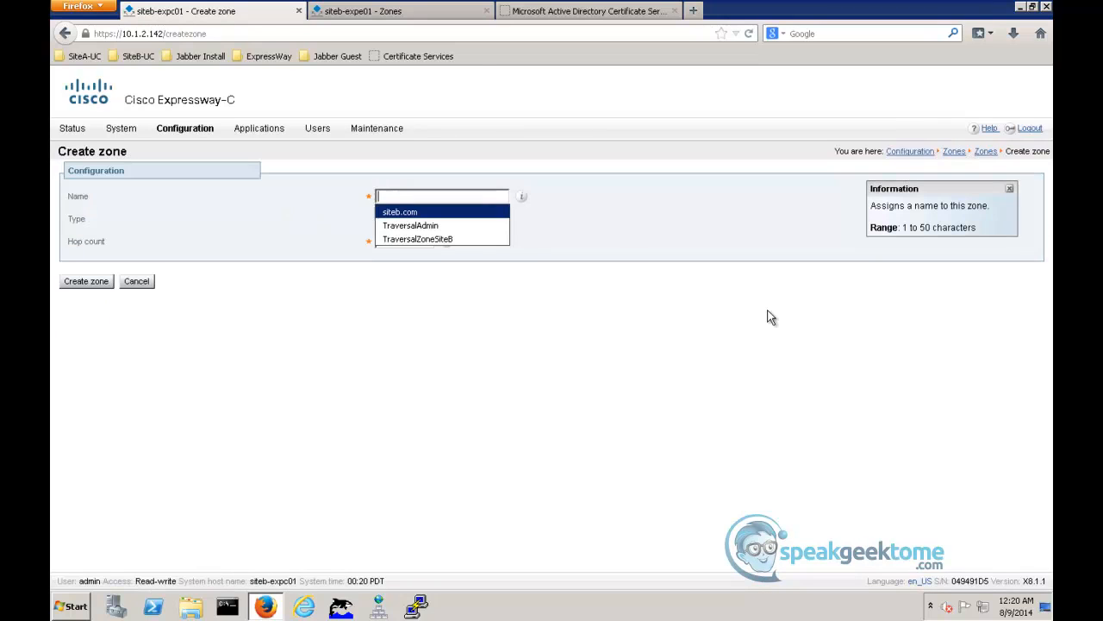
click(394, 238)
click(405, 220)
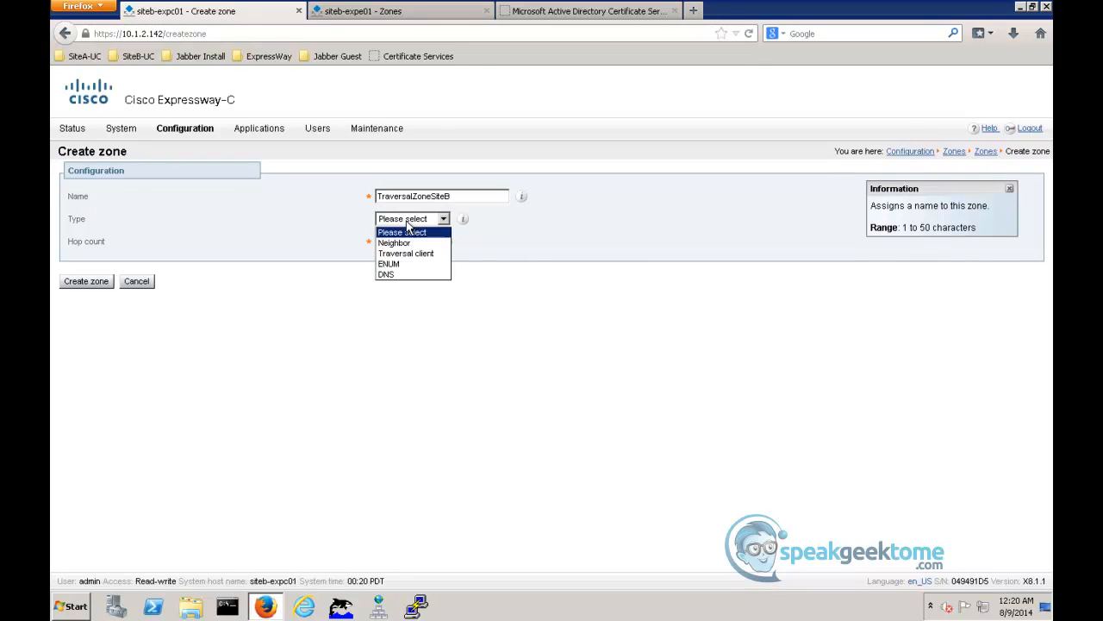
click(407, 253)
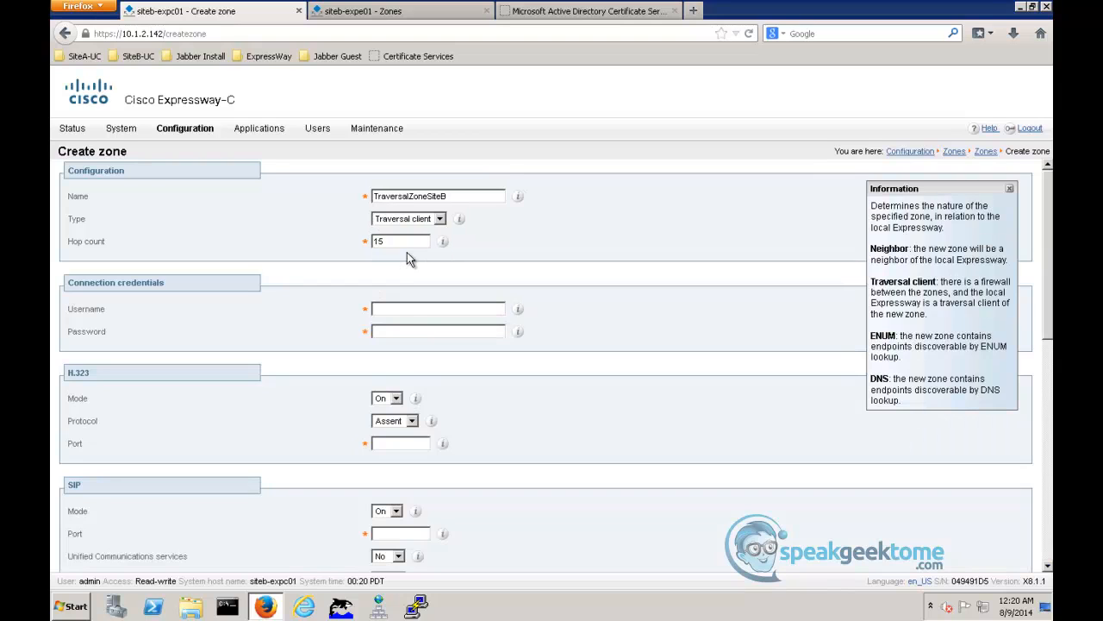
- Enter TraversalAdmin and its password as the zone's connection credentials and set the H.323 mode to Off
click(398, 307)
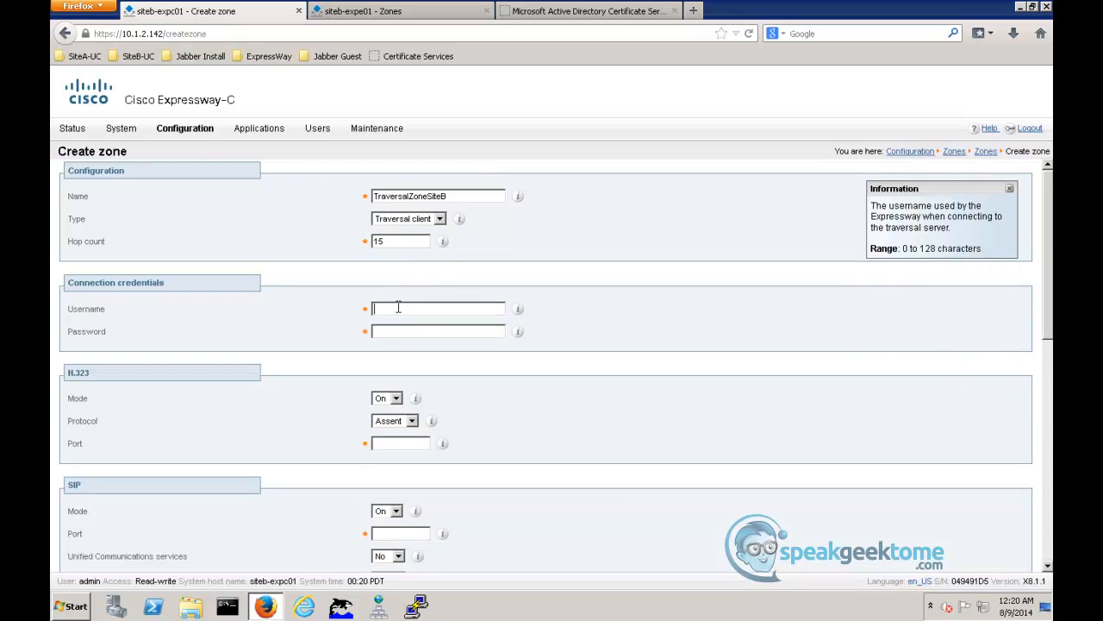
text(TraversalAdmin***)
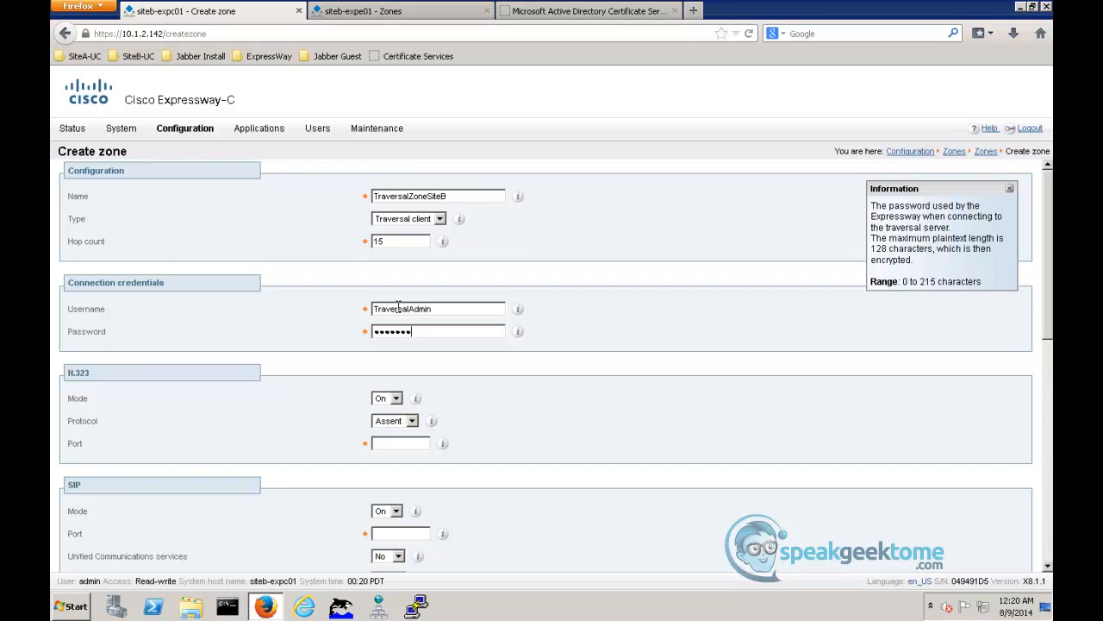
click(388, 398)
click(386, 422)
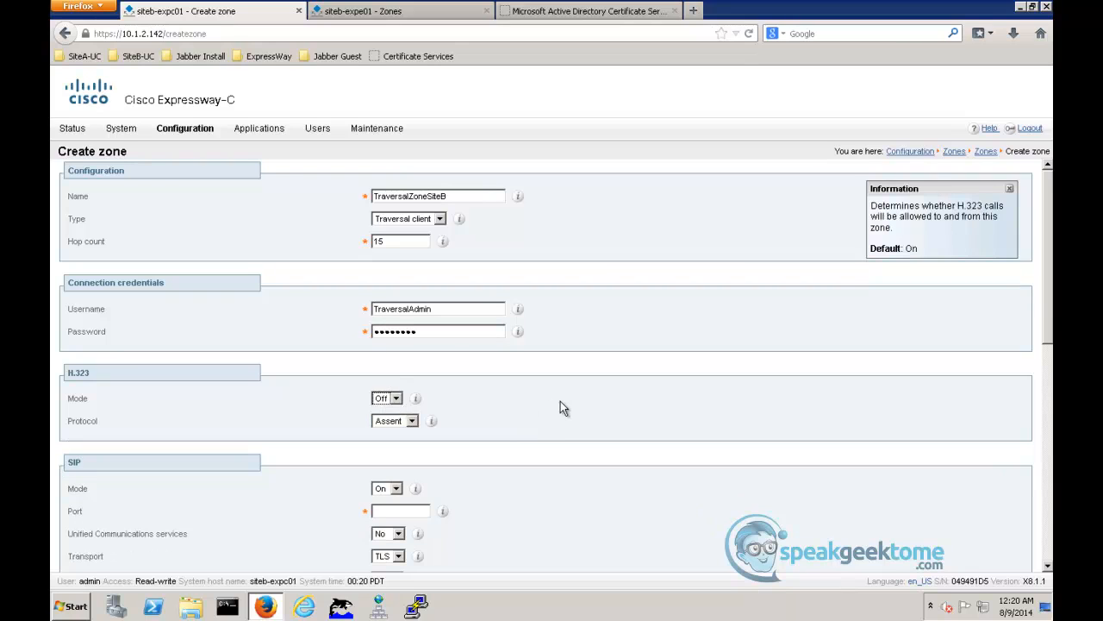
- In the zone's SIP settings, set port 7001, Unified Communications services to Yes and TLS verify mode to On
scroll(560, 401, down, 5)
scroll(561, 387, down, 1)
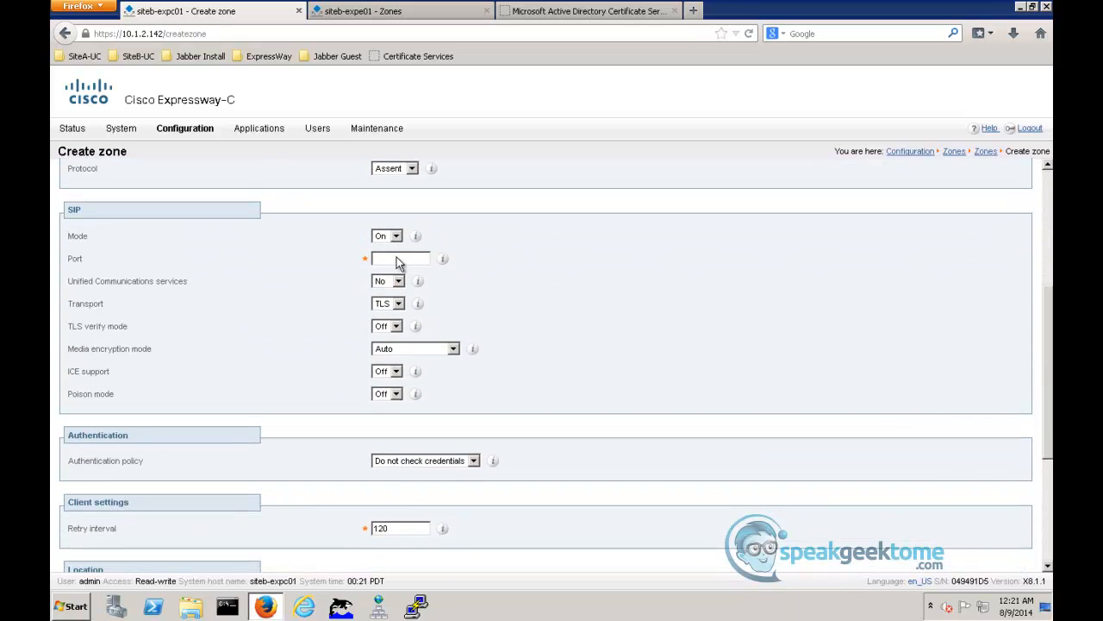
click(398, 257)
text(2)
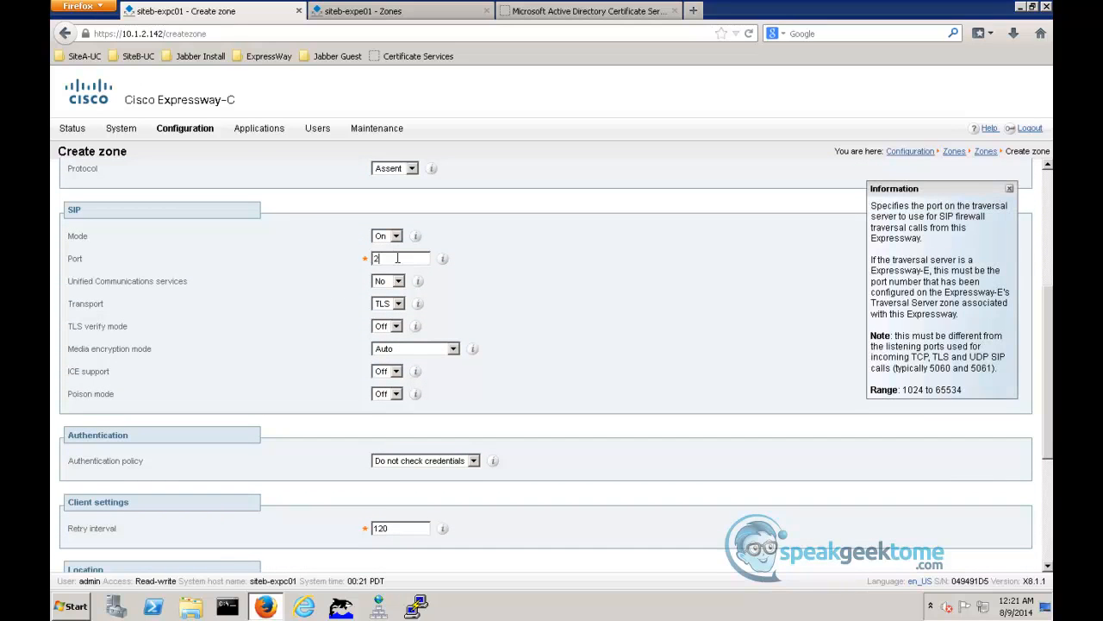
text(001)
click(398, 281)
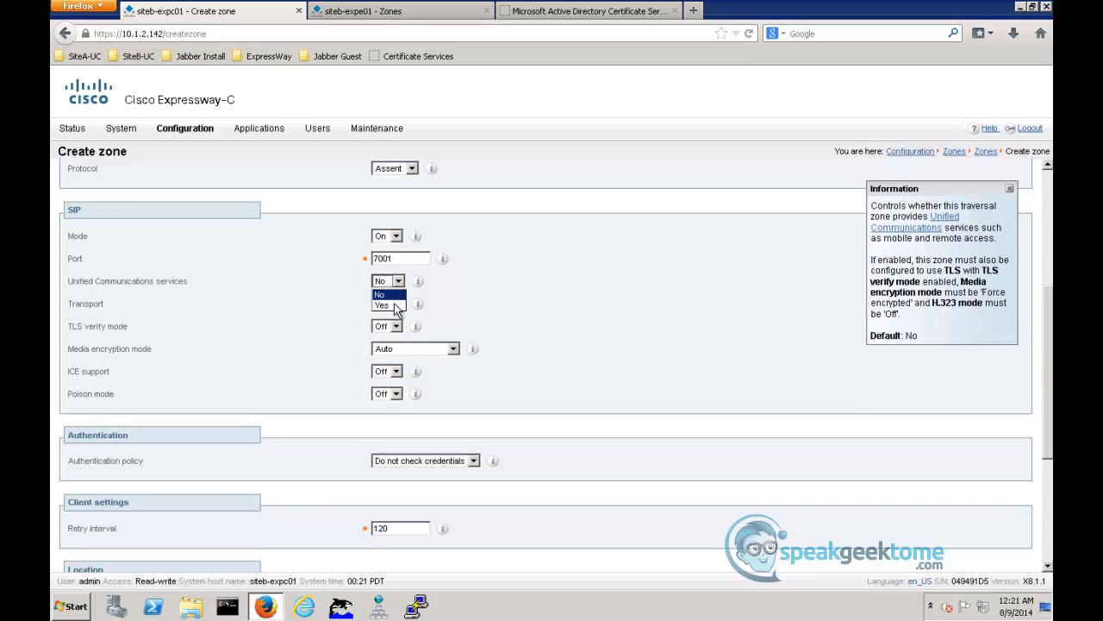
click(389, 306)
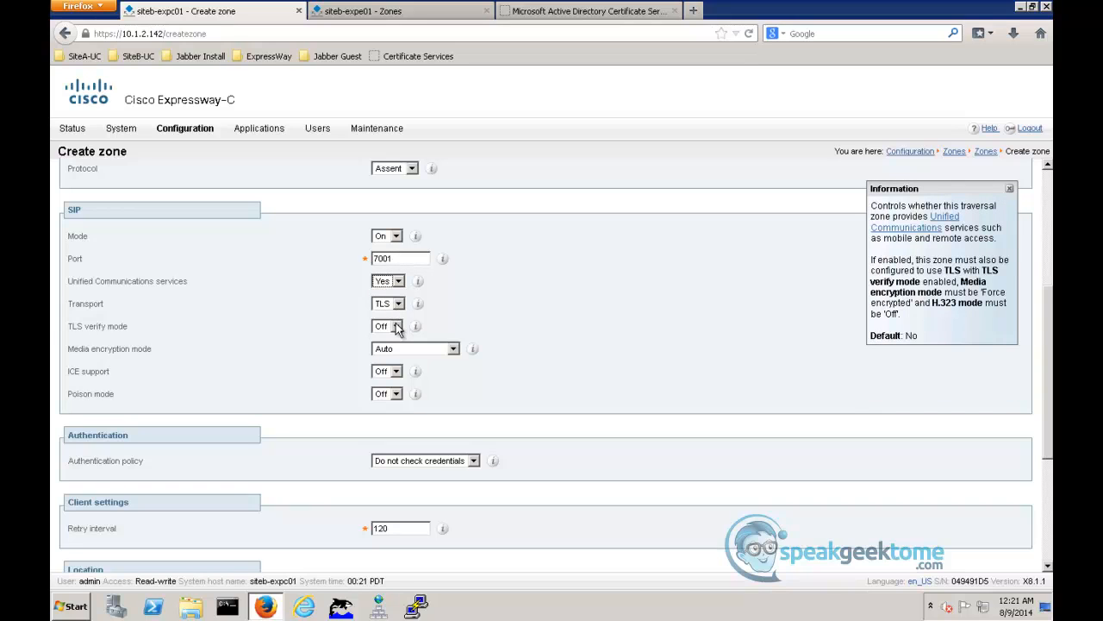
click(397, 328)
click(391, 343)
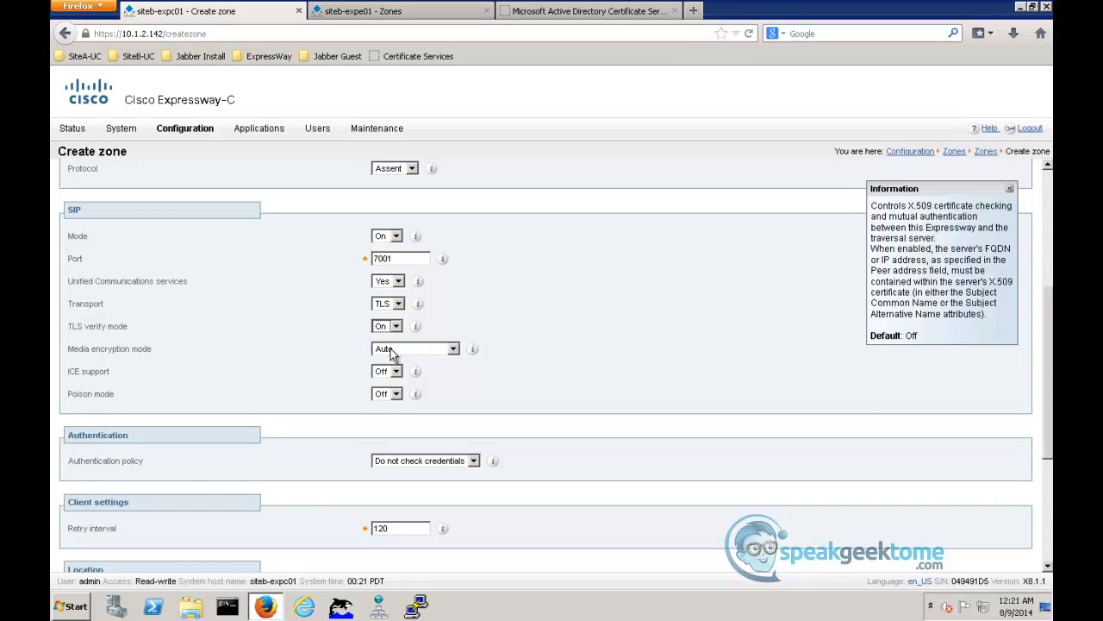
- Set the zone's media encryption mode to Force encrypted and its authentication policy to Treat as authenticated
click(394, 350)
click(393, 366)
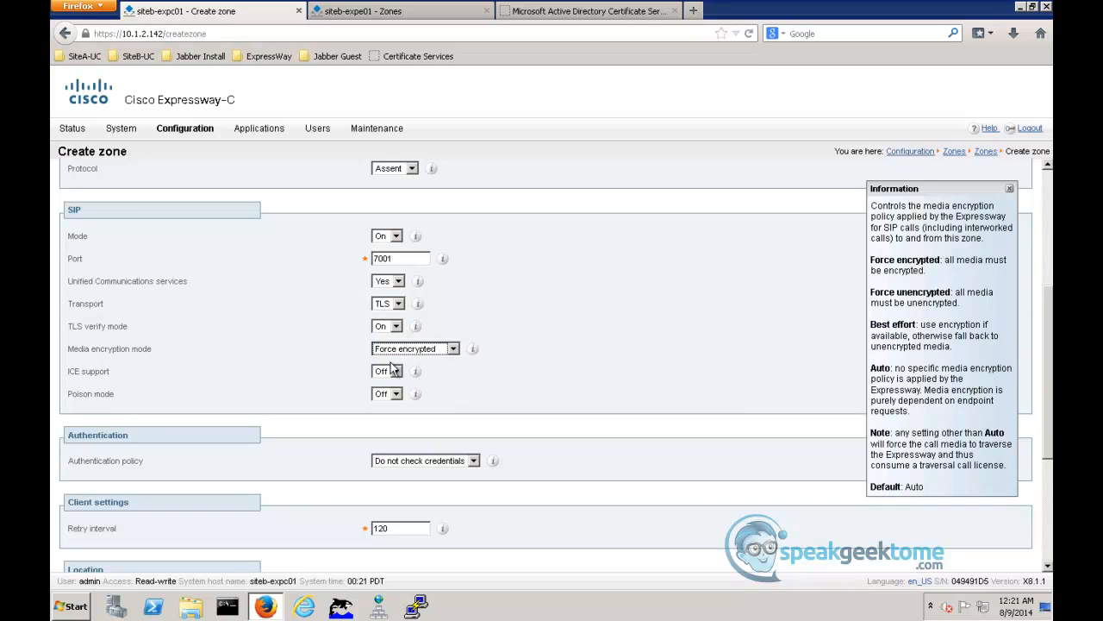
click(399, 466)
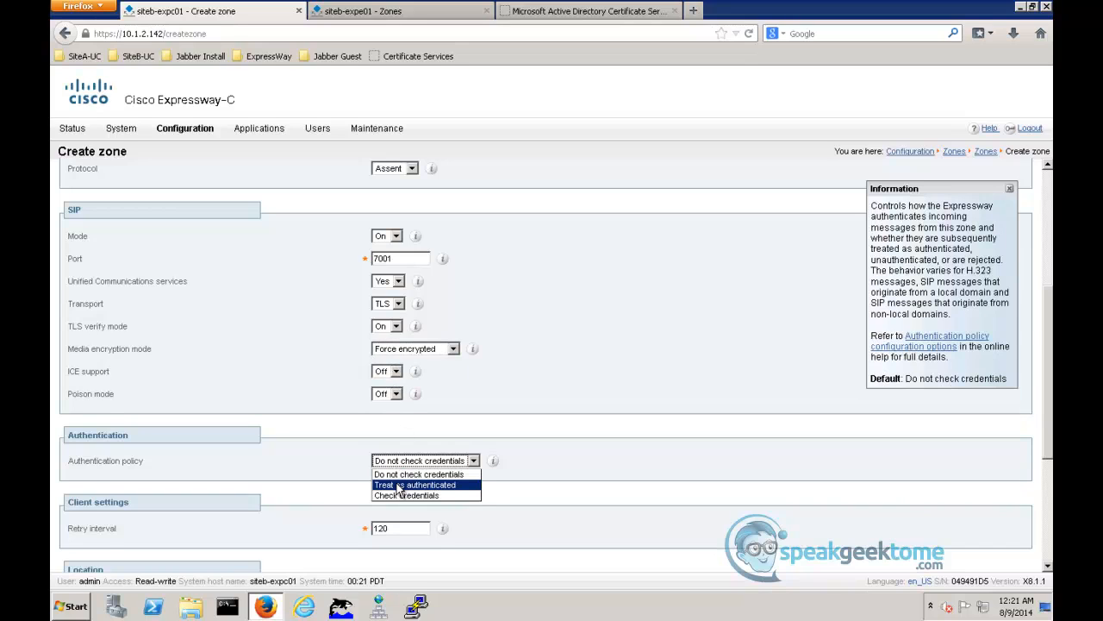
click(399, 486)
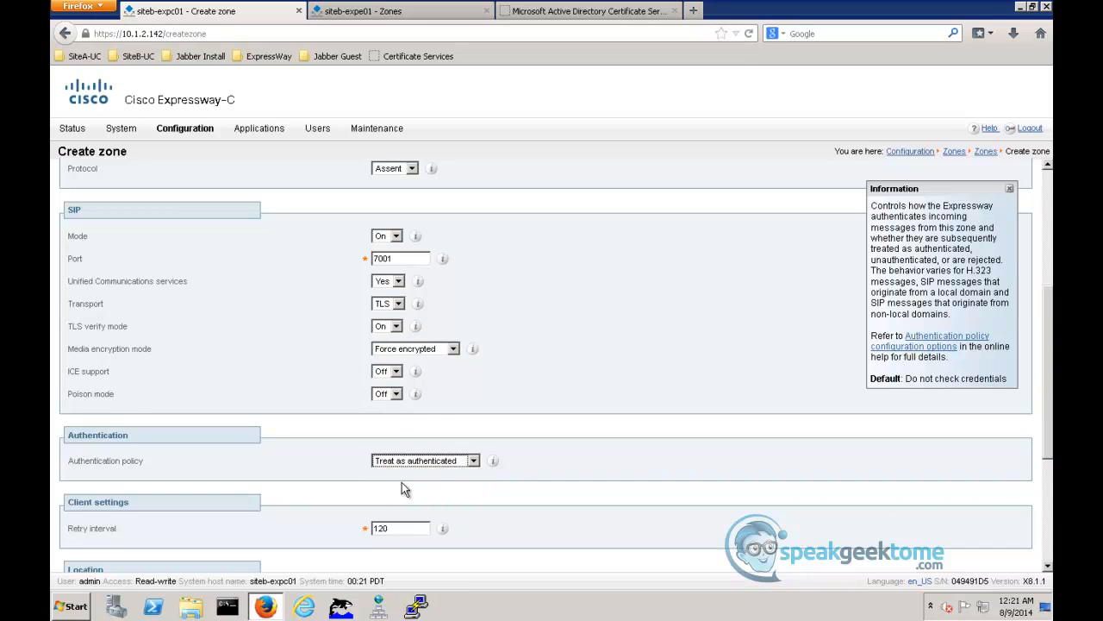
- Enter siteb-expe01.siteb.com and siteb-expe02.siteb.com as the peer 1 and peer 2 addresses and create the zone
scroll(593, 334, down, 1)
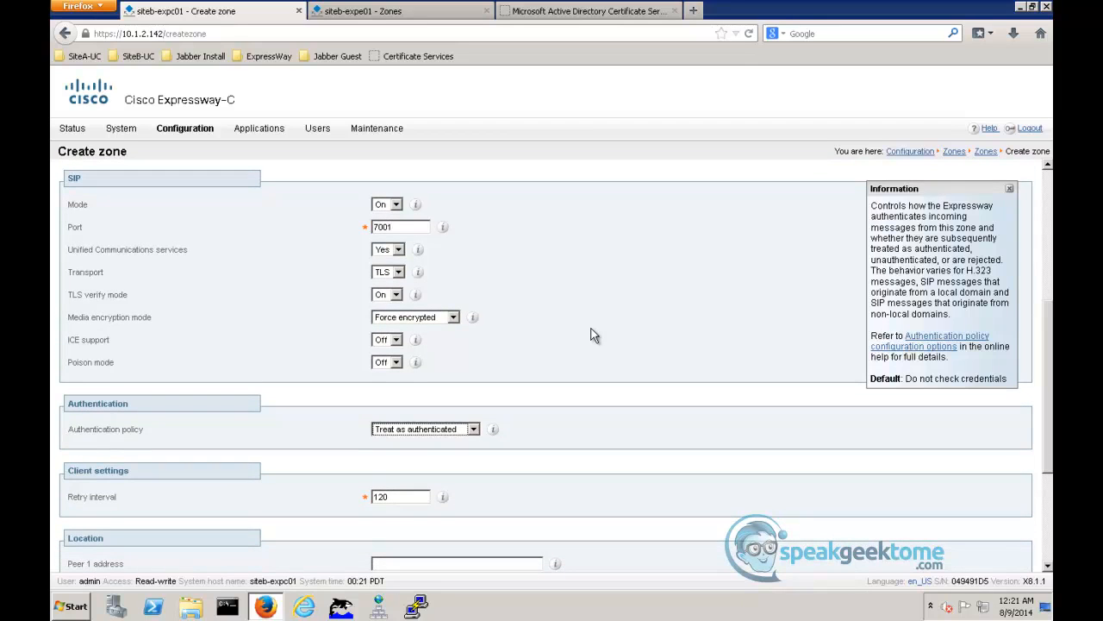
scroll(591, 333, down, 5)
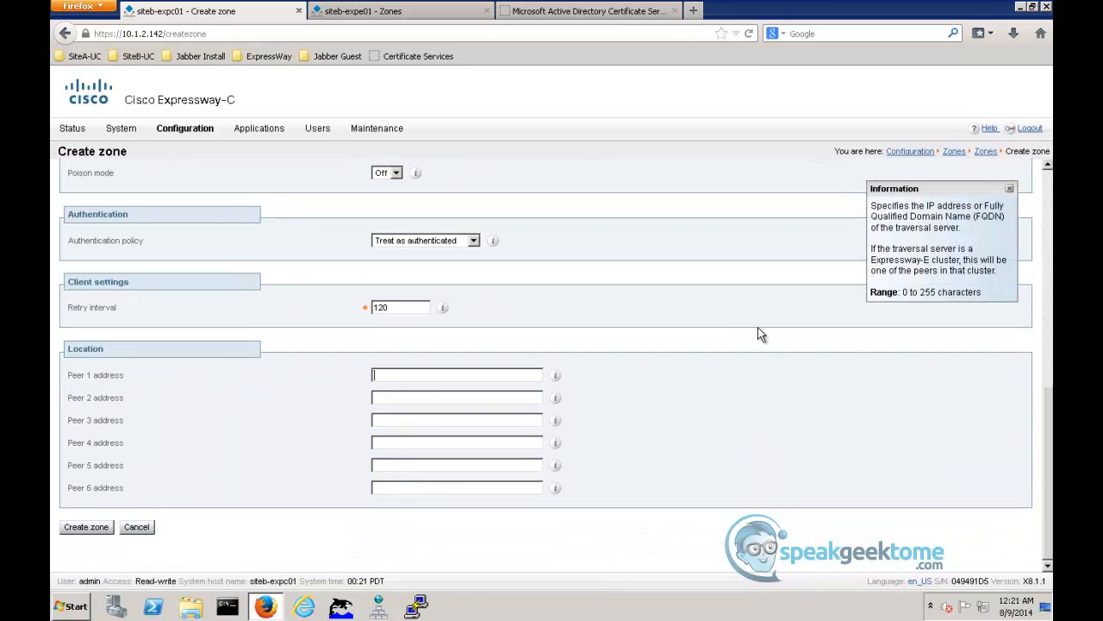
text(siteb-expe01)
key(BackSpace)
key(BackSpace)
key(BackSpace)
text(01.siteb.comsiteb-e)
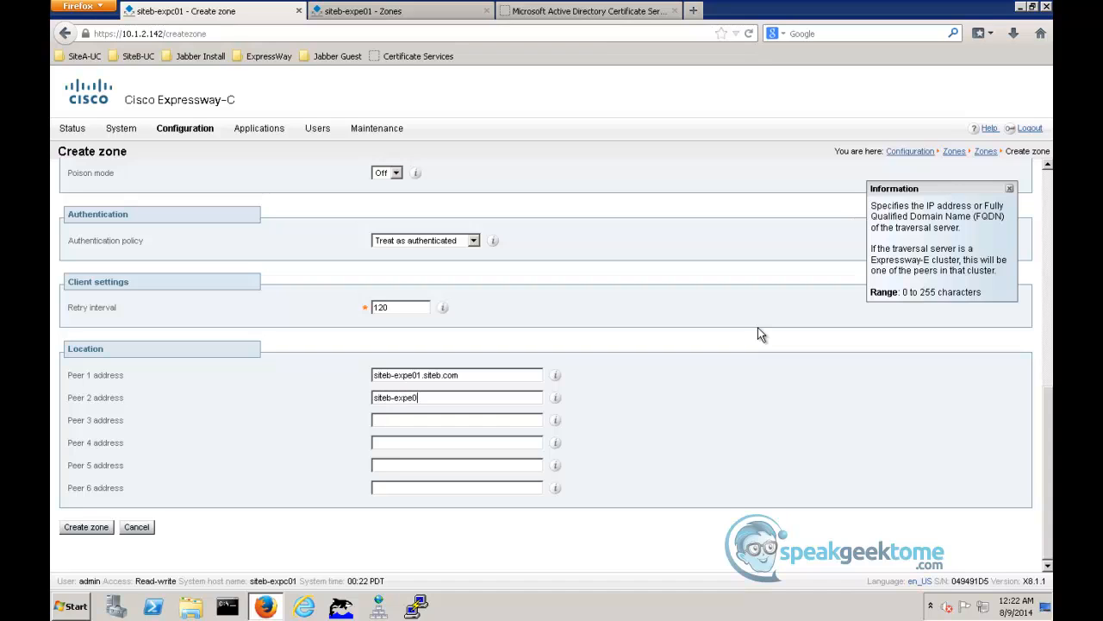
text(.siteb.com)
click(90, 531)
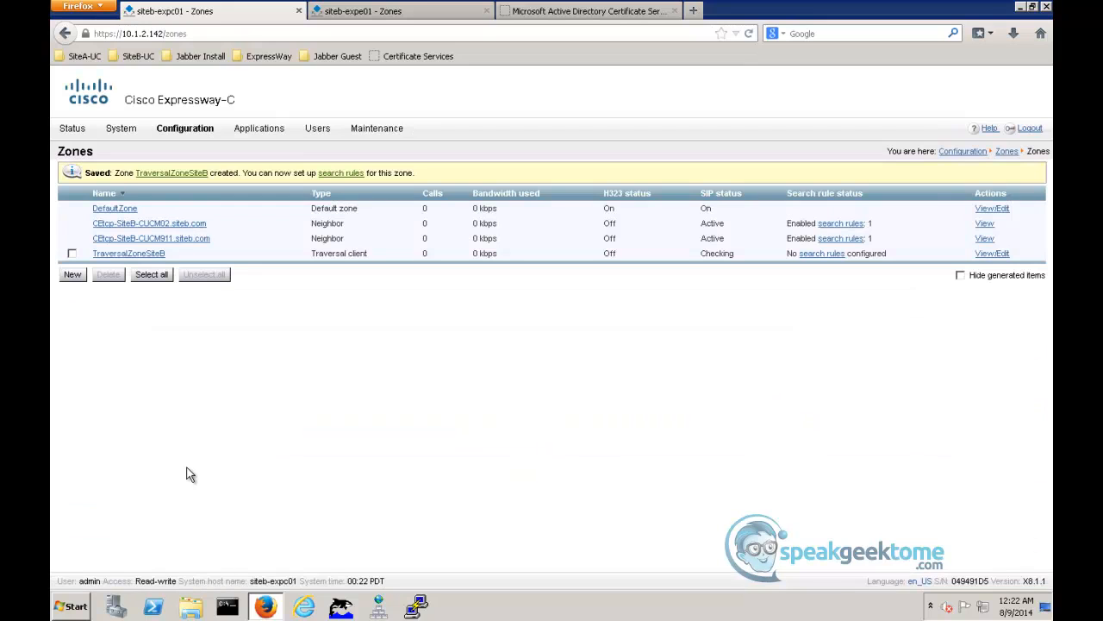
- Open TraversalZoneSiteB on Expressway-C and check its peers' SIP reachability and the zone state
click(126, 254)
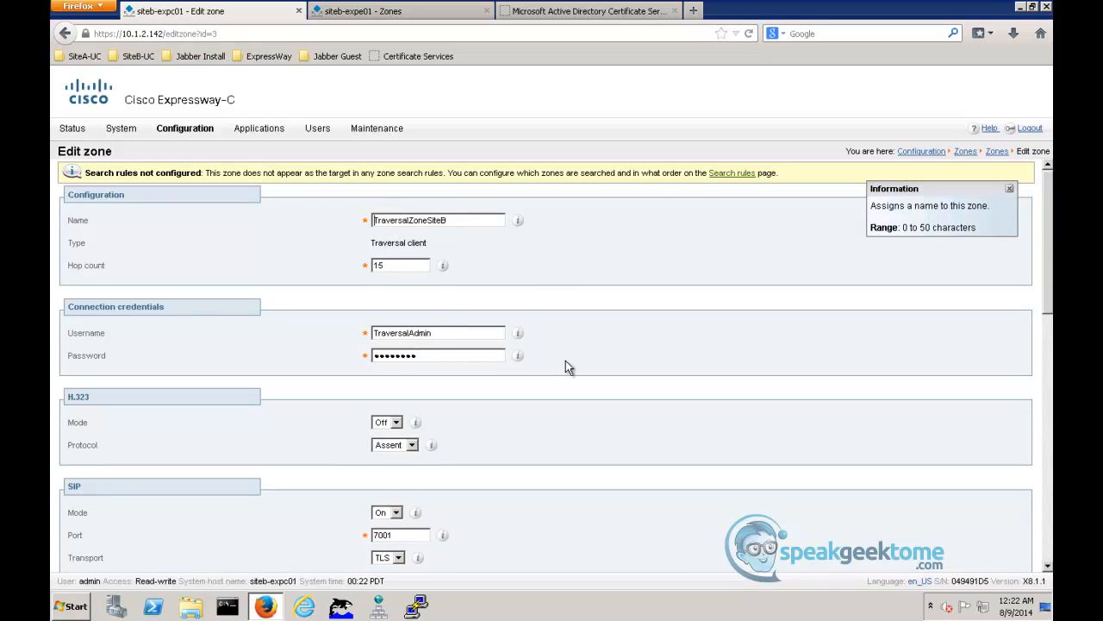
scroll(560, 358, down, 10)
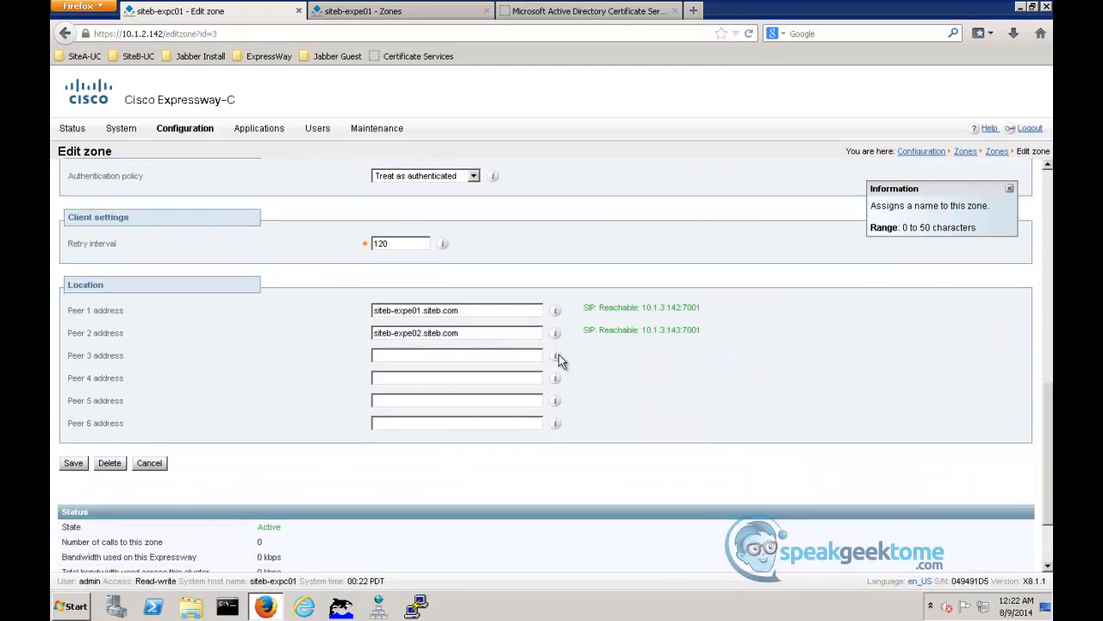
scroll(561, 359, down, 3)
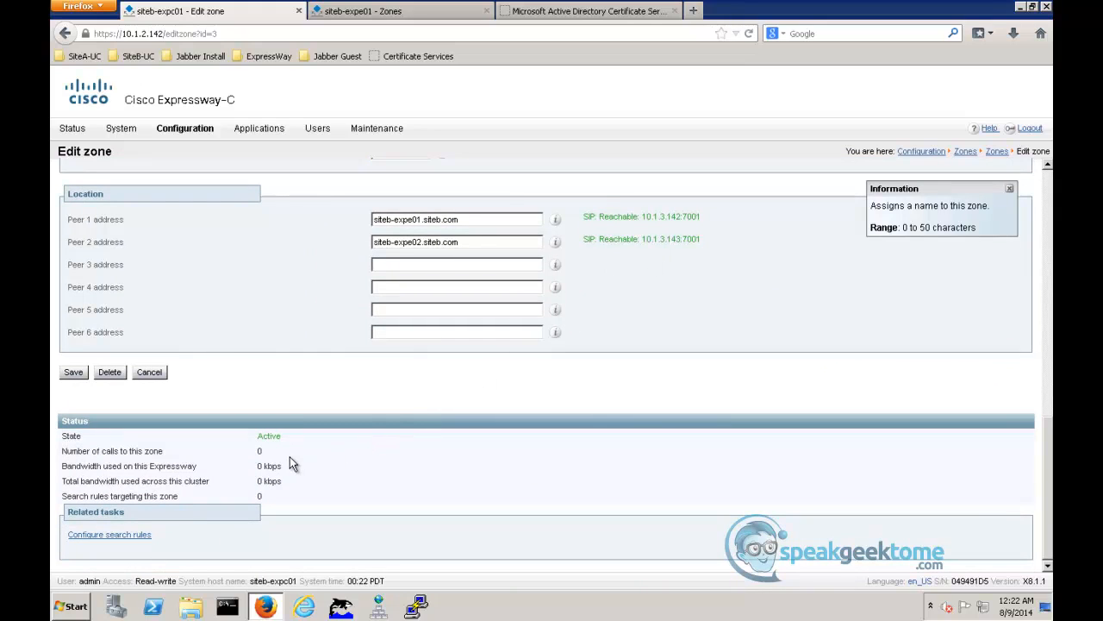
- Open TraversalZoneSiteB on the siteb-expe01 Expressway-E and check its state and connection status
click(383, 11)
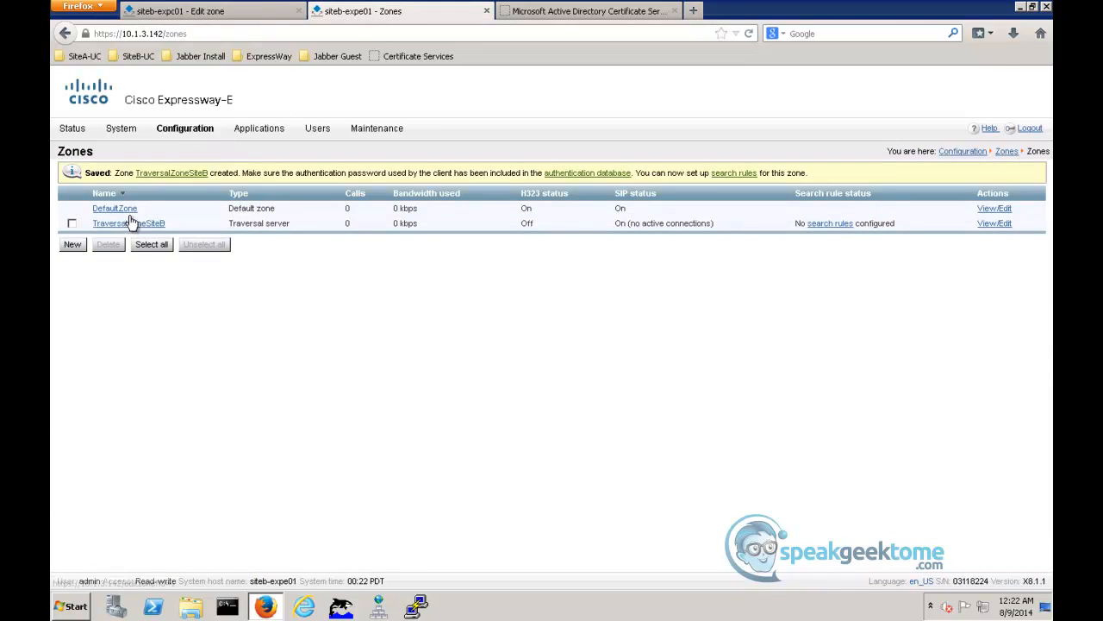
click(129, 225)
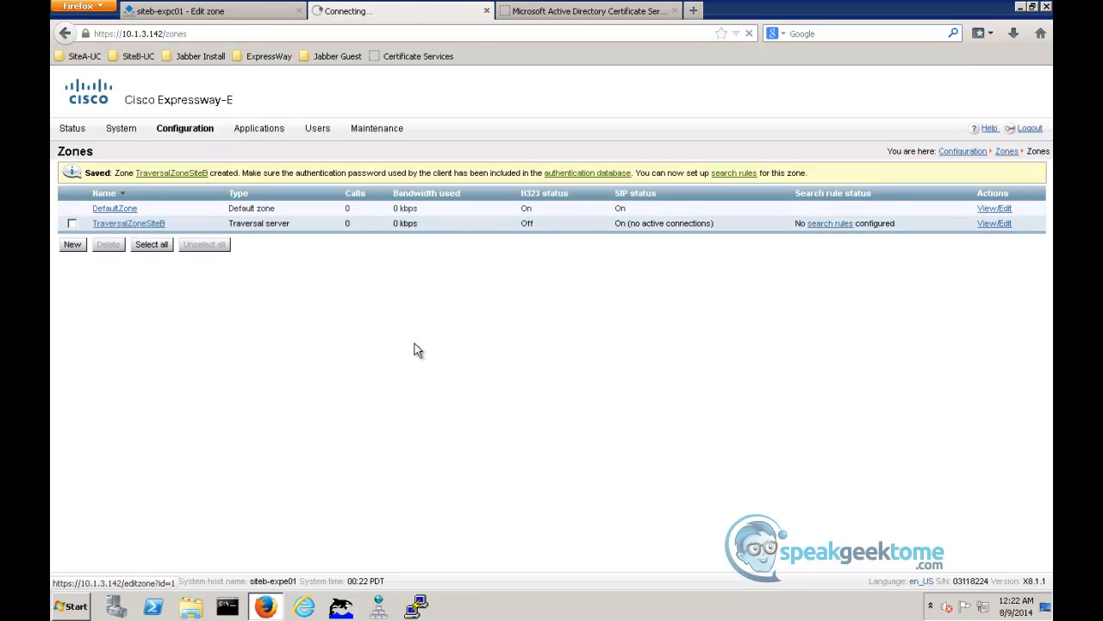
scroll(437, 357, down, 10)
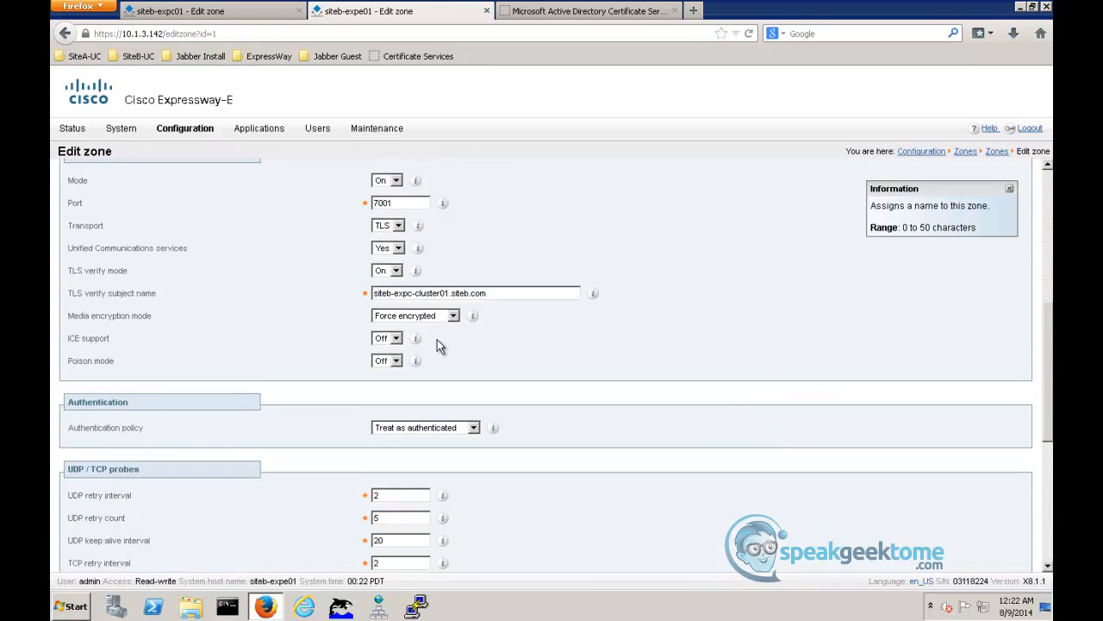
scroll(439, 342, down, 2)
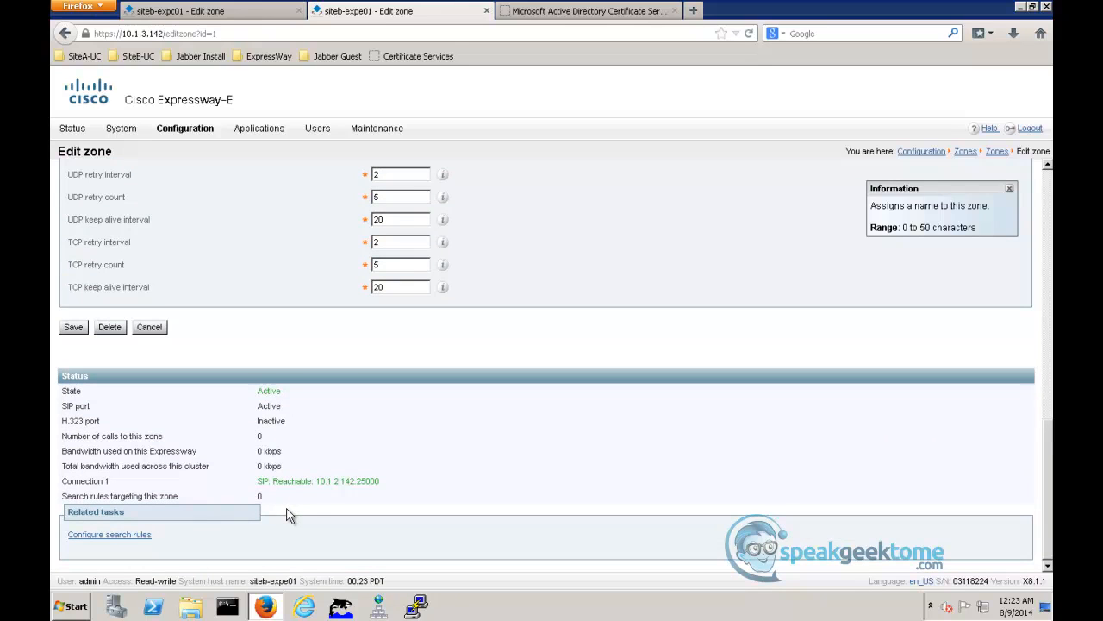
- Switch to the SiteB-WS01-Internal desktop and test the Cisco IP Communicator line by going off-hook and hanging up
mouse_move(416, 606)
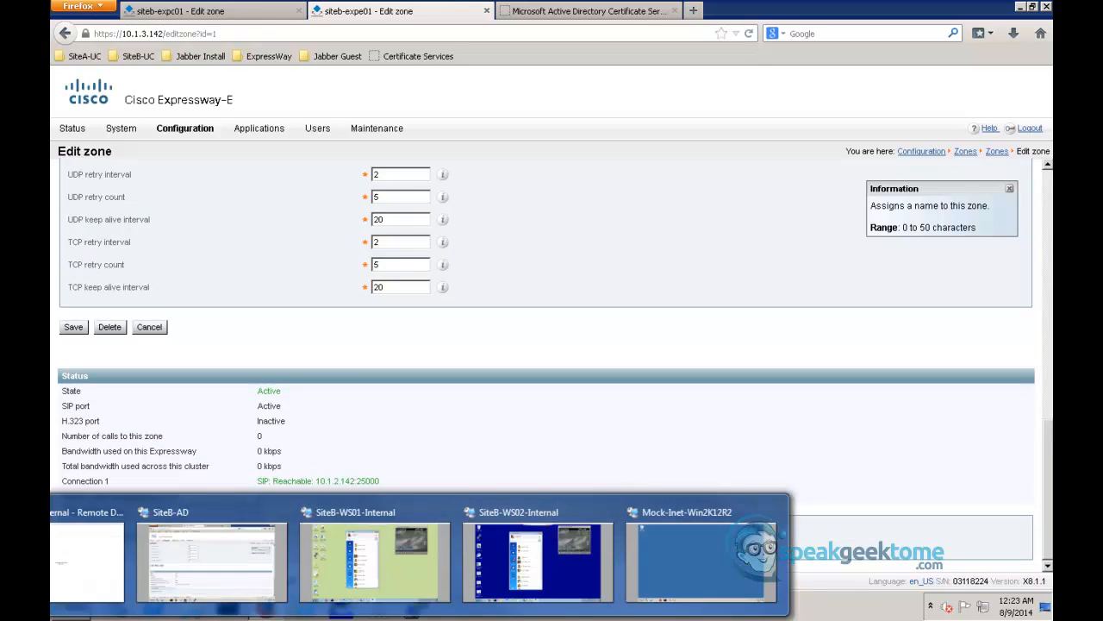
click(336, 592)
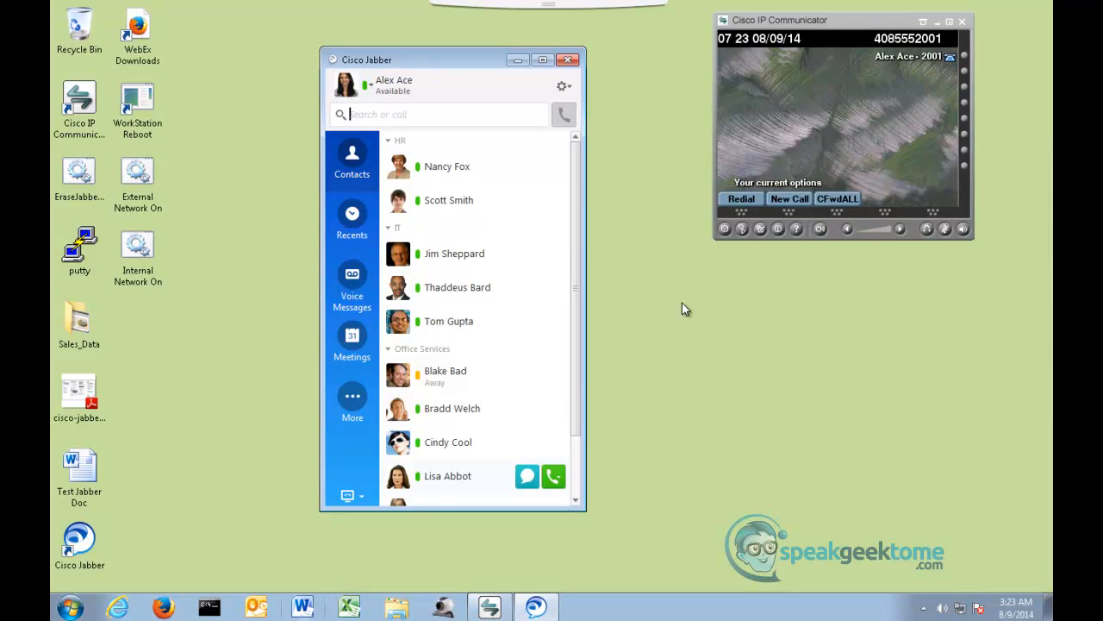
click(966, 56)
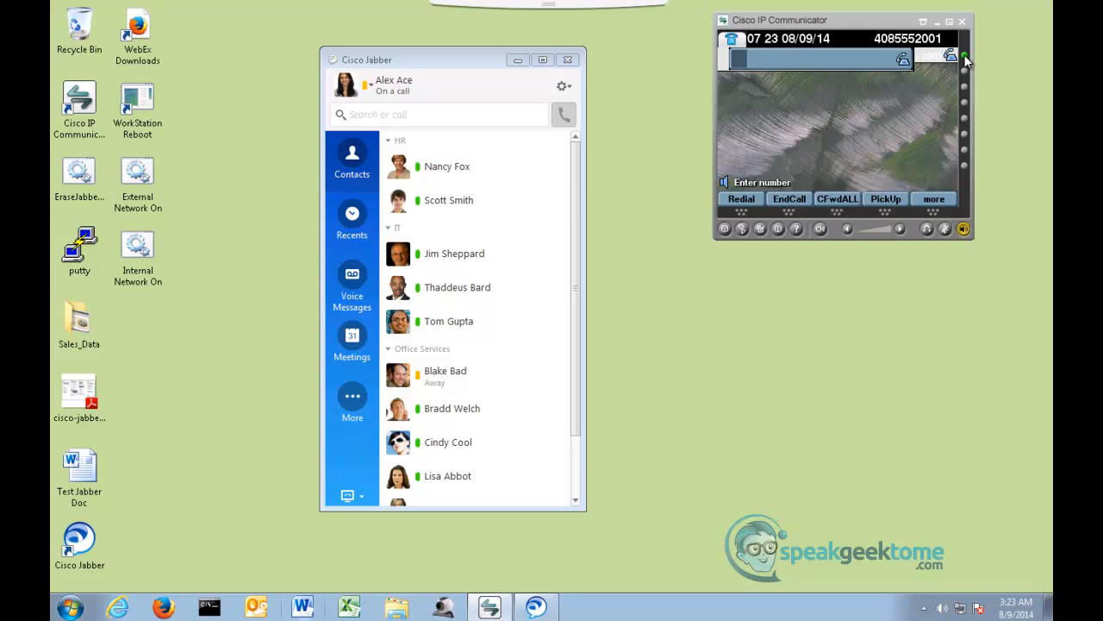
click(966, 56)
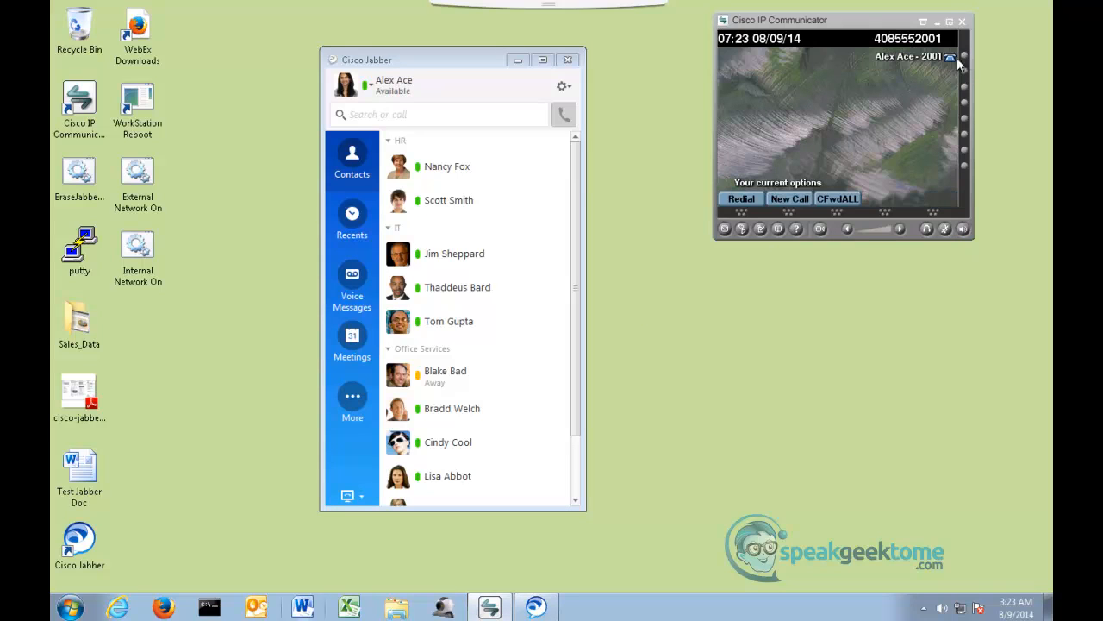
- Set the Cisco Jabber presence on SiteB-WS01 to Away and switch to the SiteB-WS02-Internal desktop
click(371, 85)
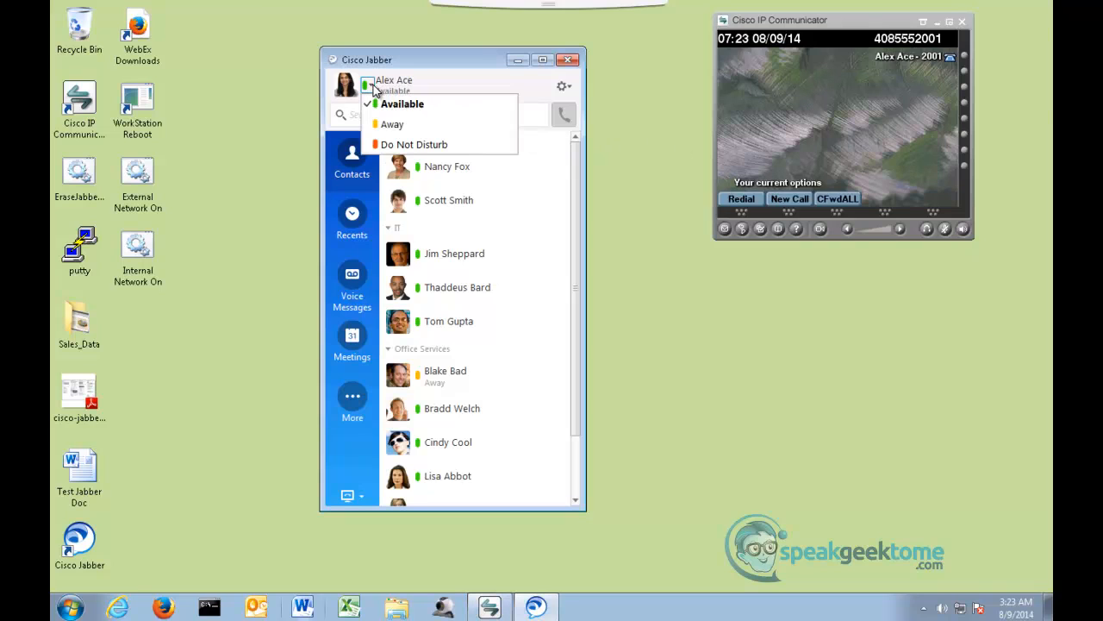
click(392, 124)
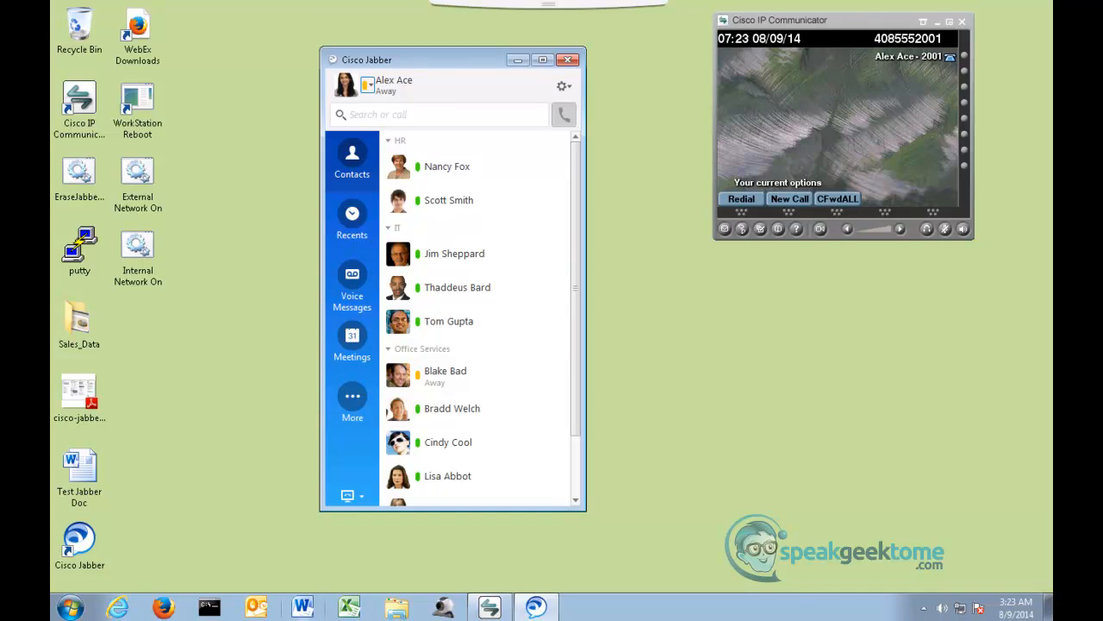
mouse_move(382, 619)
click(569, 576)
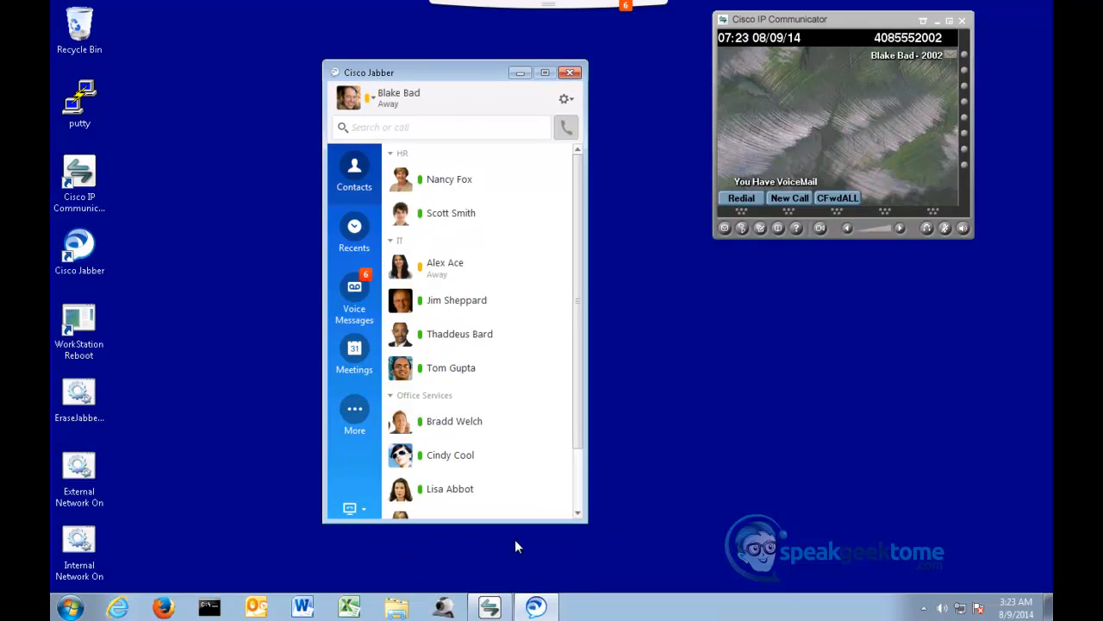
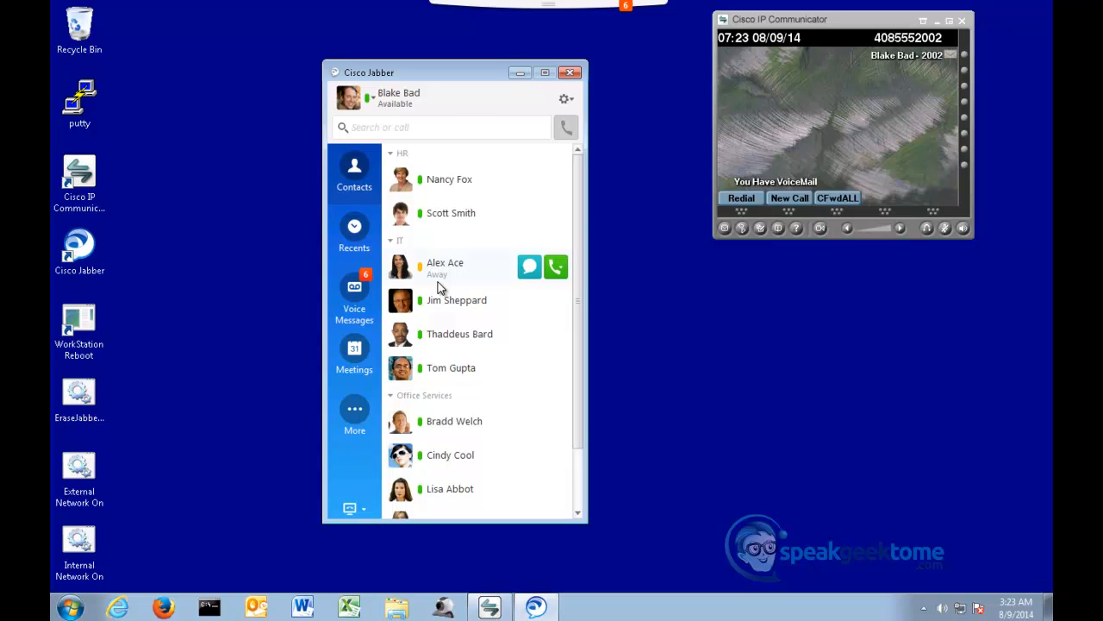
- Switch to the SiteB-WS01 desktop and set the Cisco Jabber presence to Available
key(alt+Tab)
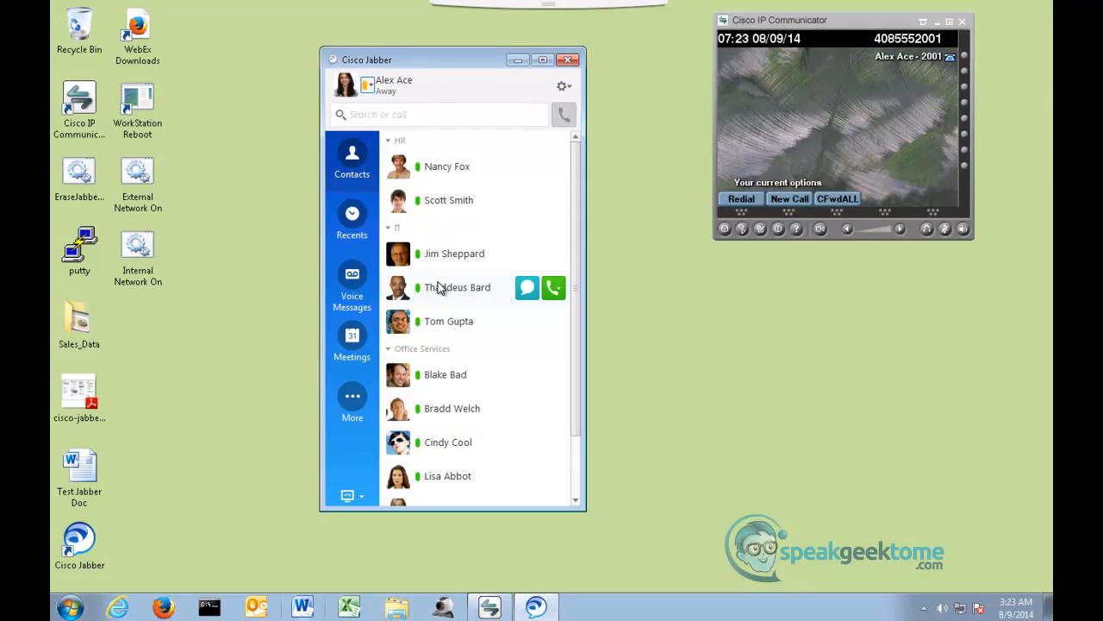
click(368, 84)
click(383, 104)
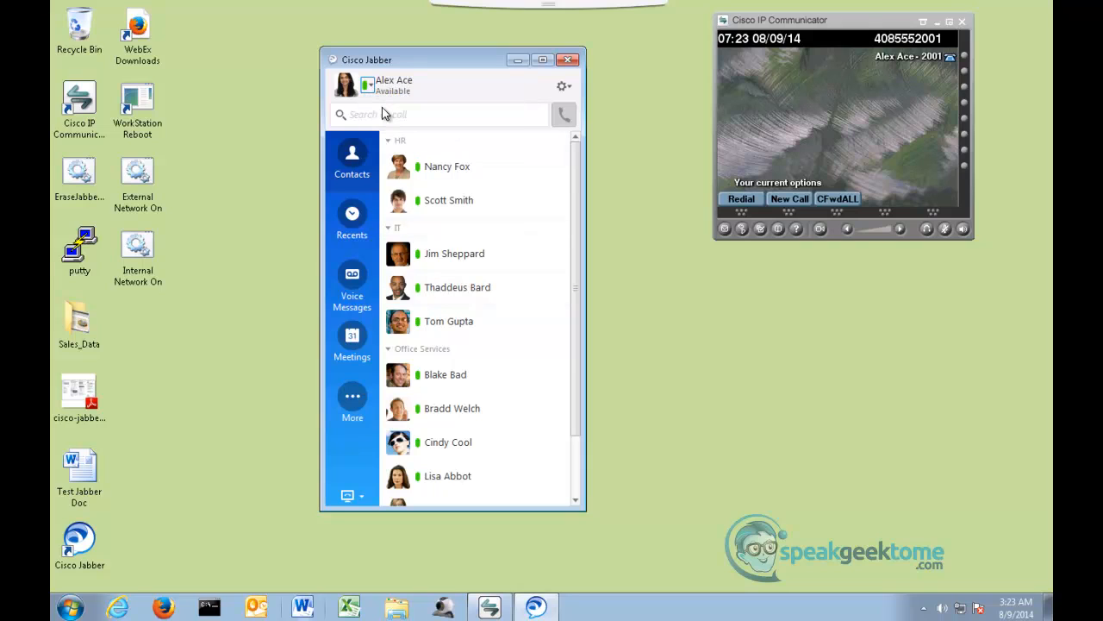
- Take the SiteB-WS01 IP Communicator line off-hook, check its presence from SiteB-WS02's Jabber, and hang up
click(964, 56)
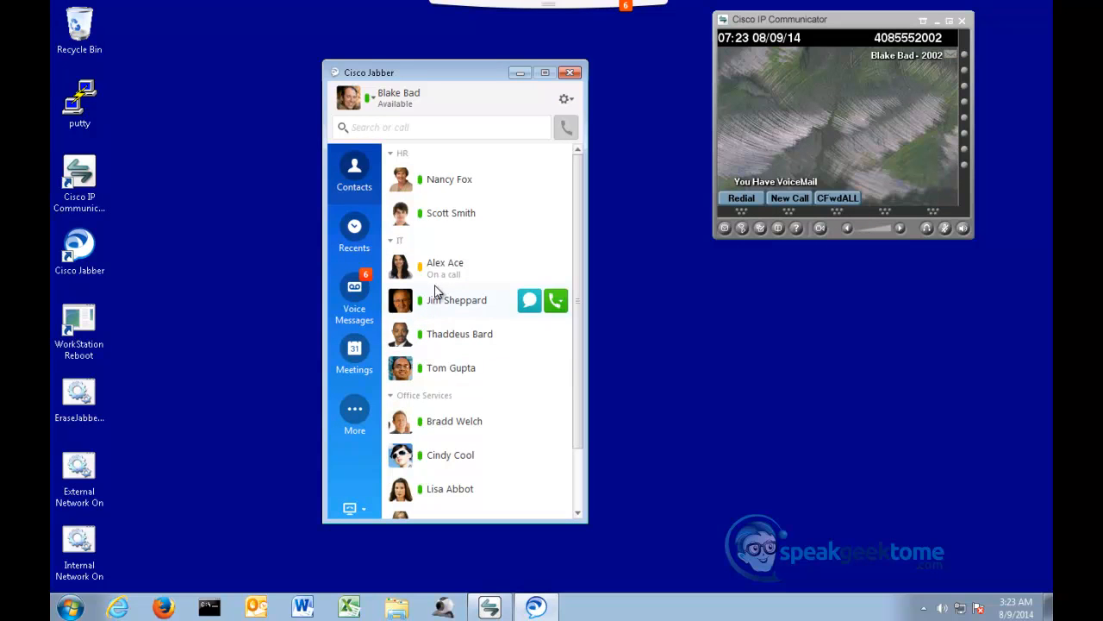
key(alt+Tab)
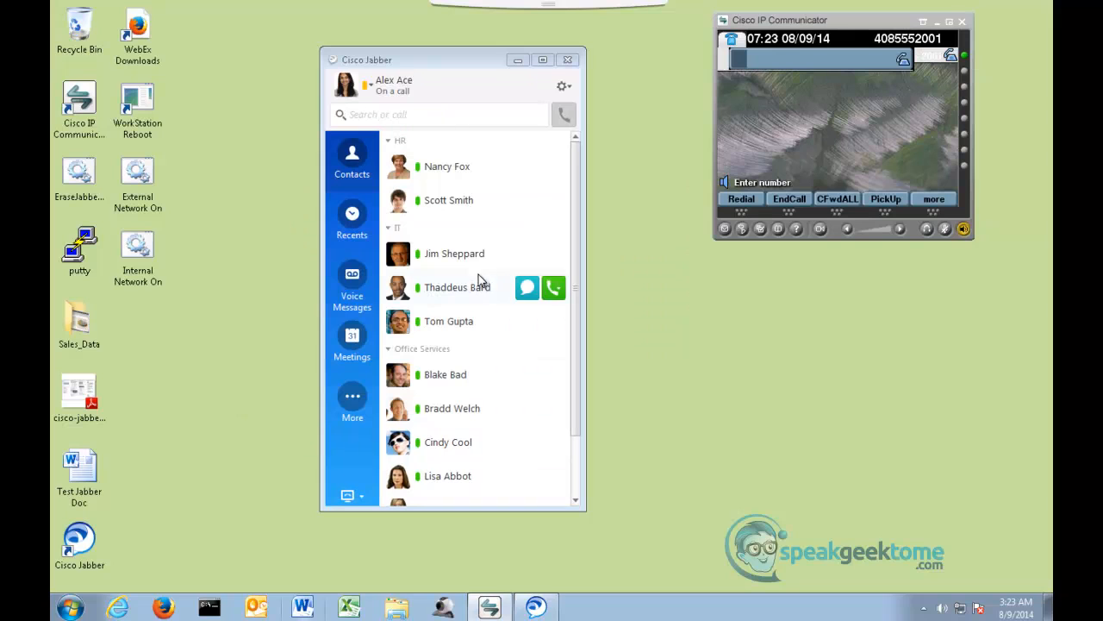
click(965, 58)
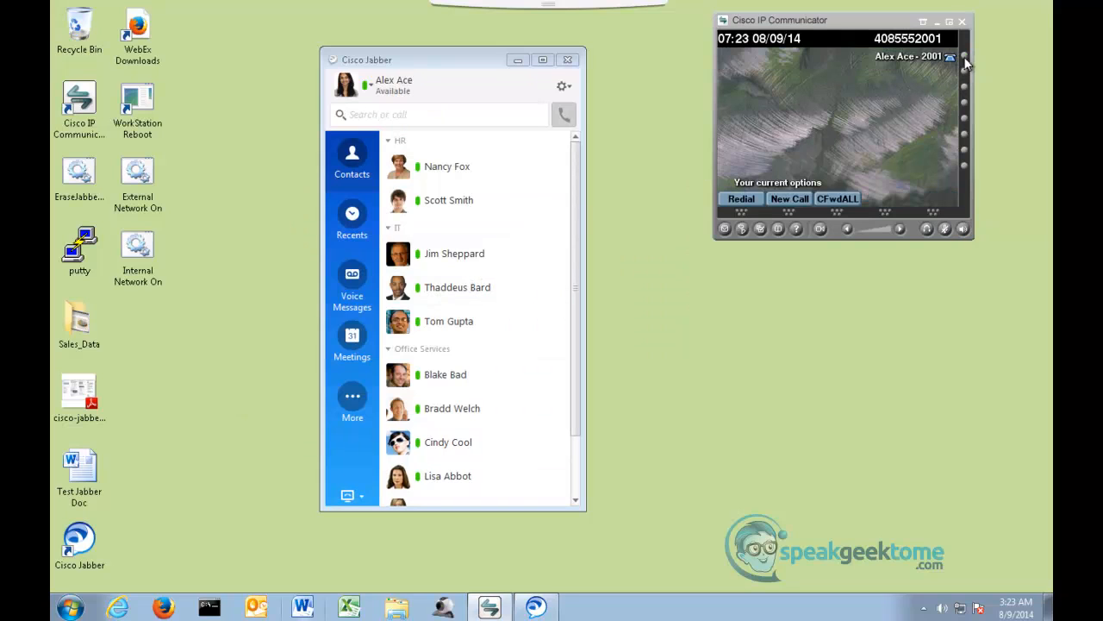
- Call the work number of the first IT contact from Jabber on SiteB-WS02 and answer the call in Jabber on SiteB-WS01
key(alt+Tab)
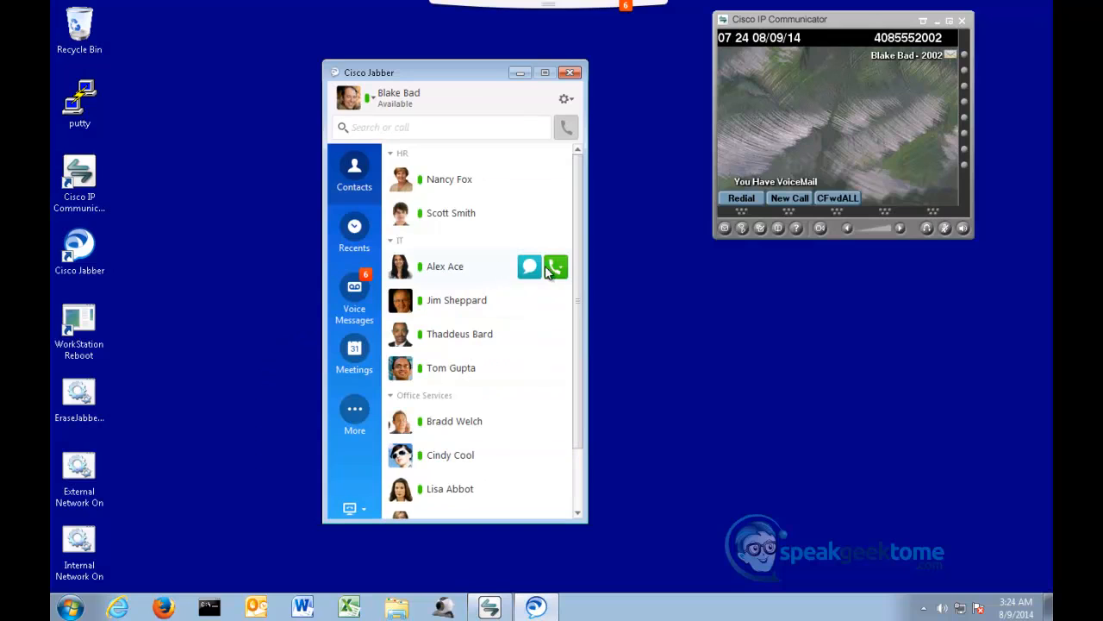
click(552, 270)
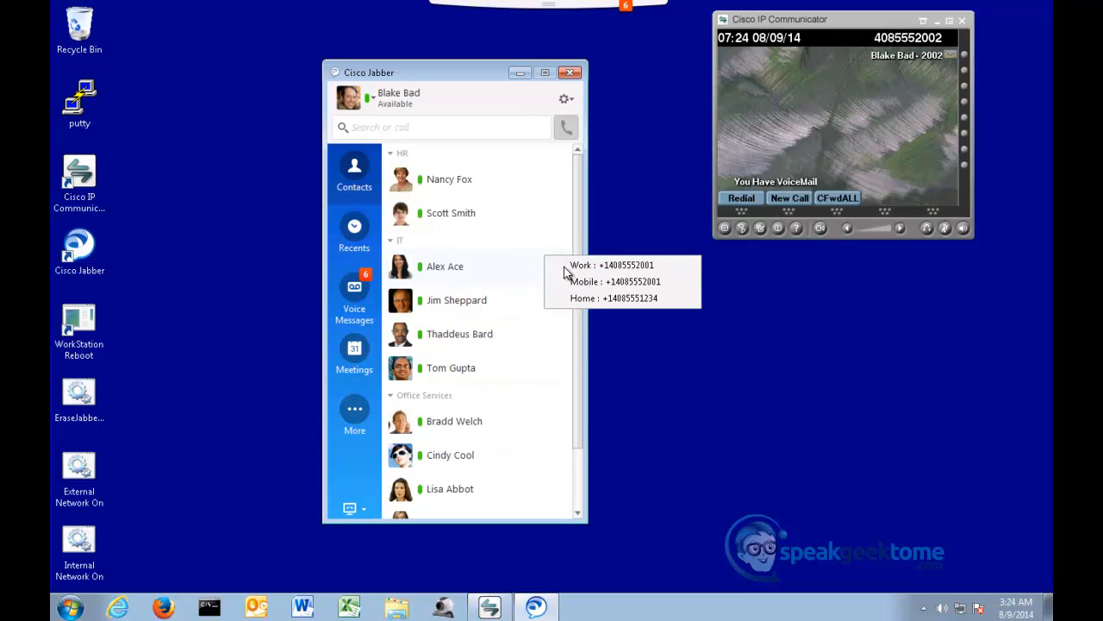
click(608, 269)
key(alt+Tab)
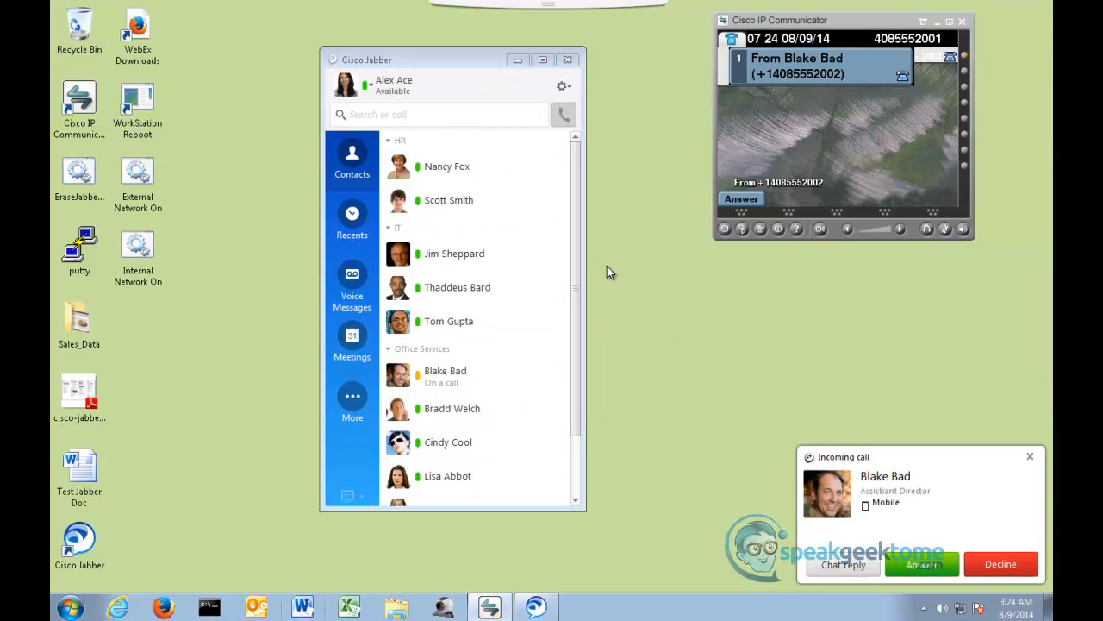
click(922, 565)
- Move the Jabber call window clear of the desktop edge and end the call
drag(793, 133, 616, 131)
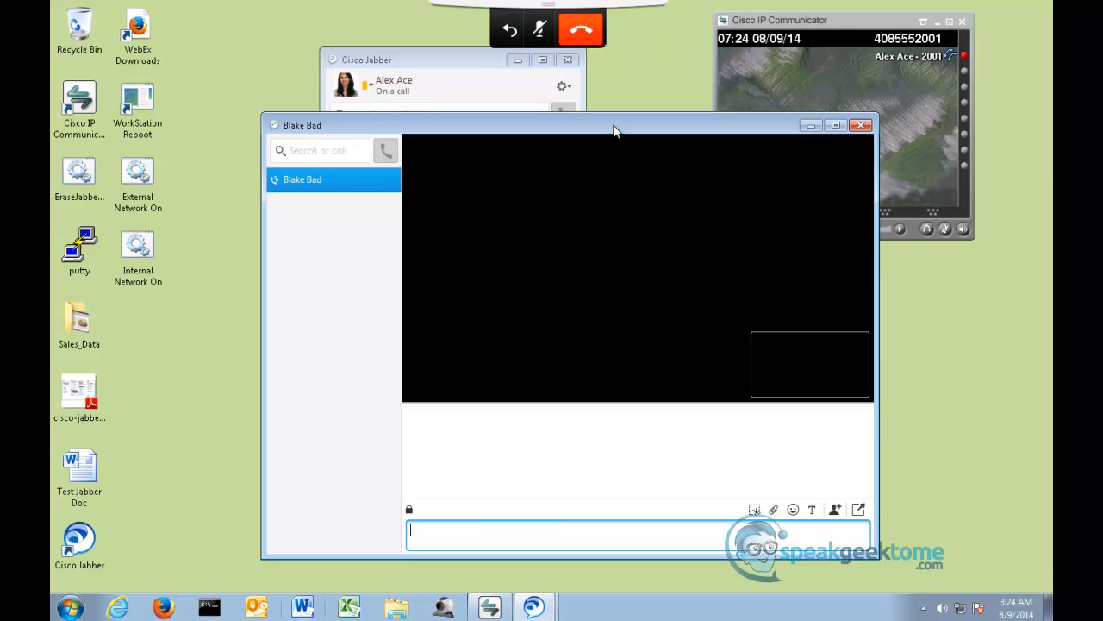
mouse_move(704, 317)
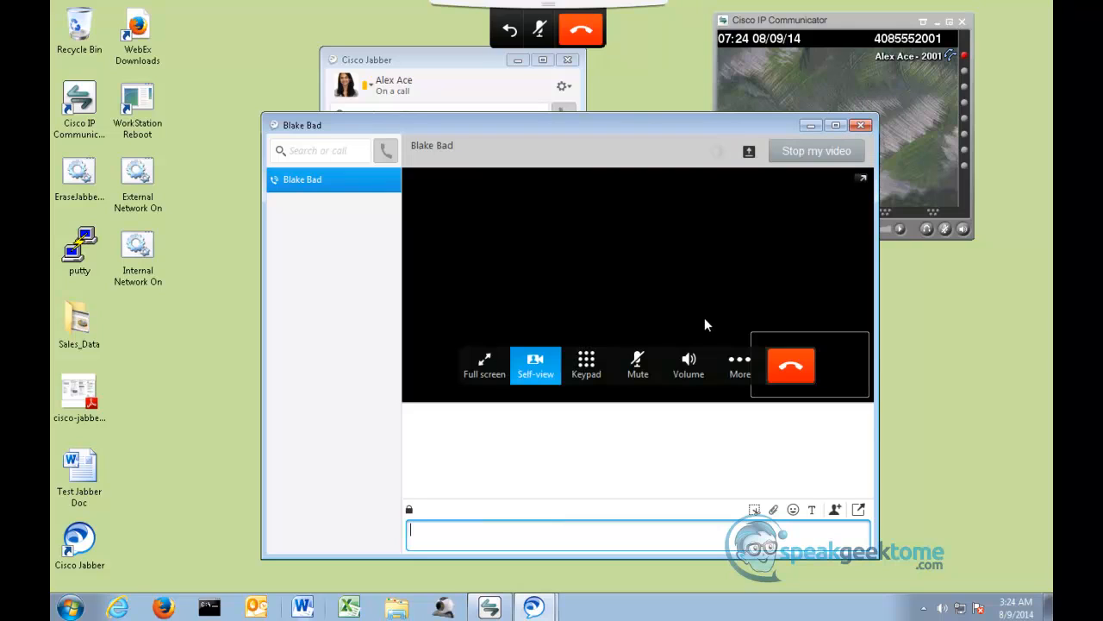
click(784, 378)
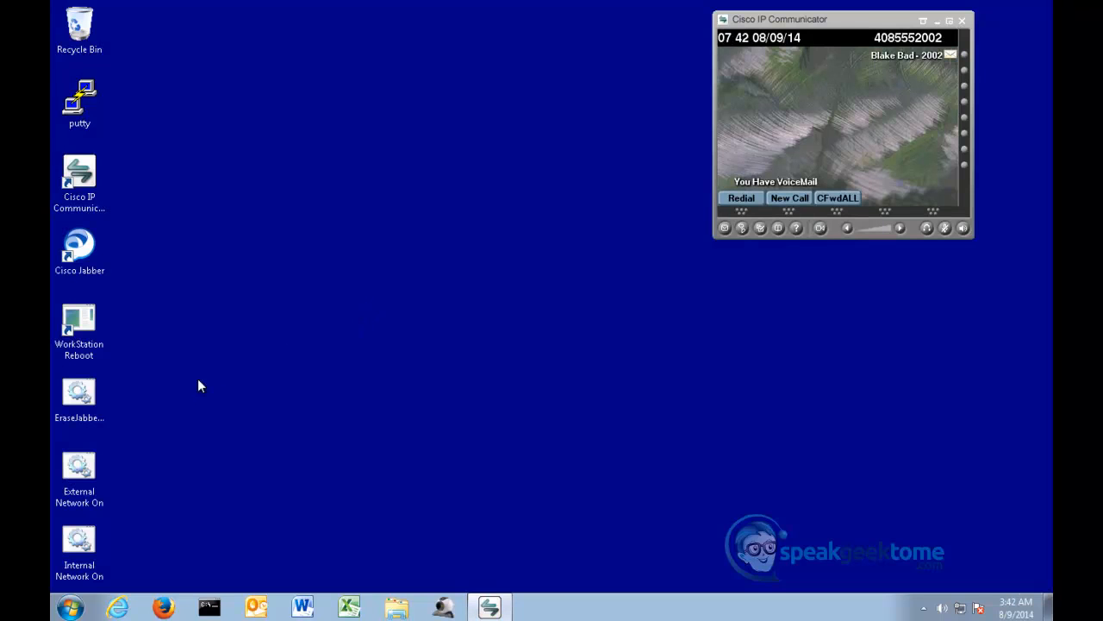
- Launch Cisco Jabber on the SiteB-WS02 external workstation and accept the siteb-expe02.siteb.com certificate
double_click(76, 250)
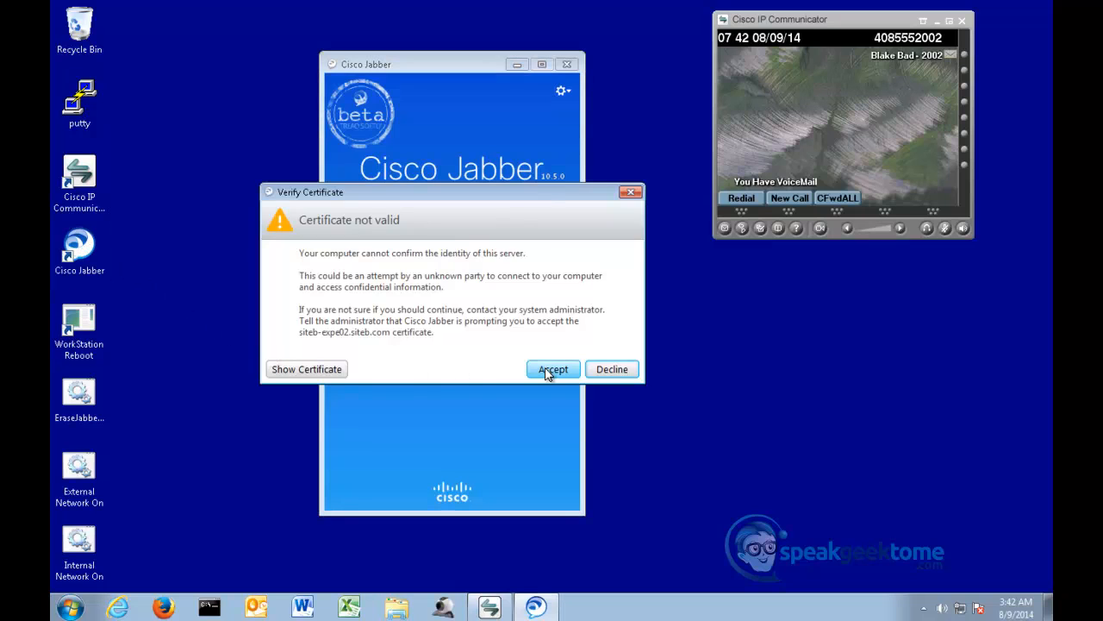
click(547, 370)
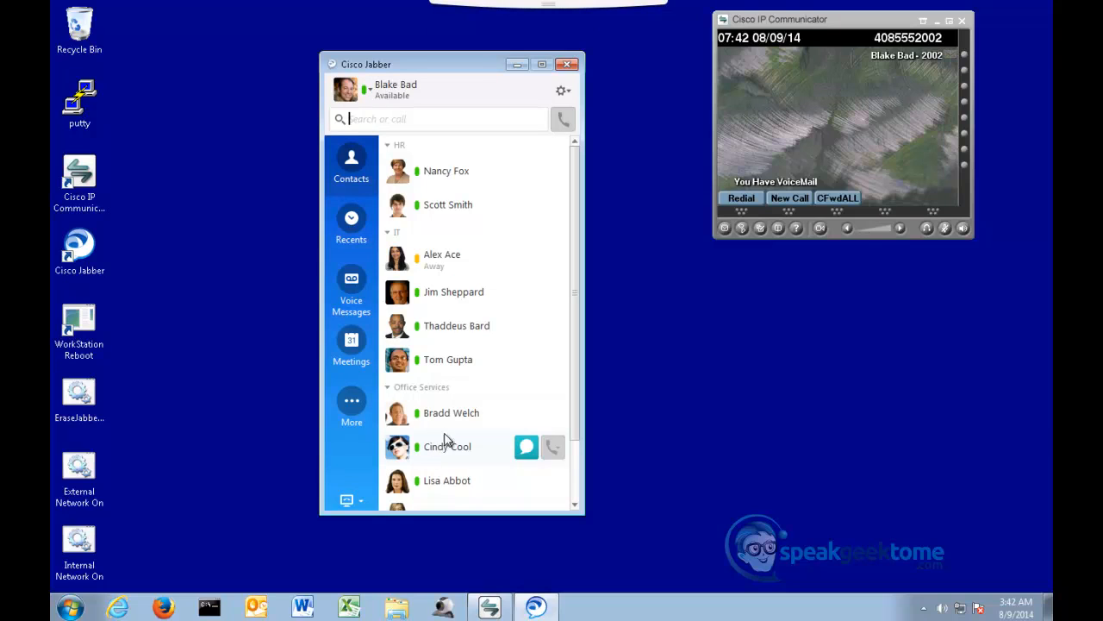
- Open Jabber's connection status and examine the softphone's server address
click(565, 93)
mouse_move(547, 160)
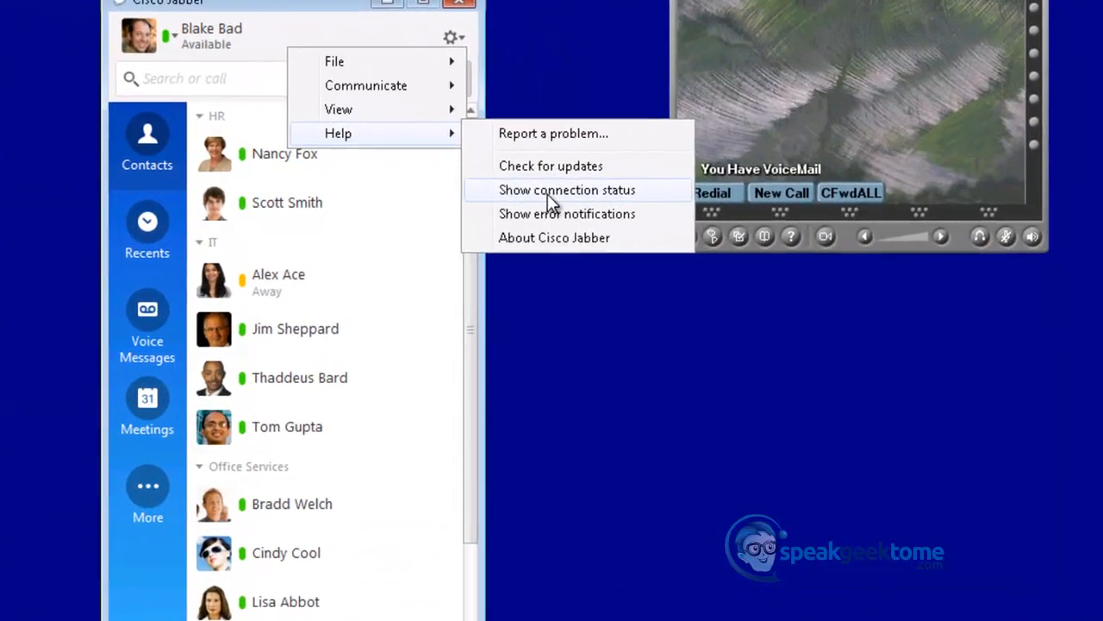
click(627, 195)
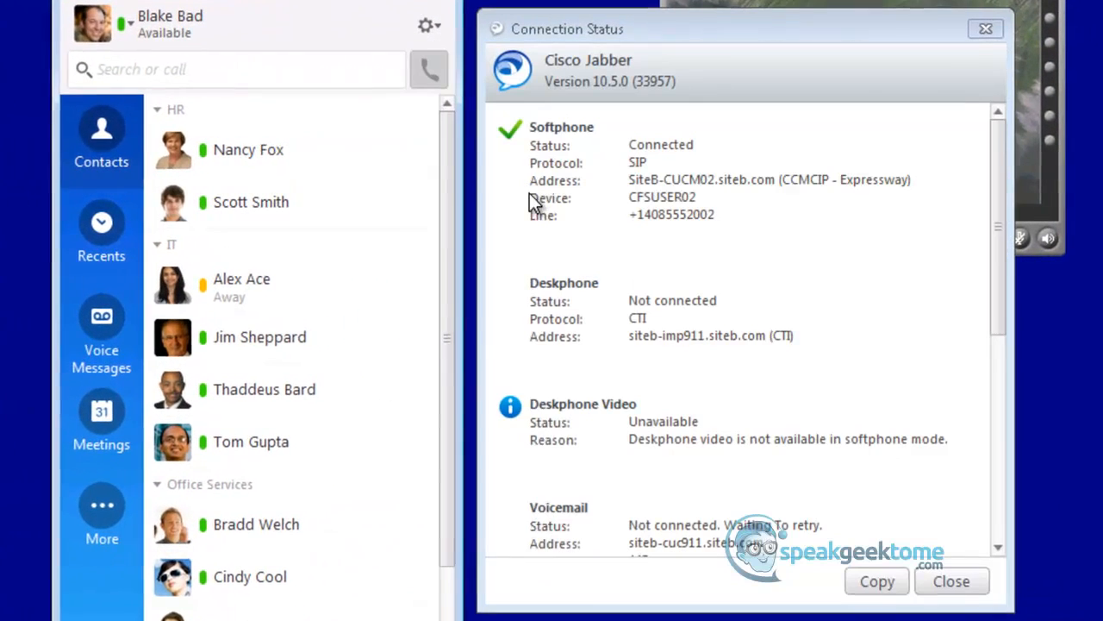
drag(931, 181, 627, 180)
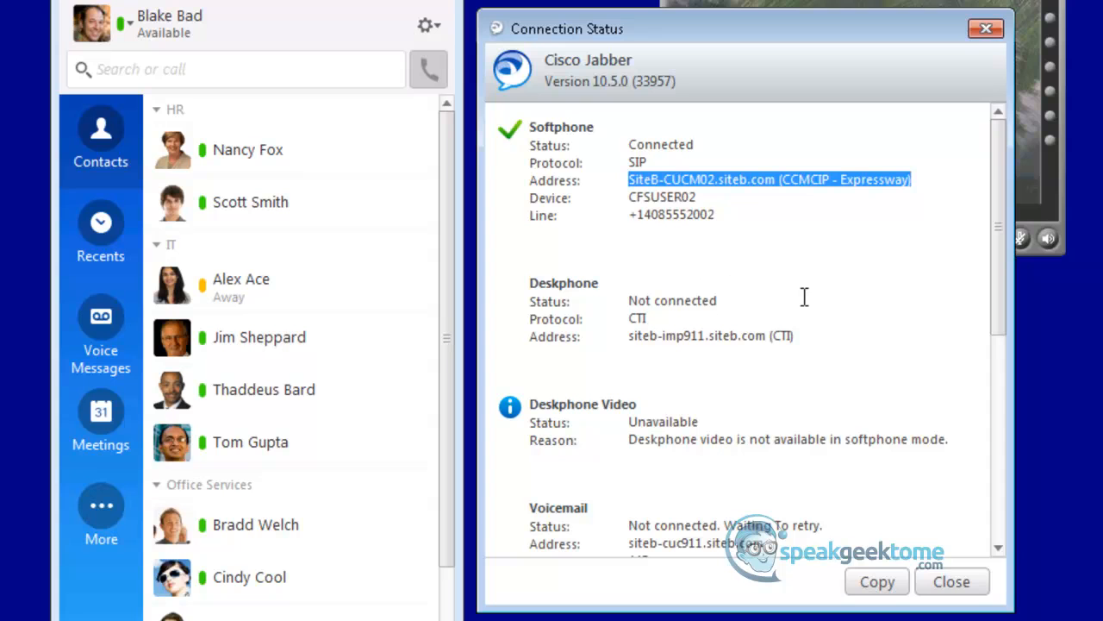
drag(1002, 222, 986, 165)
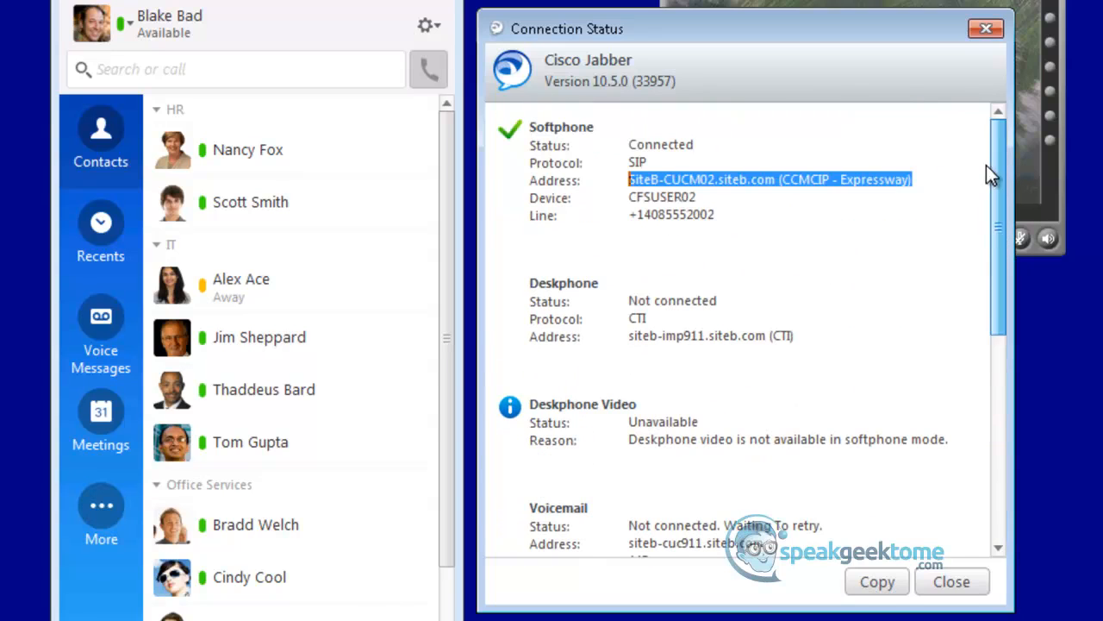
- Search the Jabber directory for a user by partial user ID, and clear the search
click(163, 70)
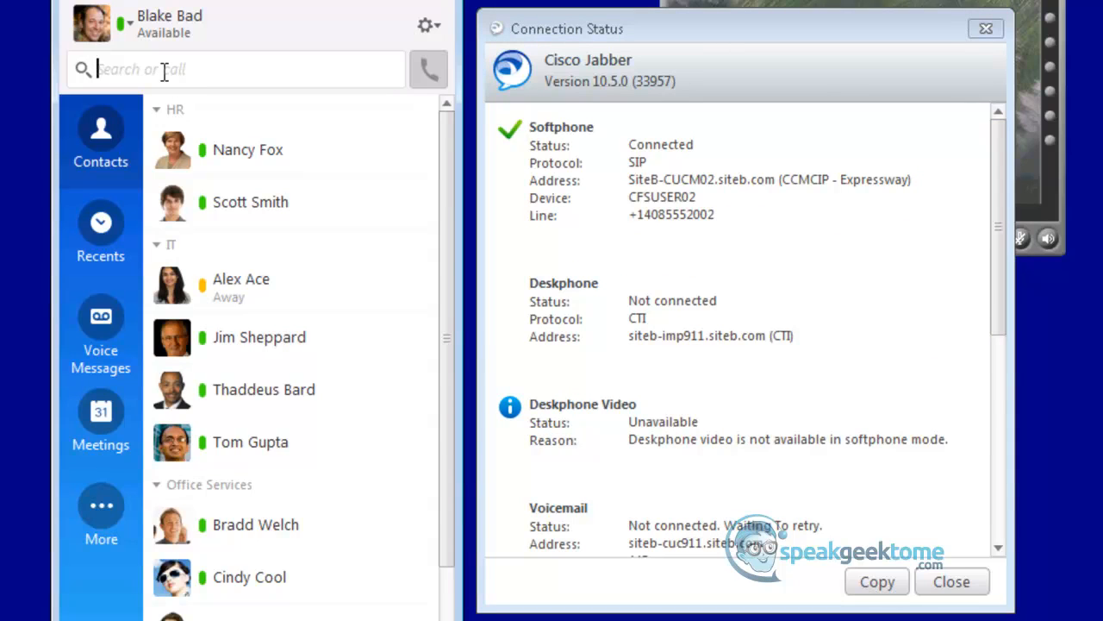
text(ps)
text(tn)
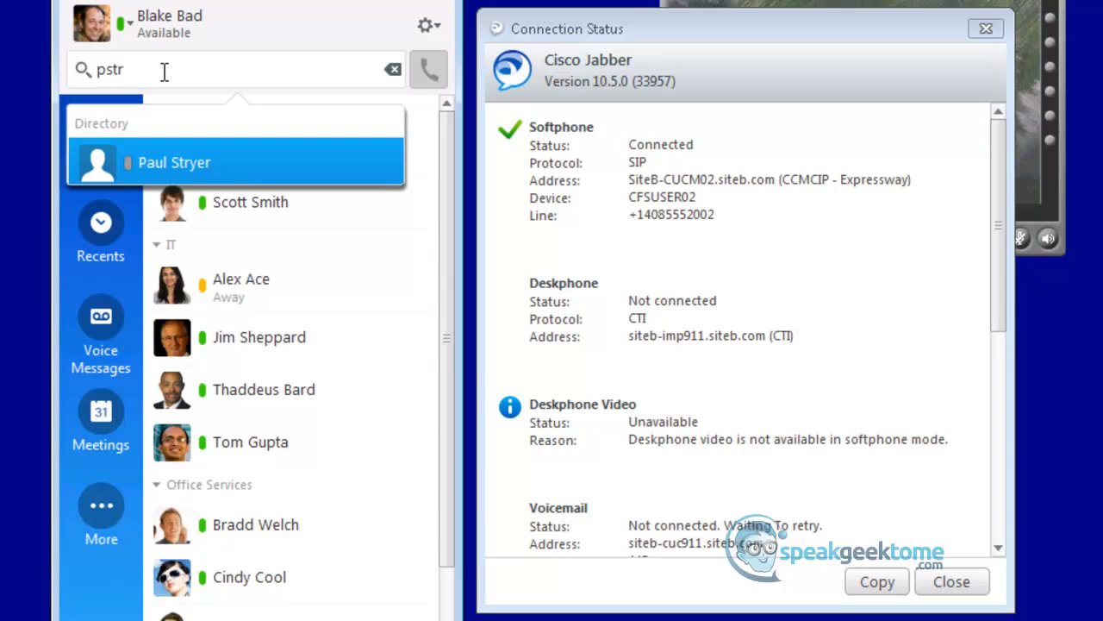
key(BackSpace)
key(BackSpace)
key(BackSpace)
key(BackSpace)
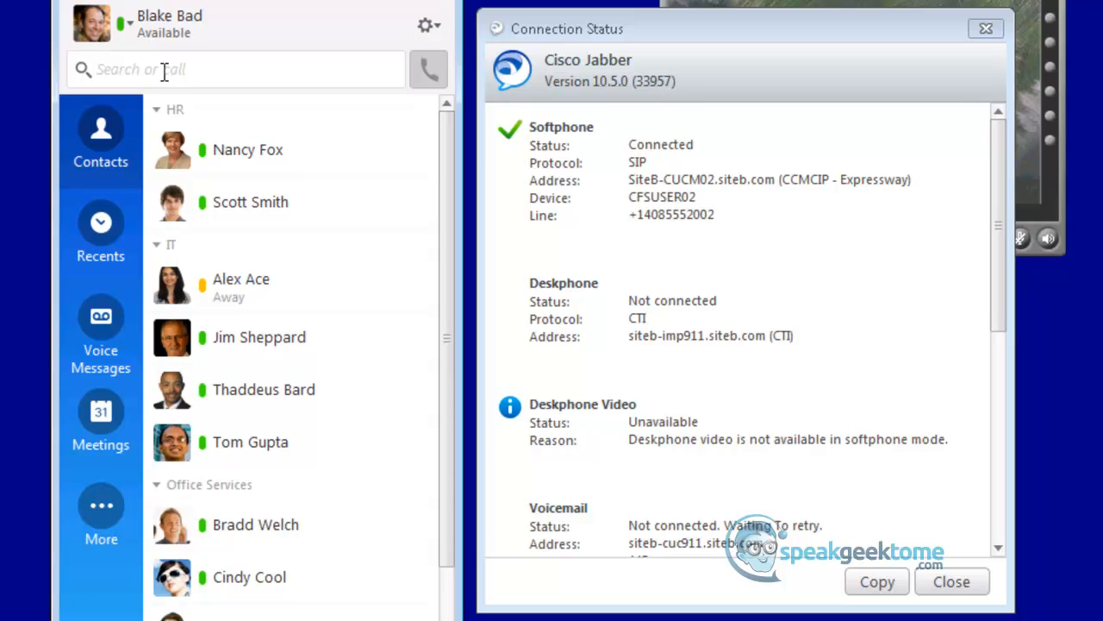
- Review the voicemail, presence and directory entries in Jabber's connection status and close the window
drag(999, 249, 999, 555)
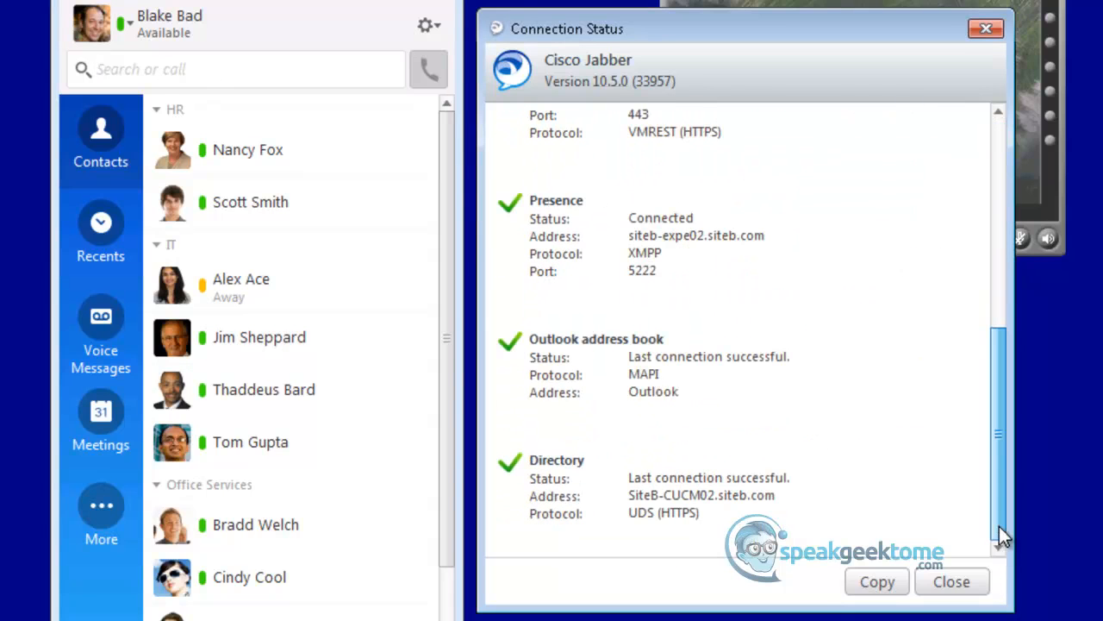
drag(992, 396, 873, 378)
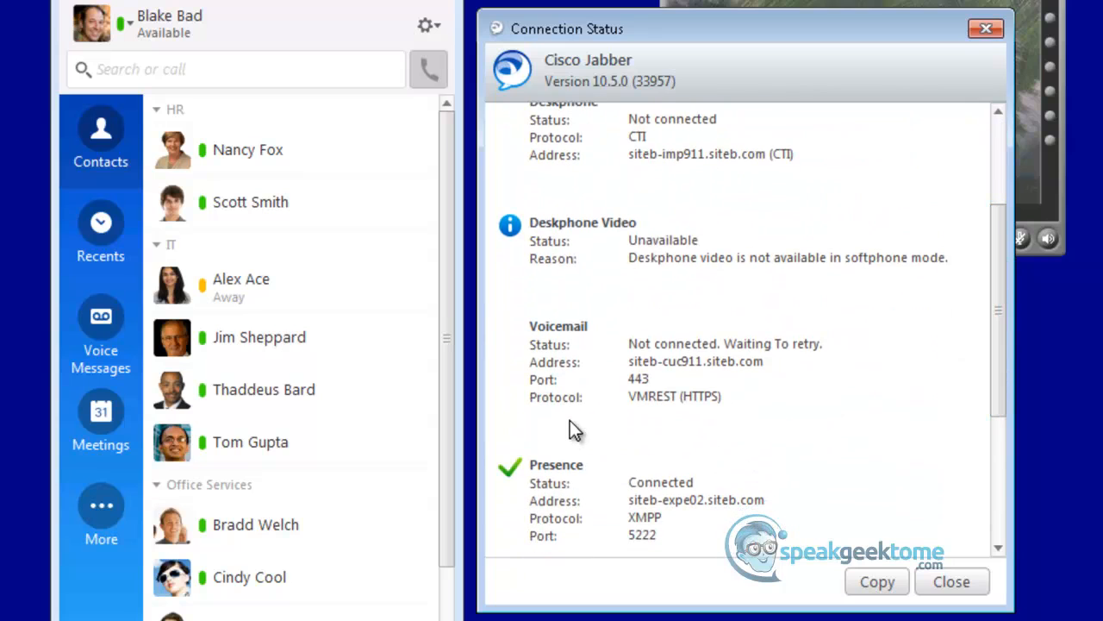
click(945, 581)
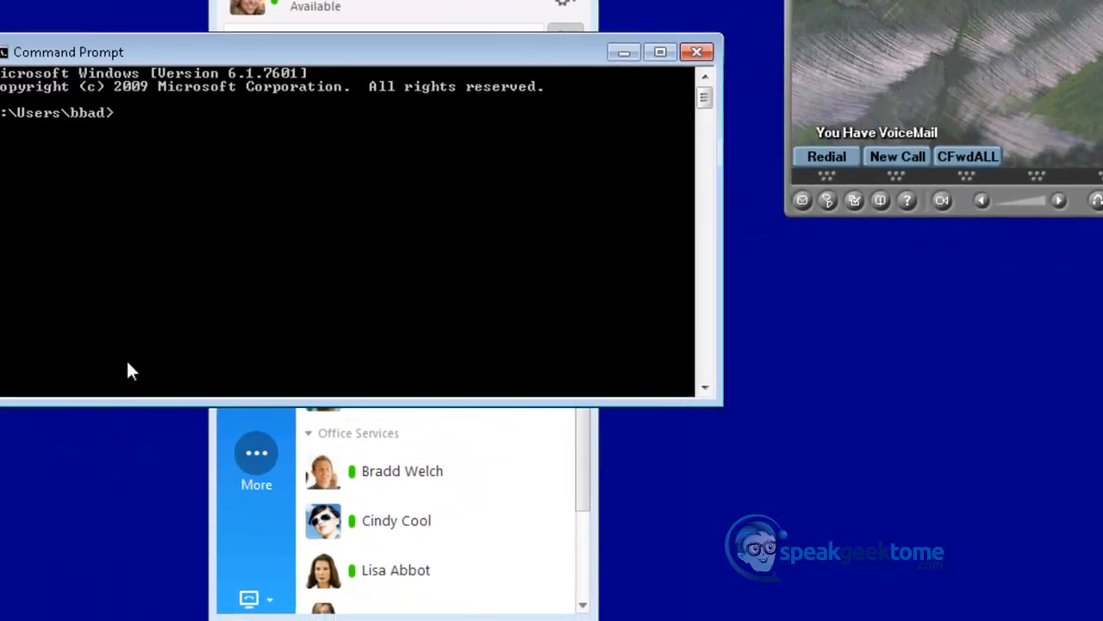
- Start nslookup in the command prompt and set the query type with "set type=srv"
text(nslookup)
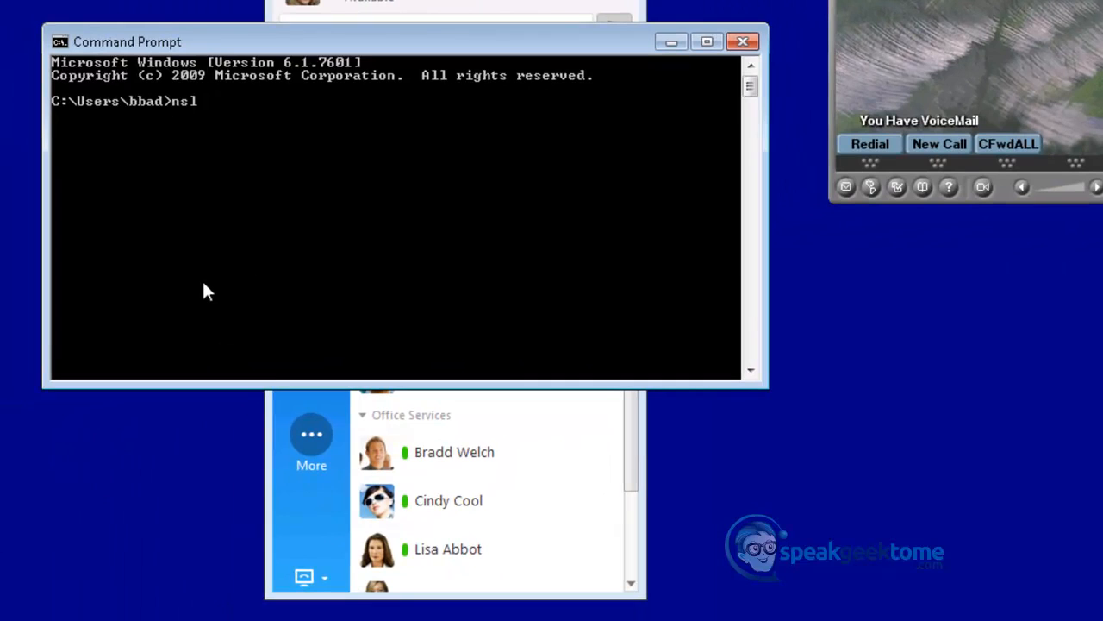
key(Return)
text(sety)
key(BackSpace)
text(type=srv)
key(Return)
key(Return)
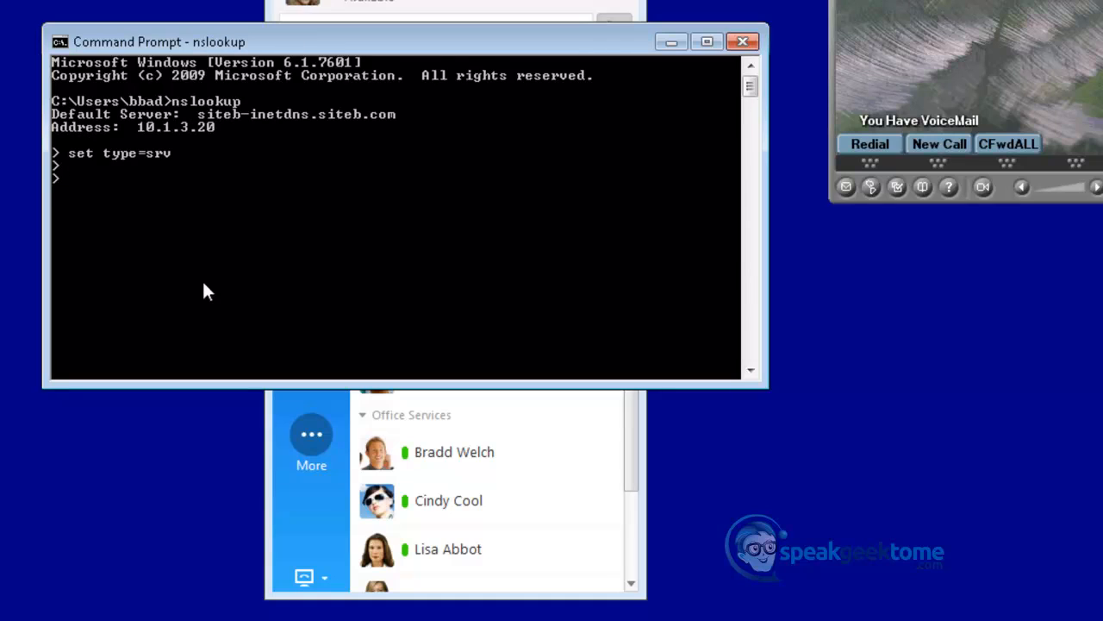
- Query the SRV record _cisco-uds._tcp.siteb.com in nslookup
text(_cisco-uds._tcp.)
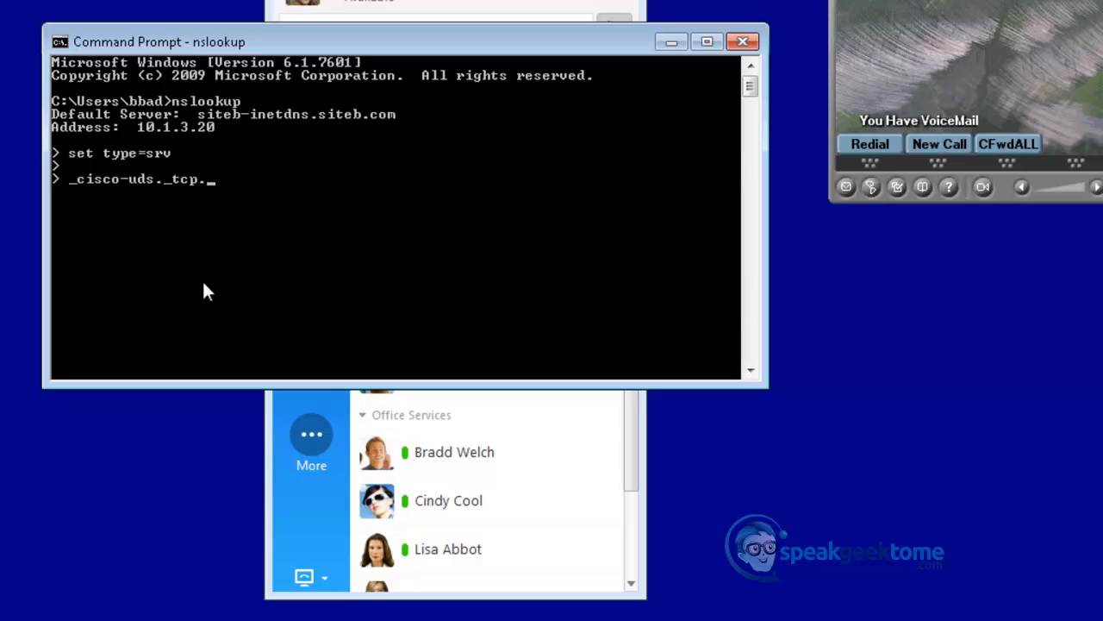
text(siteb.com)
key(Return)
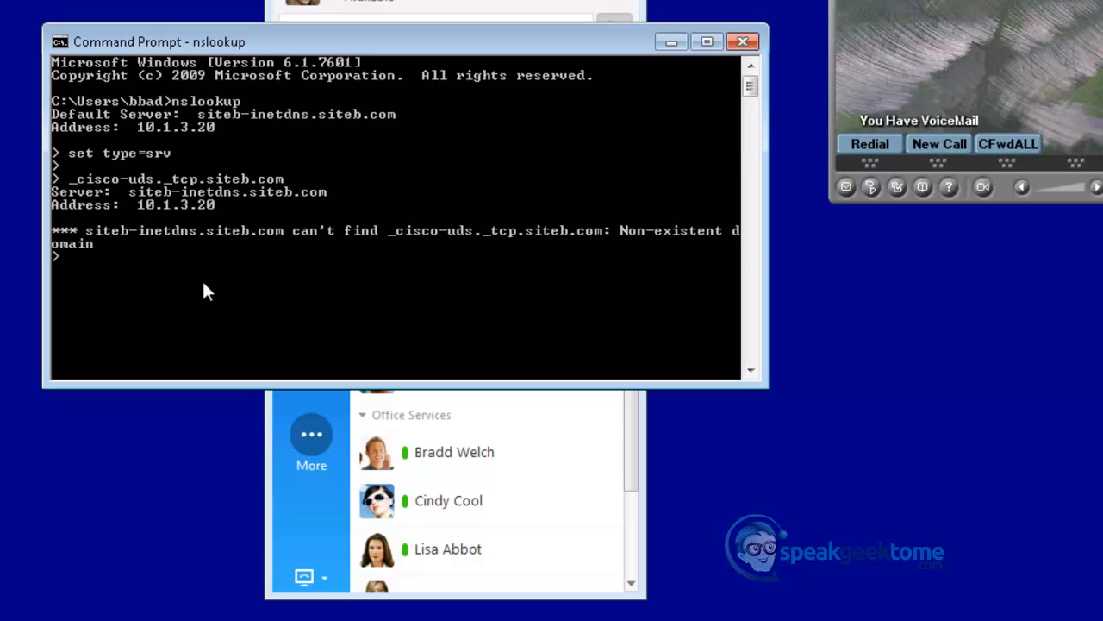
- Query the SRV record _collab-edge._tls.siteb.com in nslookup
key(Return)
text(_co)
text(llab-edge)
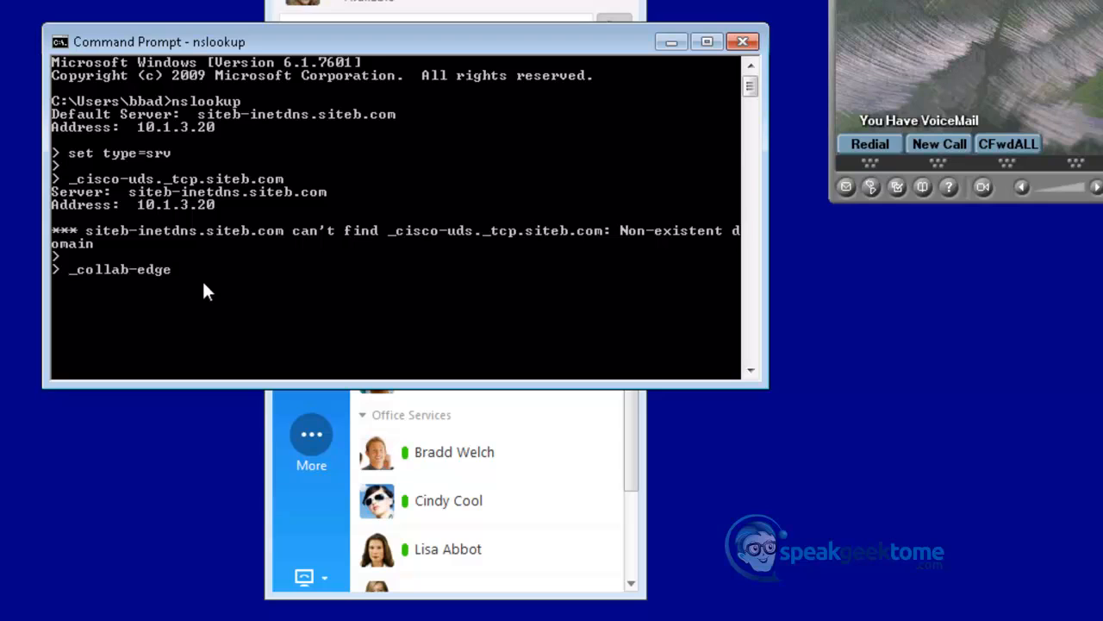
text(._tls.siteb.com)
key(Return)
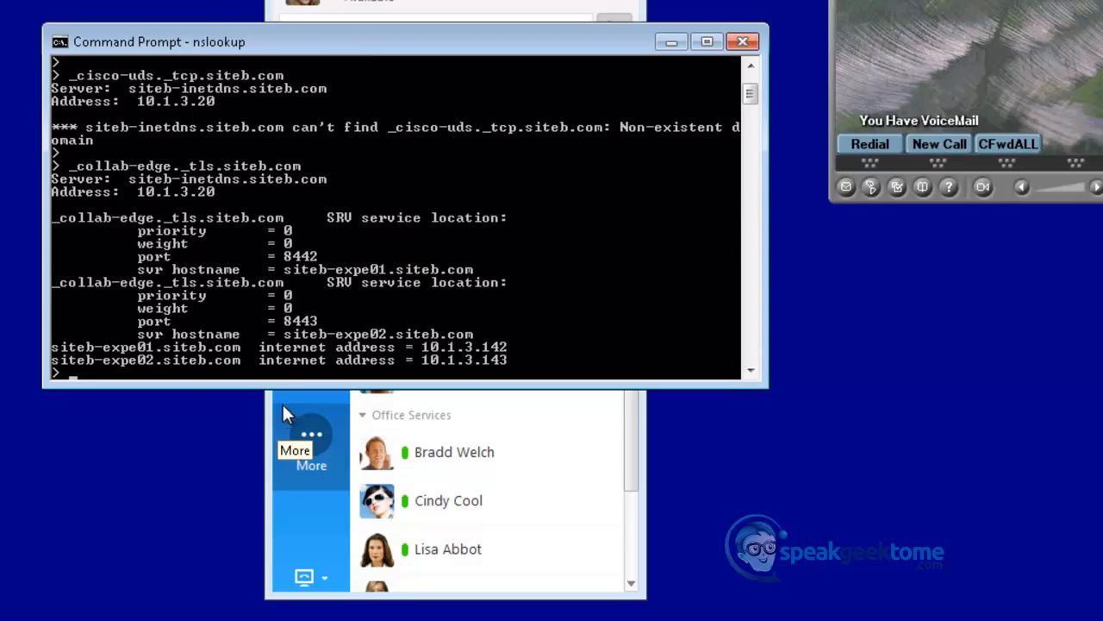
- Enlarge the command prompt window, repeat the _collab-edge._tls.siteb.com query to compare the record order, and close the window
drag(286, 416, 319, 616)
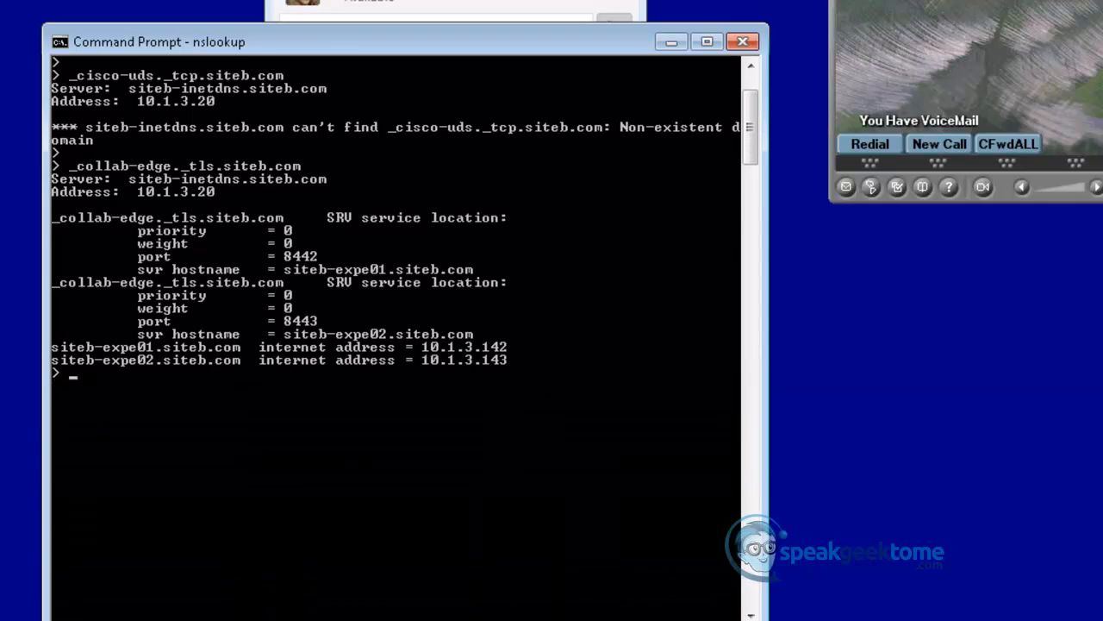
key(Up)
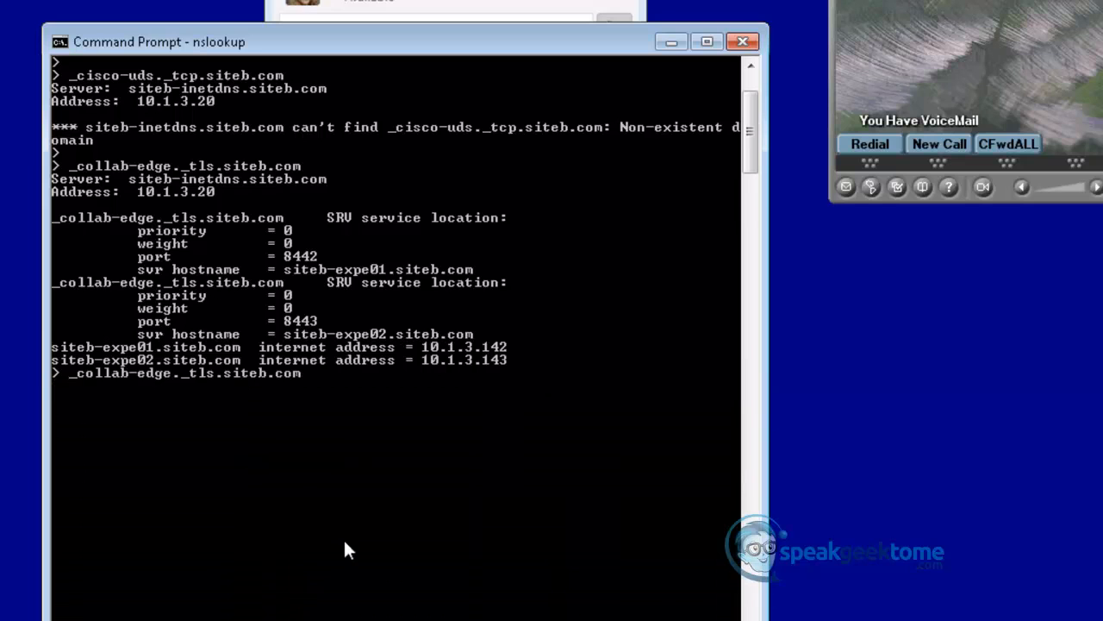
key(Return)
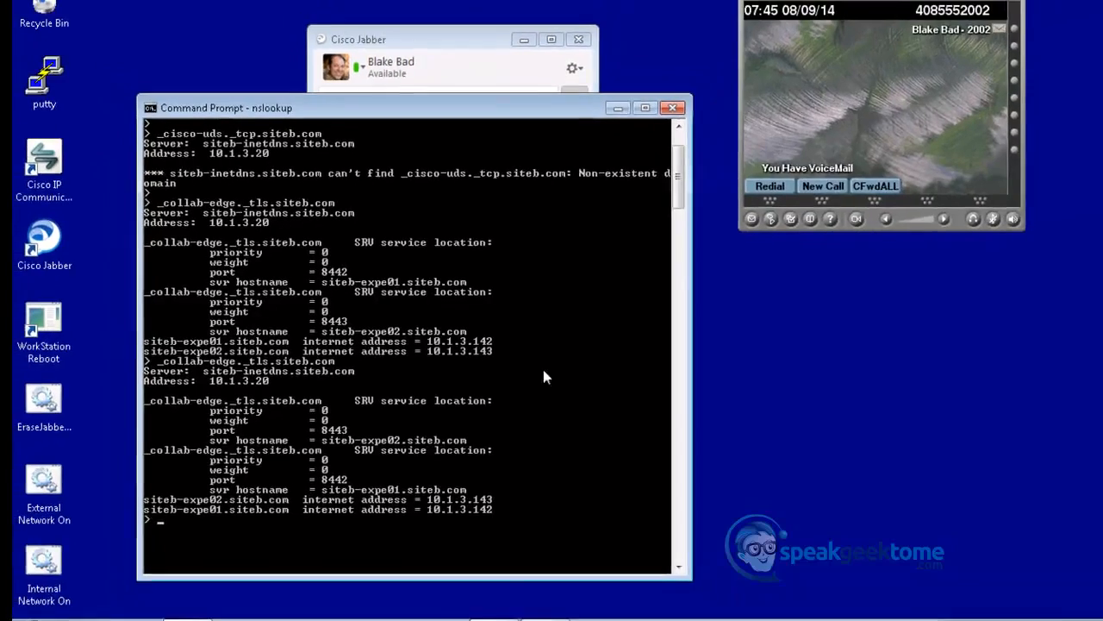
click(673, 107)
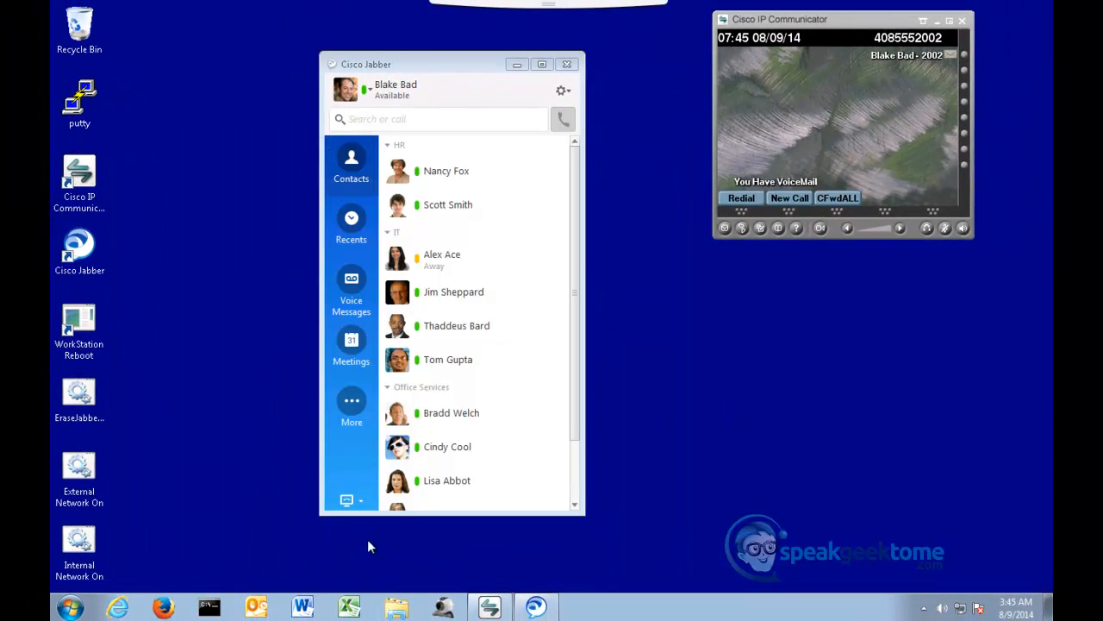
- Switch to the SiteB-AD desktop and open the Unified Communications configuration page on the siteb-expc01 Expressway-C
mouse_move(375, 619)
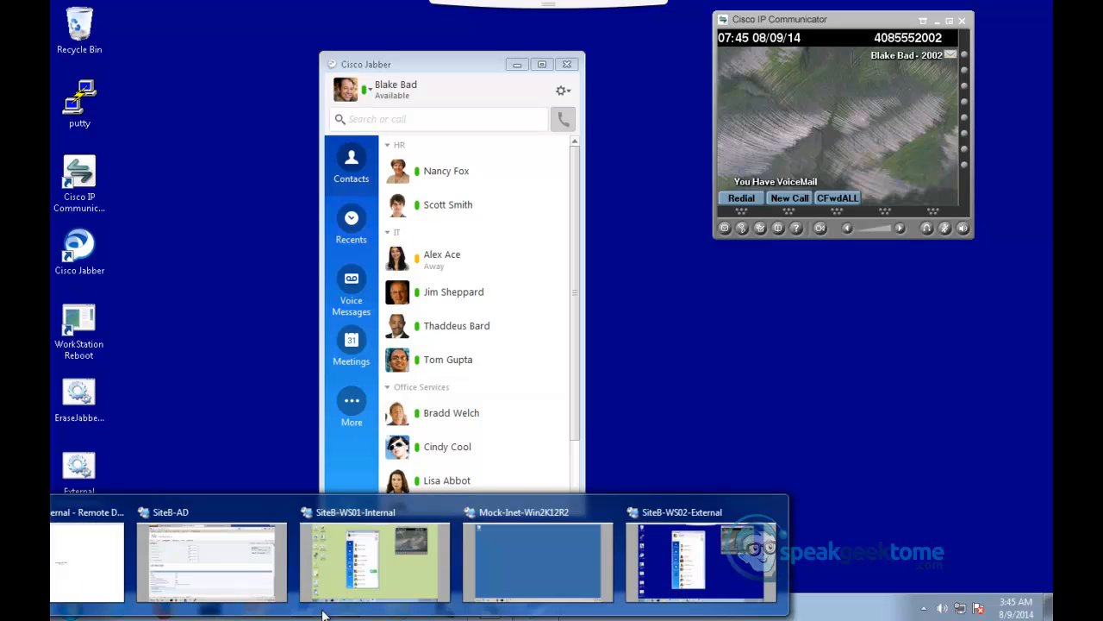
click(252, 586)
click(230, 15)
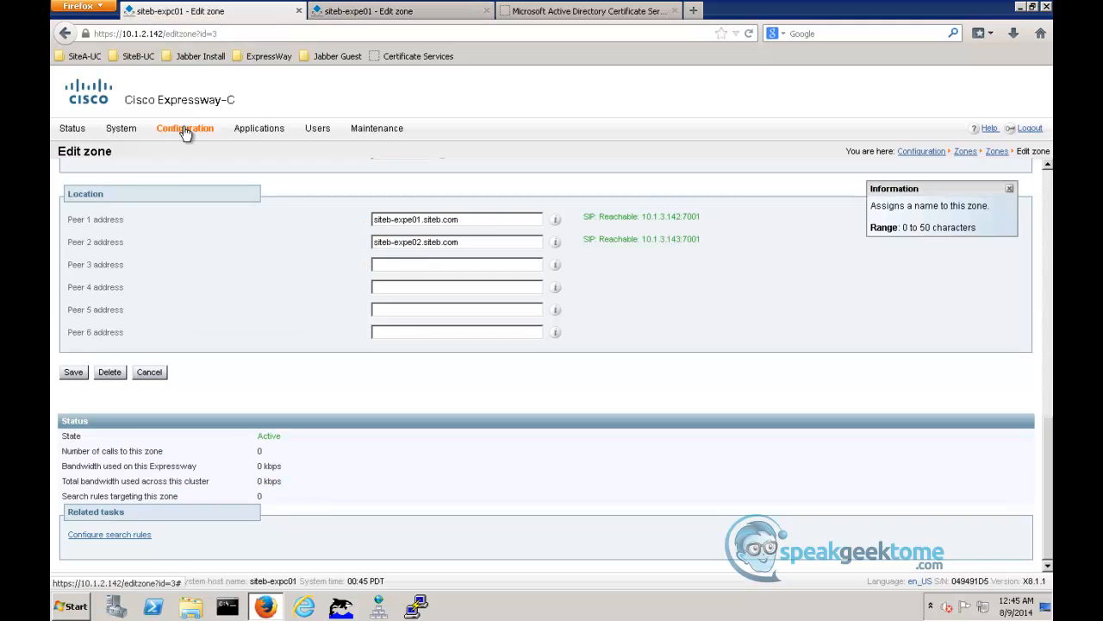
mouse_move(184, 133)
mouse_move(211, 260)
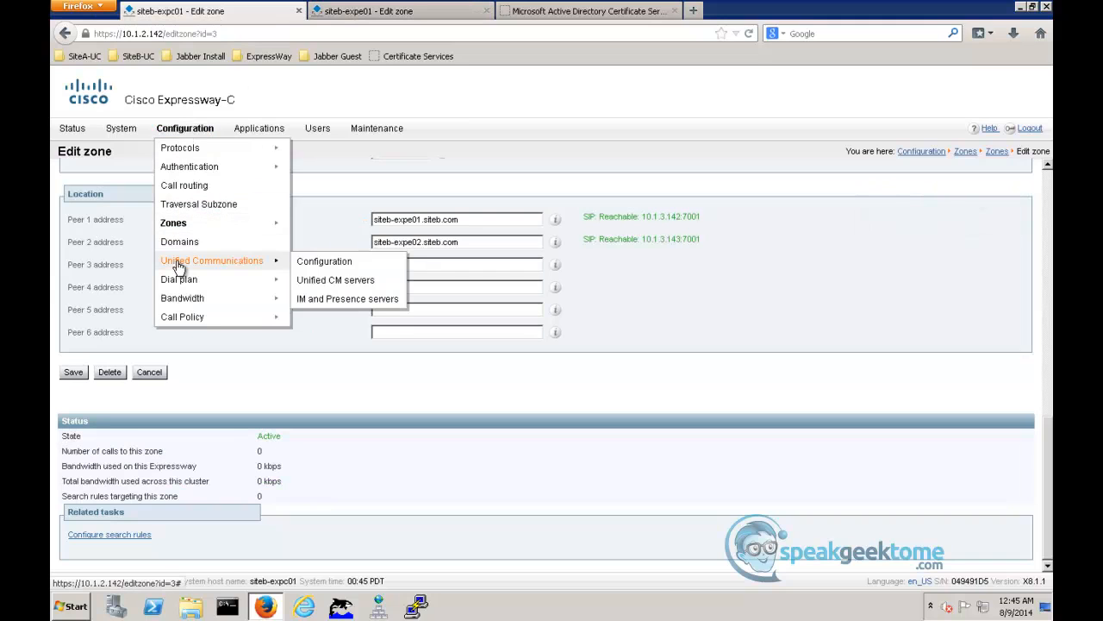
click(365, 262)
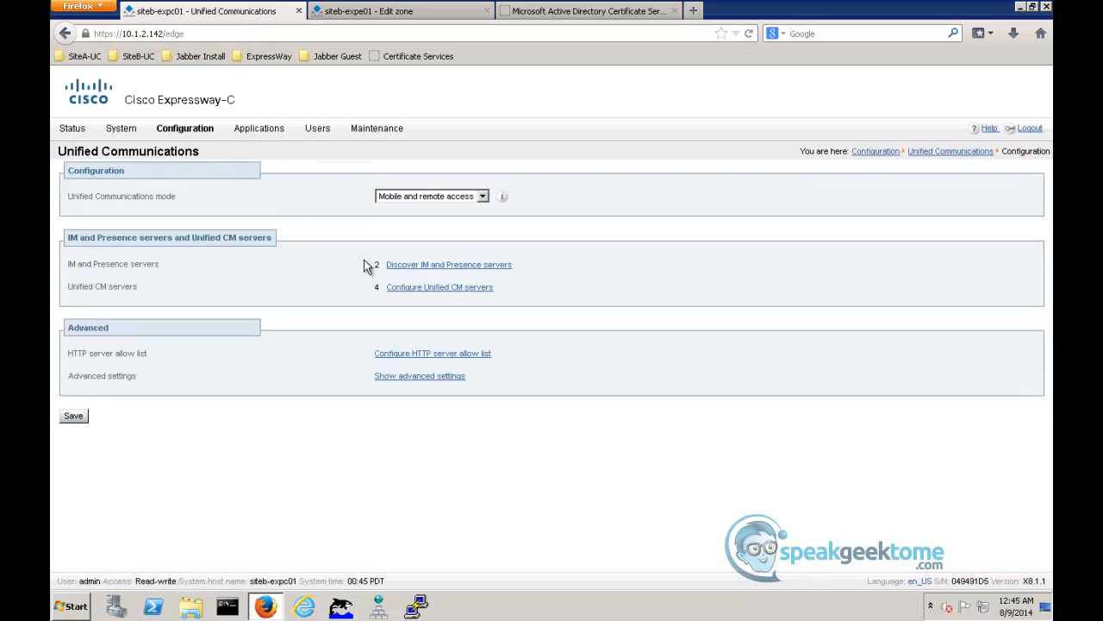
- Add siteb-cuc911.siteb.com to the HTTP server allow list with the description "Visual Voice Mail White List"
click(426, 355)
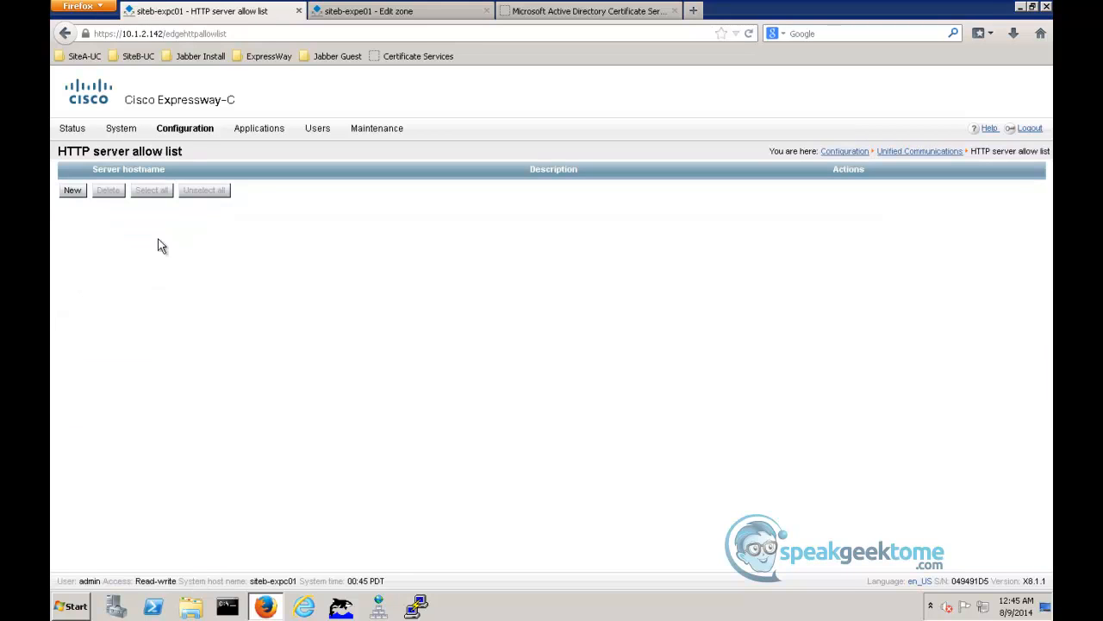
click(72, 197)
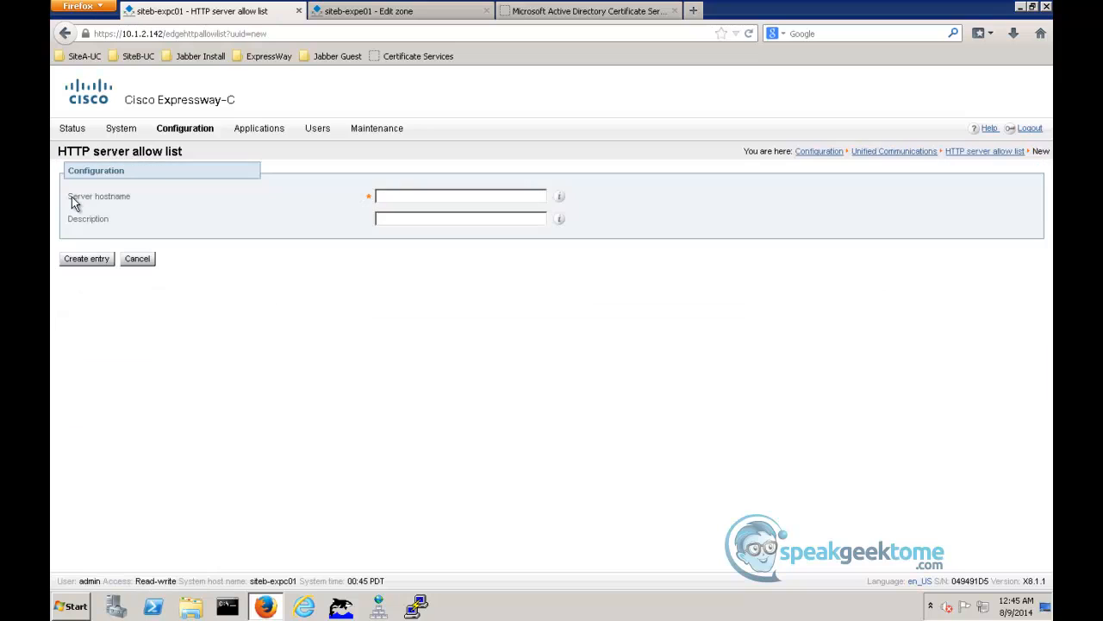
click(559, 195)
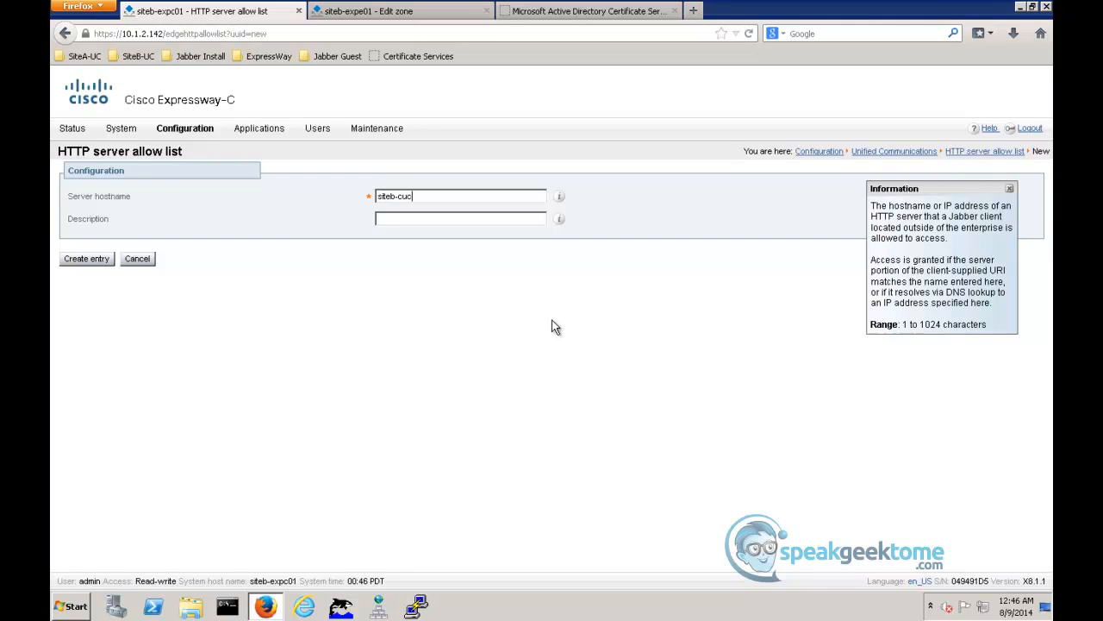
text(.siteb.com)
key(Tab)
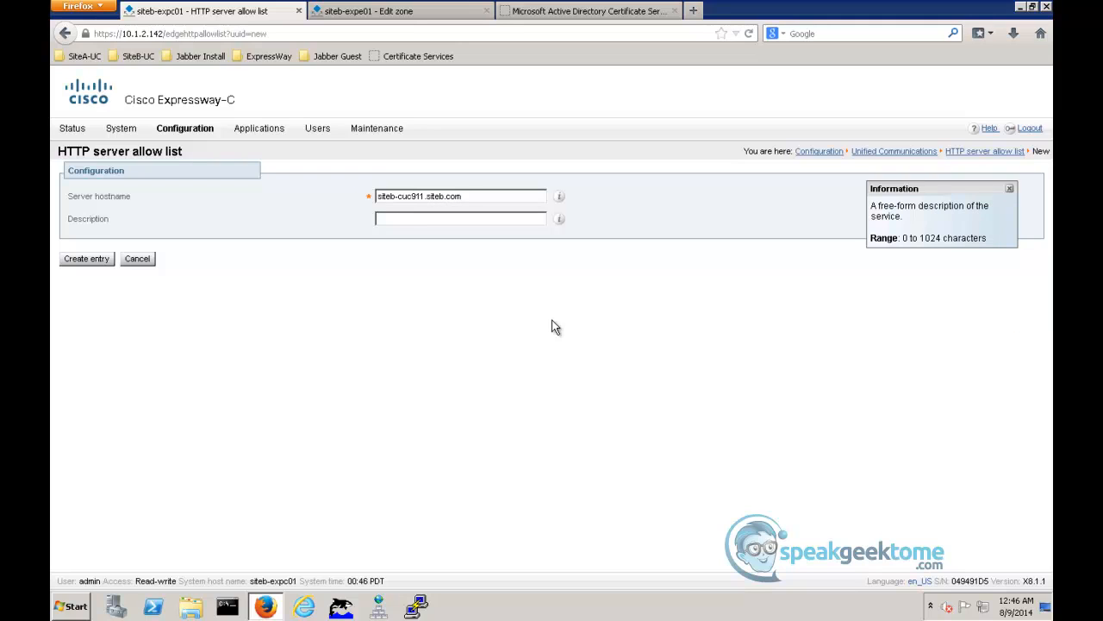
text(Visual Voice Mail White List)
click(87, 259)
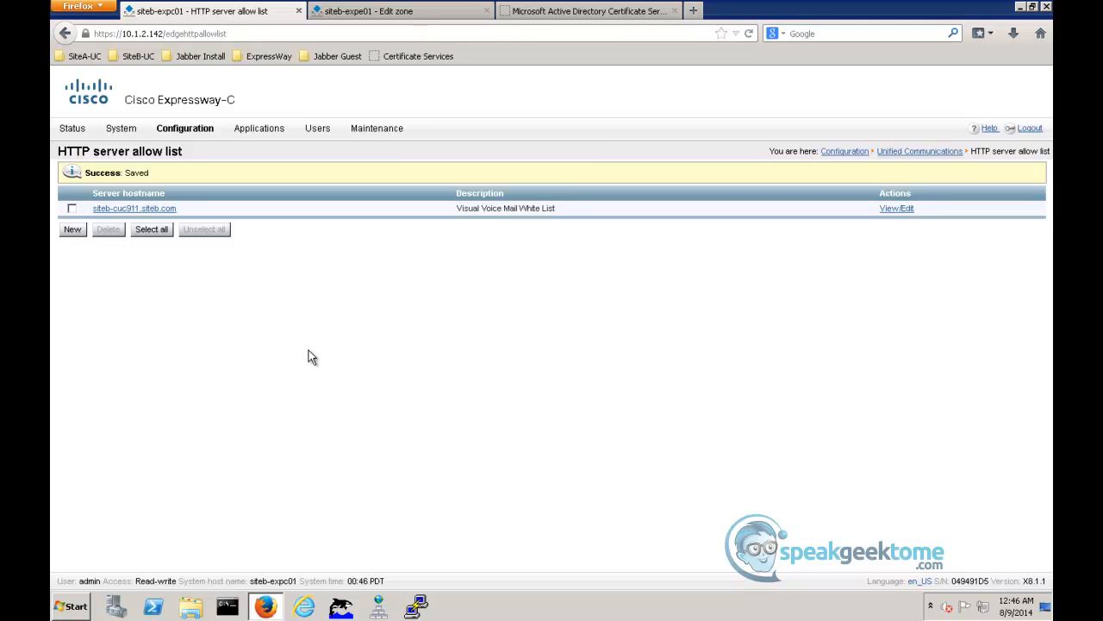
- Switch to the SiteB-WS02-External desktop, exit Cisco Jabber completely and launch it again
mouse_move(281, 619)
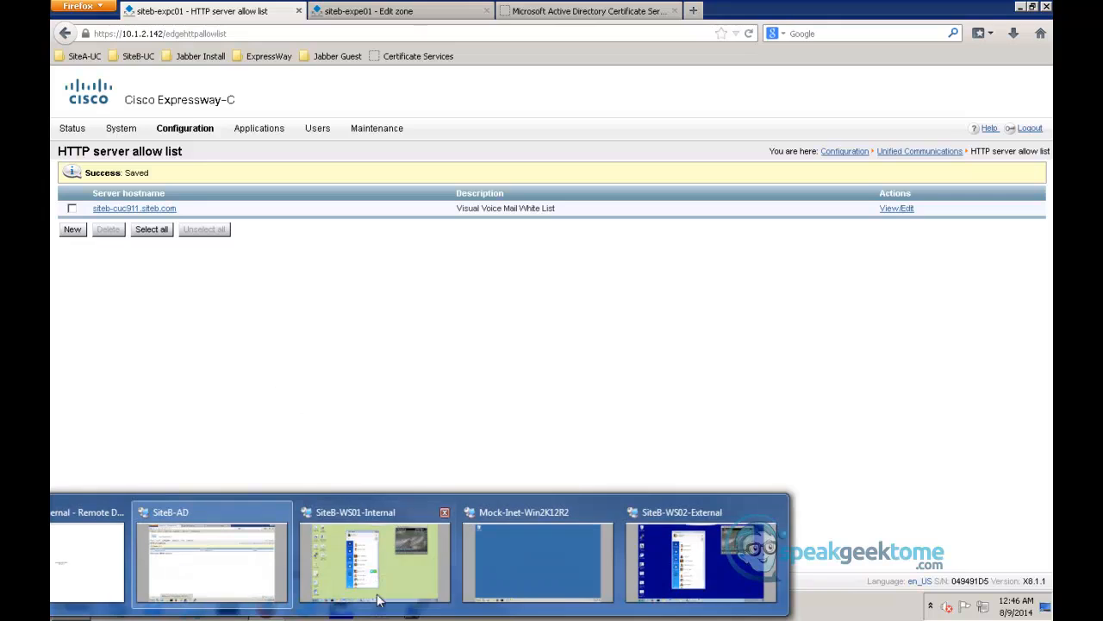
click(653, 593)
click(562, 91)
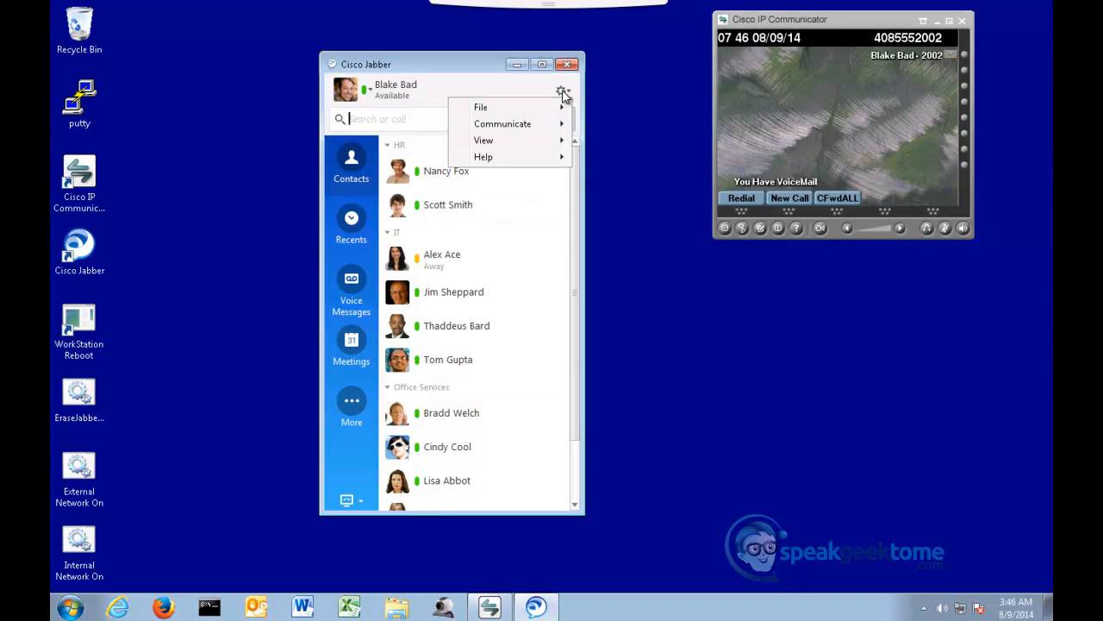
mouse_move(508, 107)
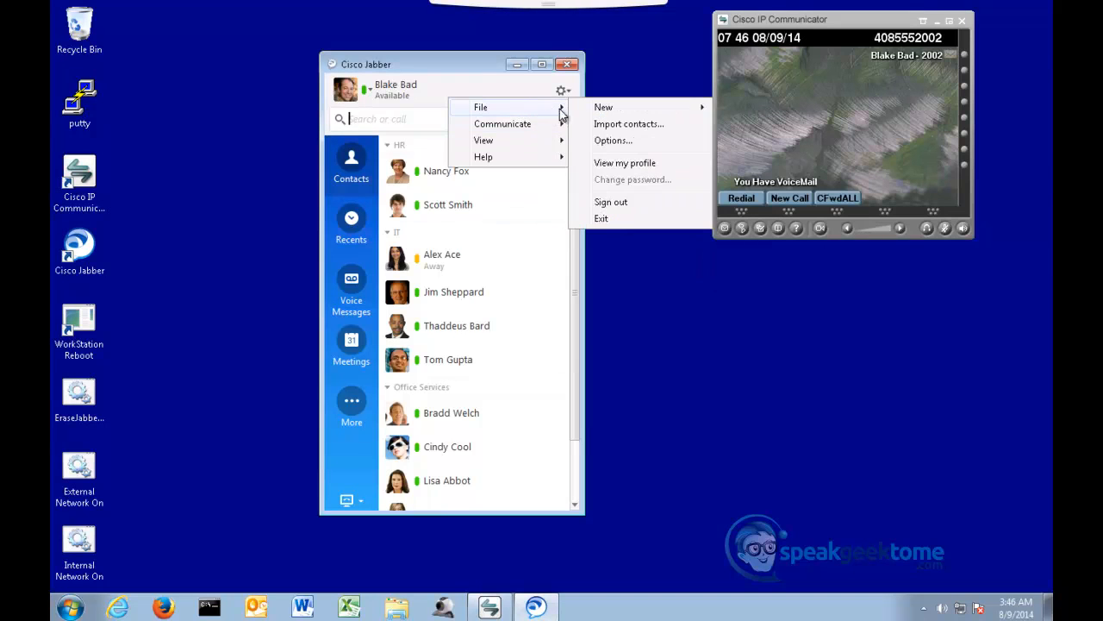
click(618, 221)
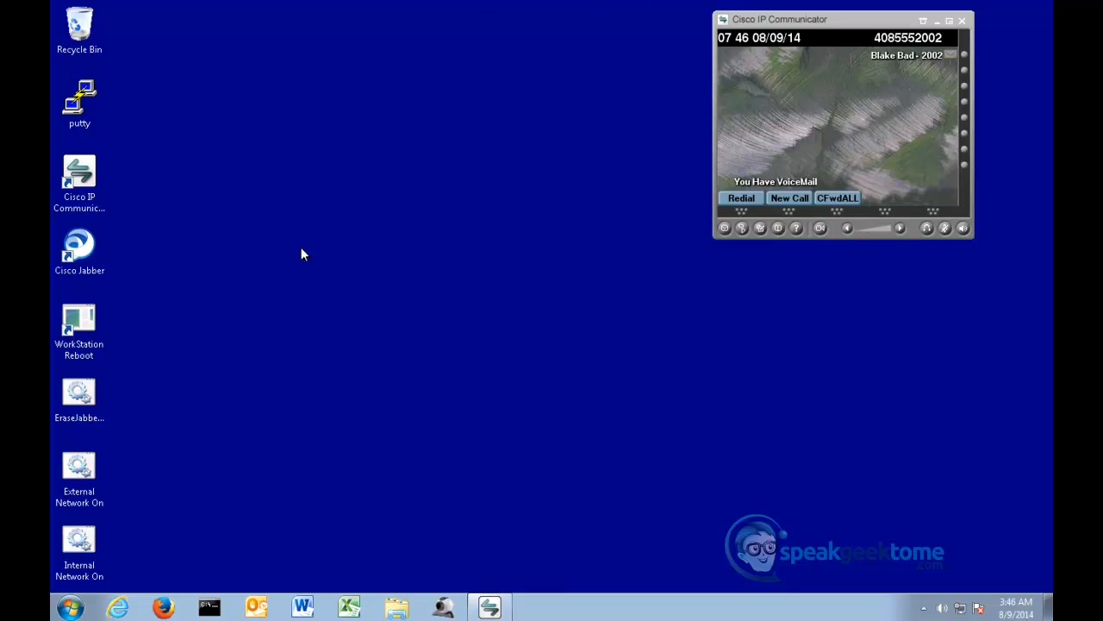
double_click(92, 256)
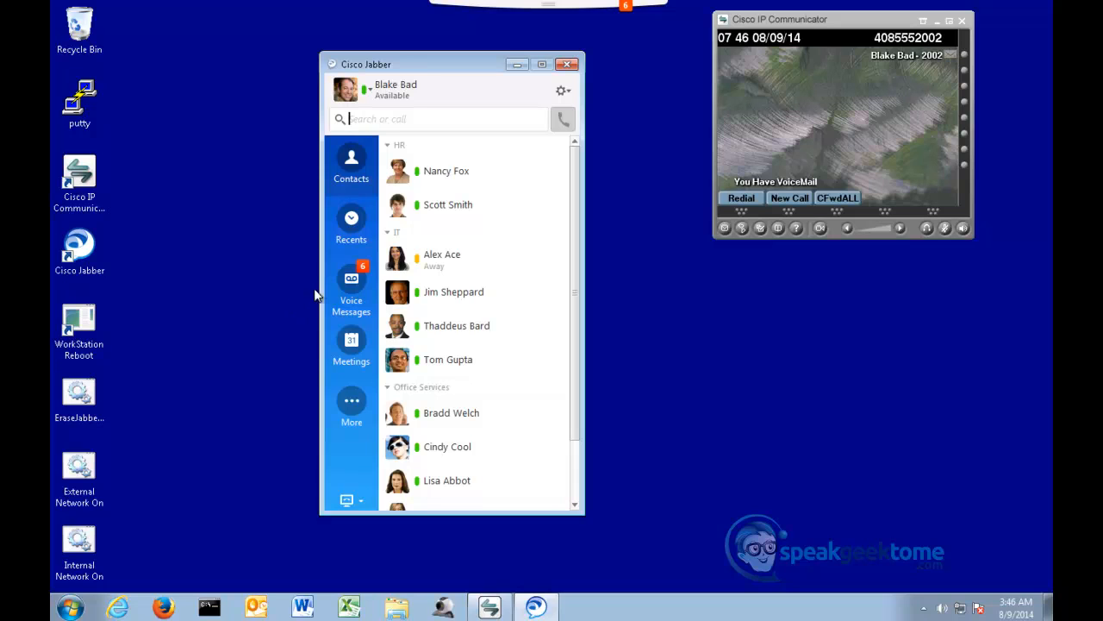
- Check the Voicemail and Presence entries in Jabber's connection status, and close the status window
click(561, 94)
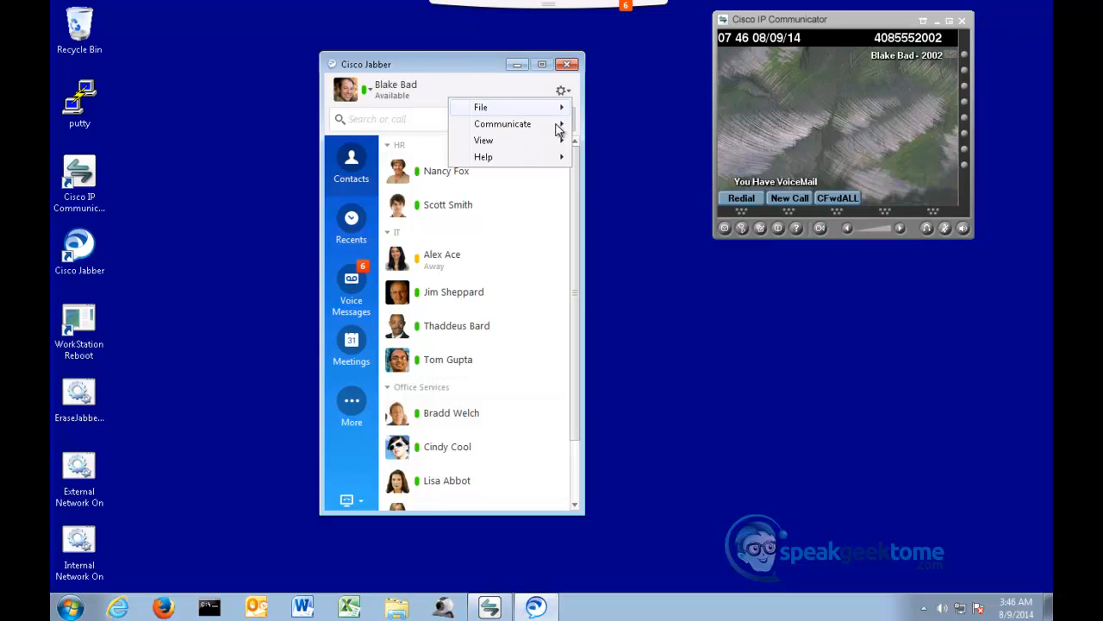
mouse_move(546, 164)
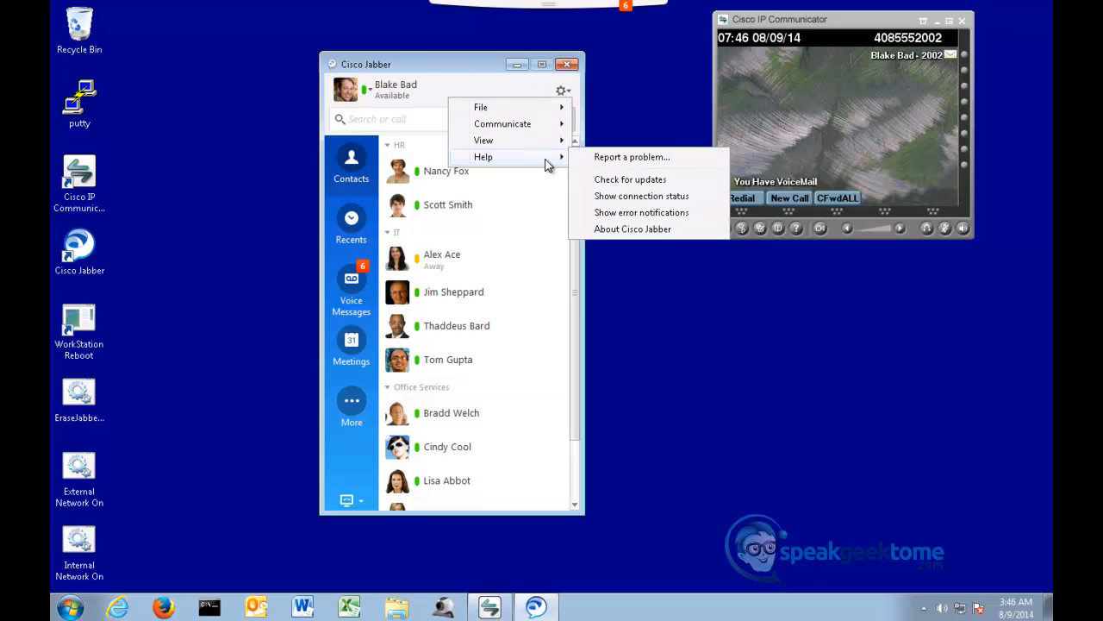
click(625, 198)
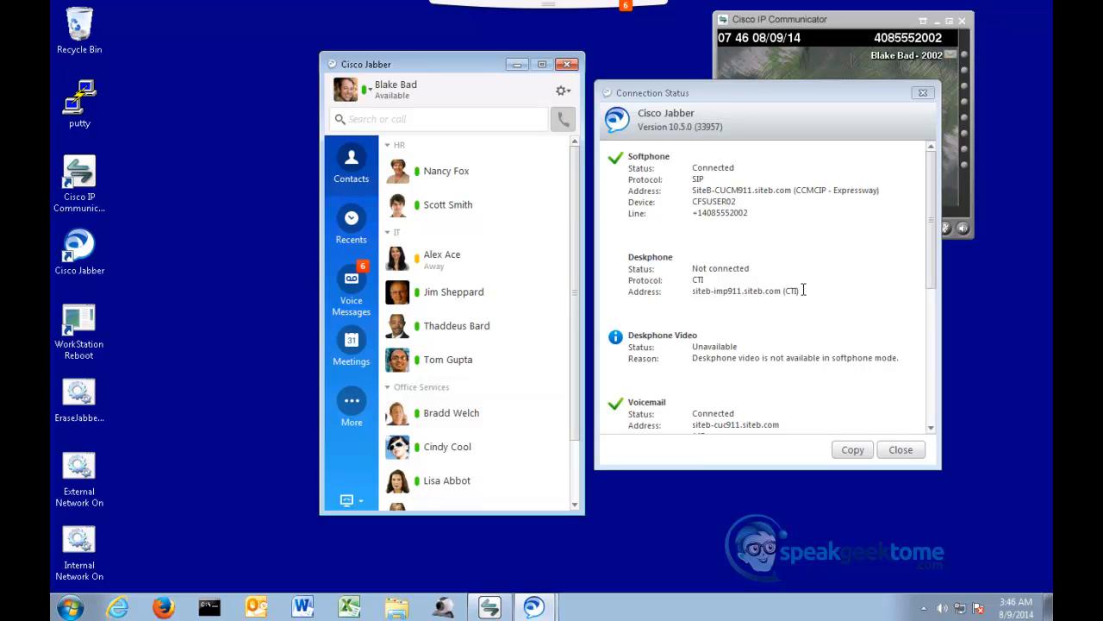
drag(932, 275, 911, 332)
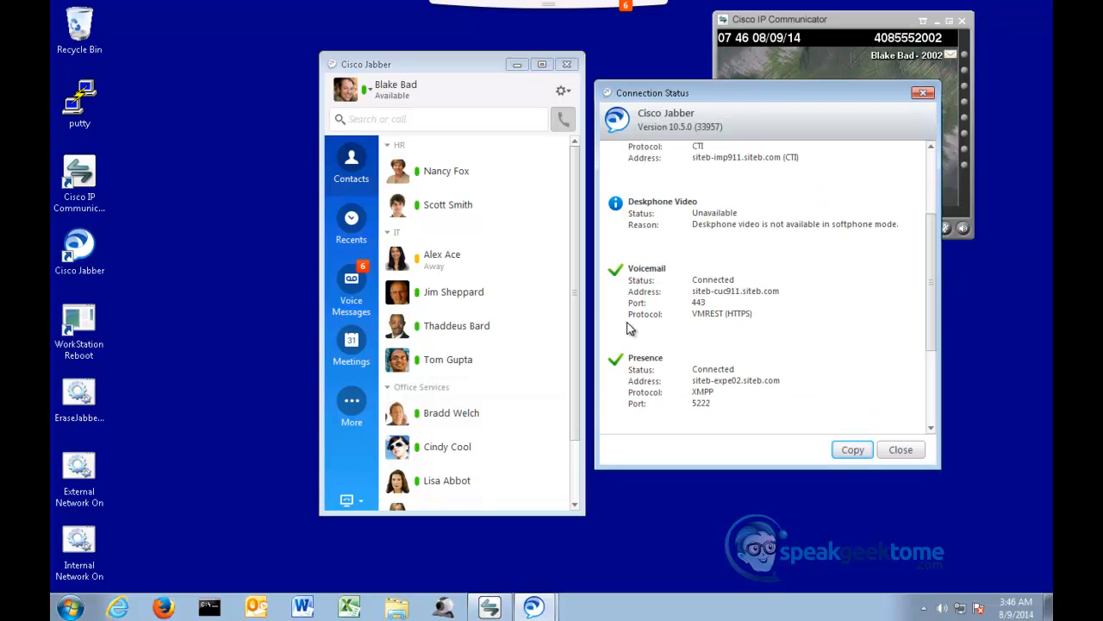
click(901, 449)
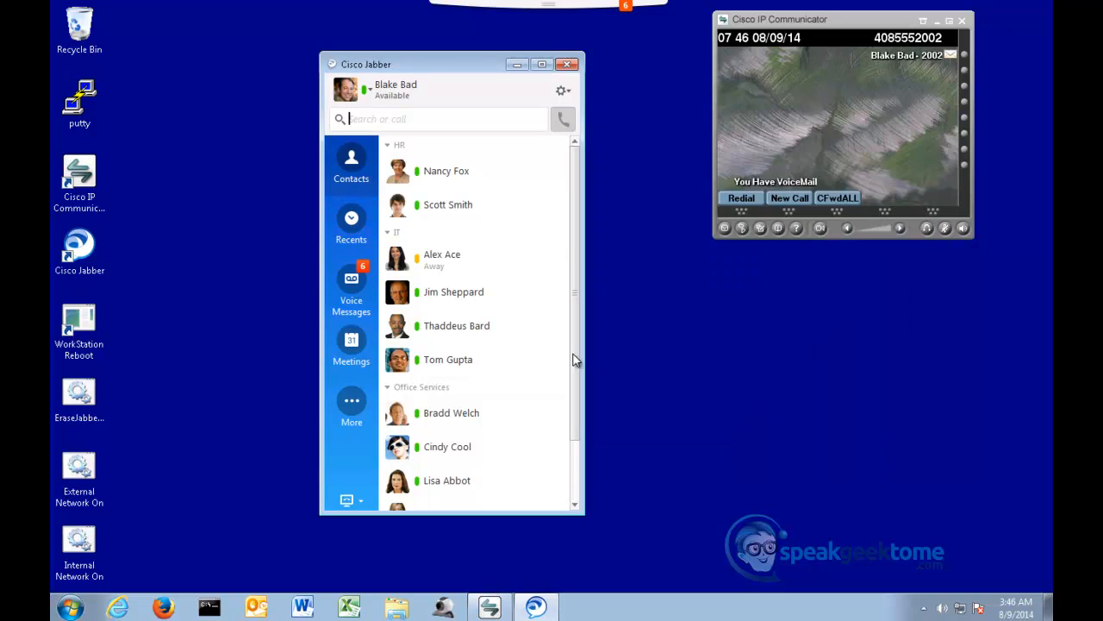
- Play the newest voice message in Jabber, and briefly take the Cisco IP Communicator line off hook to check the presence status
click(341, 281)
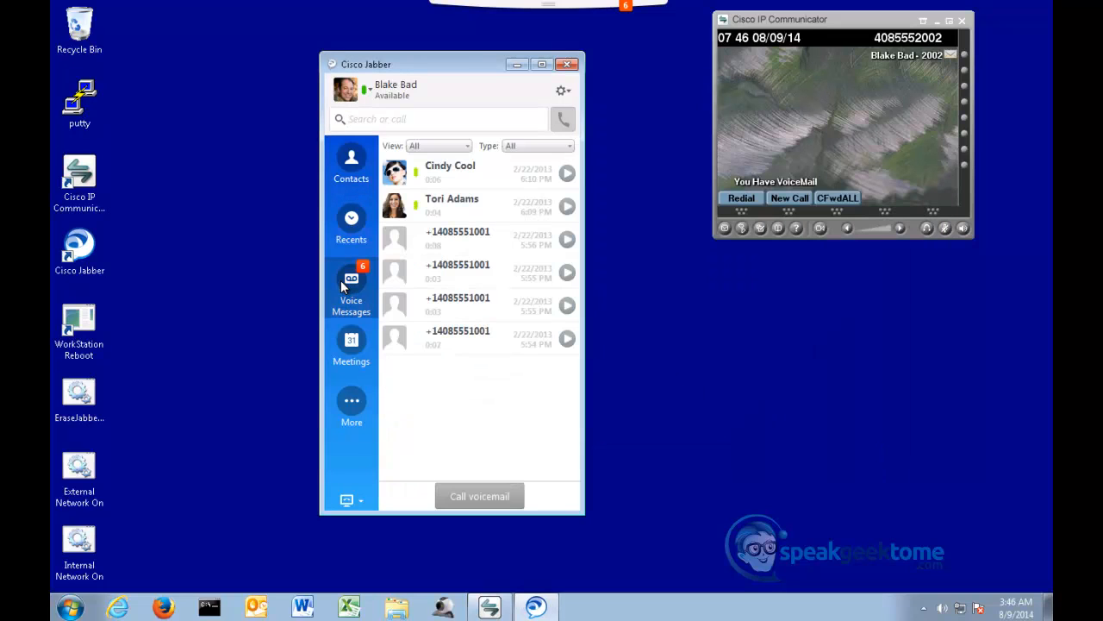
click(567, 173)
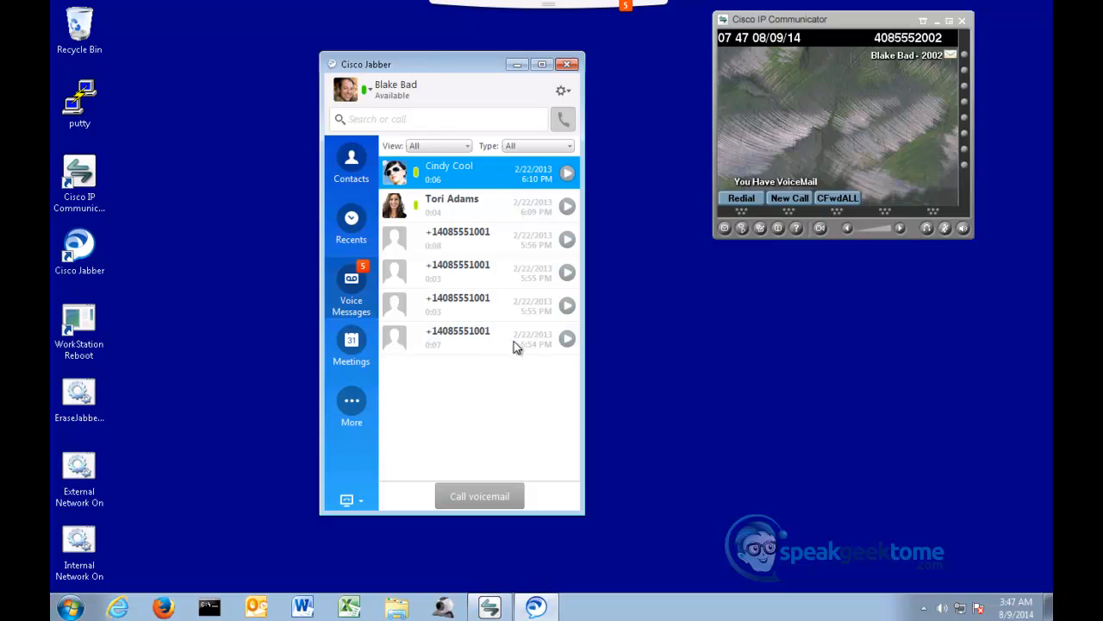
click(967, 58)
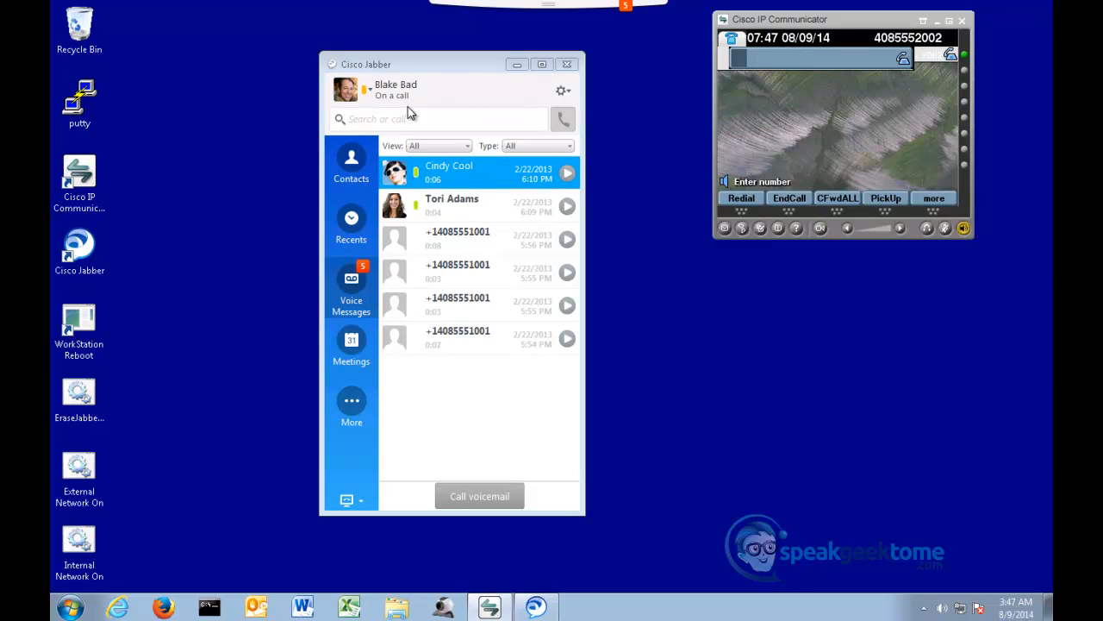
click(955, 57)
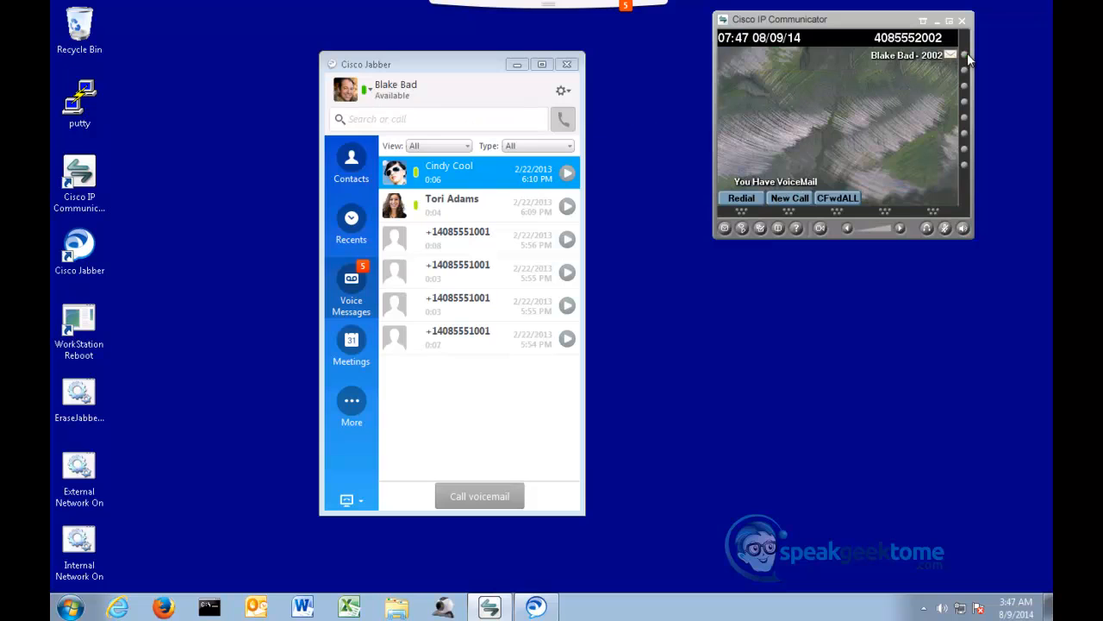
- Reopen Jabber's connection status, highlight the Softphone address to inspect the connection type, and close the window
click(565, 91)
mouse_move(533, 160)
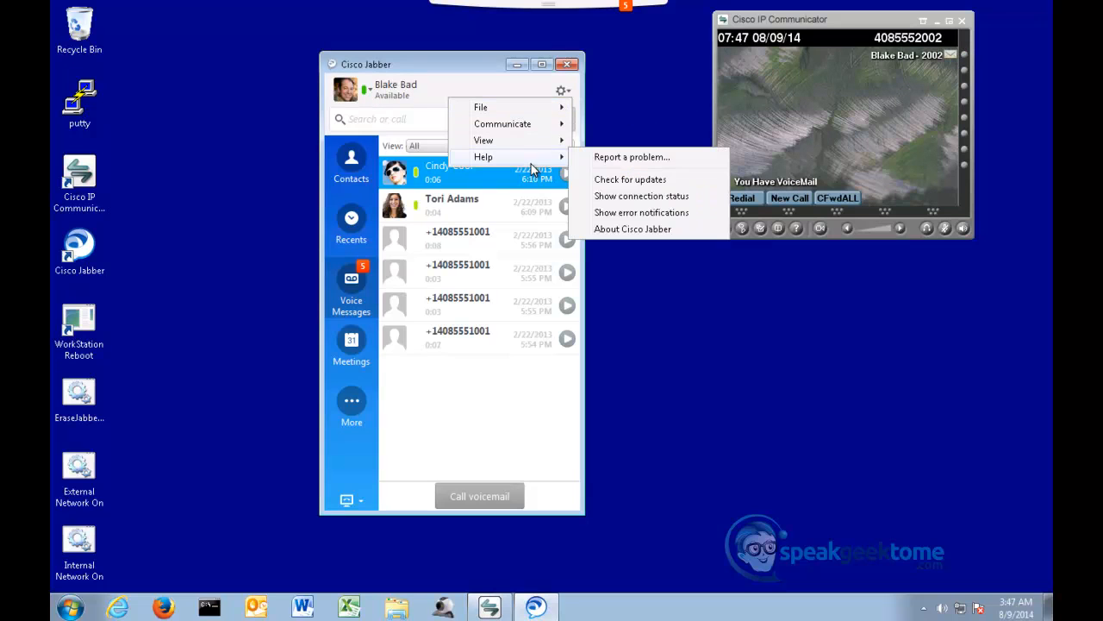
click(625, 196)
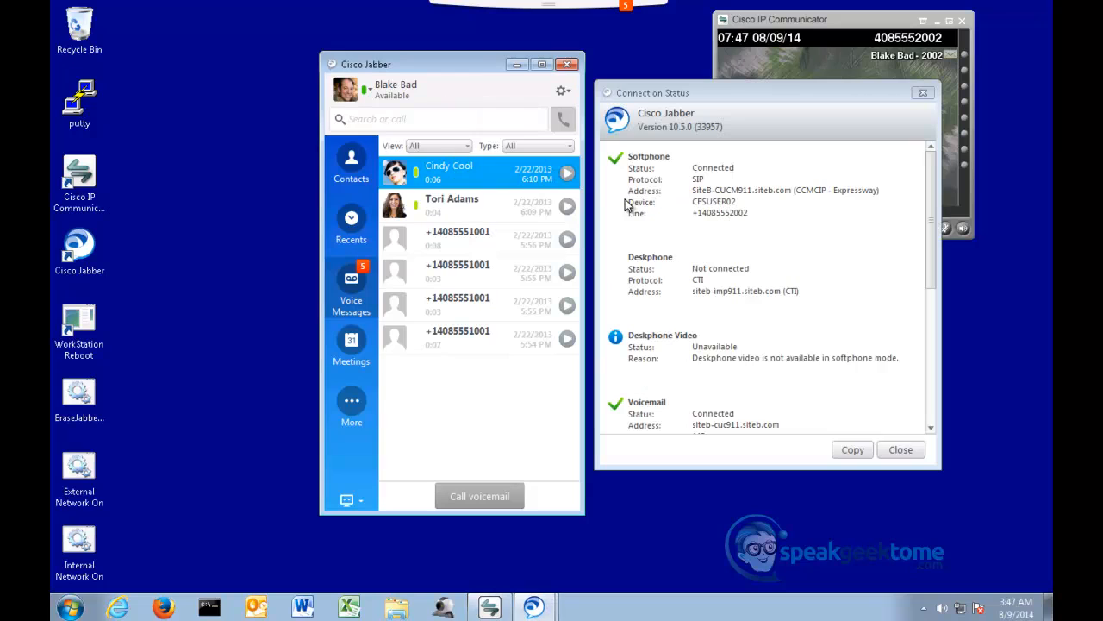
drag(880, 190, 690, 190)
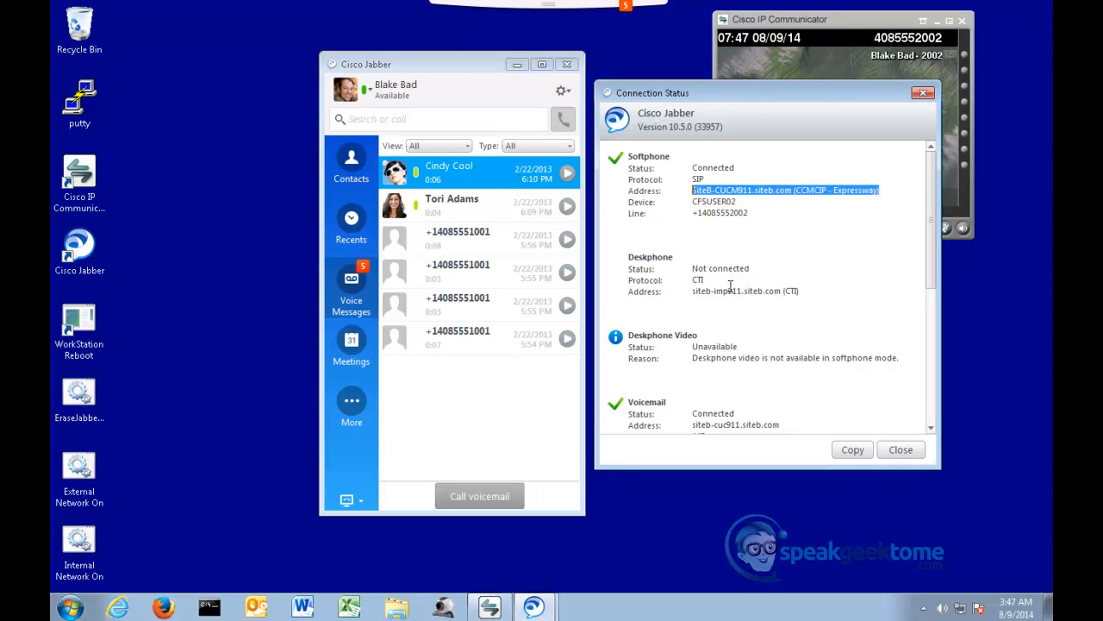
click(901, 450)
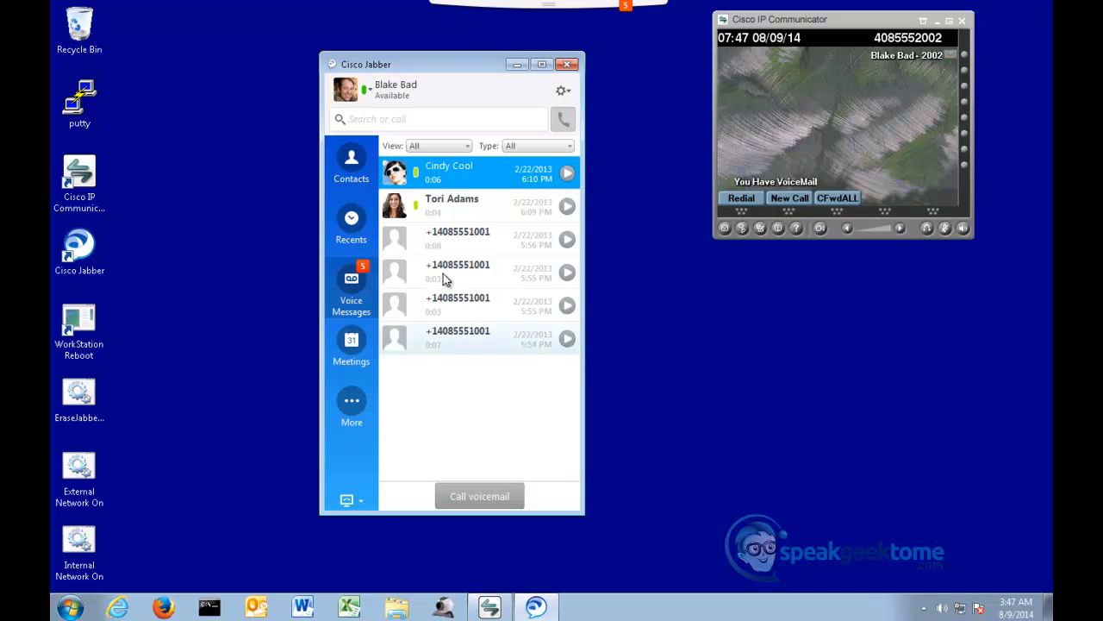
- Call the work number of the first contact in Jabber's IT group and answer the call on the SiteB-WS01-Internal desktop
click(359, 162)
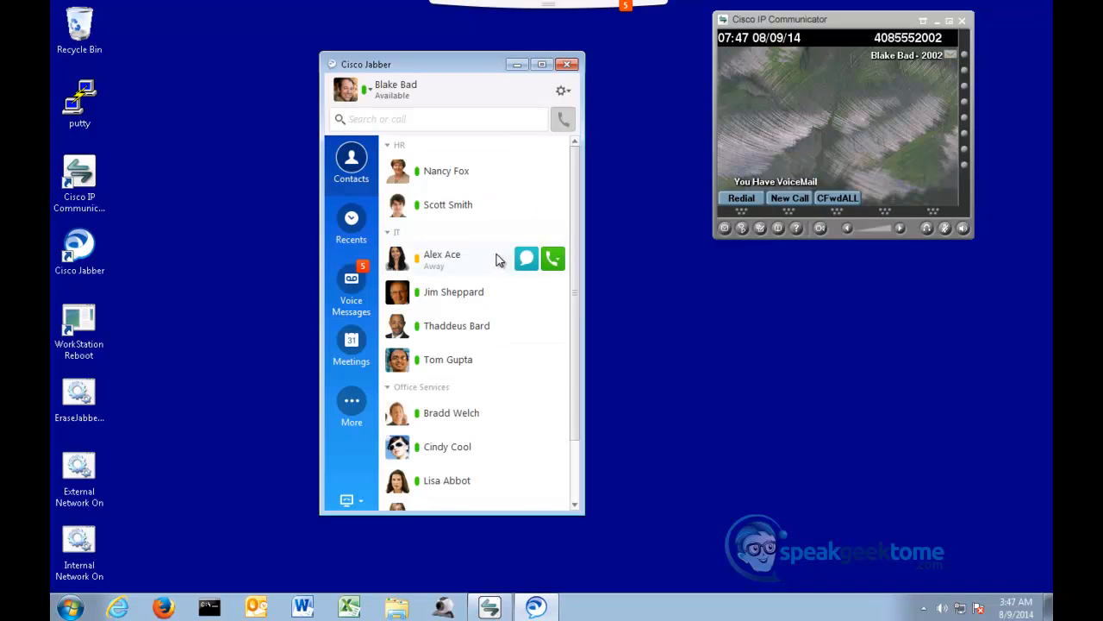
click(554, 262)
click(554, 261)
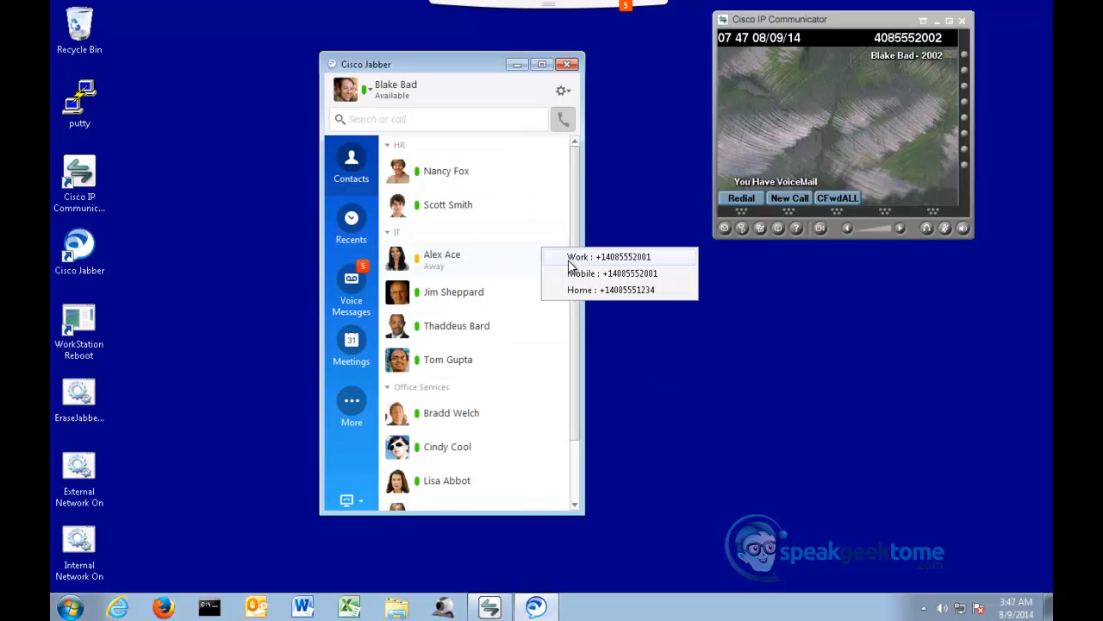
click(612, 259)
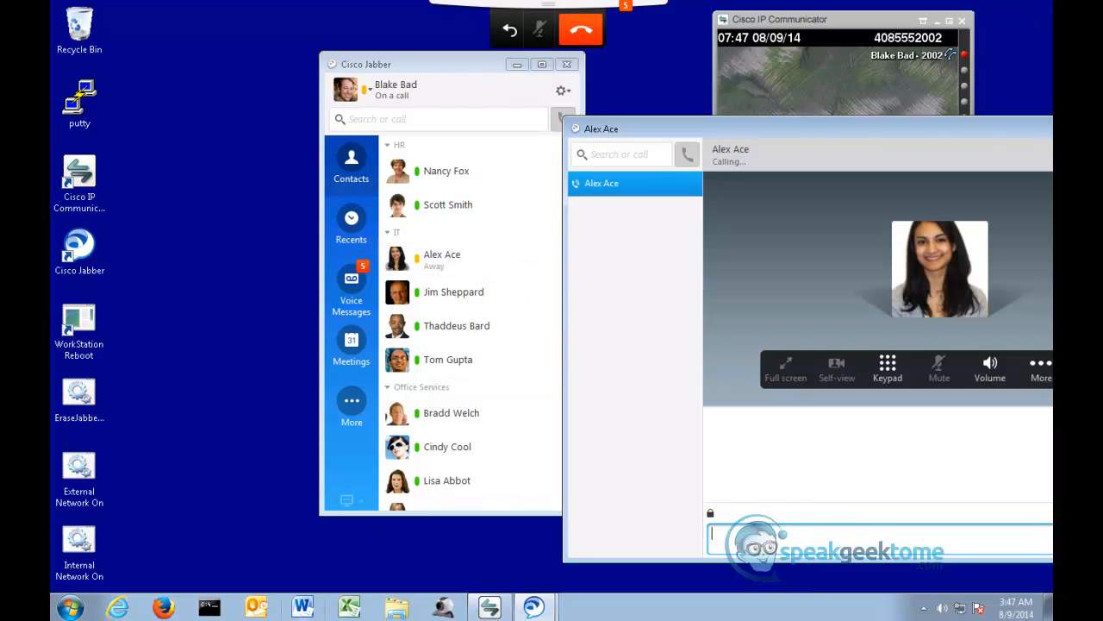
mouse_move(379, 620)
click(375, 560)
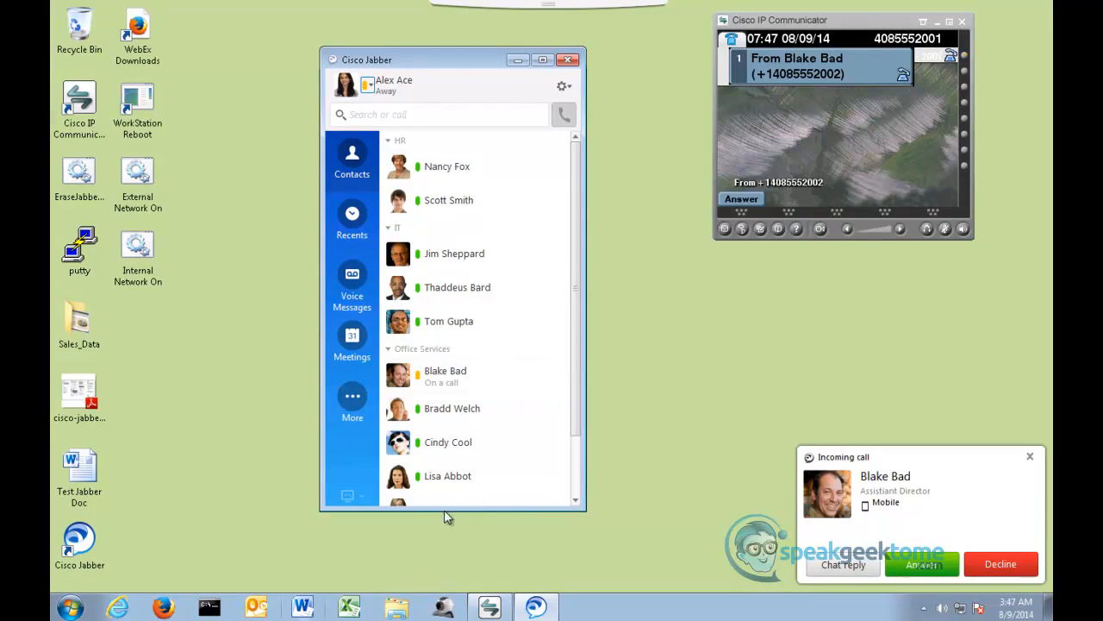
click(920, 564)
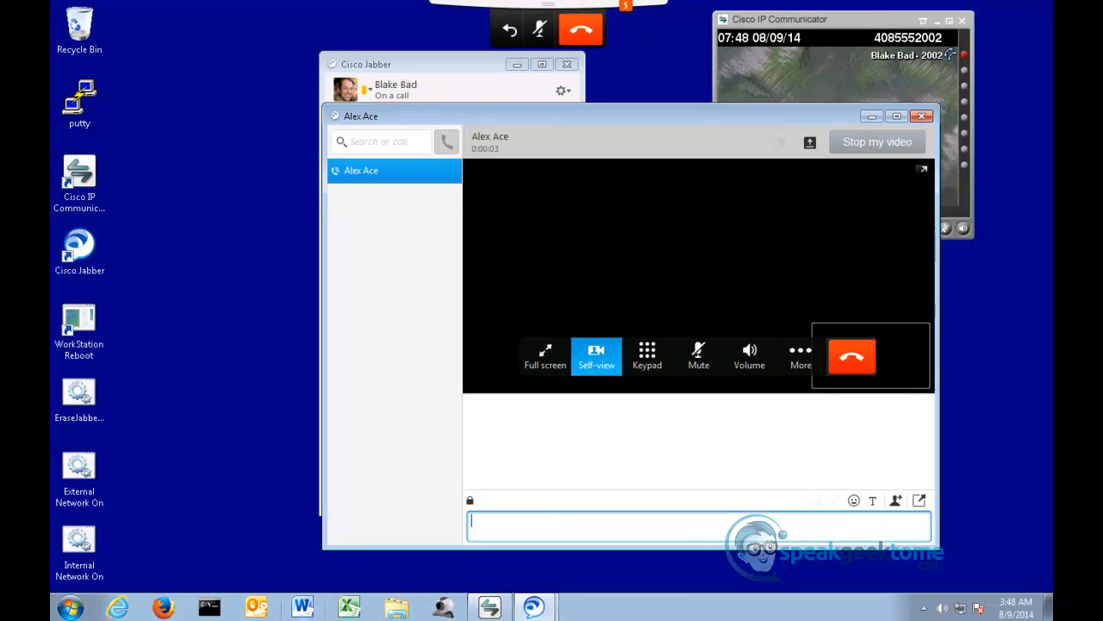
- Switch to the SiteB-AD desktop and check the current Unified CM video calls in the Expressway-C status overview
mouse_move(327, 617)
click(256, 587)
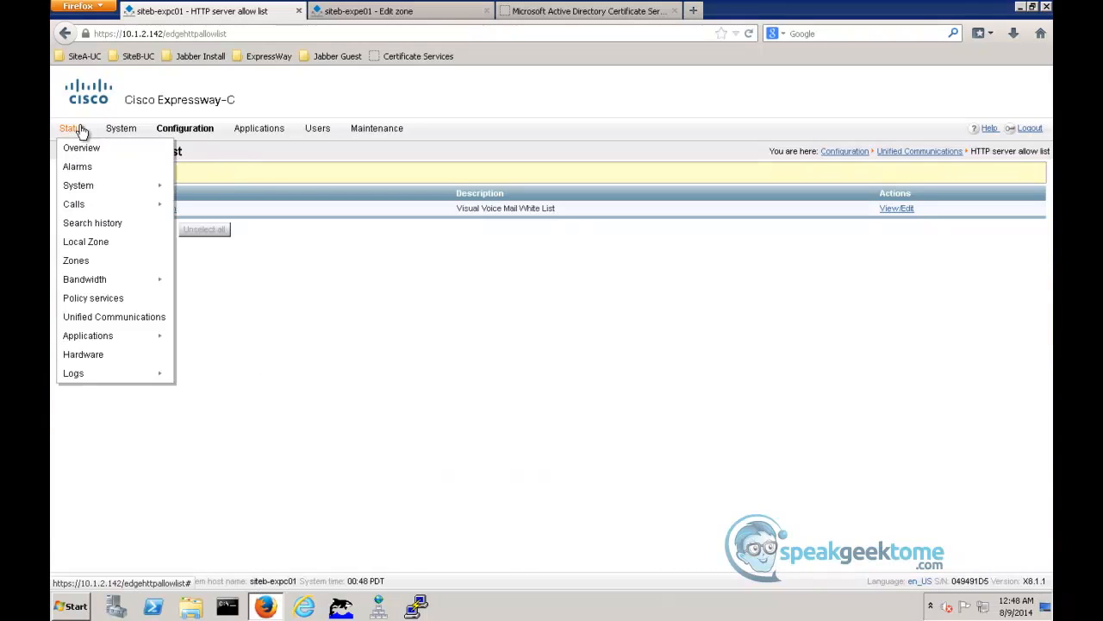
click(81, 147)
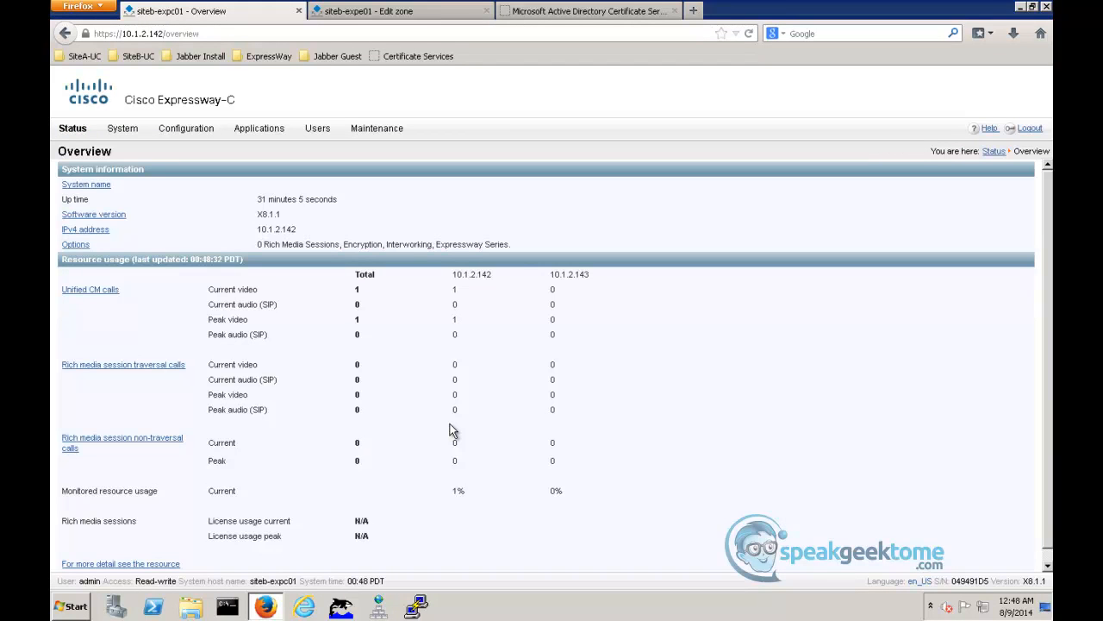
drag(355, 293, 481, 297)
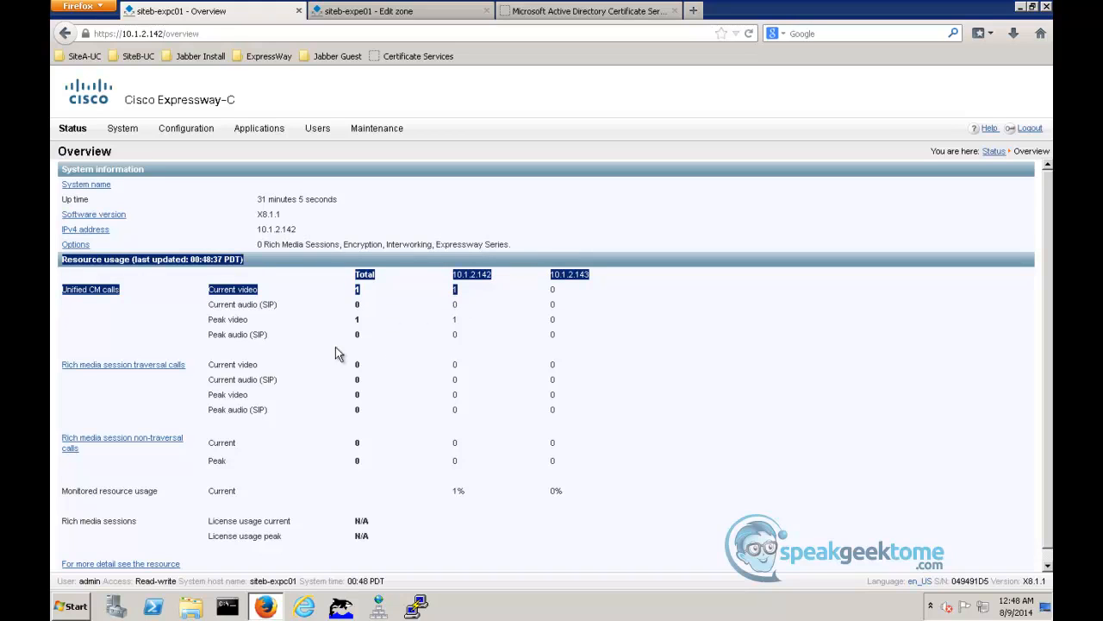
- Open the active call's details from the Expressway-C call status and view all events associated with that call
mouse_move(82, 138)
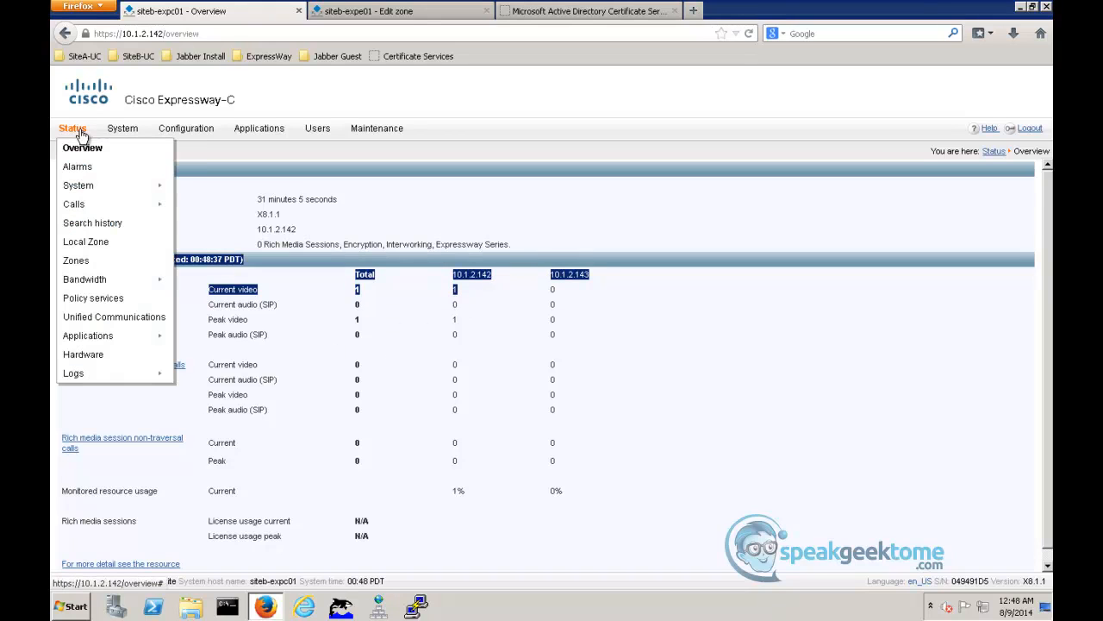
mouse_move(76, 206)
click(190, 208)
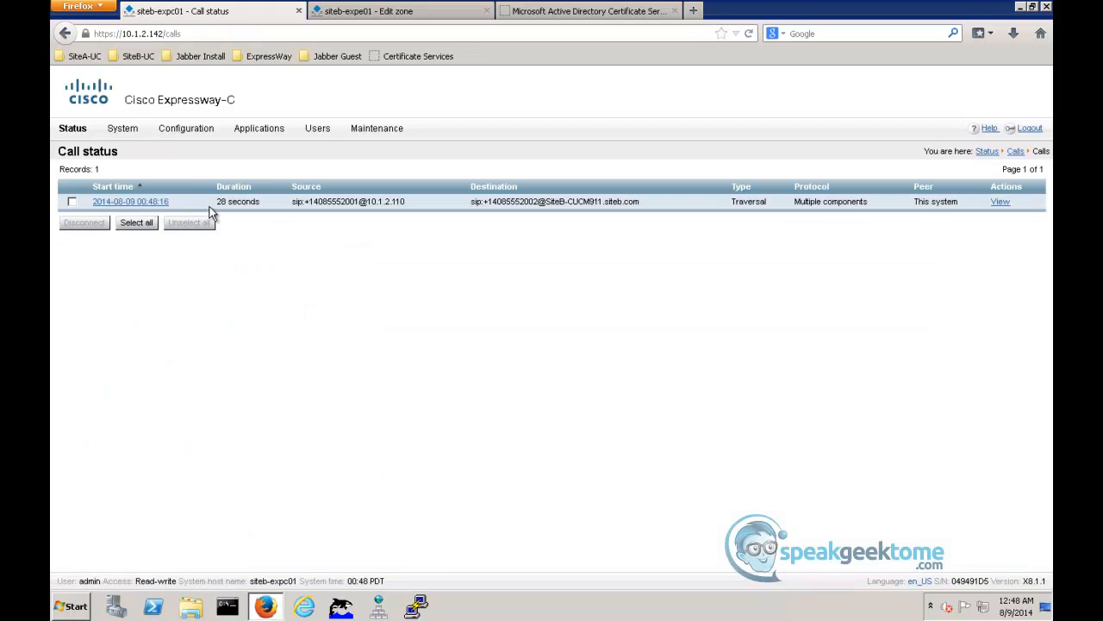
click(147, 203)
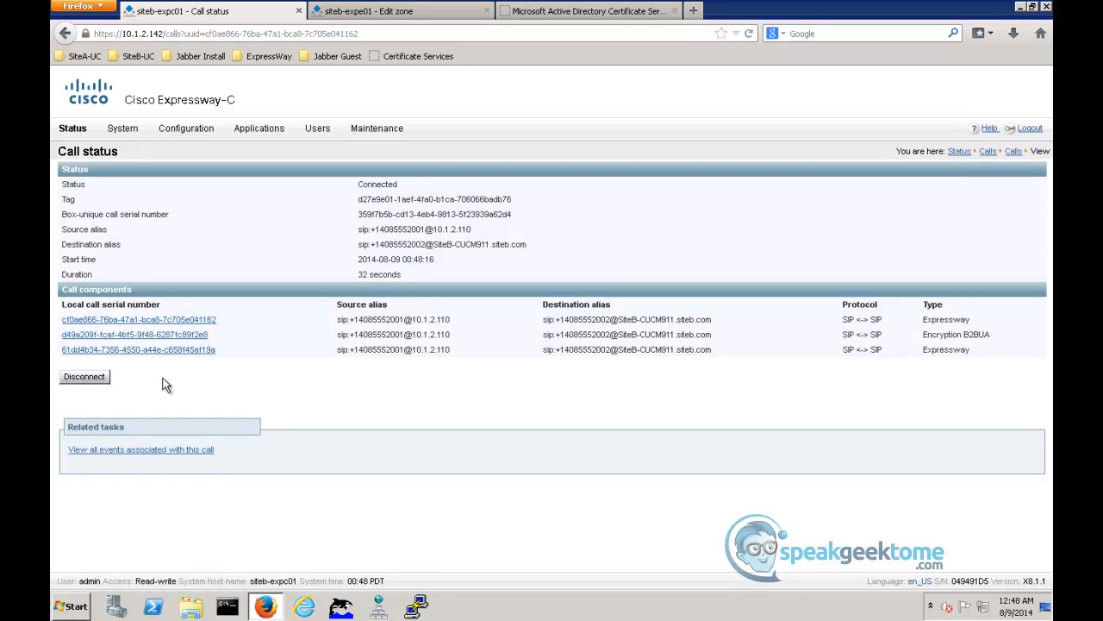
click(163, 450)
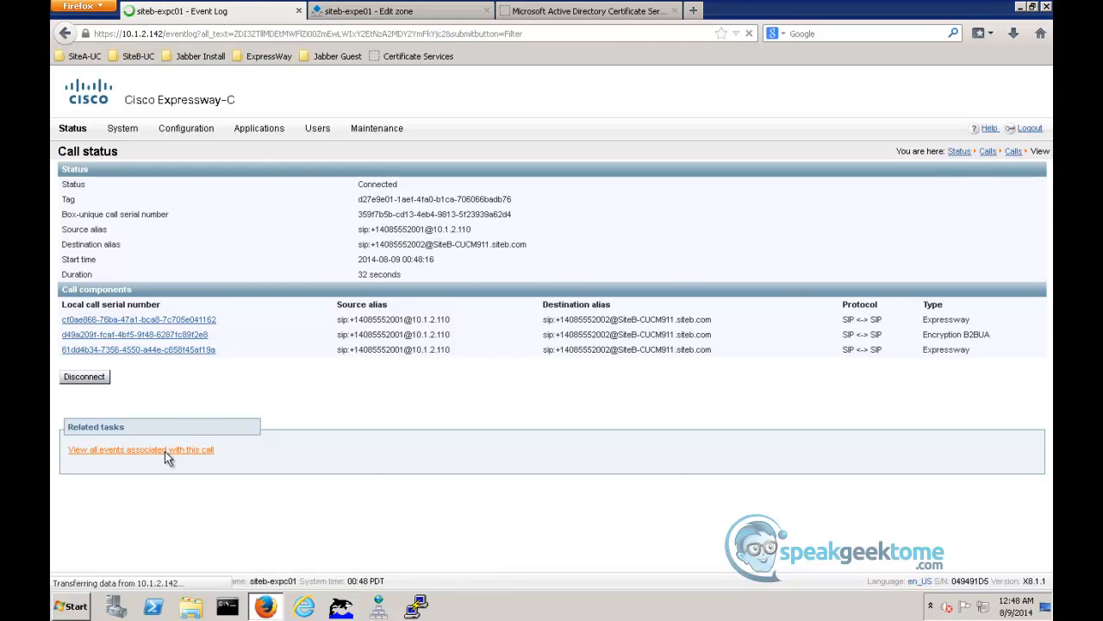